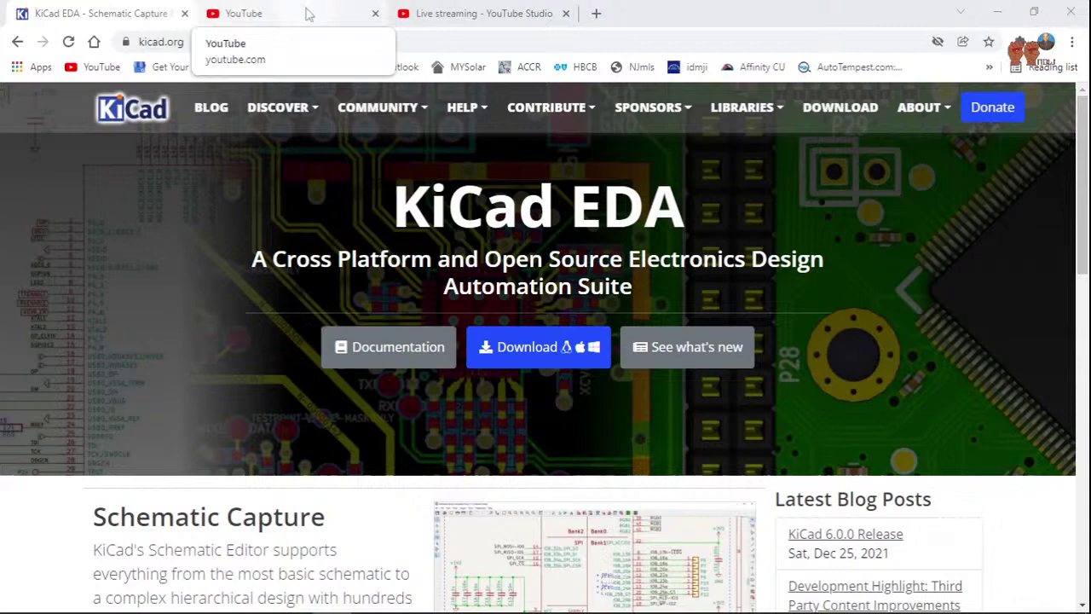
# - Review the Schematic Capture, PCB Layout and 3D Viewer sections of the KiCad home page
pyautogui.scroll(-5, 630, 264)
pyautogui.scroll(2, 631, 264)
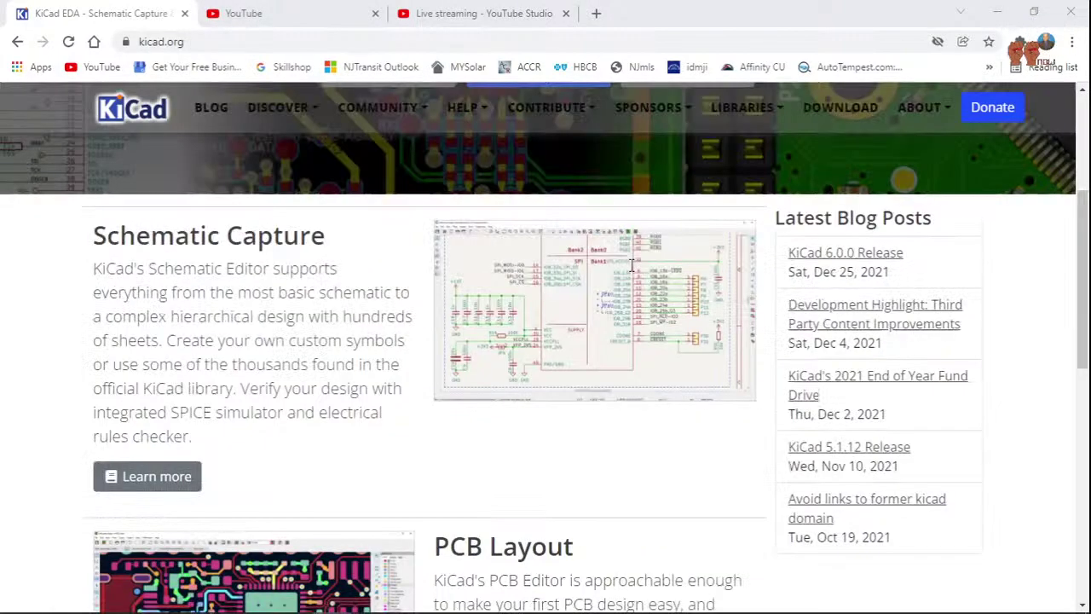
pyautogui.scroll(1, 809, 286)
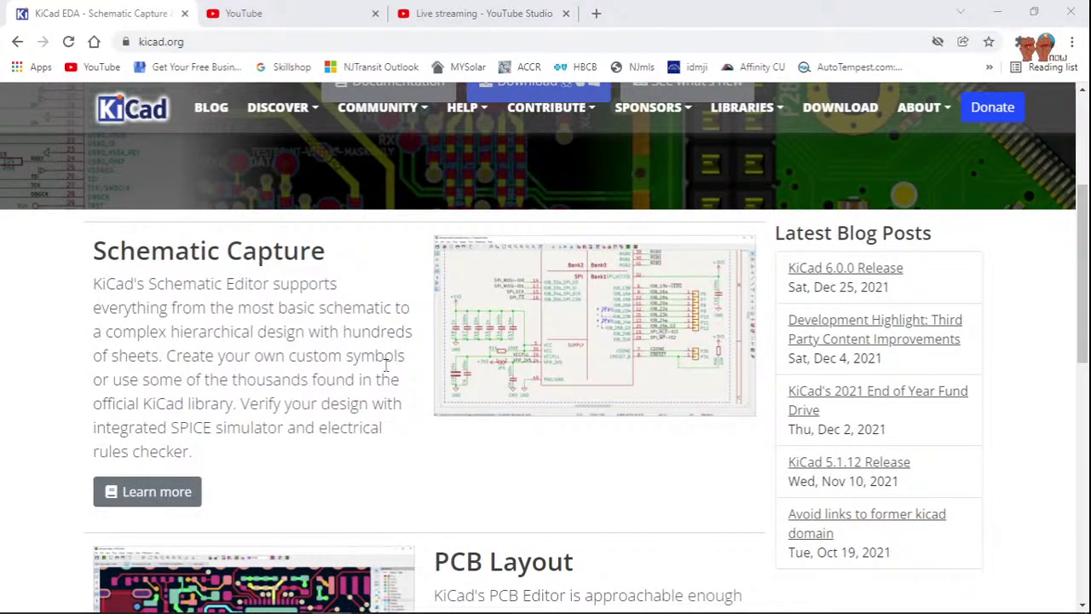
pyautogui.scroll(-3, 386, 365)
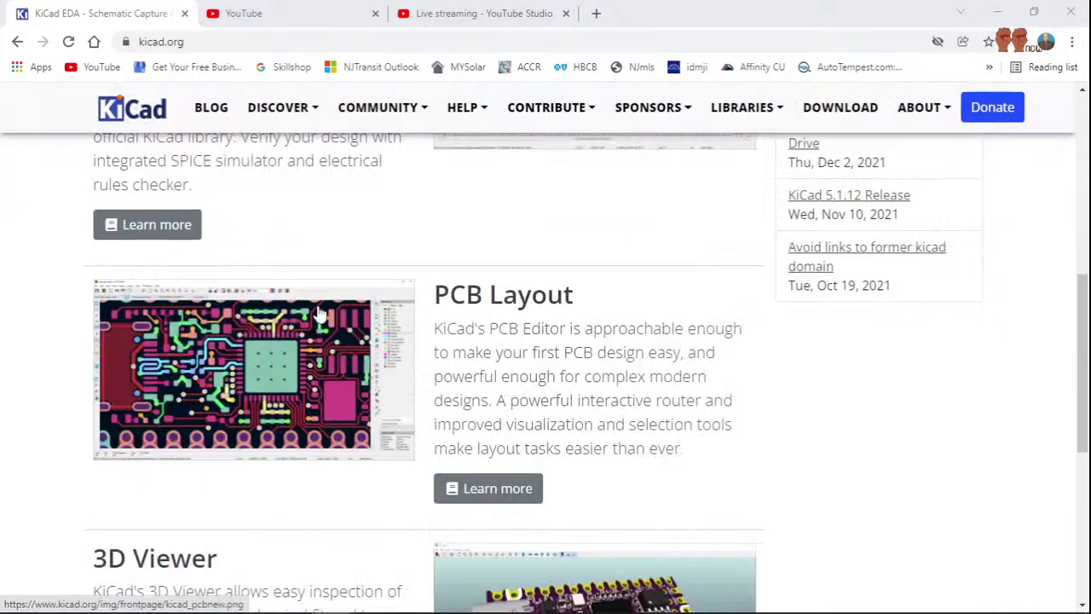
pyautogui.scroll(3, 319, 313)
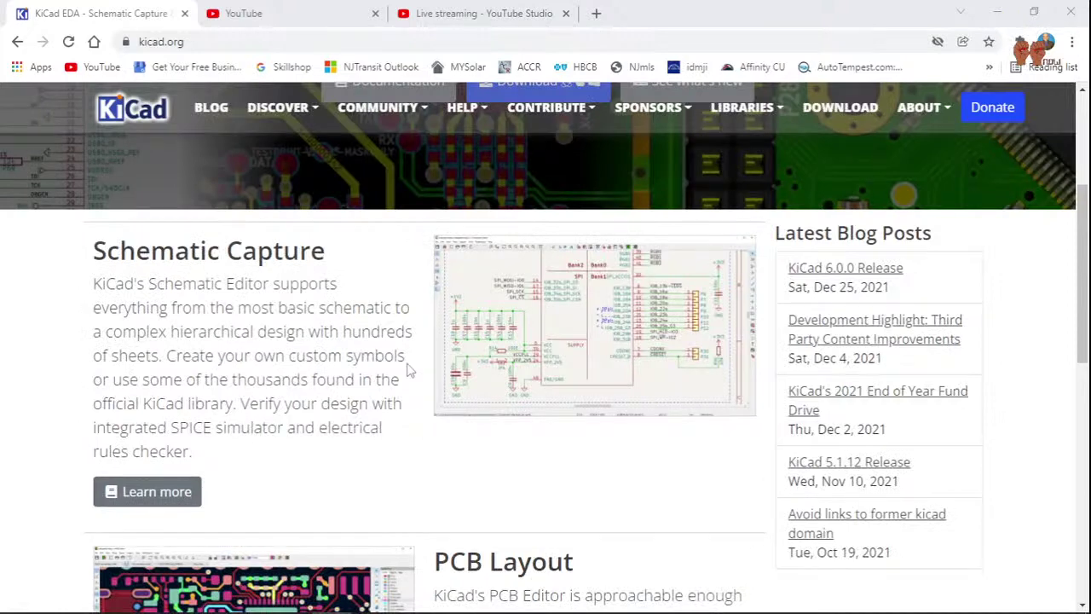
pyautogui.scroll(-3, 529, 413)
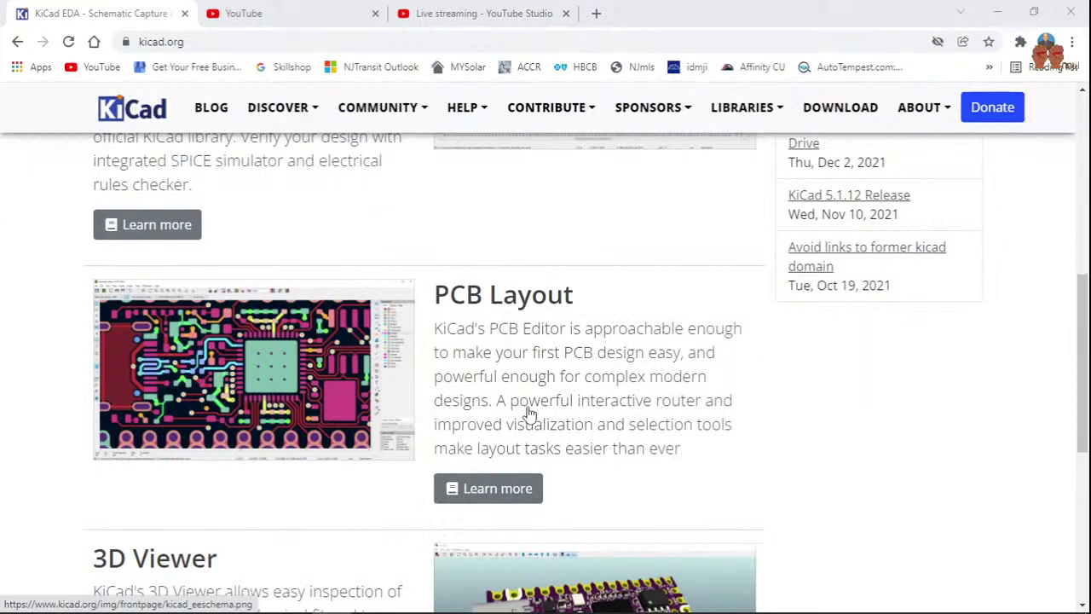
pyautogui.scroll(1, 398, 422)
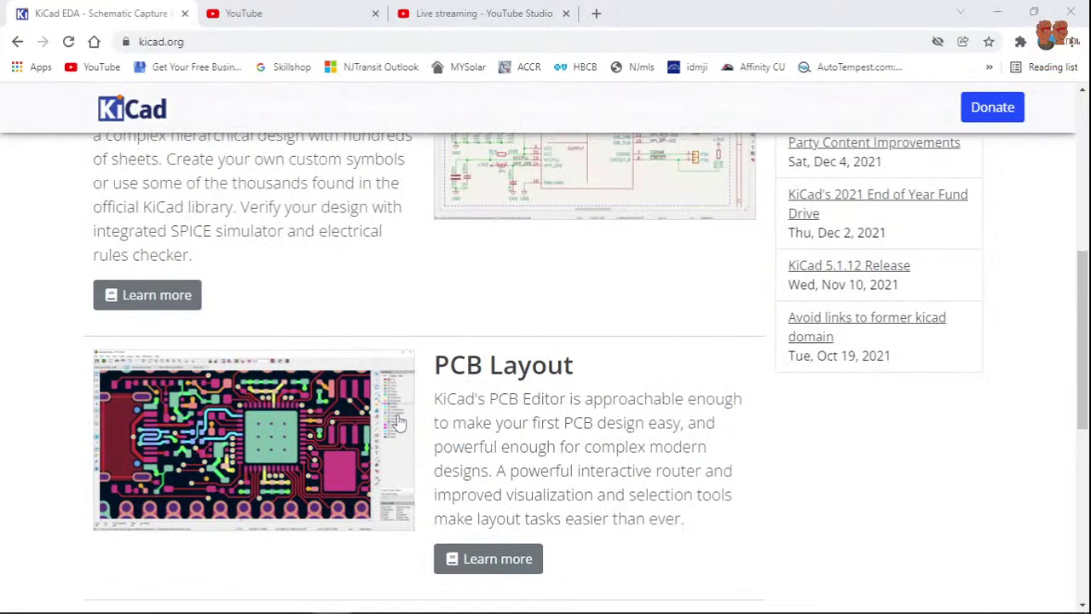
pyautogui.scroll(-2, 555, 443)
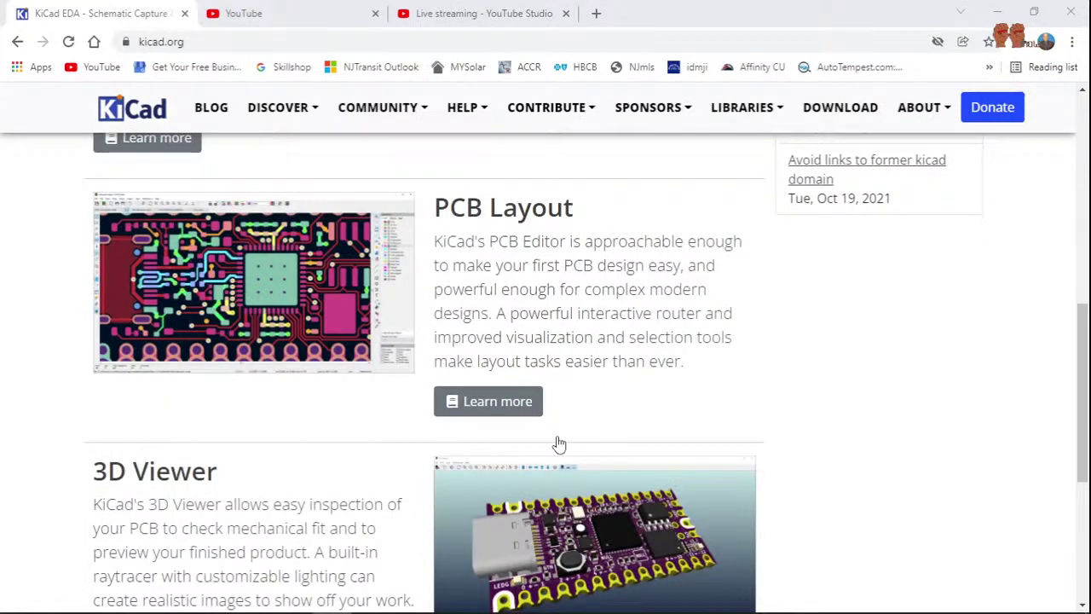
pyautogui.scroll(4, 558, 443)
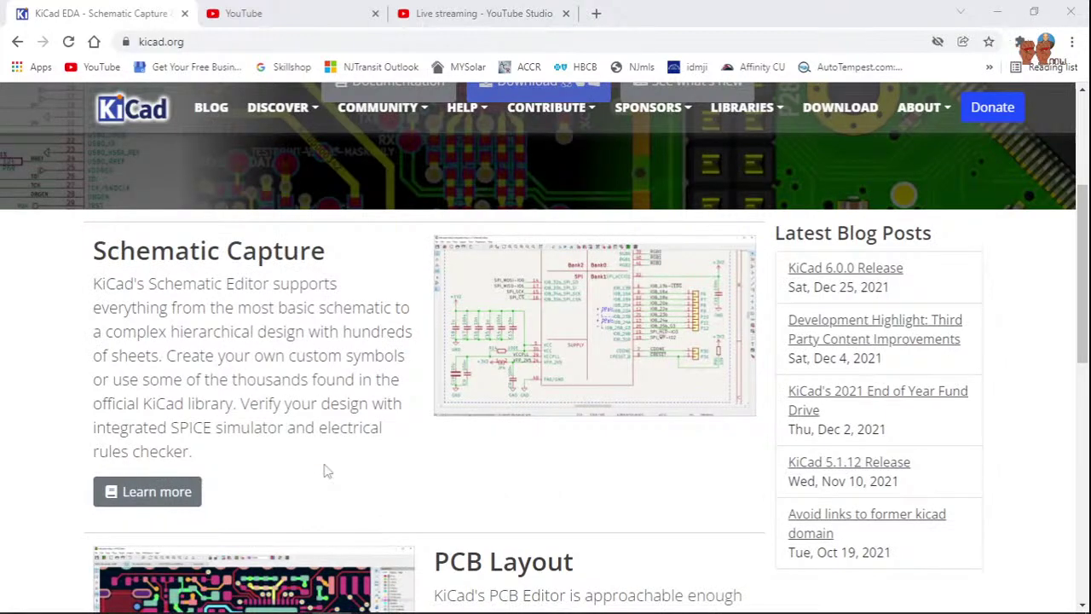
pyautogui.scroll(-6, 327, 469)
pyautogui.scroll(3, 532, 382)
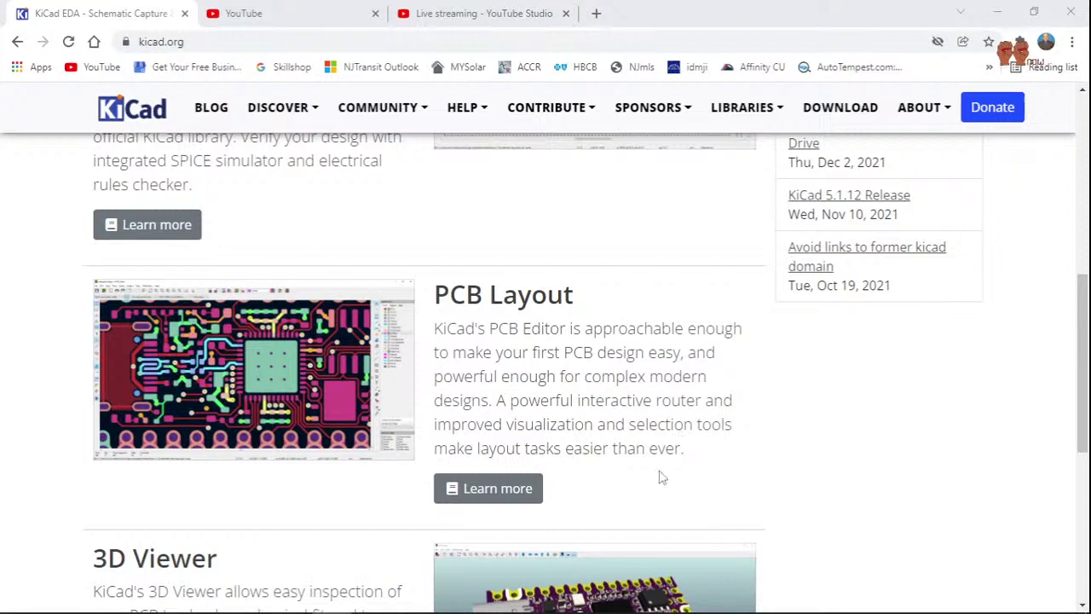
pyautogui.scroll(-3, 658, 478)
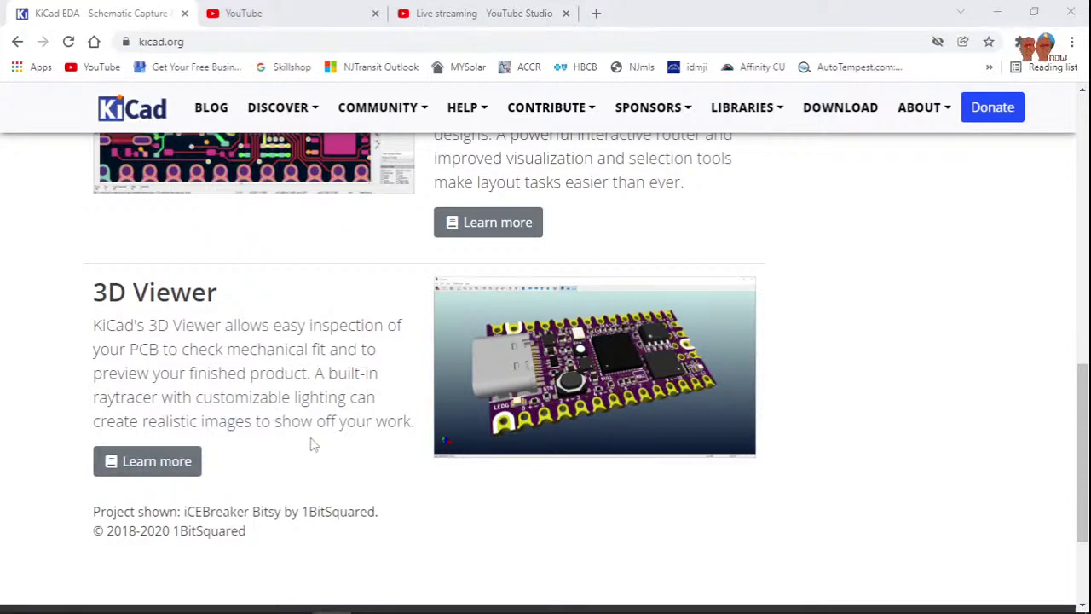
pyautogui.scroll(-2, 372, 446)
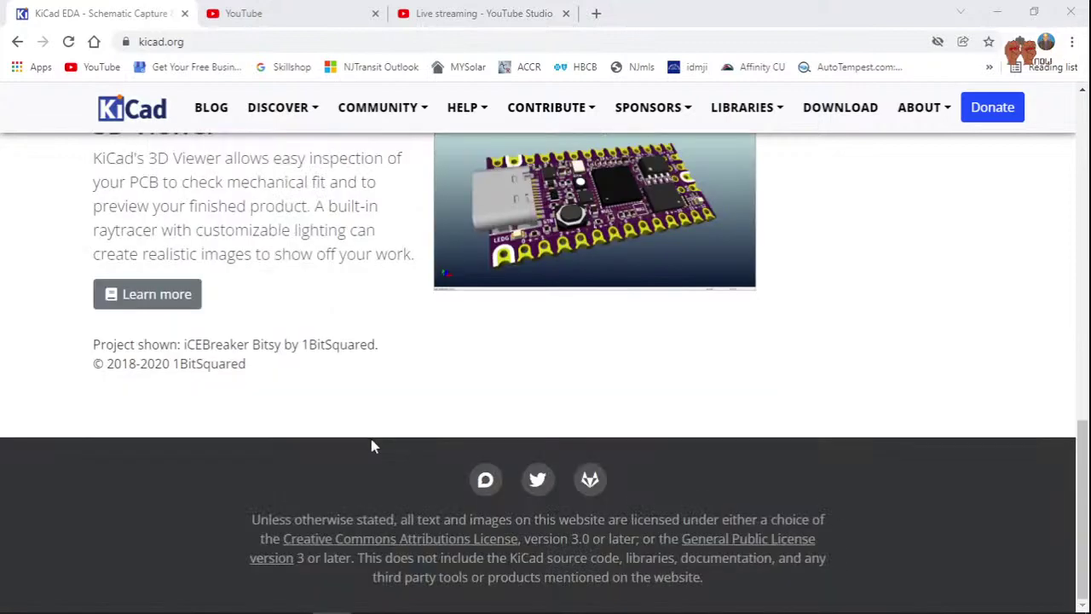
pyautogui.scroll(5, 371, 449)
pyautogui.scroll(4, 371, 448)
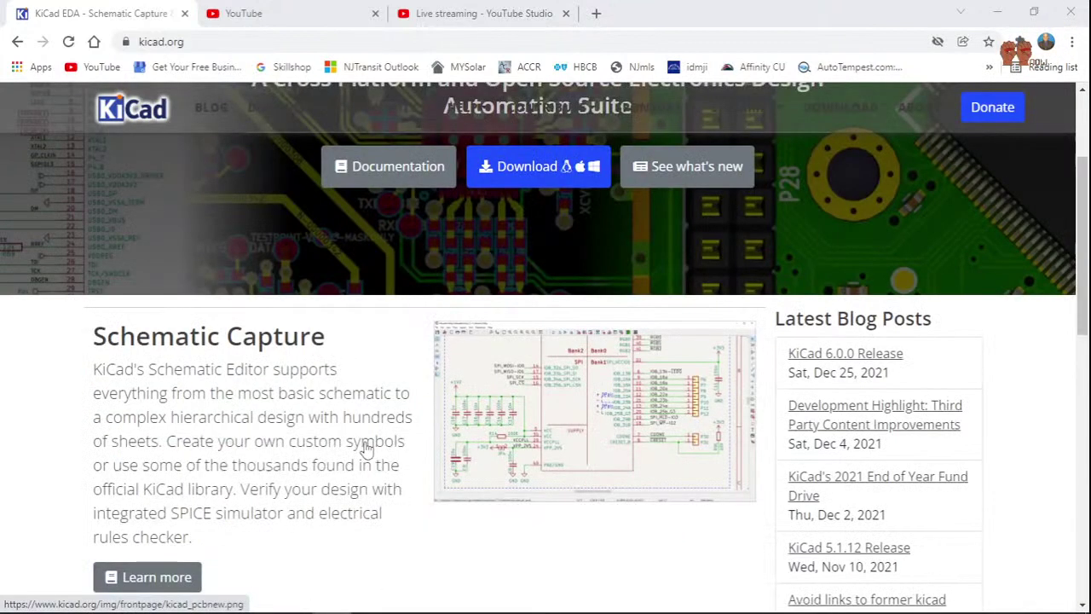
# - Open the KiCad Windows downloads page and review the stable release mirrors and download verification information
pyautogui.click(538, 166)
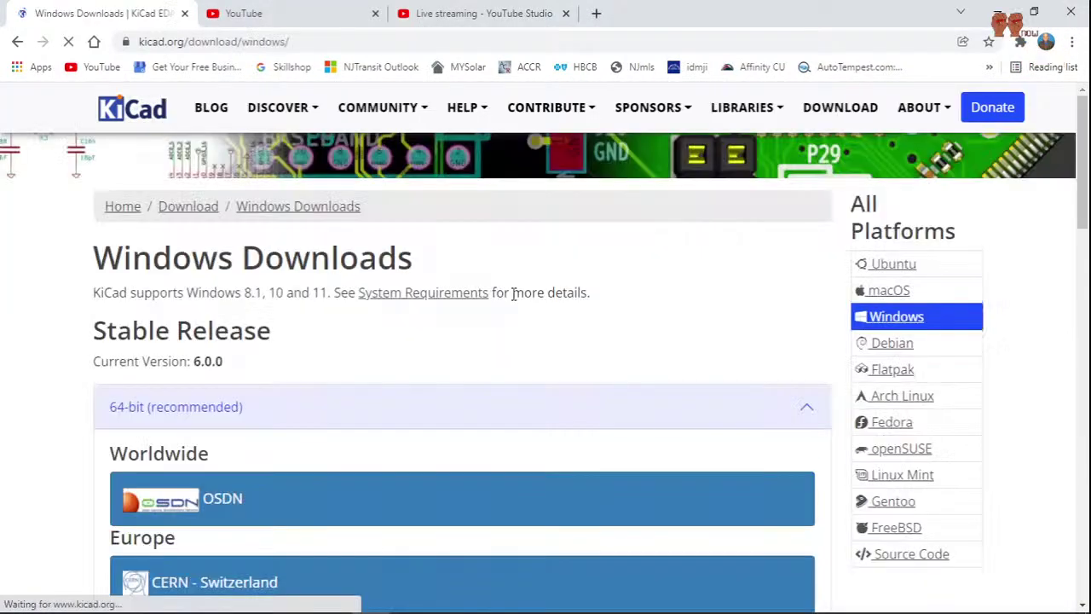
pyautogui.scroll(-3, 514, 292)
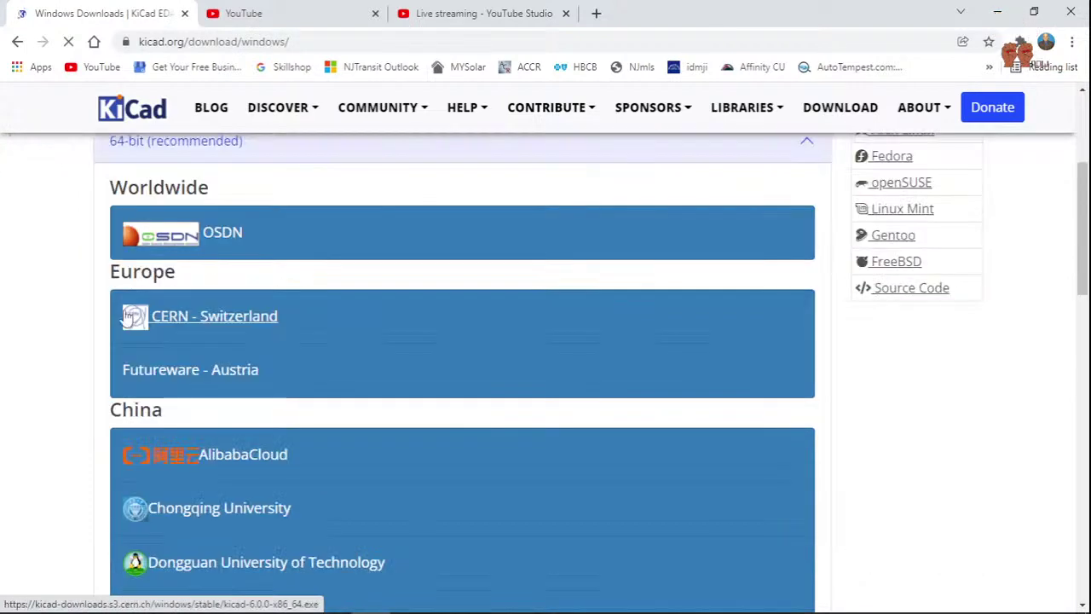
pyautogui.scroll(-5, 326, 402)
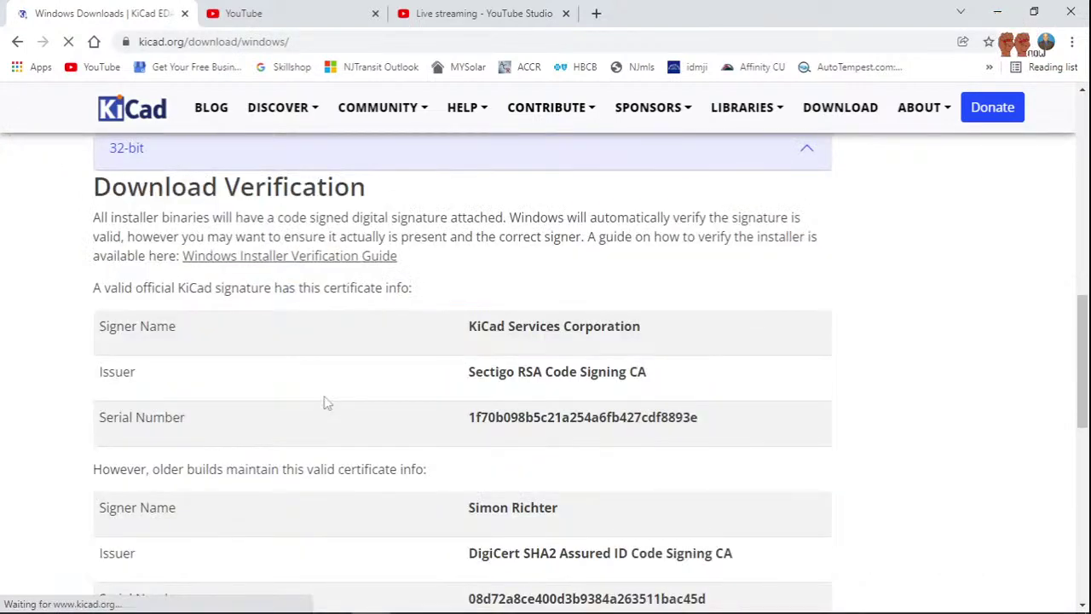
pyautogui.scroll(3, 319, 402)
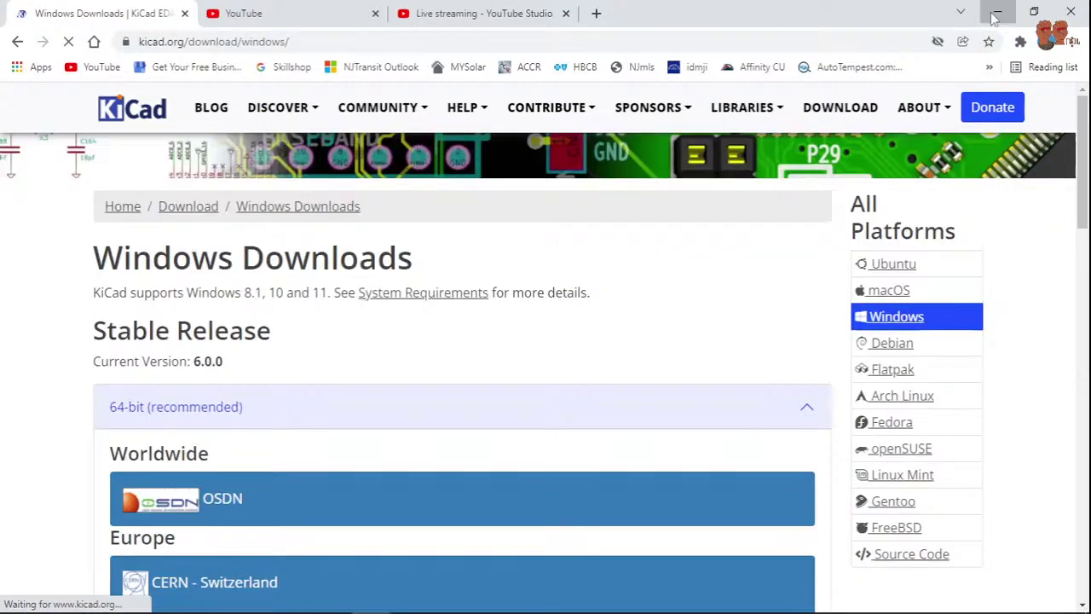
# - Minimize the browser and launch KiCad 6.0 from the desktop
pyautogui.click(995, 13)
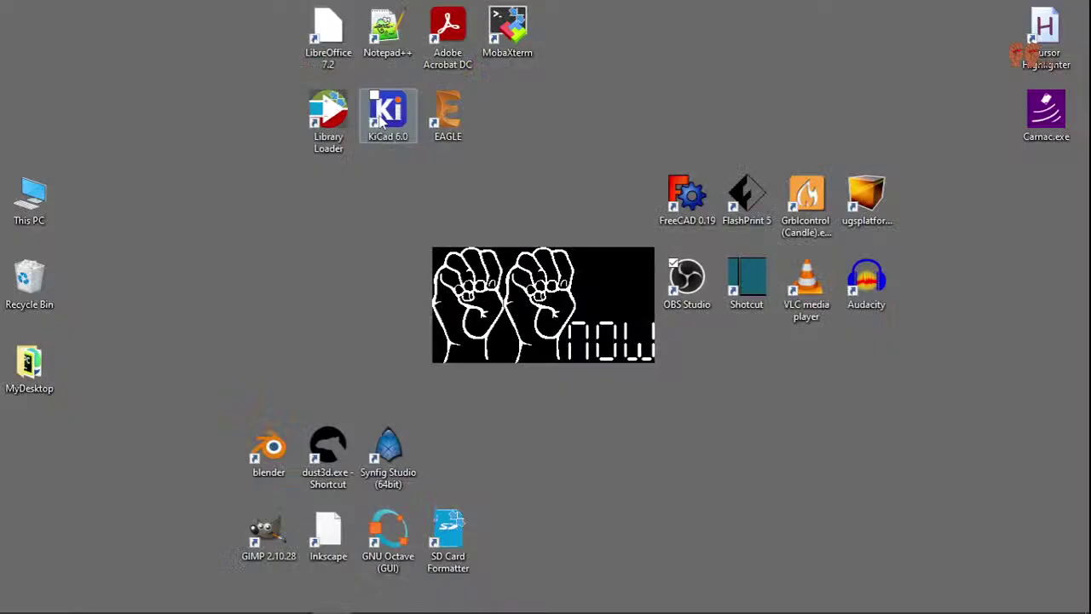
pyautogui.click(384, 115)
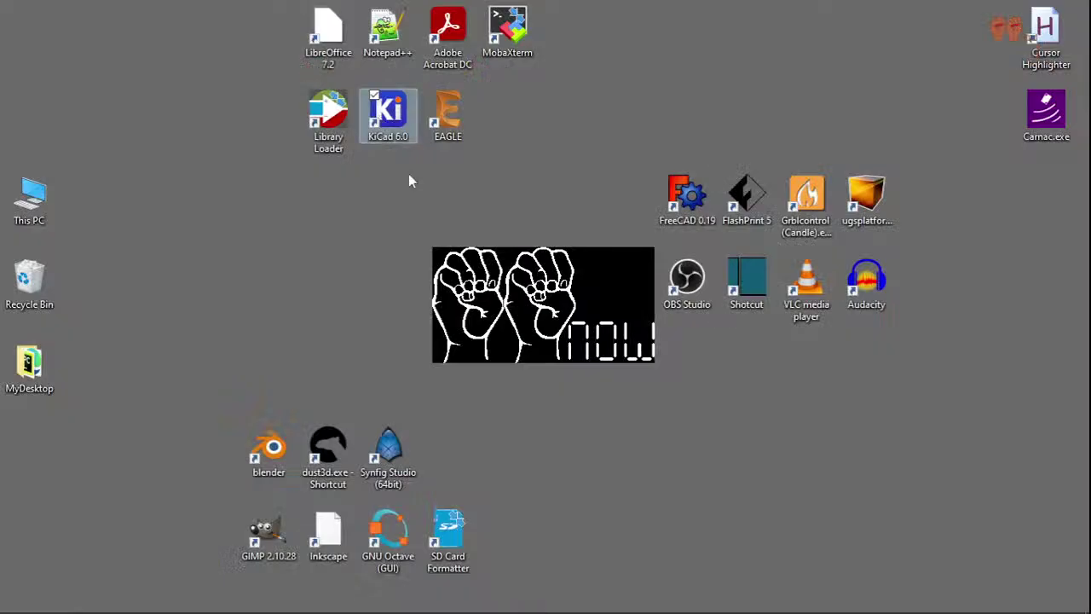
pyautogui.doubleClick(370, 133)
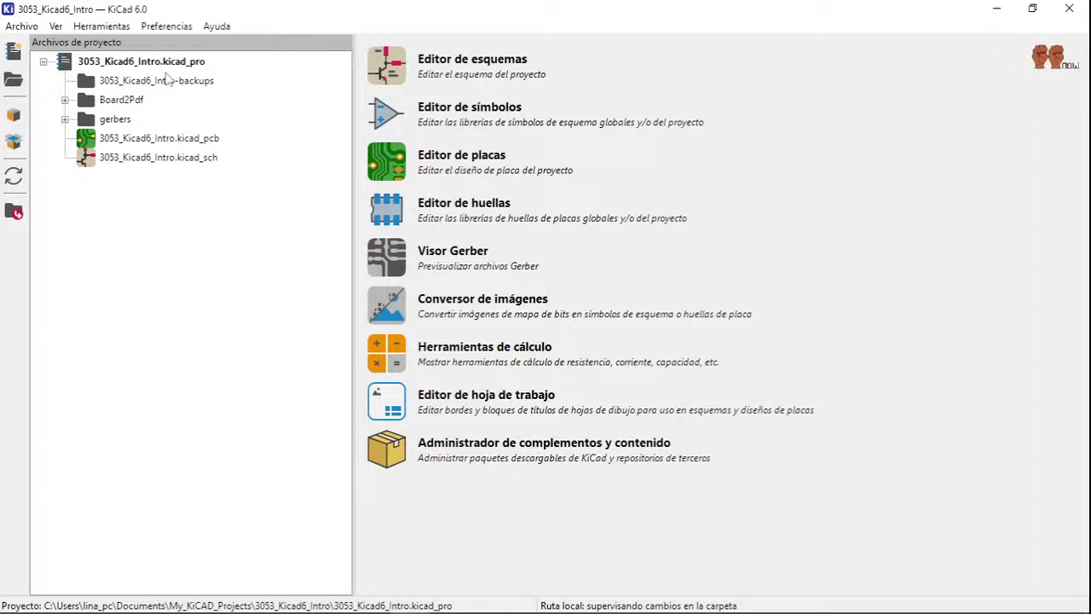
# - Set the KiCad interface language to English
pyautogui.click(166, 25)
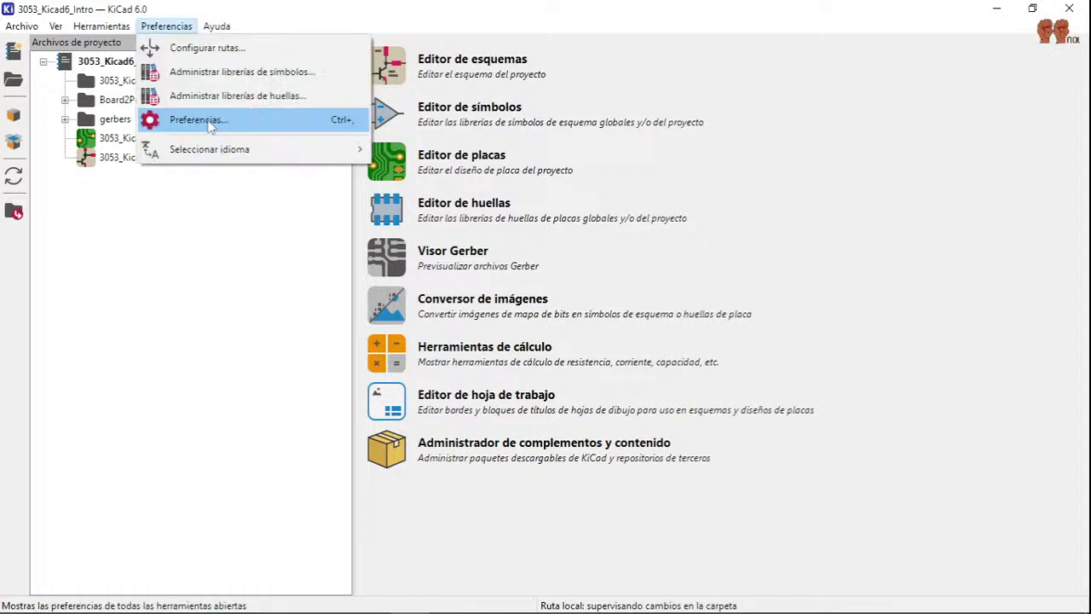
pyautogui.moveTo(337, 151)
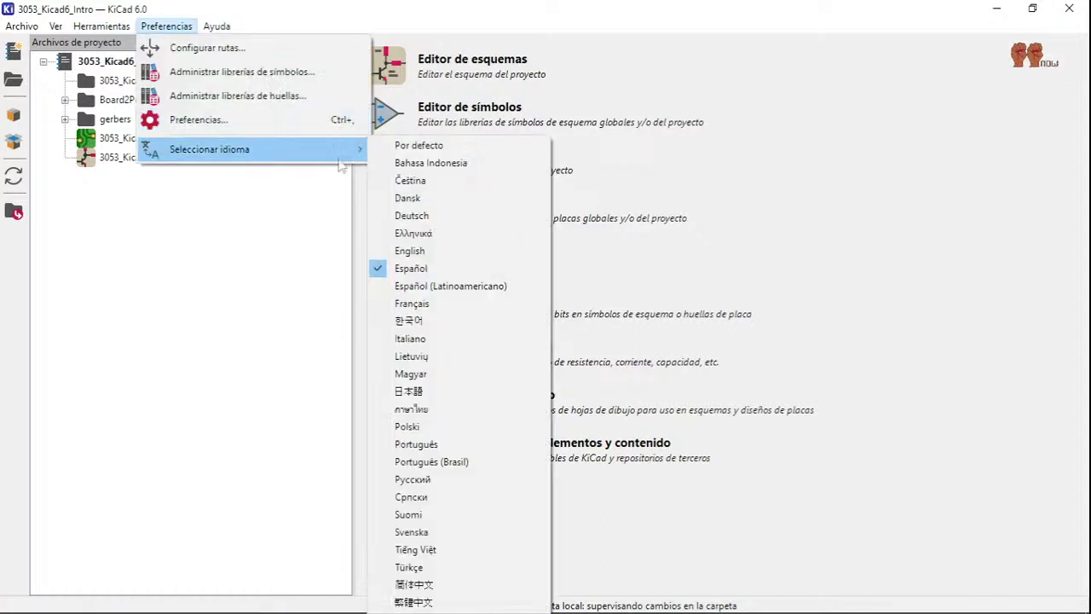
pyautogui.click(410, 251)
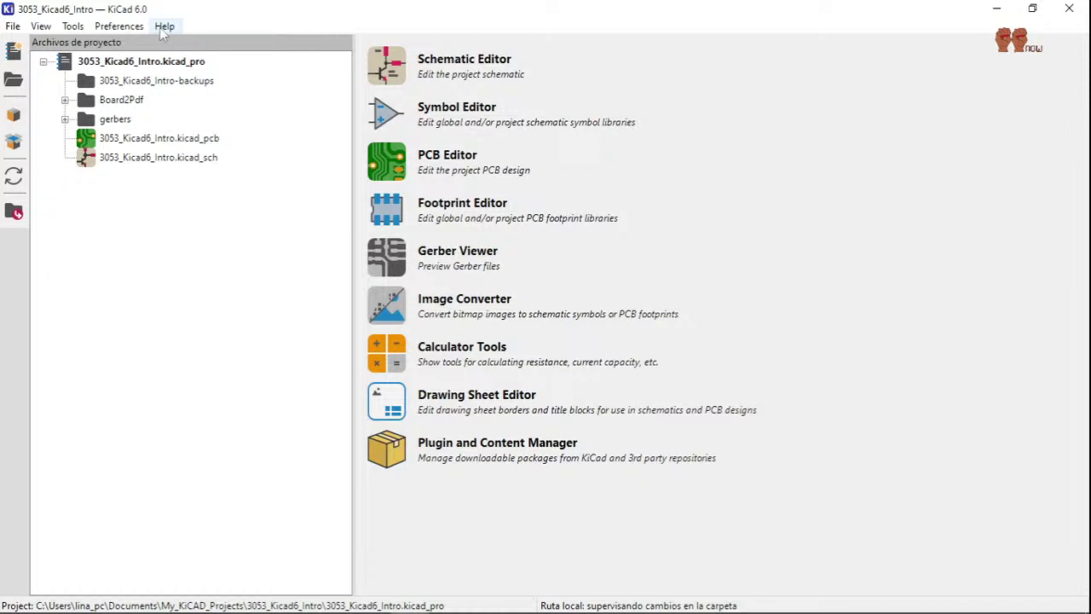
pyautogui.click(119, 26)
pyautogui.moveTo(182, 151)
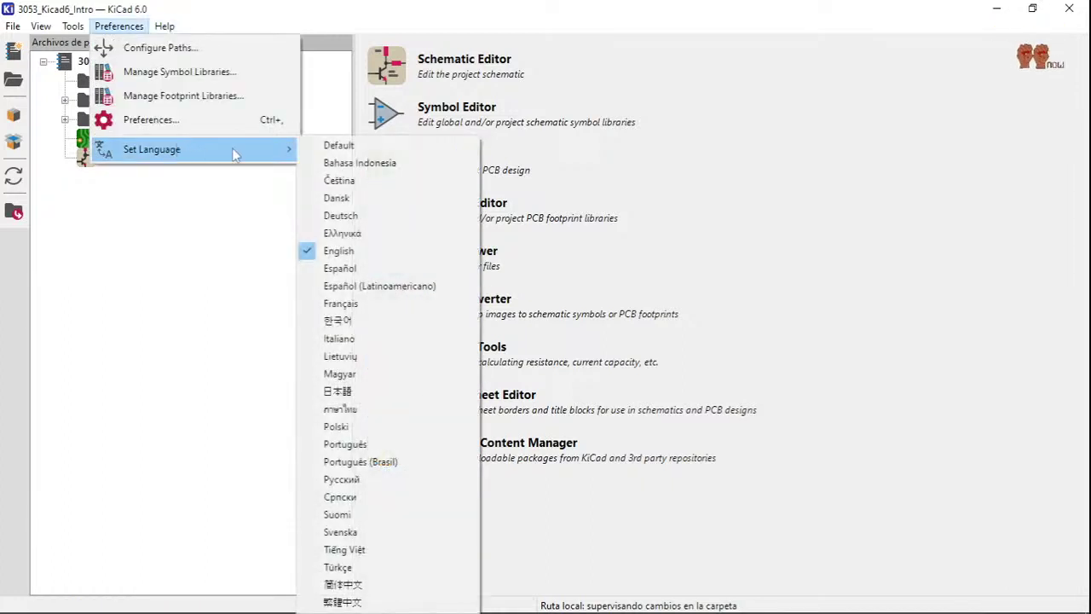
pyautogui.click(17, 115)
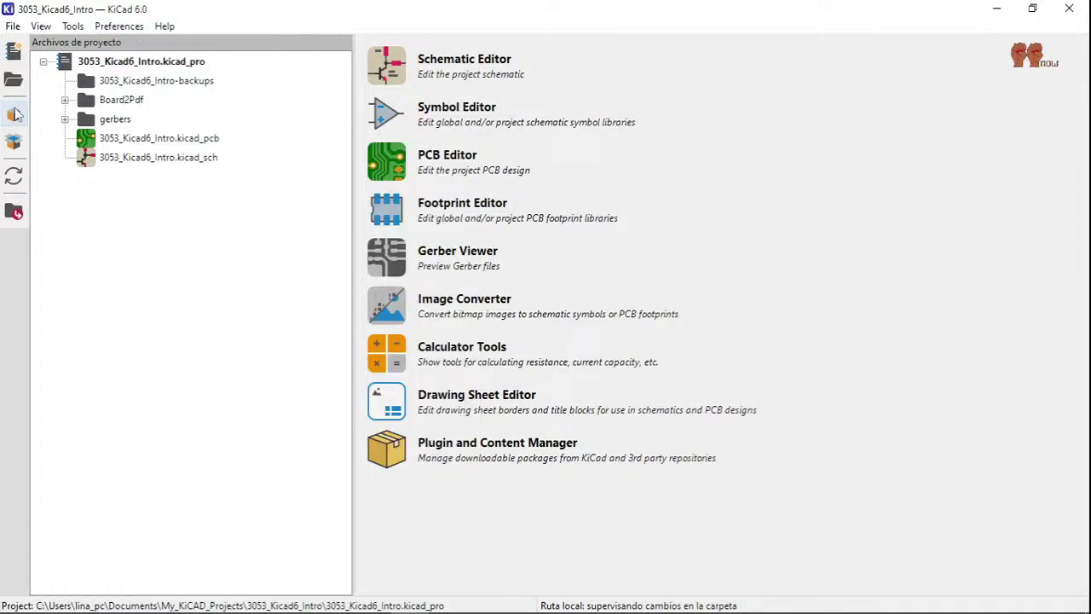
pyautogui.click(13, 27)
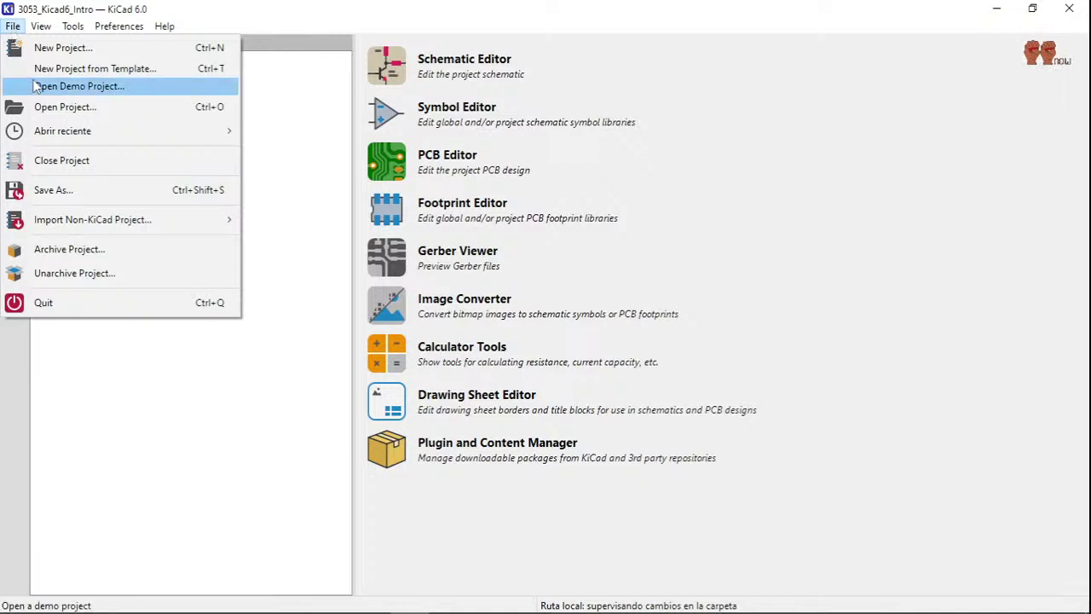
pyautogui.moveTo(38, 26)
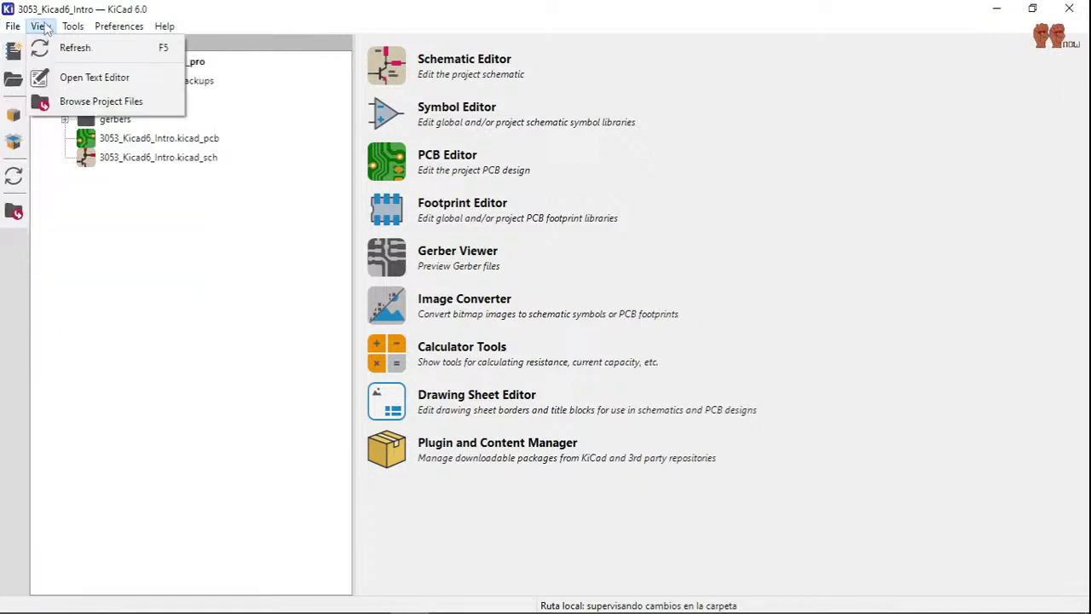
# - Review the Common and the Mouse and Touchpad settings in the KiCad preferences, select Hotkeys, and close the dialog without changes
pyautogui.moveTo(119, 27)
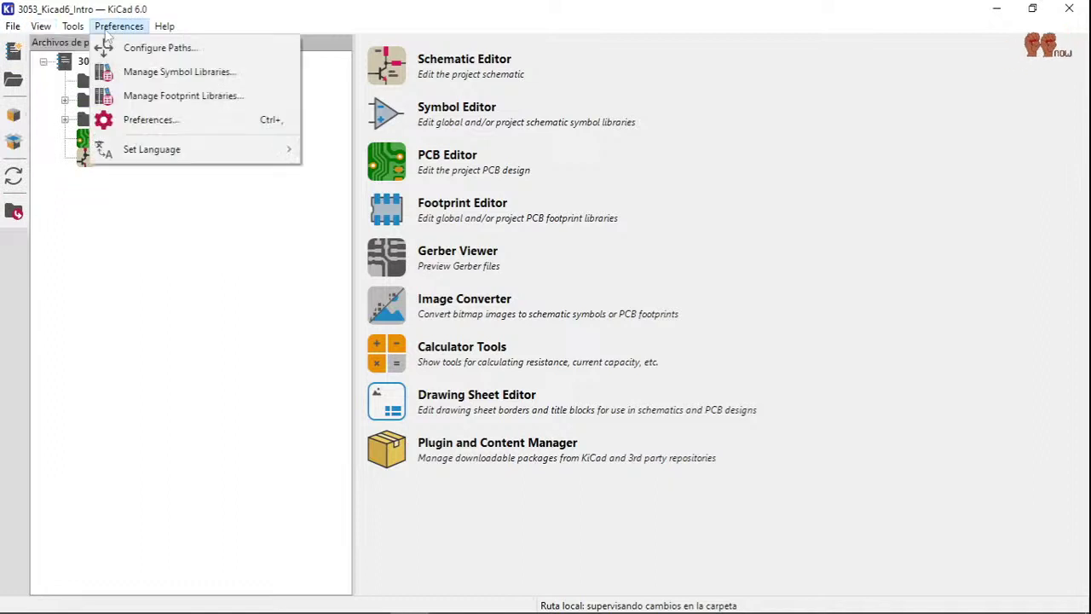
pyautogui.moveTo(149, 146)
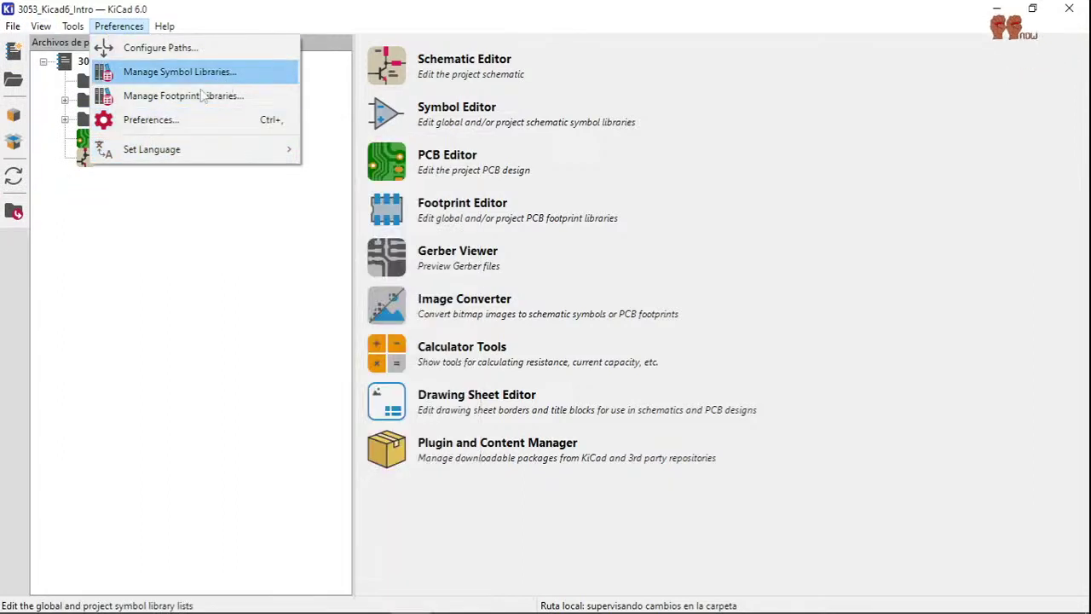
pyautogui.click(182, 121)
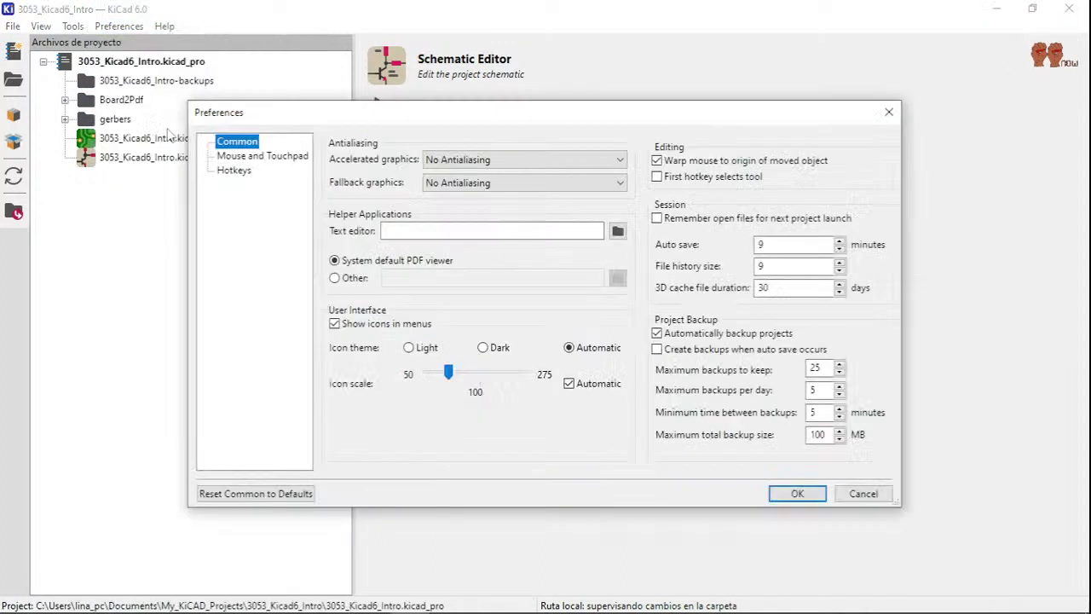
pyautogui.click(273, 157)
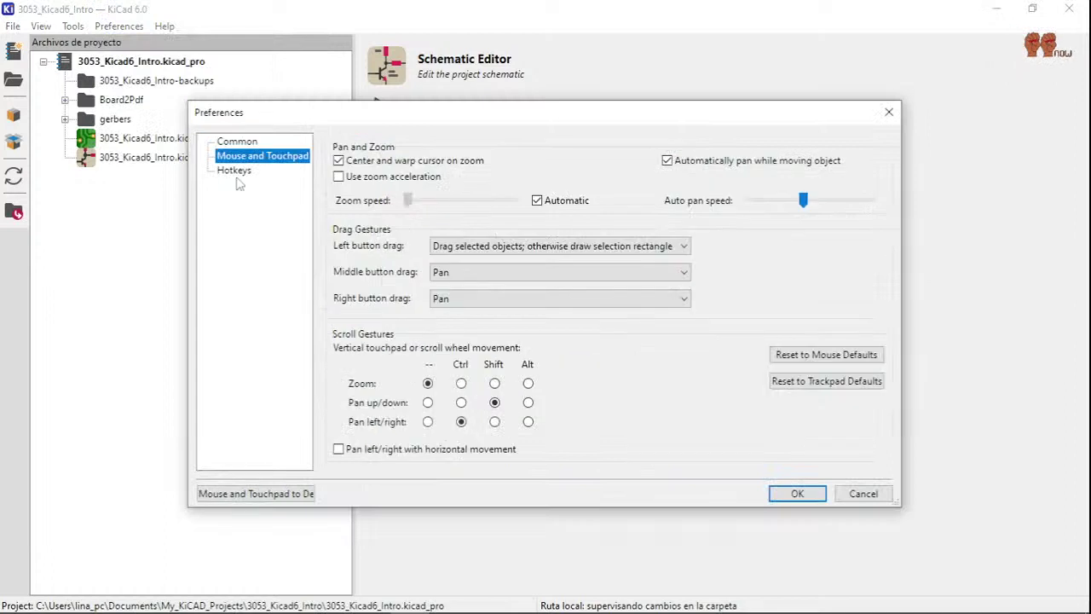
pyautogui.click(237, 177)
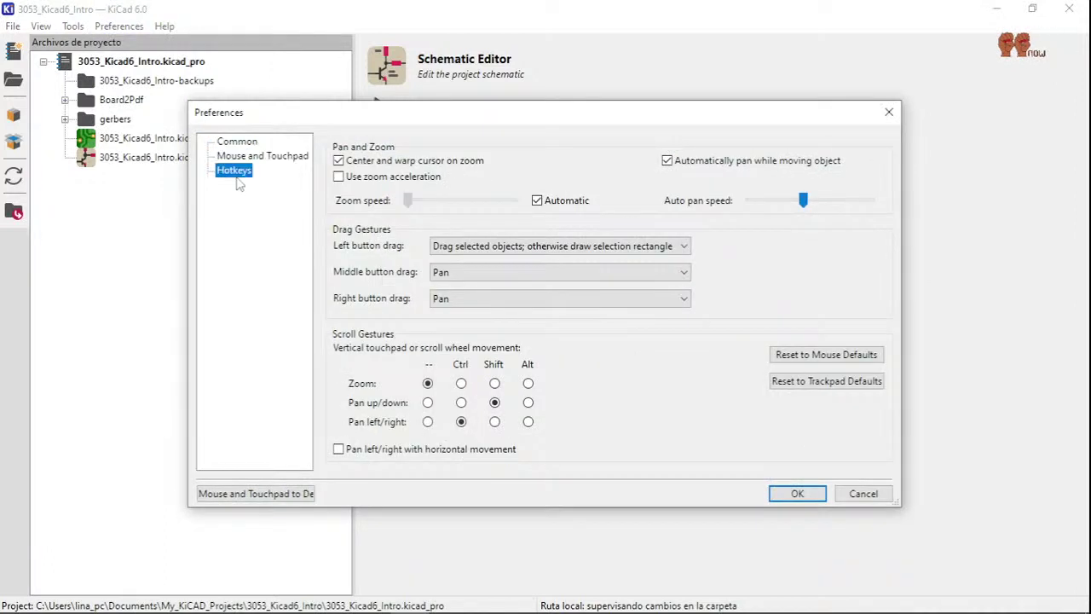
pyautogui.click(894, 114)
# - Open the Getting Started in KiCad guide and read its introduction and the section on downloading and installing
pyautogui.click(165, 27)
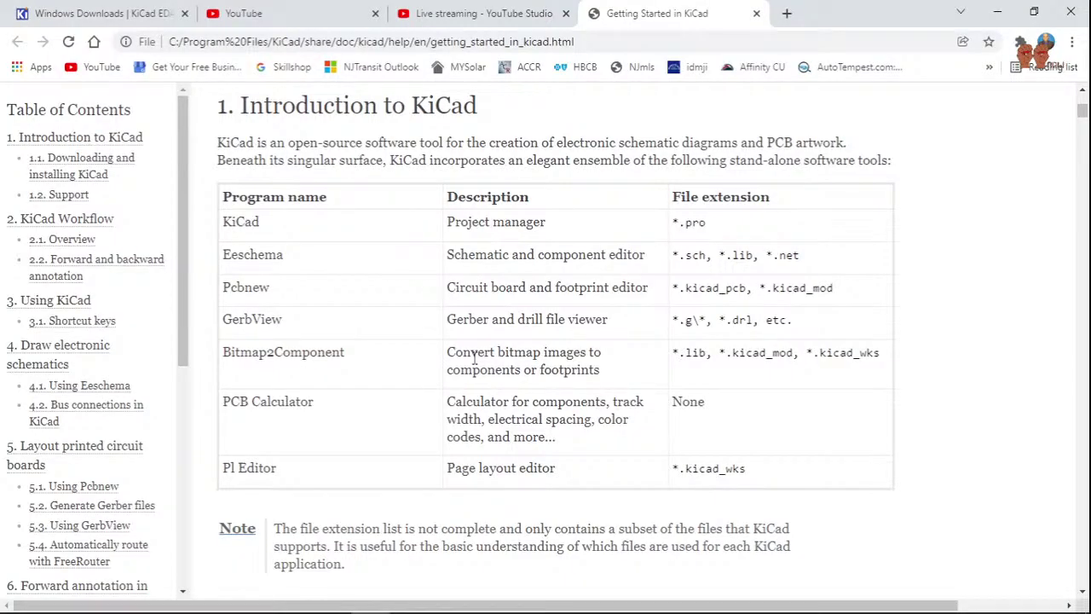
pyautogui.scroll(3, 474, 359)
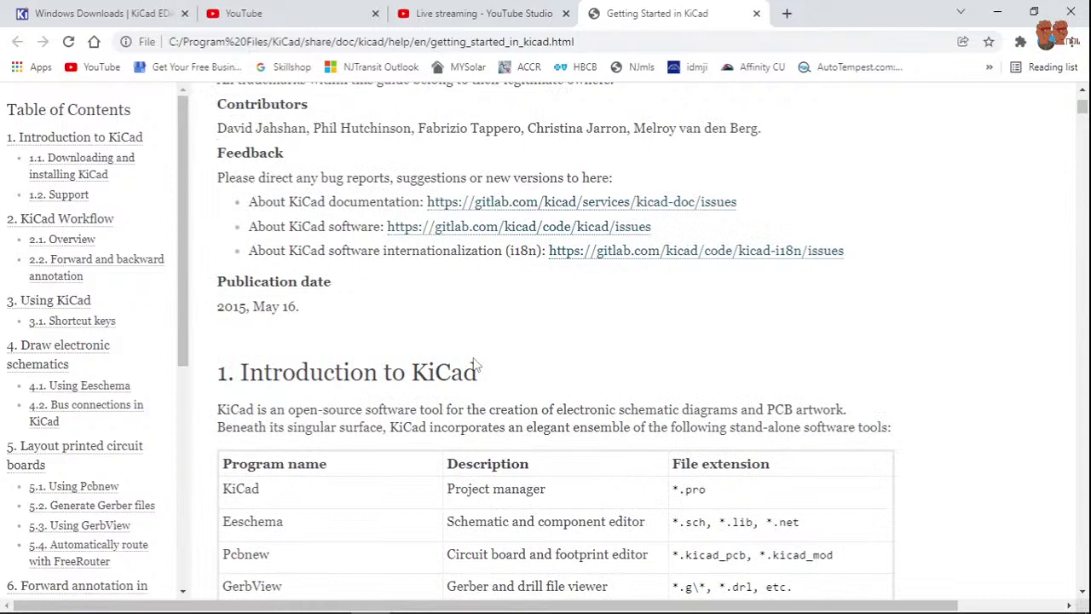
pyautogui.scroll(-3, 545, 341)
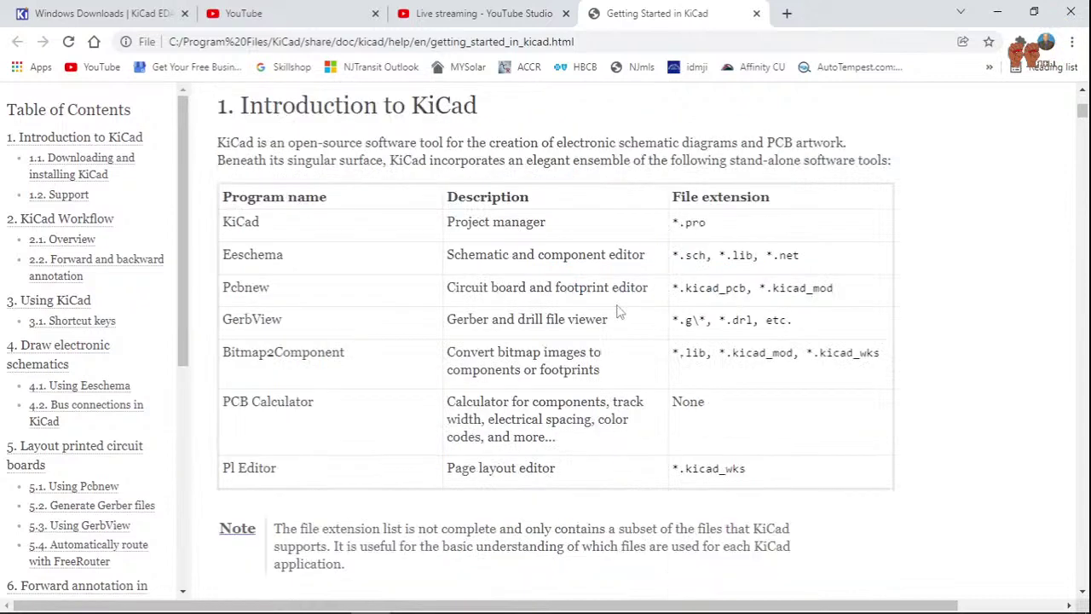
pyautogui.scroll(-6, 527, 371)
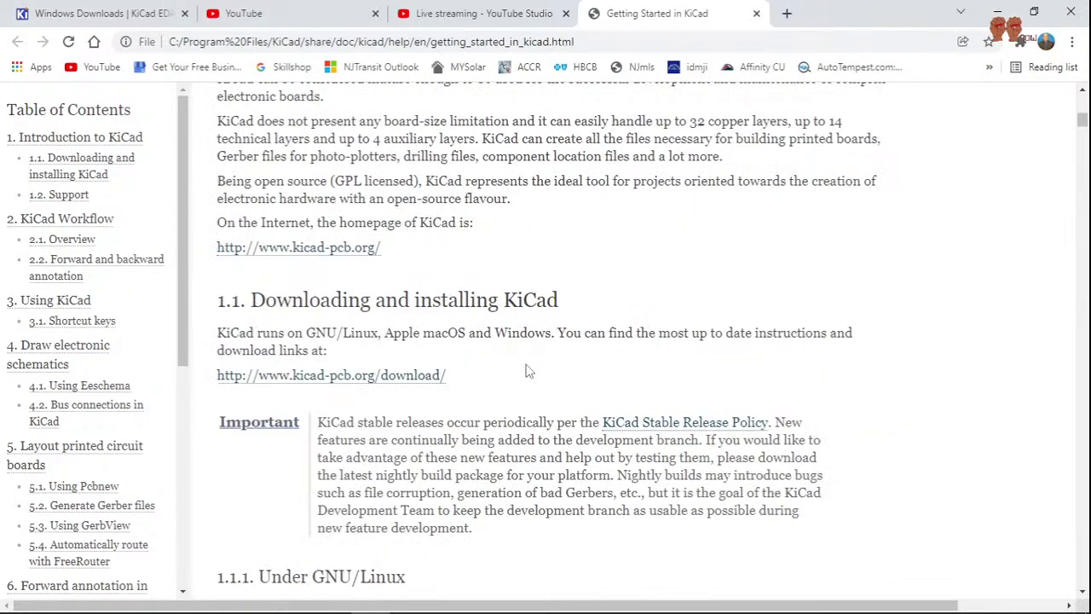
# - Read the stable release note and the GNU/Linux installation instructions in the Getting Started in KiCad guide
pyautogui.scroll(-3, 528, 370)
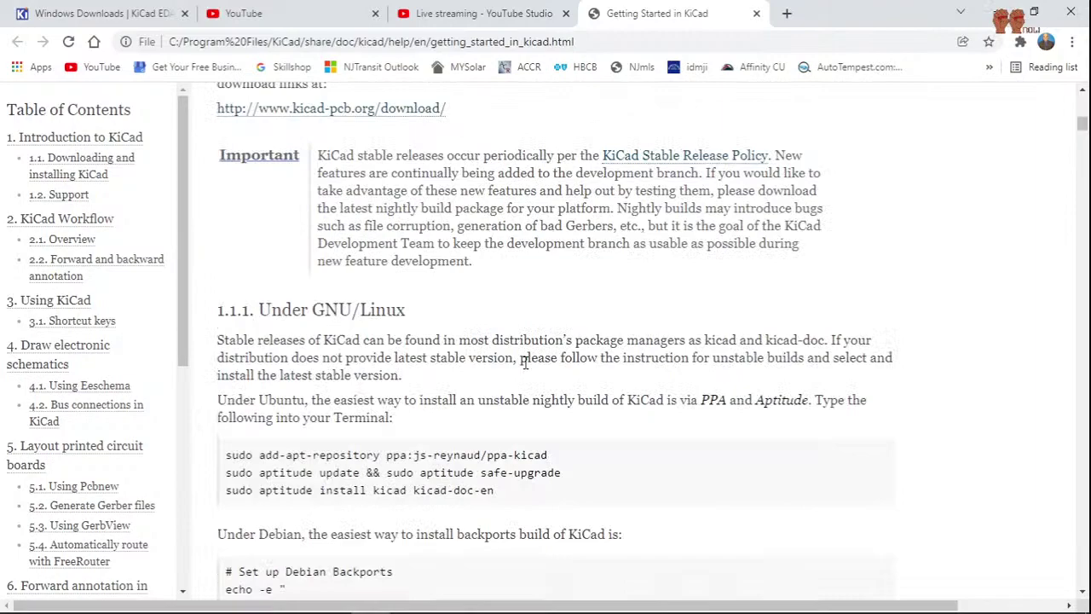
pyautogui.scroll(-6, 525, 362)
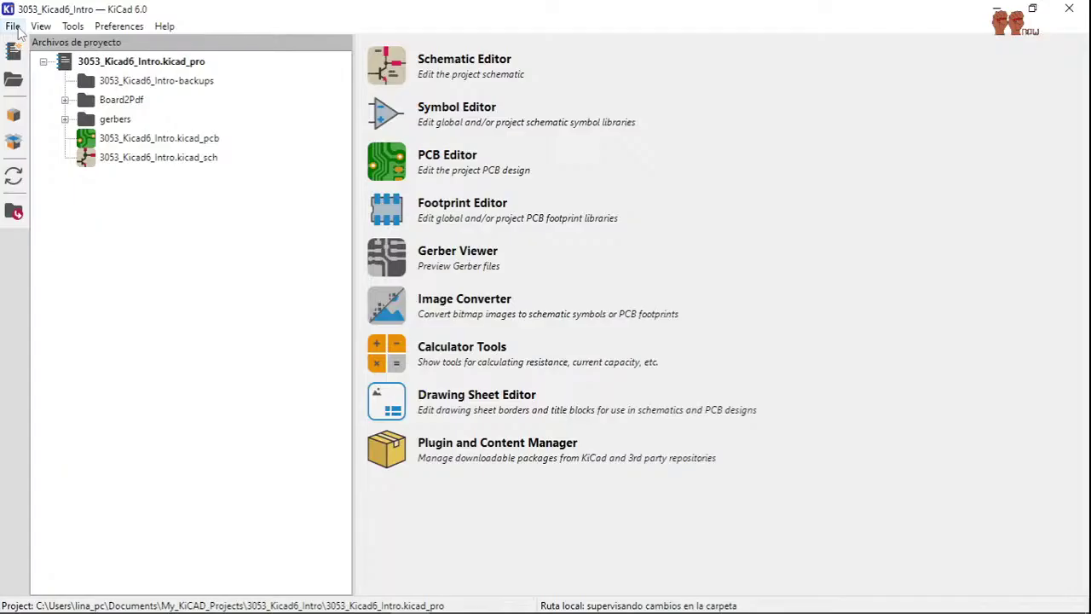
# - Start a new project from the 2Layer Oshpark PCB user template
pyautogui.click(13, 26)
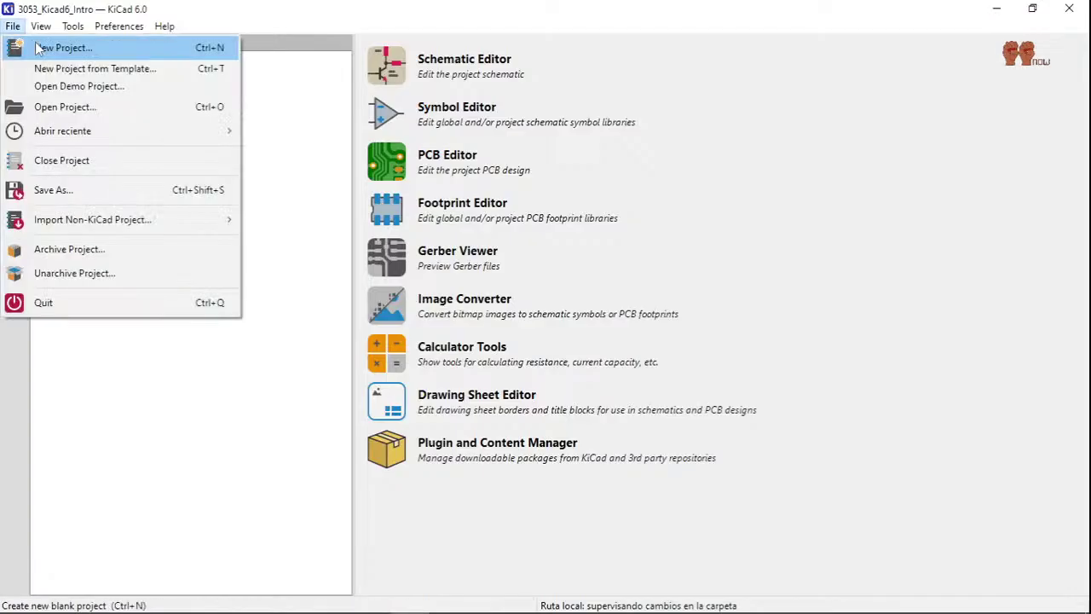
pyautogui.click(73, 69)
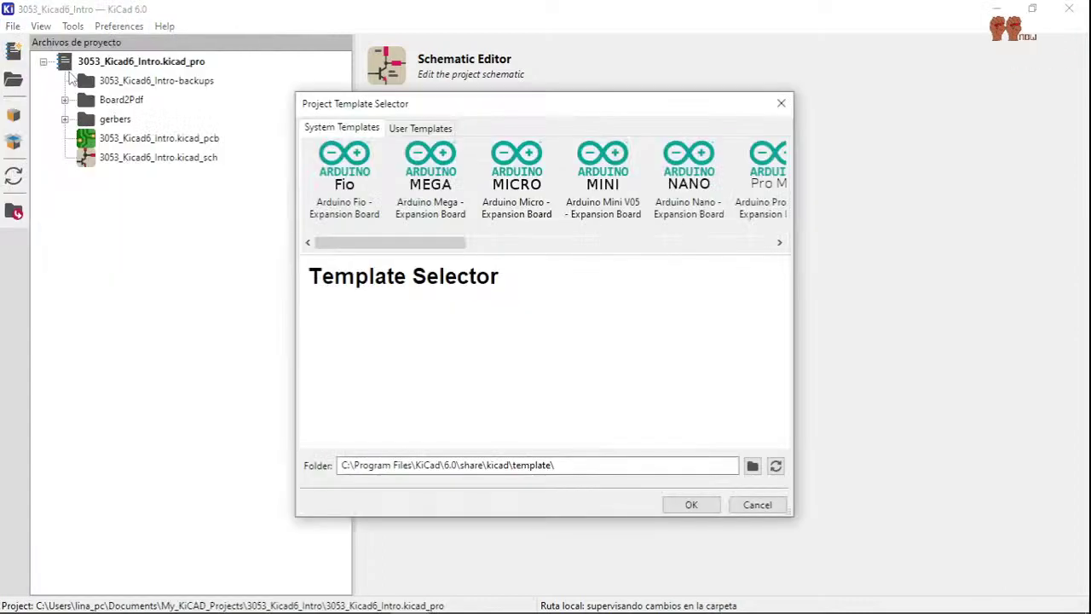
pyautogui.click(420, 128)
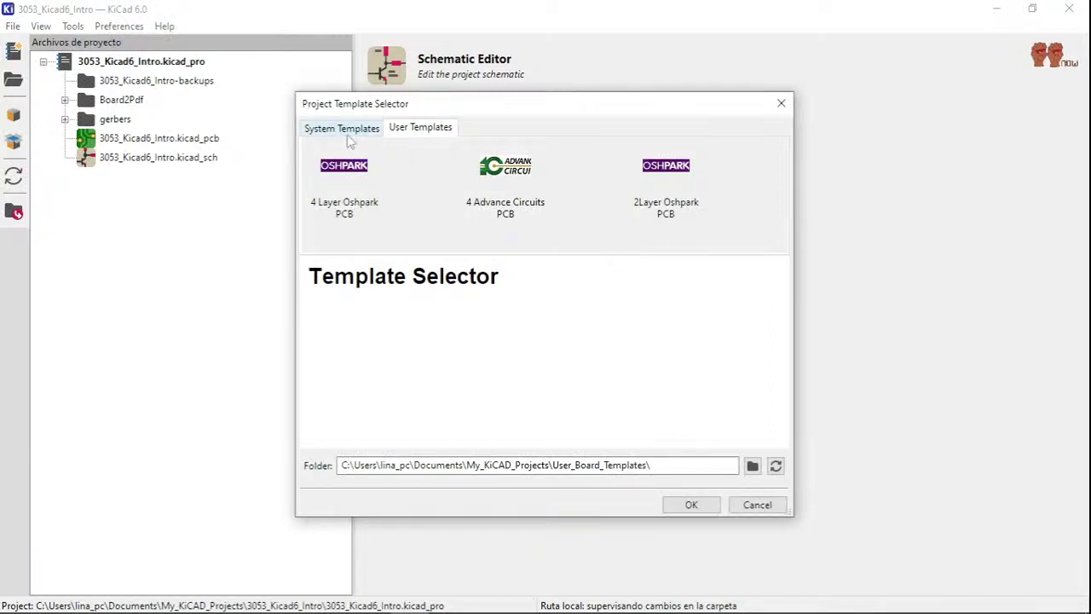
pyautogui.click(666, 179)
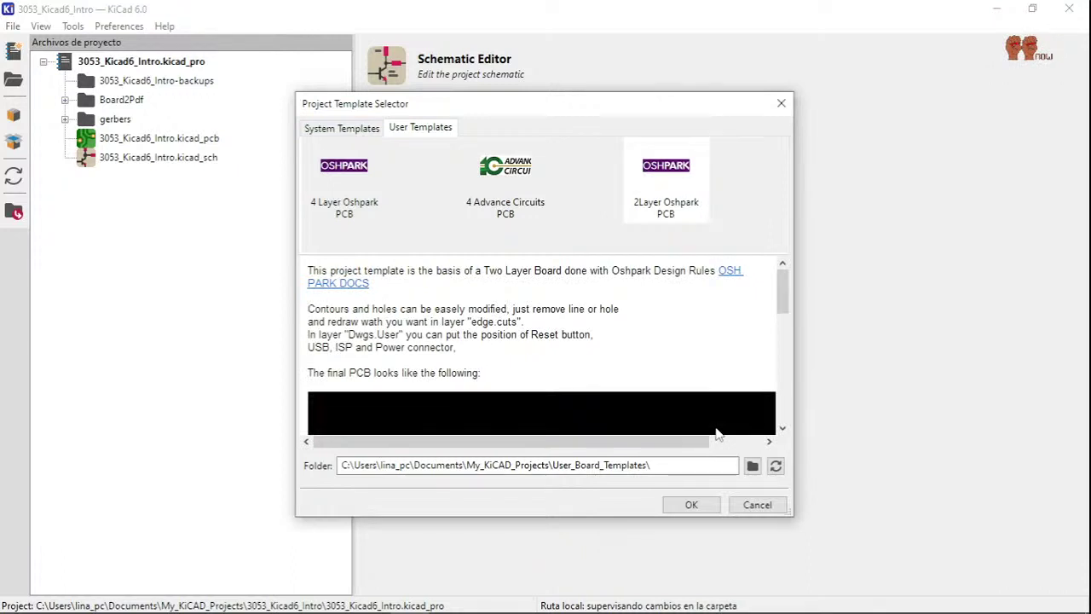
pyautogui.click(691, 504)
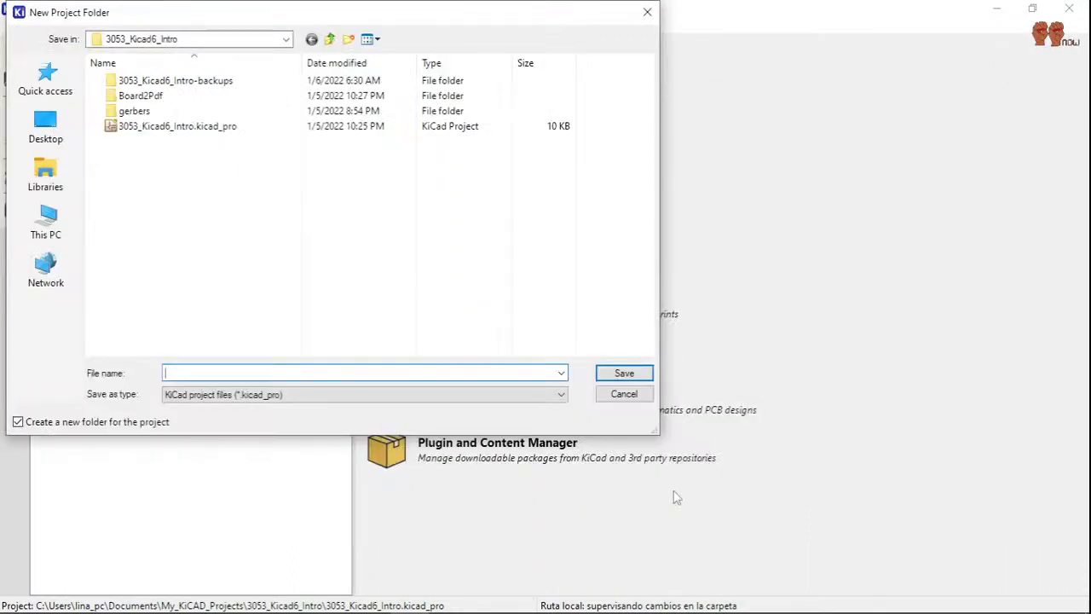
# - Save the new project as 3056_2Layerr_temp_kicad6 in the My_KiCAD_Projects folder, with its own new folder
pyautogui.click(330, 39)
pyautogui.write('3056_2')
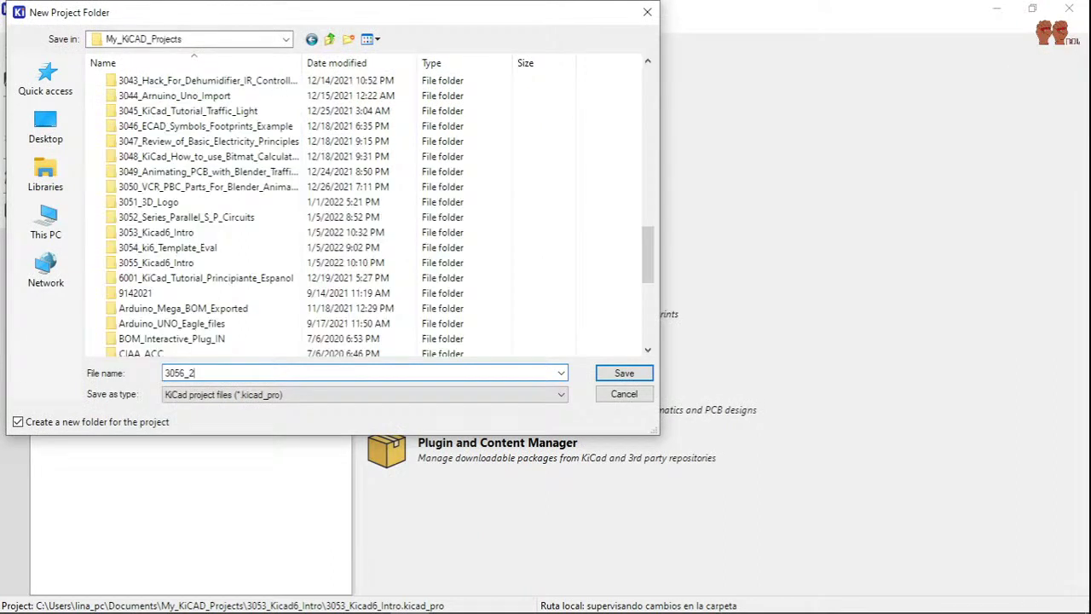
pyautogui.write('Layerr')
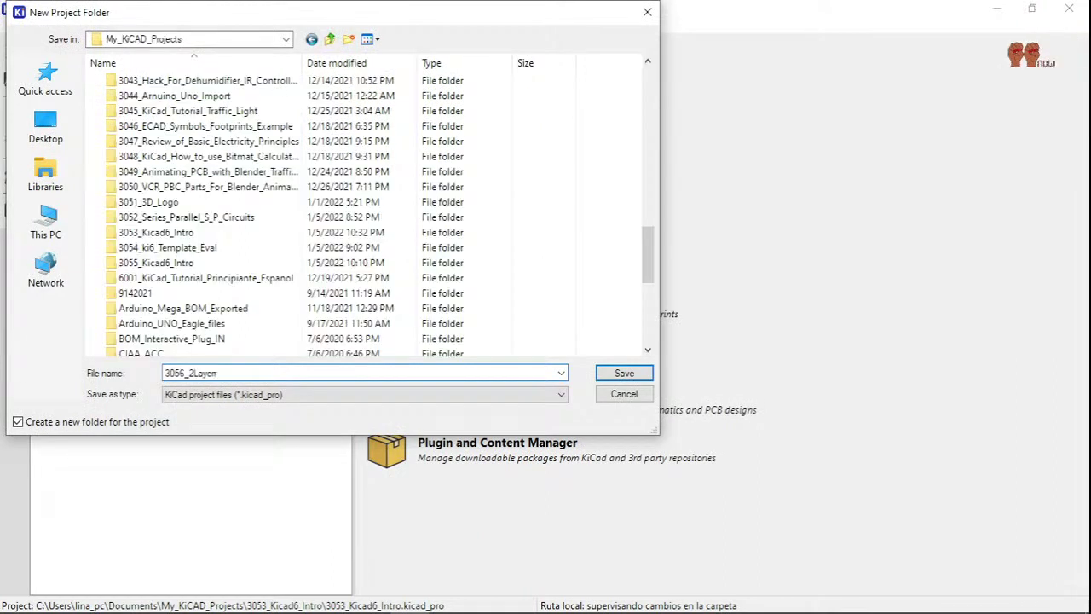
pyautogui.write('_temp')
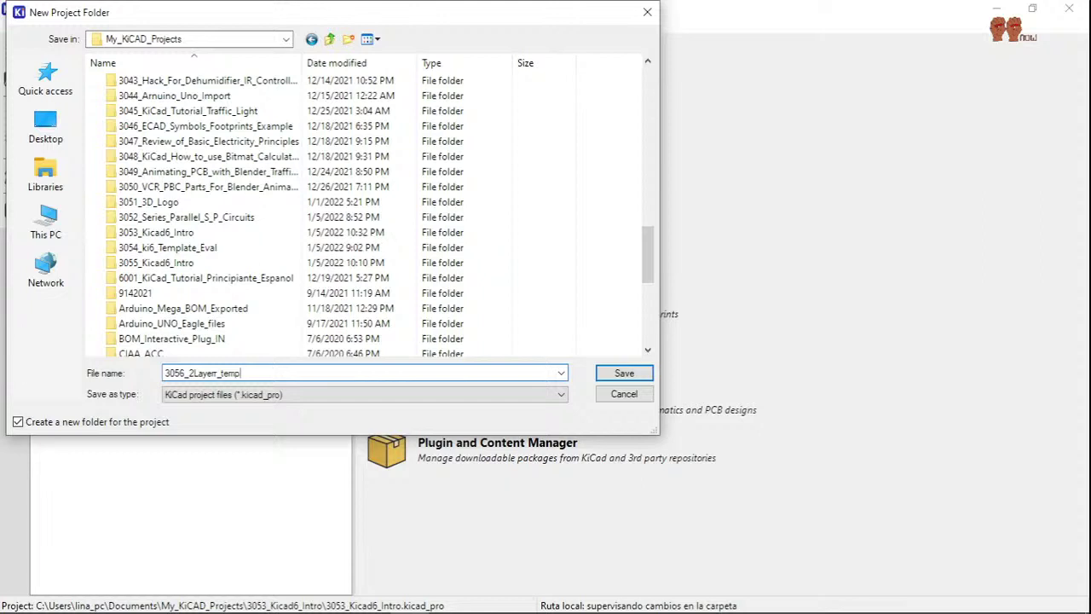
pyautogui.write('_kic')
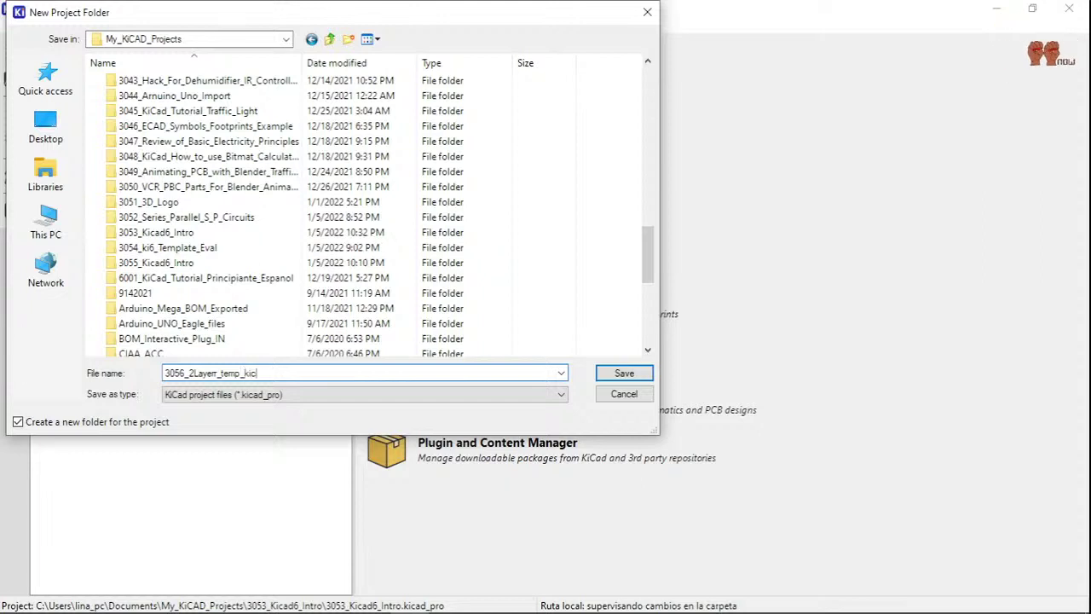
pyautogui.write('ad6')
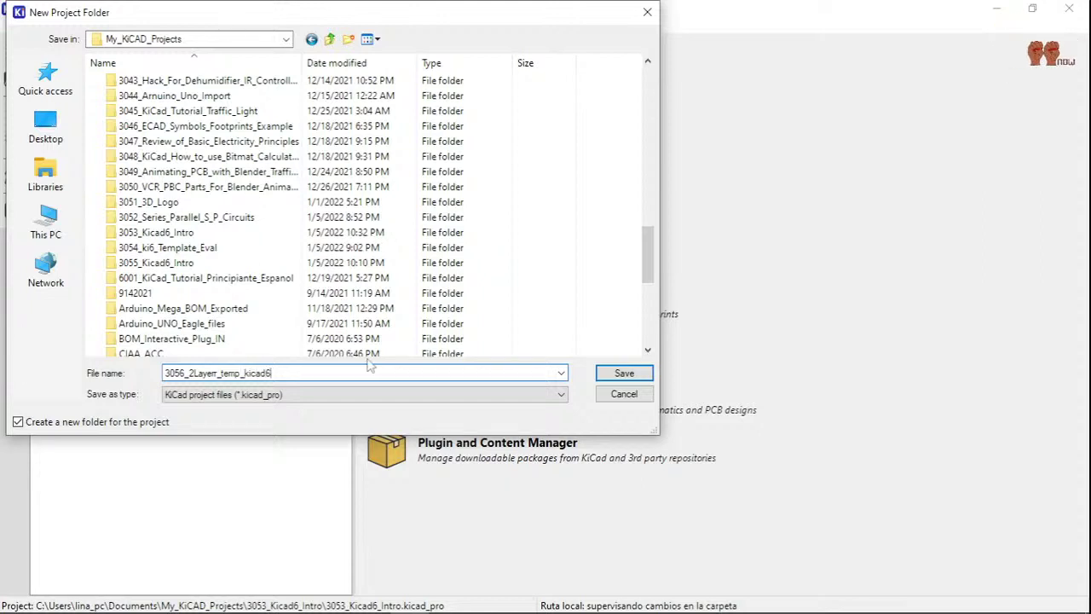
pyautogui.click(610, 372)
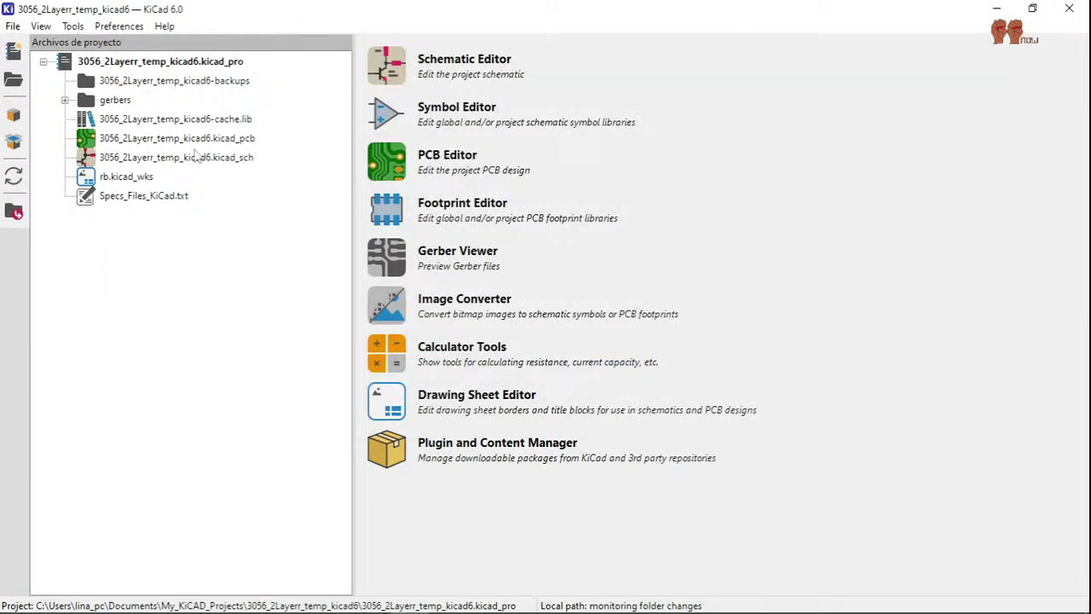
# - Open the new project's schematic file in the Schematic Editor and examine the title block and the whole sheet
pyautogui.click(183, 159)
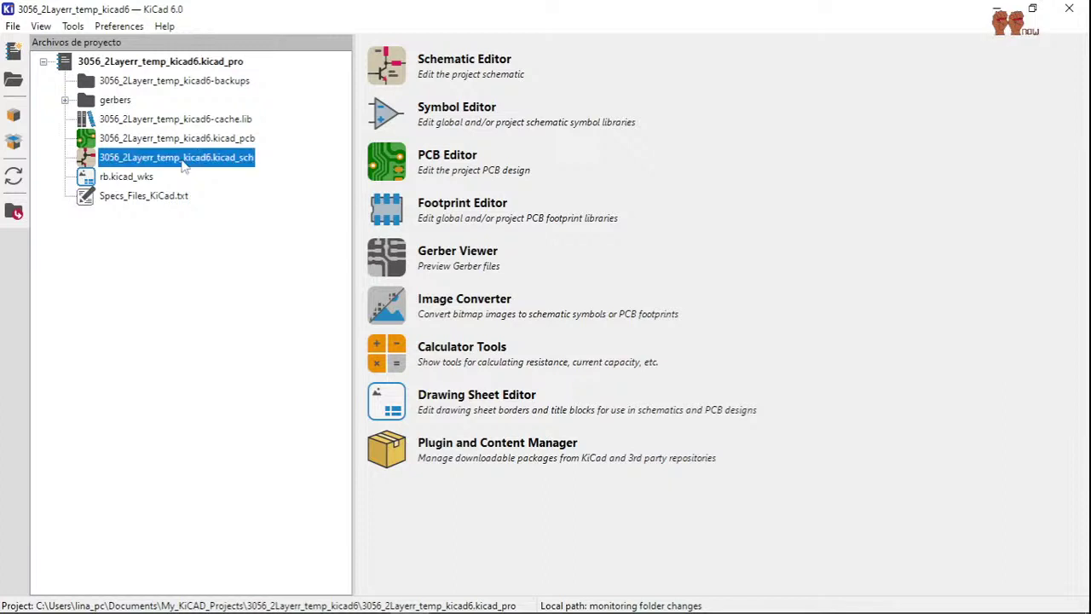
pyautogui.doubleClick(181, 159)
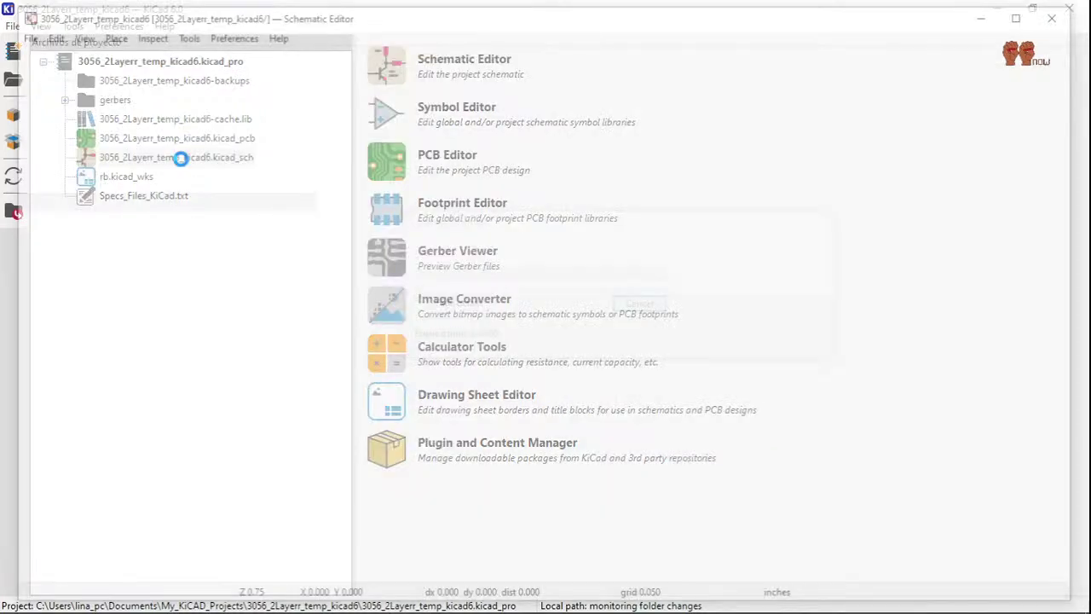
pyautogui.scroll(5, 664, 418)
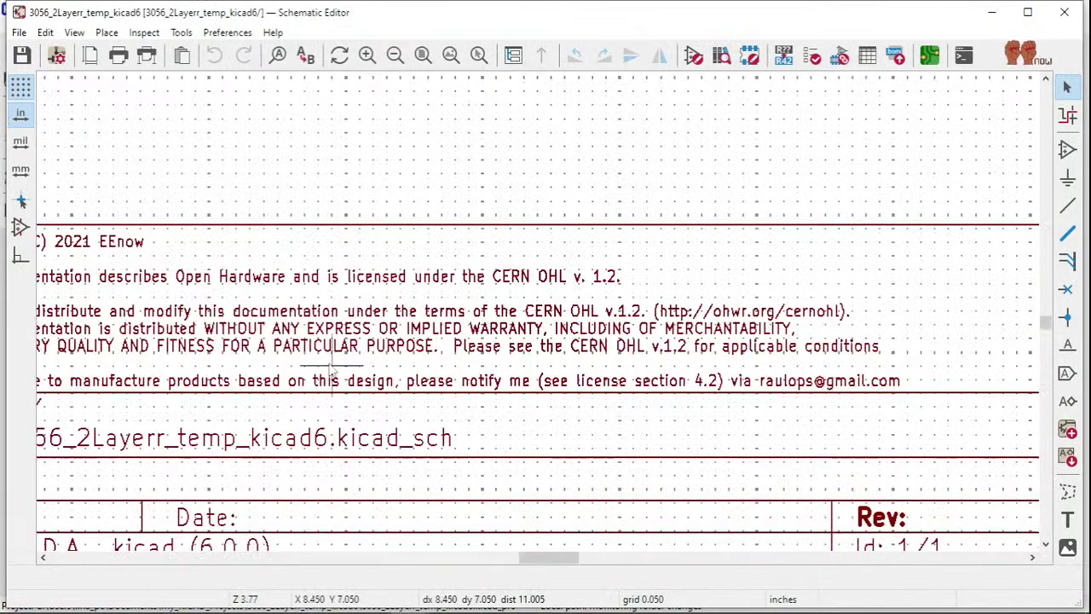
pyautogui.scroll(-2, 538, 313)
pyautogui.scroll(-6, 538, 318)
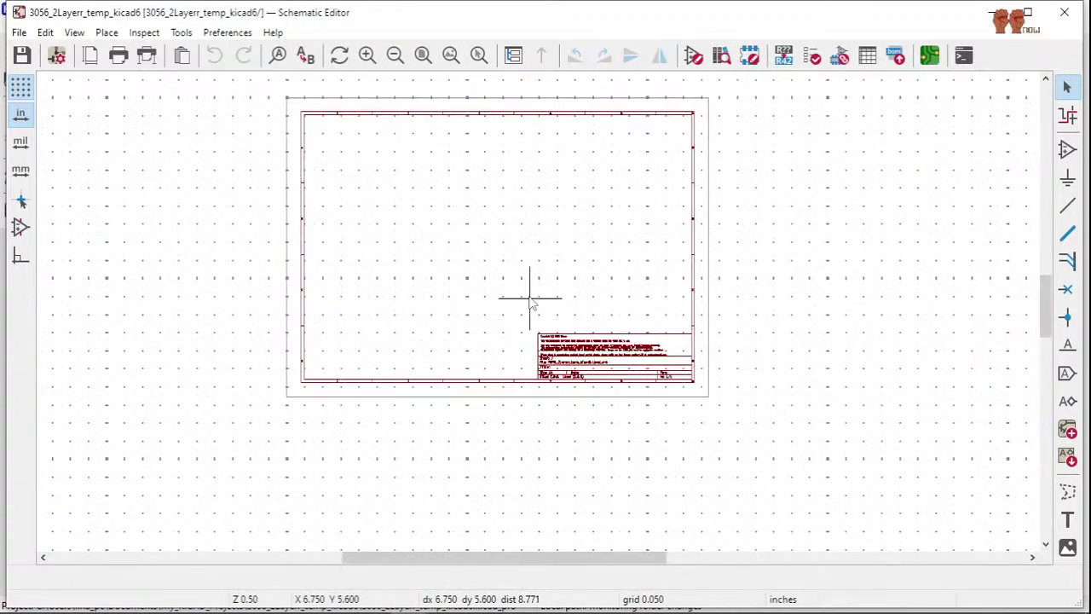
pyautogui.scroll(1, 530, 301)
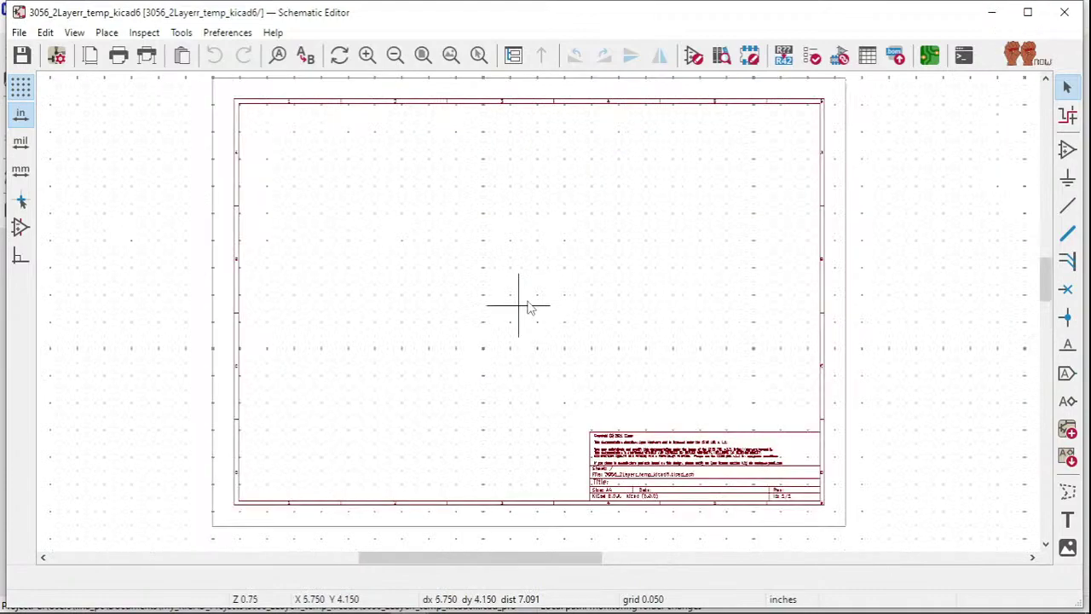
# - Import the non-KiCad CNC shield schematic from the CNC_SHIELD_EAGLE_FILES folder inside Downloads > CNC_Arduino_Setupfiles
pyautogui.click(19, 32)
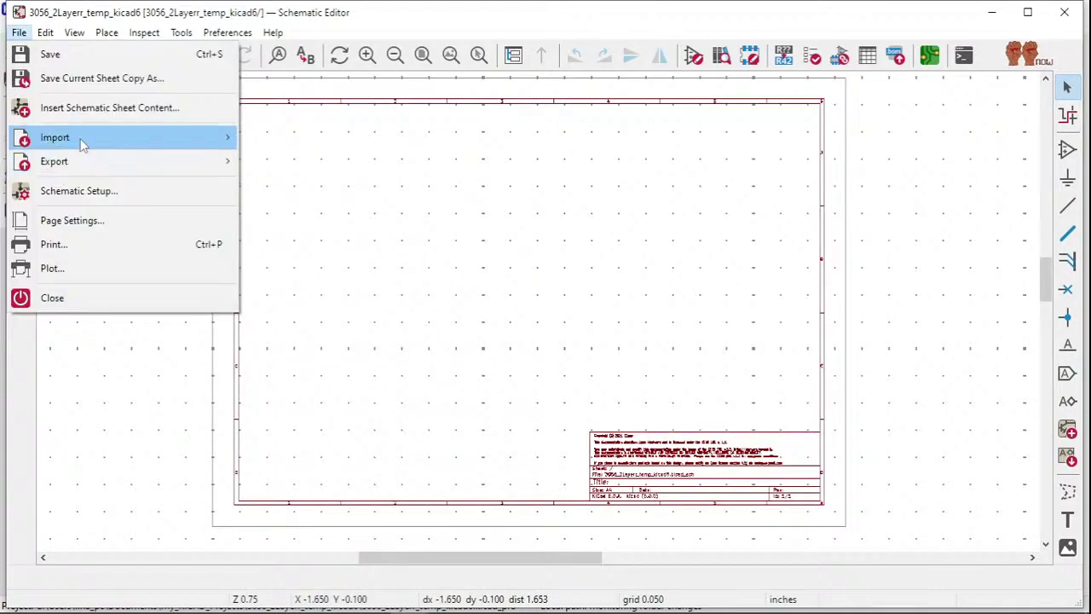
pyautogui.moveTo(82, 144)
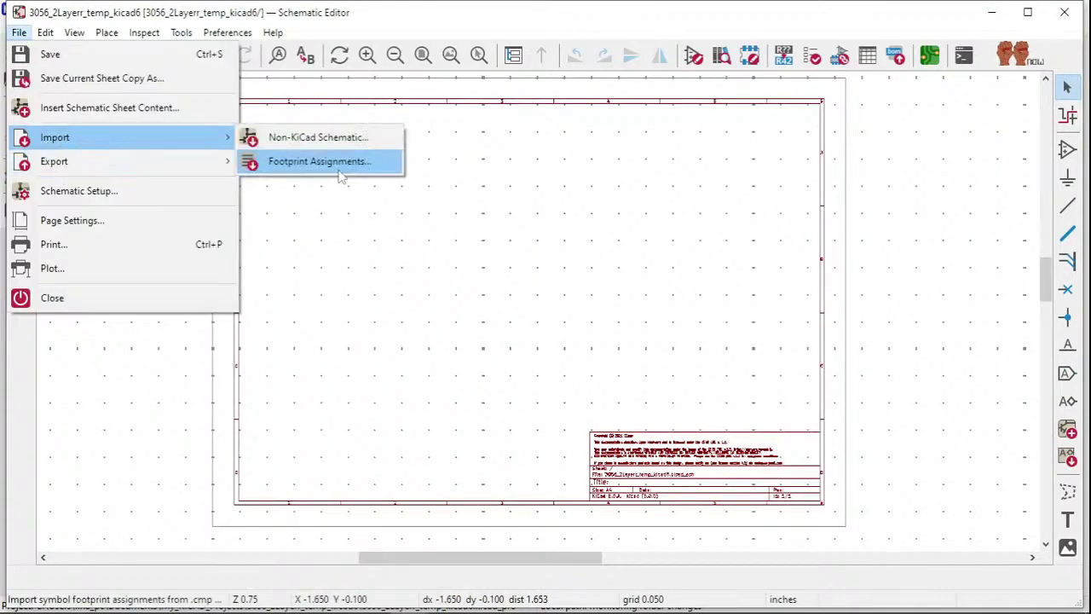
pyautogui.click(347, 143)
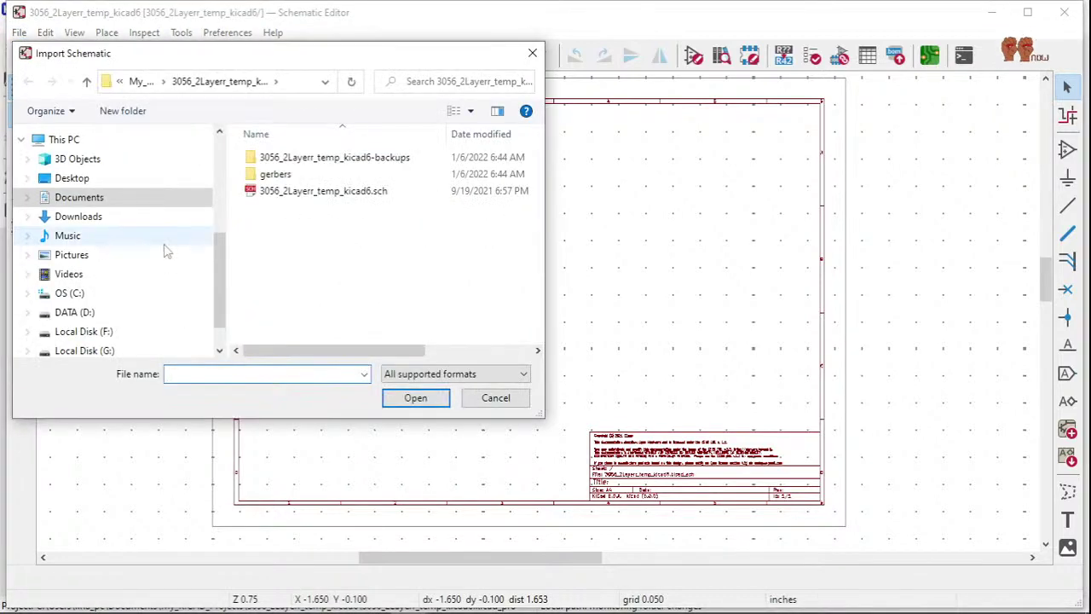
pyautogui.click(81, 216)
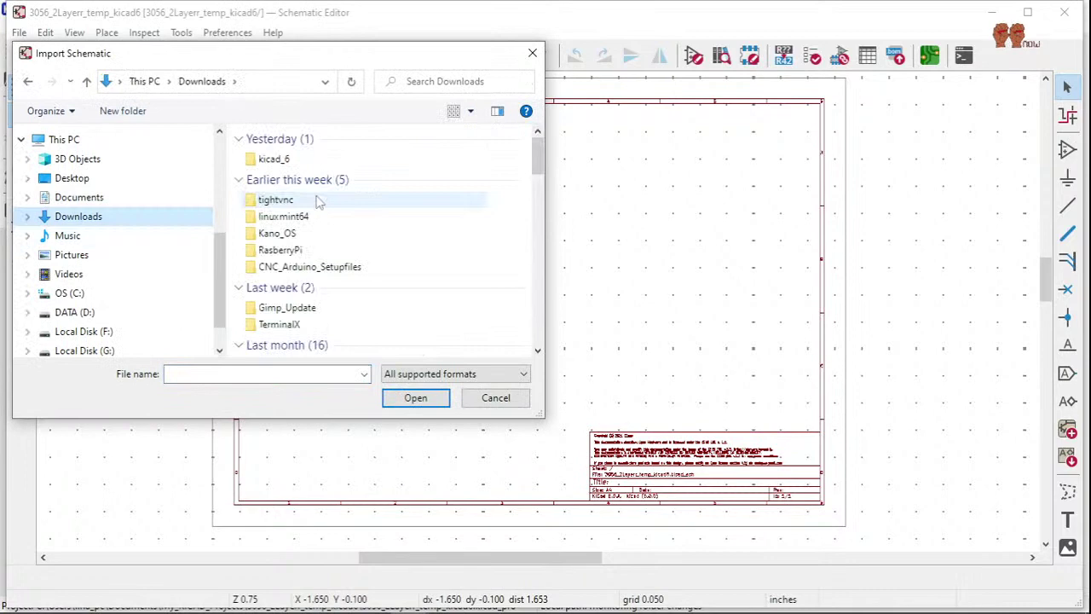
pyautogui.doubleClick(309, 266)
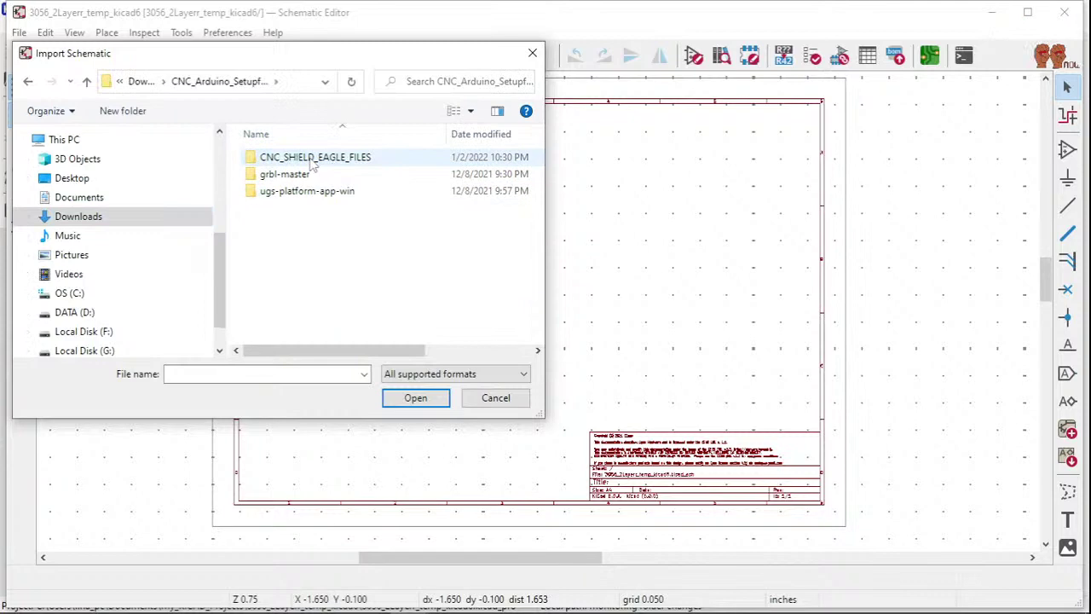
pyautogui.doubleClick(312, 159)
pyautogui.click(299, 158)
pyautogui.click(415, 398)
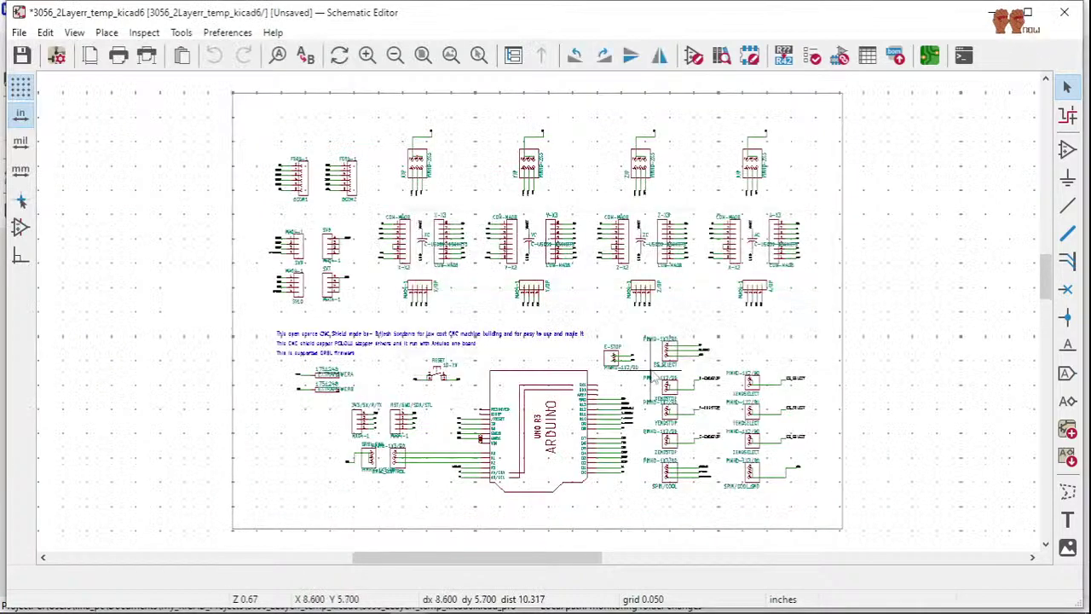
pyautogui.scroll(-1, 551, 281)
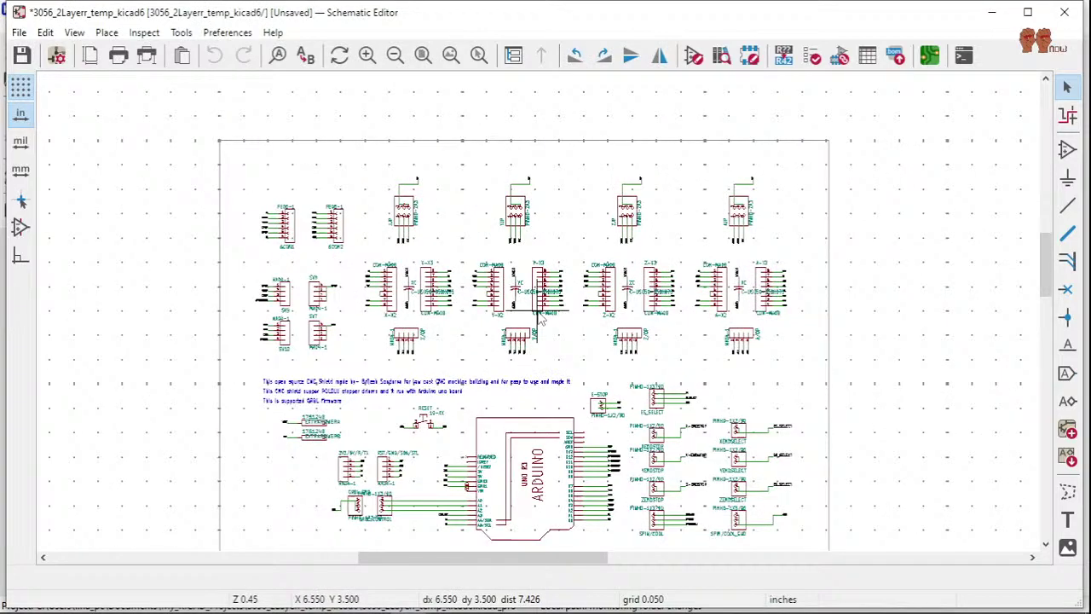
# - Review the schematic import and export options and save the imported schematic
pyautogui.click(19, 32)
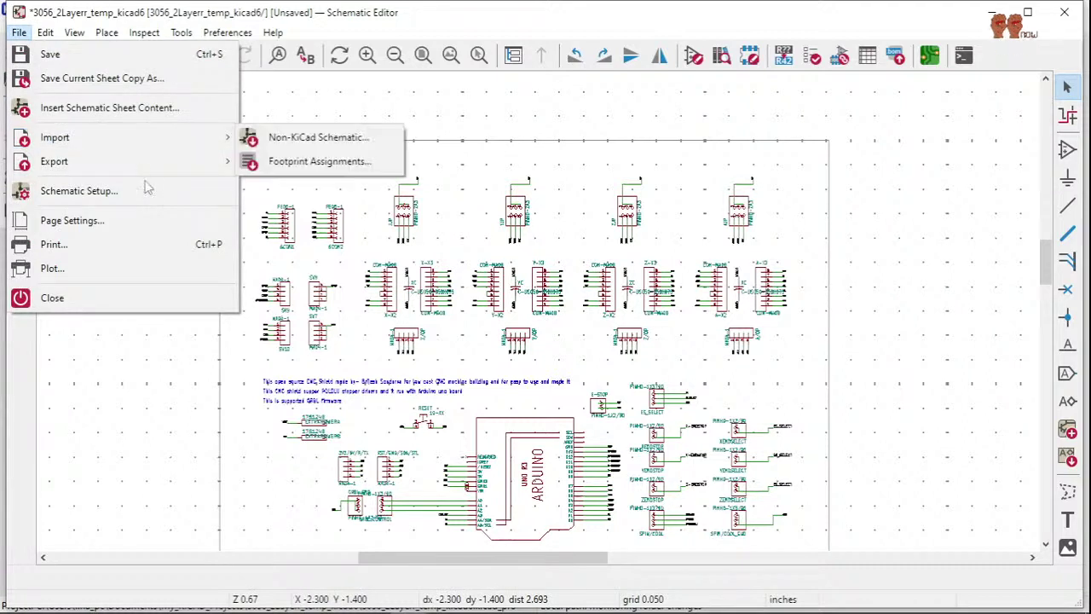
pyautogui.click(887, 318)
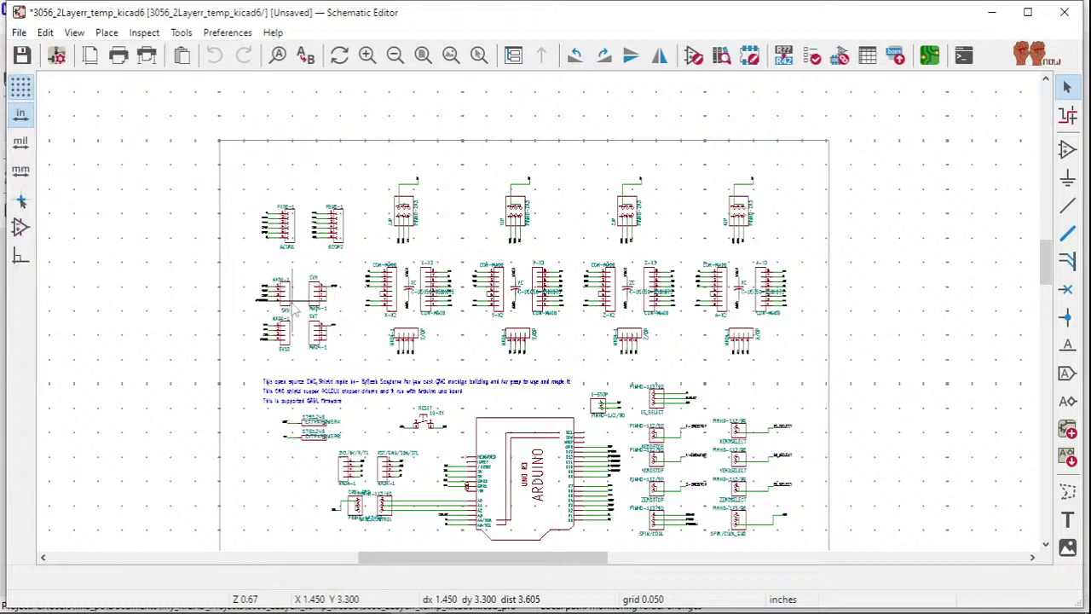
pyautogui.click(21, 56)
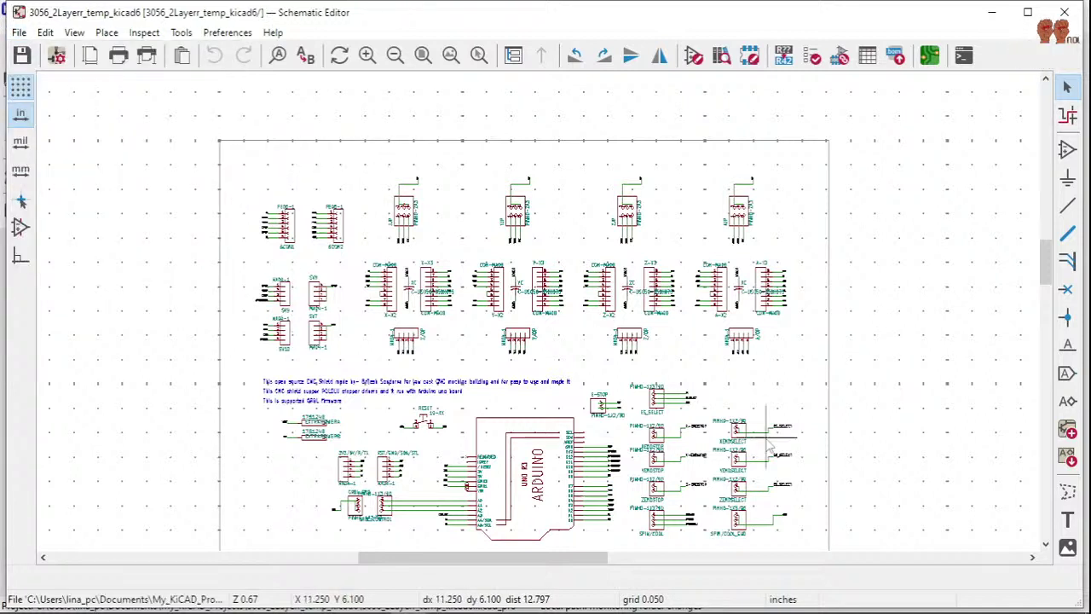
# - Start updating the PCB from the schematic and annotate the entire schematic, keeping existing annotations and sorting symbols by X position
pyautogui.scroll(8, 642, 290)
pyautogui.click(180, 32)
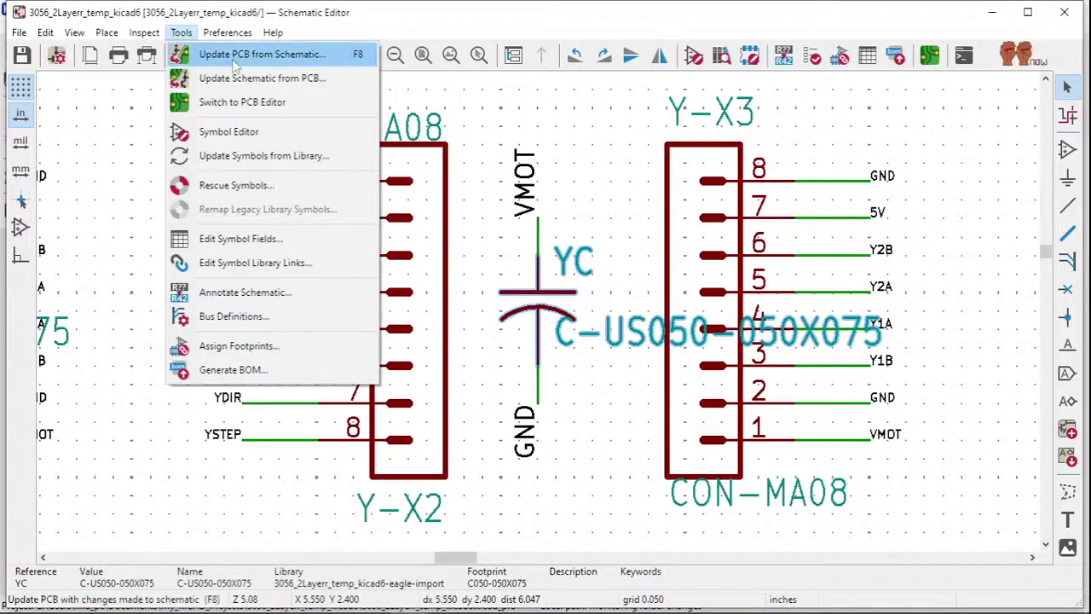
pyautogui.click(250, 58)
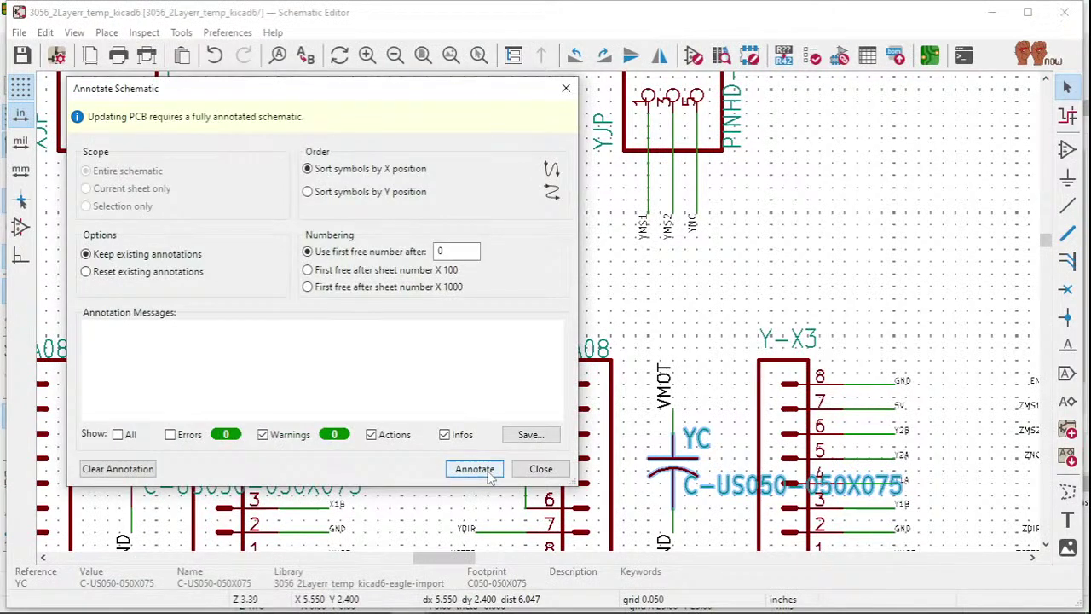
pyautogui.click(487, 474)
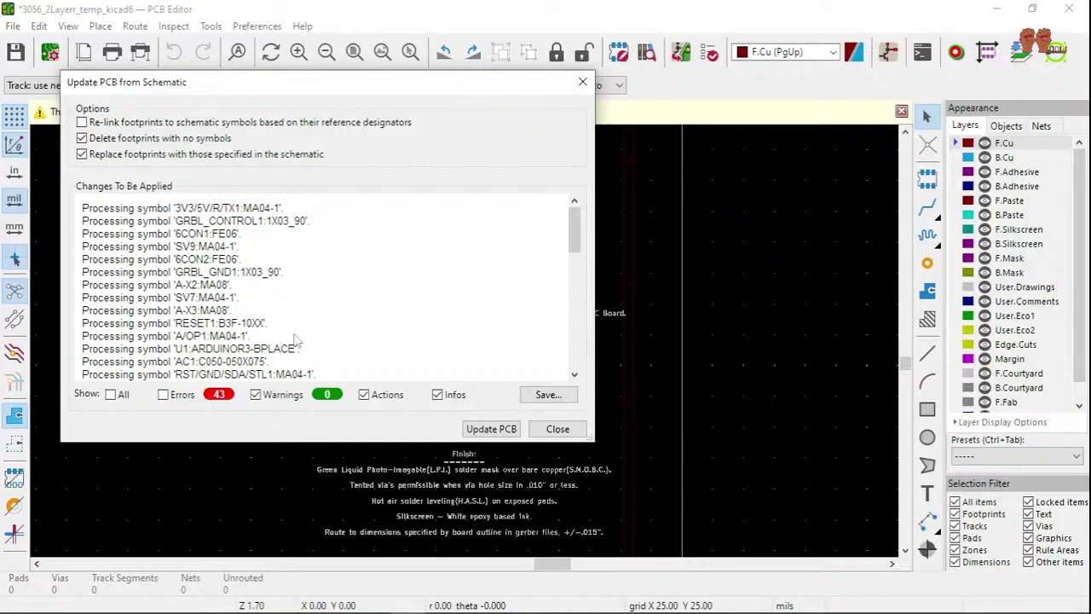
# - Apply the schematic changes to the PCB, close the update dialog and examine the board sheet
pyautogui.click(489, 432)
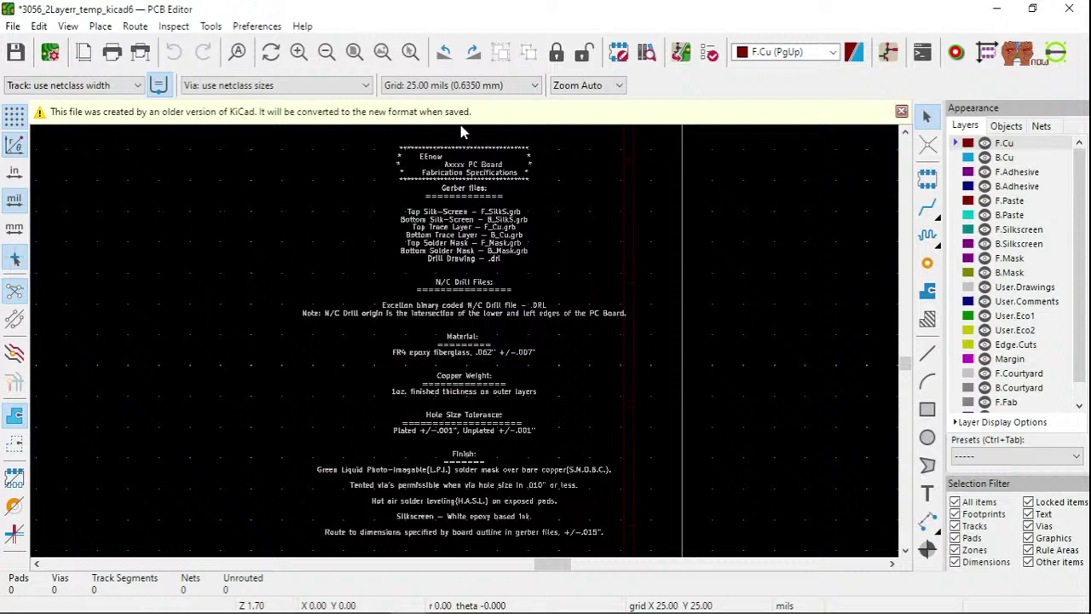
pyautogui.press('F8')
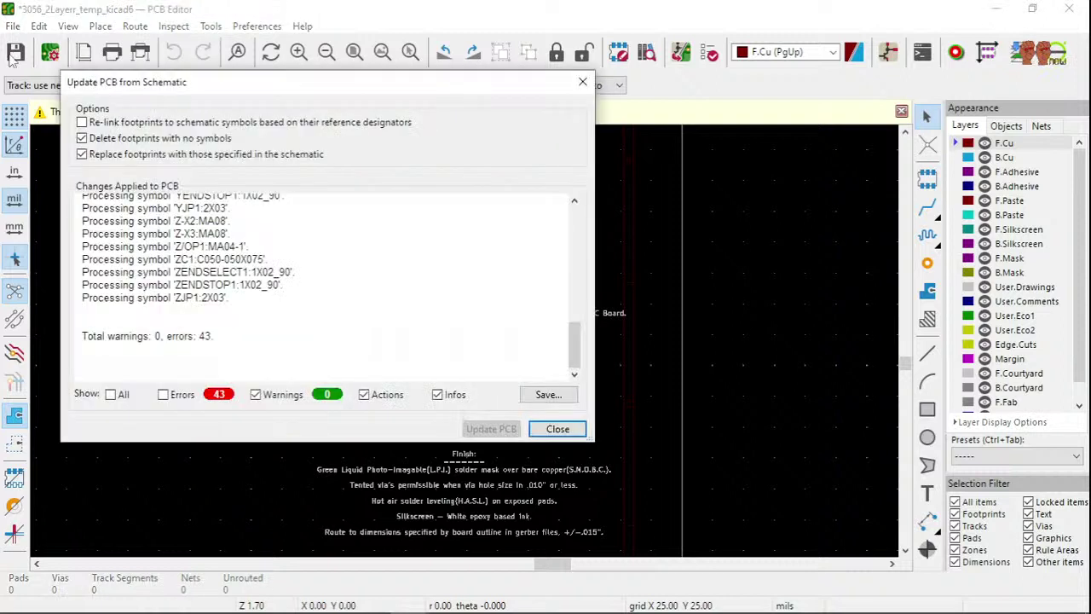
pyautogui.click(557, 429)
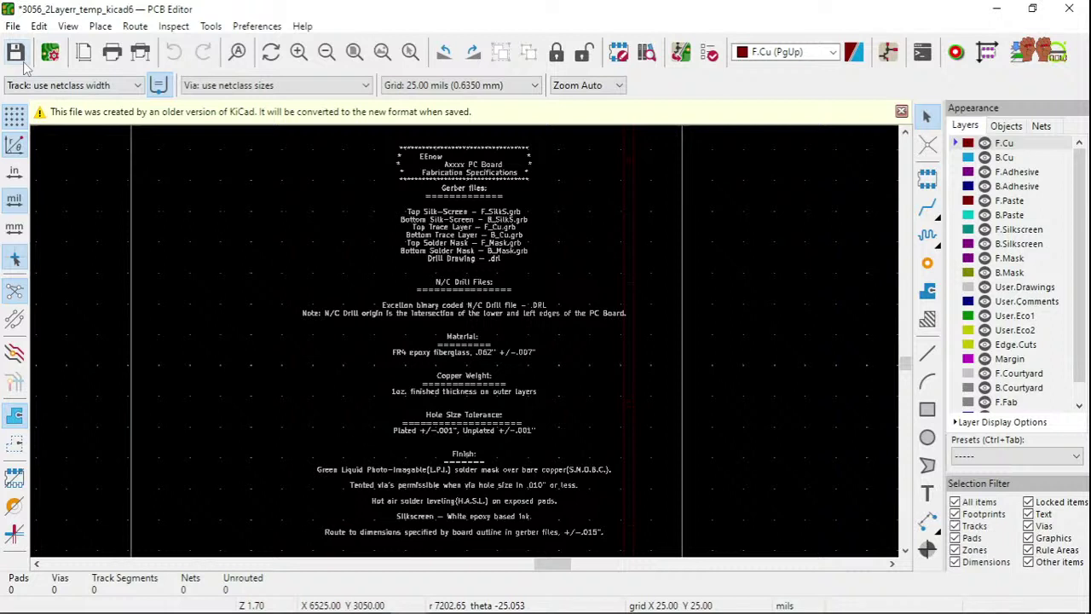
pyautogui.scroll(-3, 547, 336)
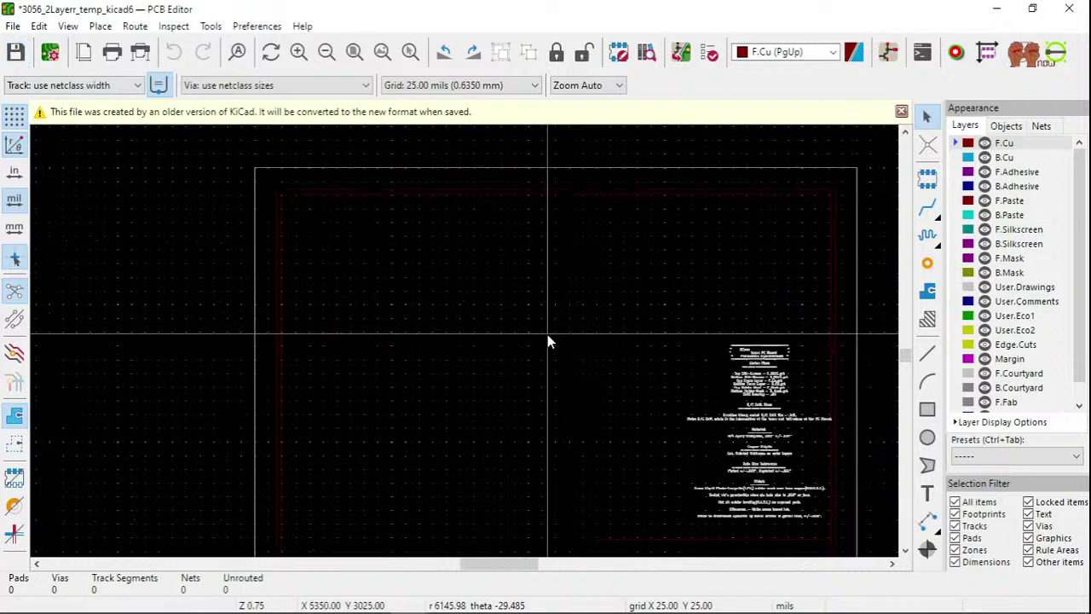
# - Save the board file in the current KiCad format
pyautogui.moveTo(547, 334); pyautogui.dragTo(451, 332, button='middle')
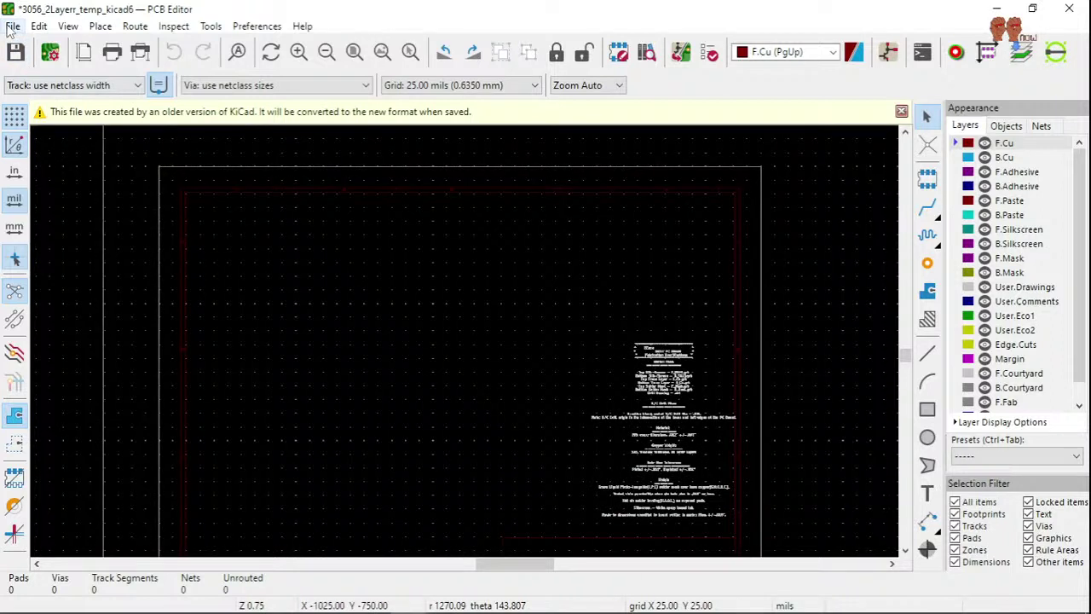
pyautogui.hotkey('ctrl', 's')
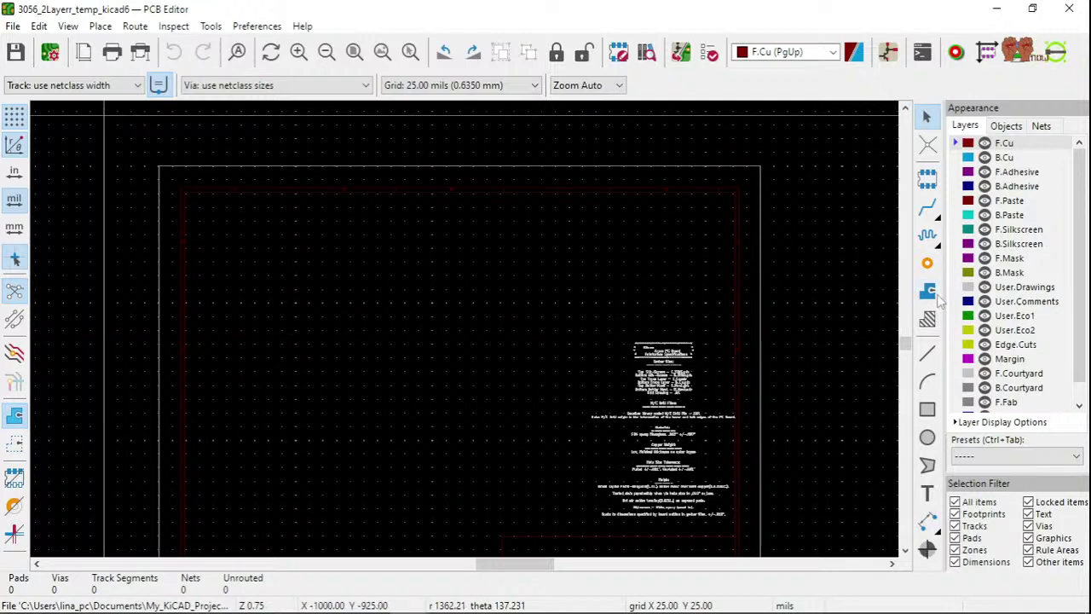
pyautogui.scroll(3, 465, 333)
pyautogui.scroll(-3, 470, 361)
pyautogui.scroll(1, 468, 336)
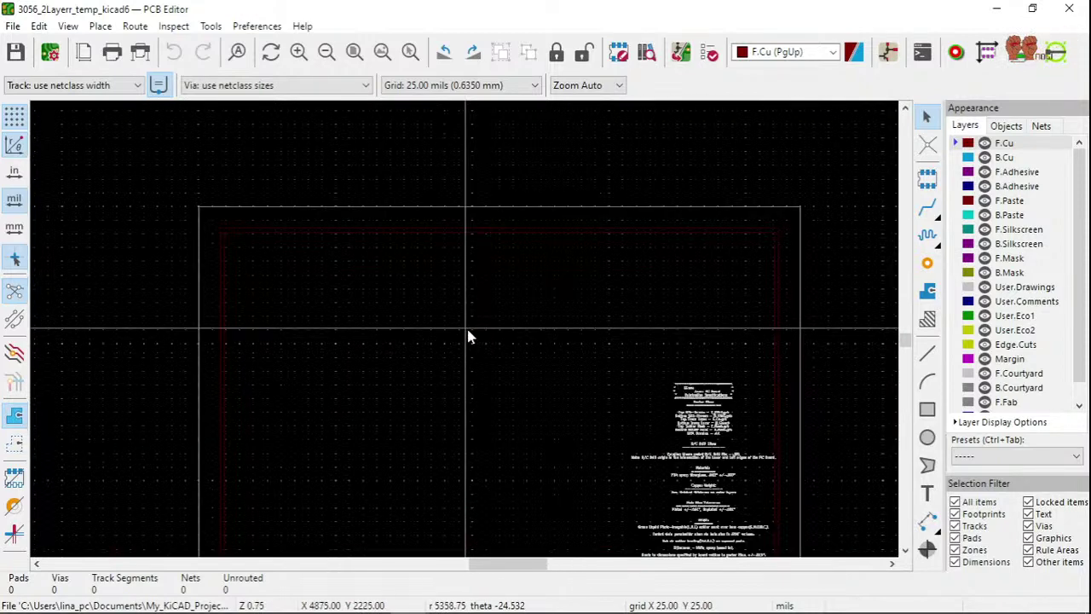
pyautogui.scroll(-1, 468, 336)
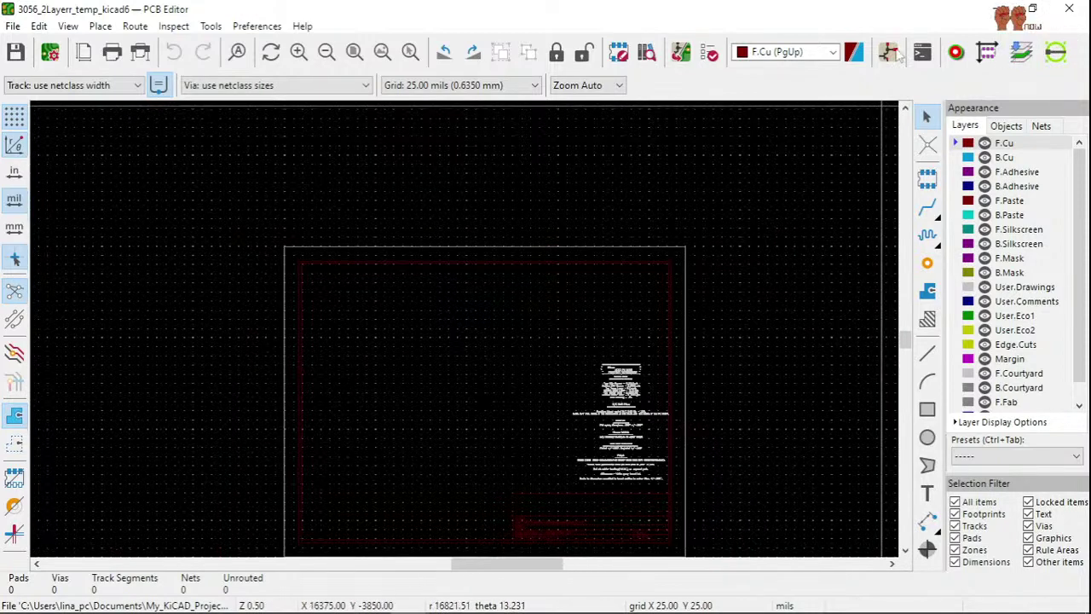
# - Switch to the Schematic Editor and open the SPIN/COOL1 connector's symbol for editing from its properties, dismissing the library load error
pyautogui.click(889, 52)
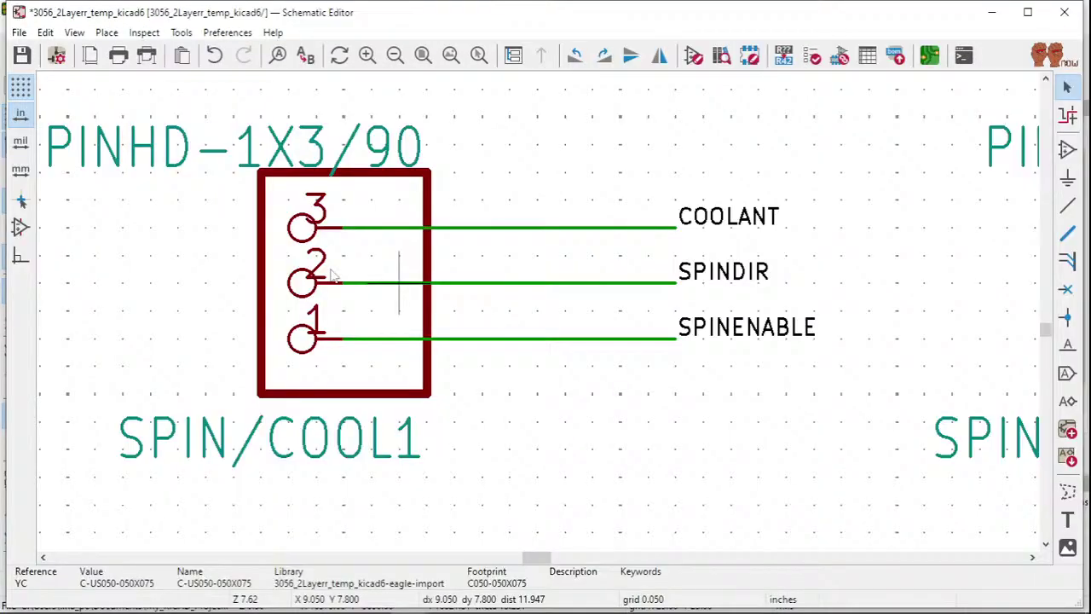
pyautogui.scroll(-3, 334, 275)
pyautogui.scroll(2, 538, 317)
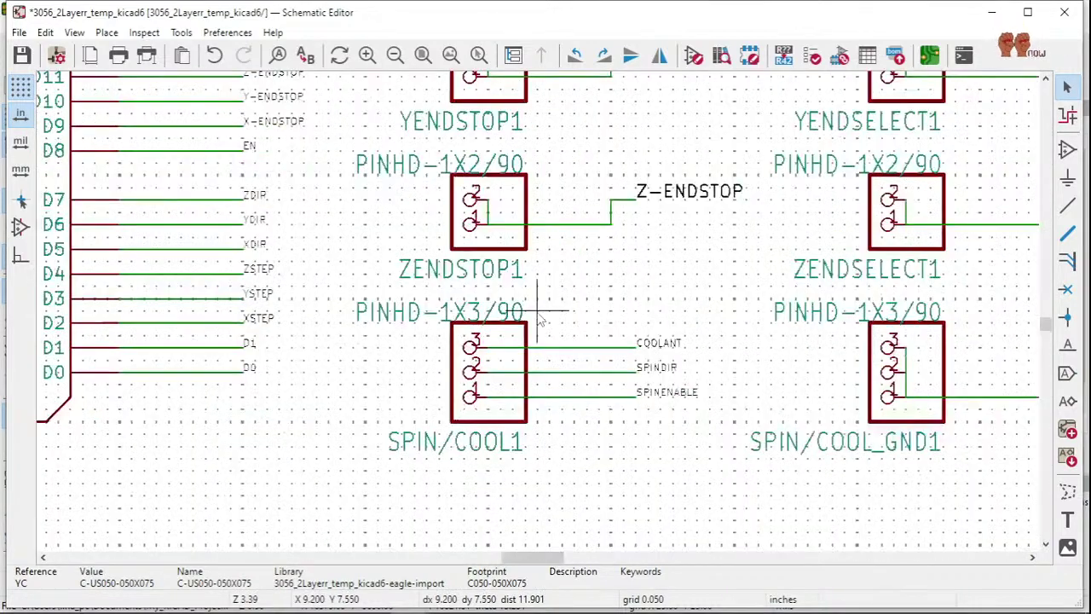
pyautogui.click(502, 349)
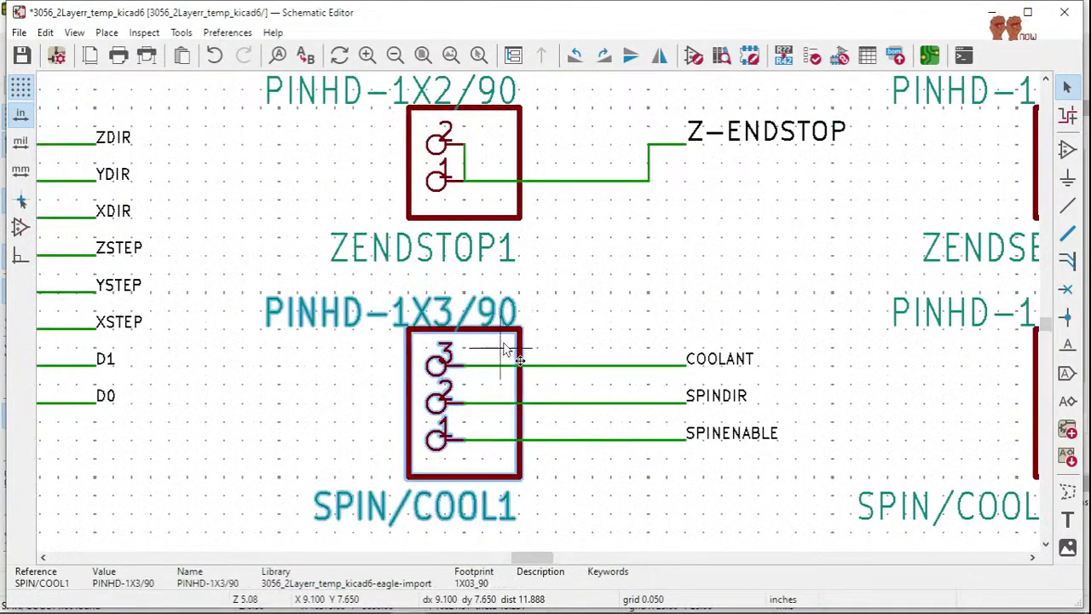
pyautogui.doubleClick(503, 350)
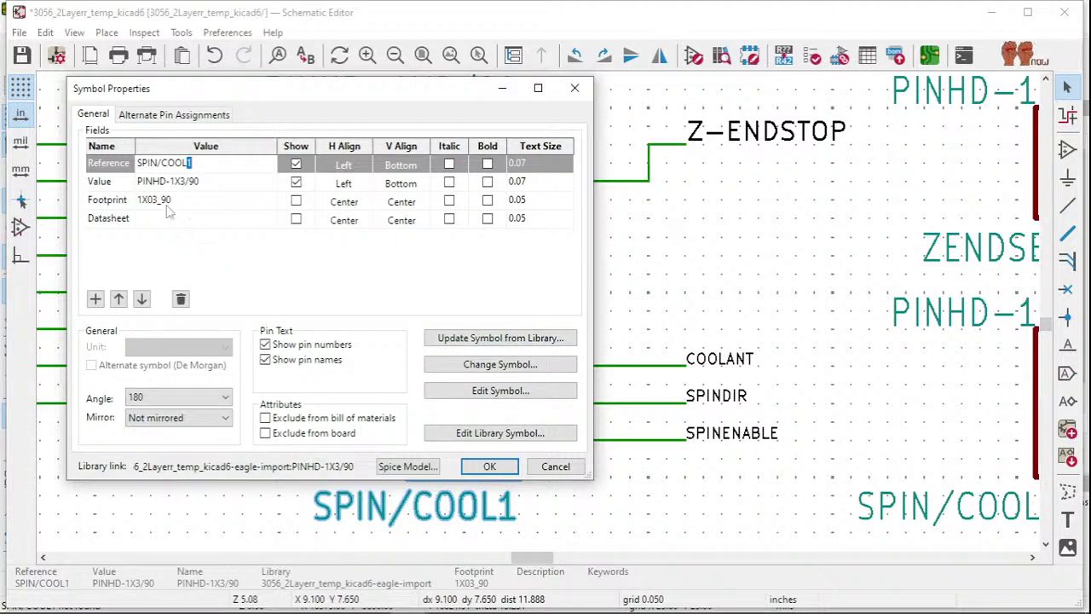
pyautogui.press('Return')
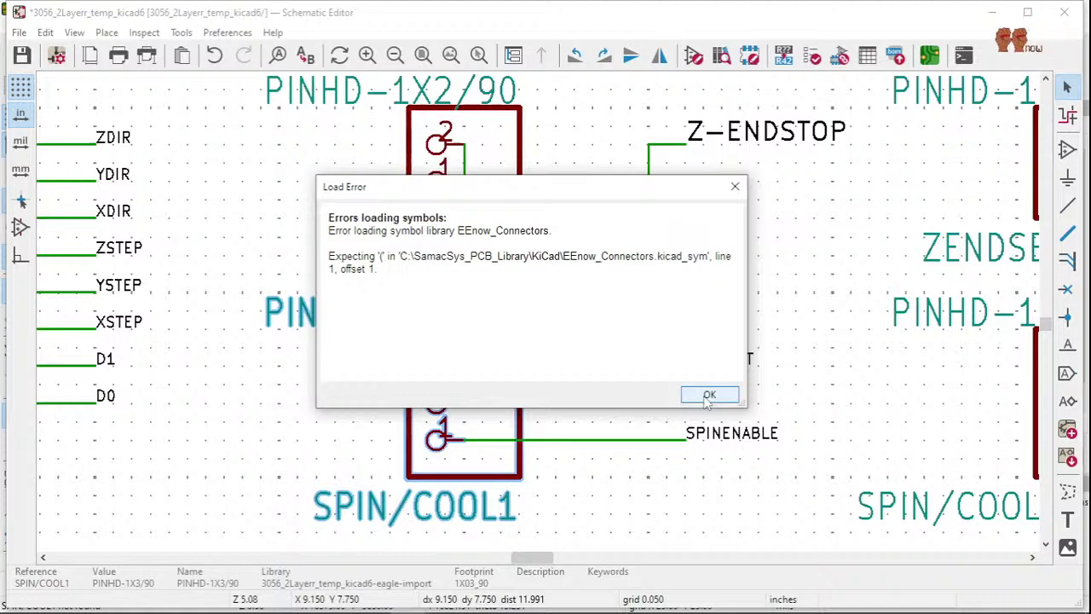
pyautogui.click(709, 395)
# - Save a copy of the symbol as PINHD-1X3(slash)90 in the EEnow_Molex_Connectors library
pyautogui.click(12, 28)
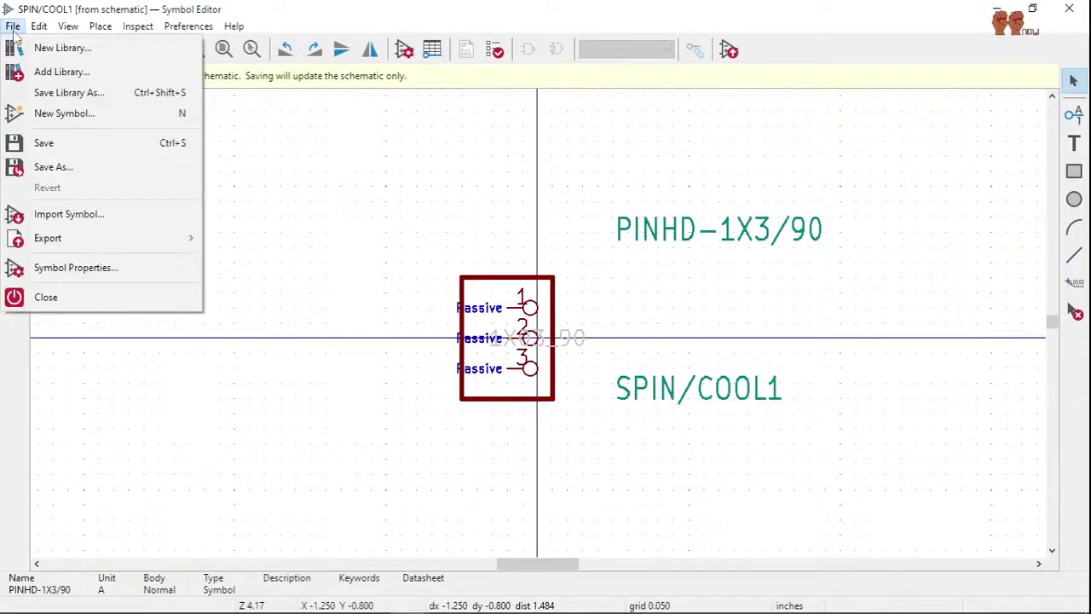
pyautogui.click(53, 166)
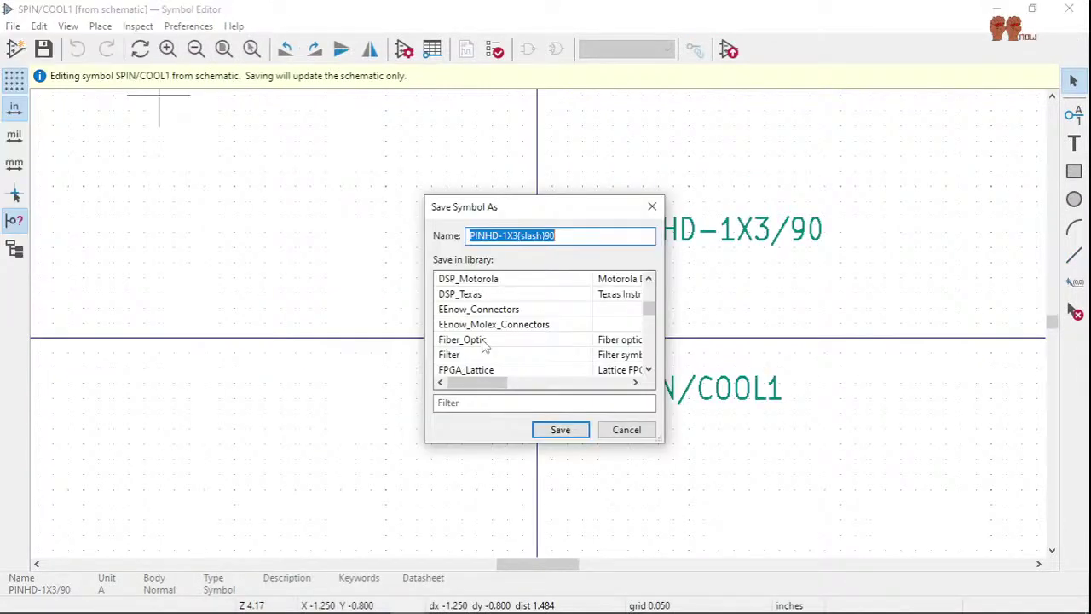
pyautogui.click(479, 309)
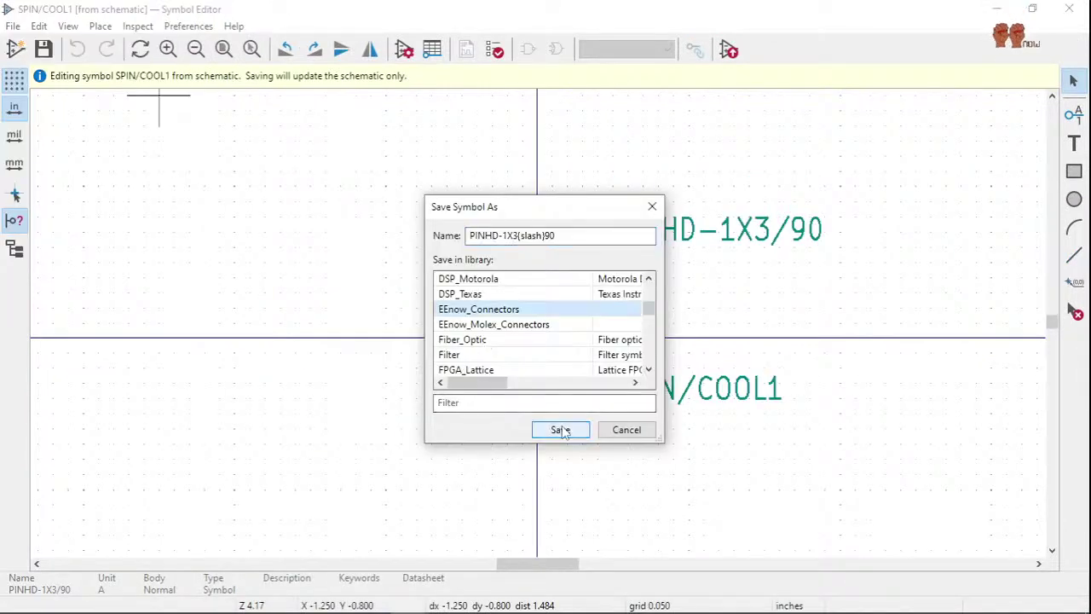
pyautogui.click(507, 325)
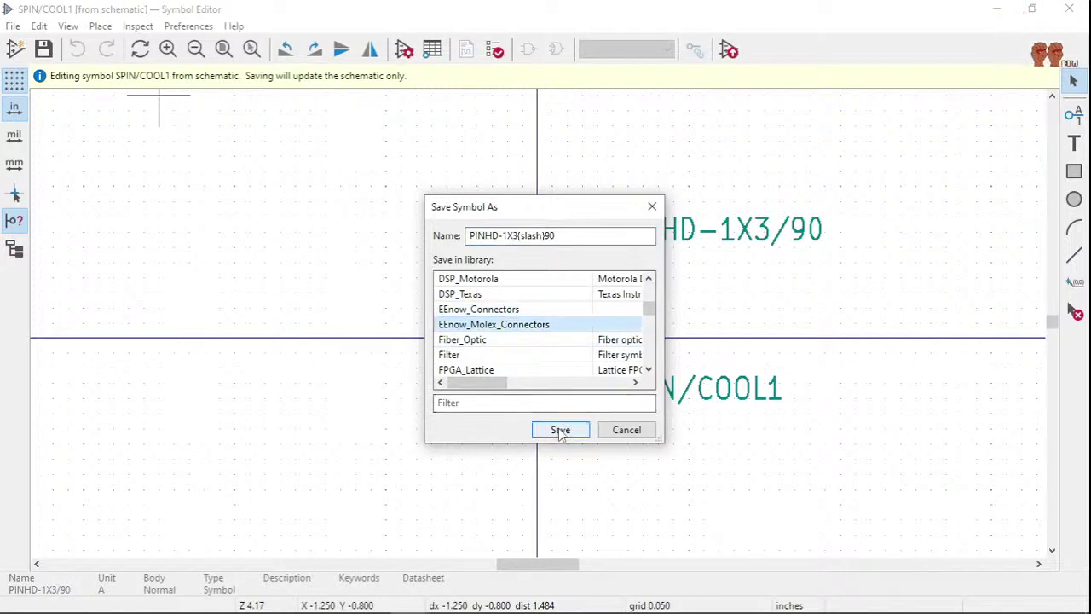
pyautogui.click(559, 431)
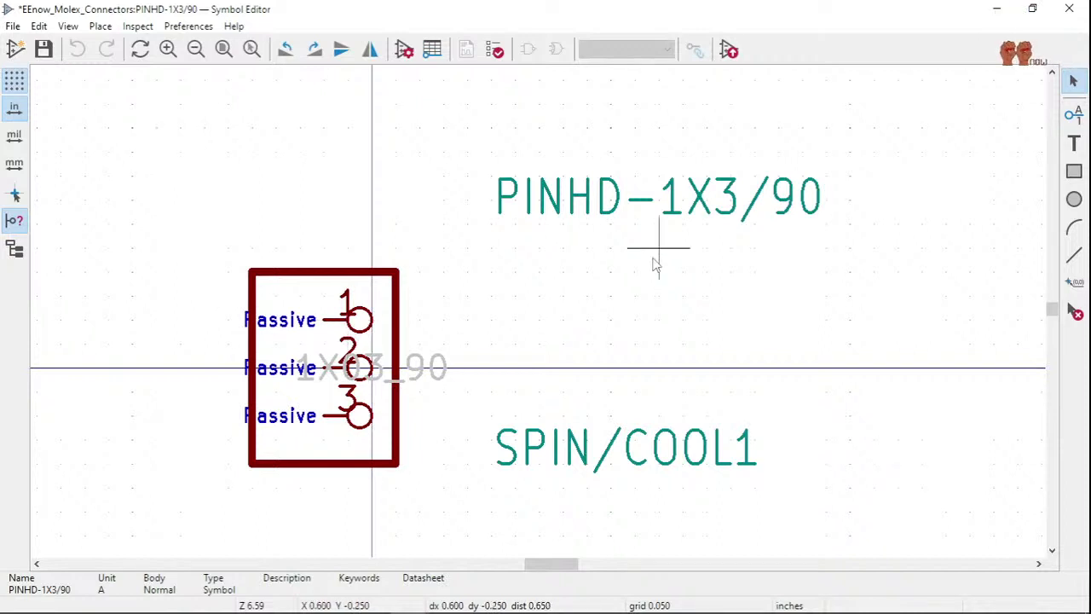
# - Move the SPIN/COOL1 reference text lower and the PINHD-1X3/90 value text higher, away from the symbol outline
pyautogui.scroll(-2, 653, 263)
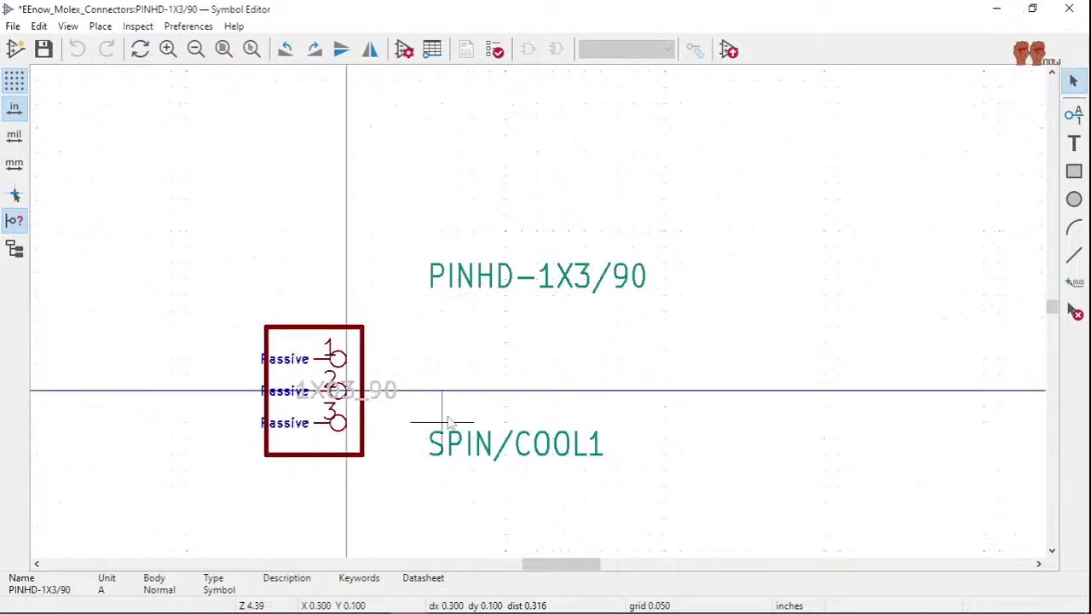
pyautogui.moveTo(415, 417); pyautogui.dragTo(603, 471)
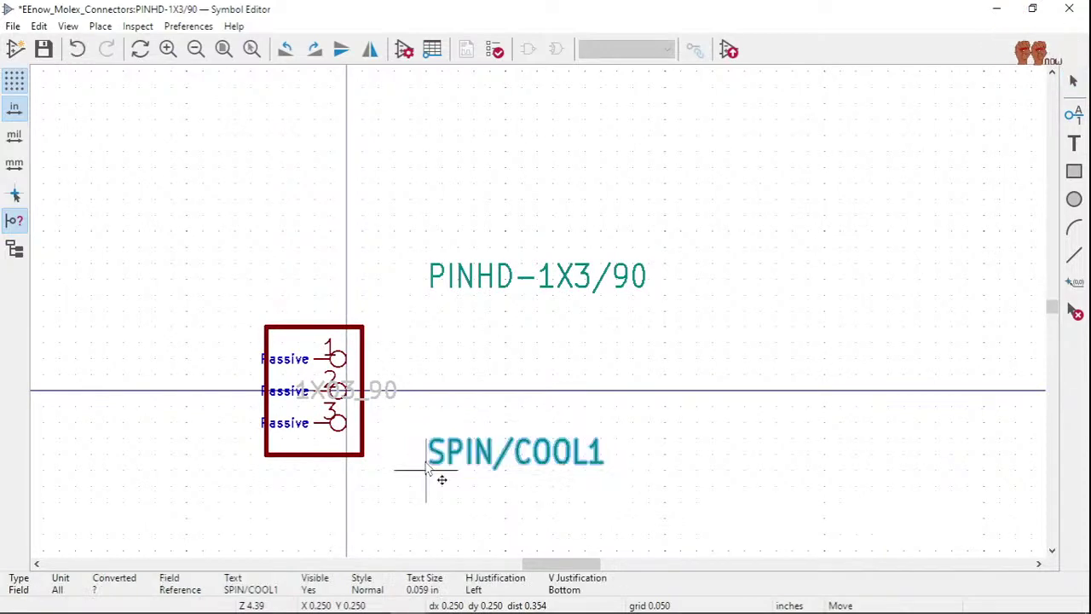
pyautogui.moveTo(440, 477); pyautogui.dragTo(472, 530)
pyautogui.moveTo(563, 289); pyautogui.dragTo(399, 223)
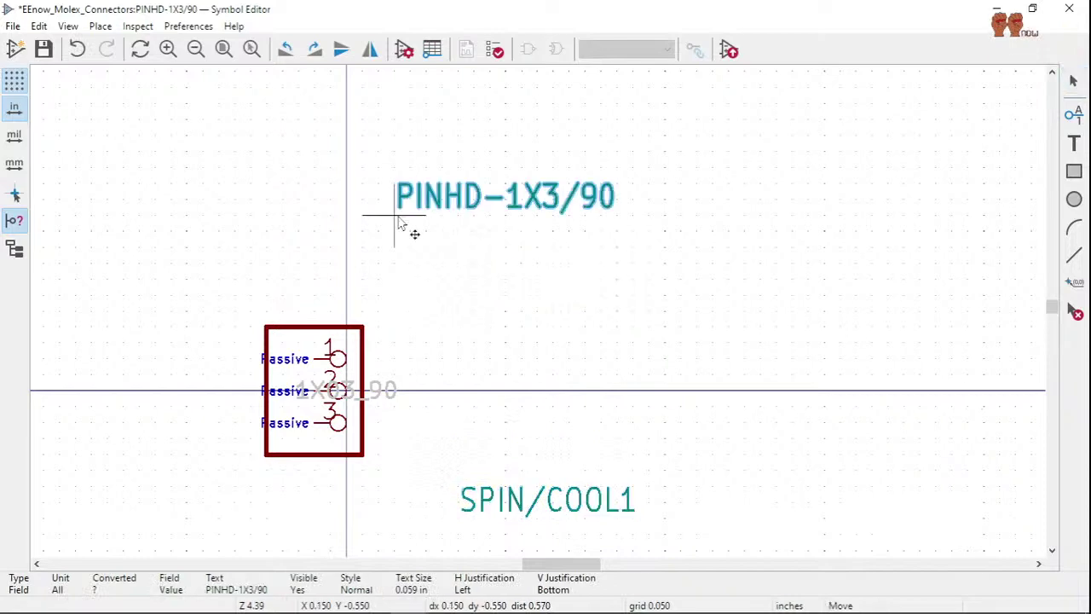
pyautogui.click(501, 463)
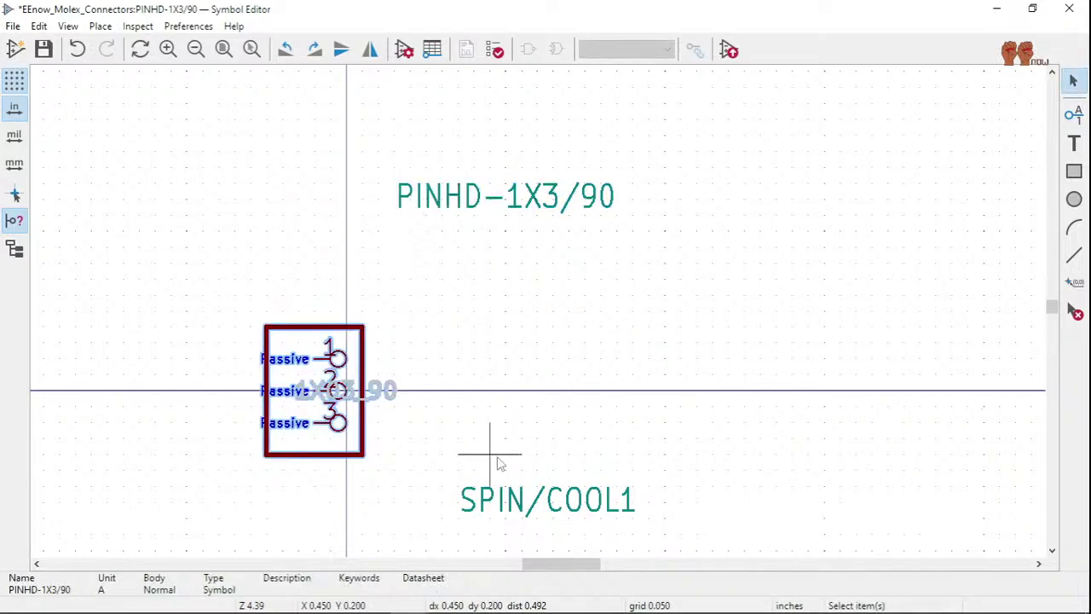
pyautogui.press('Escape')
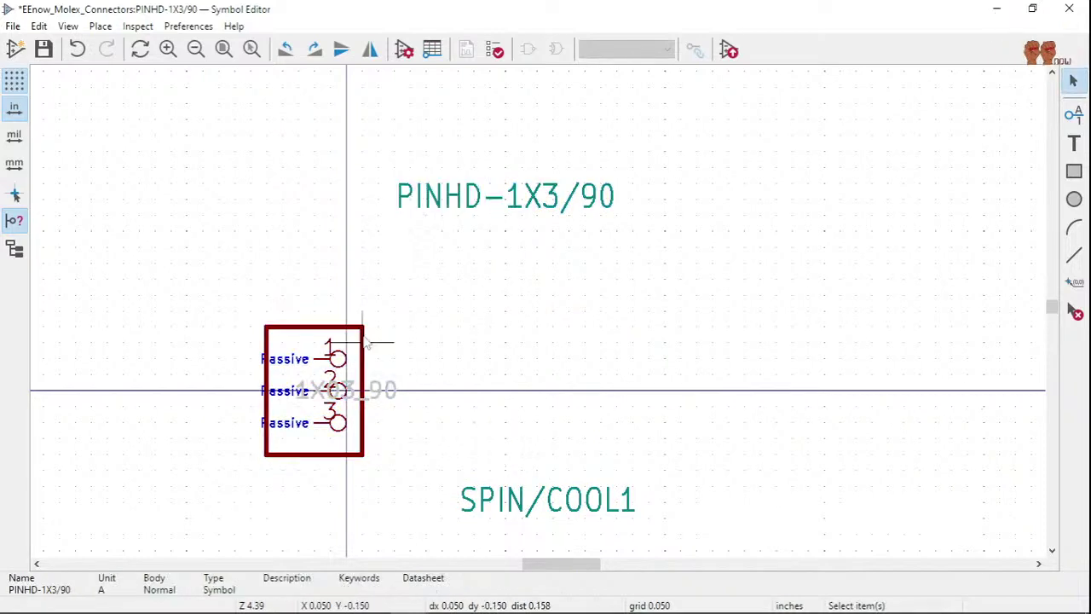
# - Try moving the top edge of the symbol's outline away from the other edges, and undo the move
pyautogui.click(364, 338)
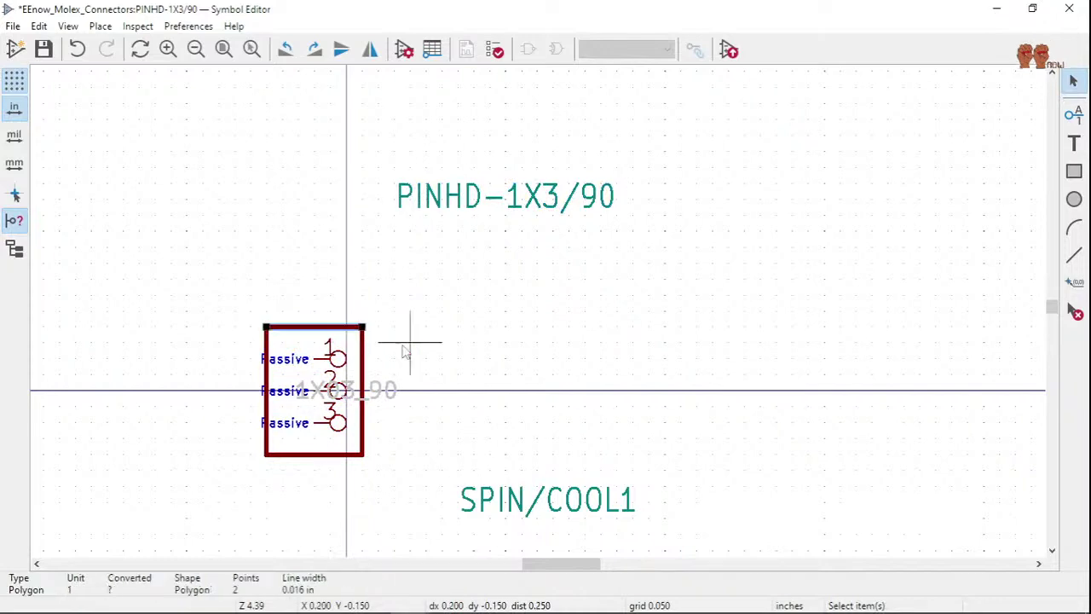
pyautogui.click(363, 349)
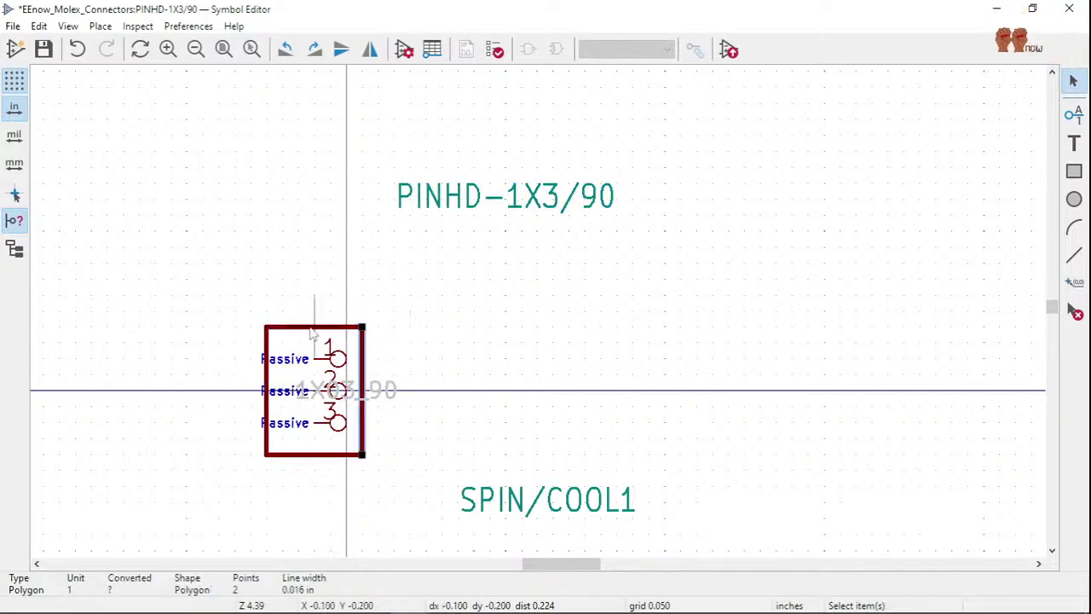
pyautogui.moveTo(314, 326); pyautogui.dragTo(428, 369)
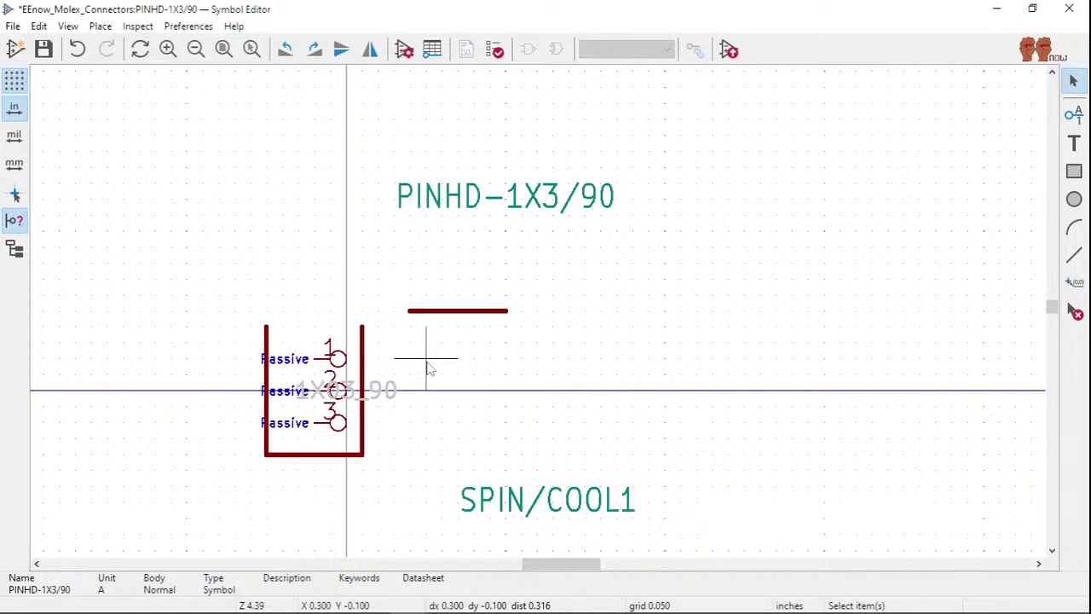
pyautogui.click(428, 369)
pyautogui.press('Escape')
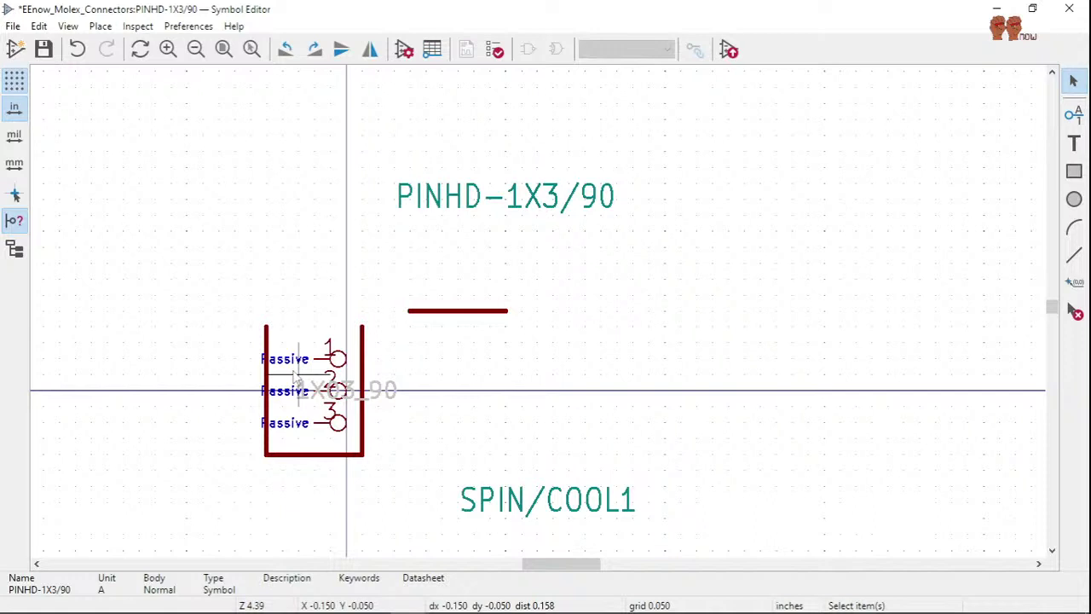
pyautogui.hotkey('ctrl', 'z')
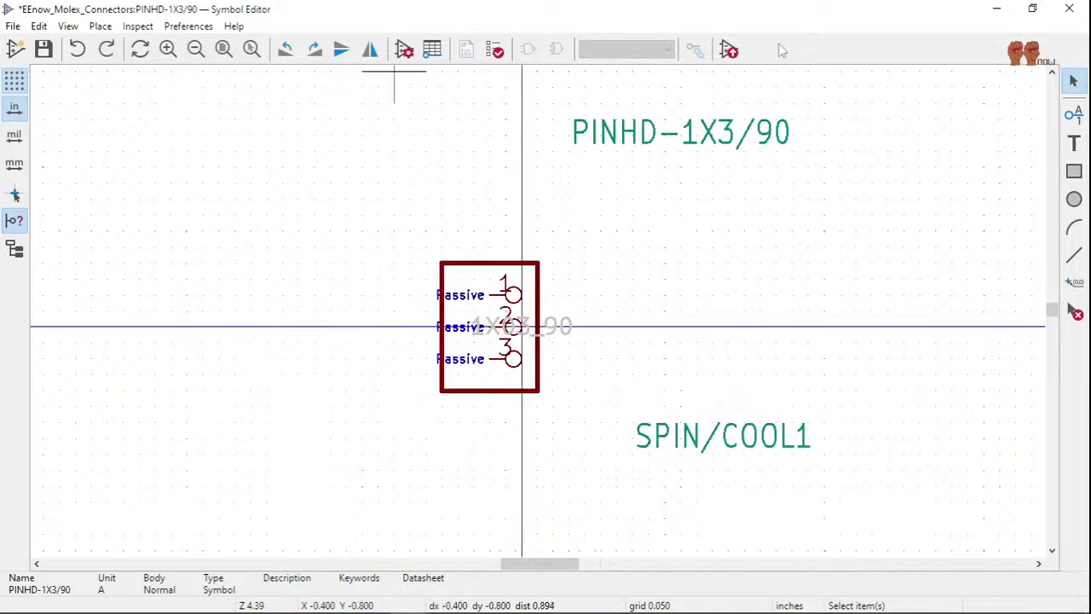
# - Leave the symbol editor and browse the symbol libraries through the Change Symbols options for SPIN/COOL1
pyautogui.click(1080, 8)
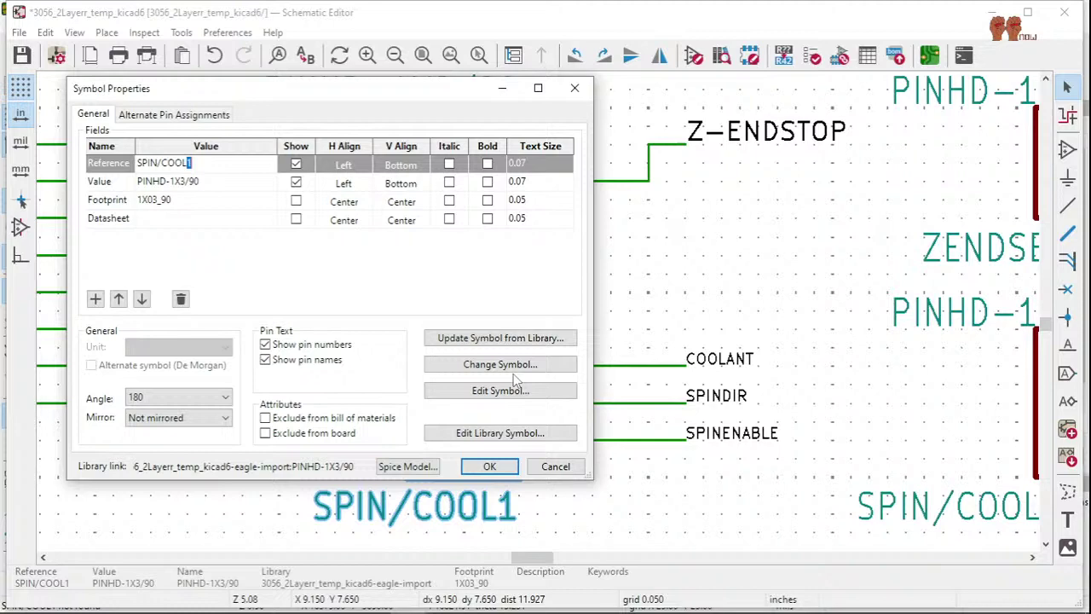
pyautogui.click(513, 367)
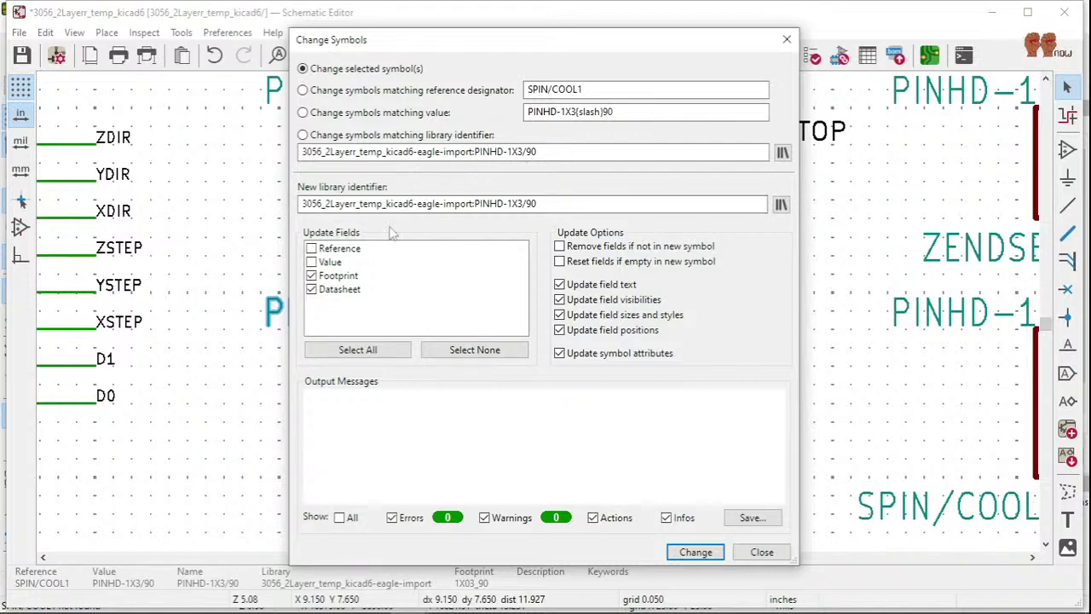
pyautogui.click(782, 154)
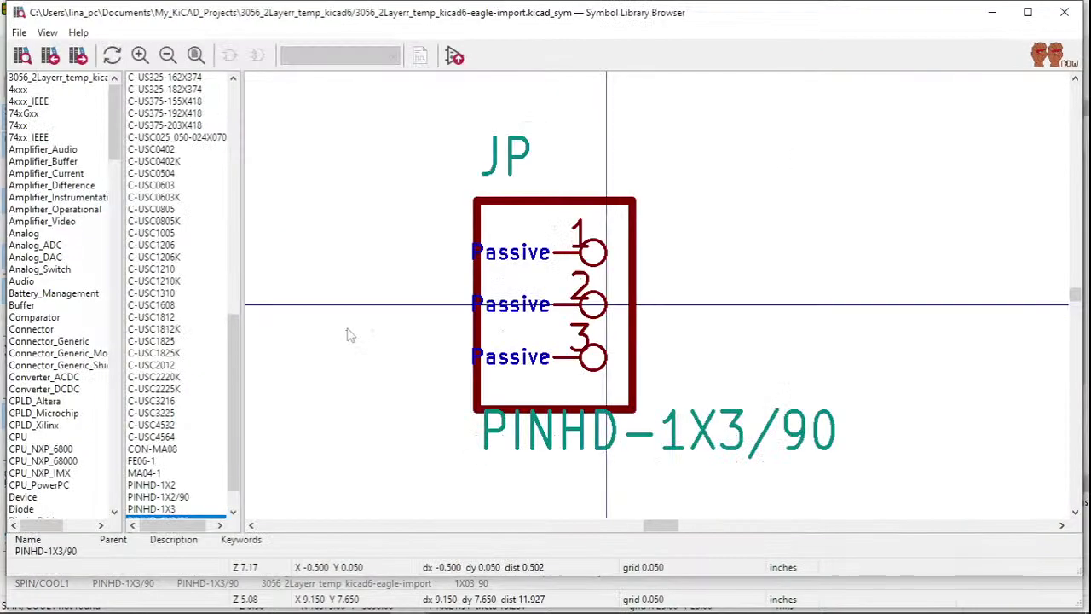
pyautogui.moveTo(234, 432); pyautogui.dragTo(238, 451)
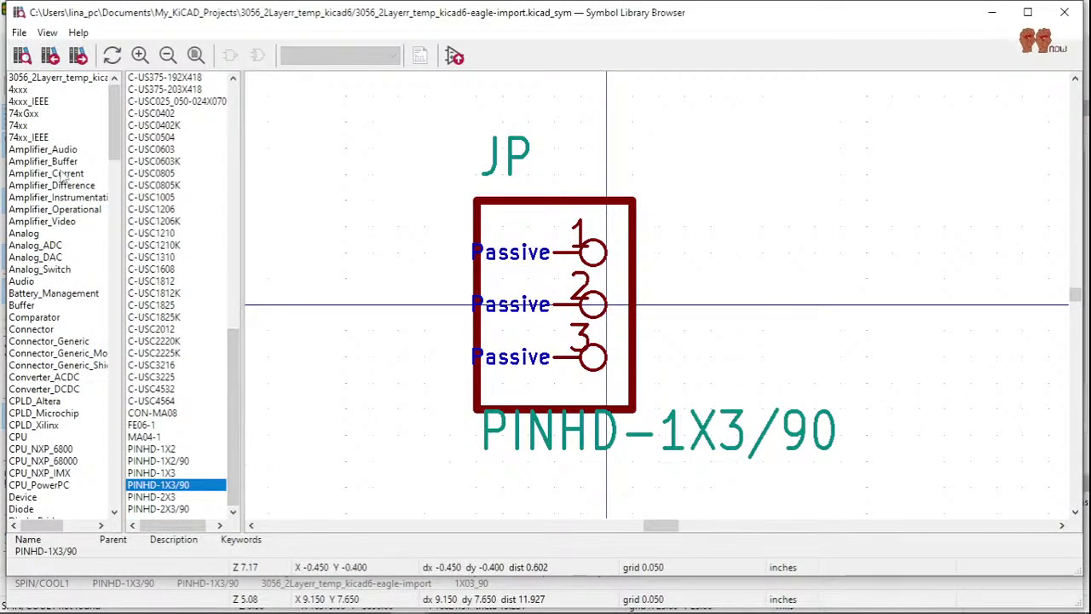
pyautogui.scroll(-6, 36, 288)
pyautogui.scroll(-7, 36, 288)
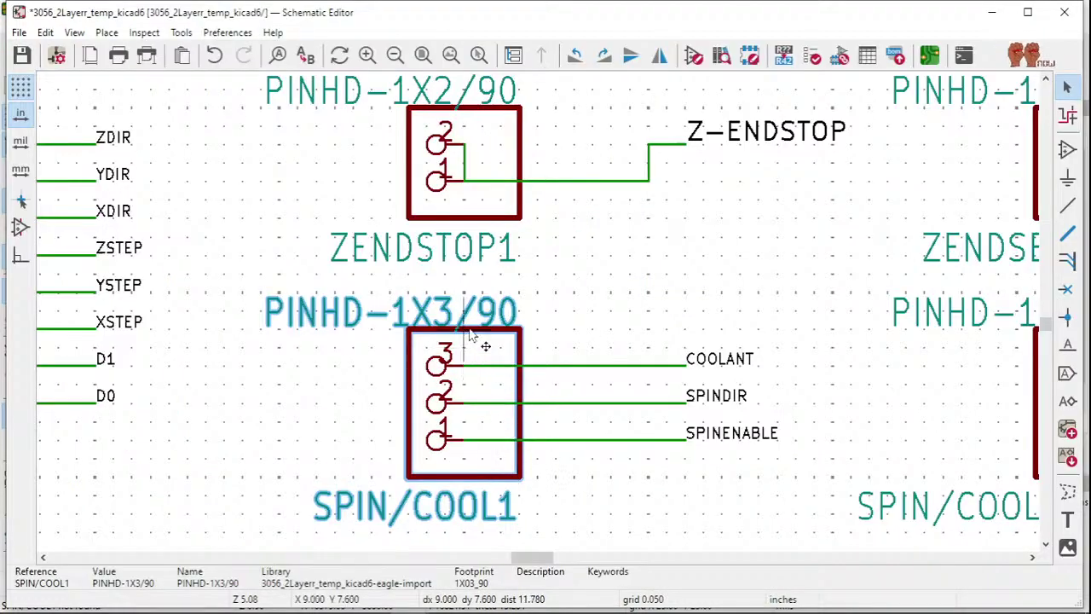
pyautogui.doubleClick(462, 331)
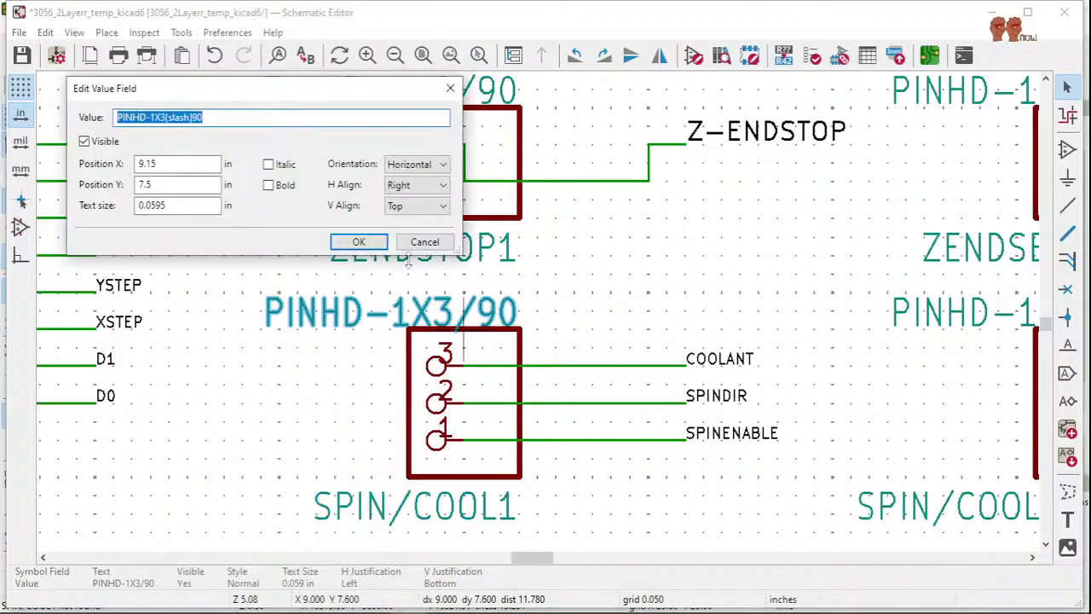
pyautogui.click(433, 240)
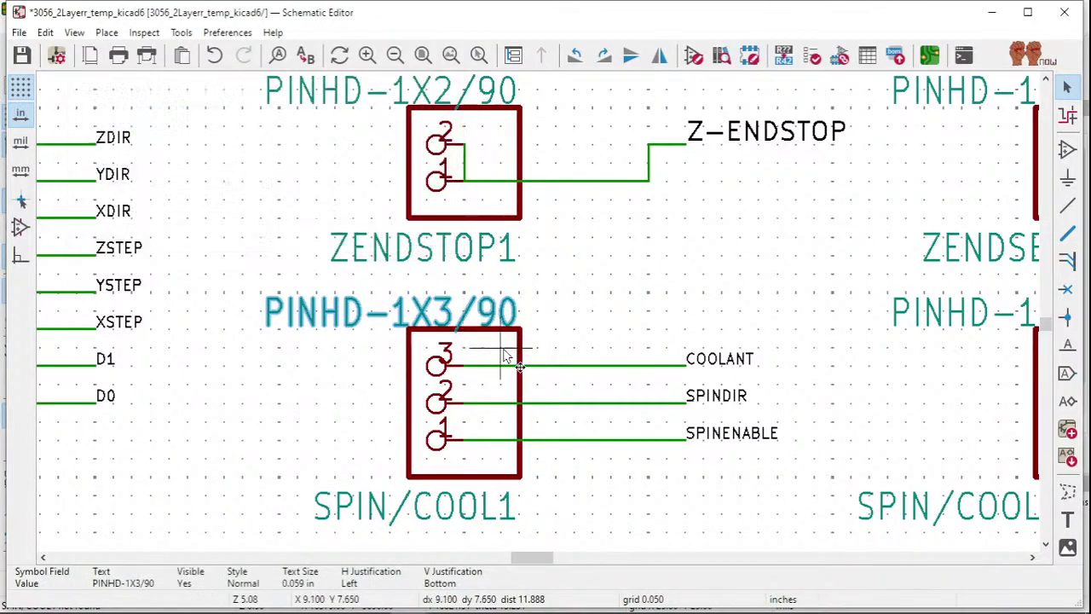
pyautogui.press('e')
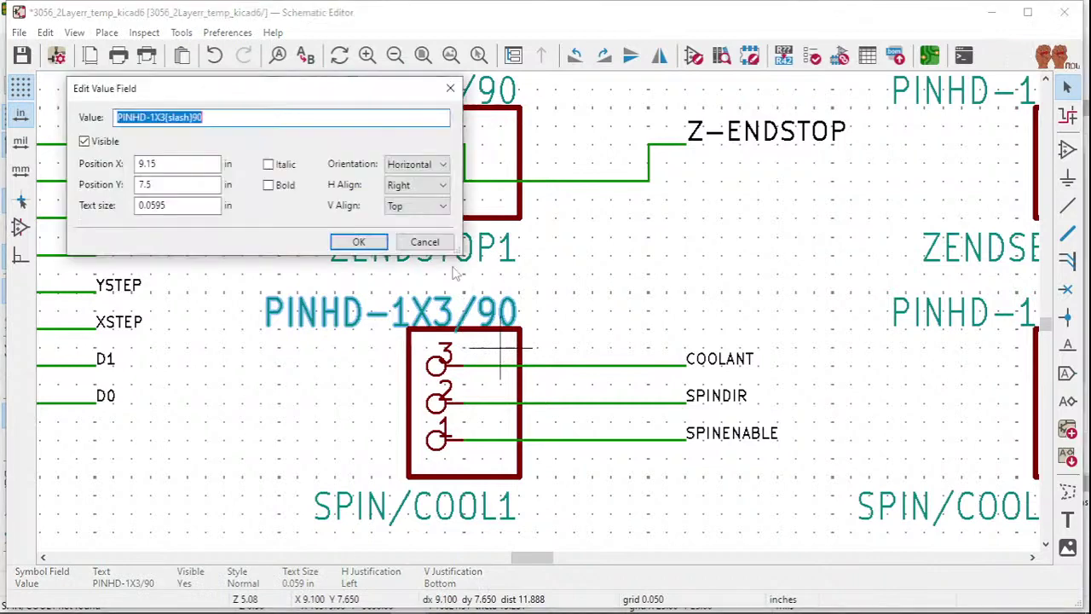
pyautogui.press('Escape')
# - Assign the PinHeader_1x03_P2.54mm_Vertical footprint from the Connector_PinHeader_2.54mm library to the SPIN/COOL1 symbol
pyautogui.doubleClick(482, 441)
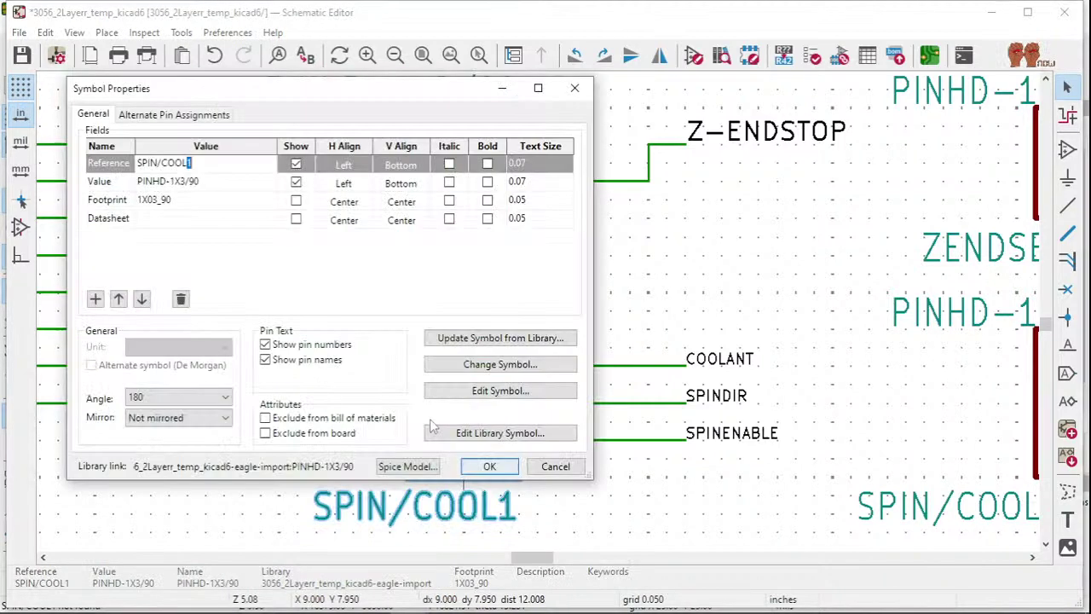
pyautogui.click(184, 203)
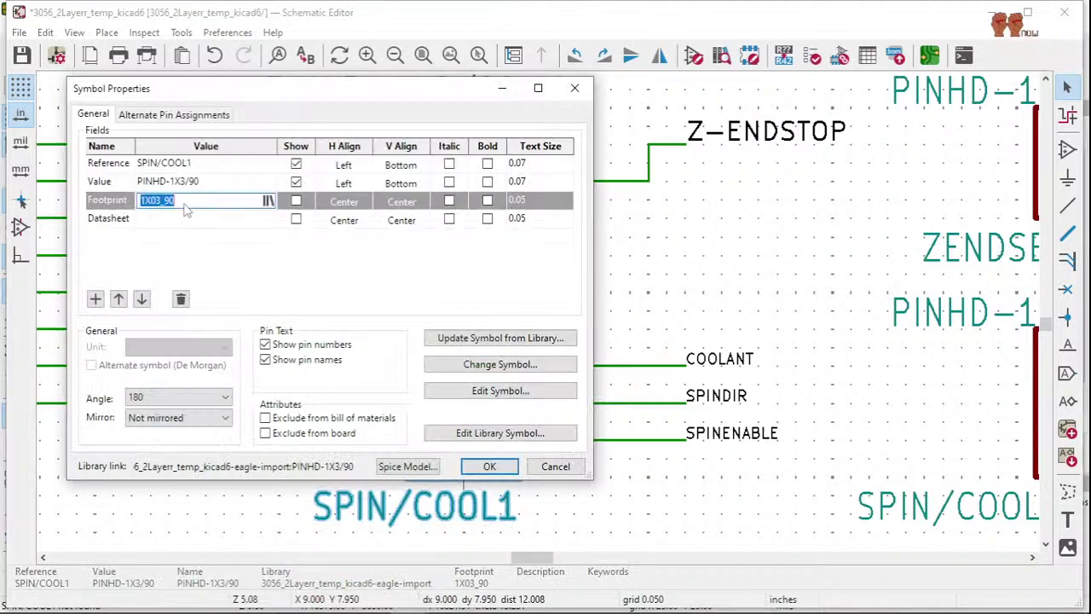
pyautogui.click(267, 201)
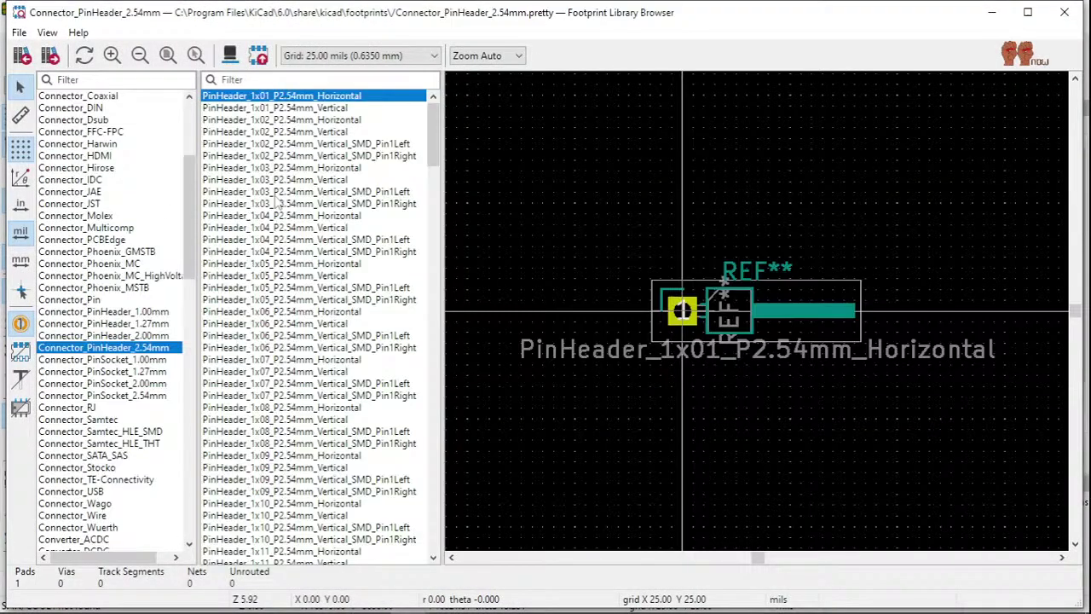
pyautogui.click(276, 193)
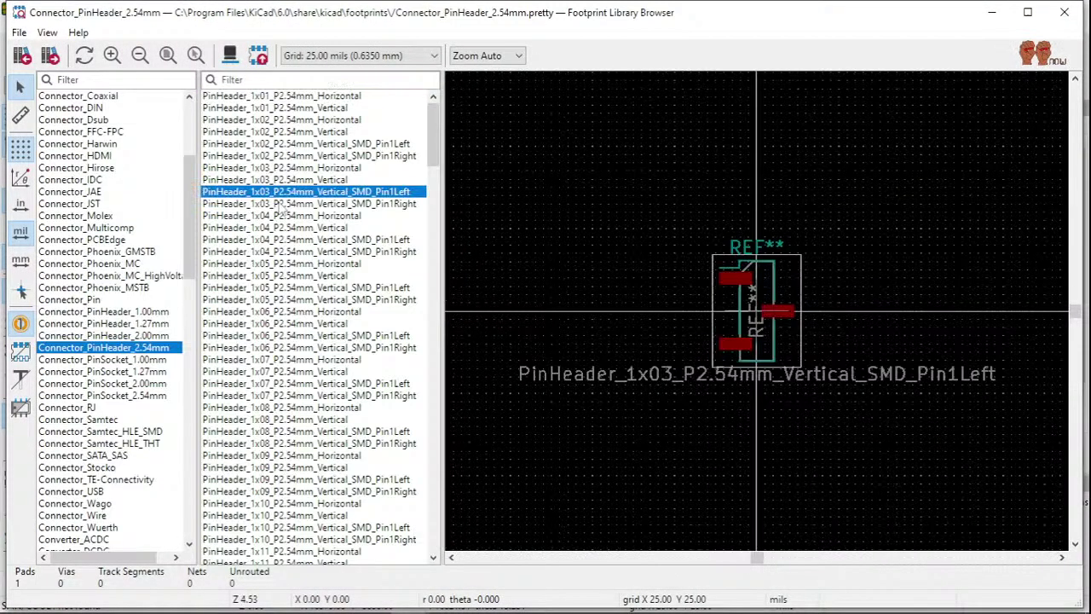
pyautogui.click(279, 204)
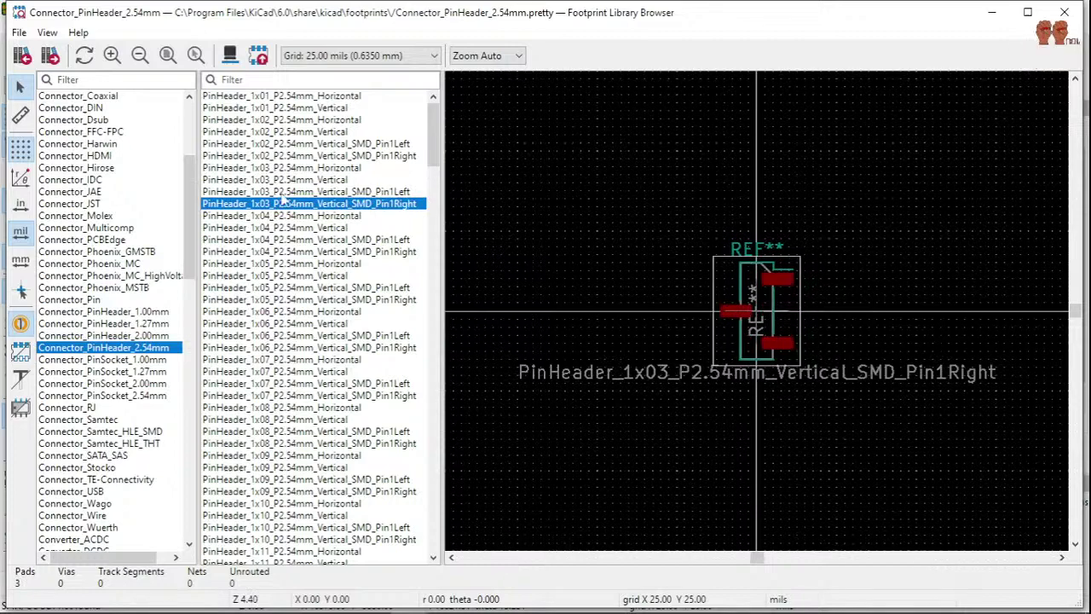
pyautogui.click(291, 180)
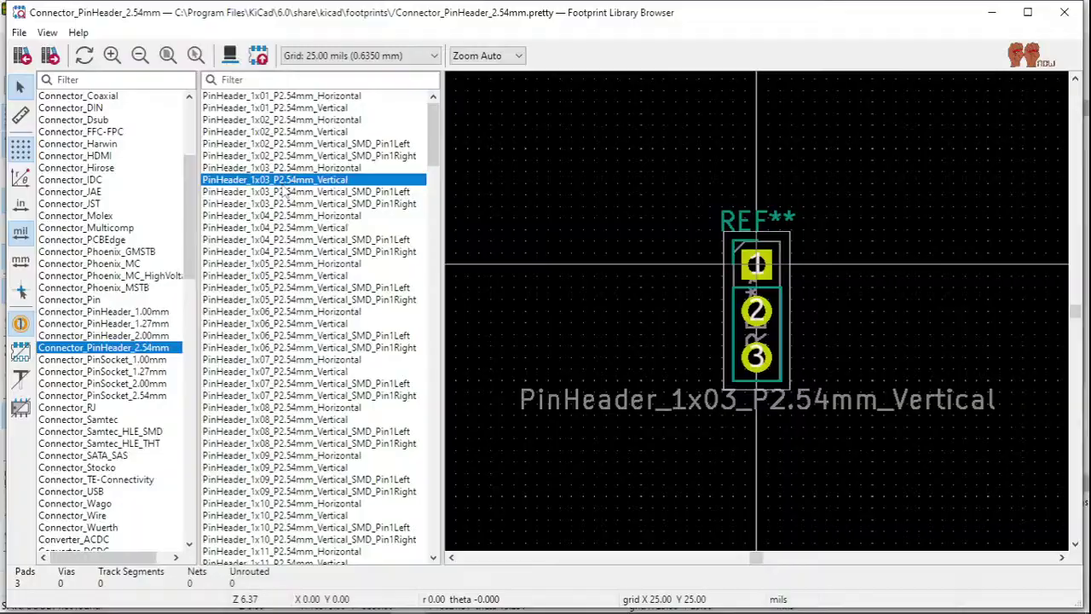
pyautogui.doubleClick(288, 180)
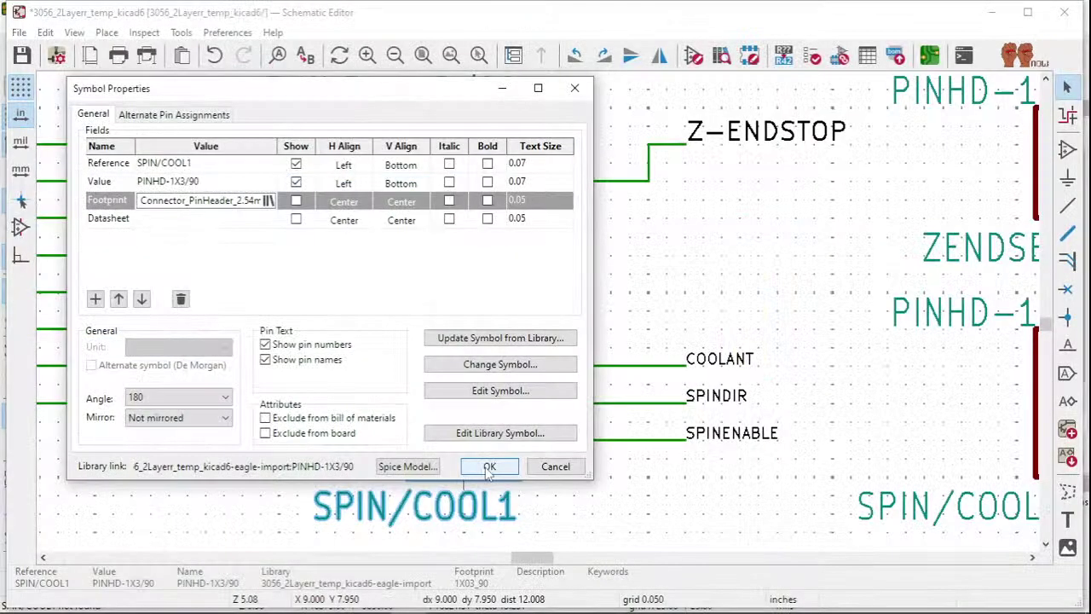
pyautogui.click(489, 466)
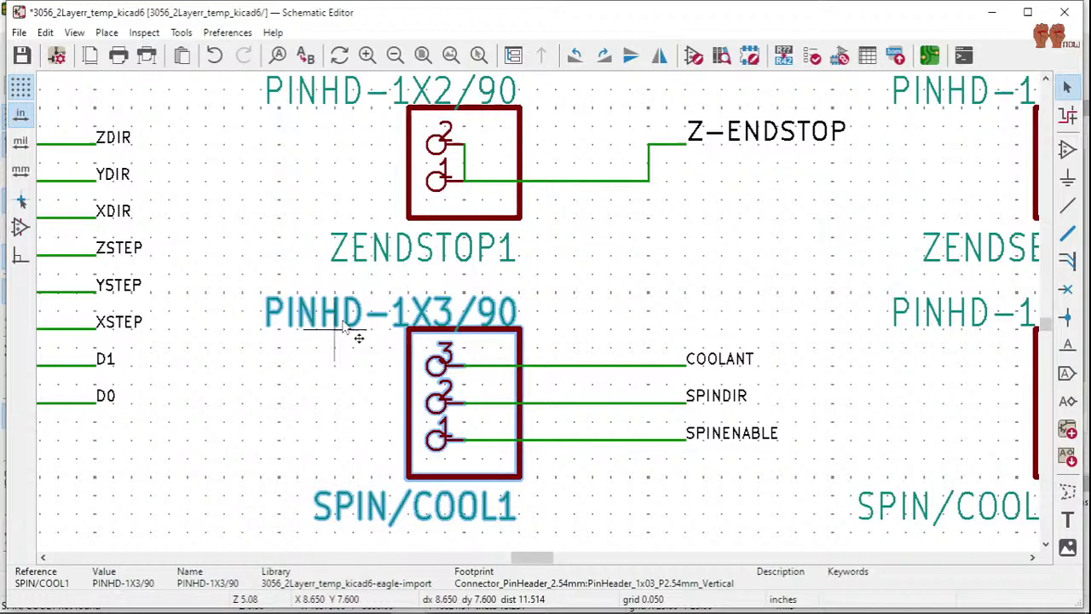
pyautogui.press('Escape')
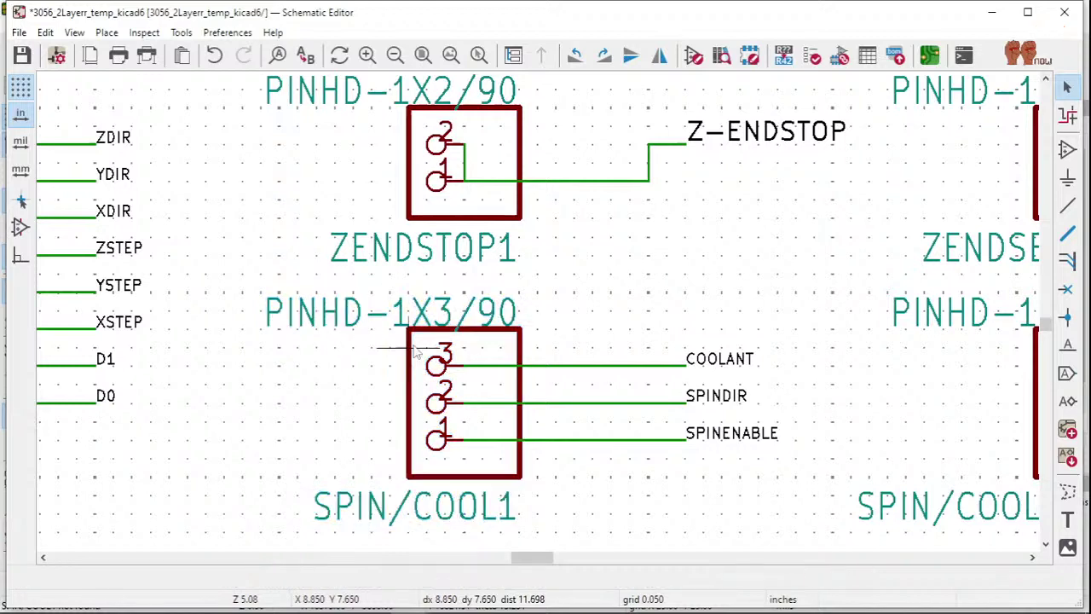
# - Update the PCB from the schematic with the new SPIN/COOL1 footprint
pyautogui.click(225, 32)
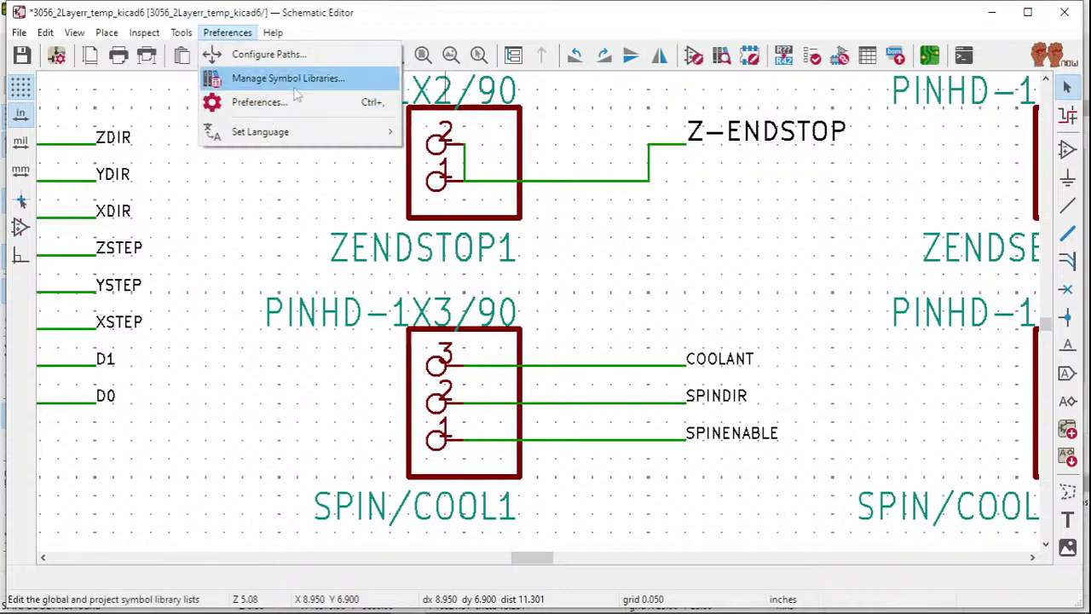
pyautogui.moveTo(184, 34)
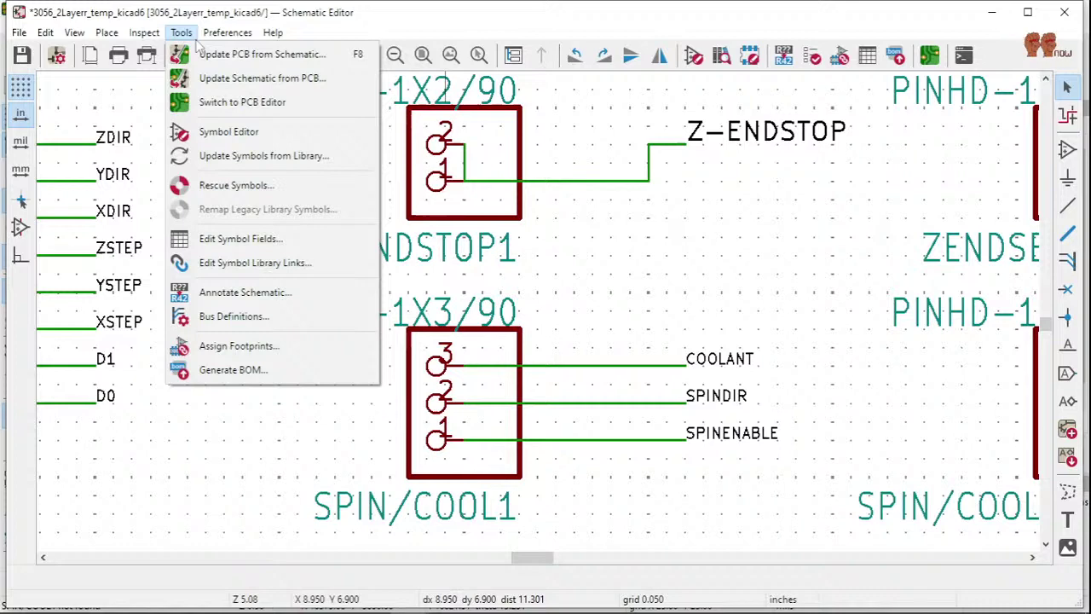
pyautogui.click(266, 58)
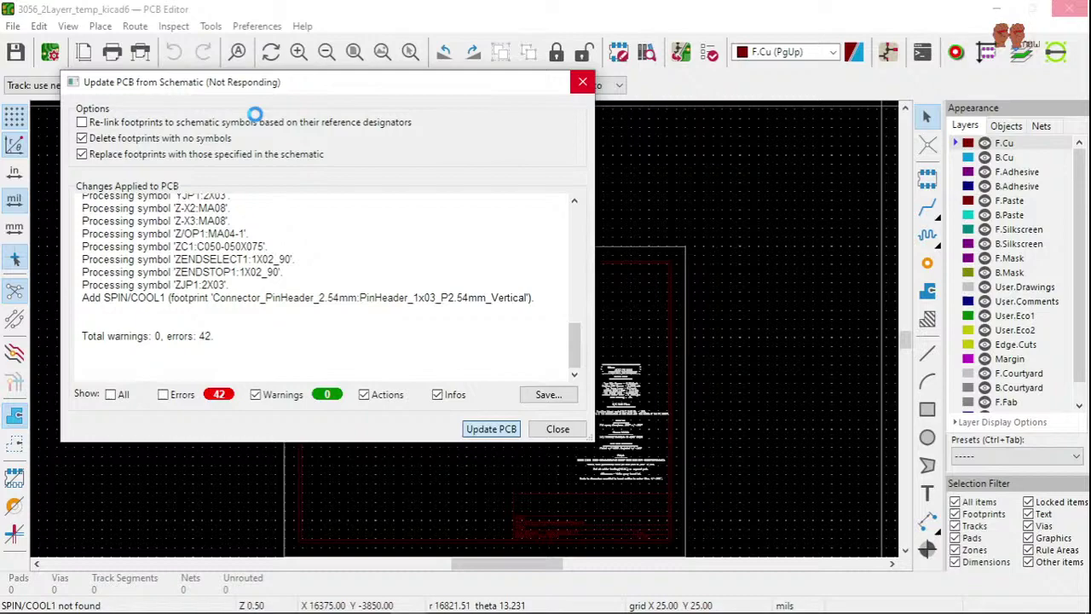
pyautogui.click(490, 429)
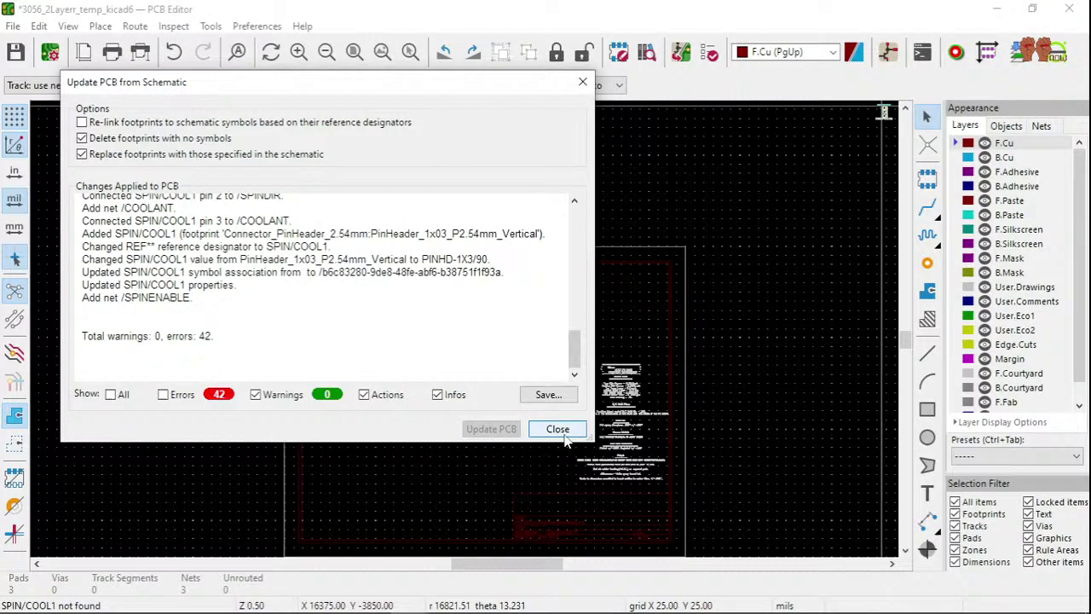
pyautogui.click(561, 433)
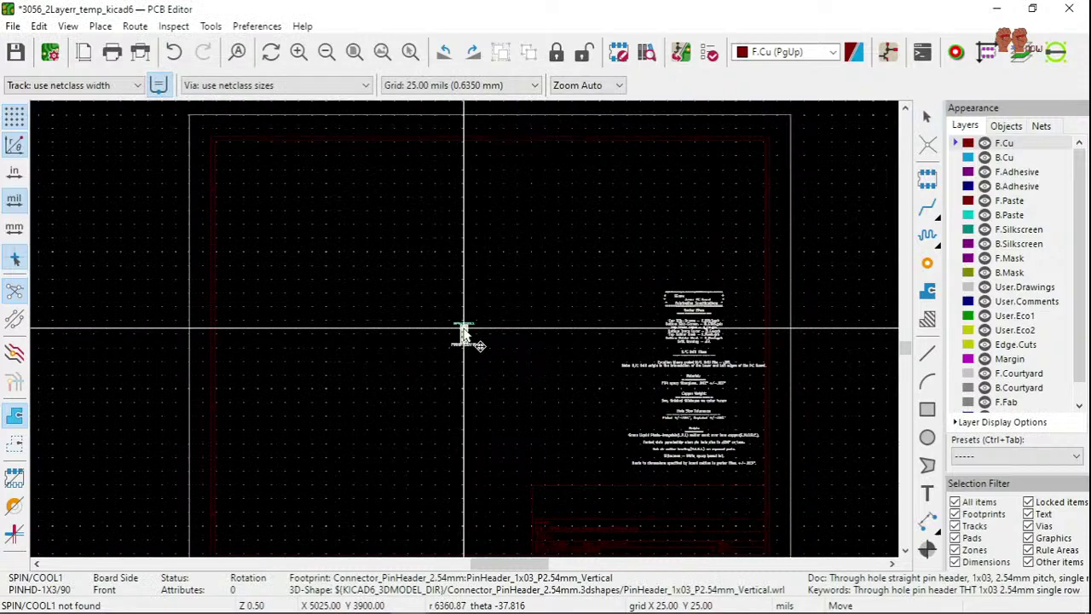
# - Place the SPIN/COOL1 footprint in the empty area inside the drawing sheet, to the left of the fabrication notes
pyautogui.click(461, 330)
pyautogui.scroll(8, 463, 333)
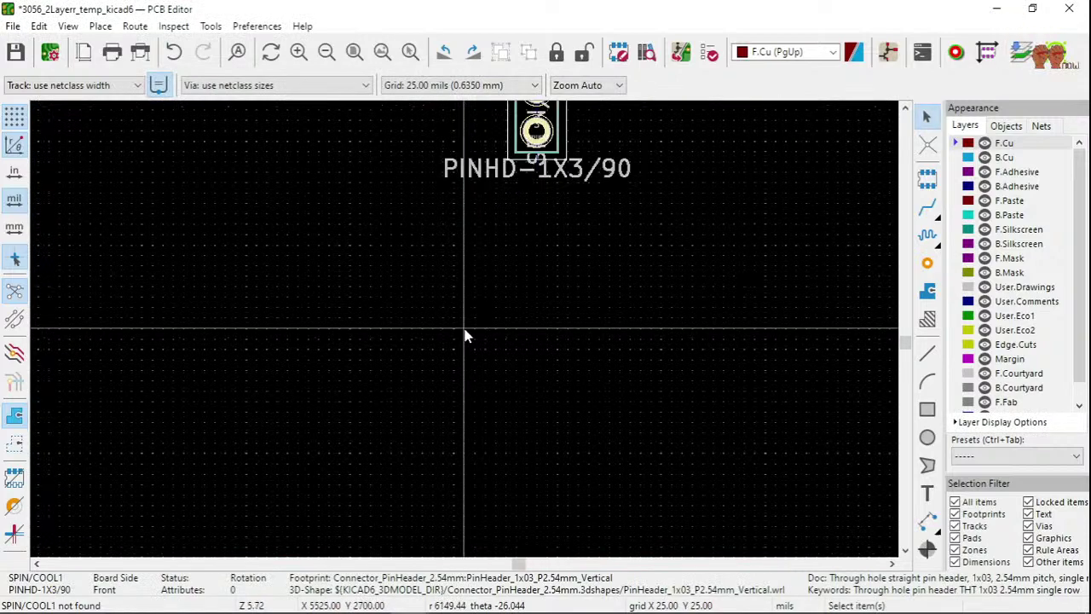
pyautogui.scroll(-4, 477, 328)
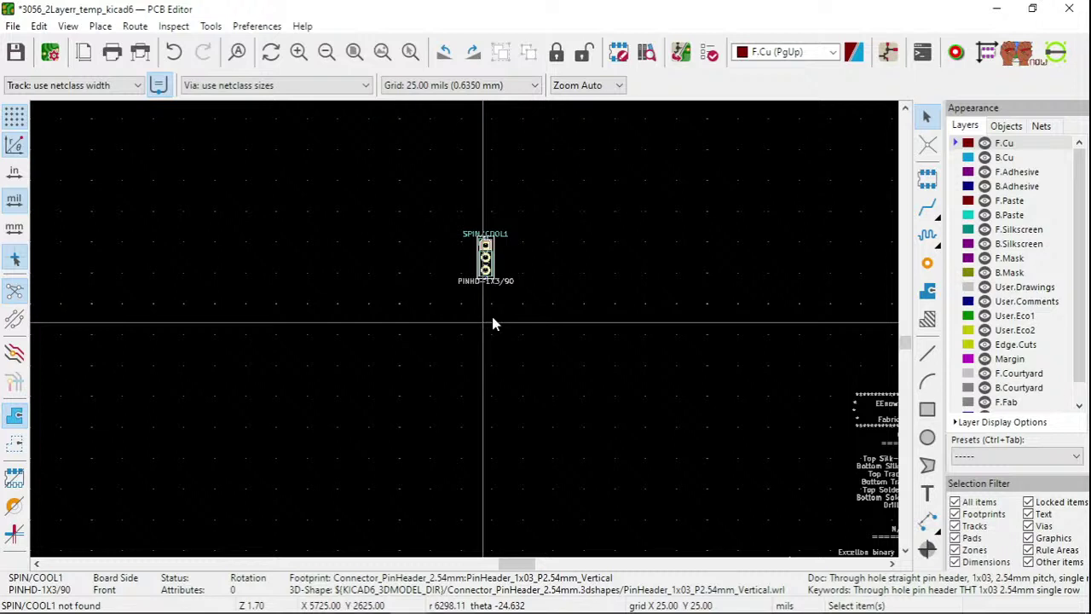
pyautogui.scroll(1, 492, 323)
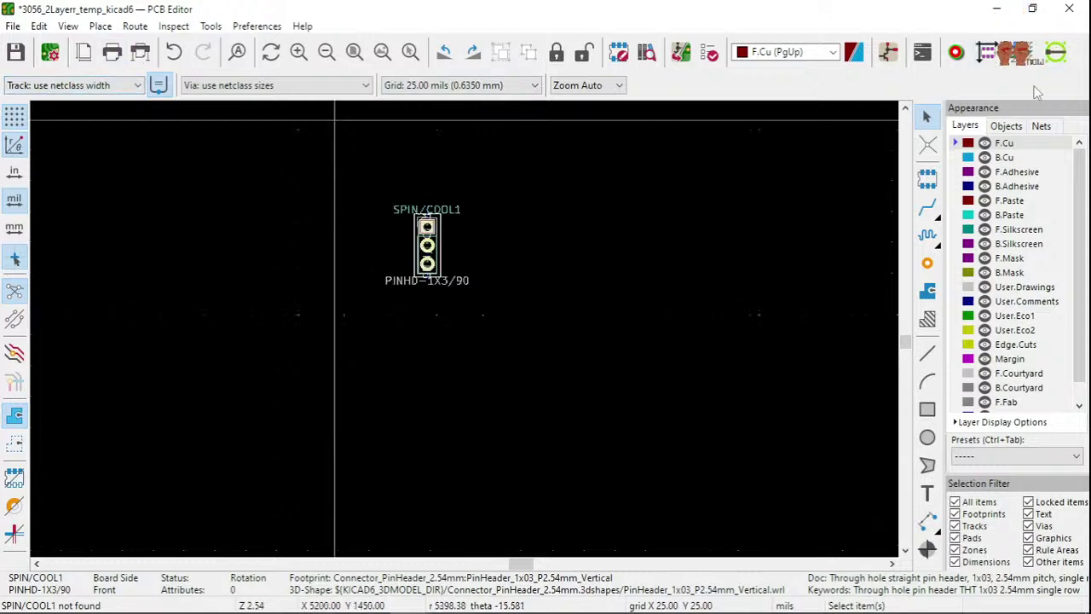
# - Close the PCB editor, and close the schematic editor while saving the schematic changes
pyautogui.click(1070, 11)
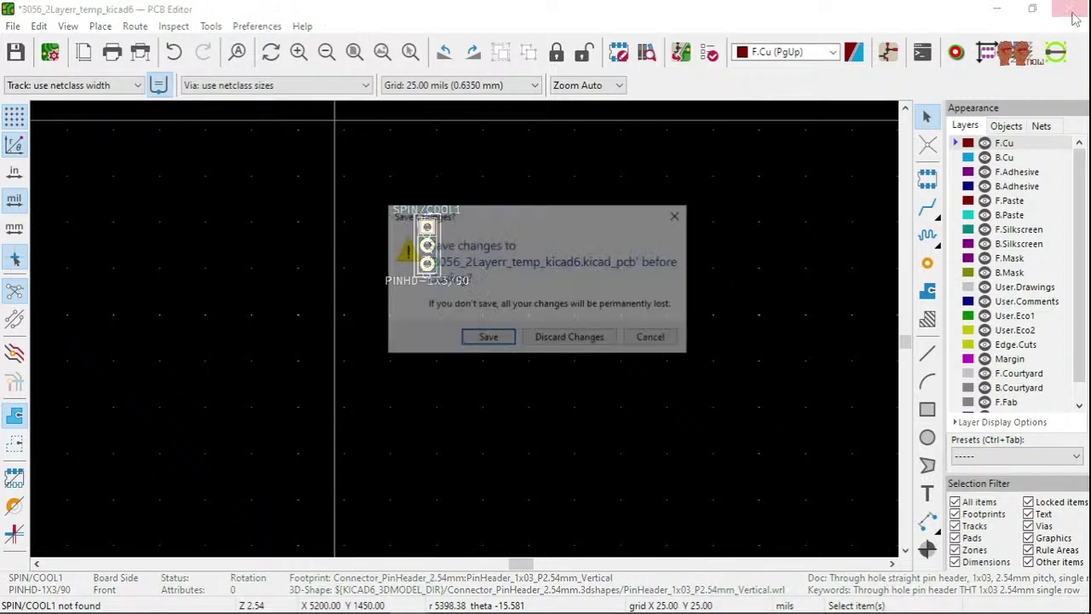
pyautogui.click(530, 341)
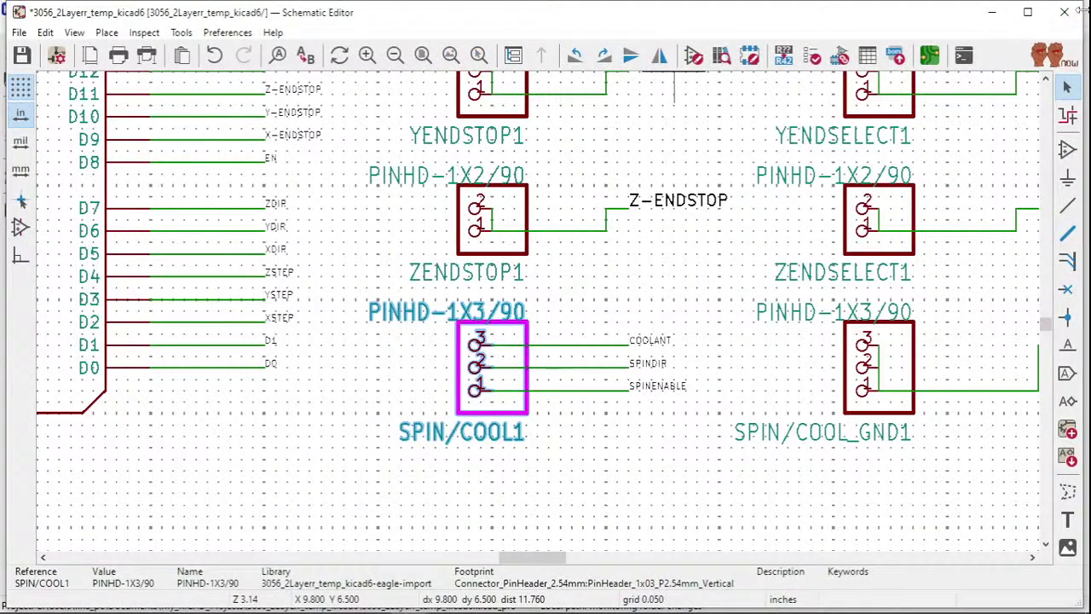
pyautogui.click(1065, 15)
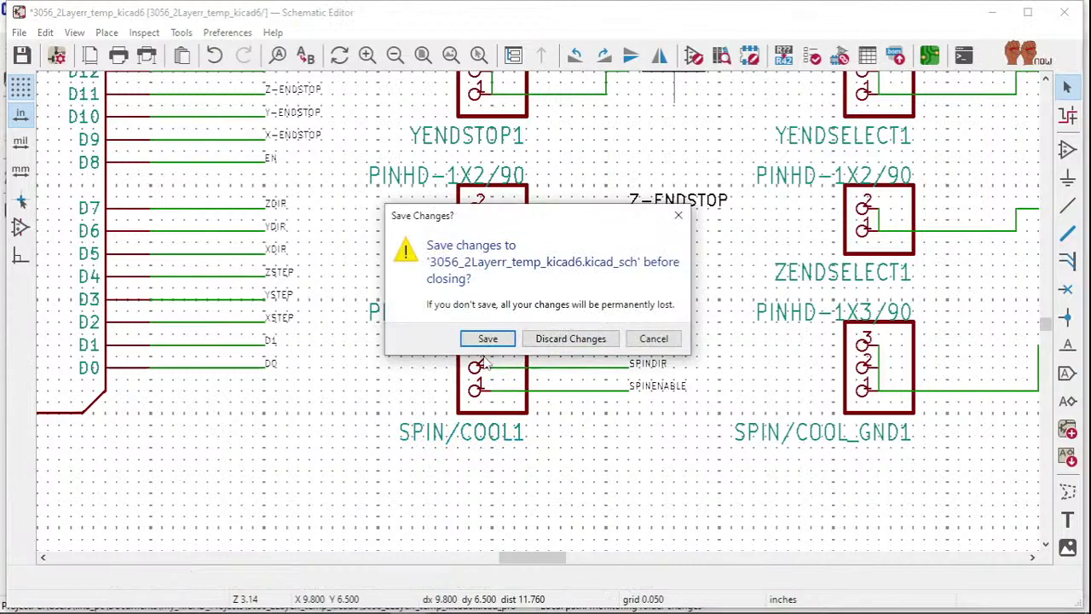
pyautogui.click(488, 338)
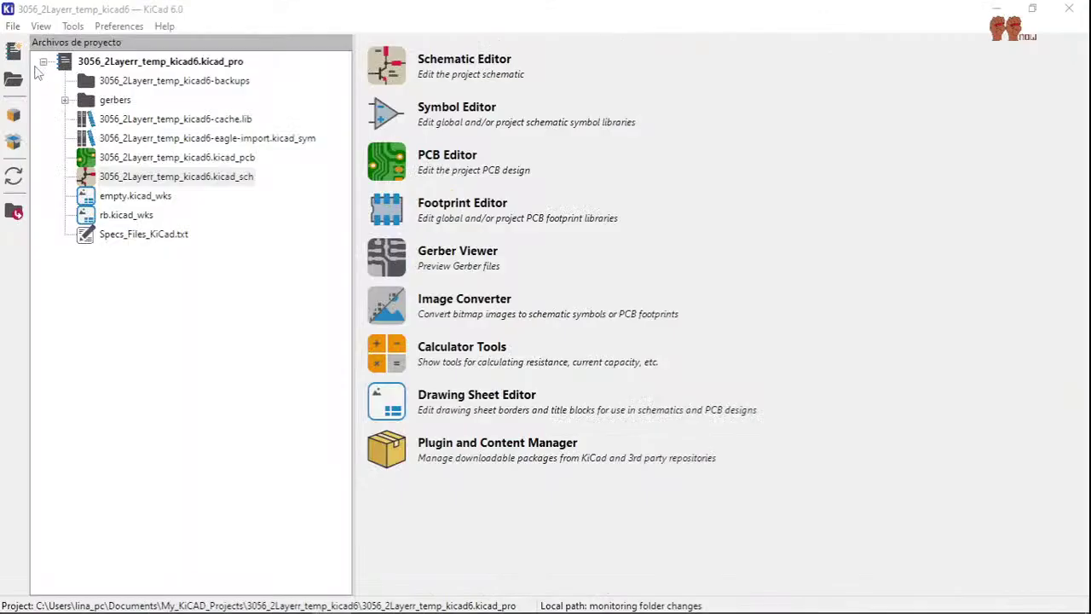
# - Open the 3053_Kicad6_Intro.kicad_pro project from the My_KiCAD_Projects folder and bring up its schematic
pyautogui.click(13, 26)
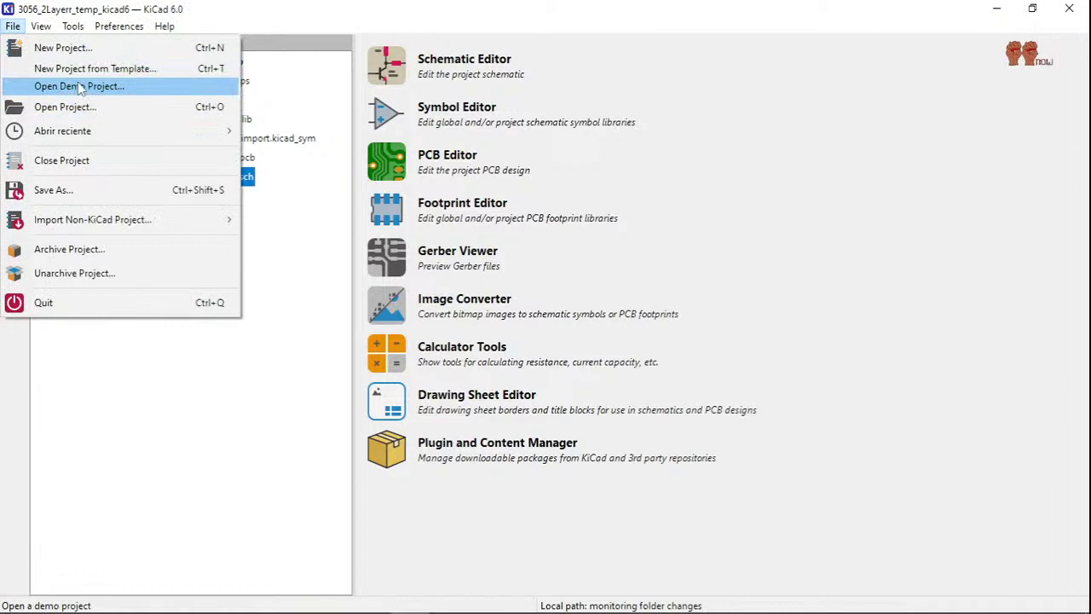
pyautogui.click(65, 107)
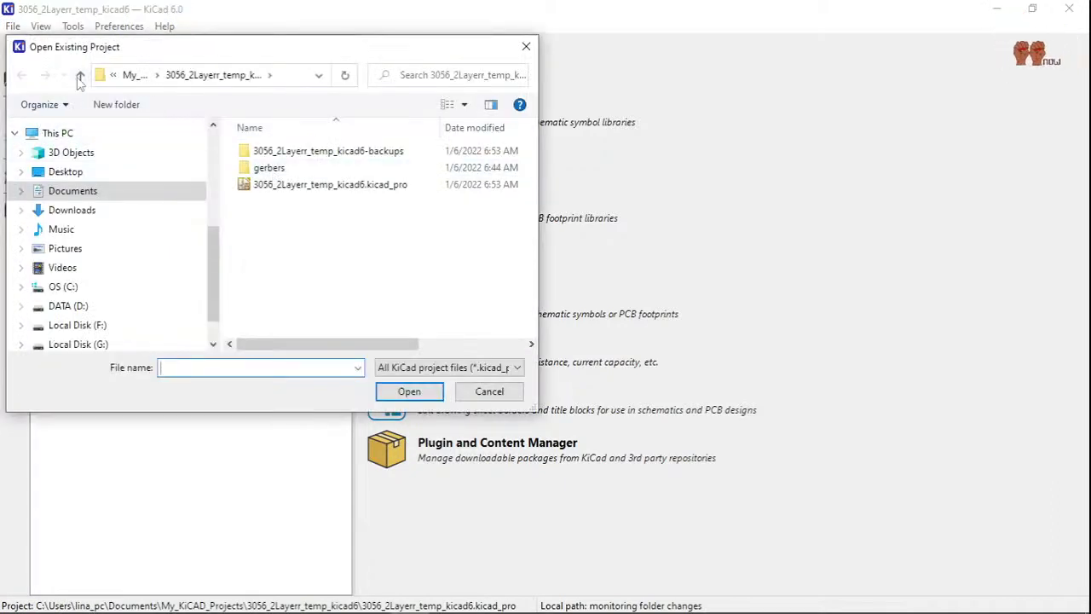
pyautogui.click(79, 76)
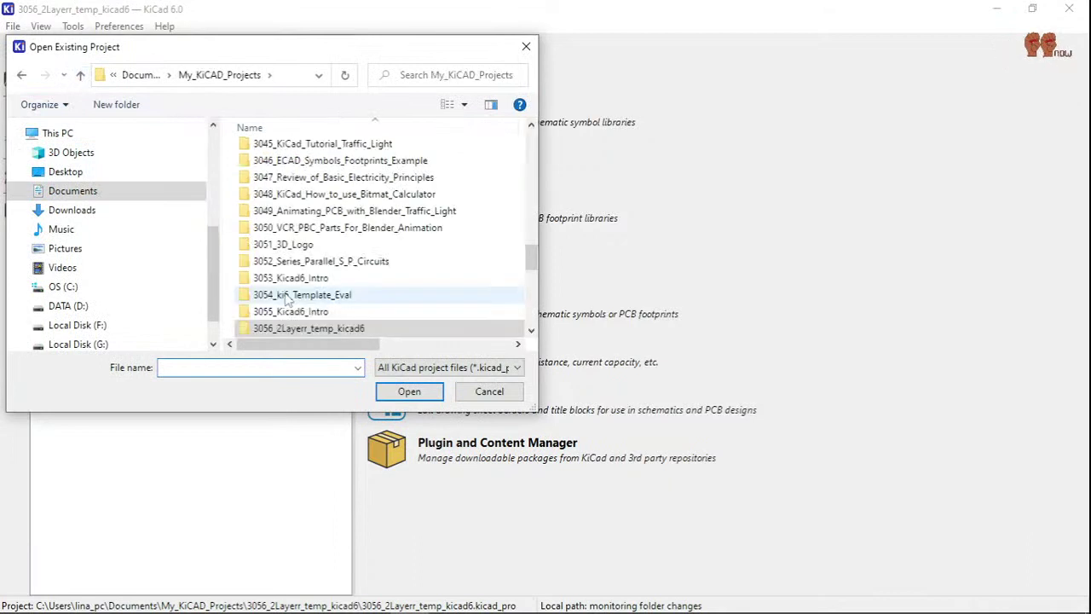
pyautogui.doubleClick(329, 279)
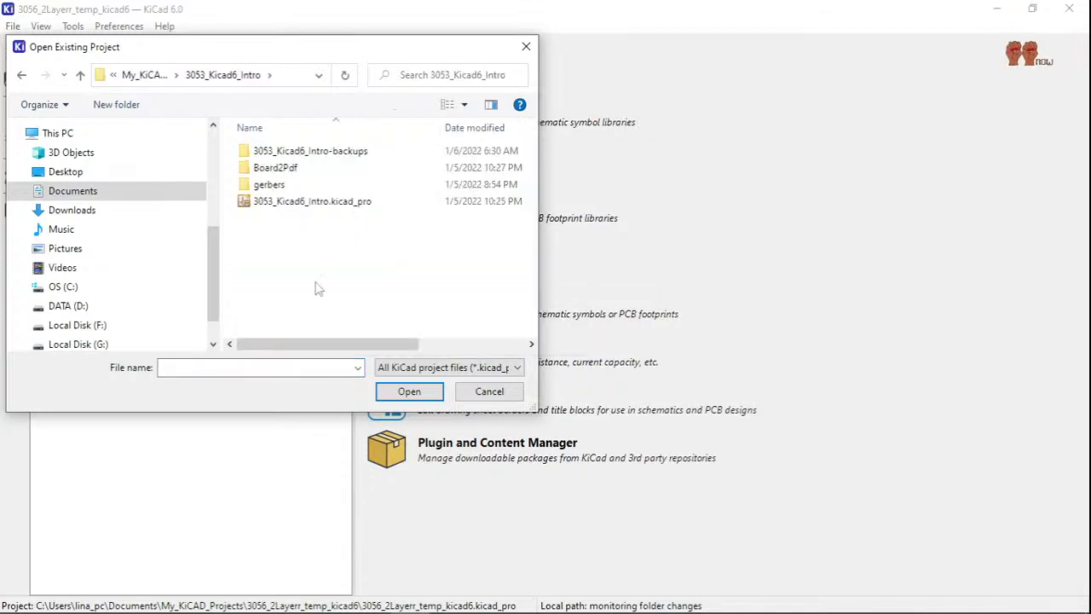
pyautogui.click(332, 203)
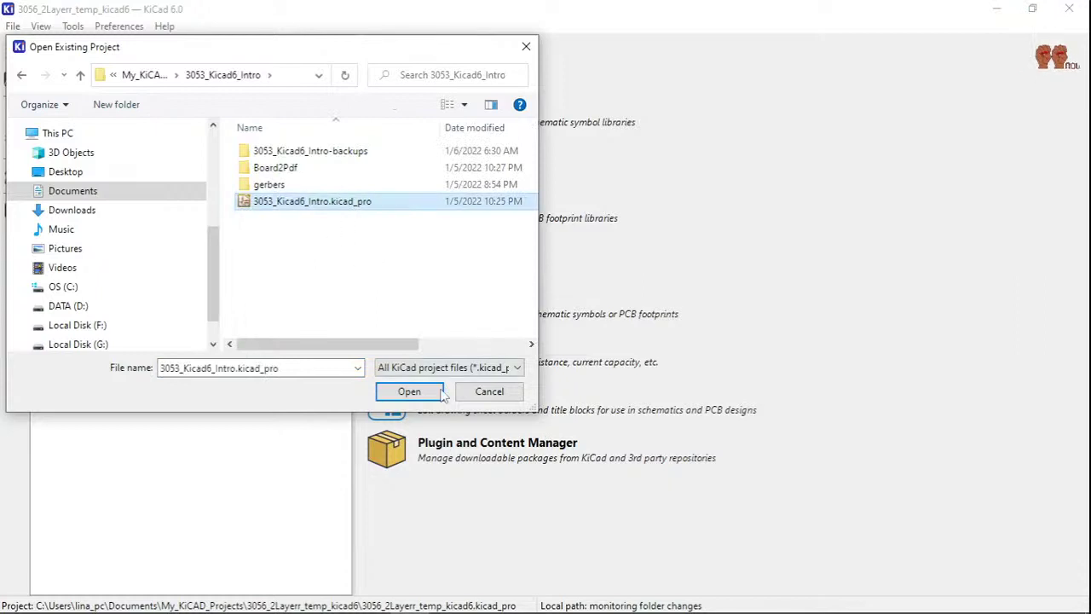
pyautogui.click(409, 391)
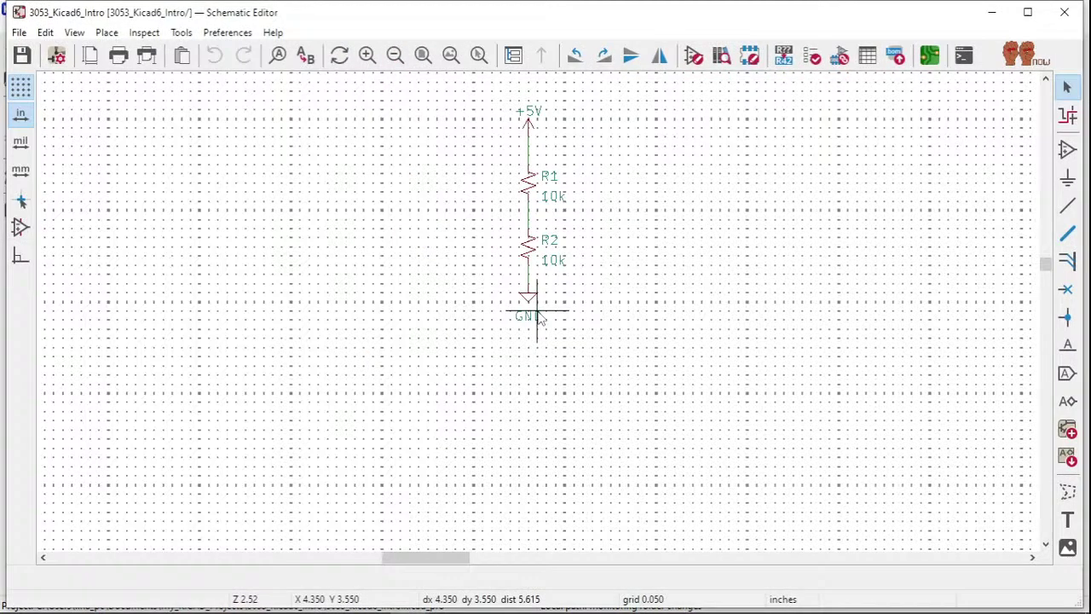
pyautogui.moveTo(598, 214); pyautogui.dragTo(543, 277, button='middle')
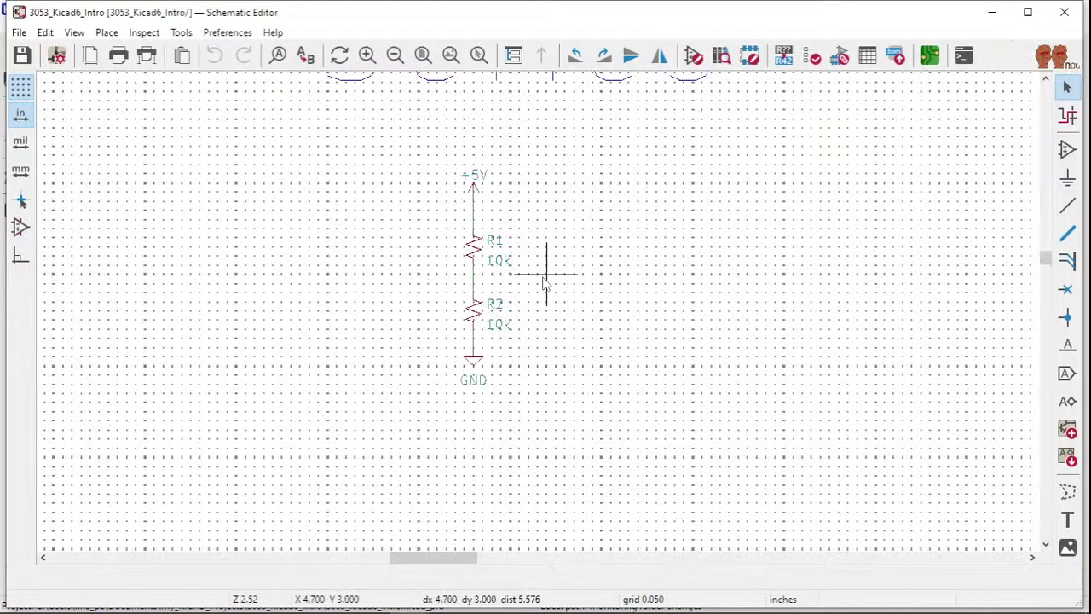
pyautogui.scroll(2, 546, 274)
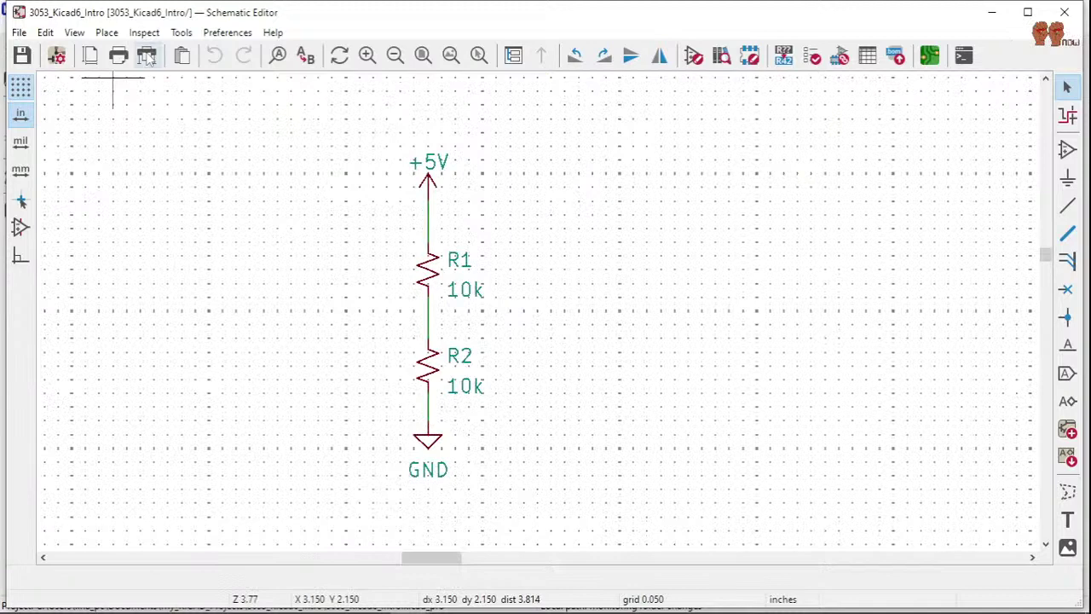
pyautogui.click(181, 32)
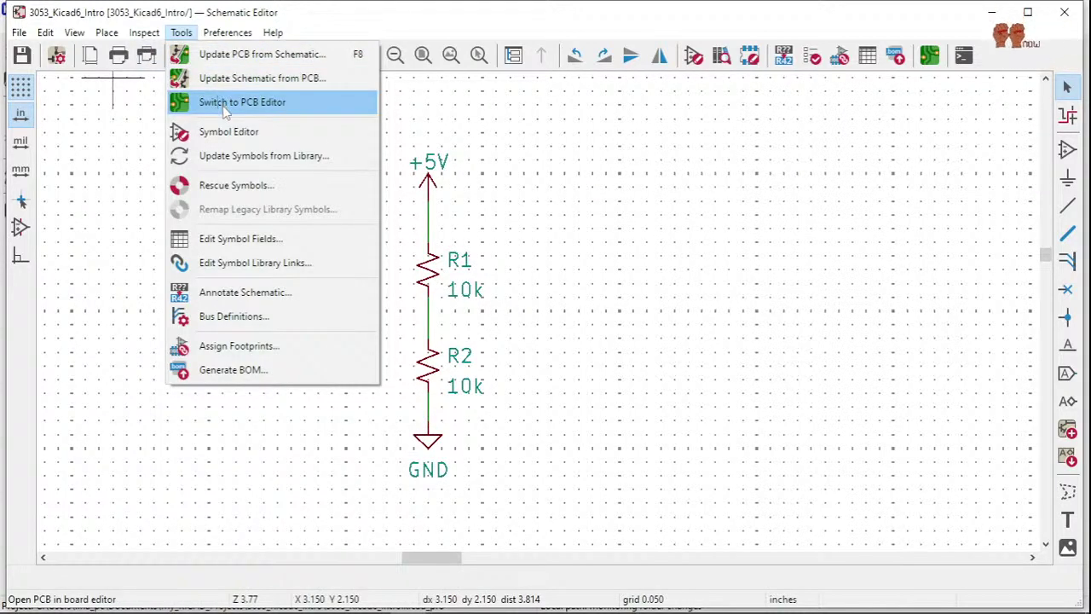
pyautogui.moveTo(232, 38)
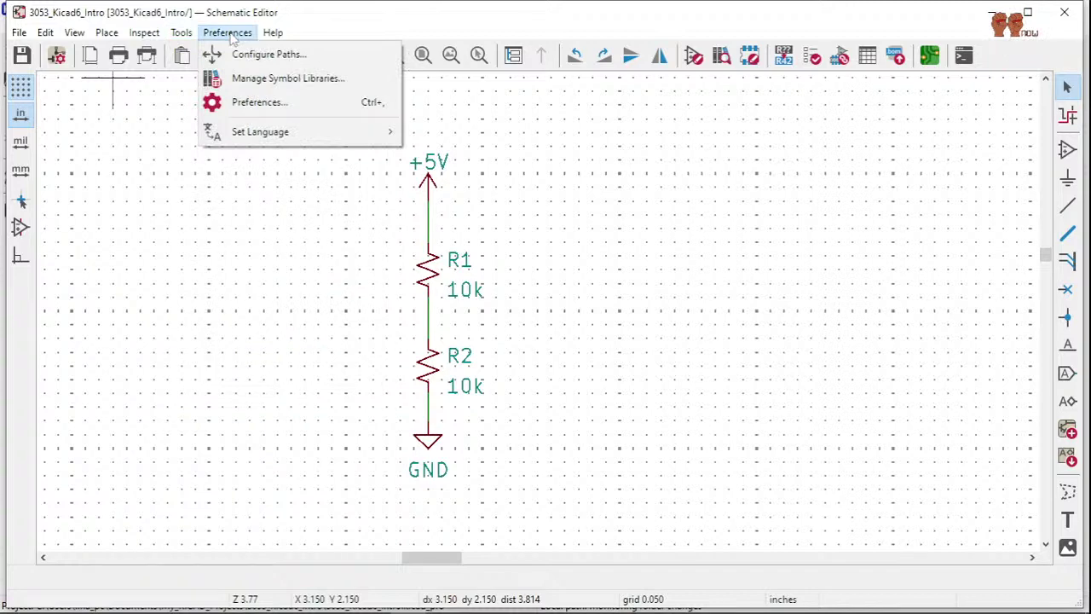
pyautogui.moveTo(267, 45)
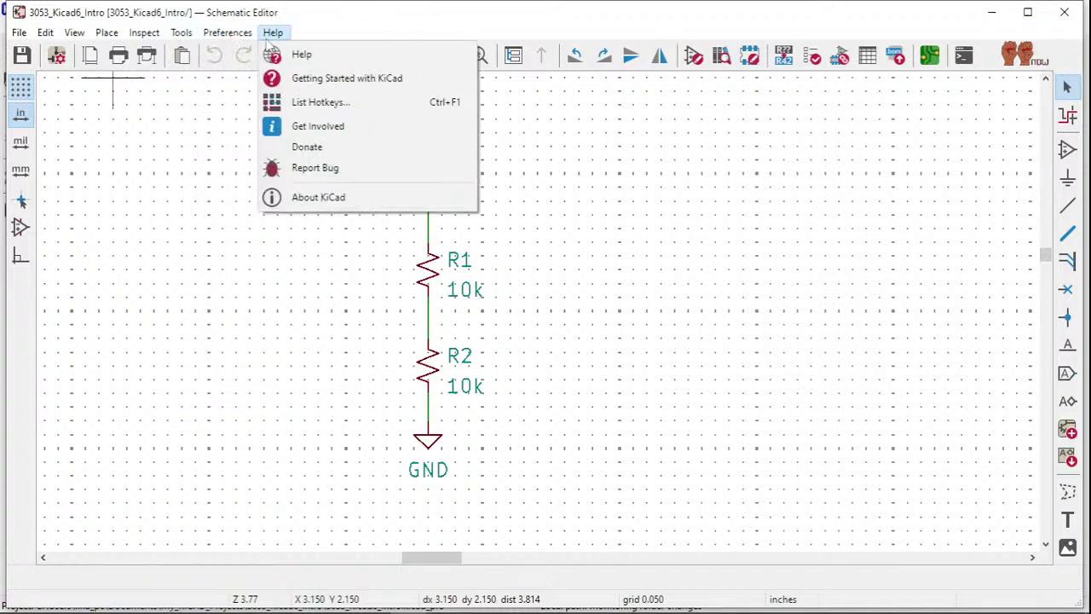
pyautogui.click(781, 118)
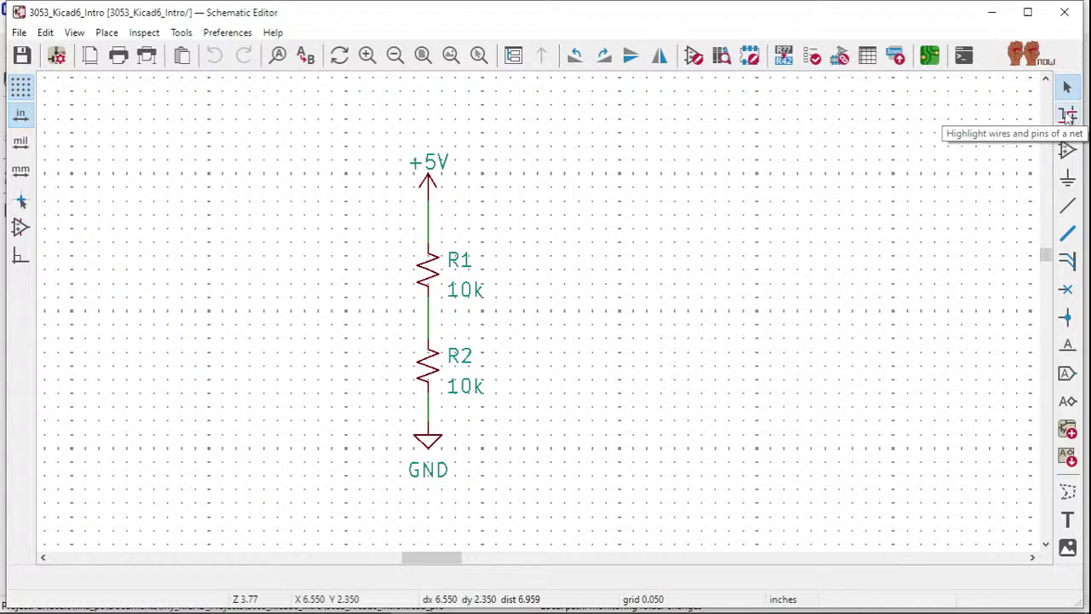
# - Highlight the +5V net on the wire above R1, and return to the selection tool
pyautogui.click(1068, 117)
pyautogui.click(429, 228)
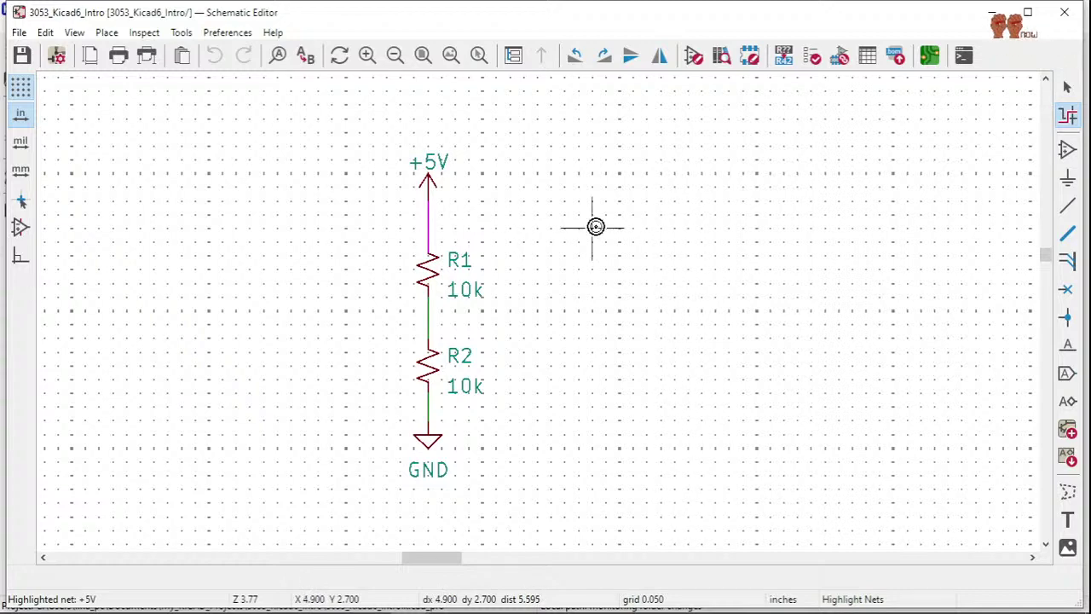
pyautogui.click(1067, 86)
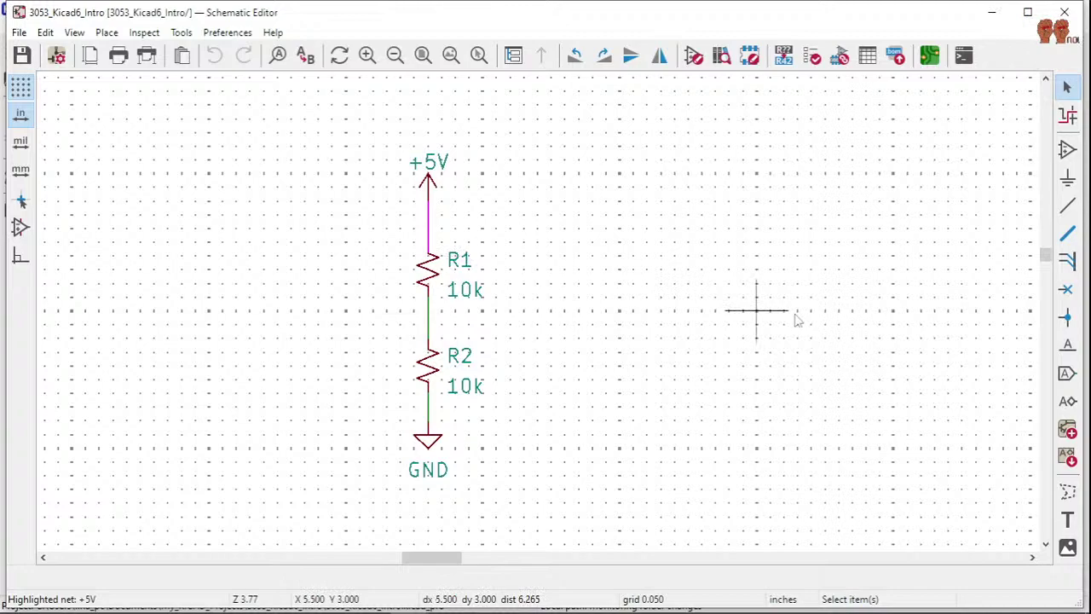
# - Save the schematic with the +5V, R1, R2 and GND series circuit
pyautogui.scroll(-3, 795, 320)
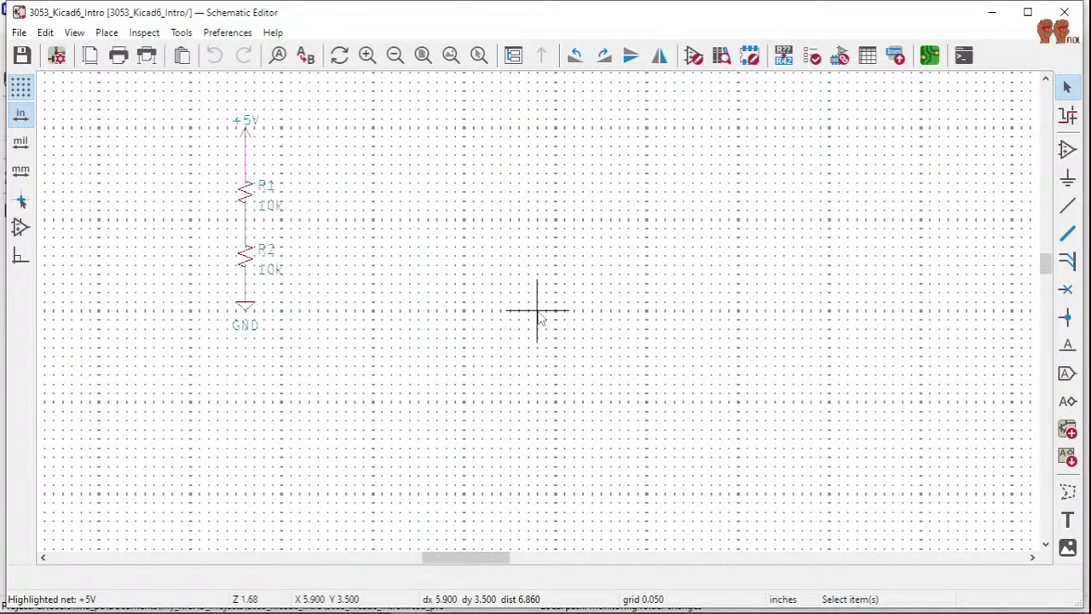
pyautogui.scroll(3, 539, 317)
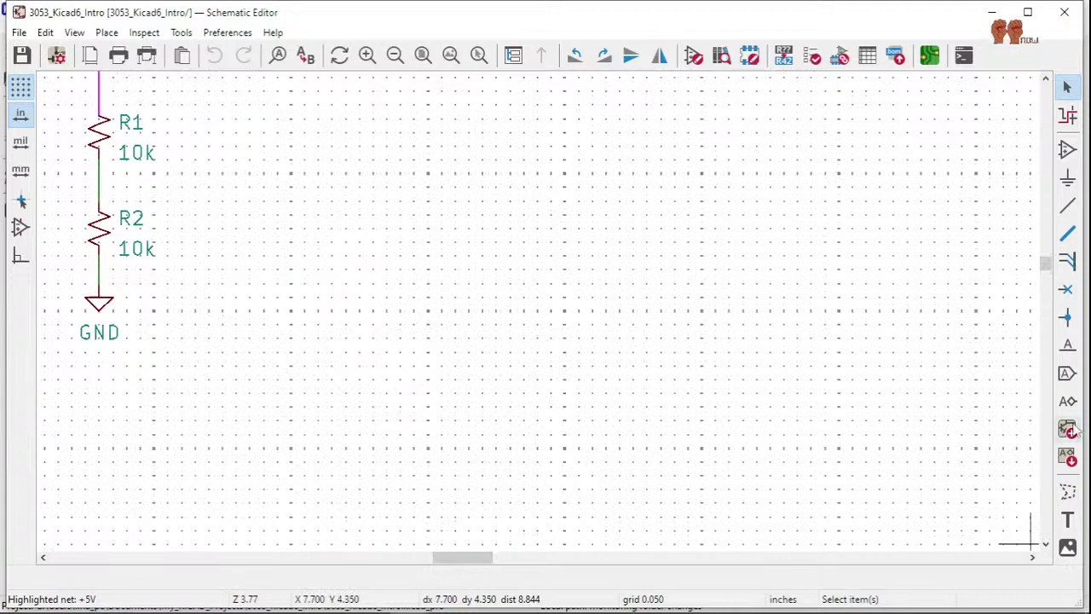
pyautogui.scroll(-3, 655, 332)
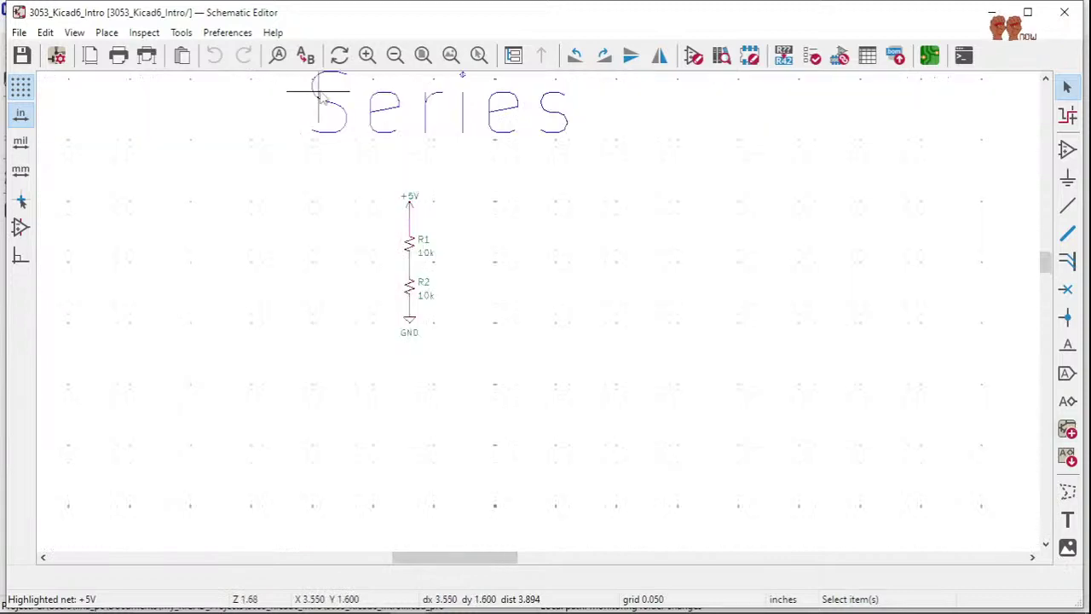
pyautogui.click(23, 55)
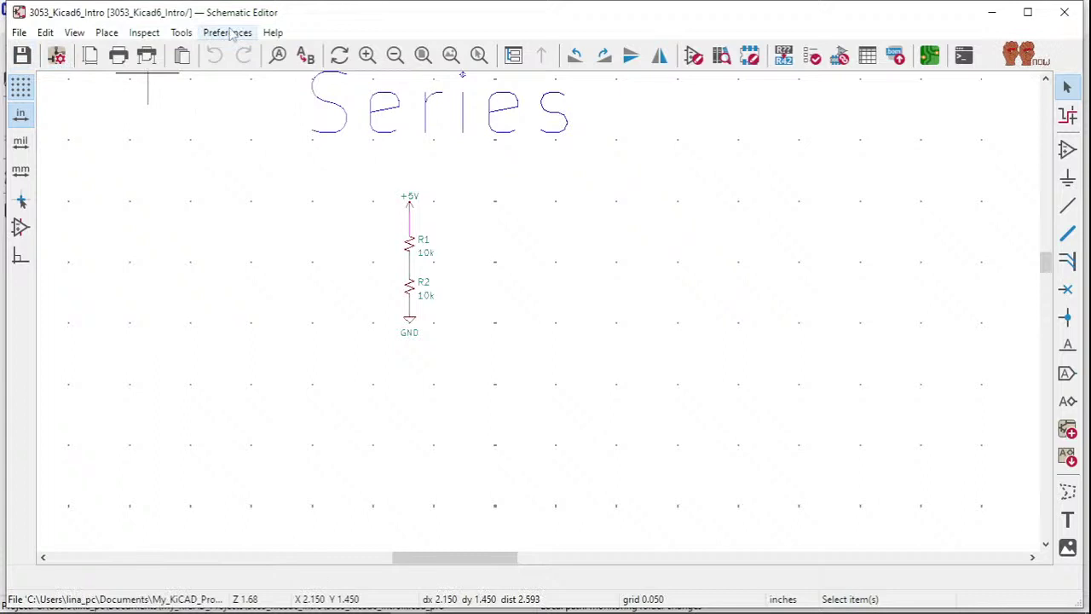
# - Update the PCB from the schematic, deleting footprints with no symbols and replacing footprints with those specified in the schematic
pyautogui.click(182, 33)
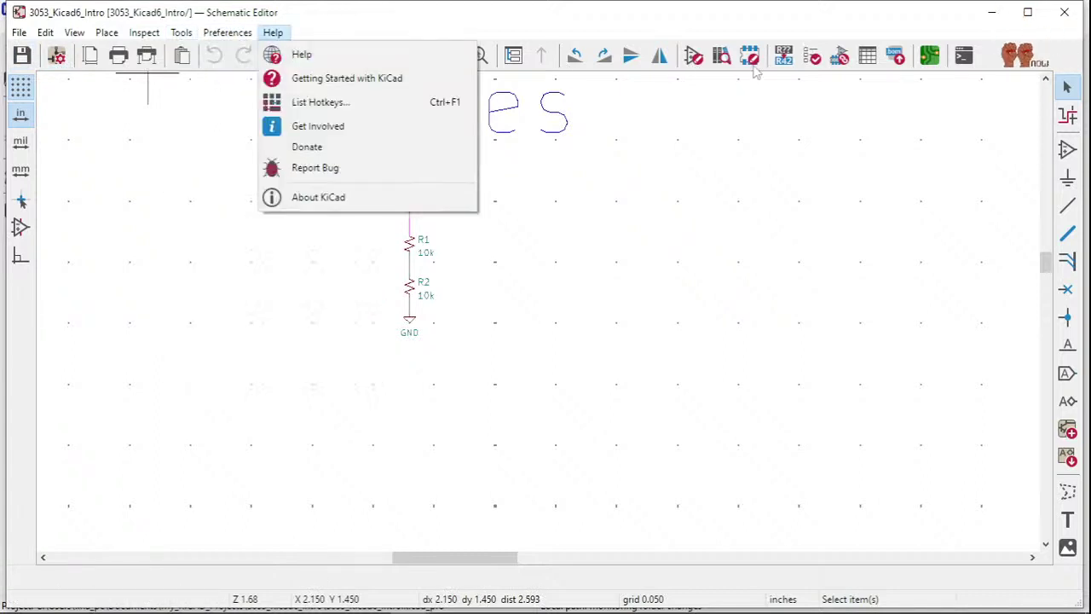
pyautogui.moveTo(144, 34)
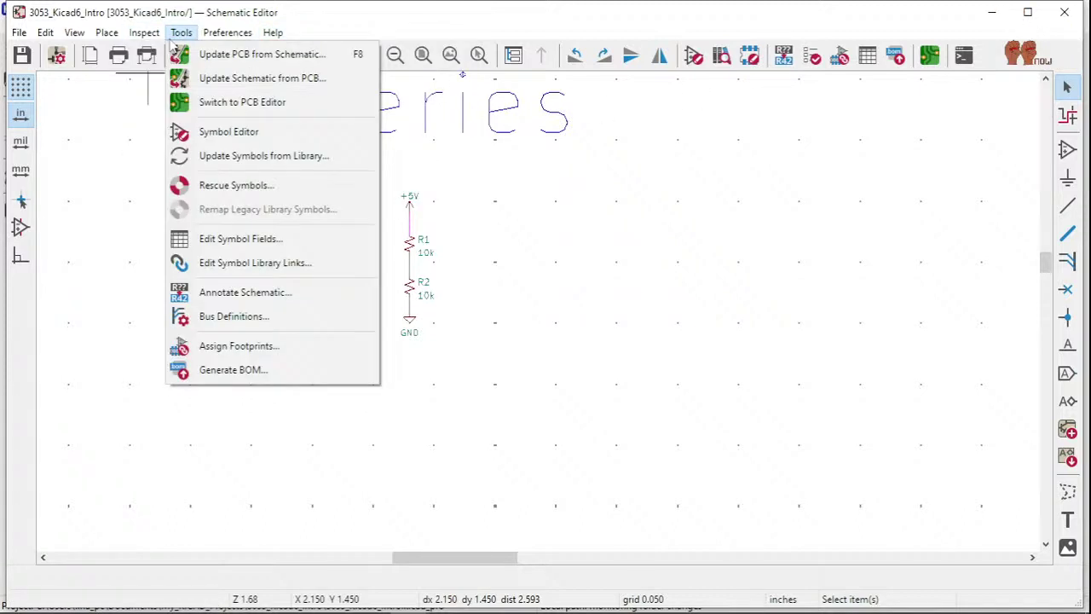
pyautogui.click(240, 56)
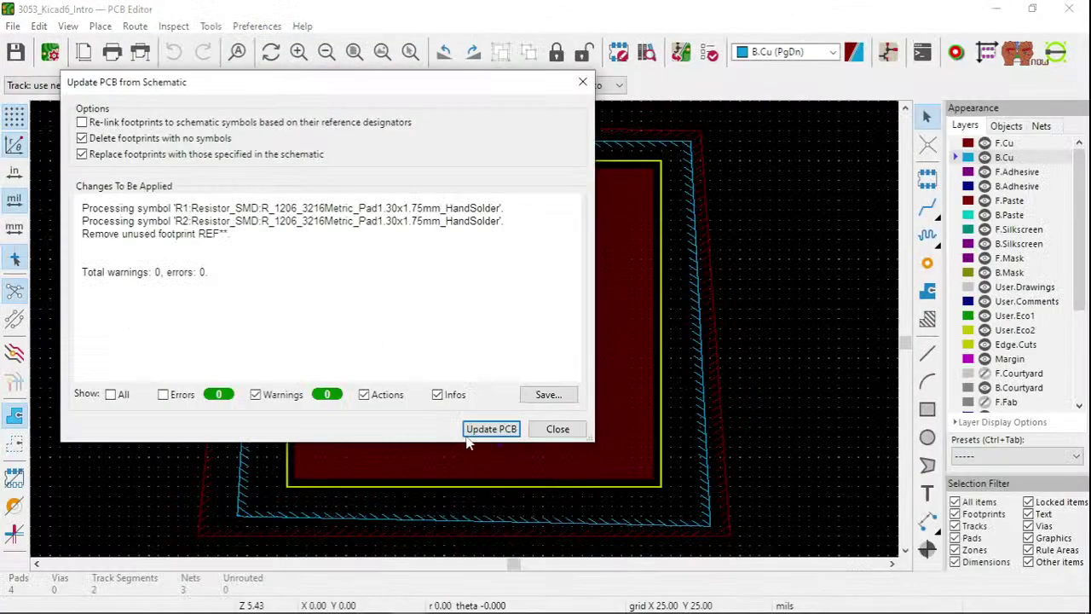
pyautogui.click(491, 429)
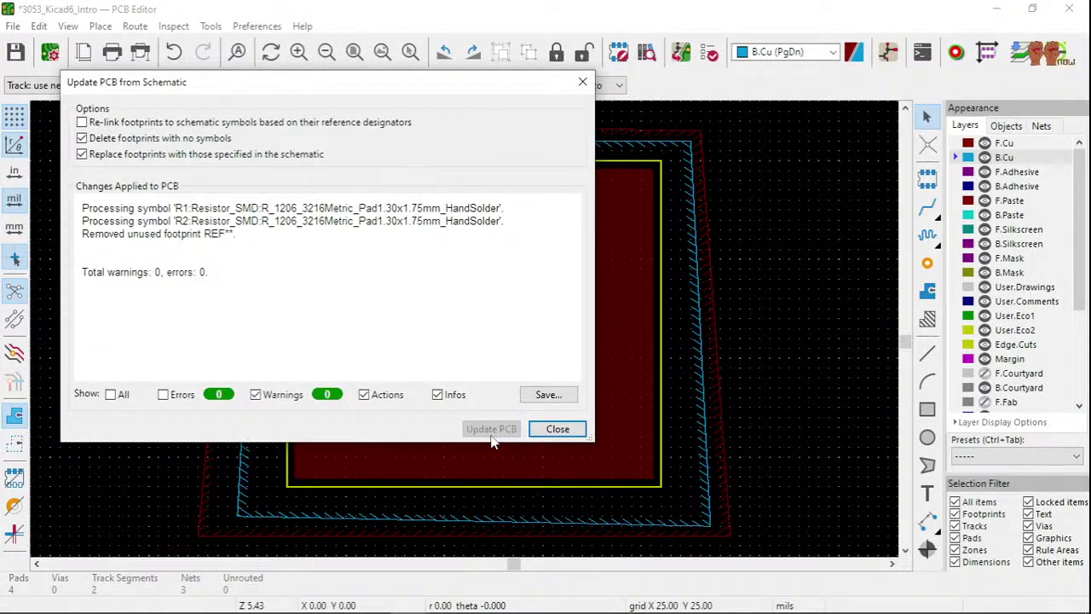
pyautogui.click(571, 433)
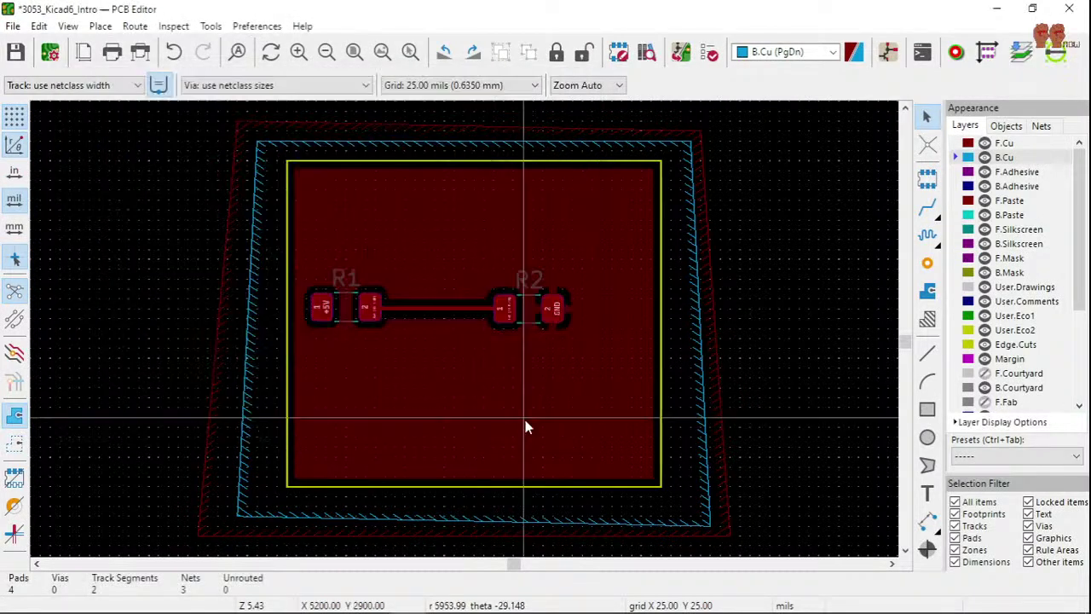
# - Examine the net names on the pads of R1 and R2 and on the track between them
pyautogui.scroll(2, 464, 332)
pyautogui.scroll(2, 464, 335)
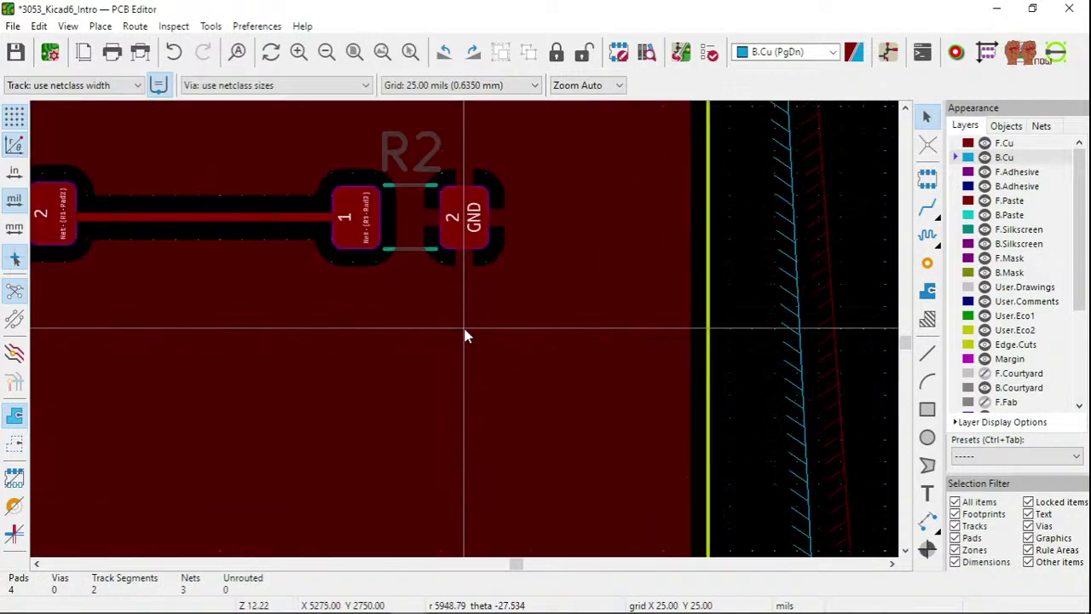
pyautogui.scroll(-1, 131, 218)
pyautogui.scroll(1, 464, 332)
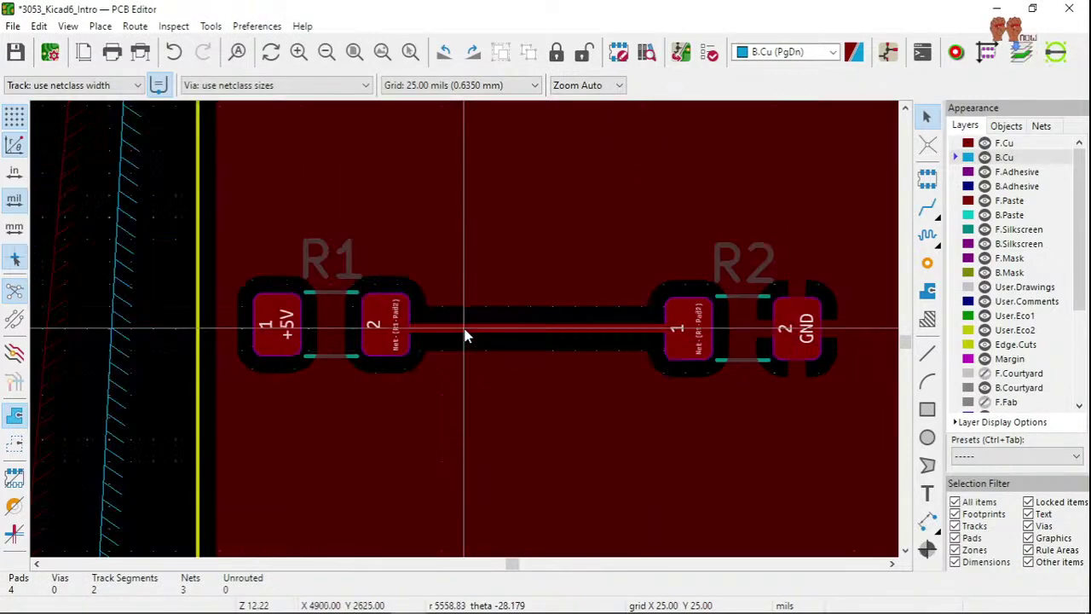
pyautogui.scroll(1, 465, 334)
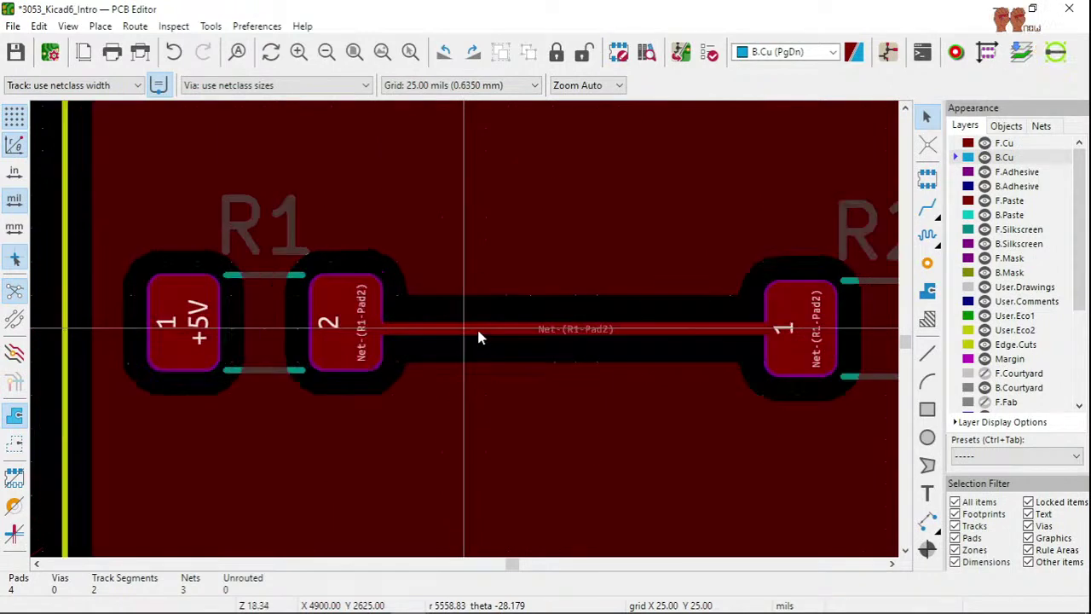
pyautogui.scroll(-2, 478, 338)
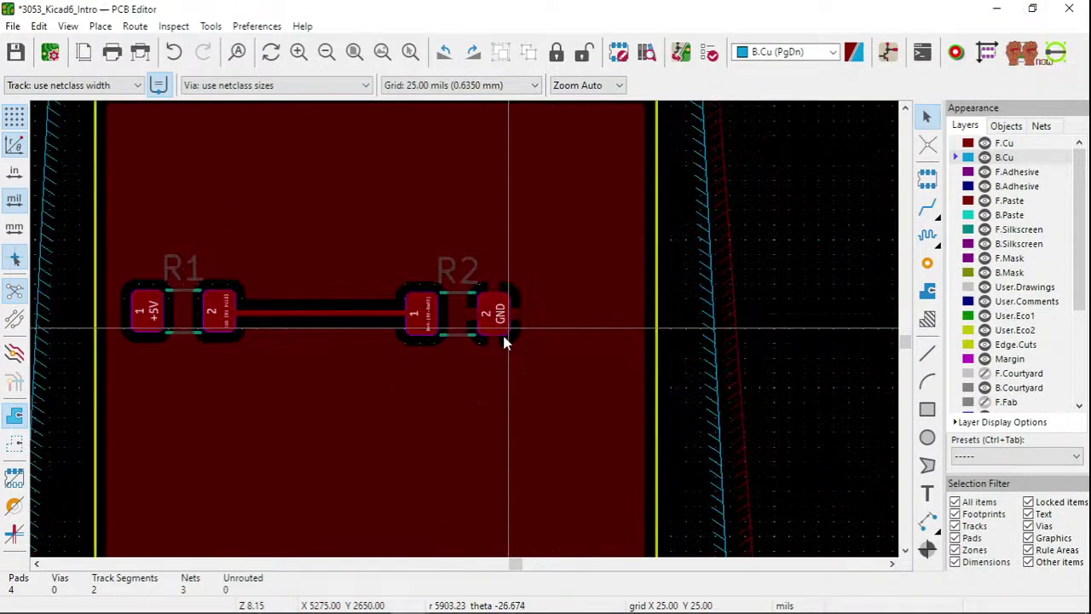
pyautogui.scroll(-1, 503, 337)
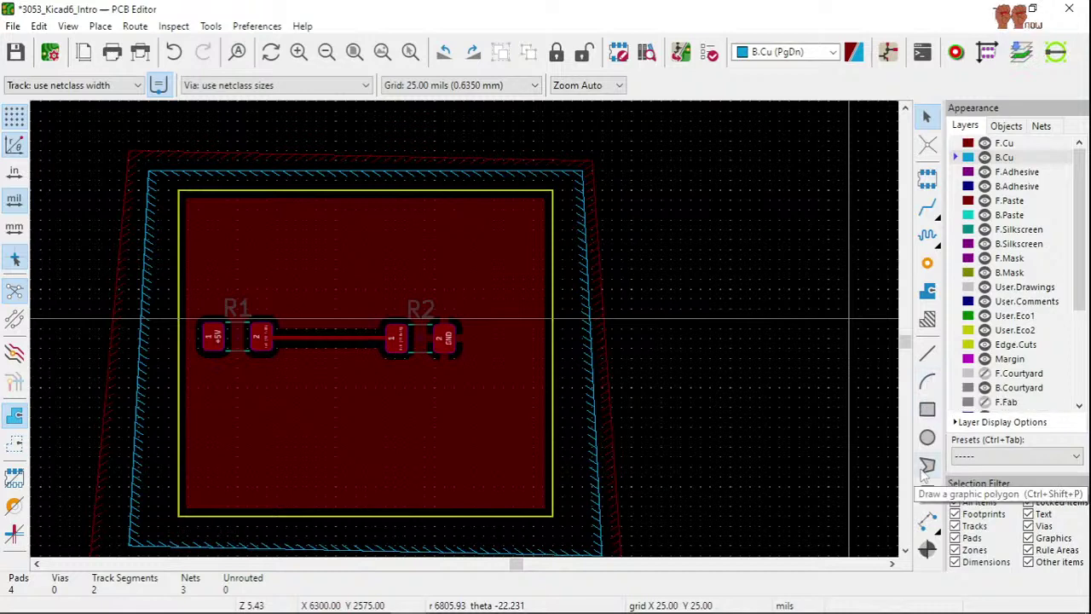
pyautogui.click(927, 522)
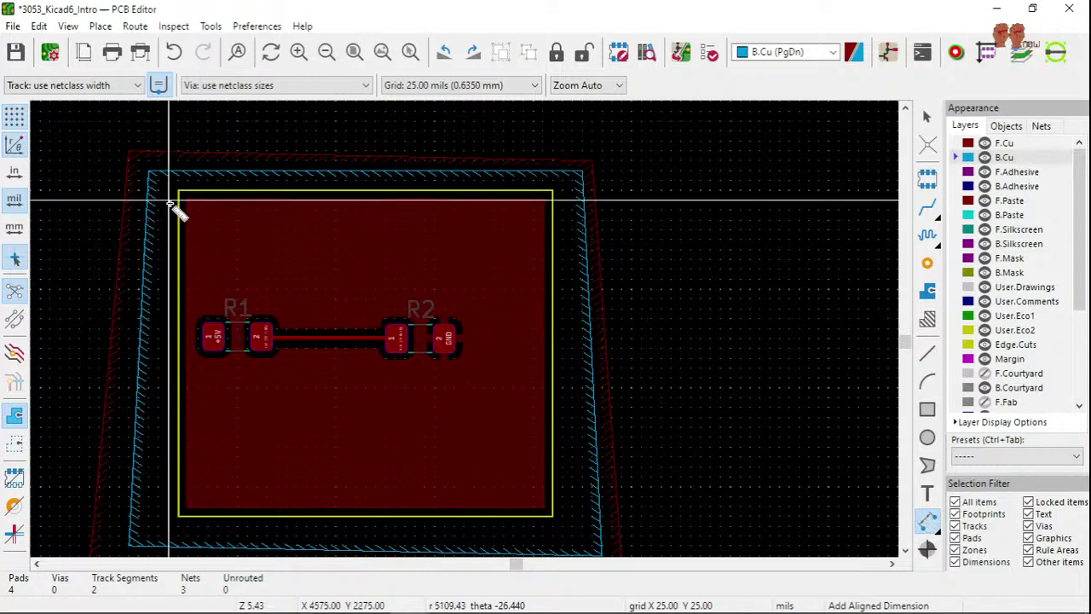
pyautogui.scroll(2, 169, 202)
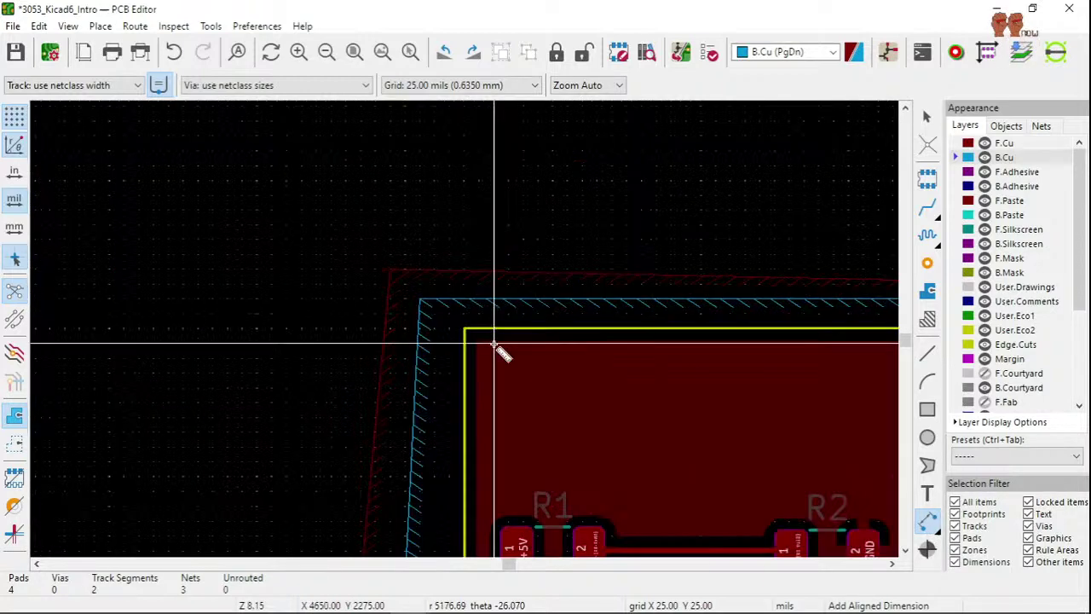
pyautogui.scroll(-2, 494, 345)
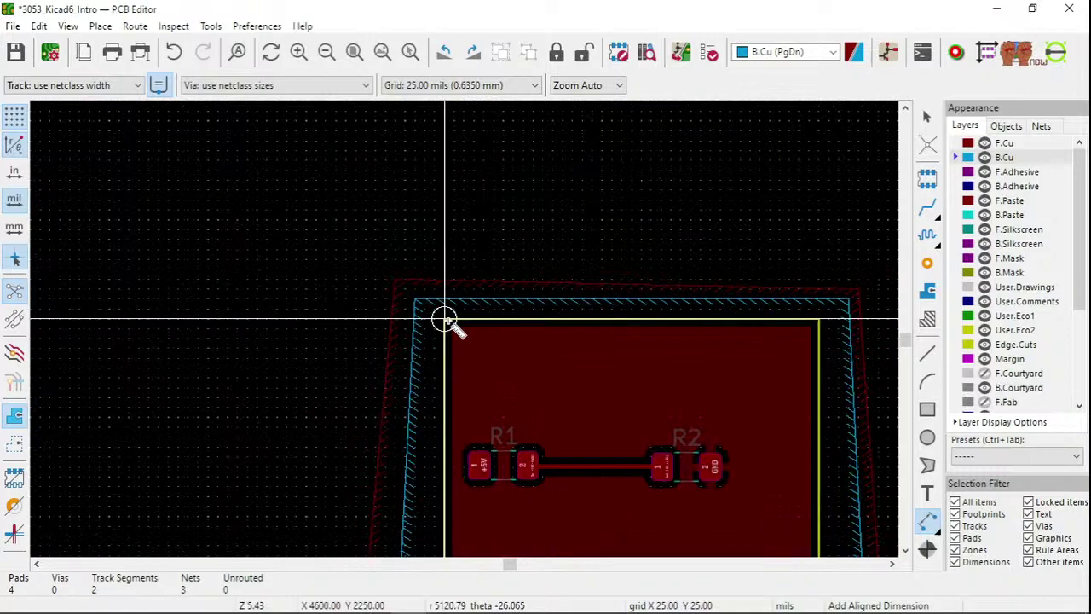
pyautogui.click(445, 318)
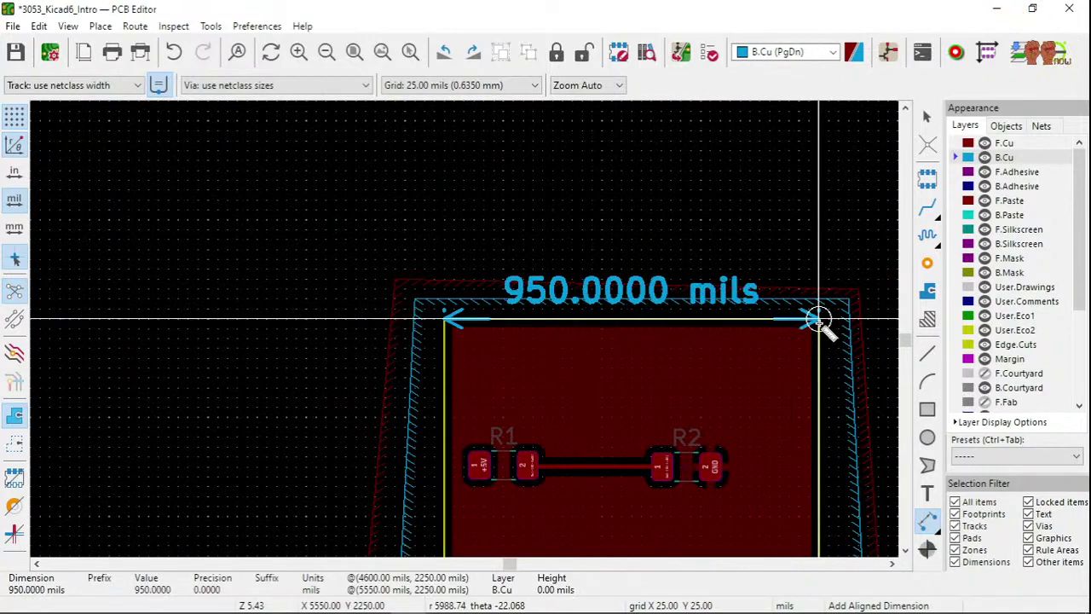
pyautogui.click(817, 318)
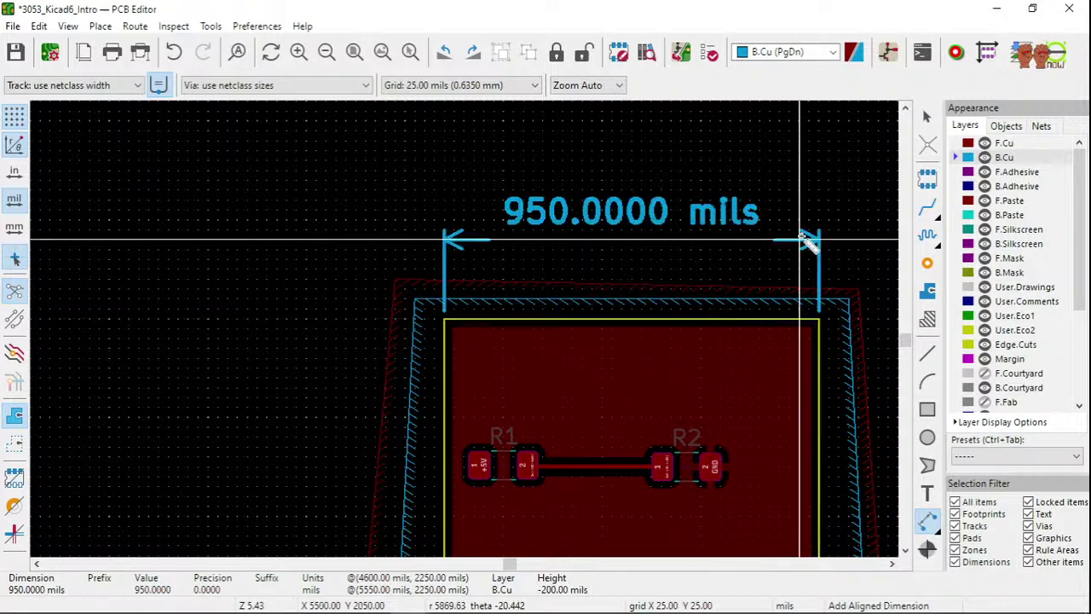
pyautogui.press('Escape')
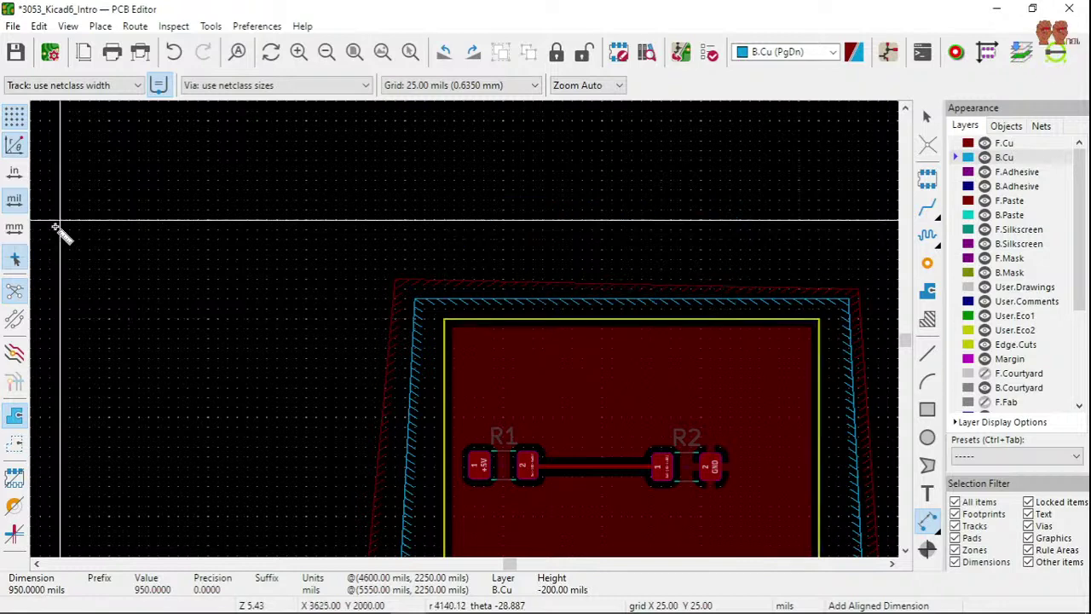
# - Switch the units to inches and add an aligned dimension along the board outline's top edge, about 0.225 in above it
pyautogui.click(14, 172)
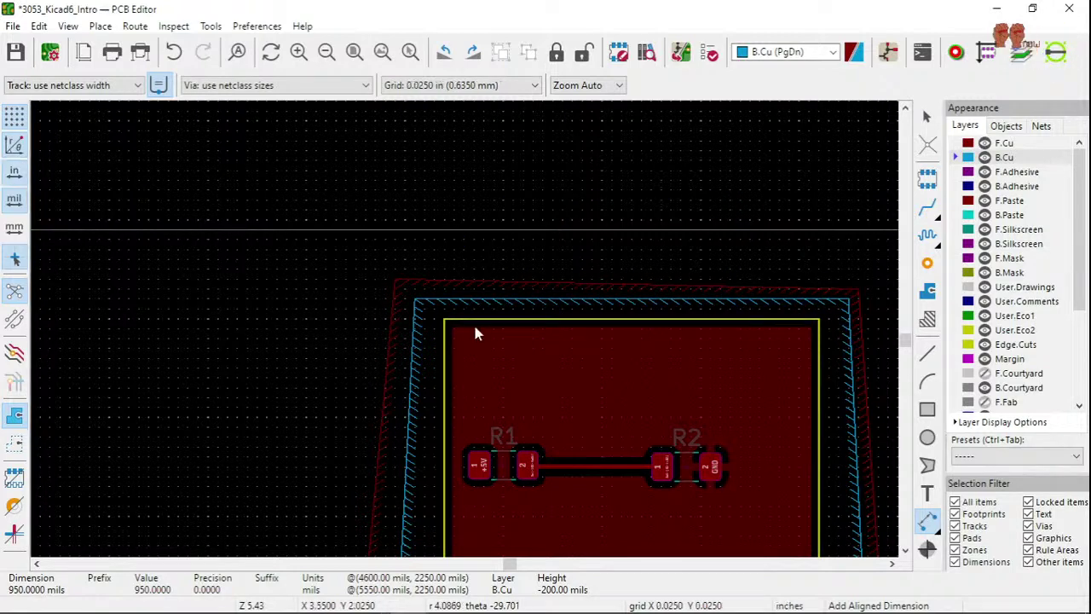
pyautogui.click(444, 321)
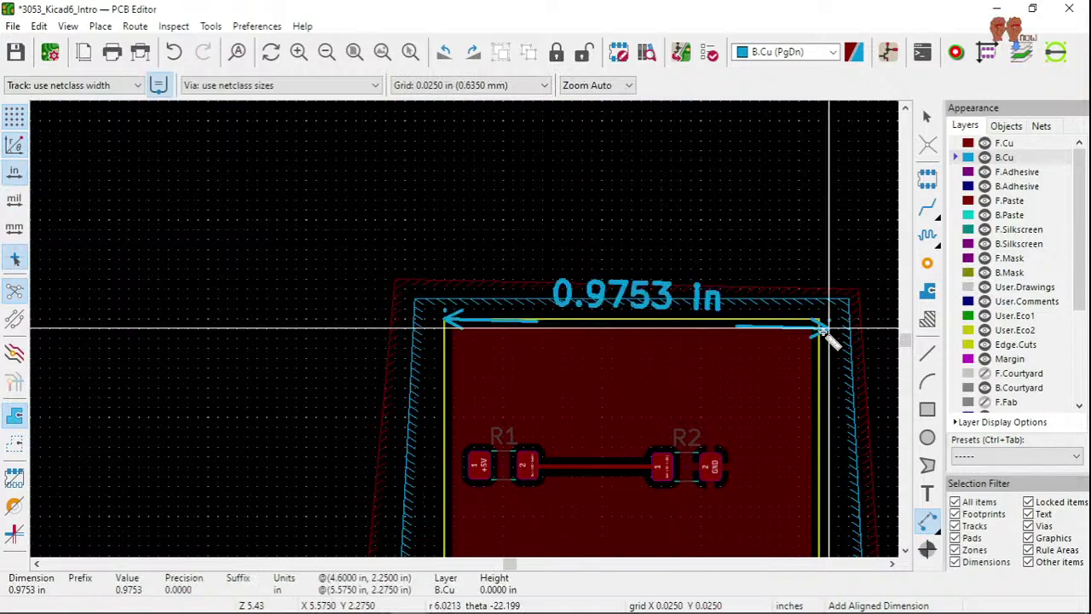
pyautogui.click(818, 322)
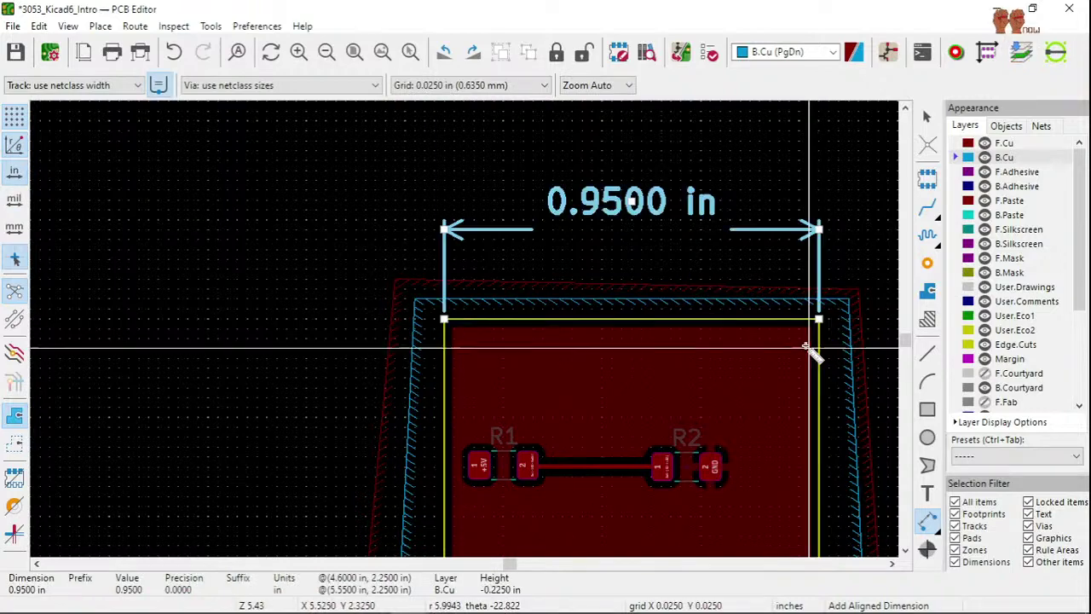
# - Add an aligned dimension along the board outline's right edge, place it outside the board, and leave the dimension tool
pyautogui.moveTo(829, 553); pyautogui.dragTo(444, 368, button='middle')
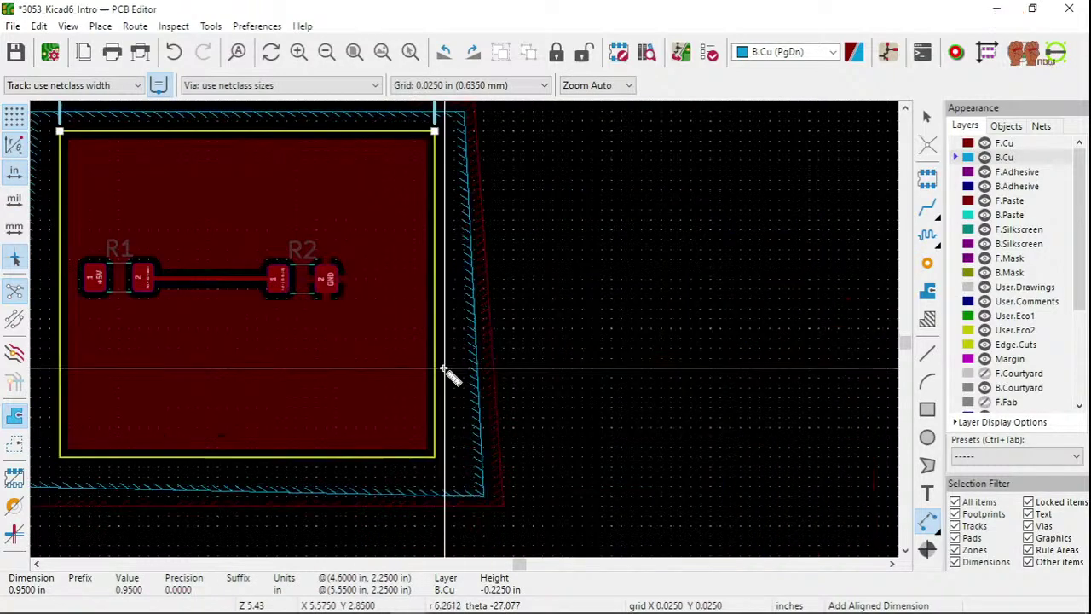
pyautogui.click(434, 131)
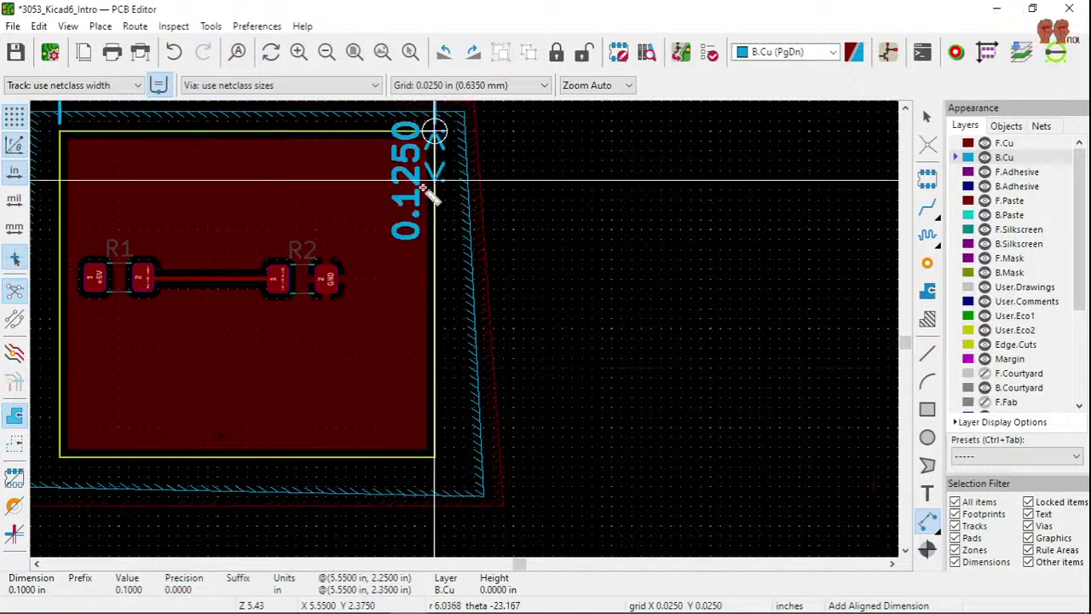
pyautogui.click(435, 453)
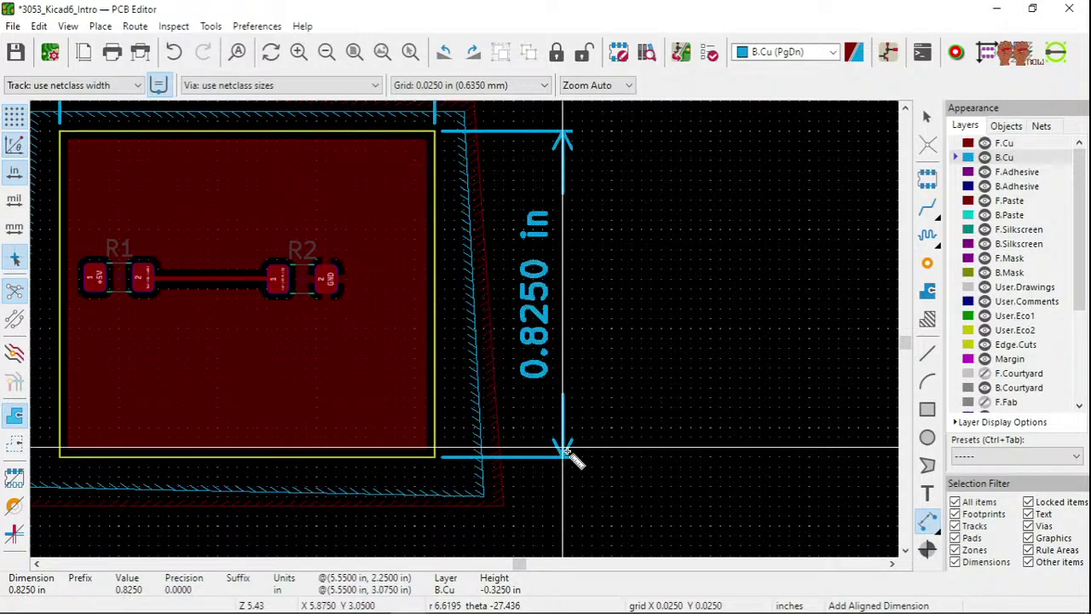
pyautogui.click(571, 451)
pyautogui.press('Escape')
pyautogui.scroll(-2, 740, 259)
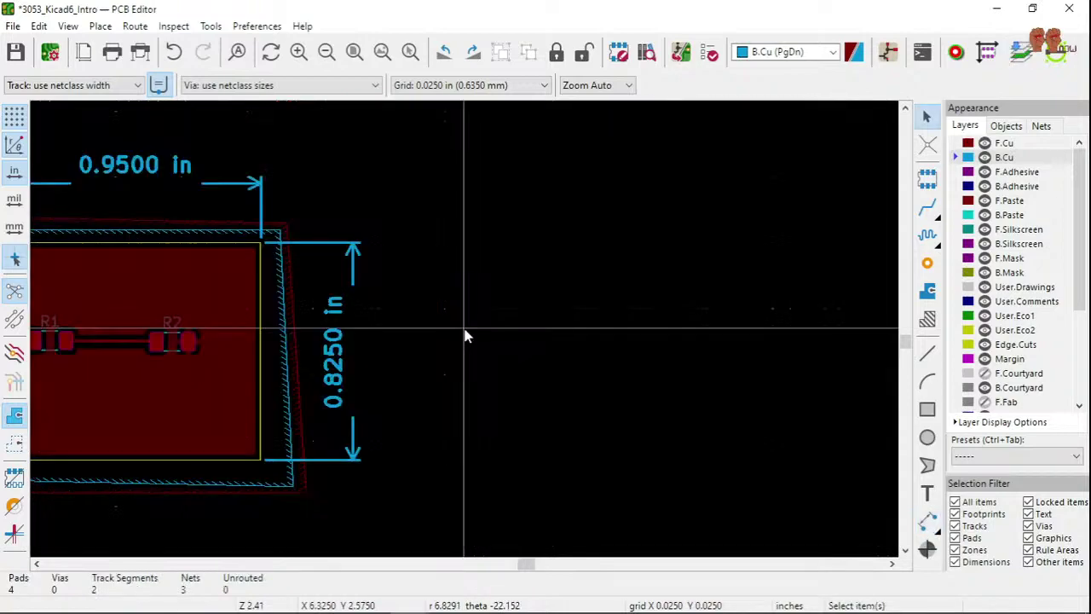
# - Try B.Cu as the top/front layer in the copper layer pair settings, and close the dialog
pyautogui.scroll(3, 466, 336)
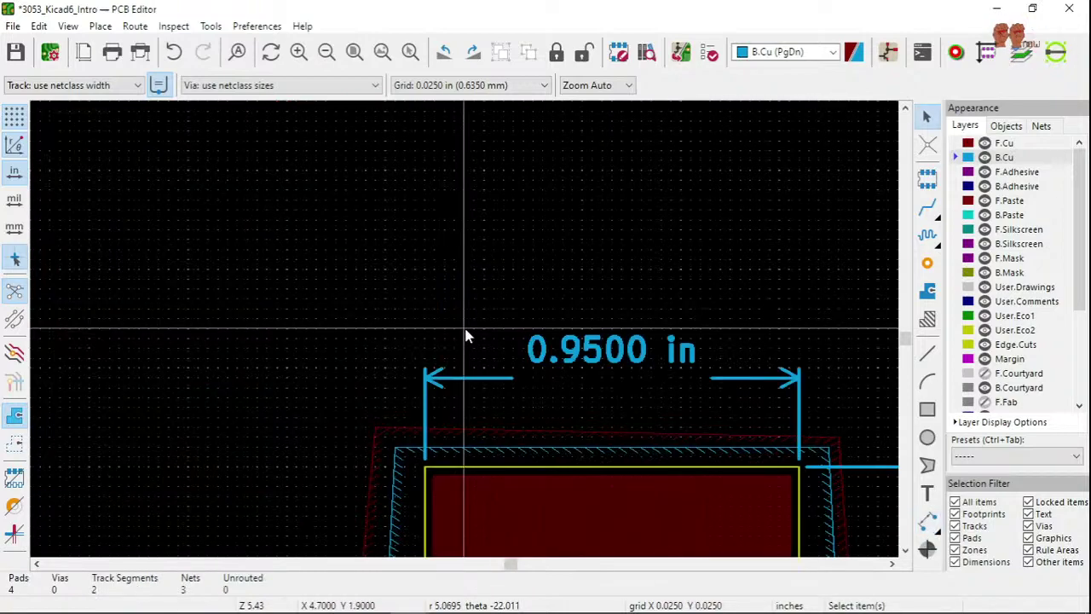
pyautogui.scroll(-2, 466, 336)
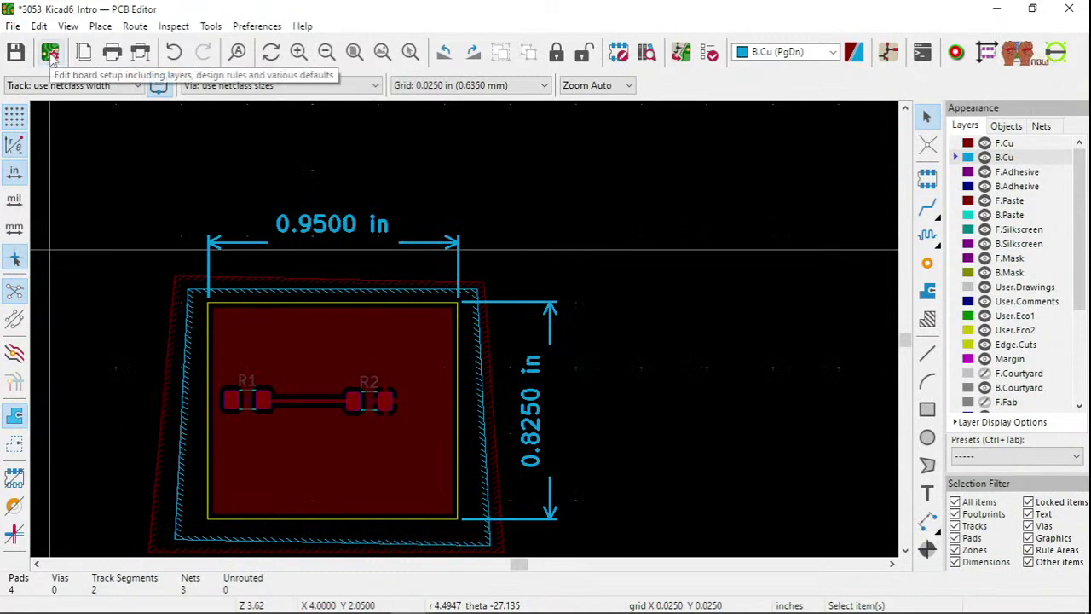
pyautogui.click(854, 53)
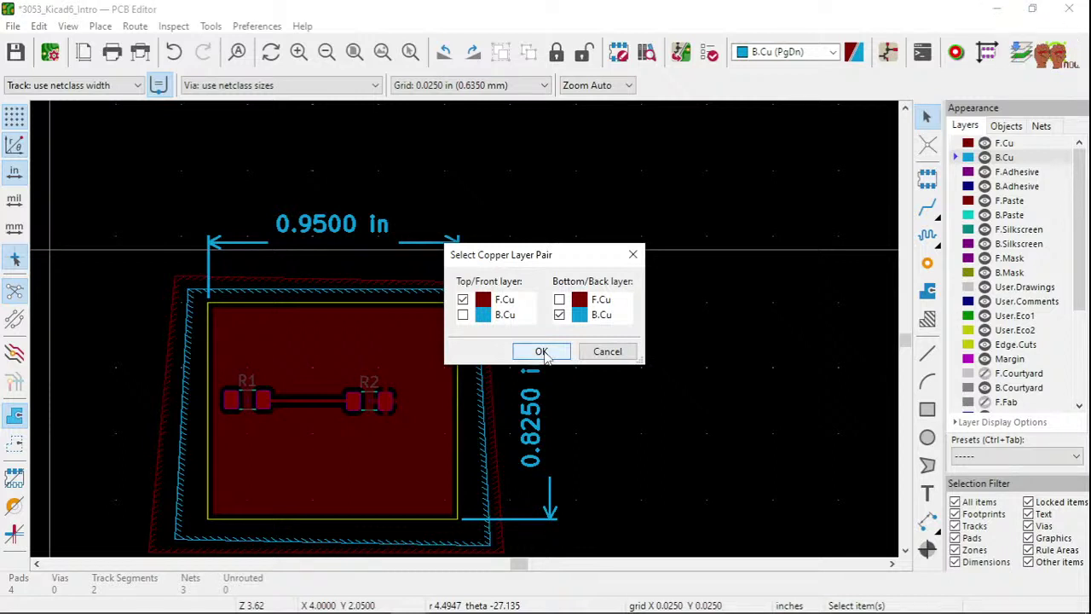
pyautogui.click(462, 315)
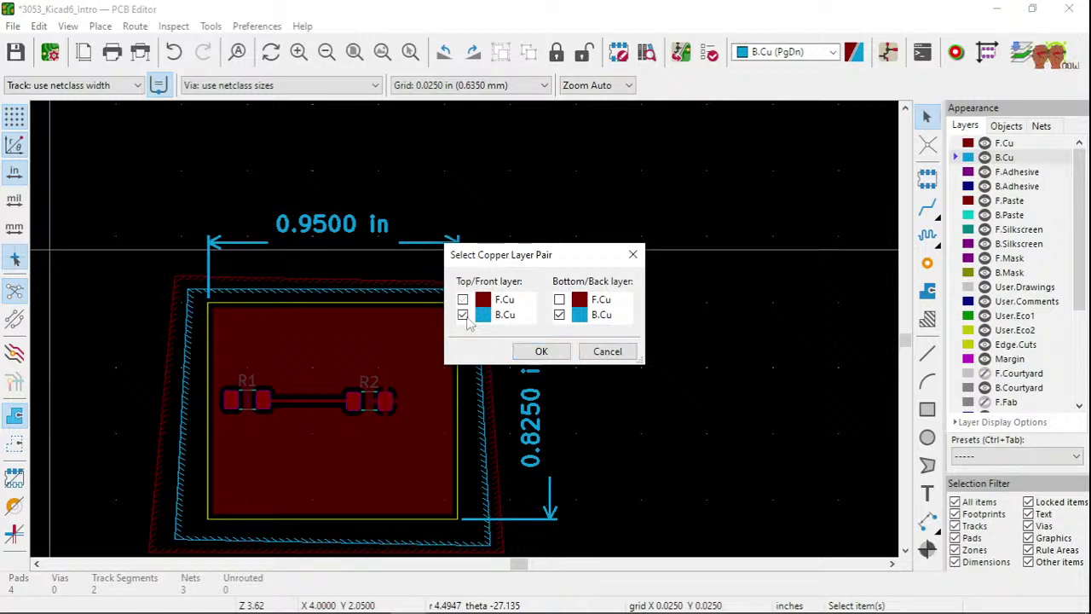
pyautogui.click(542, 351)
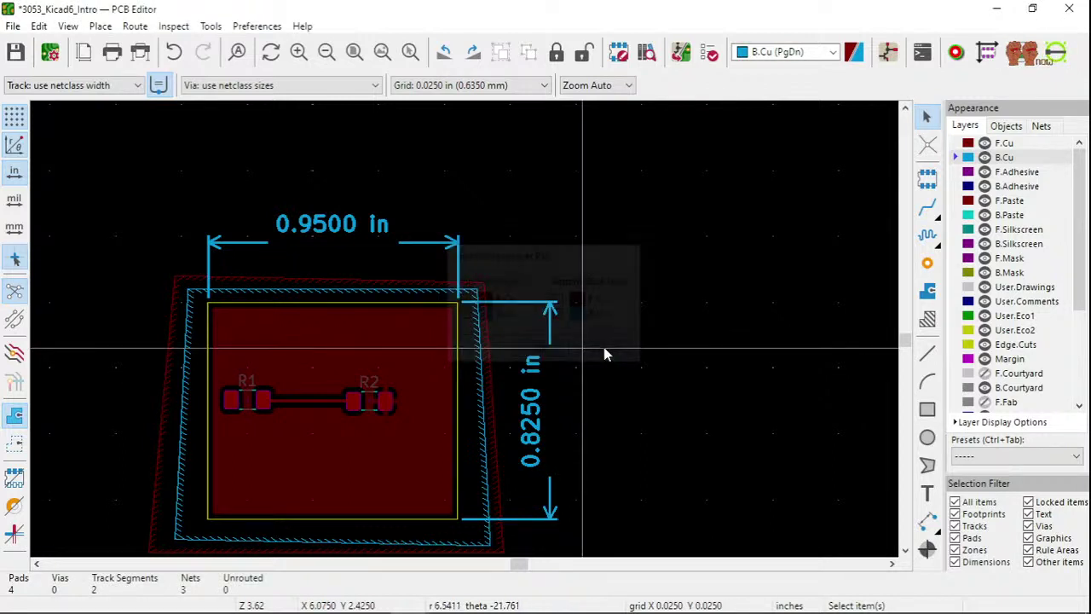
# - Switch to the schematic editor and back to the PCB editor, and hide the F.Cu layer
pyautogui.click(888, 52)
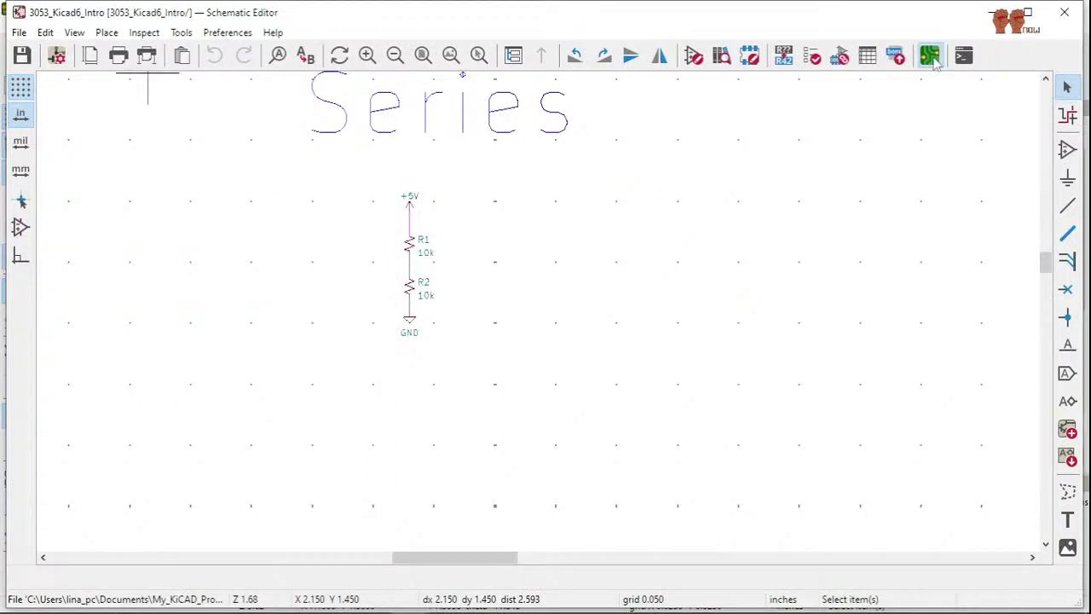
pyautogui.click(929, 56)
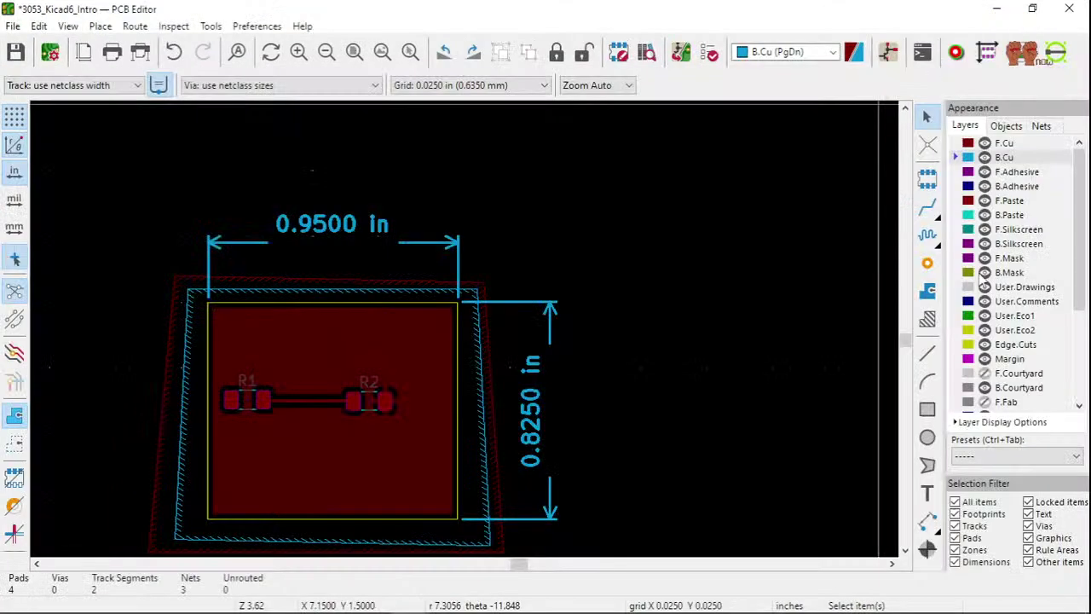
pyautogui.click(984, 143)
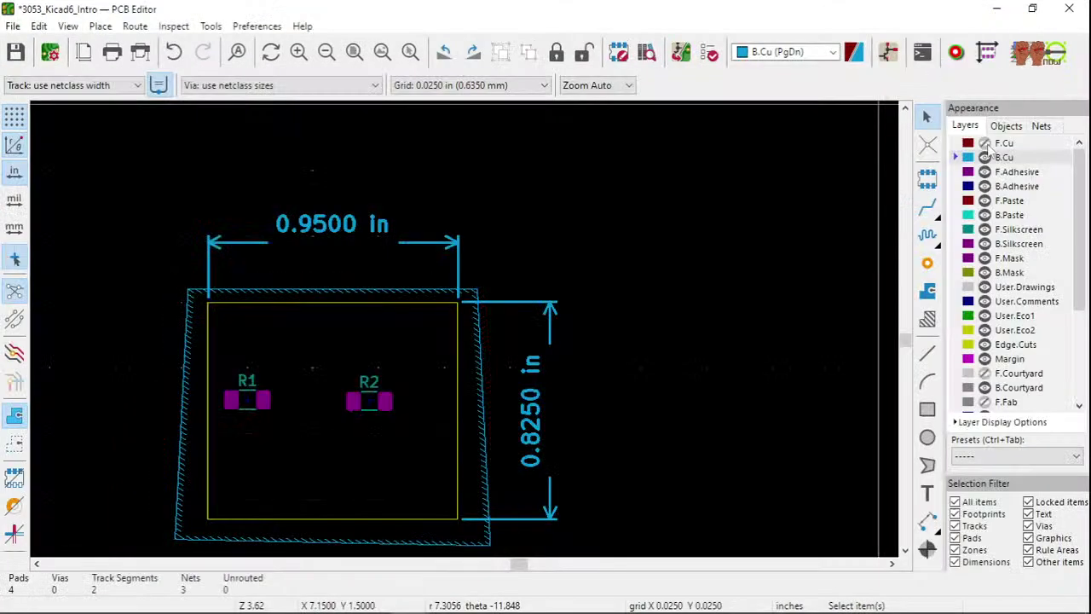
# - Show the F.Cu layer, and toggle the B.Cu layer off and back on
pyautogui.click(984, 143)
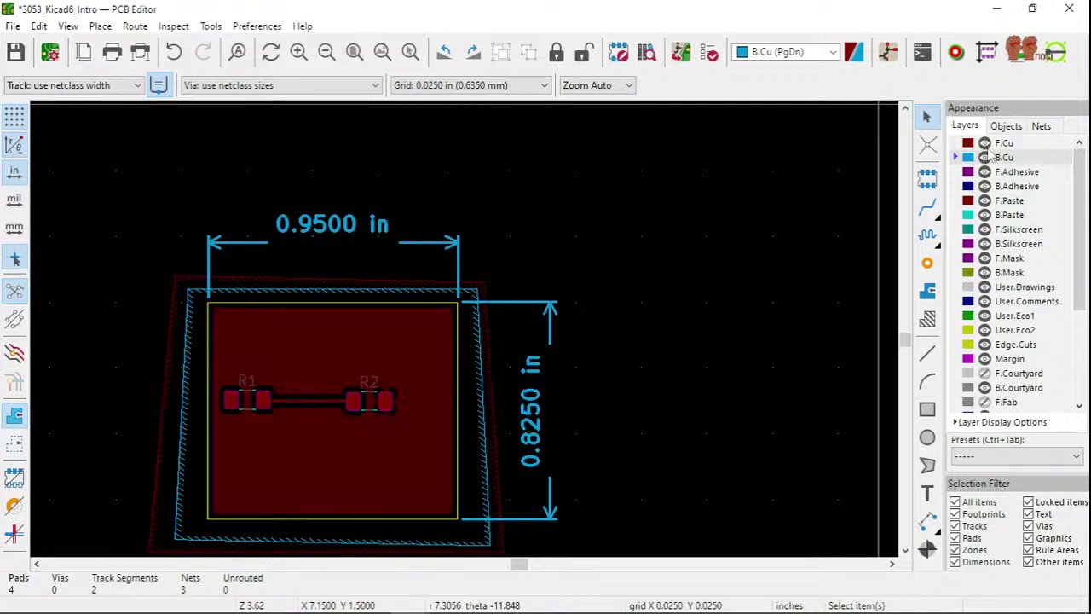
pyautogui.click(984, 157)
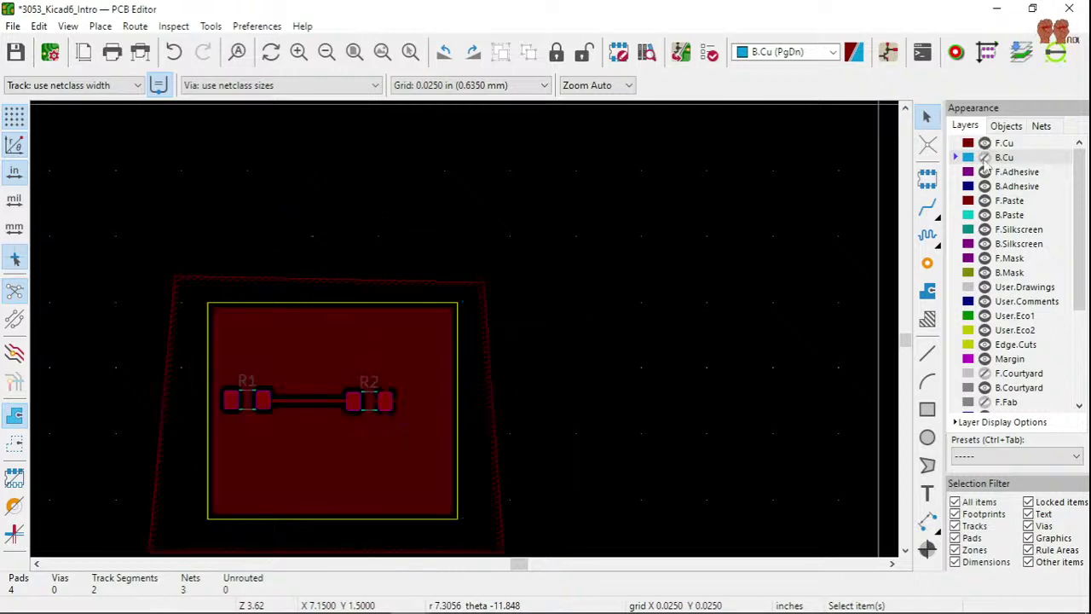
pyautogui.click(984, 157)
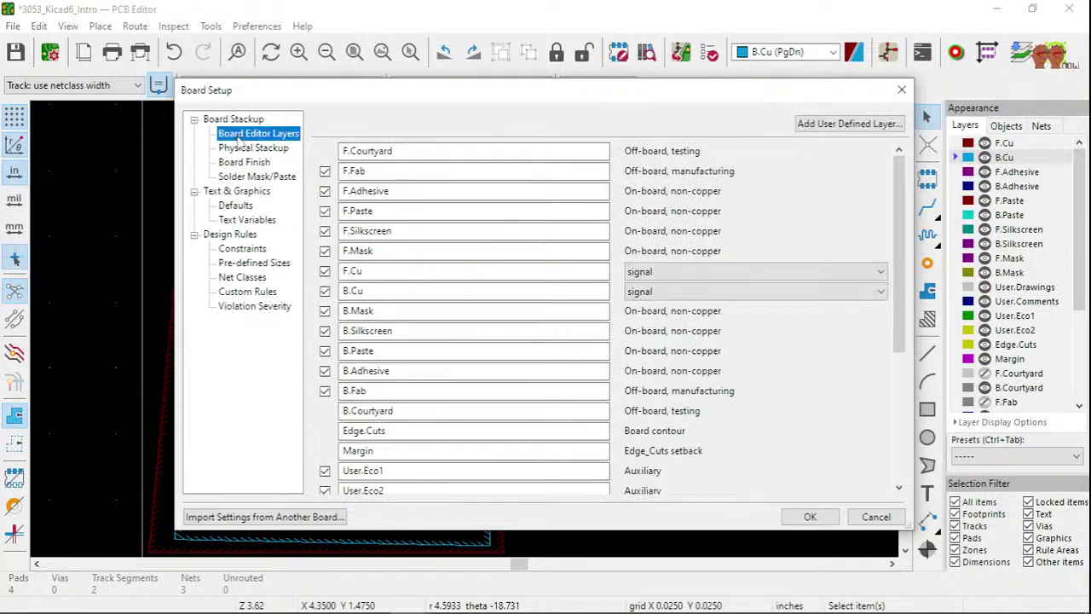
# - Check the physical stackup, and set the board's copper finish to HAL lead-free and its edge card connectors to "Yes, bevelled"
pyautogui.click(246, 149)
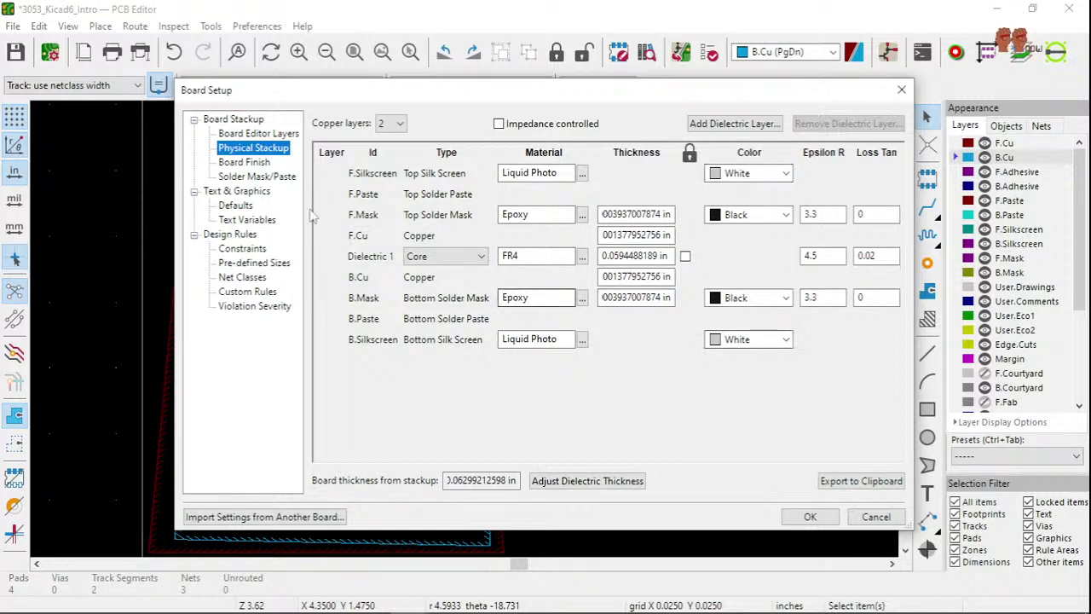
pyautogui.click(244, 164)
pyautogui.click(495, 187)
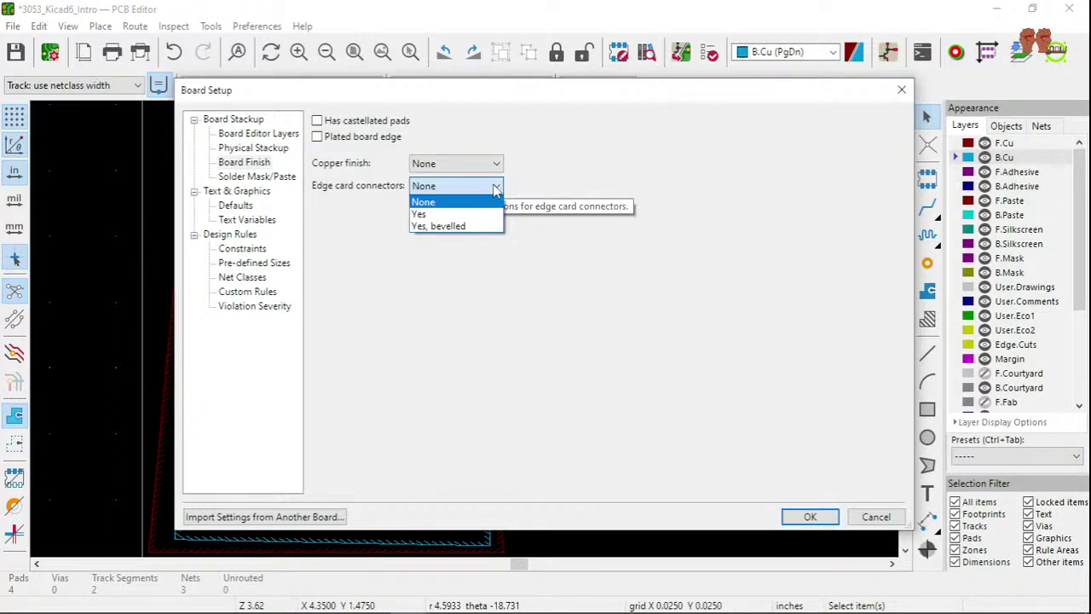
pyautogui.click(499, 166)
pyautogui.click(499, 166)
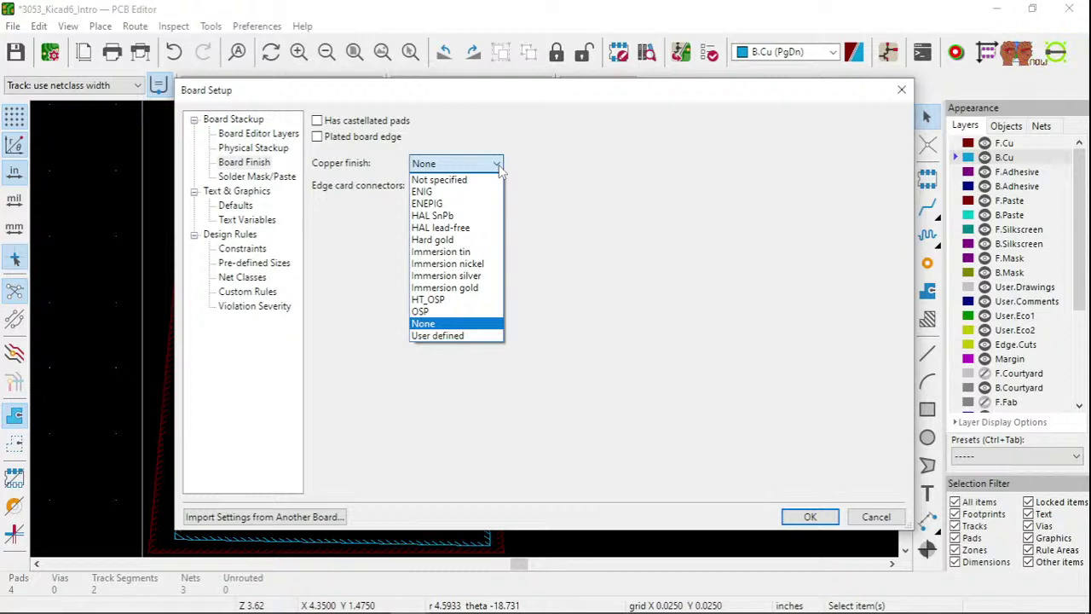
pyautogui.click(484, 229)
pyautogui.click(477, 186)
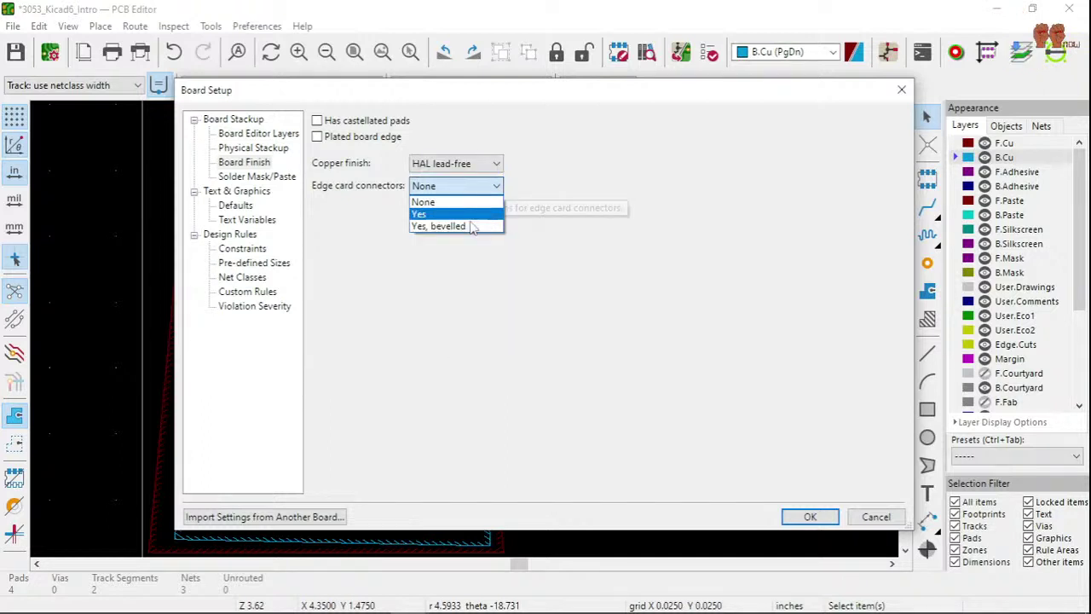
pyautogui.click(471, 227)
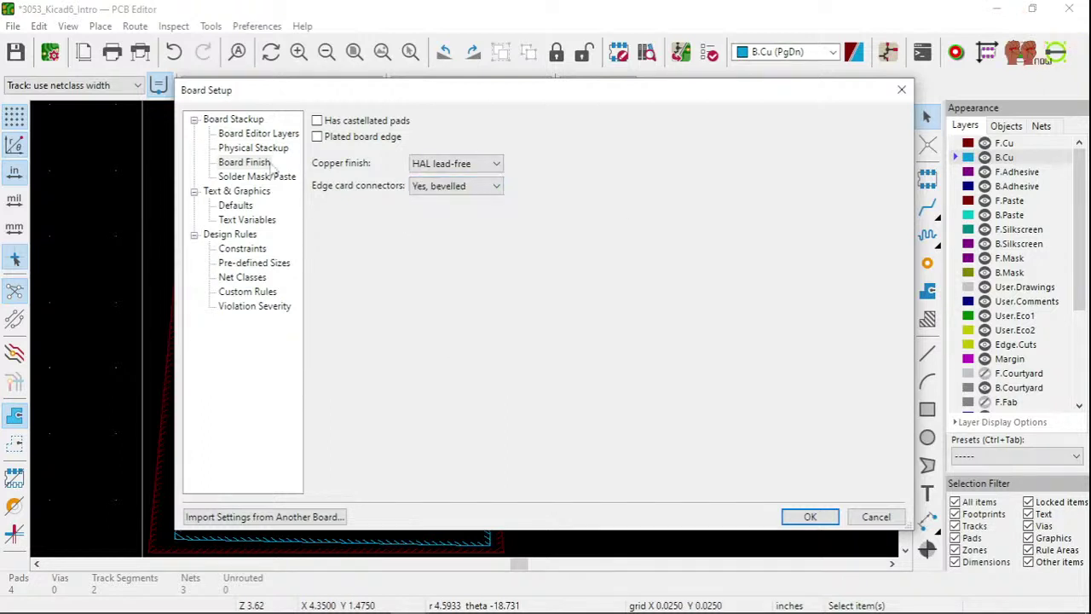
# - Accept the board setup after checking the physical stackup and solder mask/paste settings, and switch the units to mils
pyautogui.click(263, 150)
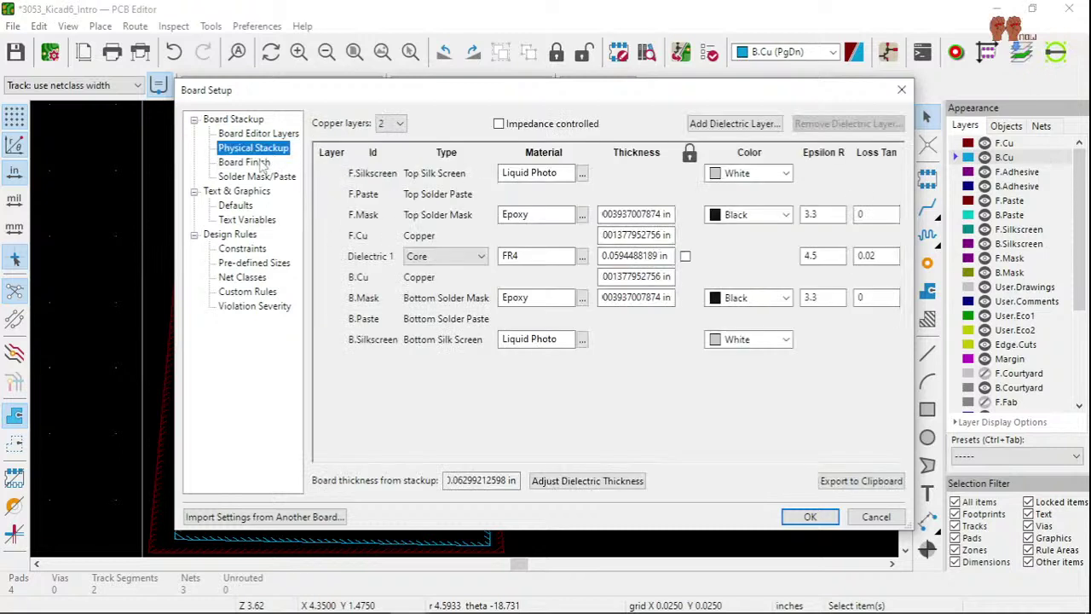
pyautogui.click(257, 177)
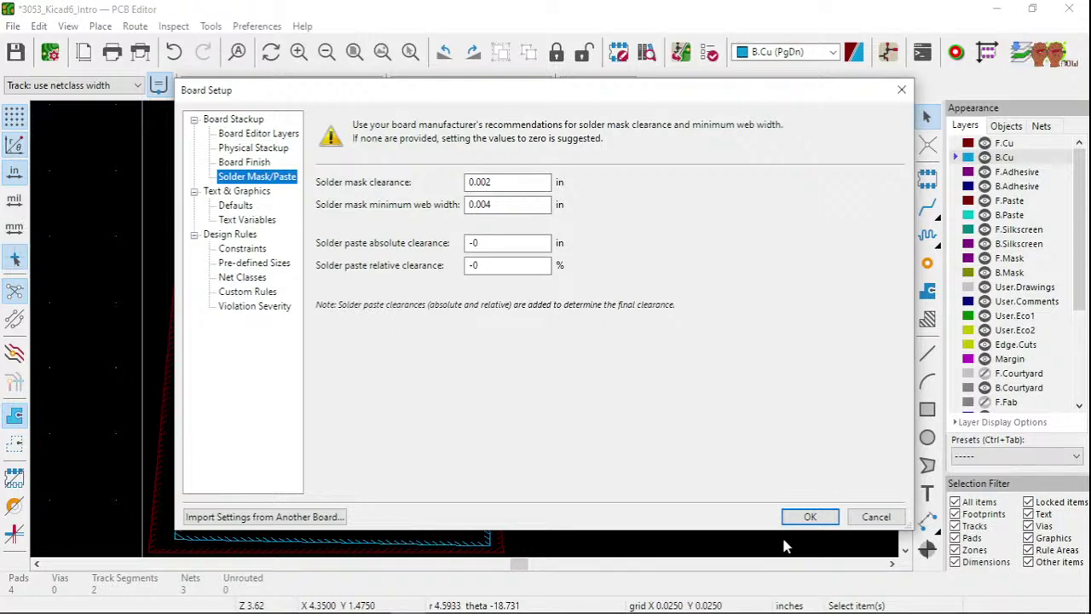
pyautogui.click(808, 517)
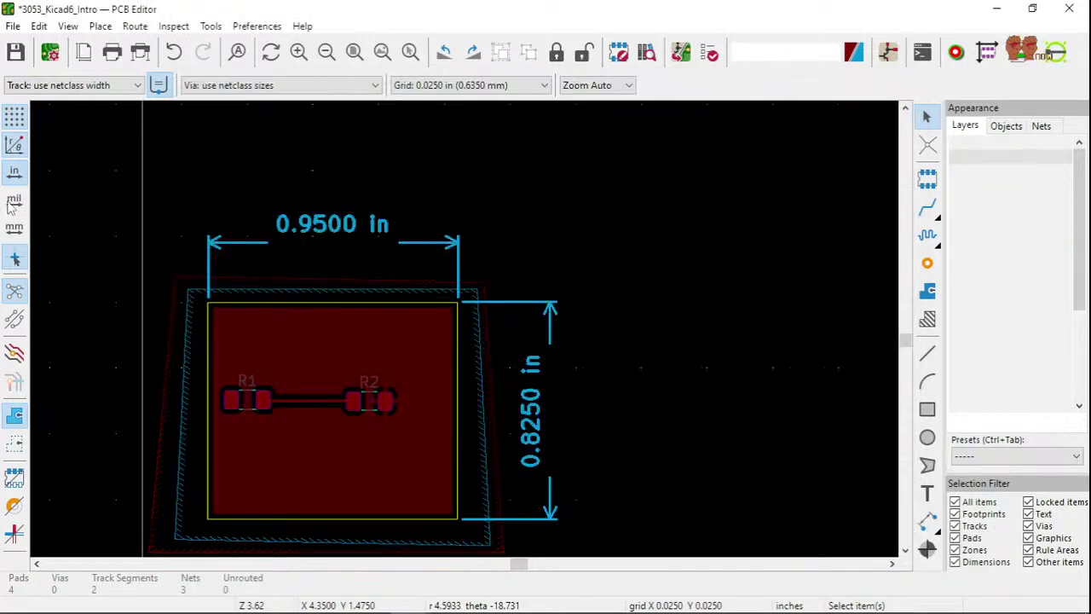
pyautogui.click(14, 200)
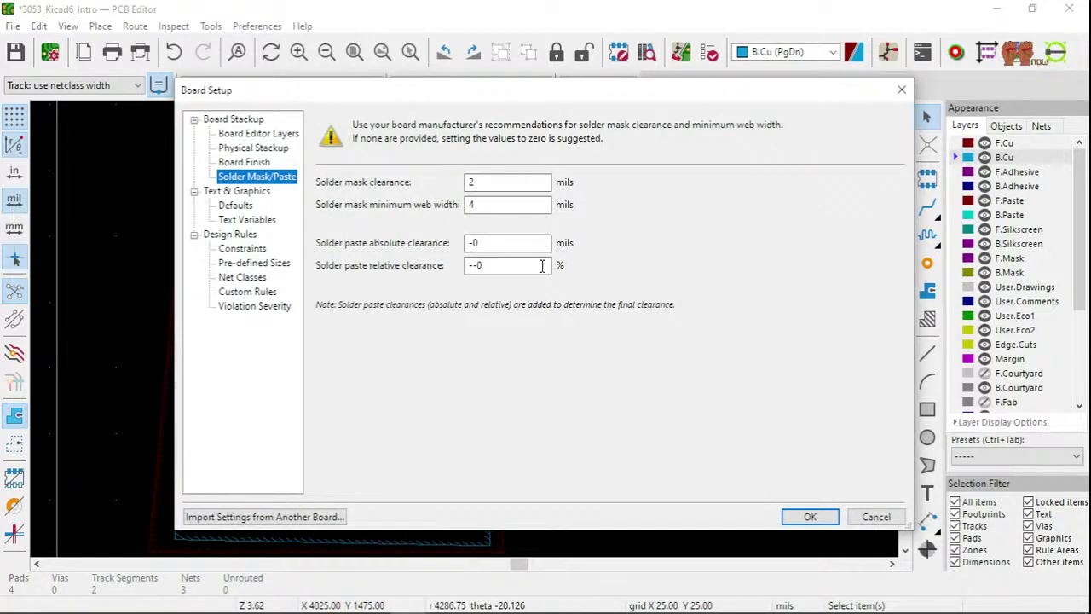
# - Review the board setup's text and graphics defaults and text variables, and bring up the design rule constraints
pyautogui.click(267, 205)
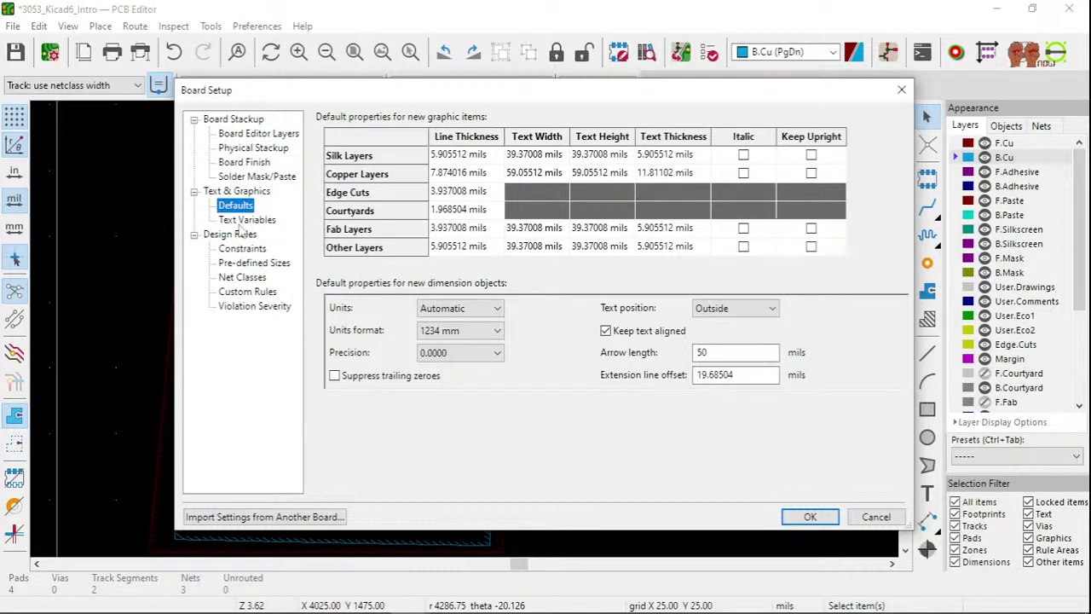
pyautogui.click(247, 220)
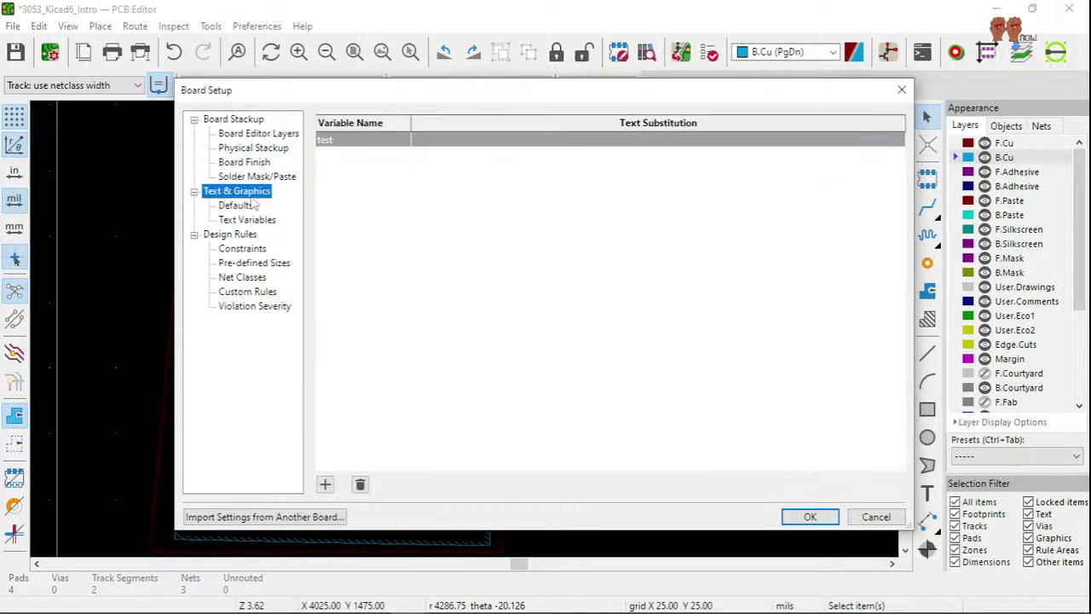
pyautogui.click(243, 206)
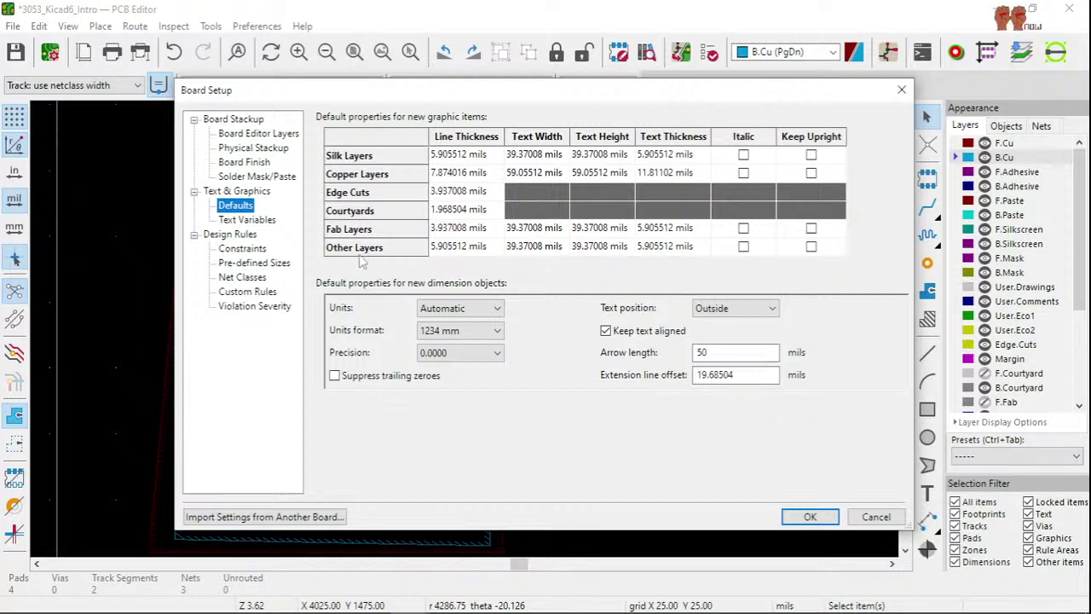
pyautogui.click(246, 220)
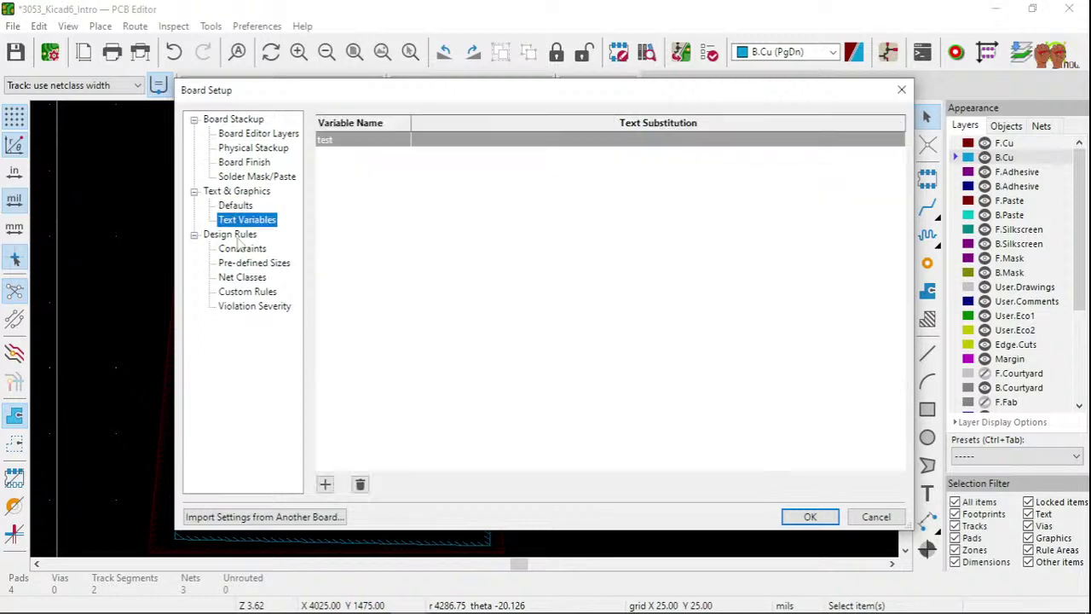
pyautogui.click(242, 248)
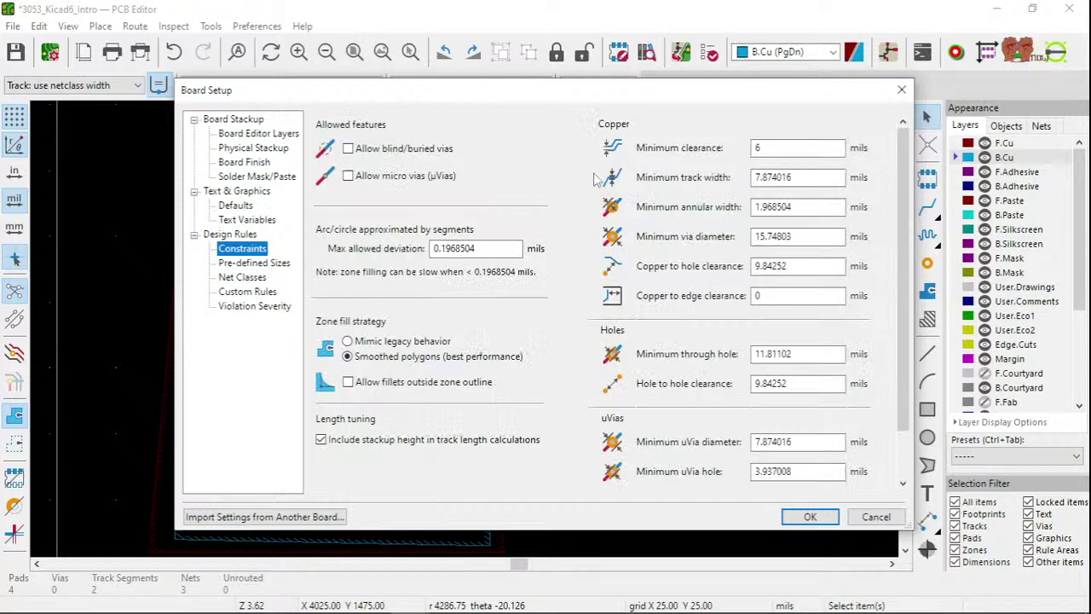
# - Try a minimum copper clearance of 7 mils in the constraints, and return it to 6 mils
pyautogui.click(774, 150)
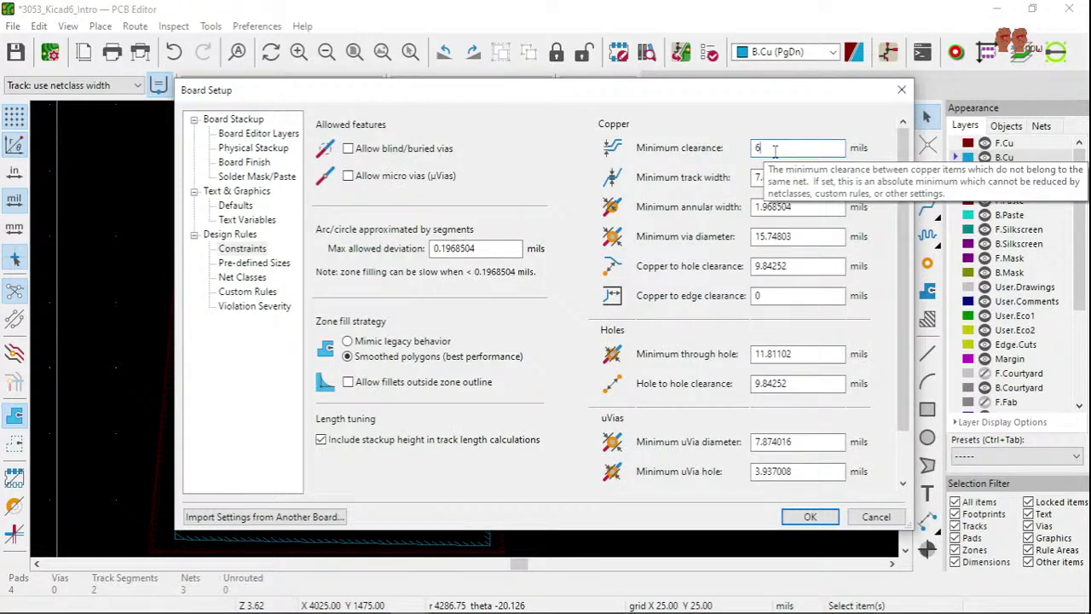
pyautogui.press('BackSpace')
pyautogui.write('7')
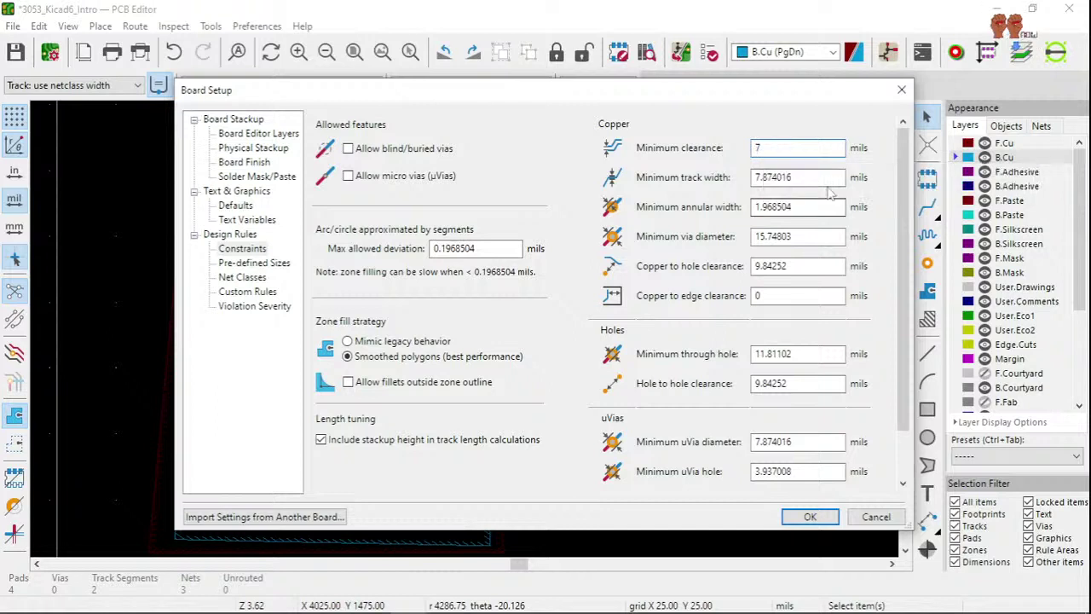
pyautogui.moveTo(784, 152); pyautogui.dragTo(695, 170)
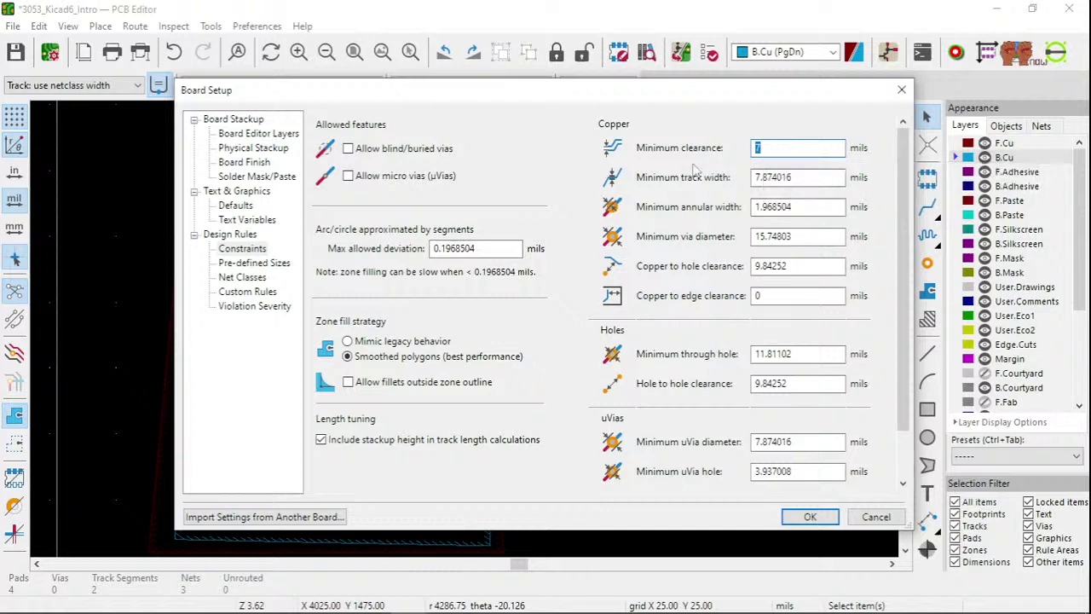
pyautogui.write('6')
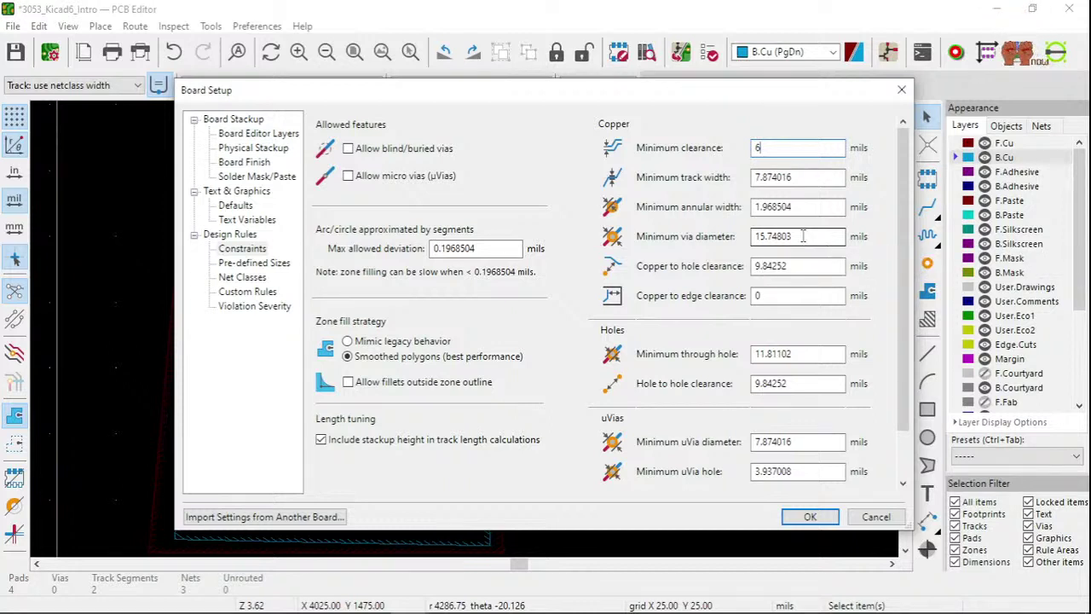
# - Set the copper to edge clearance constraint to 15 mils
pyautogui.click(802, 236)
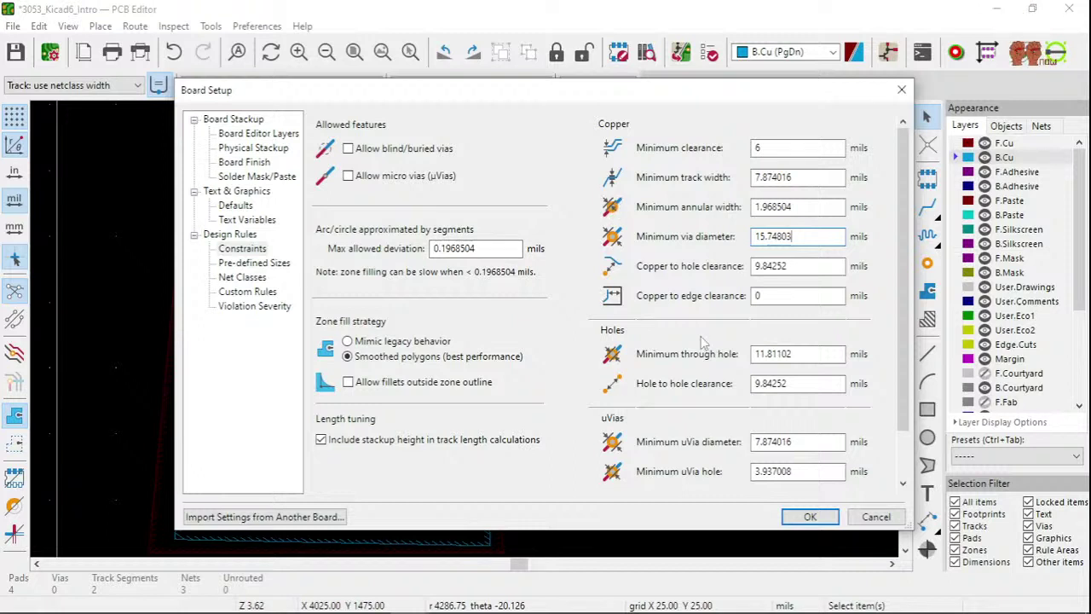
pyautogui.doubleClick(803, 295)
pyautogui.write('15')
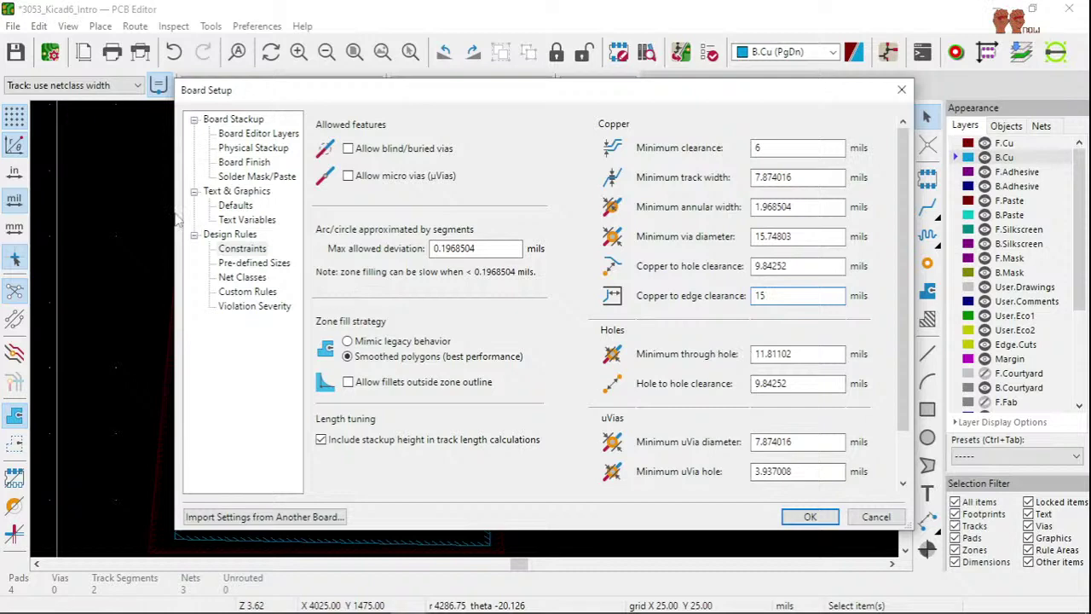
# - Review the graphics defaults, constraints, pre-defined track and via sizes, and net classes in the board setup
pyautogui.click(249, 206)
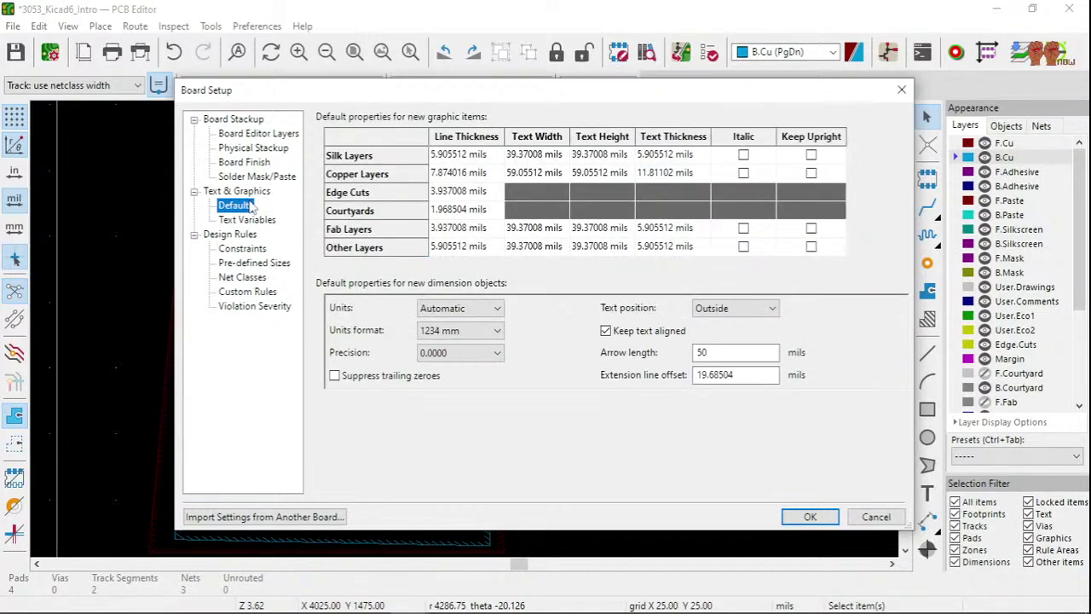
pyautogui.click(244, 248)
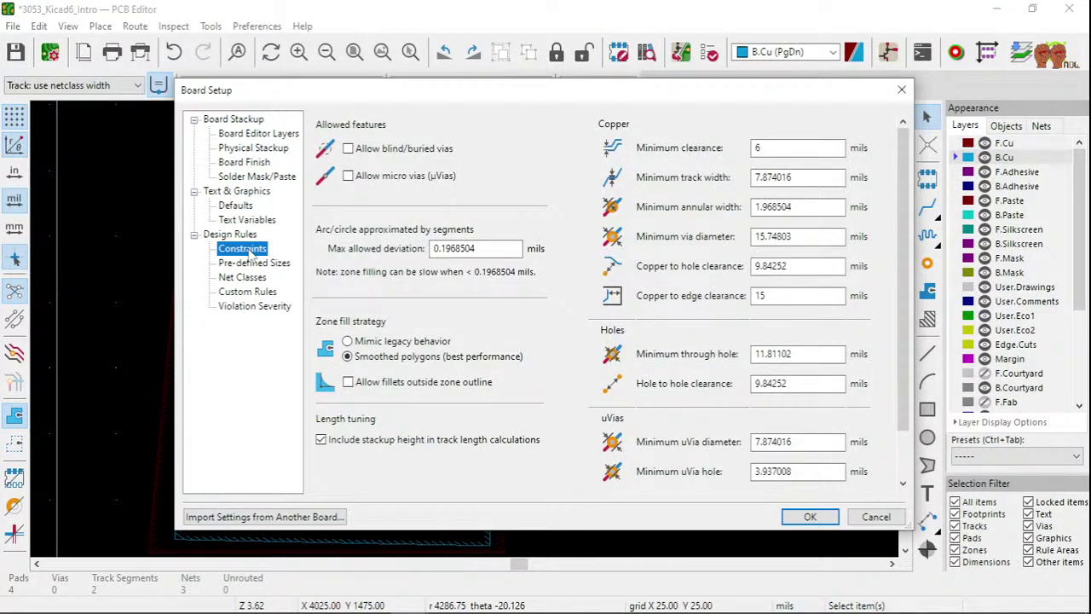
pyautogui.click(253, 263)
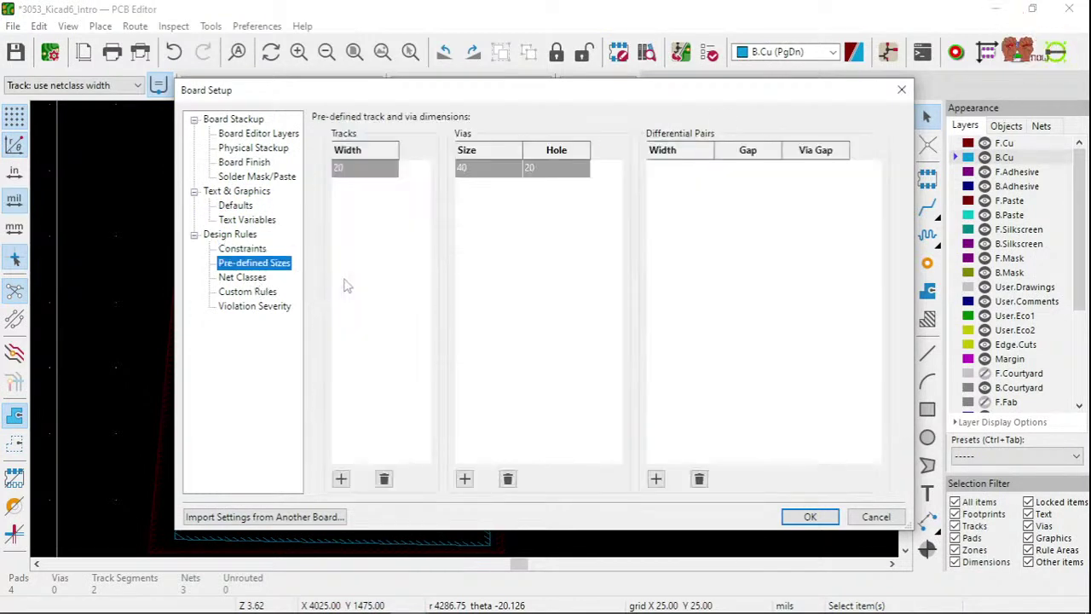
pyautogui.click(243, 277)
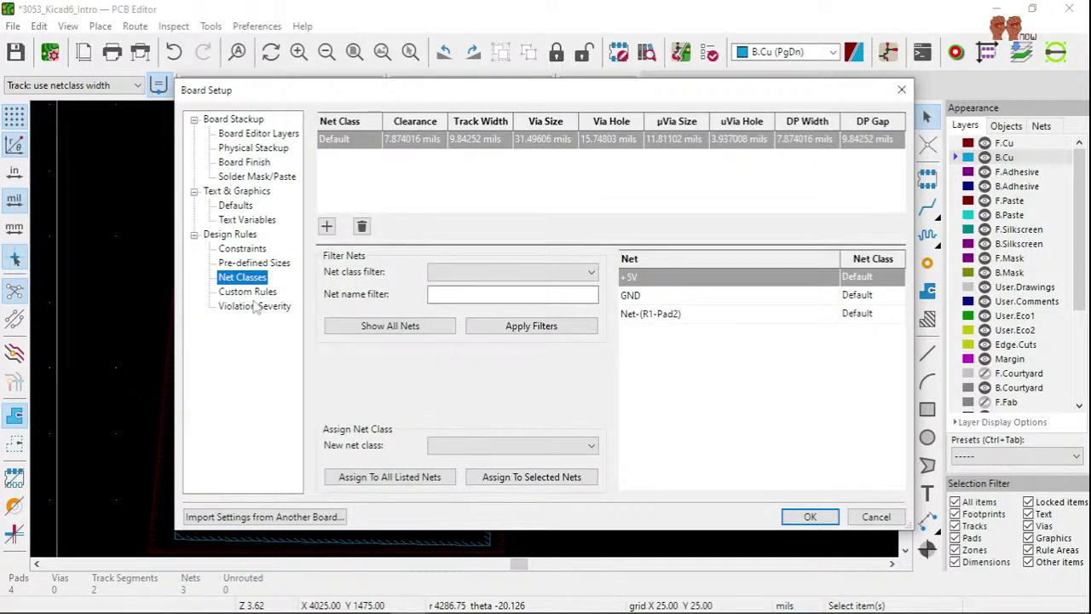
# - Open the syntax help for custom DRC rules and read through its clauses, constraint types, item types, examples and notes
pyautogui.click(247, 292)
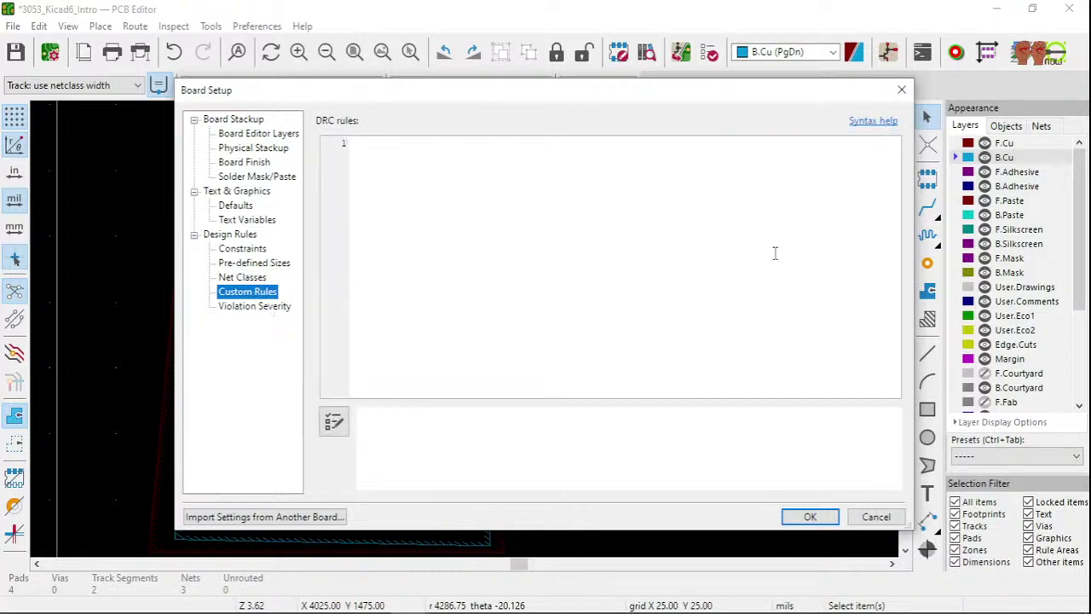
pyautogui.click(865, 121)
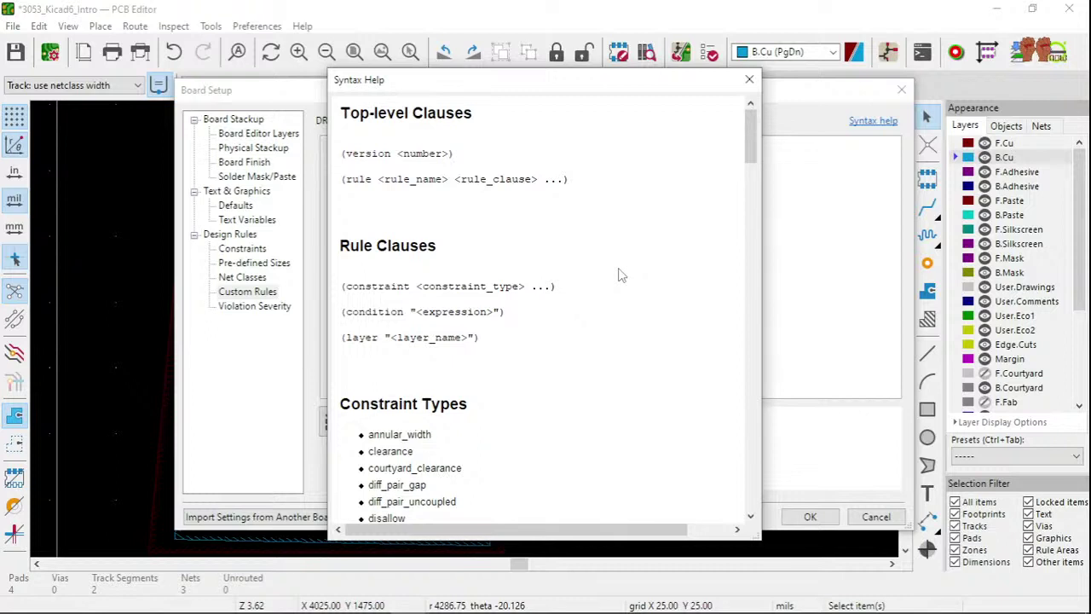
pyautogui.scroll(-3, 620, 275)
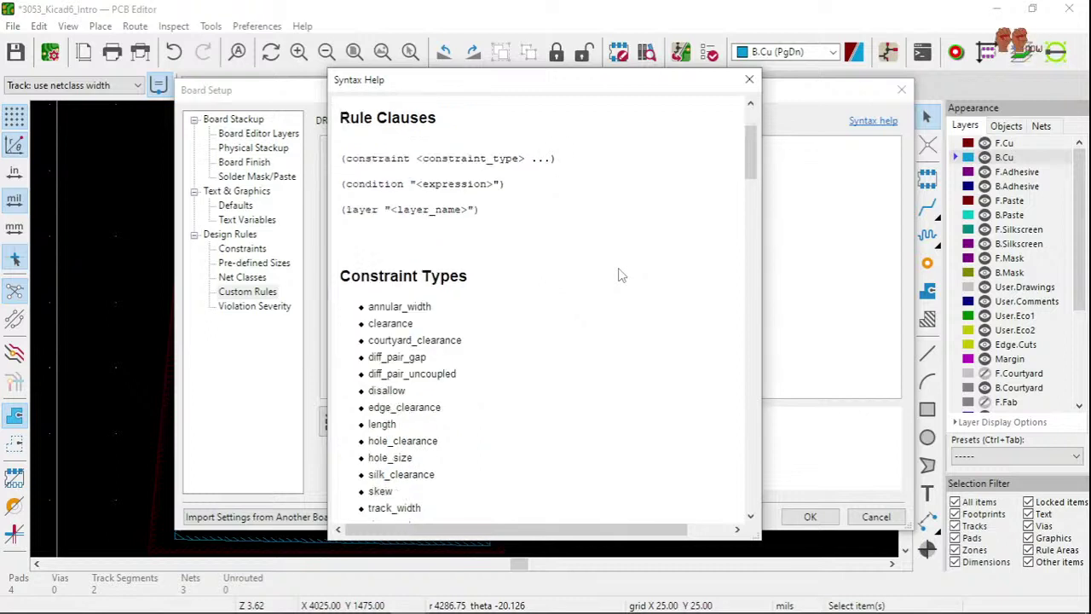
pyautogui.scroll(-3, 621, 275)
pyautogui.scroll(-3, 621, 275)
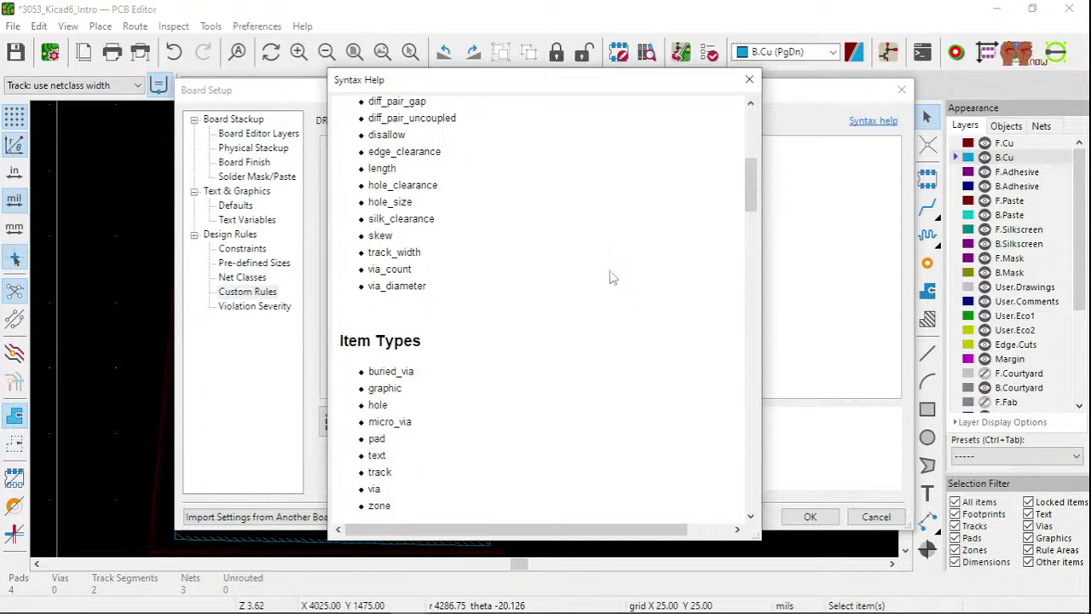
pyautogui.scroll(-9, 611, 276)
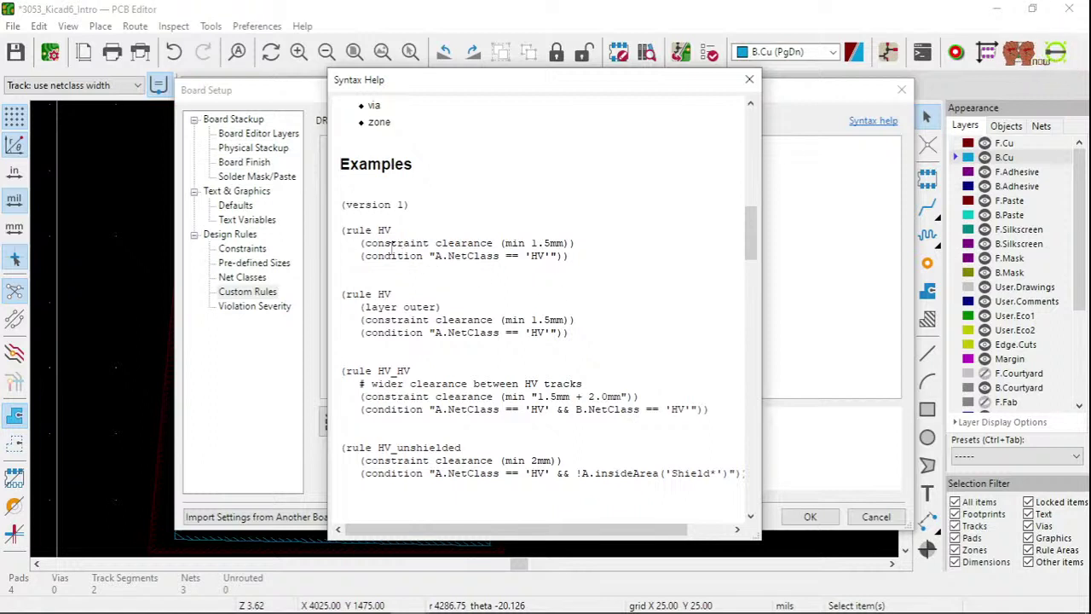
pyautogui.scroll(-3, 507, 263)
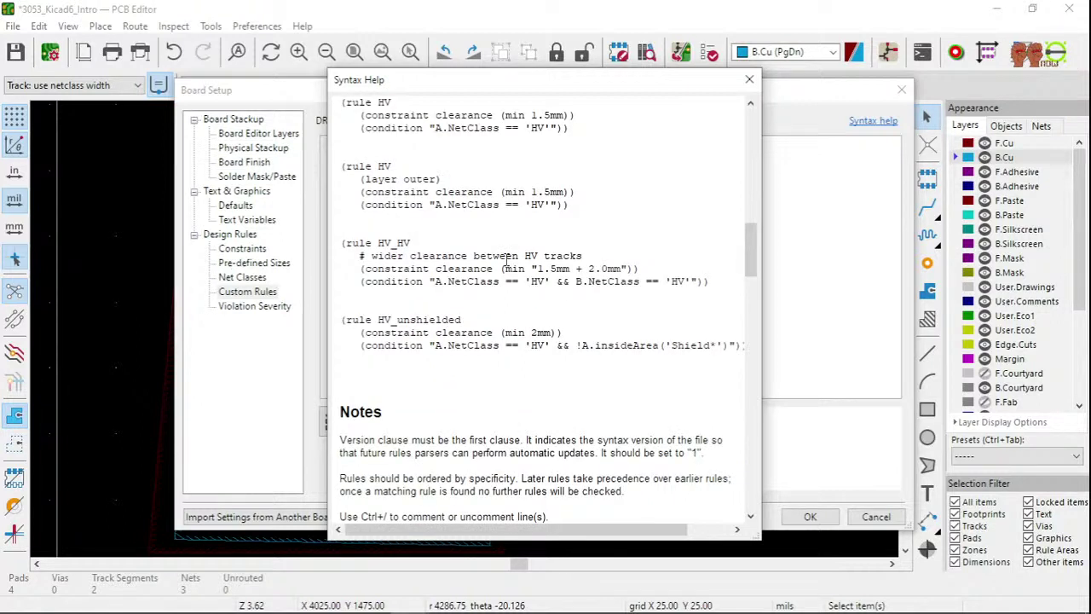
pyautogui.scroll(-3, 506, 261)
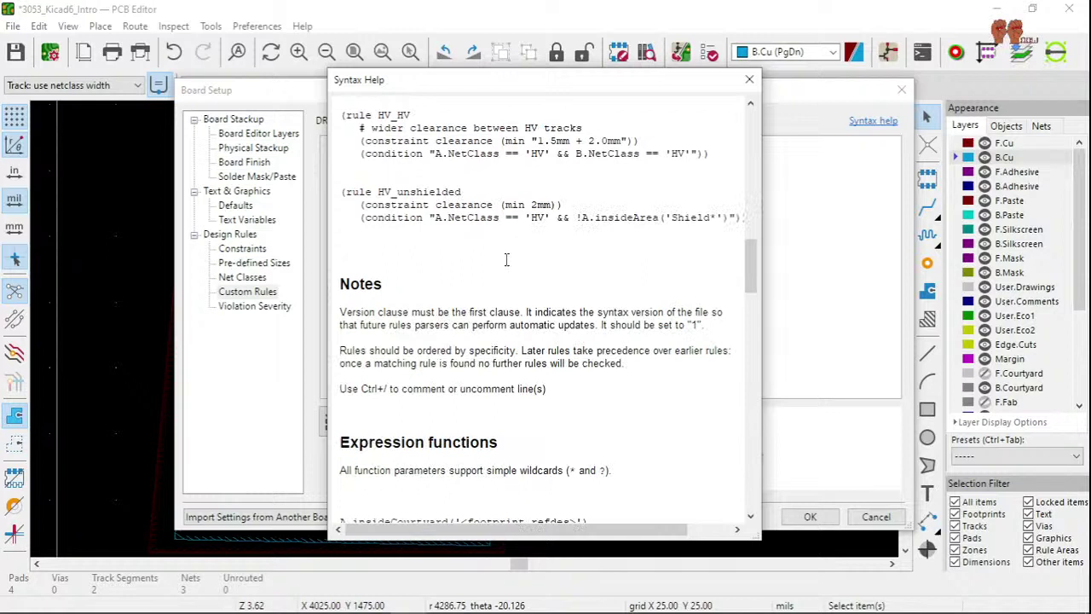
pyautogui.scroll(3, 506, 260)
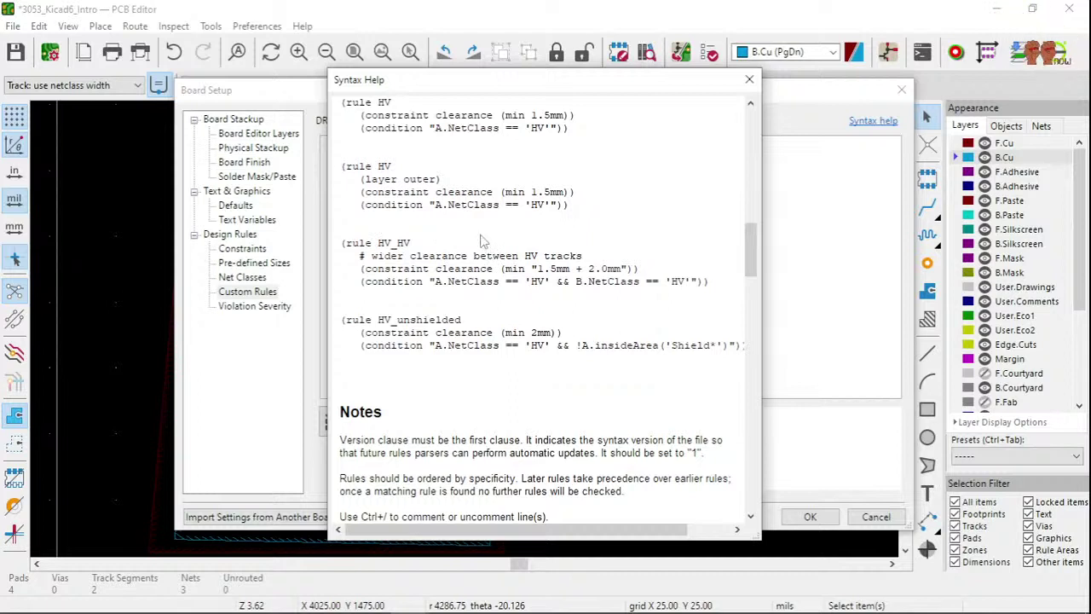
# - Read the expression functions and the additional examples in the syntax help, examining the "copper keepout" rule closely
pyautogui.scroll(-6, 481, 241)
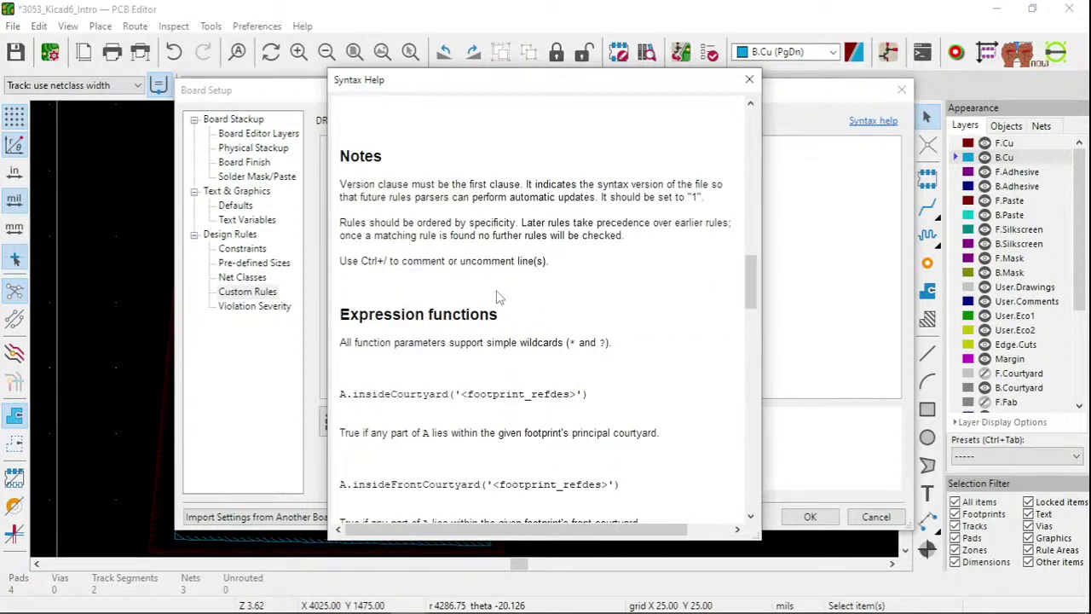
pyautogui.scroll(-15, 498, 295)
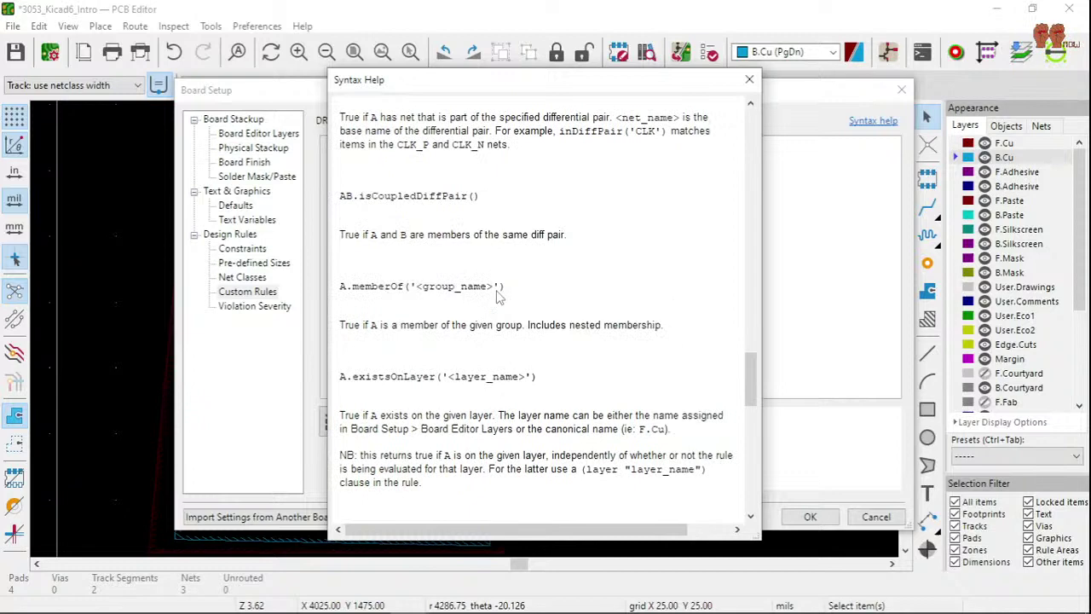
pyautogui.scroll(-5, 498, 296)
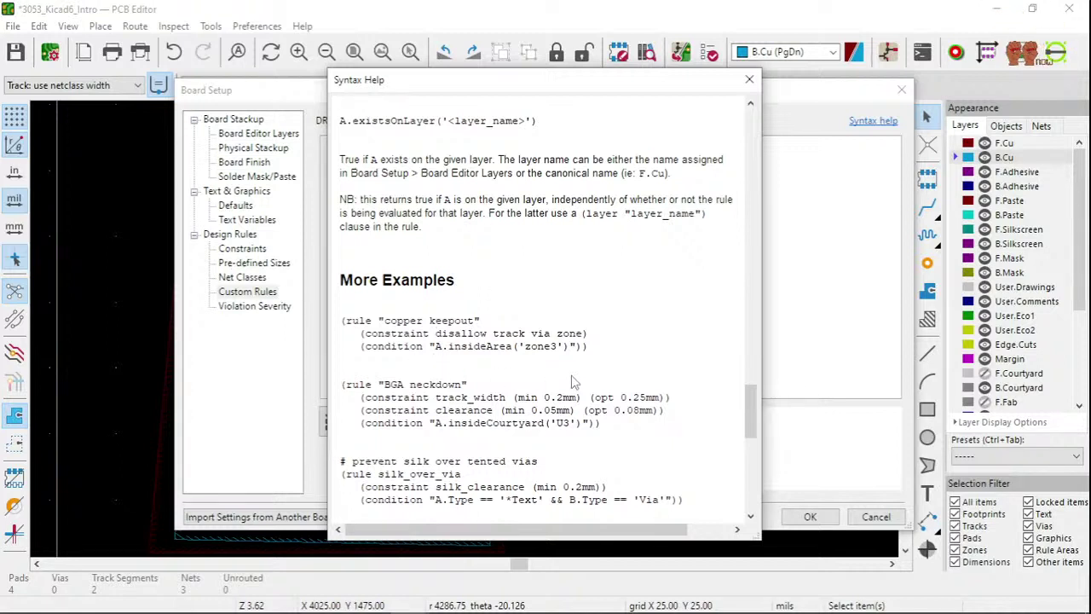
pyautogui.scroll(-3, 573, 381)
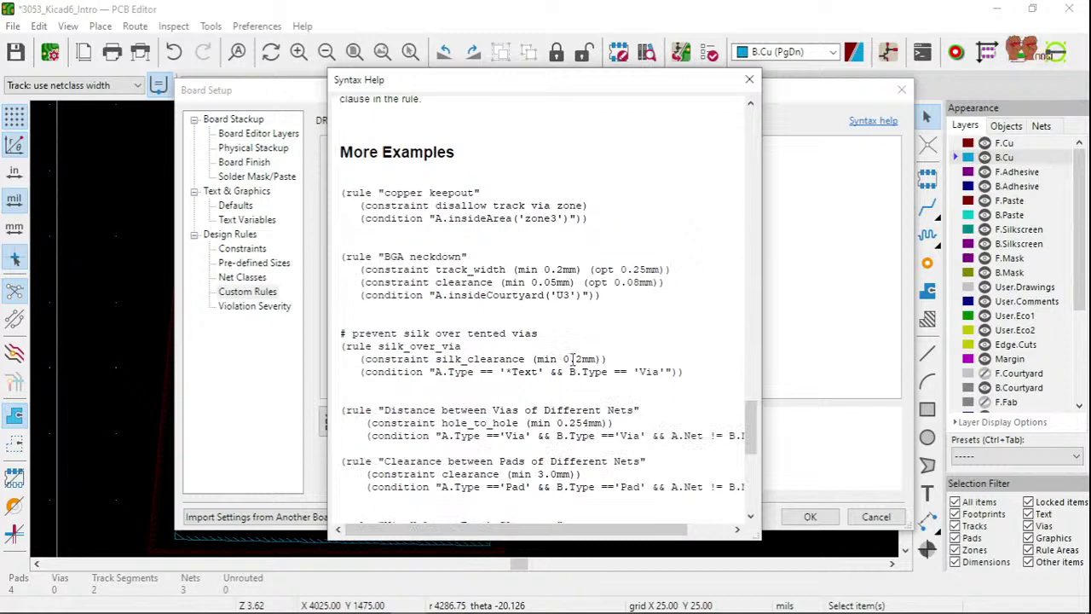
pyautogui.moveTo(600, 223); pyautogui.dragTo(464, 208)
pyautogui.click(612, 219)
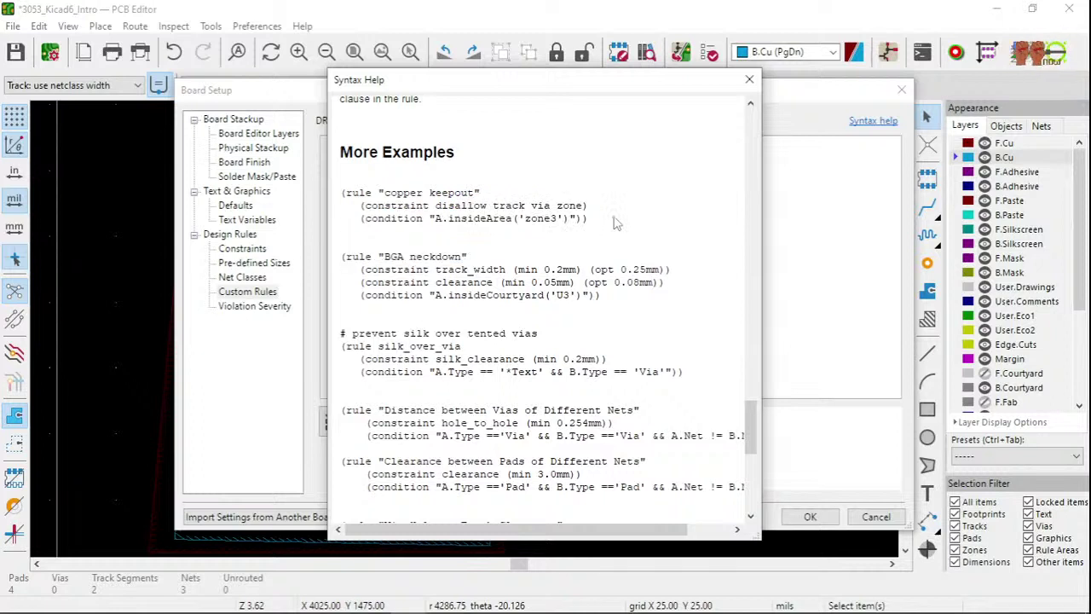
pyautogui.moveTo(608, 219); pyautogui.dragTo(341, 191)
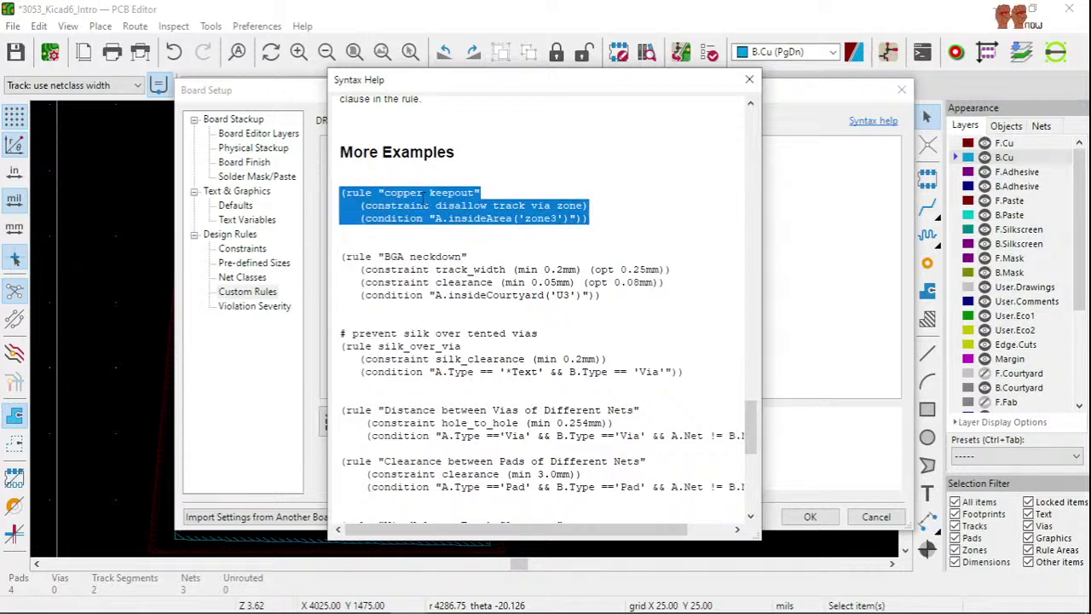
pyautogui.click(503, 207)
pyautogui.moveTo(616, 235); pyautogui.dragTo(370, 206)
pyautogui.click(548, 213)
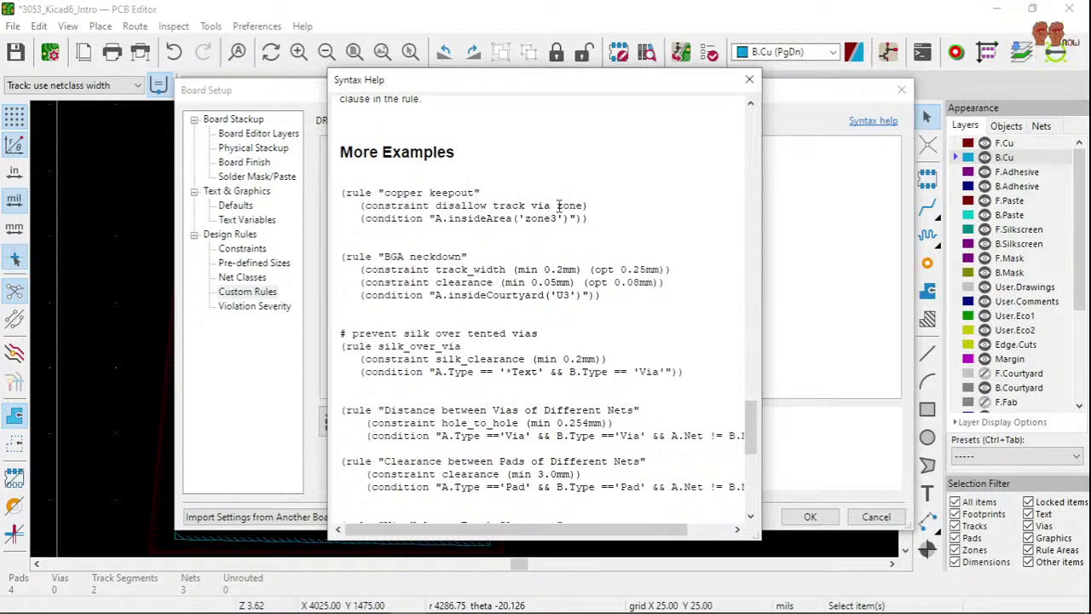
# - Copy the "copper keepout" example rule from the syntax help and paste it into the custom DRC rules
pyautogui.moveTo(478, 257); pyautogui.dragTo(348, 189)
pyautogui.hotkey('ctrl', 'c')
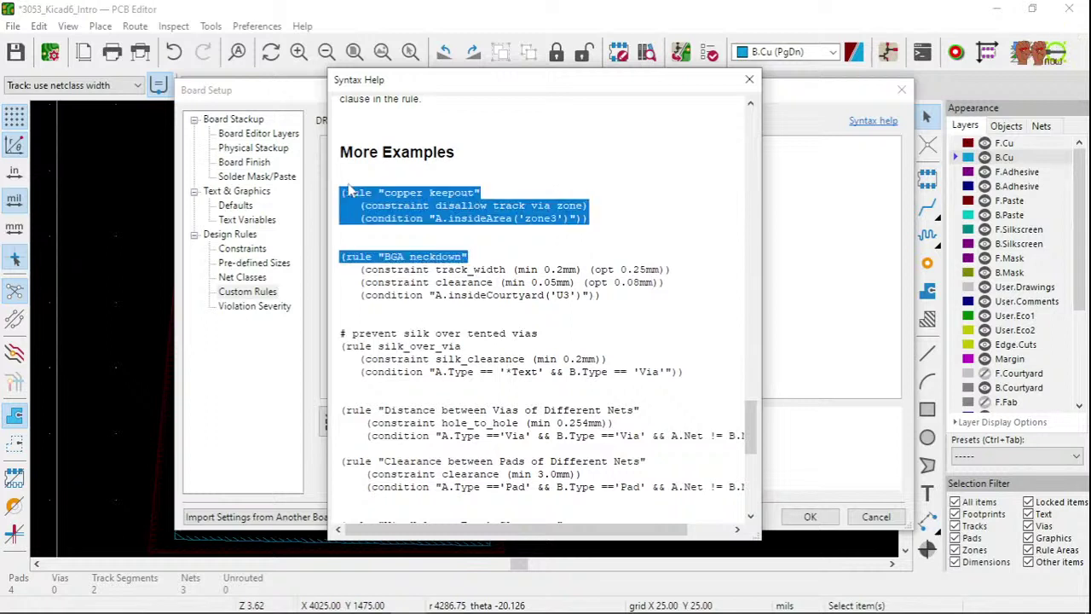
pyautogui.click(749, 79)
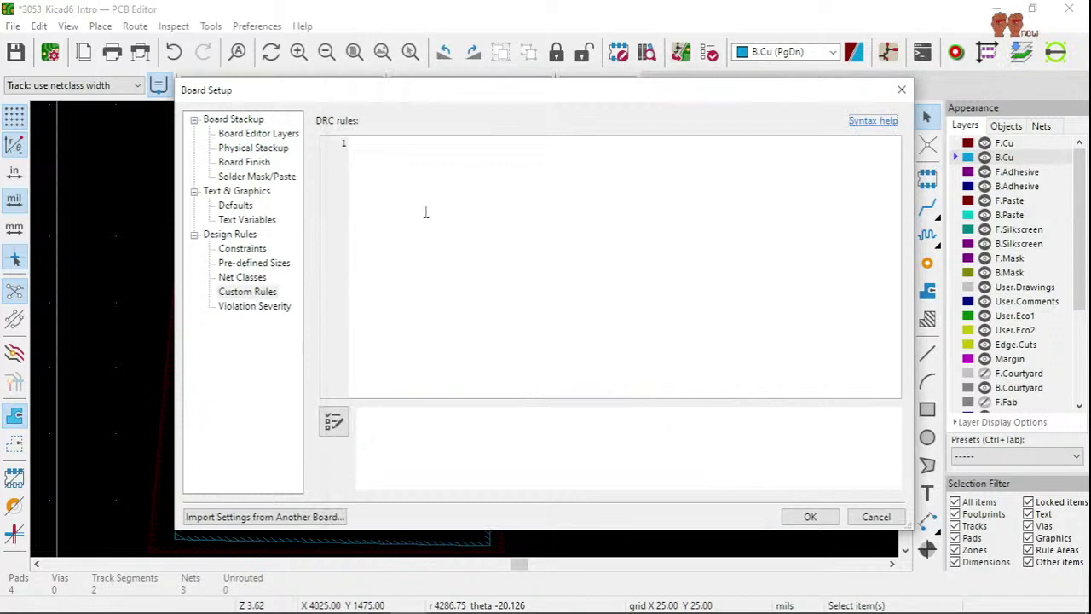
pyautogui.hotkey('ctrl', 'v')
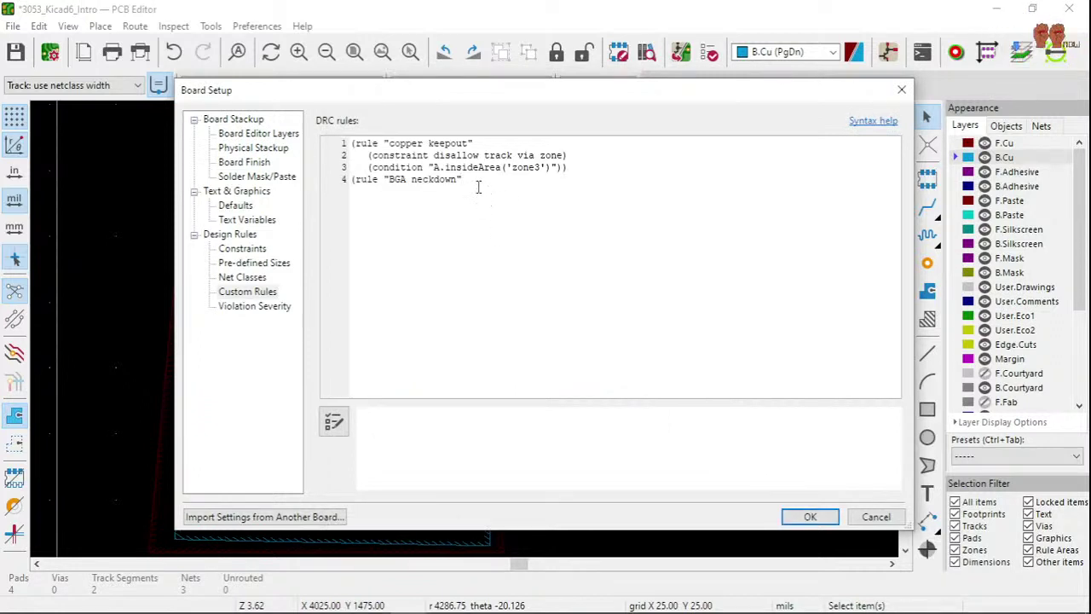
# - Delete the stray "BGA neckdown" rule line and its empty line, leaving only the "copper keepout" rule
pyautogui.moveTo(463, 180); pyautogui.dragTo(360, 167)
pyautogui.click(371, 189)
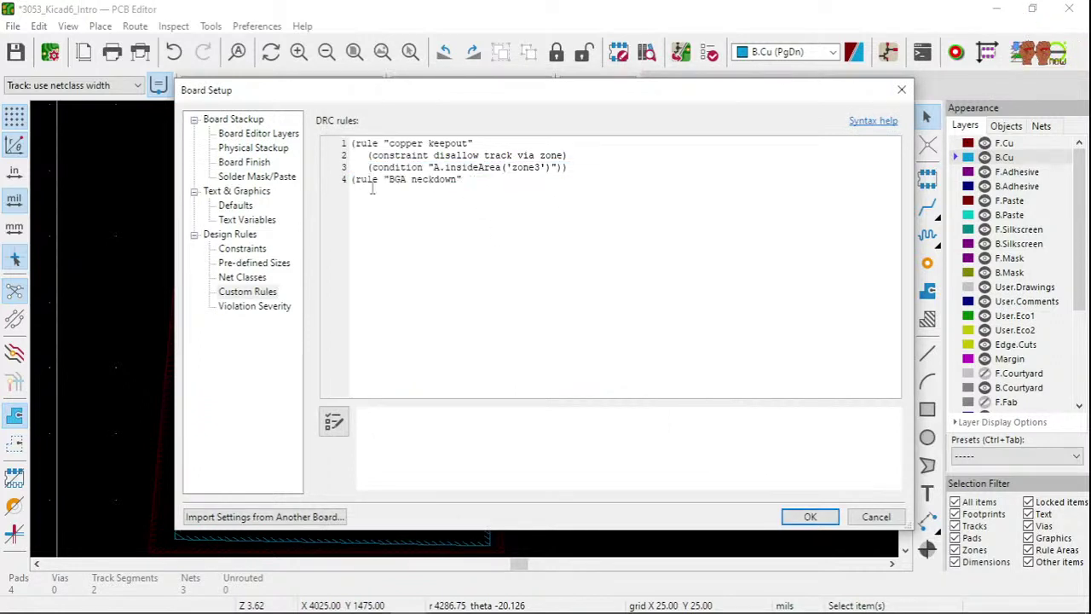
pyautogui.hotkey('shift', 'Home')
pyautogui.press('BackSpace')
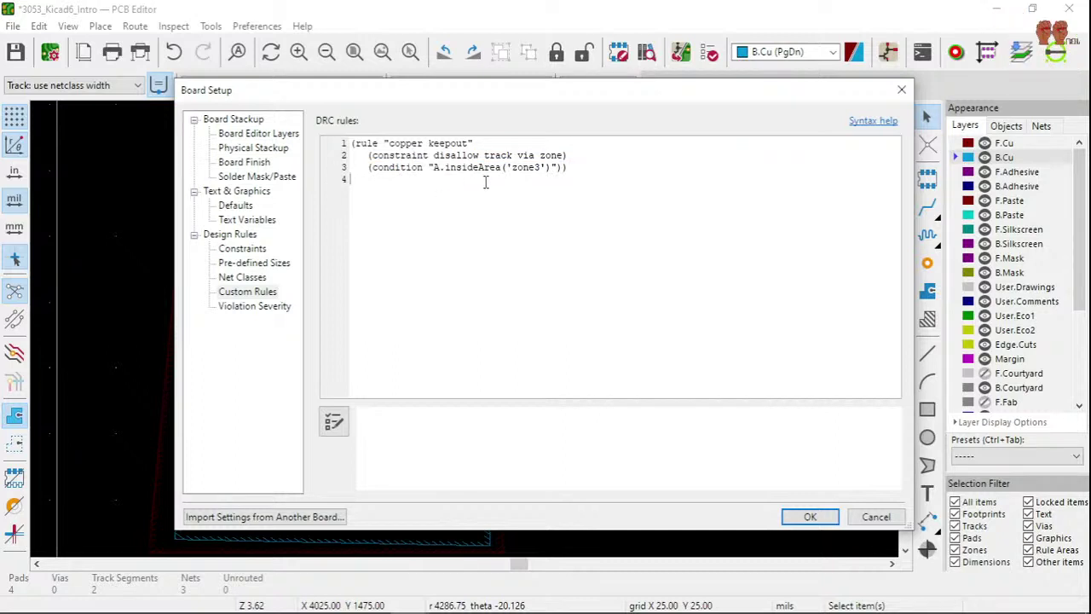
pyautogui.press('BackSpace')
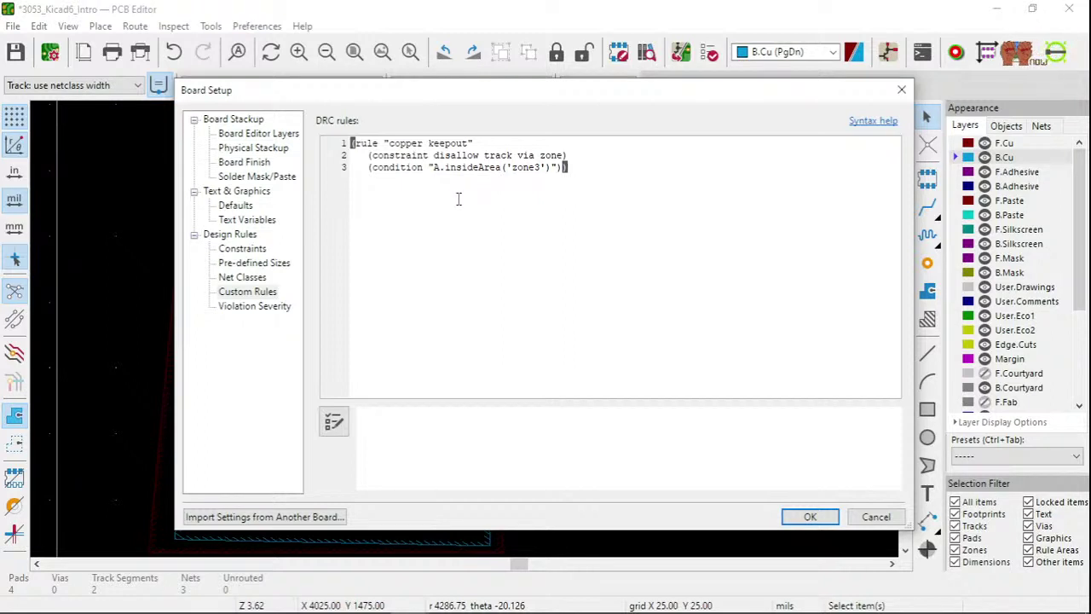
# - Reopen the syntax help and read the remaining rule examples through the differential pair clearance rules, closing the help when done
pyautogui.click(878, 123)
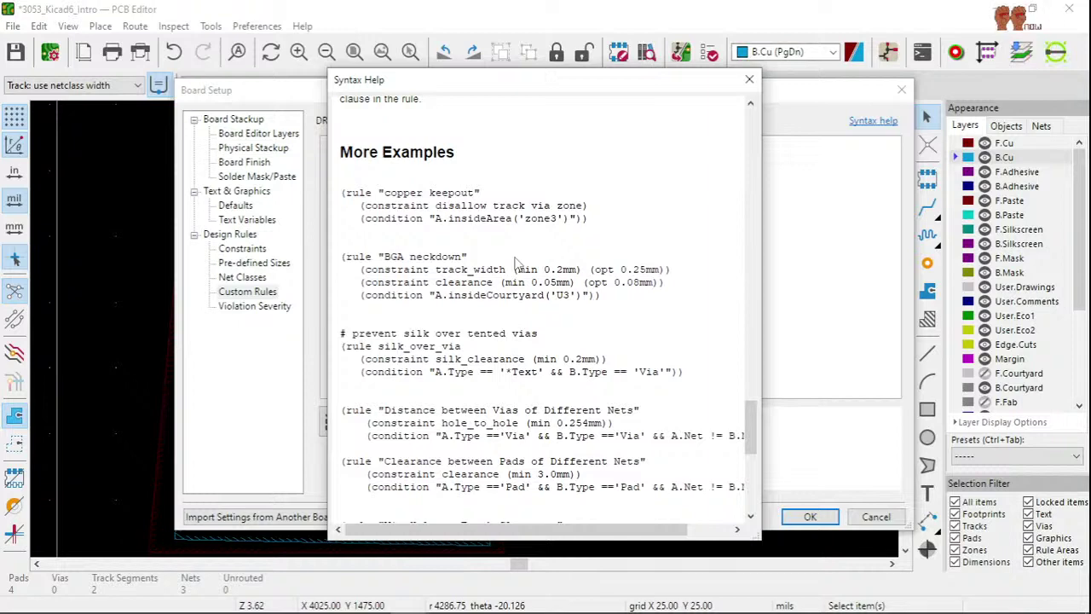
pyautogui.scroll(-3, 514, 262)
pyautogui.scroll(-2, 515, 262)
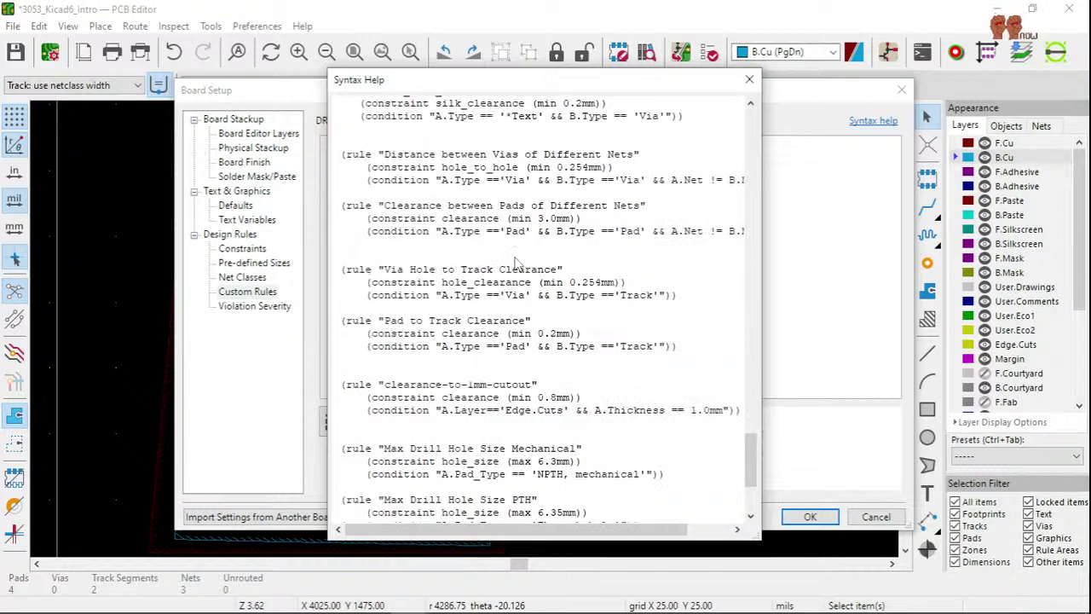
pyautogui.scroll(-3, 515, 262)
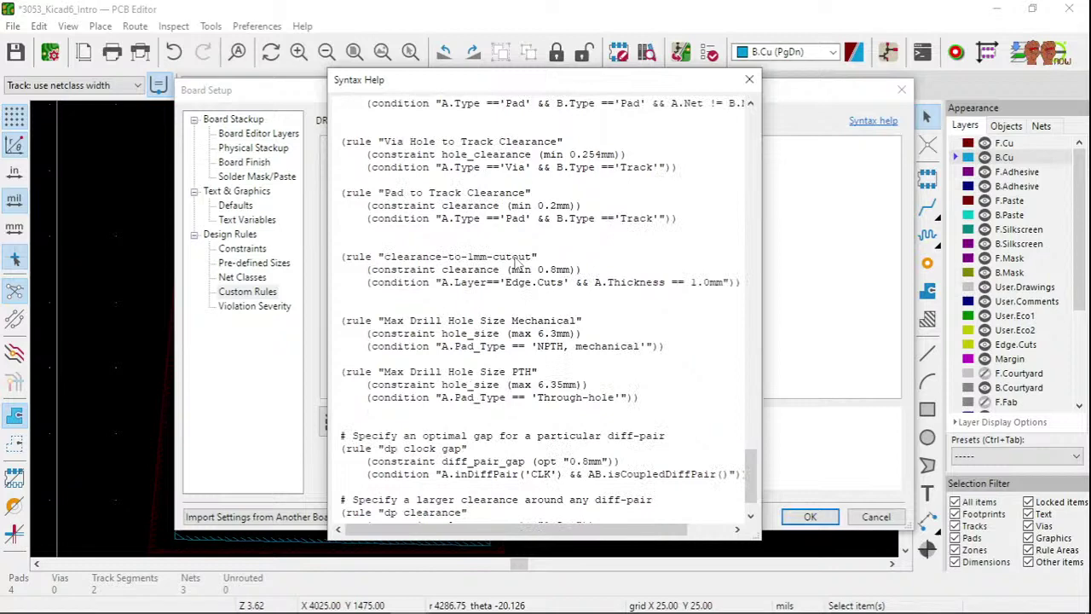
pyautogui.scroll(-1, 514, 263)
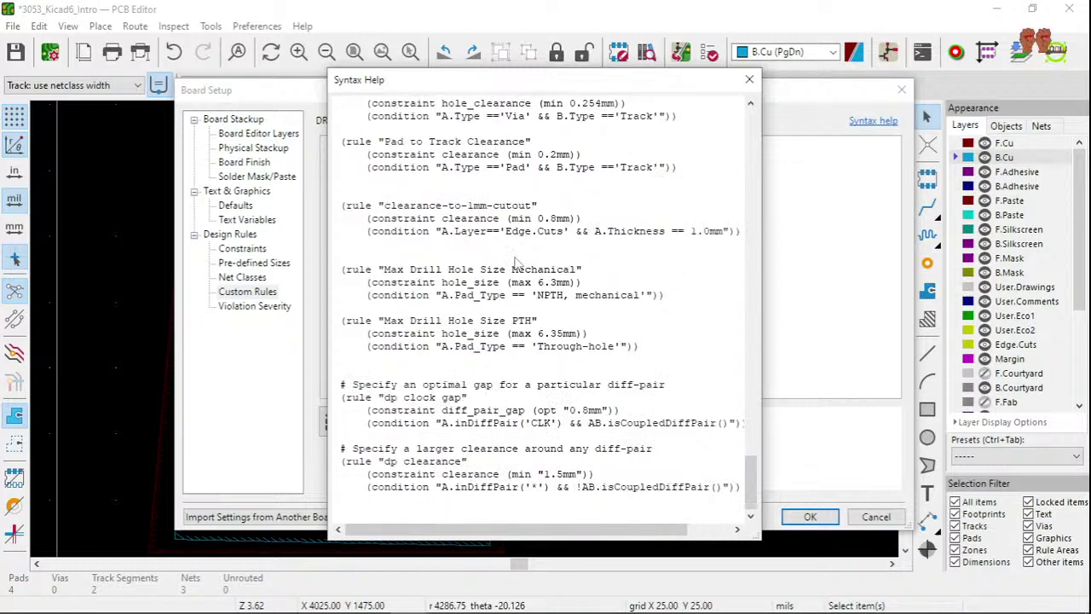
pyautogui.scroll(10, 515, 263)
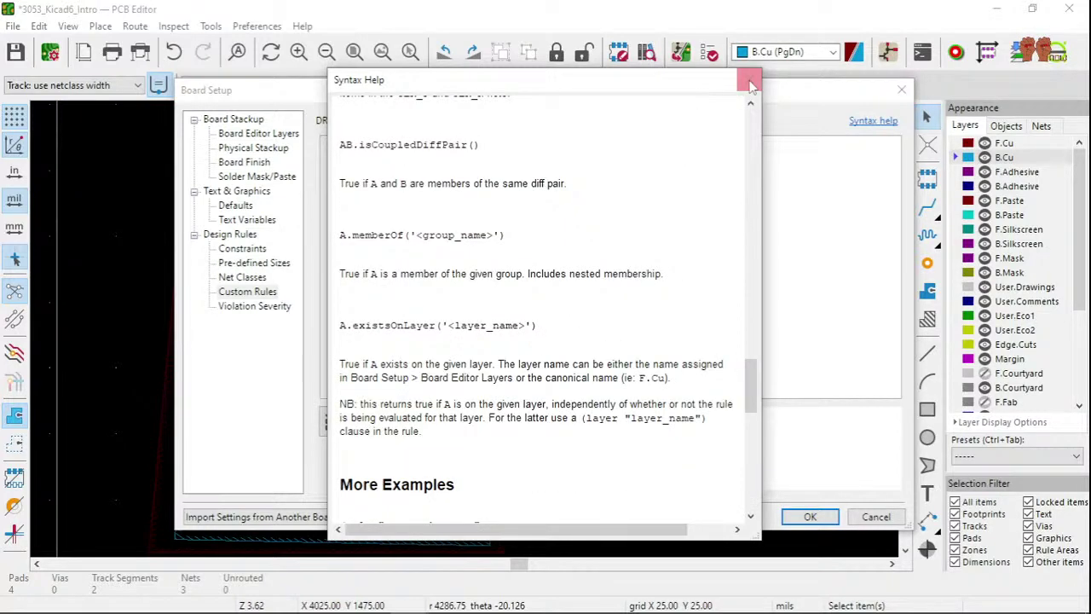
pyautogui.click(749, 82)
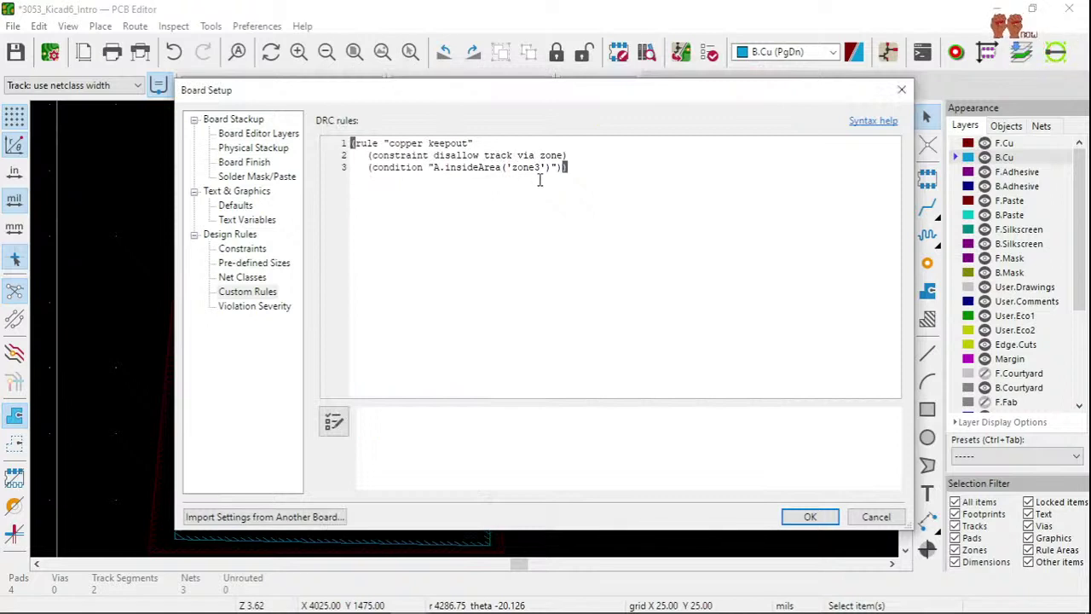
# - Revisit the board constraints and net classes, and return to the custom rules
pyautogui.click(242, 248)
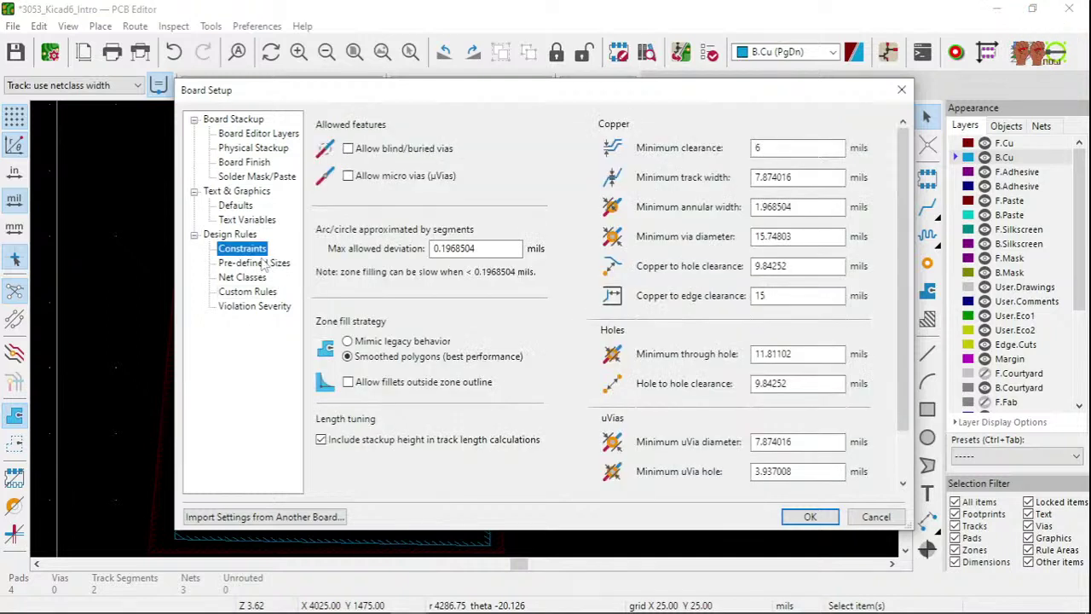
pyautogui.click(256, 277)
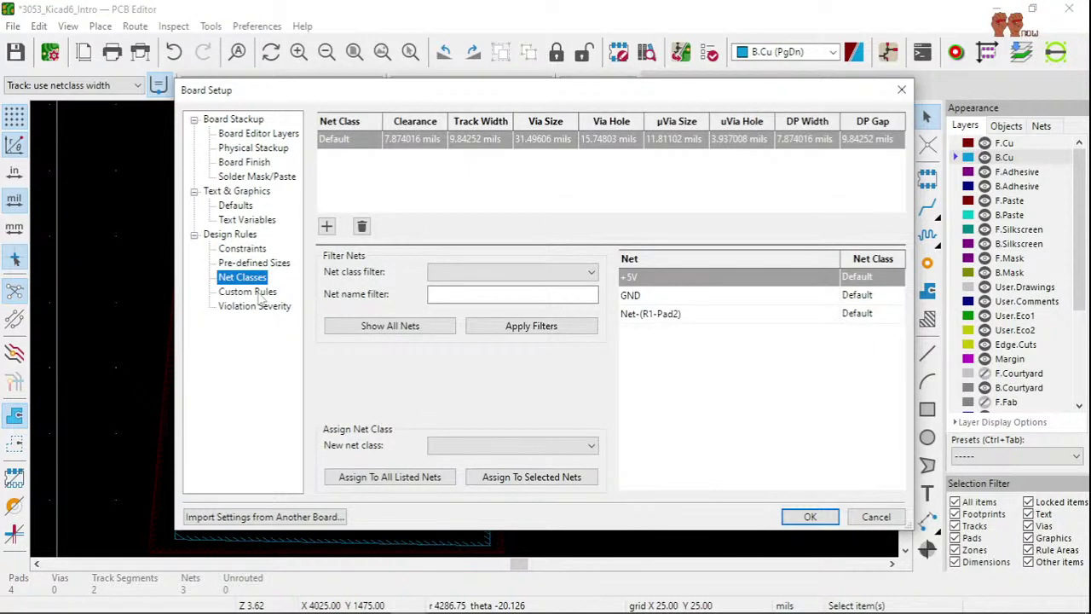
pyautogui.click(260, 292)
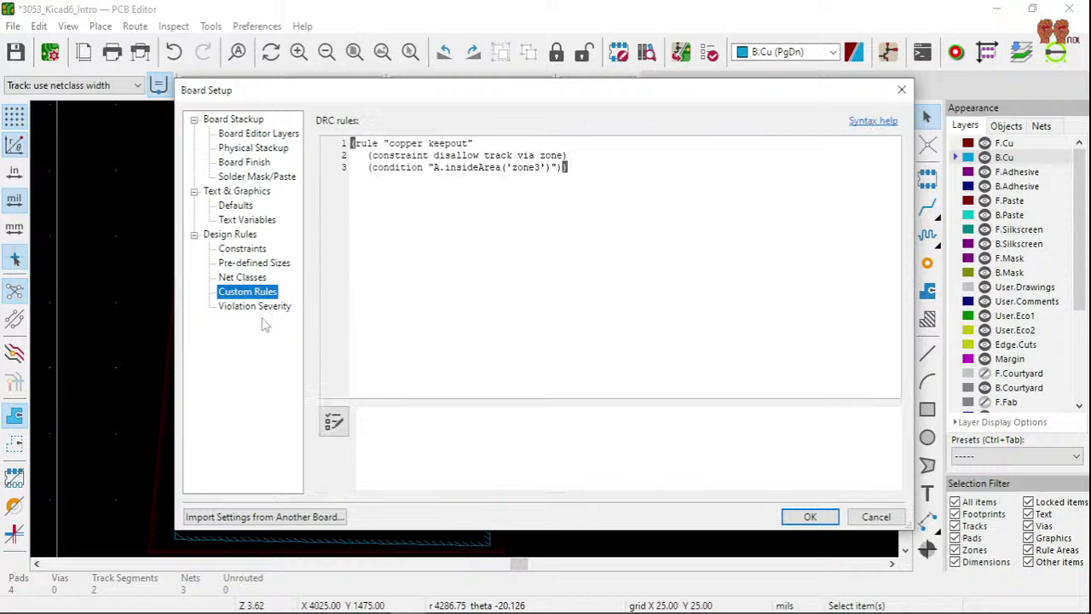
# - Review the violation severity settings from the electrical to the miscellaneous categories, and accept the board setup
pyautogui.click(256, 307)
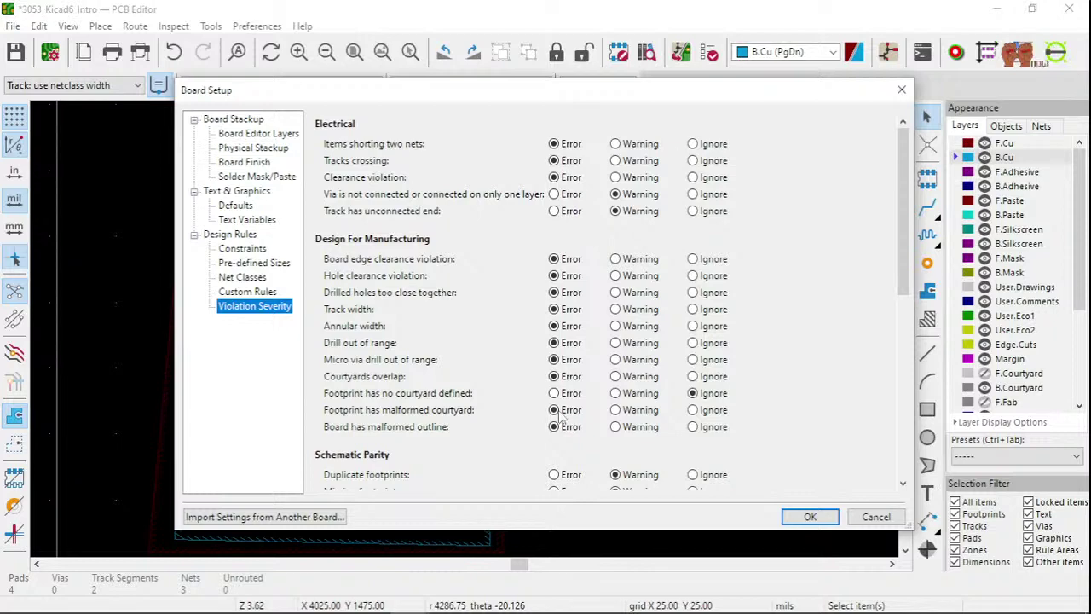
pyautogui.scroll(-3, 474, 293)
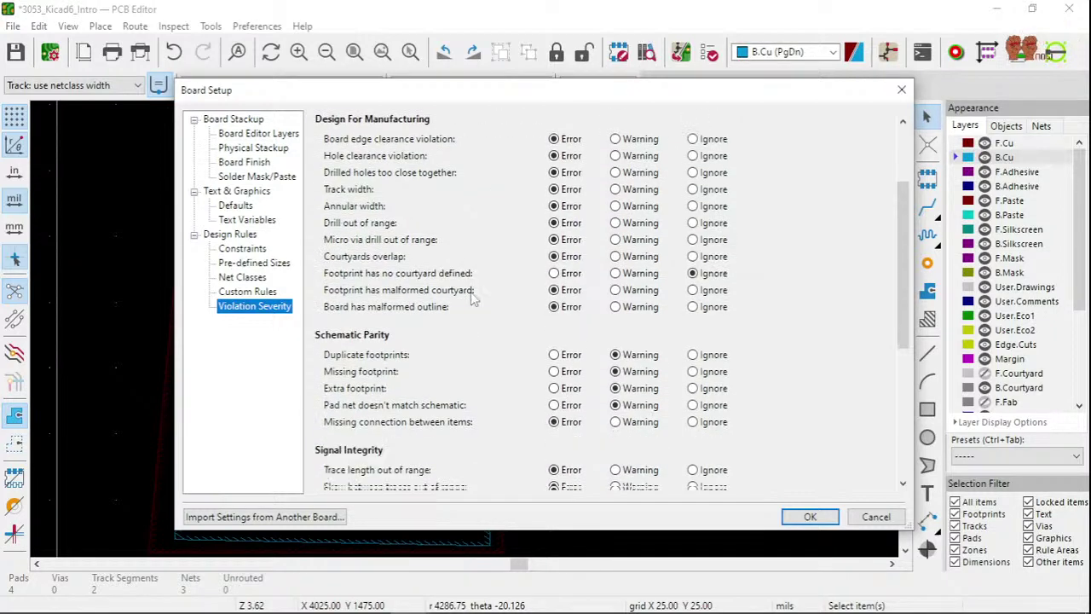
pyautogui.scroll(-6, 477, 303)
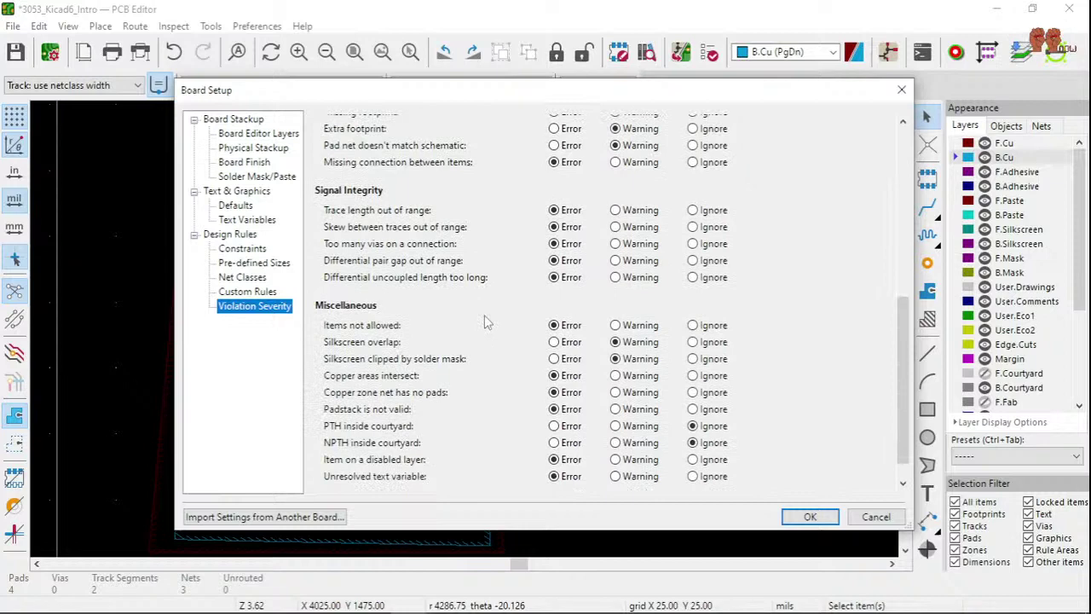
pyautogui.scroll(-1, 484, 315)
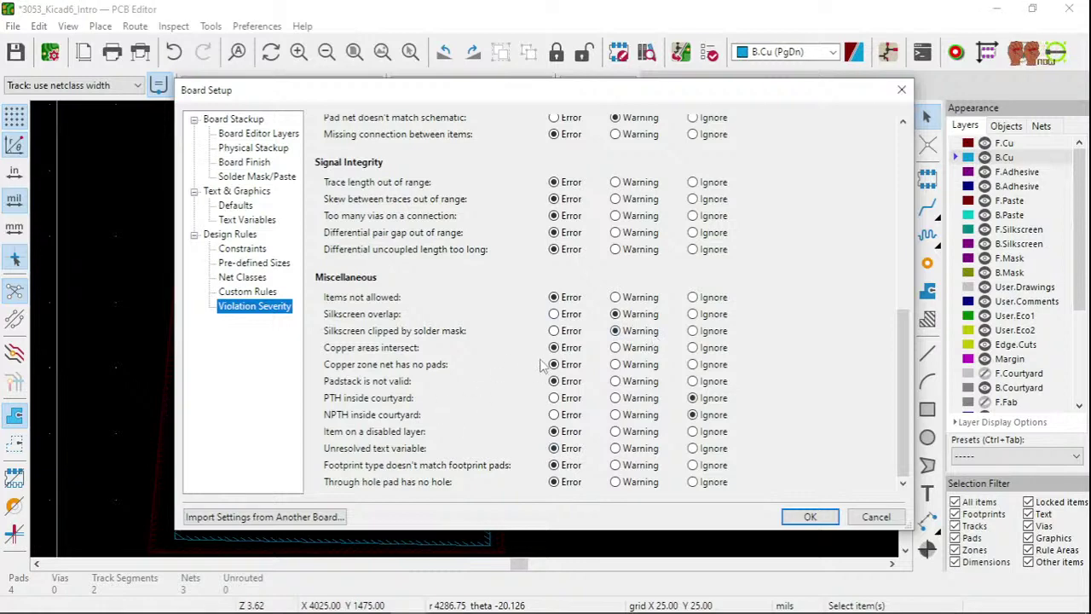
pyautogui.scroll(4, 511, 325)
pyautogui.scroll(2, 511, 325)
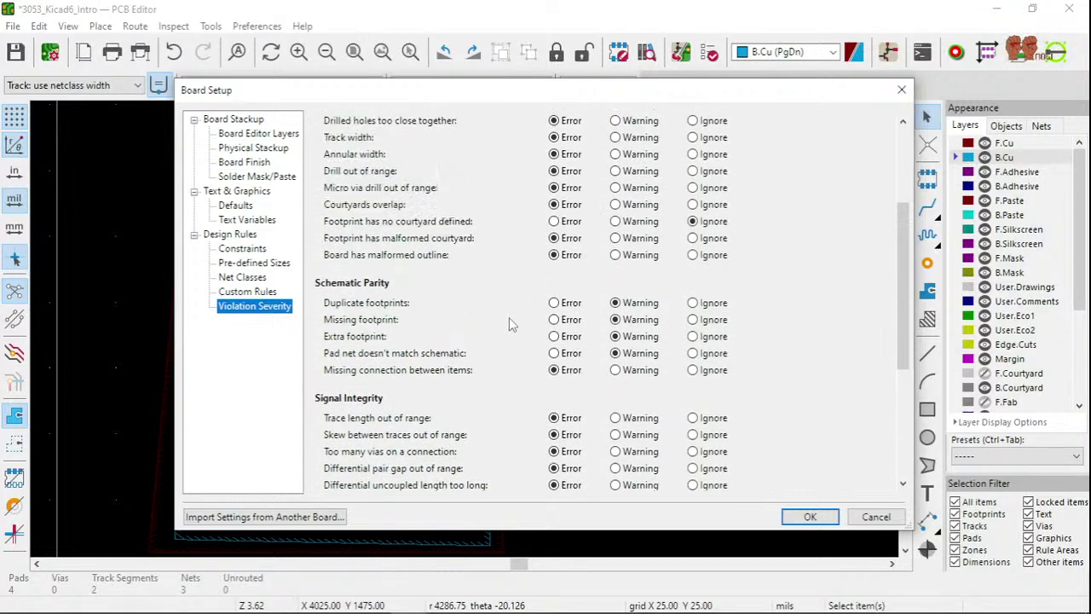
pyautogui.scroll(4, 509, 324)
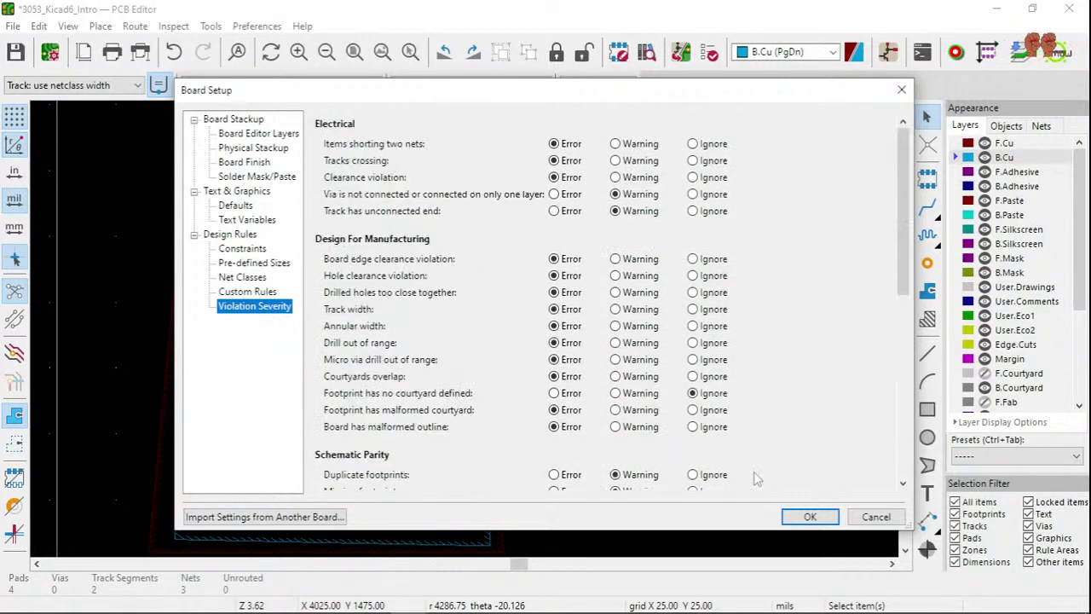
pyautogui.click(809, 517)
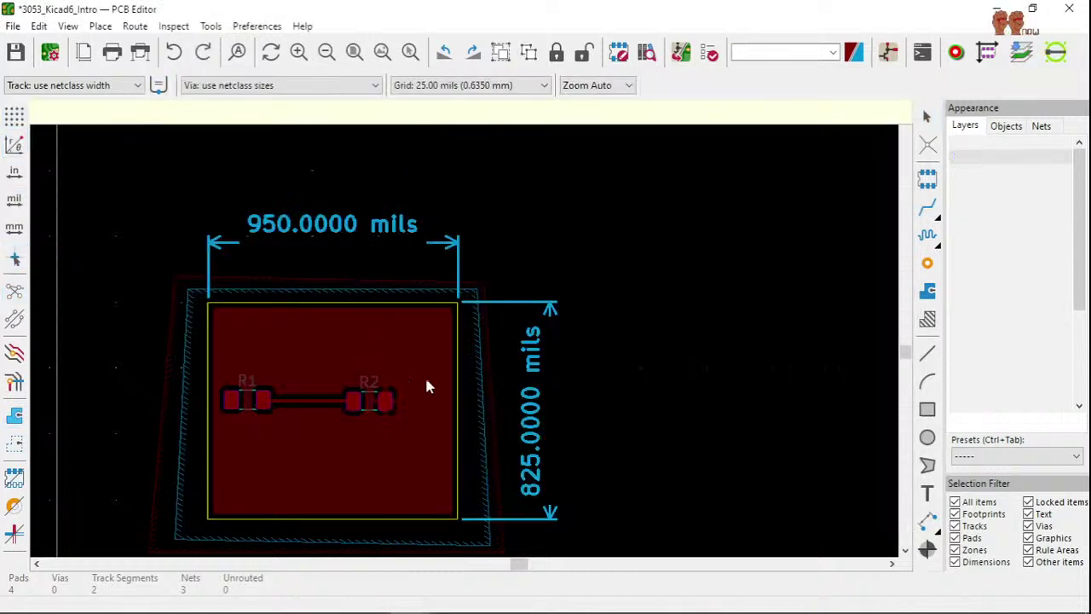
# - In the properties of the GND copper zone on F.Cu, view the island removal options and set corner smoothing to Chamfer
pyautogui.click(439, 353)
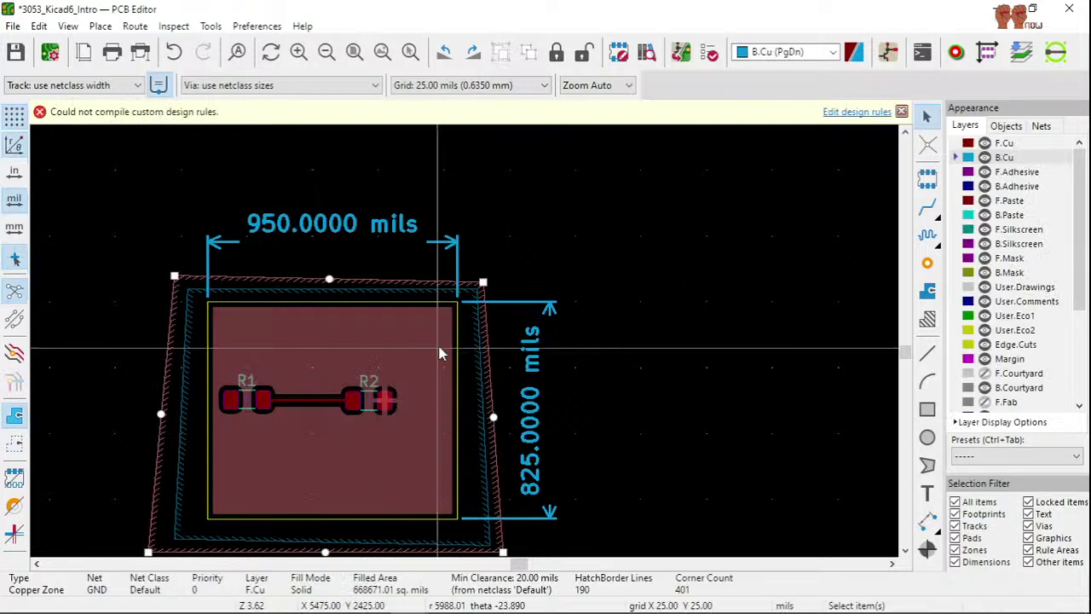
pyautogui.doubleClick(369, 287)
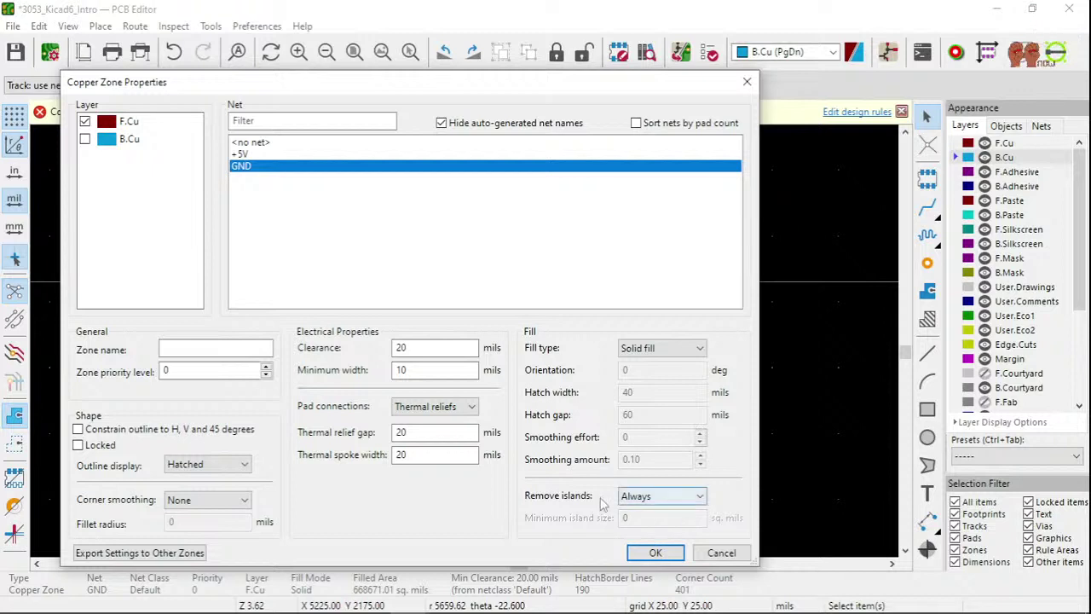
pyautogui.click(665, 496)
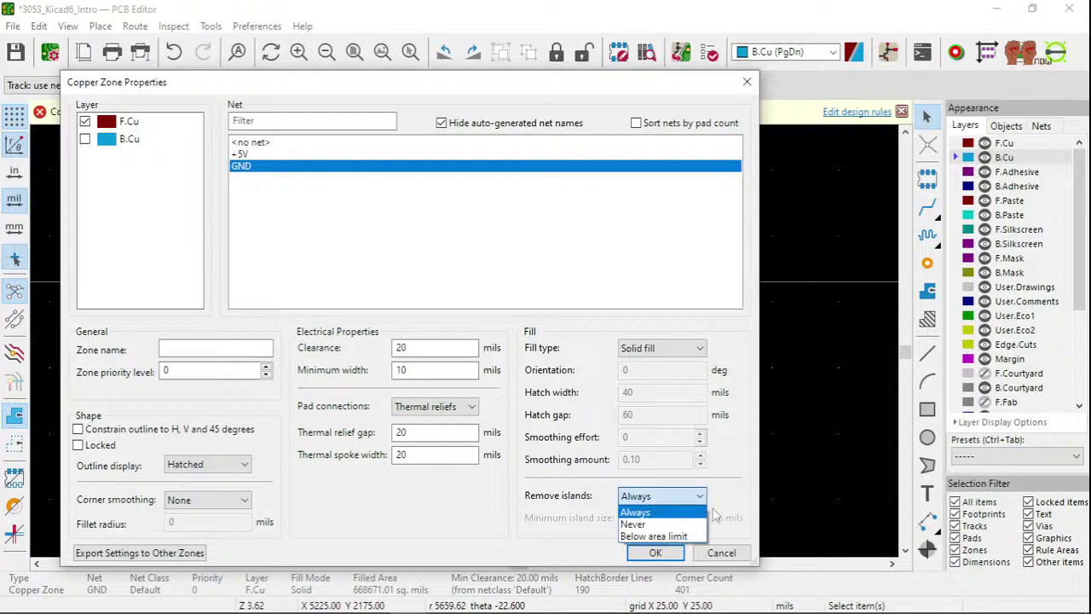
pyautogui.click(722, 496)
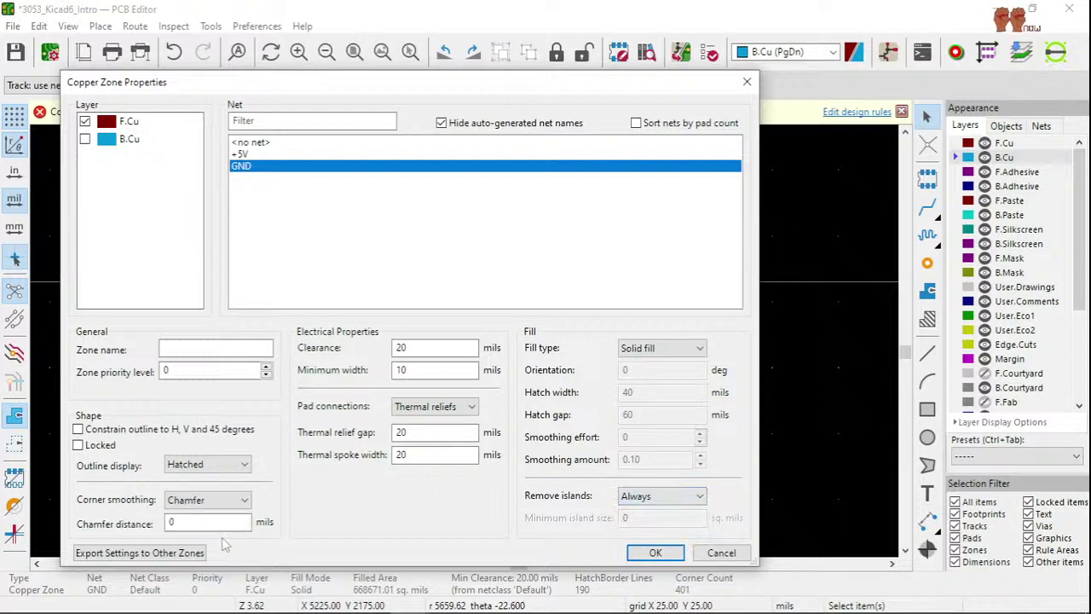
pyautogui.click(242, 505)
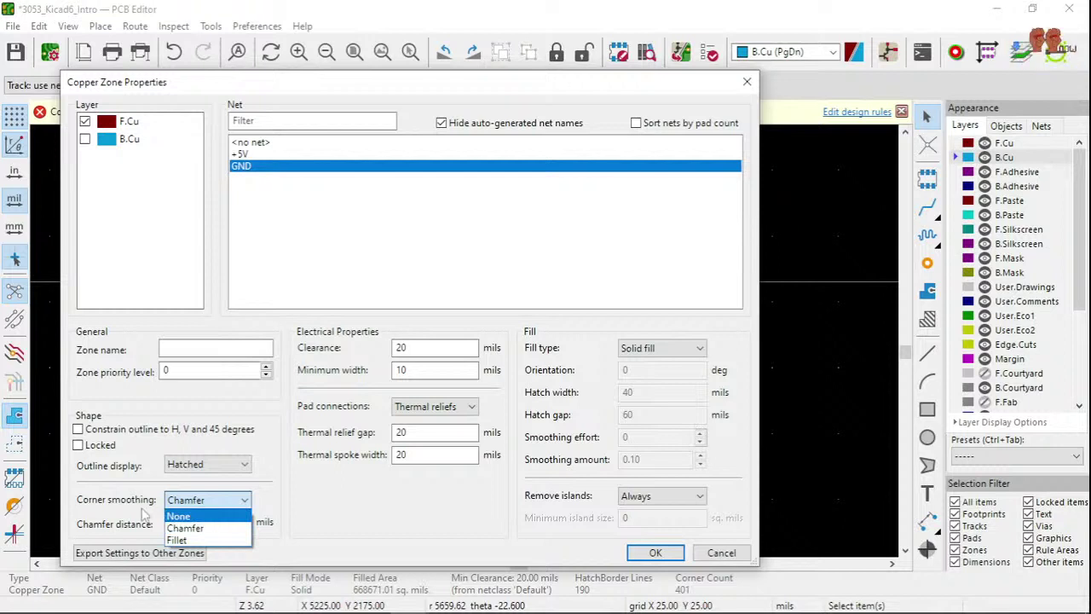
pyautogui.click(199, 528)
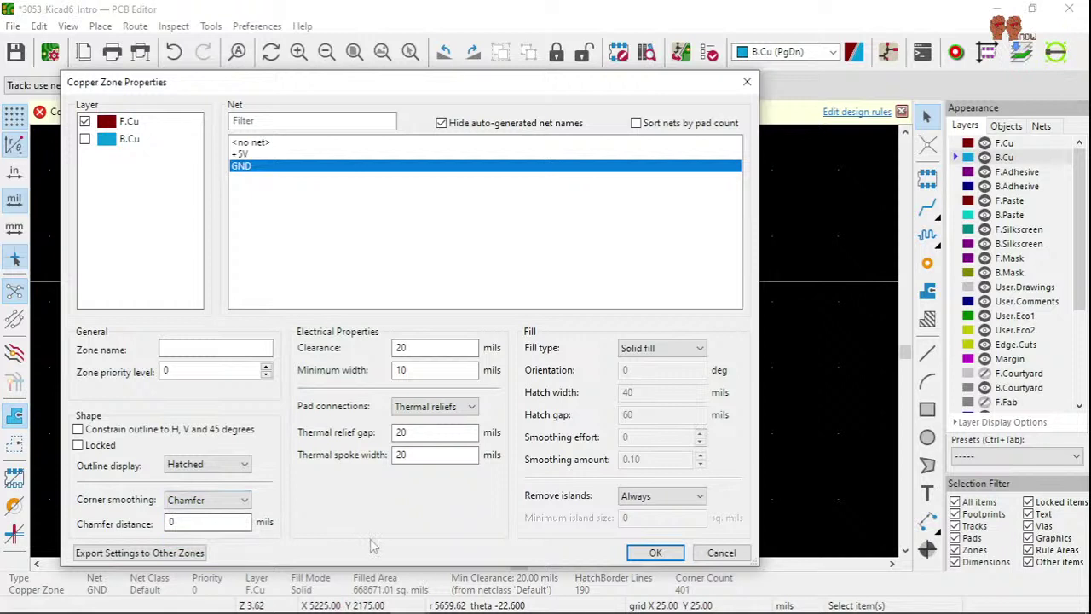
pyautogui.click(213, 500)
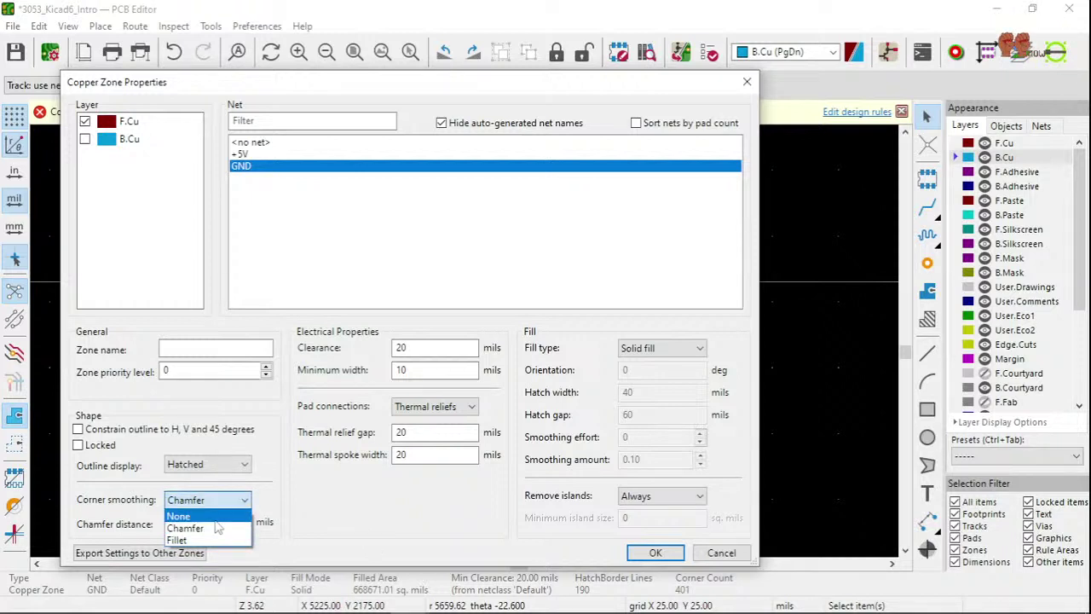
pyautogui.click(217, 528)
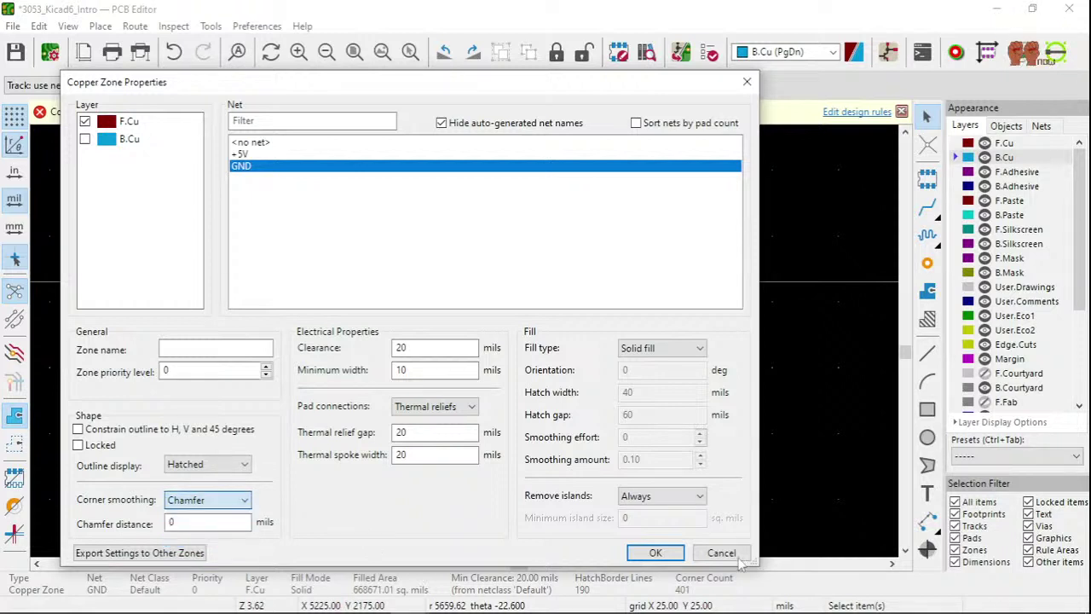
pyautogui.click(736, 556)
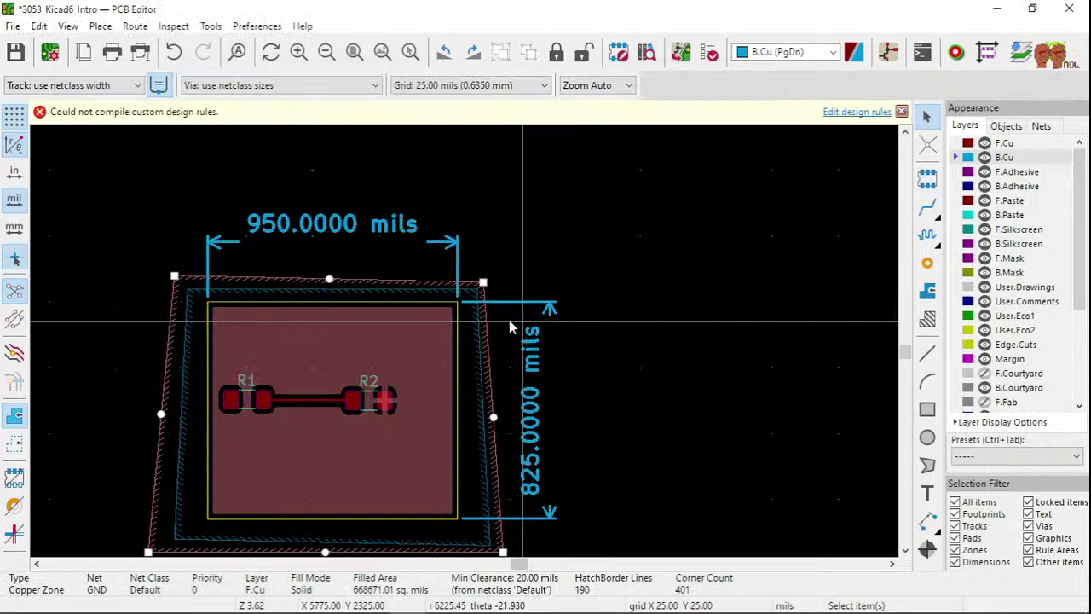
# - Set the corner smoothing of the GND copper zone on F.Cu to Chamfer and accept the zone properties
pyautogui.press('e')
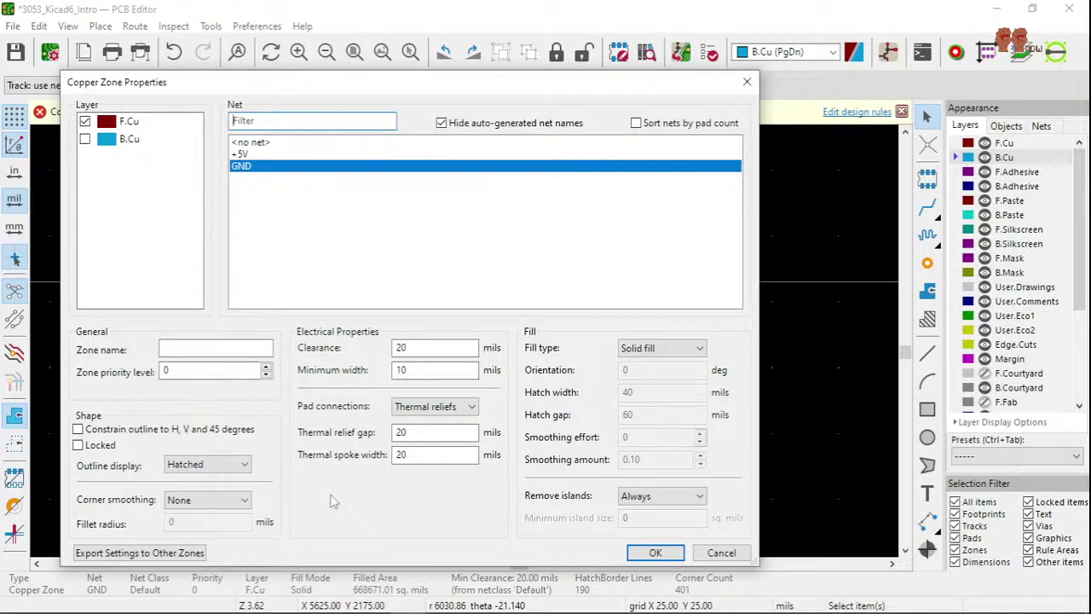
pyautogui.click(208, 500)
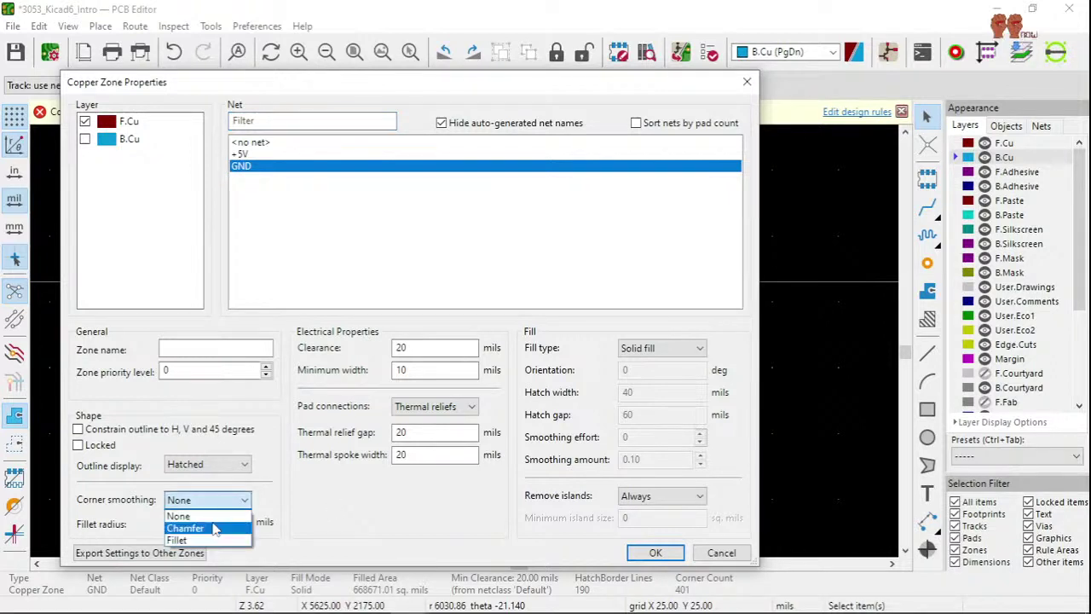
pyautogui.click(214, 528)
pyautogui.click(663, 551)
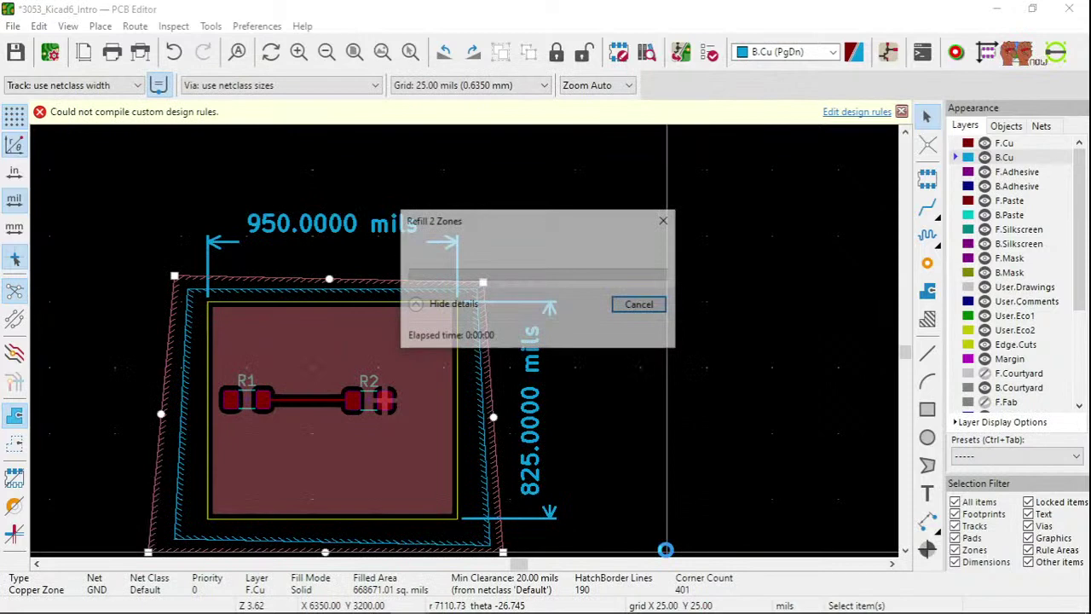
# - Examine the refilled zone's corners at the board edge and its clearance around the R1 and R2 pads
pyautogui.scroll(5, 426, 391)
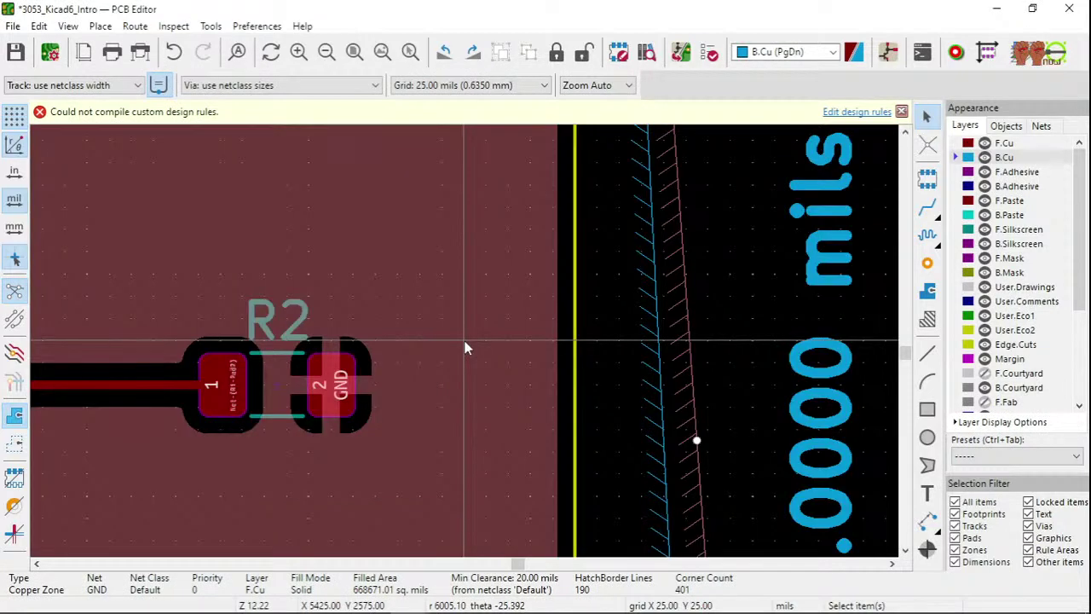
pyautogui.scroll(-1, 464, 341)
pyautogui.scroll(4, 464, 193)
pyautogui.scroll(1, 614, 191)
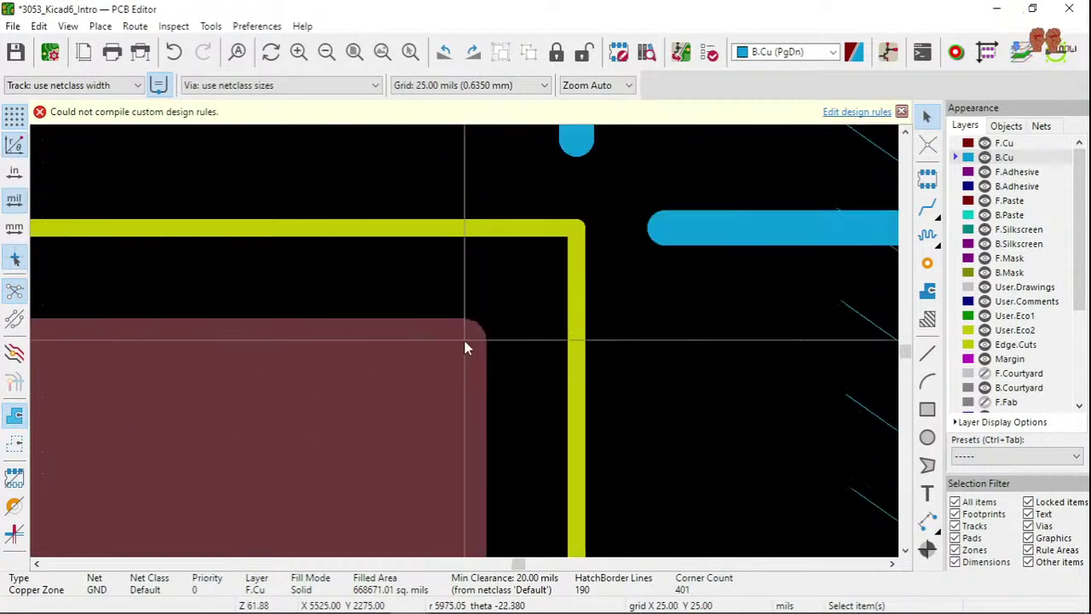
pyautogui.scroll(1, 464, 348)
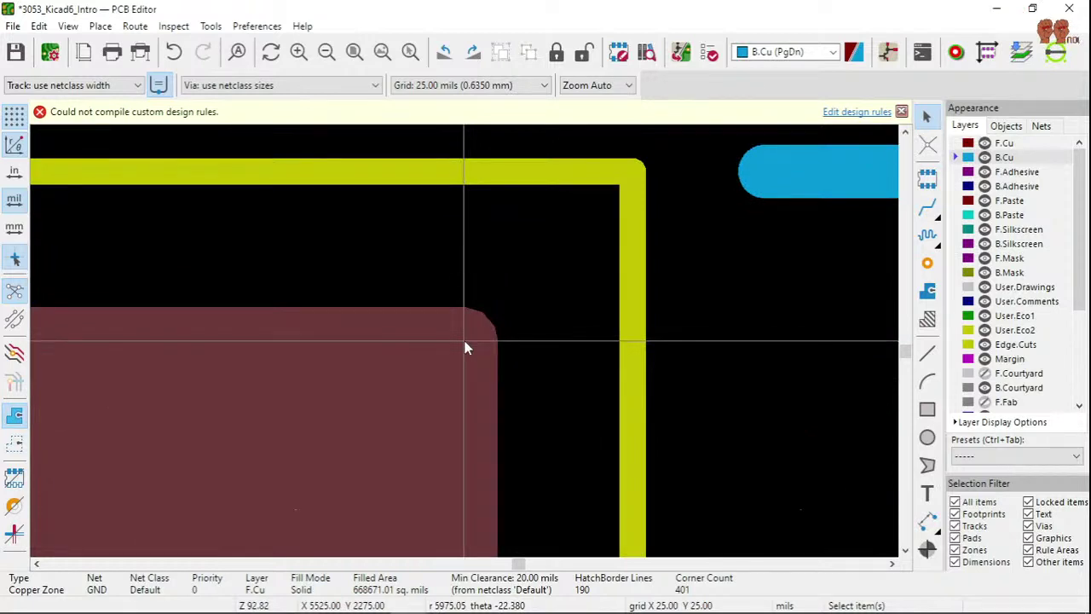
pyautogui.scroll(-8, 465, 348)
pyautogui.scroll(1, 464, 348)
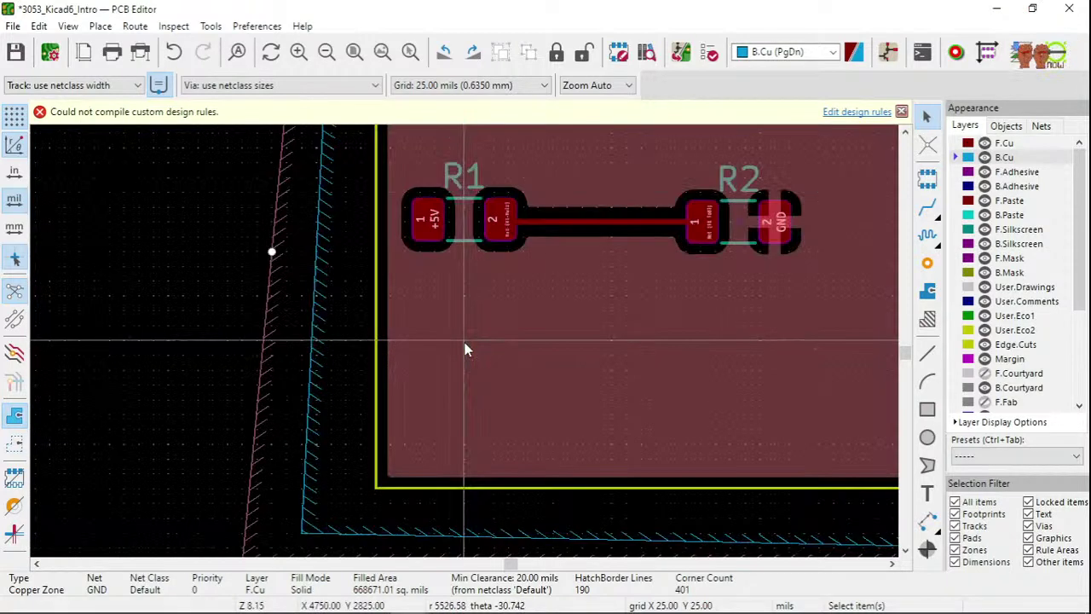
pyautogui.scroll(-1, 464, 348)
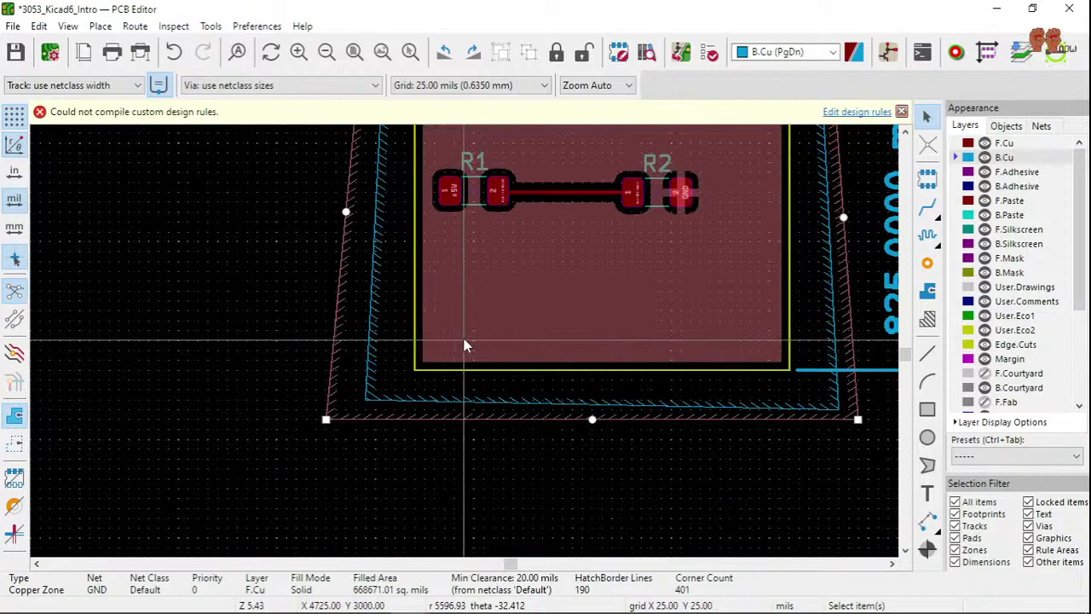
# - Set the outline display of the F.Cu GND zone to Line
pyautogui.doubleClick(335, 335)
pyautogui.click(243, 465)
pyautogui.click(245, 474)
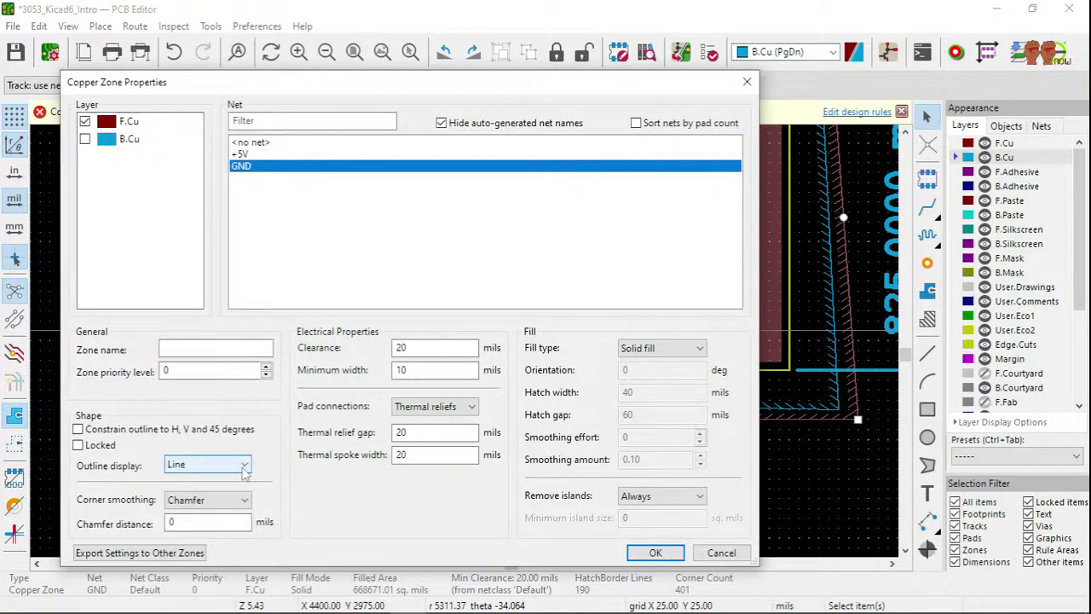
pyautogui.click(244, 472)
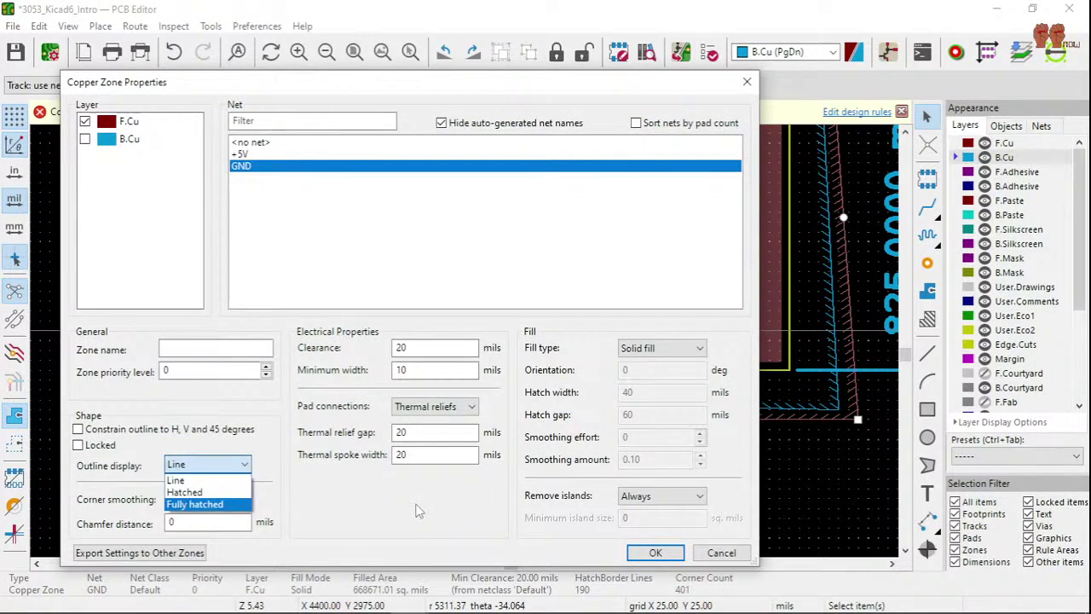
pyautogui.click(417, 510)
pyautogui.click(245, 500)
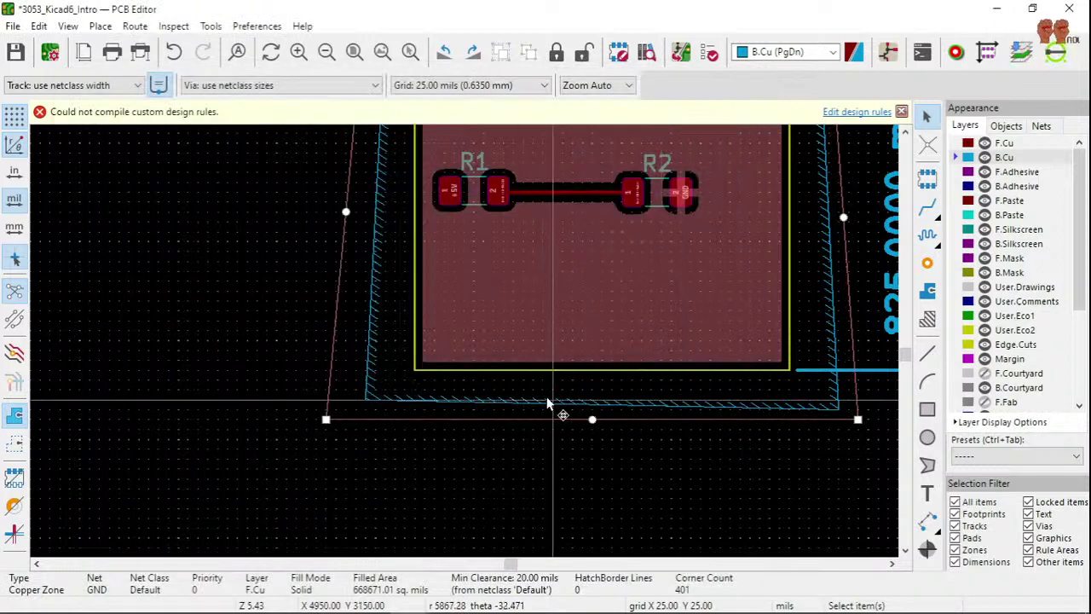
# - Inspect the zone's new outline on the board, and switch the display units to inches
pyautogui.scroll(4, 548, 402)
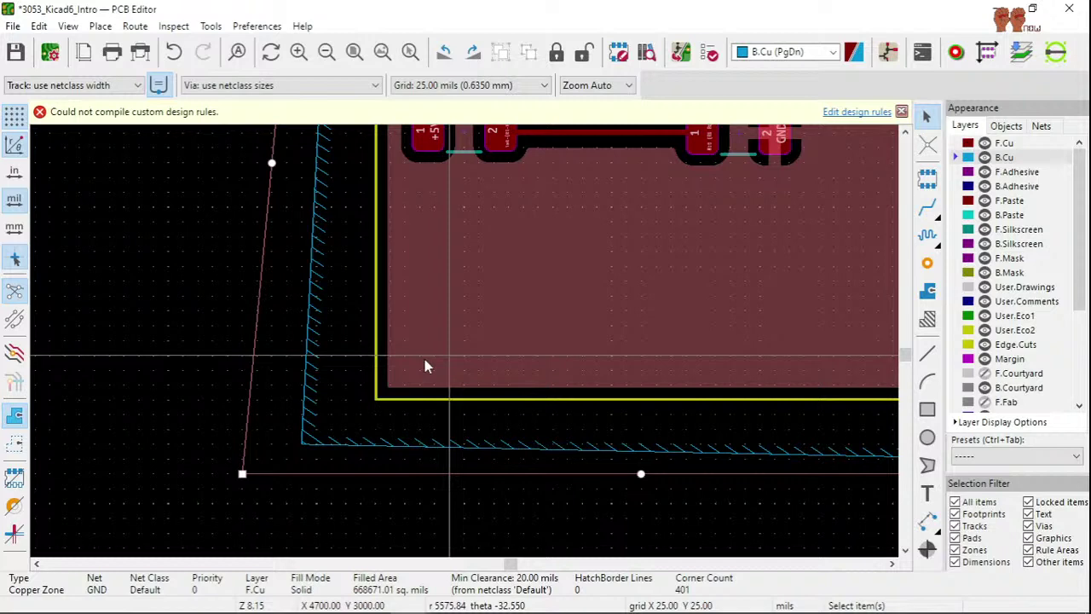
pyautogui.scroll(-3, 475, 387)
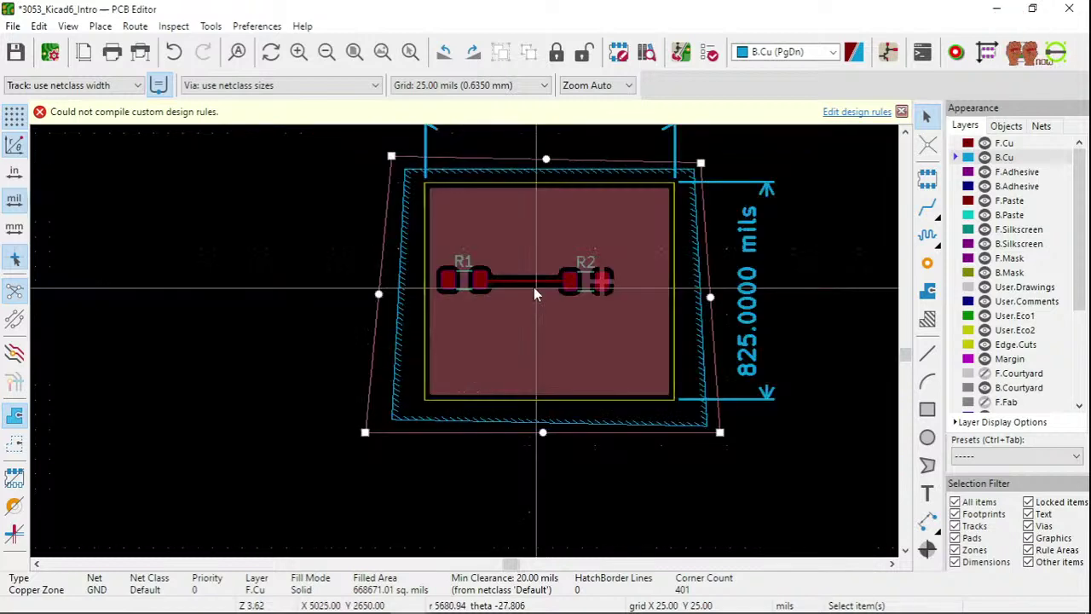
pyautogui.scroll(3, 535, 294)
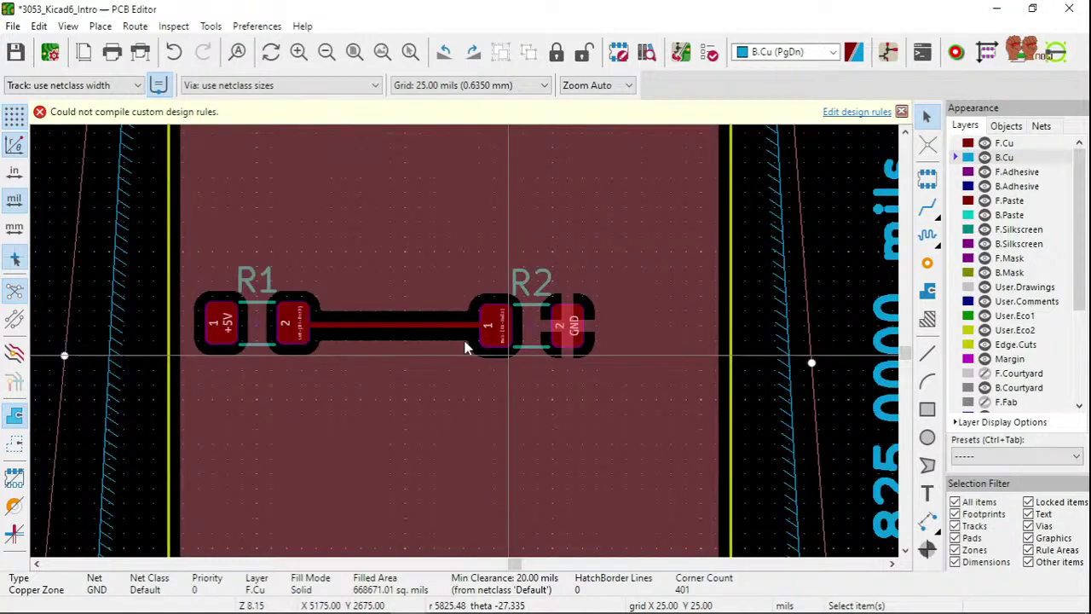
pyautogui.scroll(-3, 407, 322)
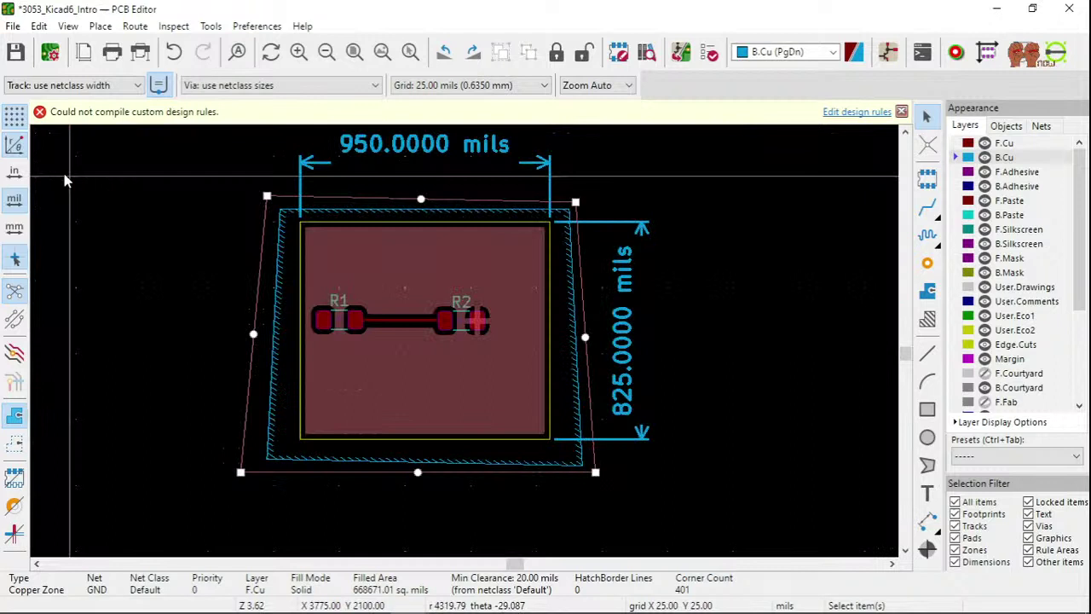
pyautogui.click(7, 173)
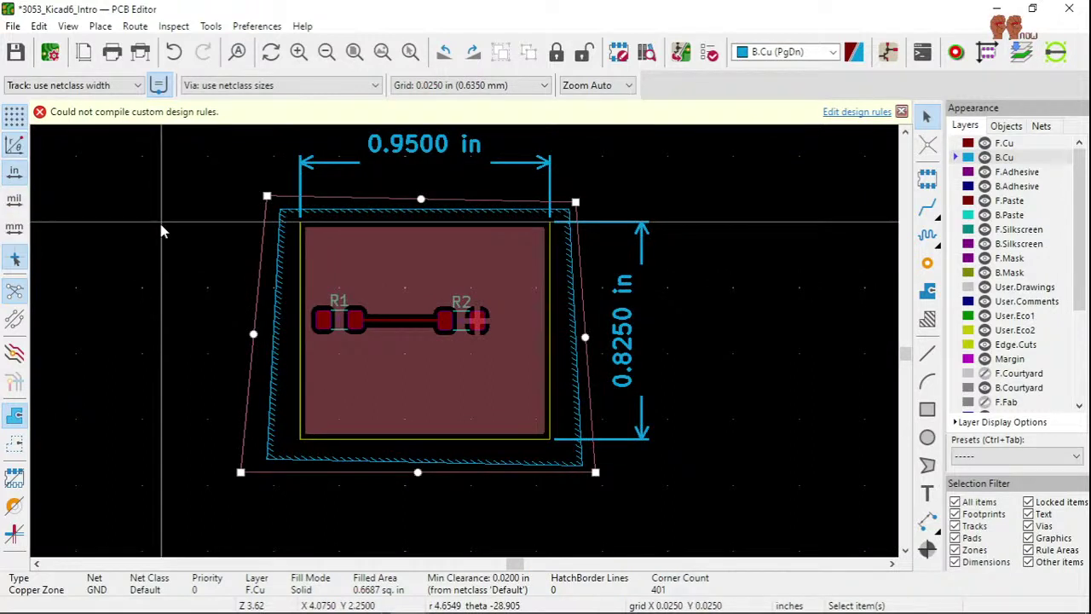
pyautogui.click(13, 228)
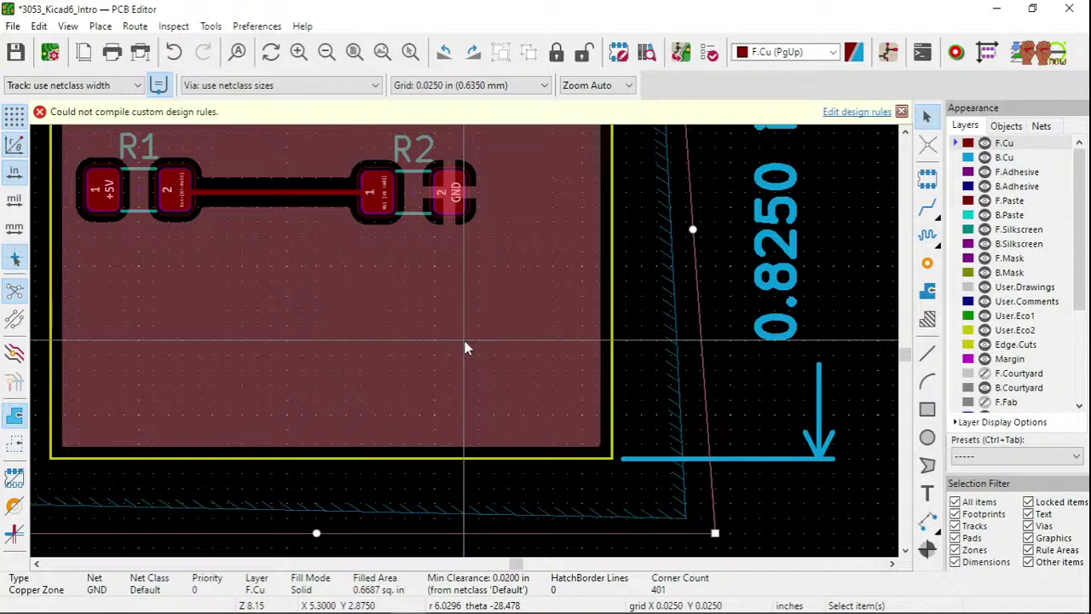
# - Place the text "Test" on F.Silkscreen inside the board outline below the resistors, and save the board
pyautogui.scroll(-3, 464, 348)
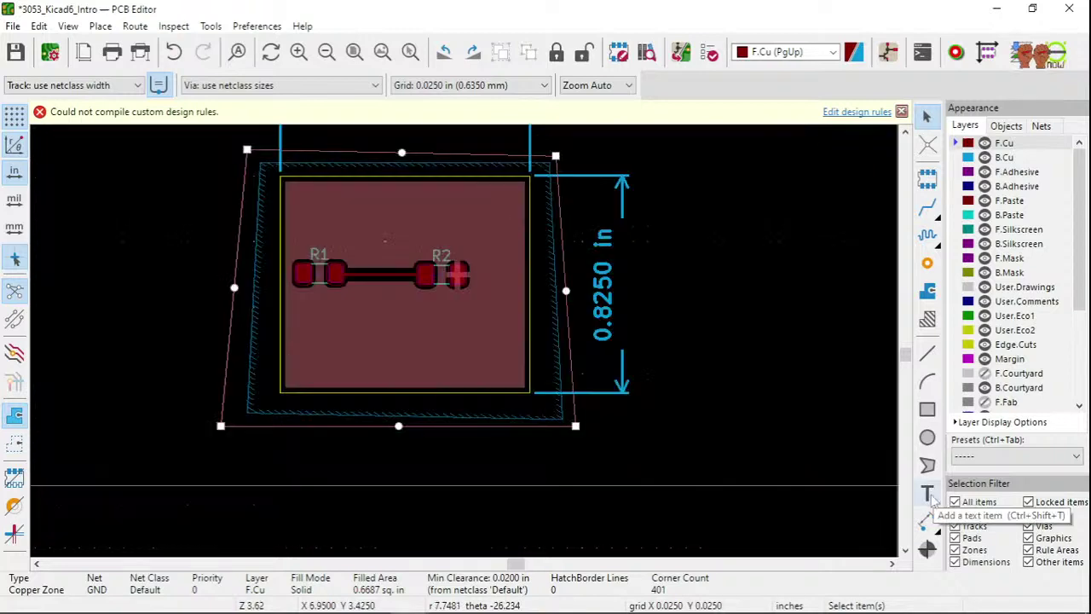
pyautogui.click(1018, 229)
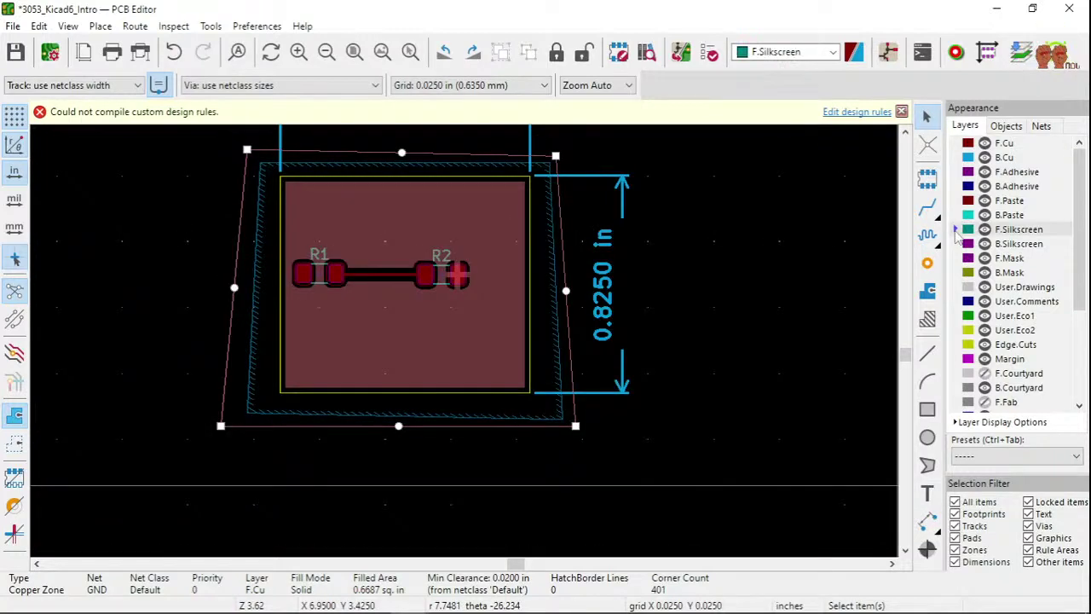
pyautogui.click(928, 494)
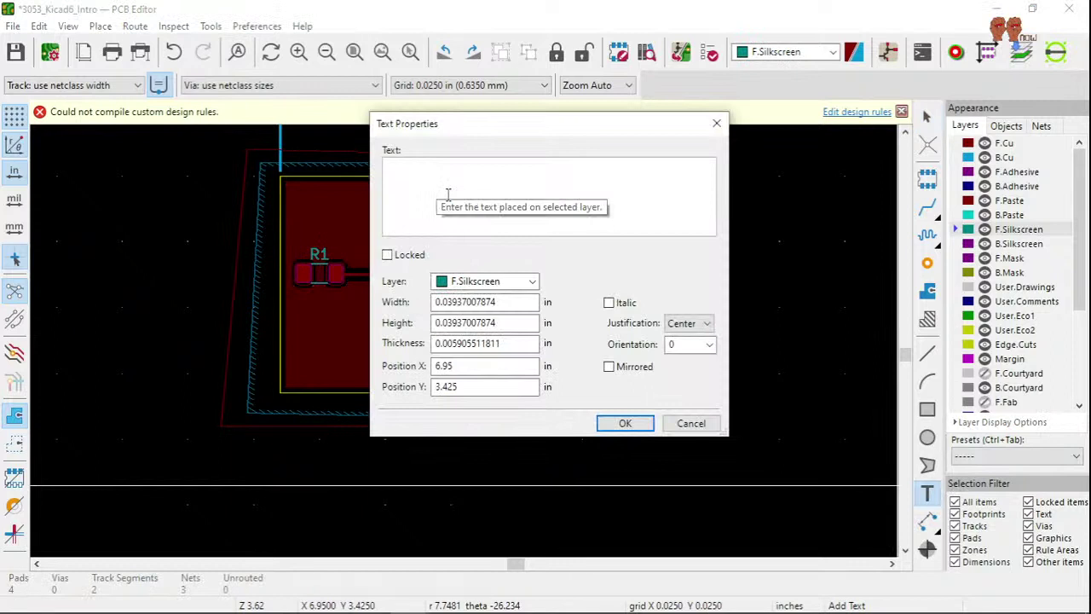
pyautogui.write('Test')
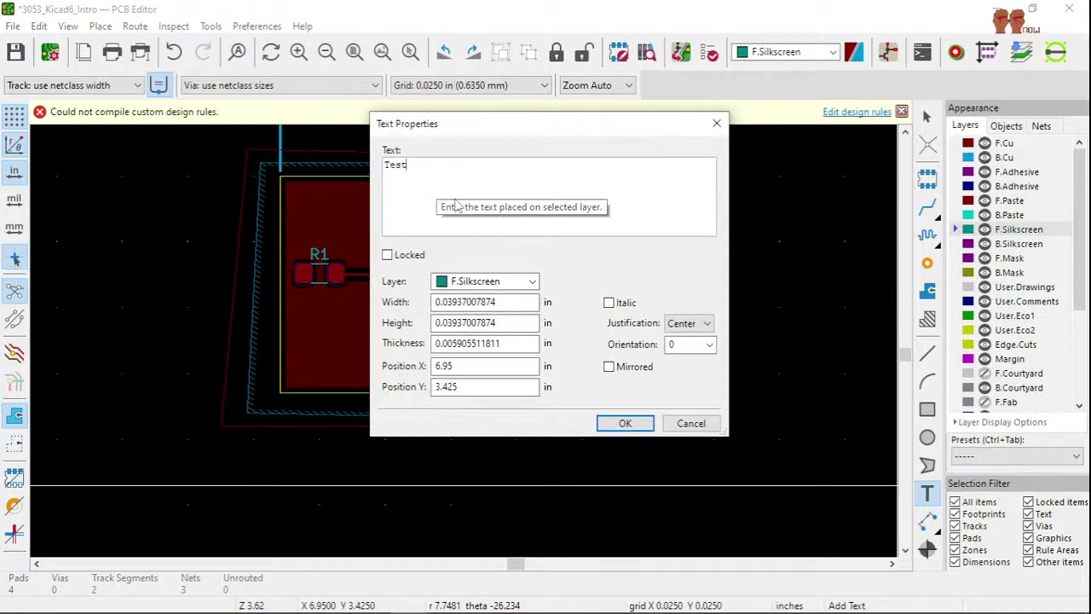
pyautogui.click(625, 424)
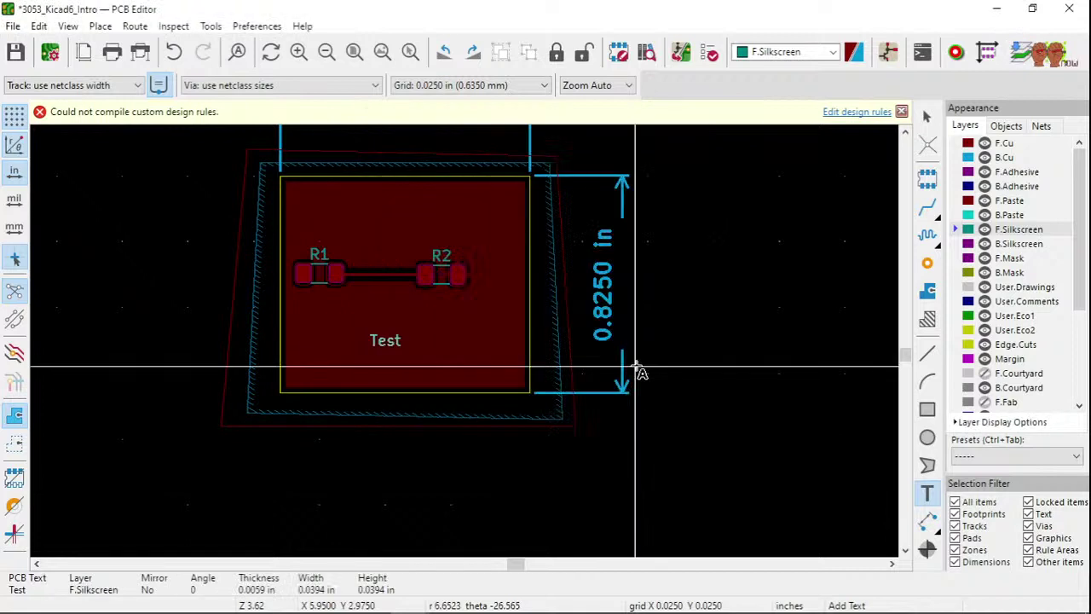
pyautogui.hotkey('ctrl', 's')
# - Open the board in the 3D Viewer and inspect it from above with its resistors and silkscreen text
pyautogui.click(68, 26)
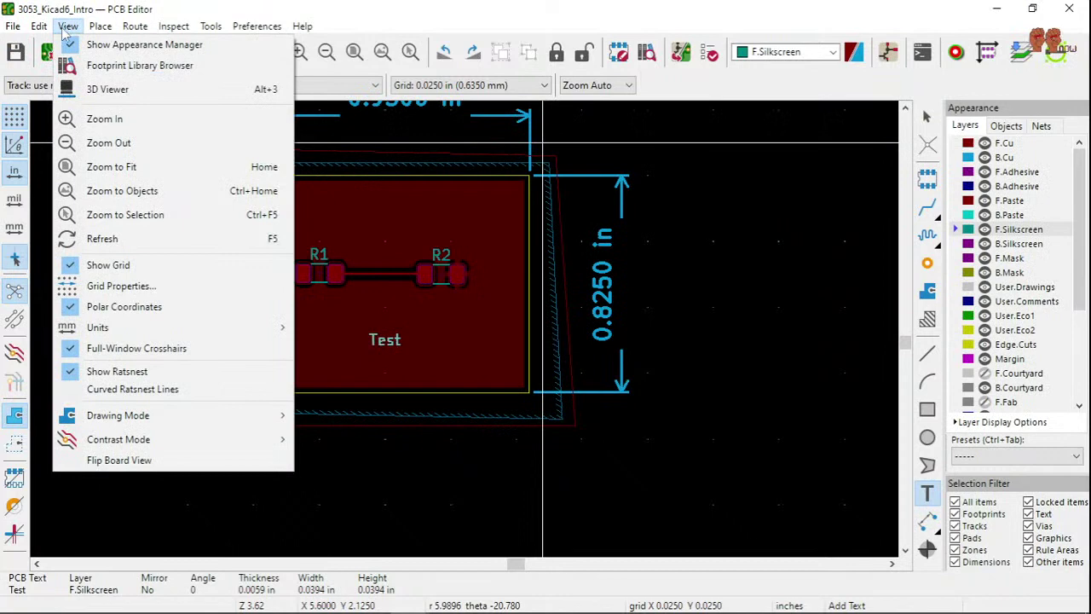
pyautogui.click(107, 89)
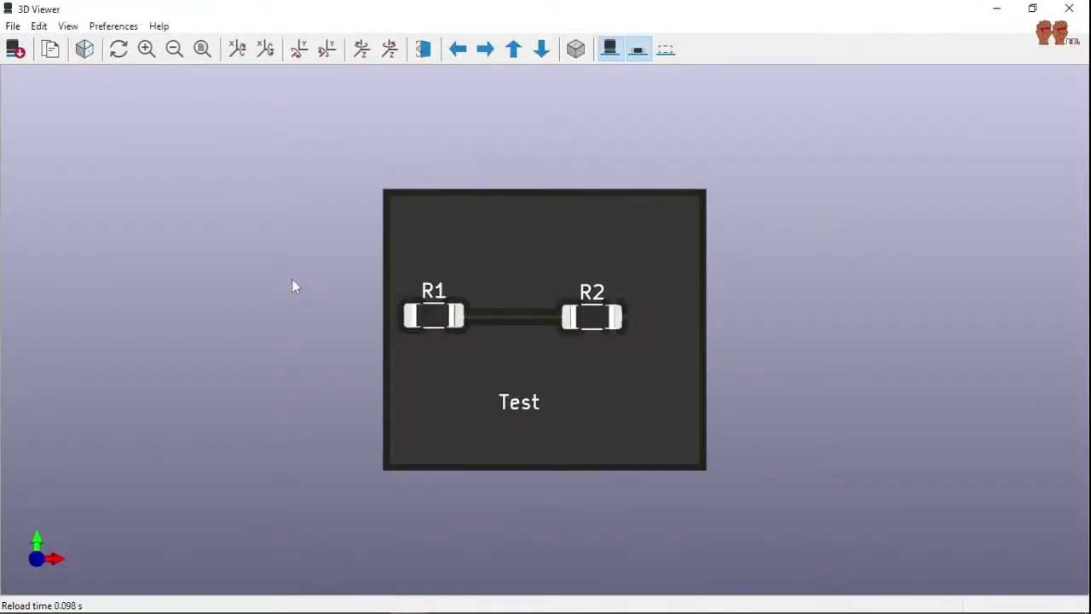
pyautogui.scroll(2, 585, 394)
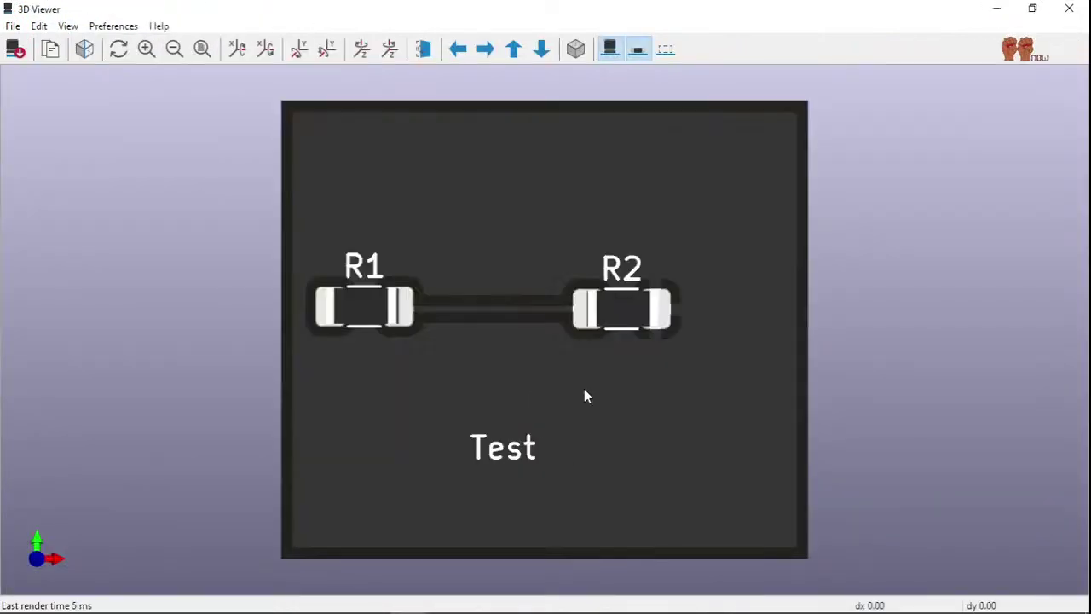
pyautogui.scroll(-1, 575, 409)
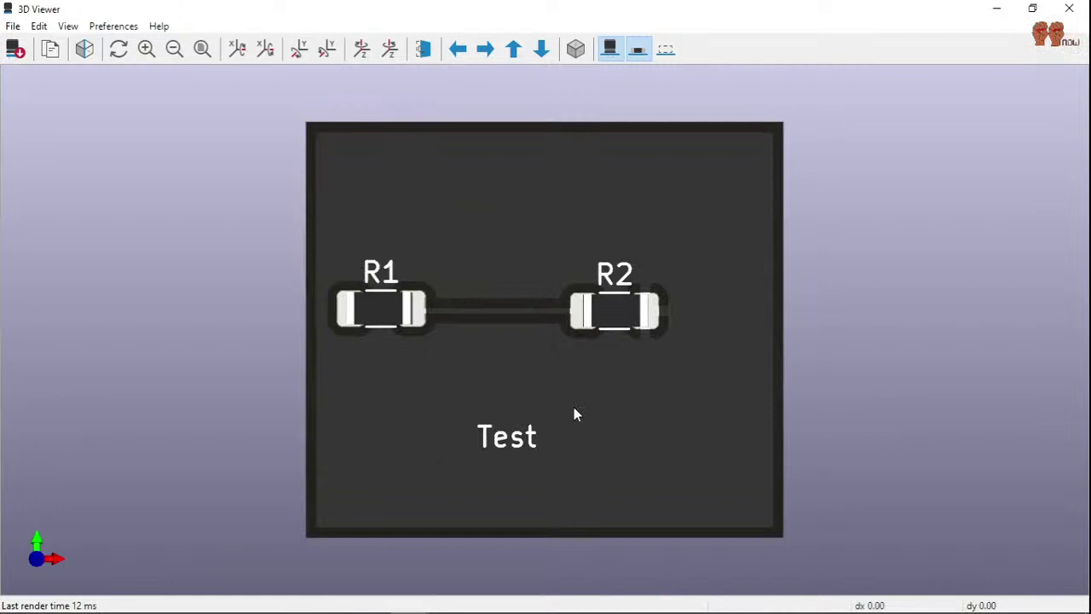
# - Turn the 3D board to an angled view, reload it and render it using raytracing
pyautogui.moveTo(574, 408); pyautogui.dragTo(520, 249)
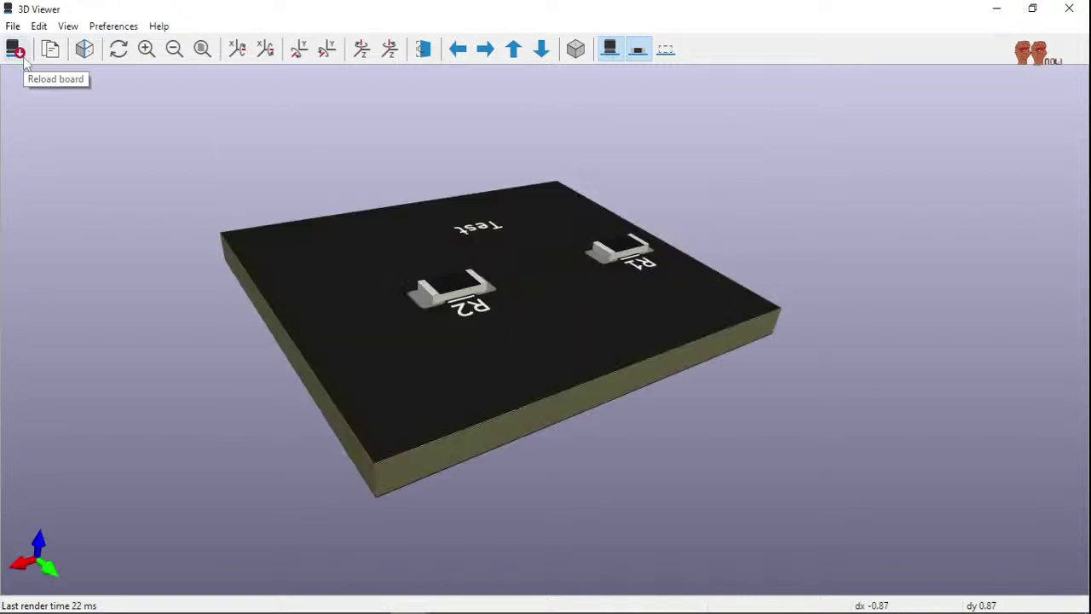
pyautogui.click(22, 56)
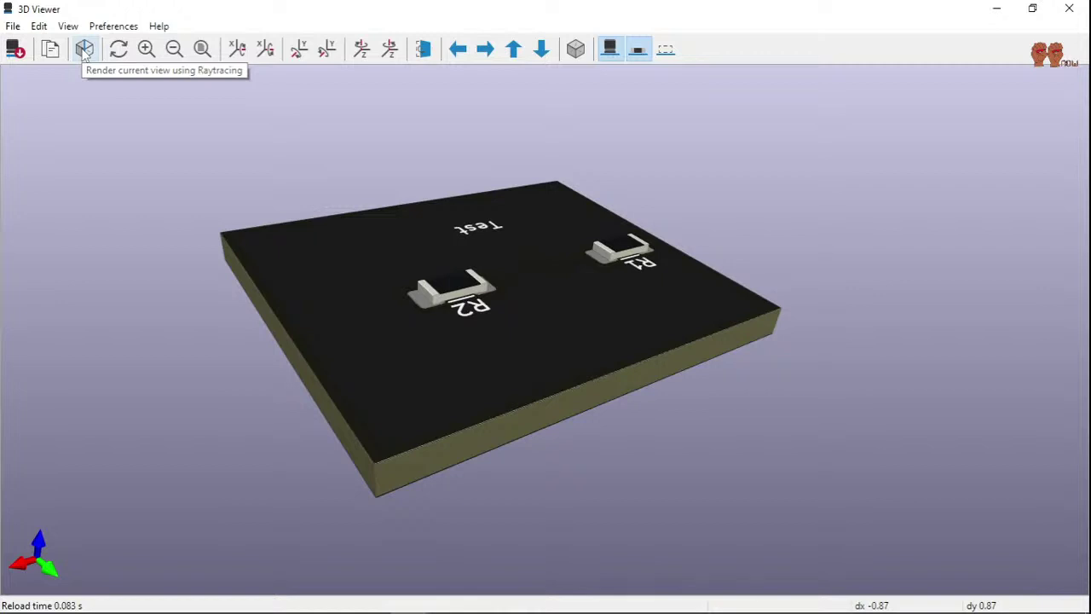
pyautogui.click(83, 50)
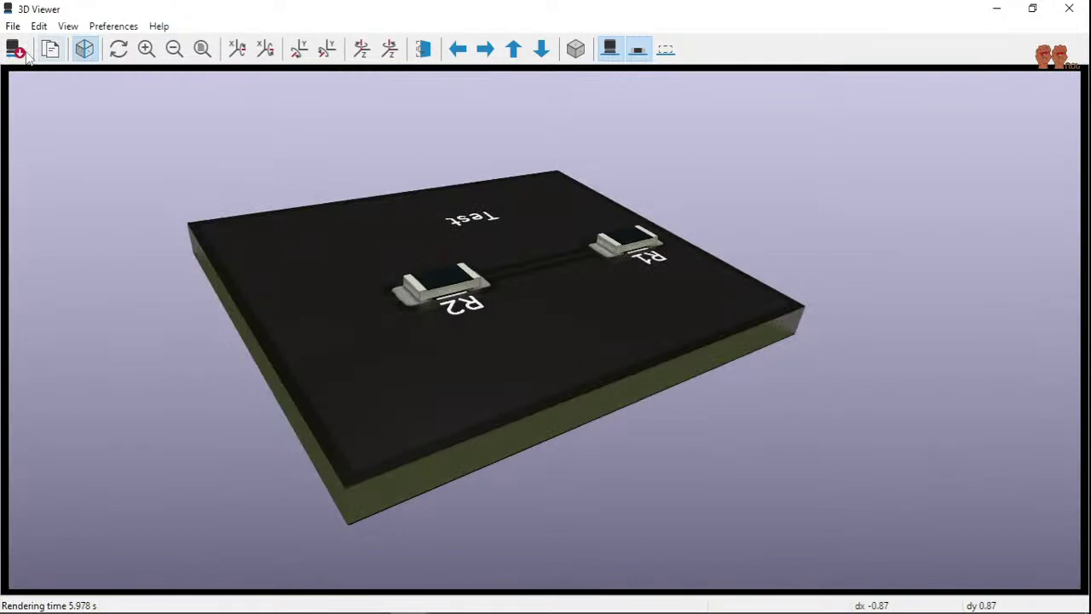
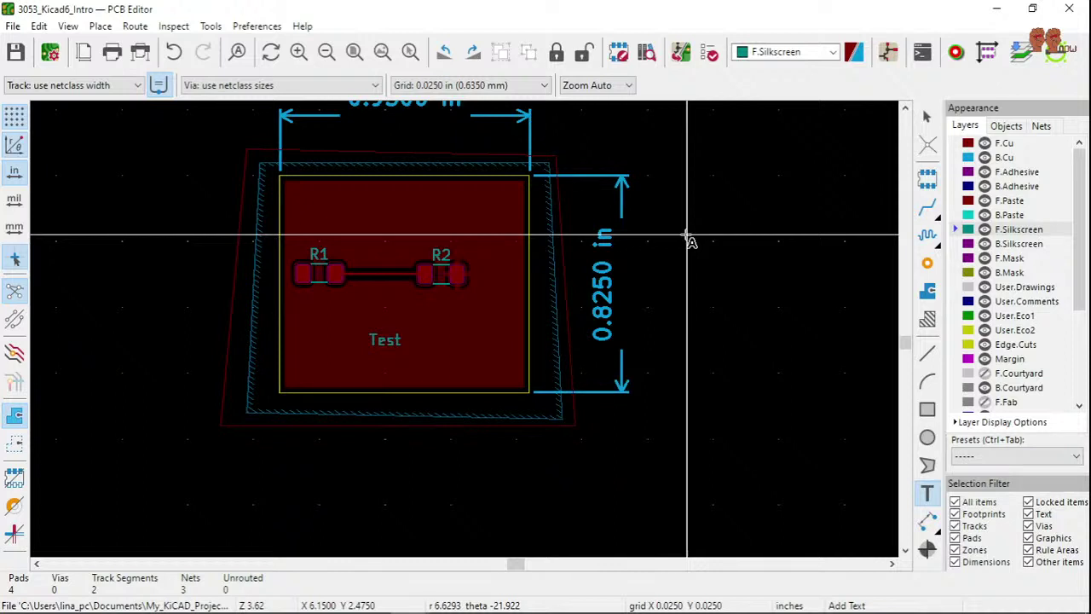
# - Place the footprint OSHW-Logo2_7.3x6mm_SilkScreen inside the board outline, beside the "Test" text and below R2
pyautogui.write('ah')
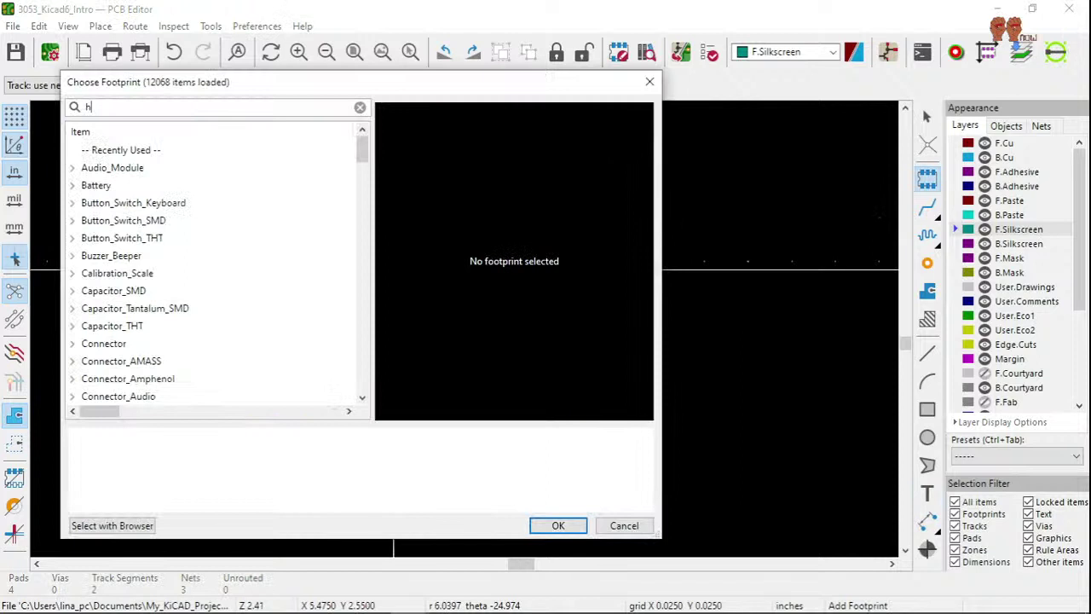
pyautogui.write('w')
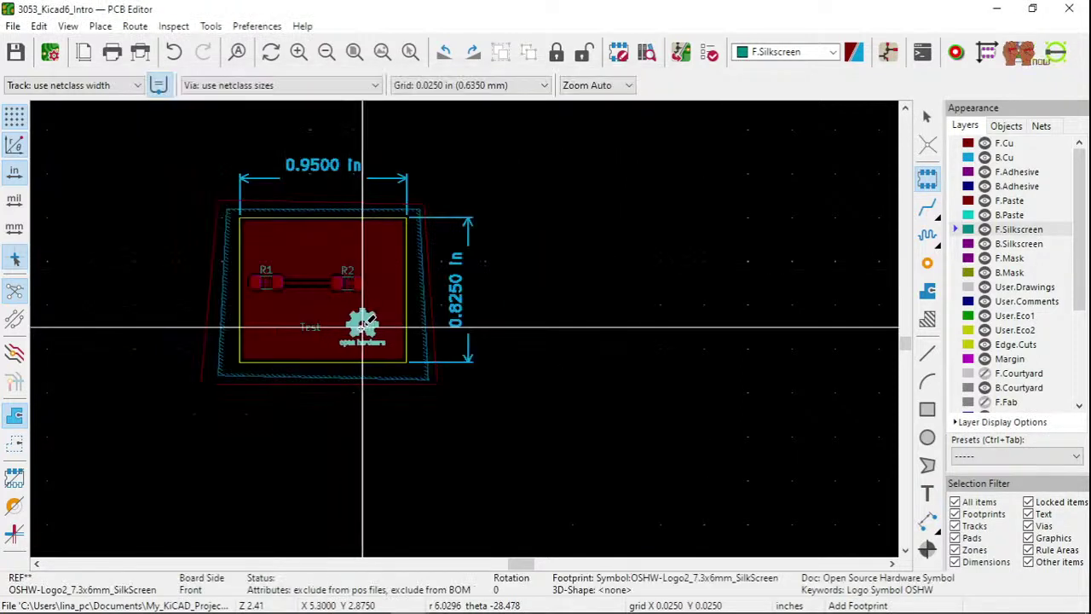
pyautogui.click(362, 327)
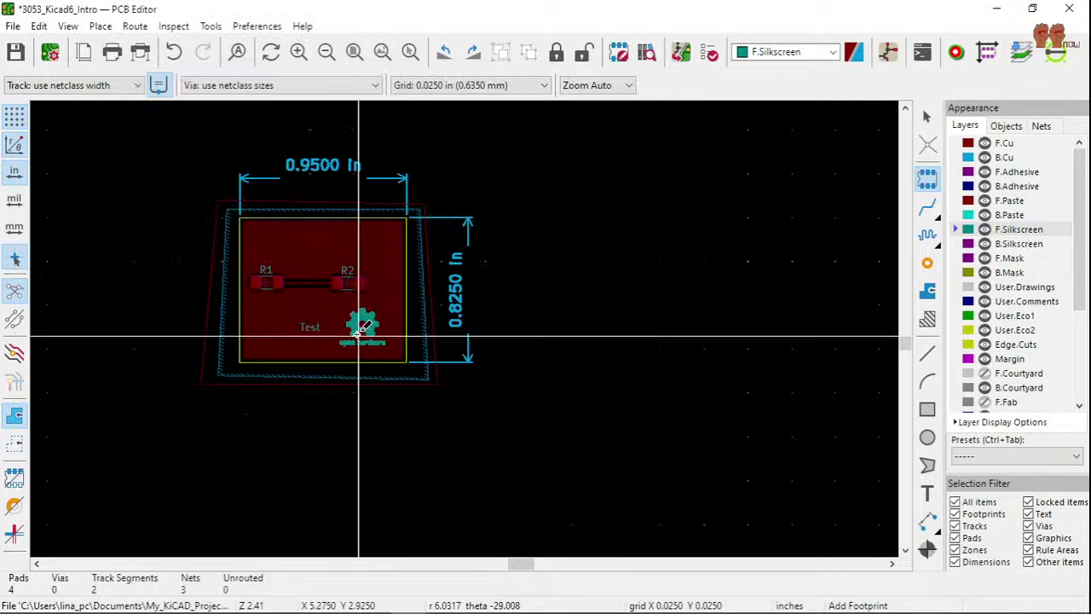
# - Flip the open hardware logo to the back side, set its orientation to 90 degrees, and save the board
pyautogui.rightClick(362, 335)
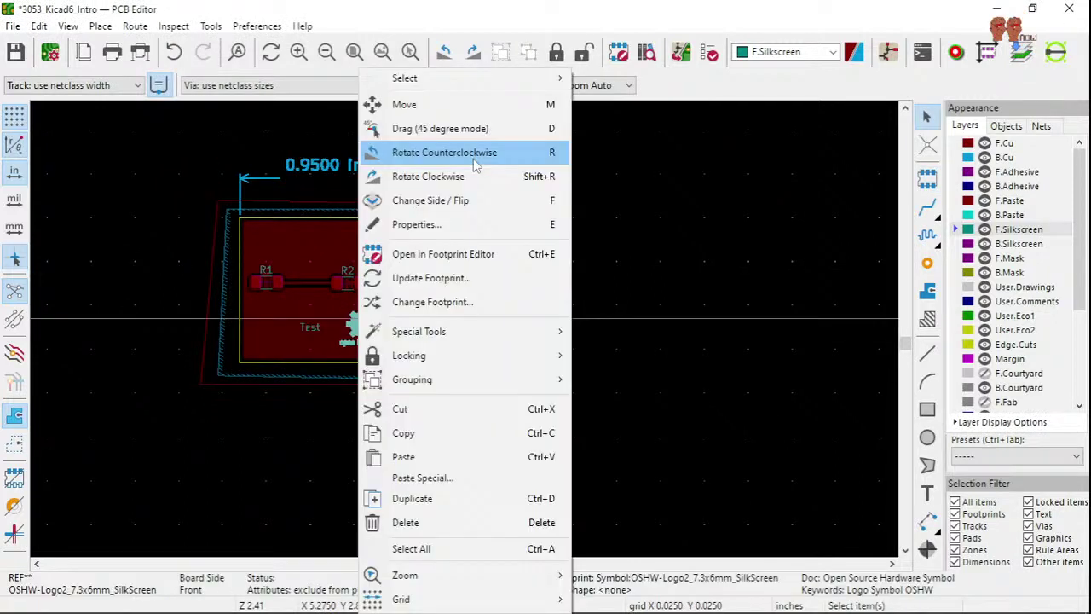
pyautogui.click(415, 213)
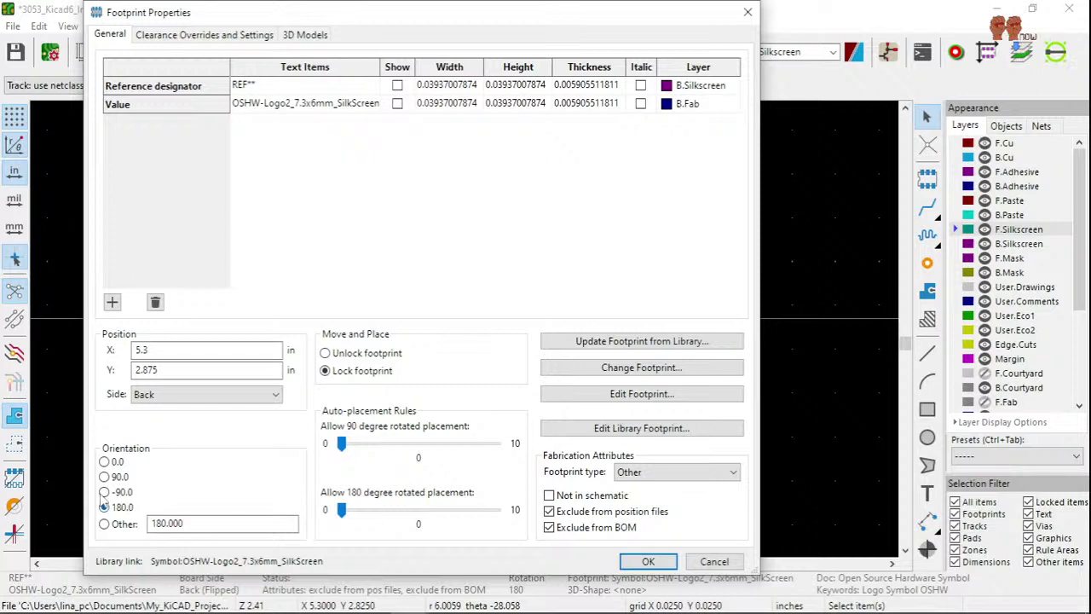
pyautogui.click(104, 476)
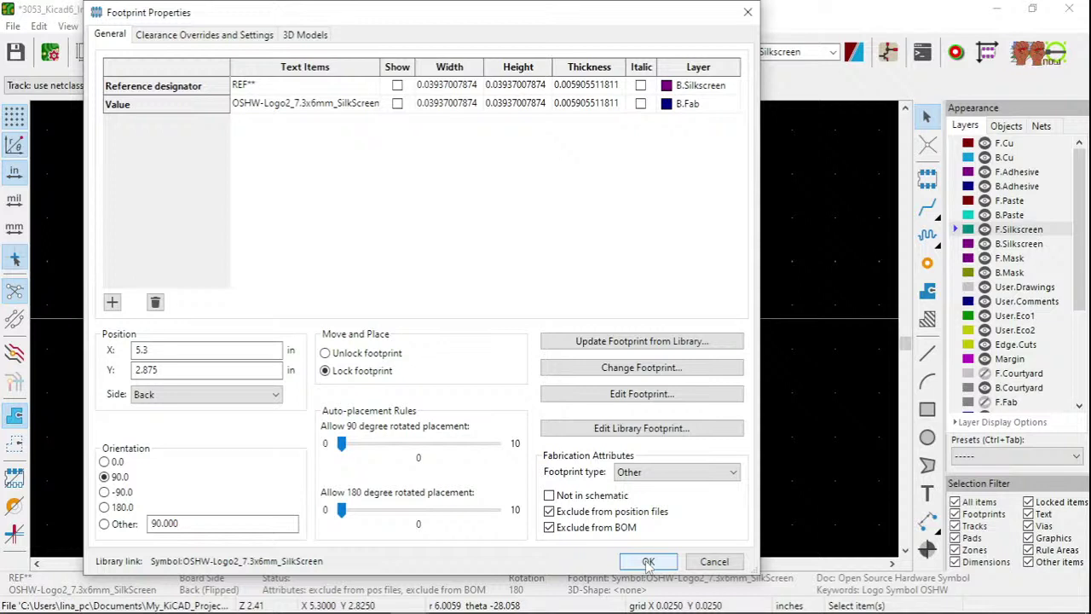
pyautogui.click(647, 561)
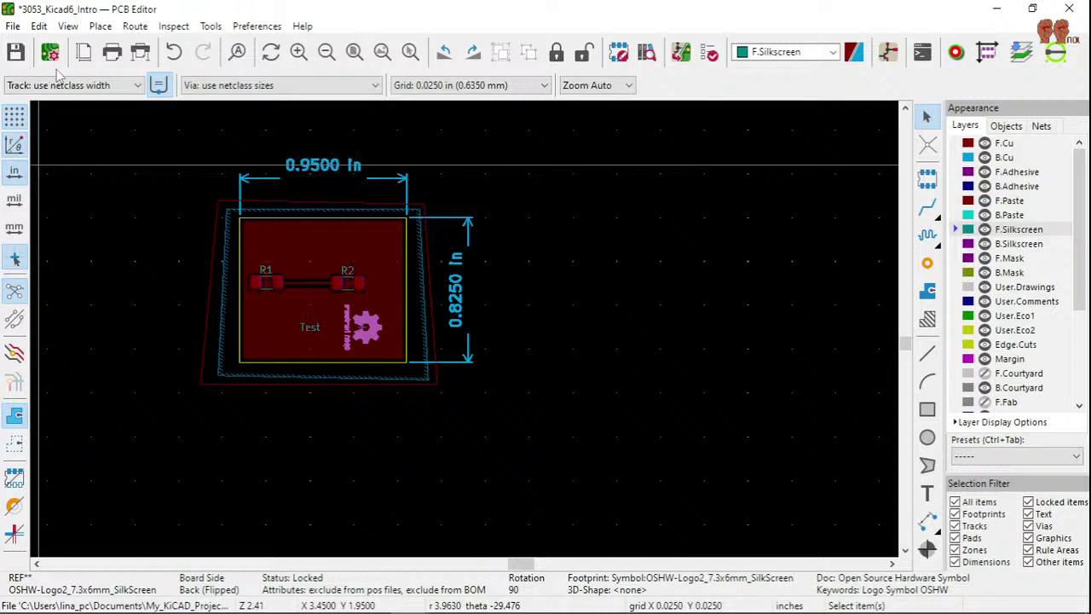
pyautogui.click(15, 53)
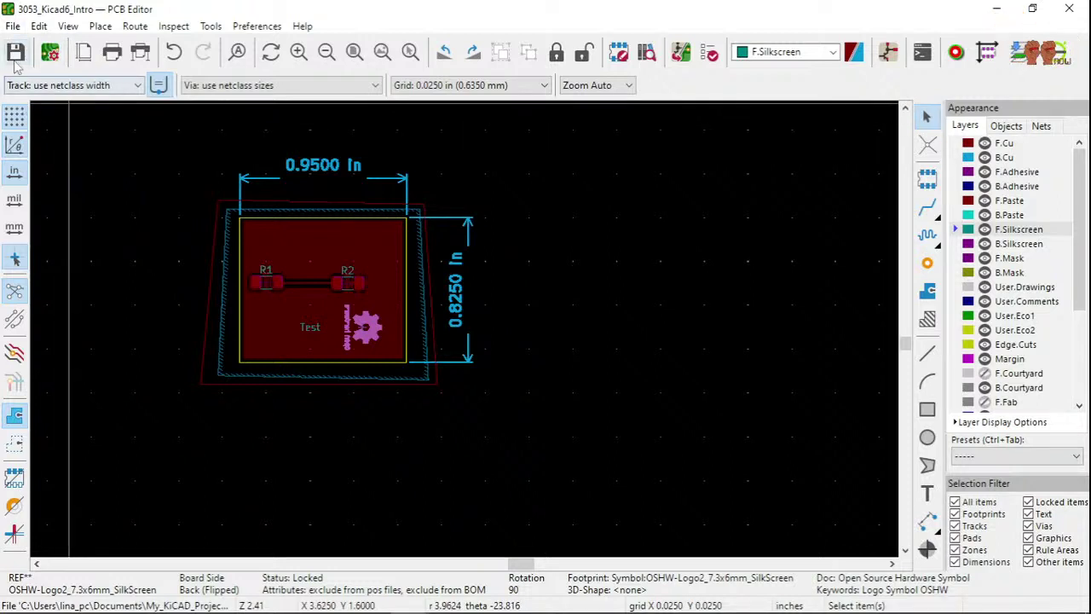
# - Generate the Interactive HTML BOM of the board, view it in the browser and return to the PCB Editor
pyautogui.click(211, 27)
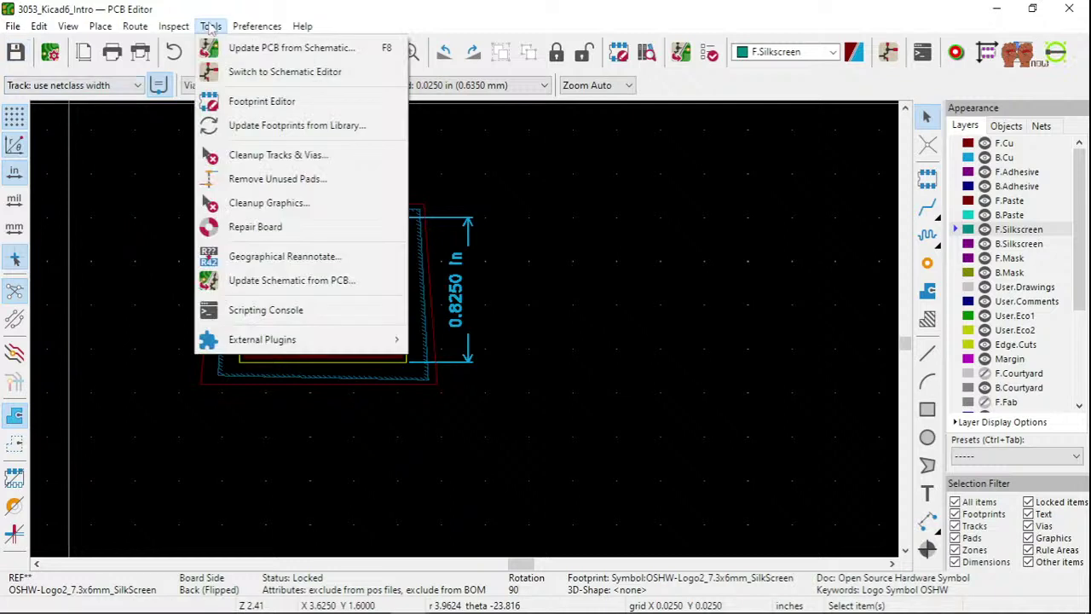
pyautogui.moveTo(189, 33)
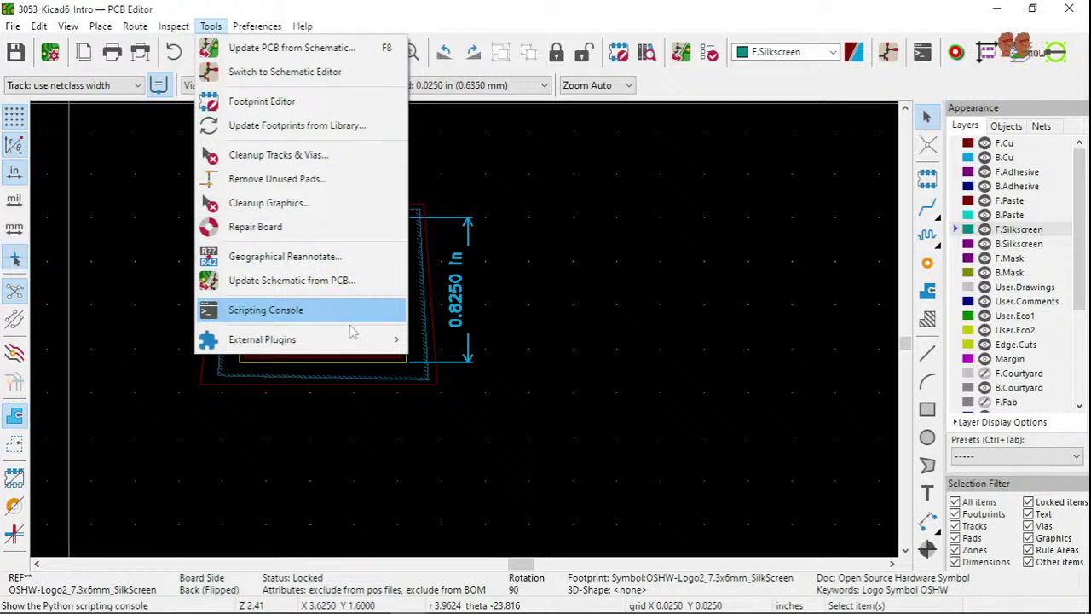
pyautogui.moveTo(363, 344)
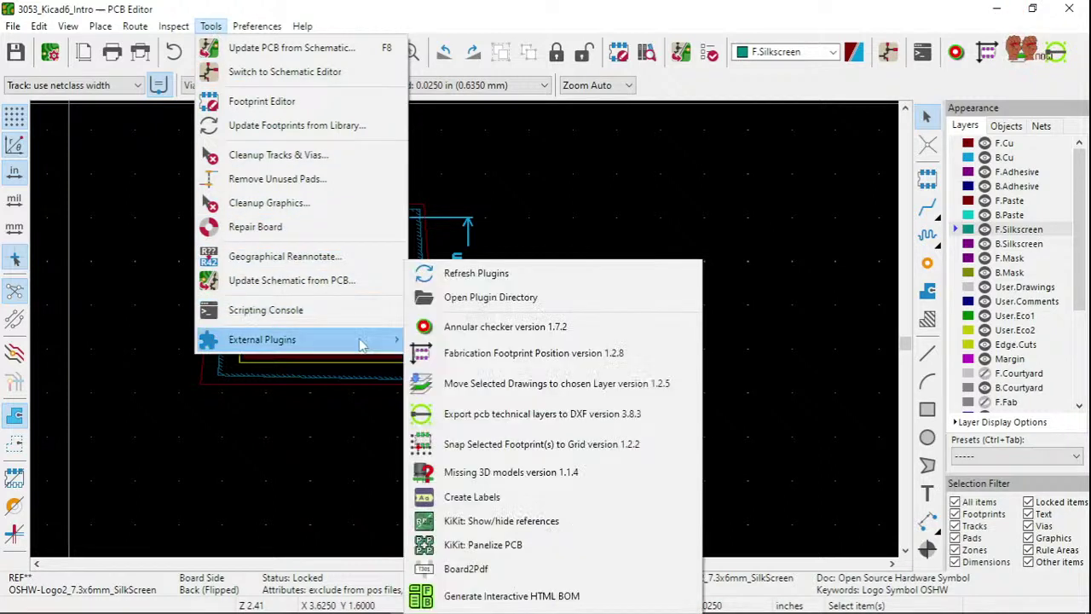
pyautogui.click(512, 596)
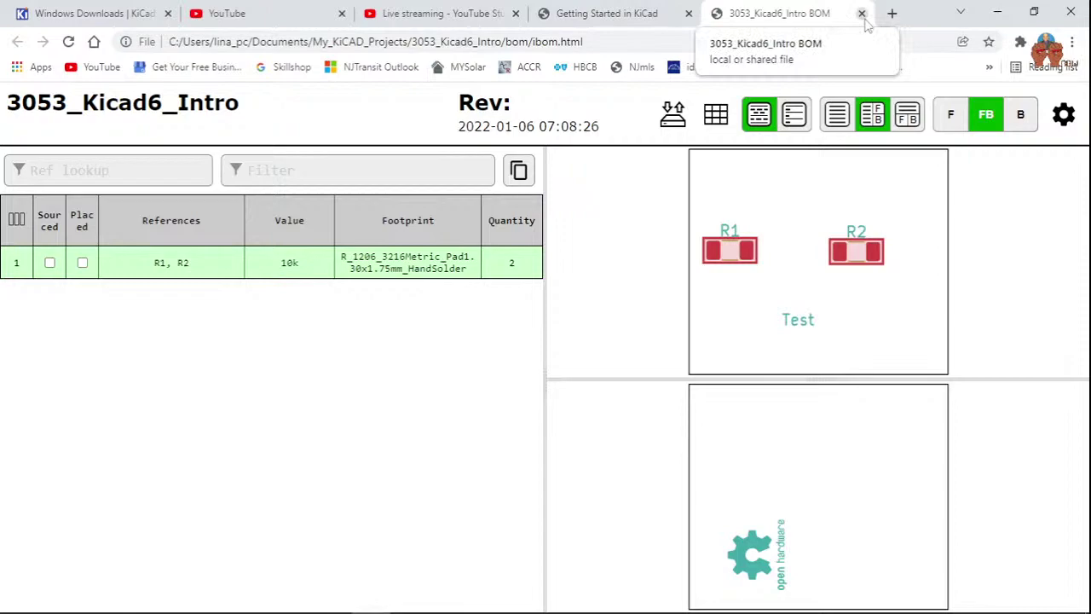
pyautogui.click(997, 12)
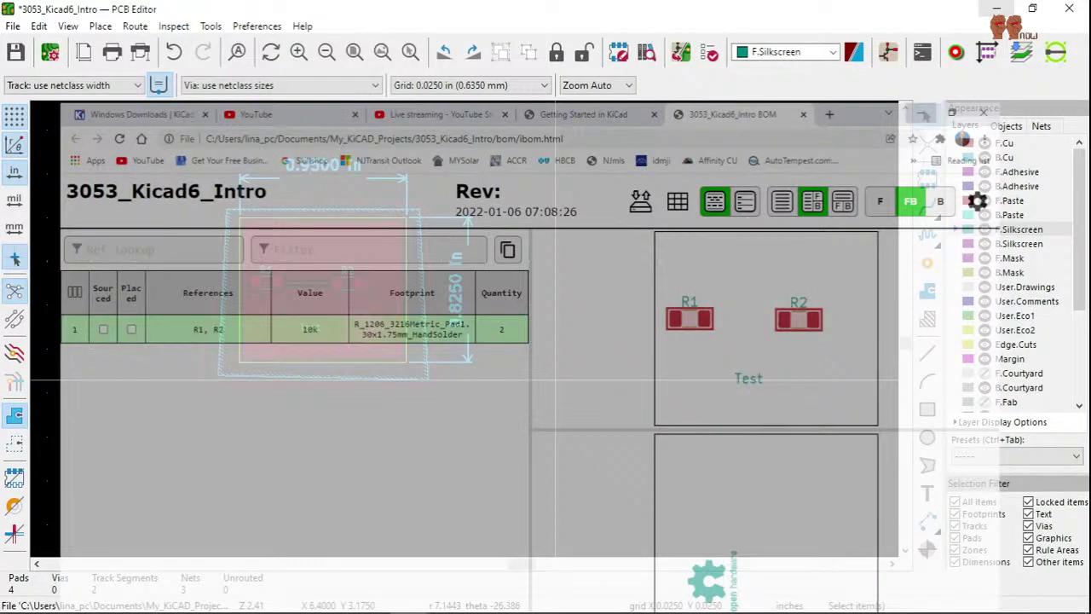
# - Return to the KiCad project manager, open the Plugin and Content Manager and look through the plugins of the official repository
pyautogui.click(257, 27)
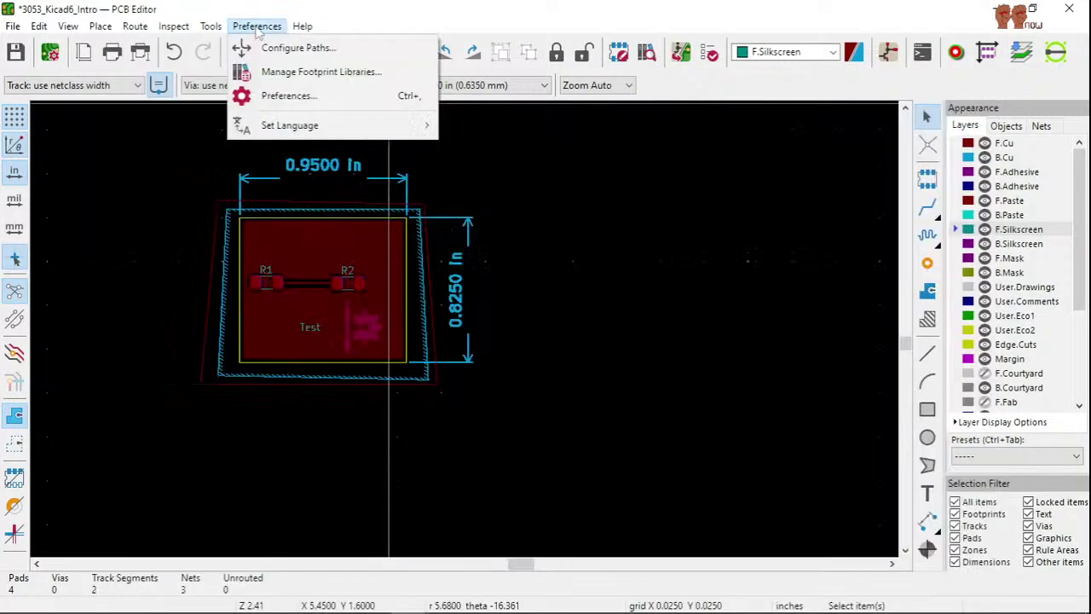
pyautogui.click(996, 15)
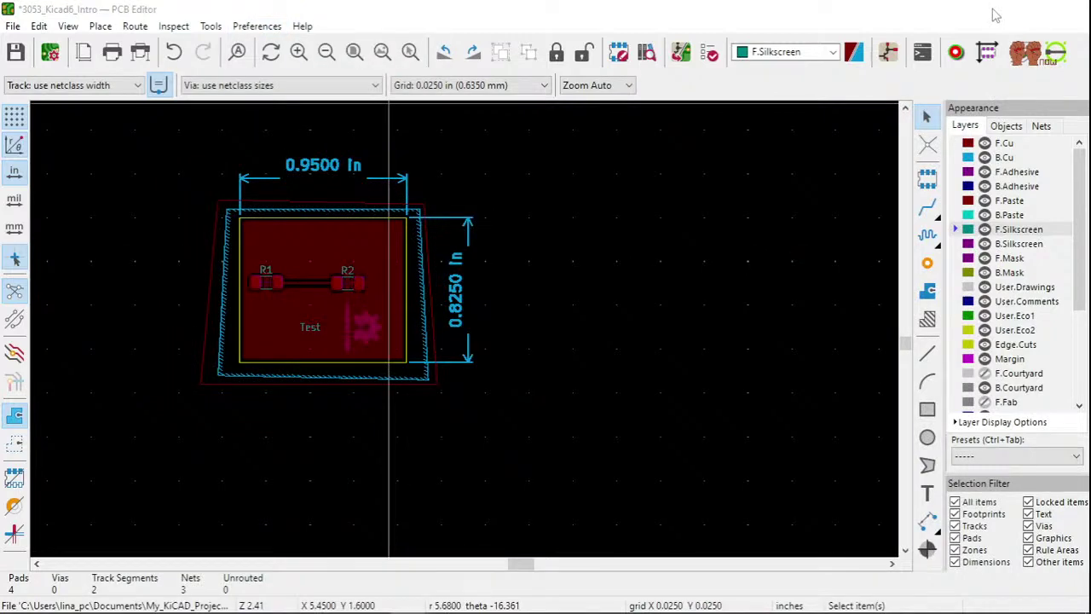
pyautogui.click(995, 15)
pyautogui.click(996, 12)
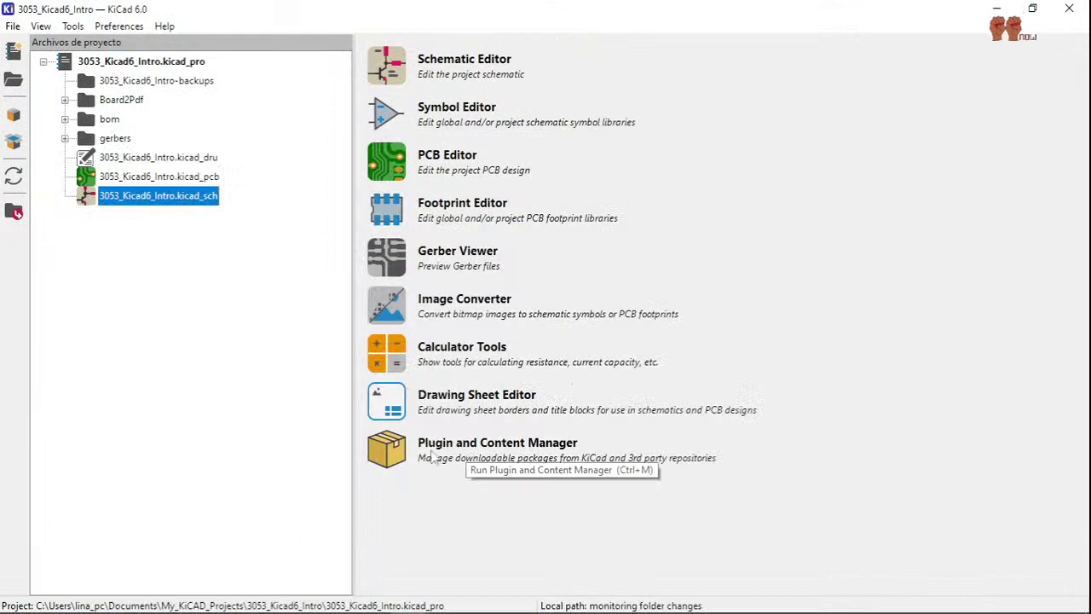
pyautogui.click(382, 453)
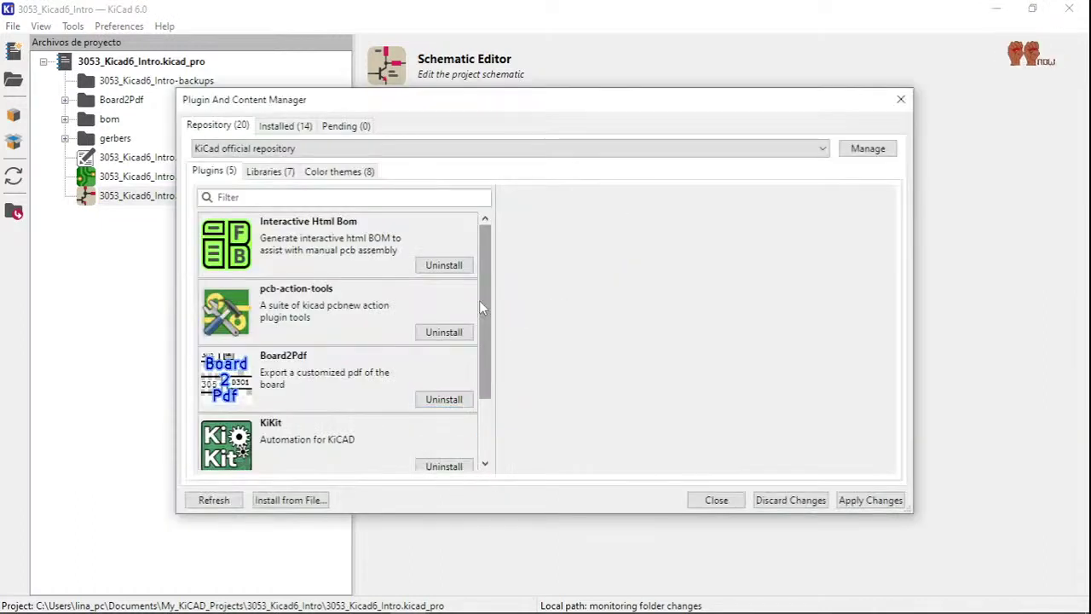
pyautogui.moveTo(482, 307); pyautogui.dragTo(504, 412)
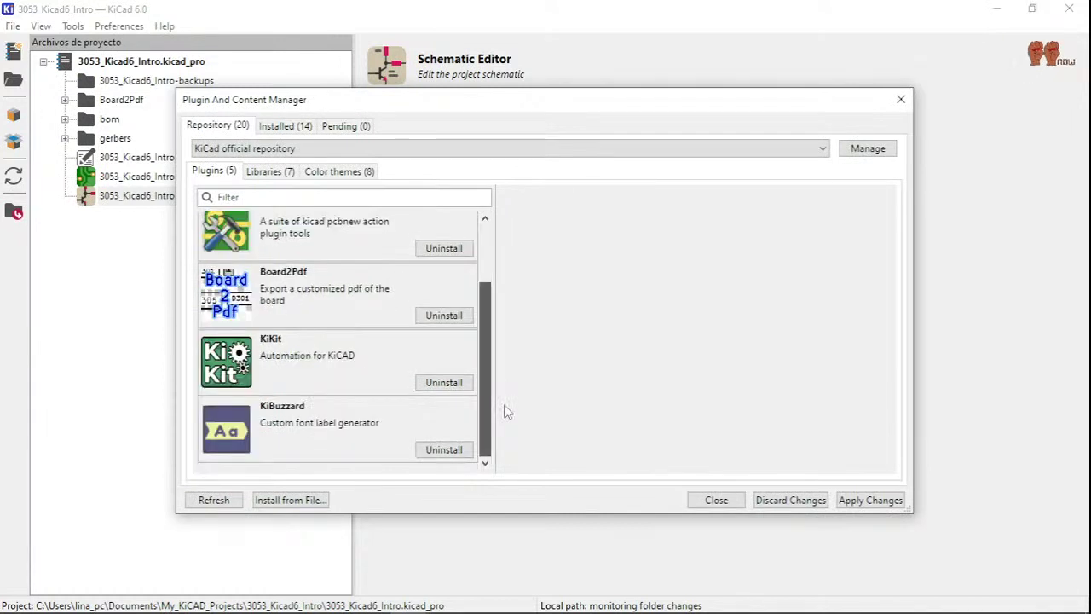
# - Look through the libraries and the color themes offered in the KiCad official repository
pyautogui.click(270, 171)
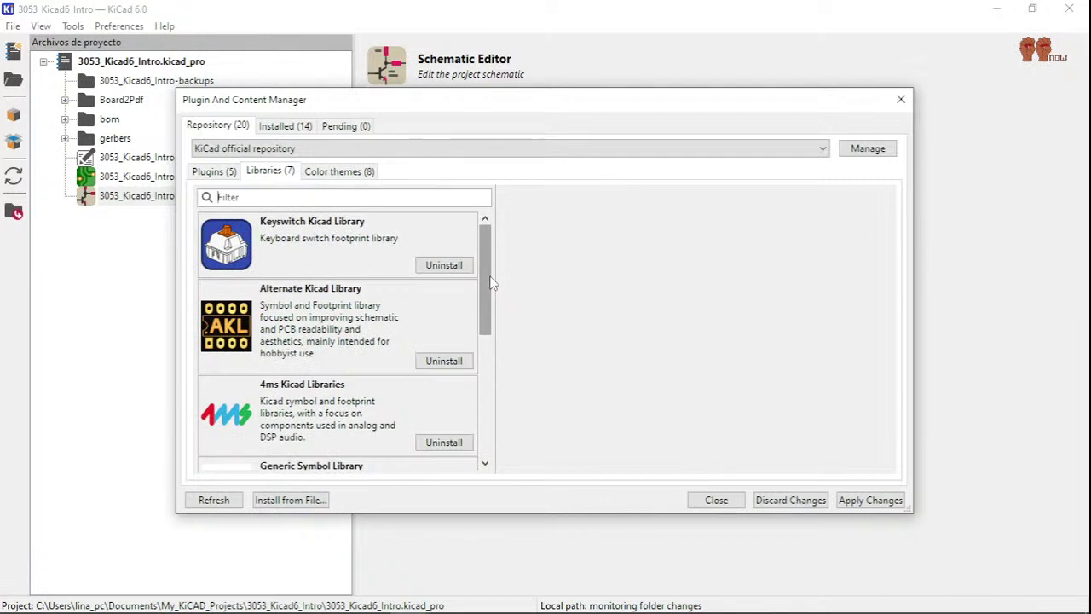
pyautogui.scroll(-5, 491, 282)
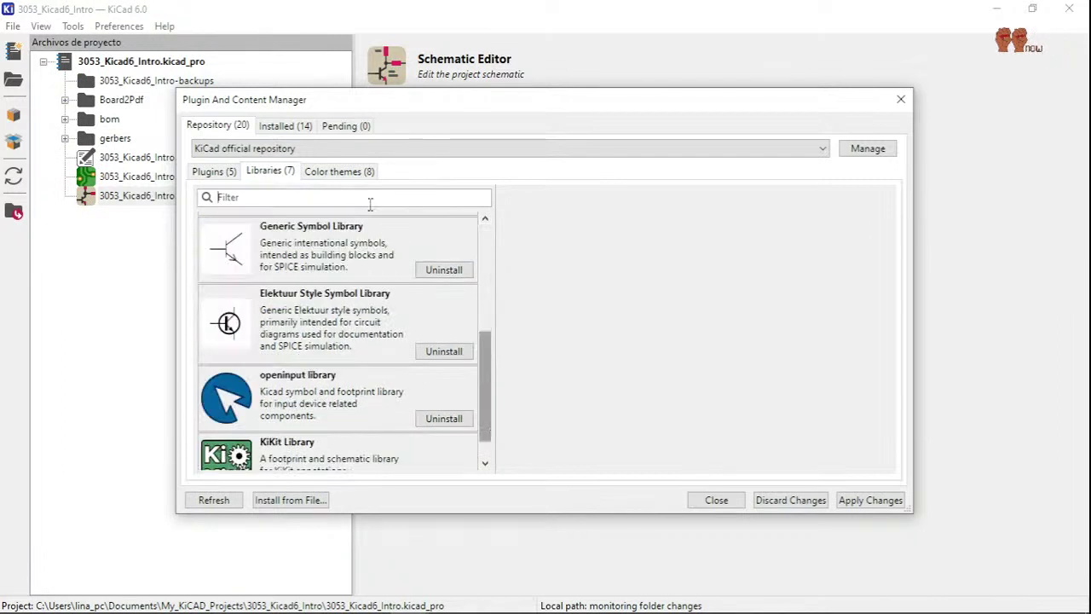
pyautogui.click(339, 170)
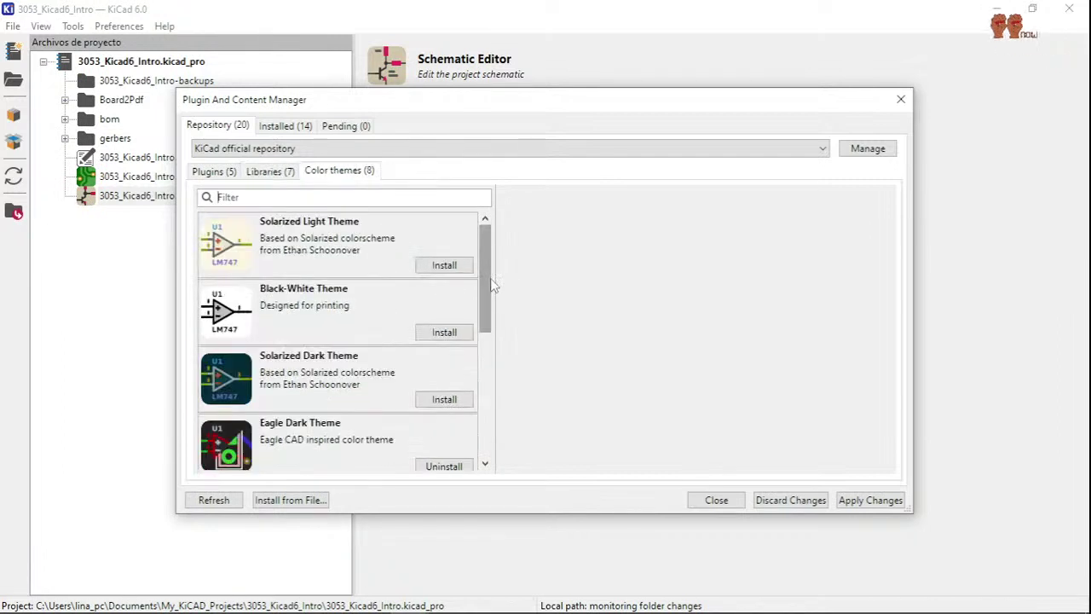
pyautogui.moveTo(490, 285); pyautogui.dragTo(520, 409)
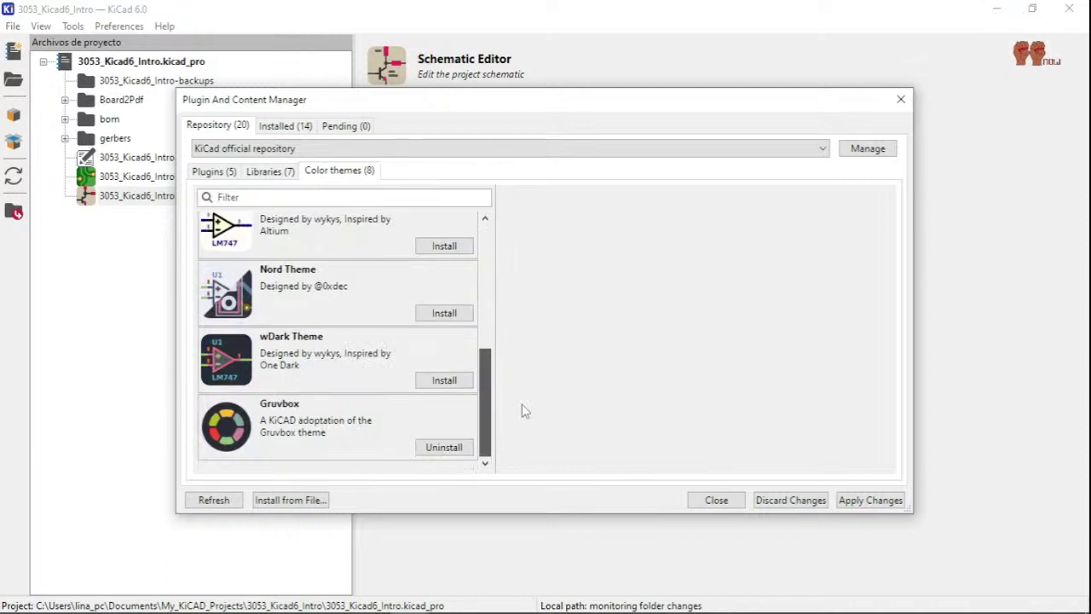
pyautogui.moveTo(524, 410); pyautogui.dragTo(540, 282)
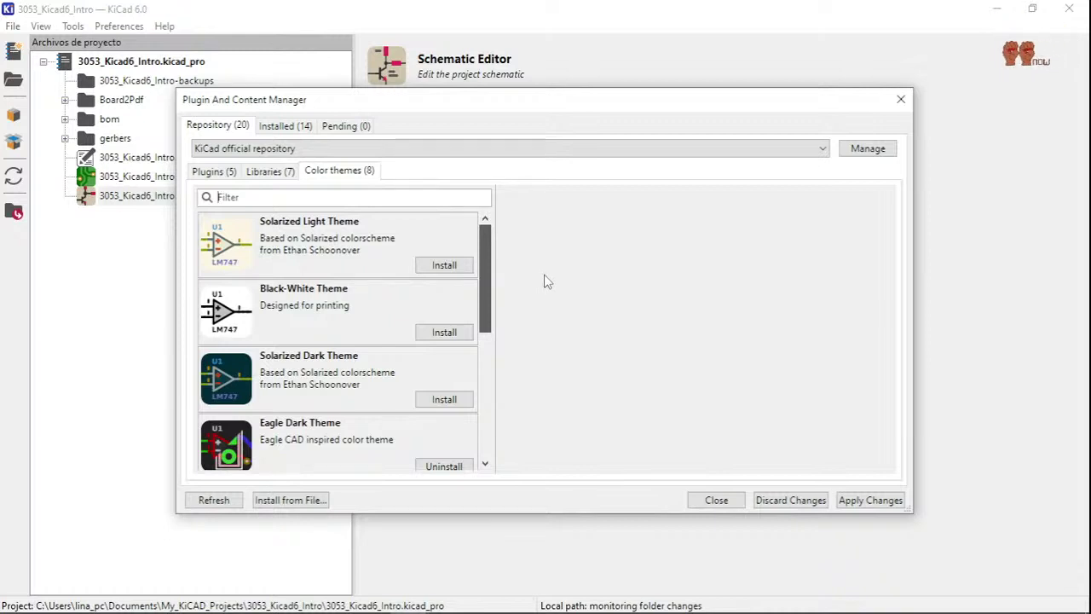
# - Install the Black-White Theme from the color themes, applying the pending change, and close the Plugin and Content Manager
pyautogui.click(452, 332)
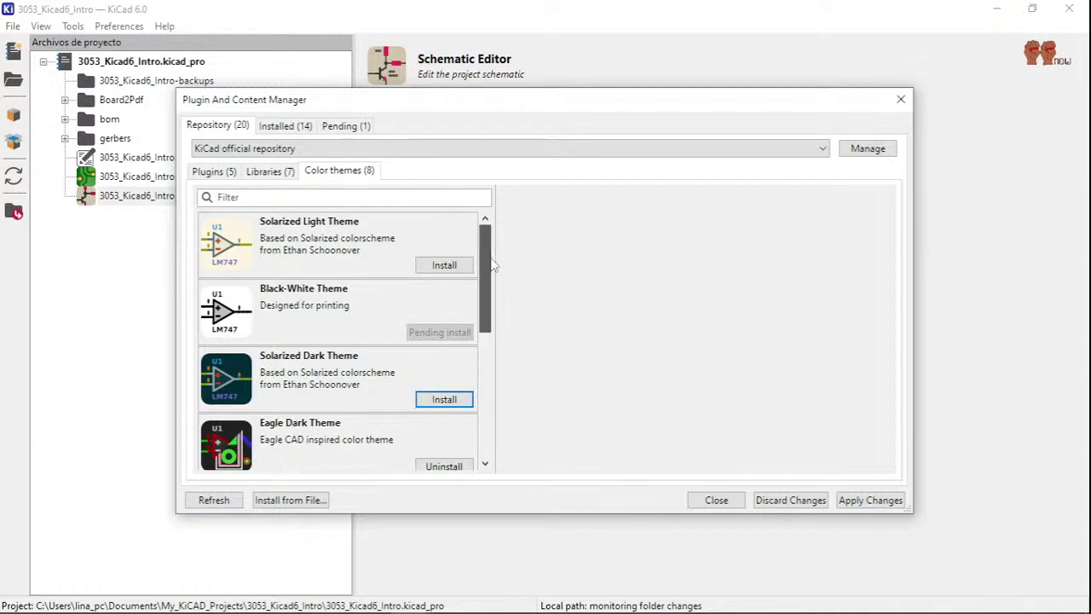
pyautogui.moveTo(491, 264)
pyautogui.mouseDown()
pyautogui.moveTo(502, 416)
pyautogui.moveTo(479, 269)
pyautogui.mouseUp()
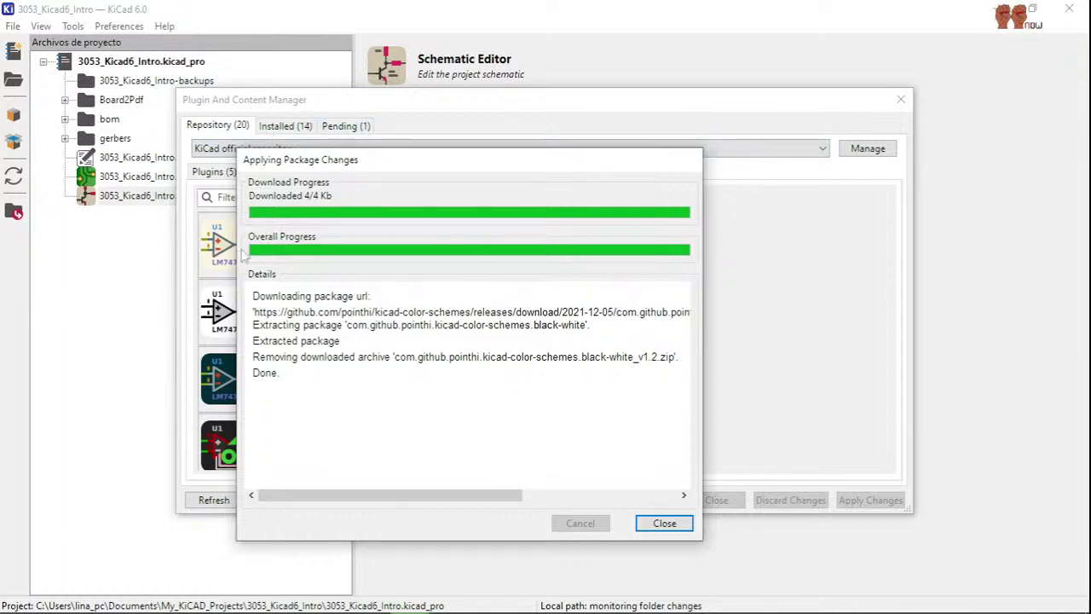
pyautogui.click(665, 523)
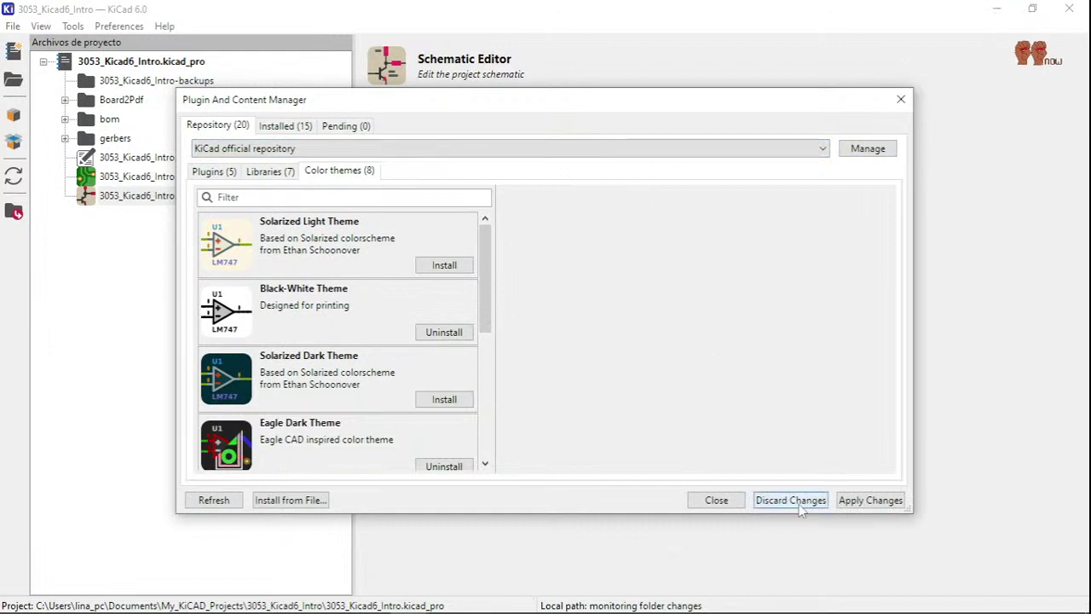
pyautogui.click(716, 500)
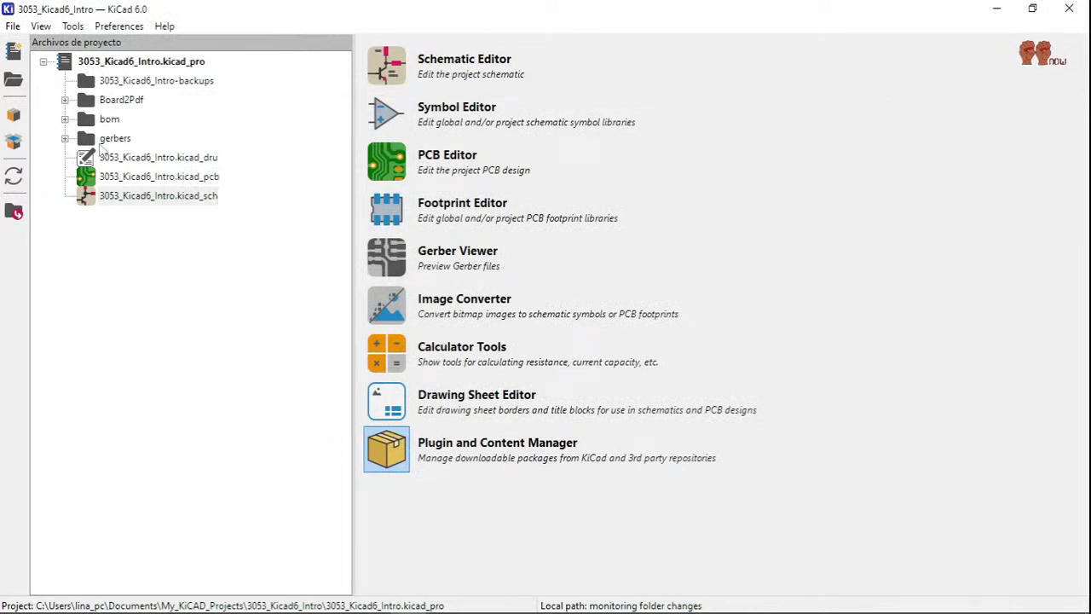
# - Open 3053_Kicad6_Intro-Assembly.pdf from the Board2Pdf folder, inspect the board drawing enlarged, and close Acrobat Reader
pyautogui.click(64, 119)
pyautogui.click(64, 100)
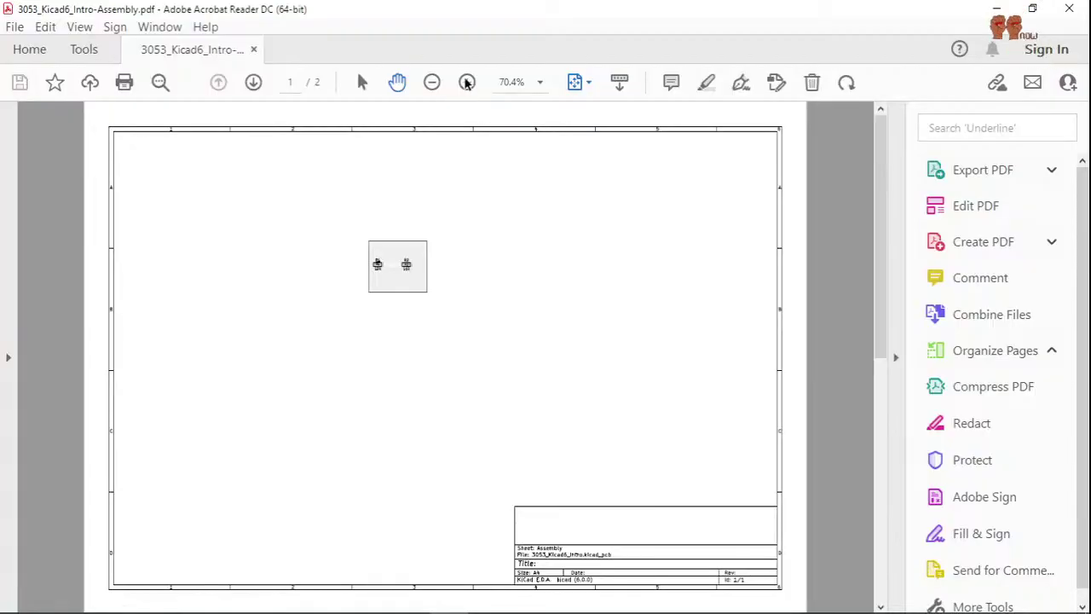
pyautogui.click(466, 83)
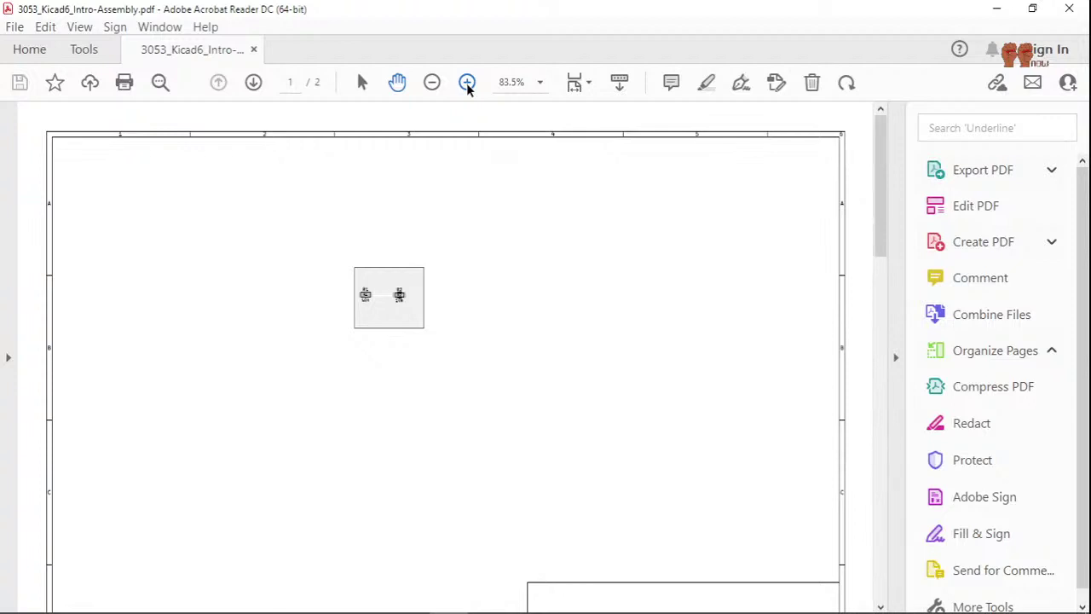
pyautogui.click(1070, 8)
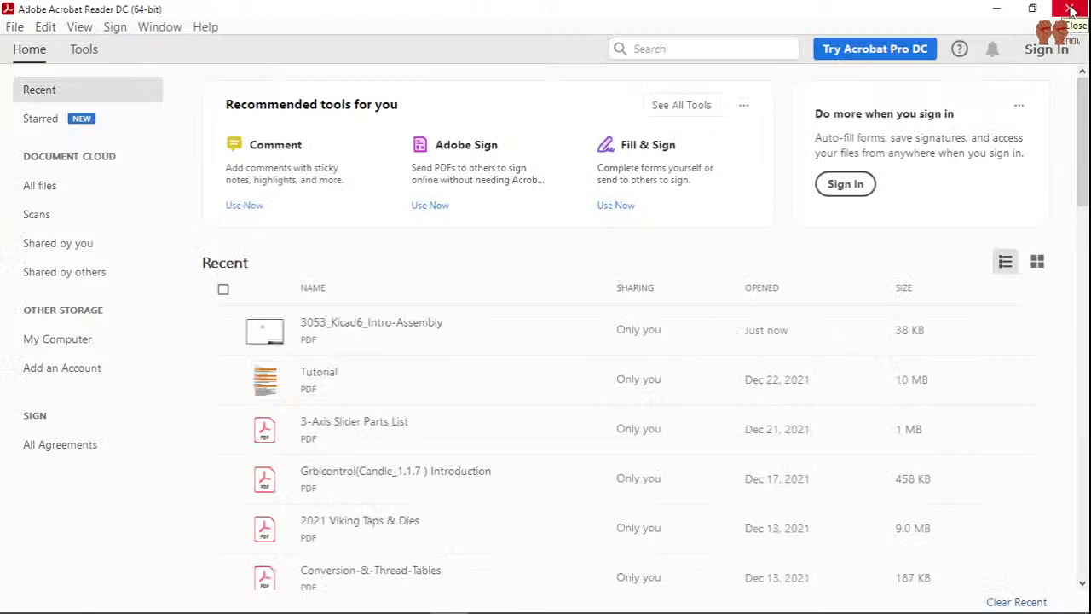
pyautogui.click(1069, 9)
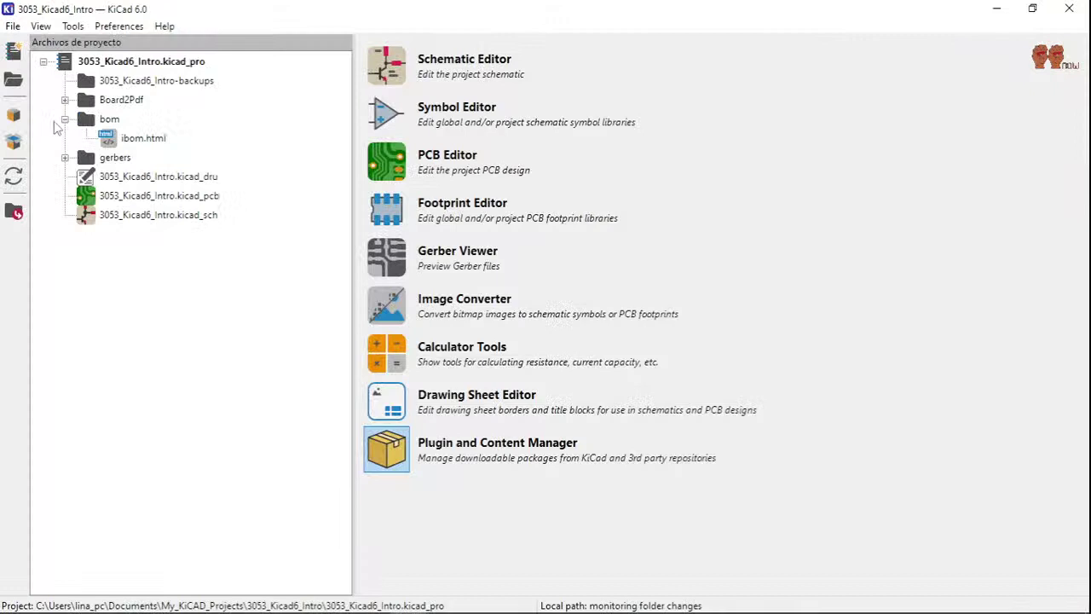
# - Look through the files in the project's bom and gerbers folders, and open the Gerber Viewer
pyautogui.click(63, 119)
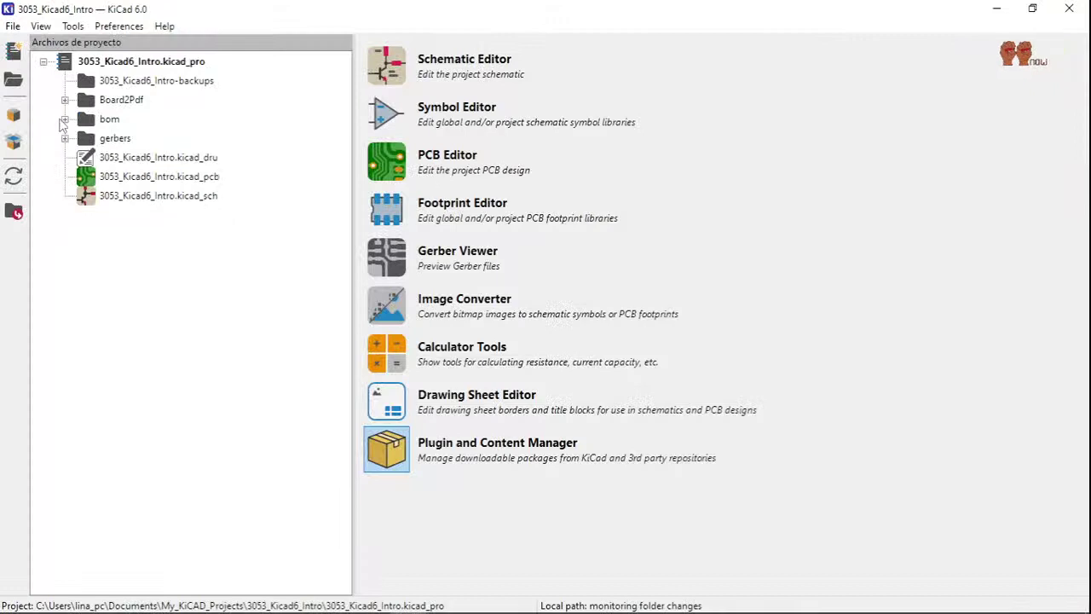
pyautogui.click(65, 119)
pyautogui.click(65, 157)
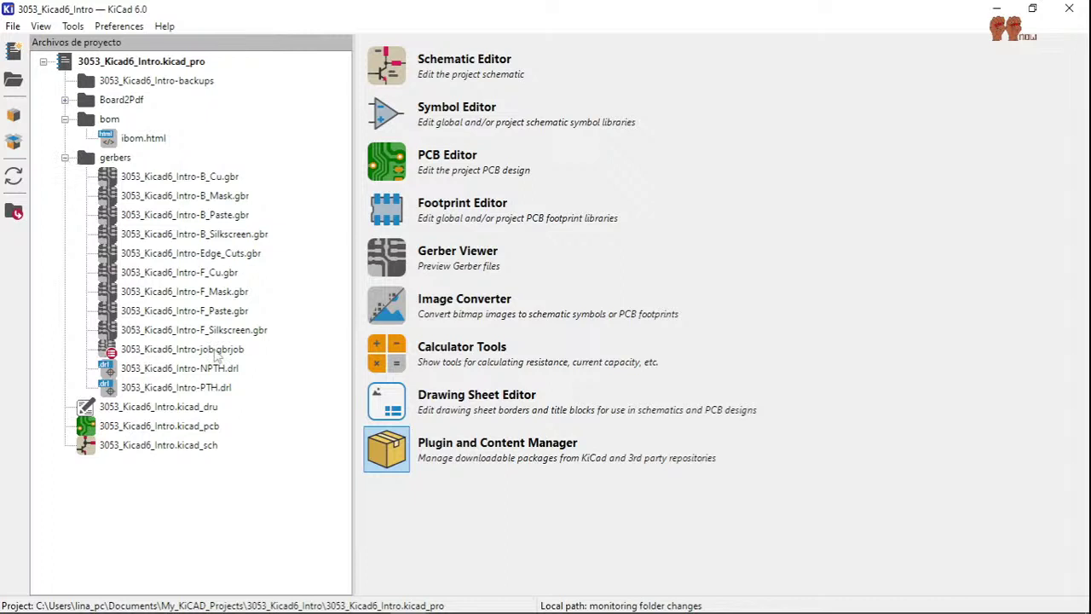
pyautogui.click(65, 158)
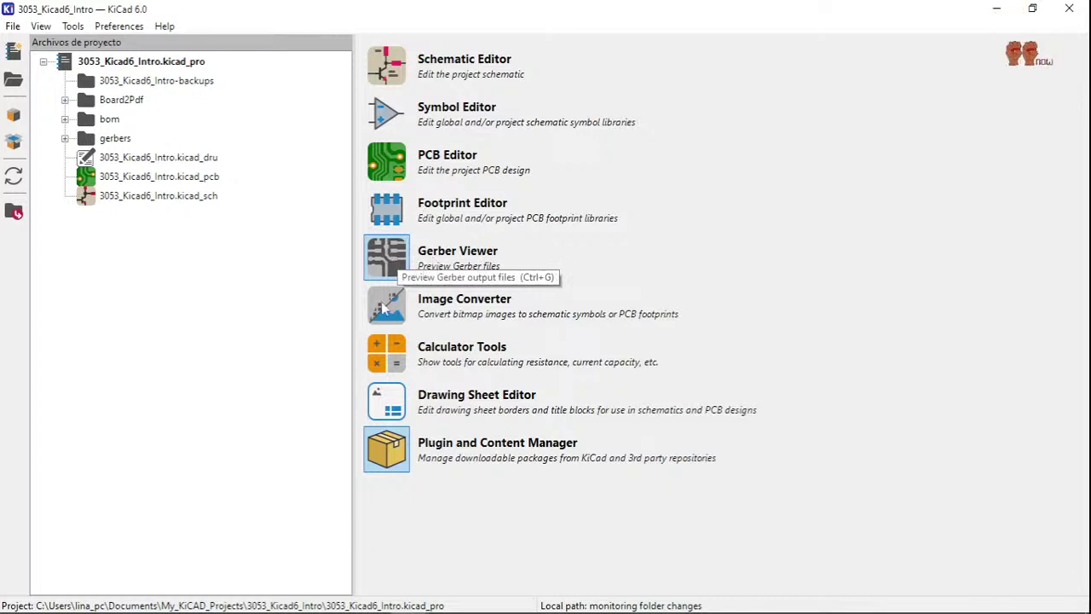
pyautogui.click(412, 250)
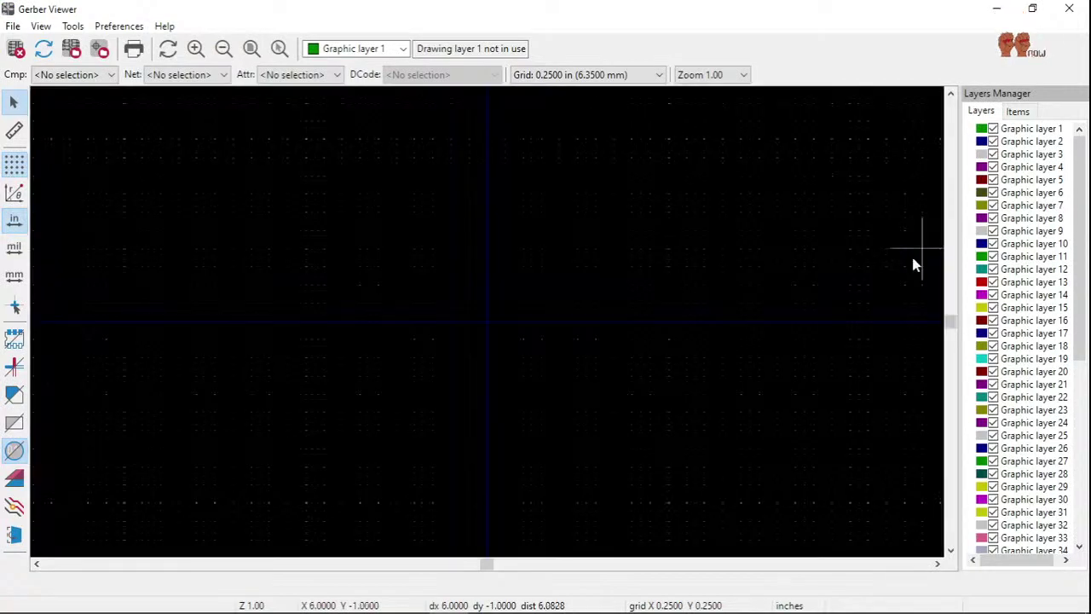
# - Load the existing plot files from the project's gerbers folder, inspect the round board, and close the Gerber Viewer
pyautogui.click(119, 27)
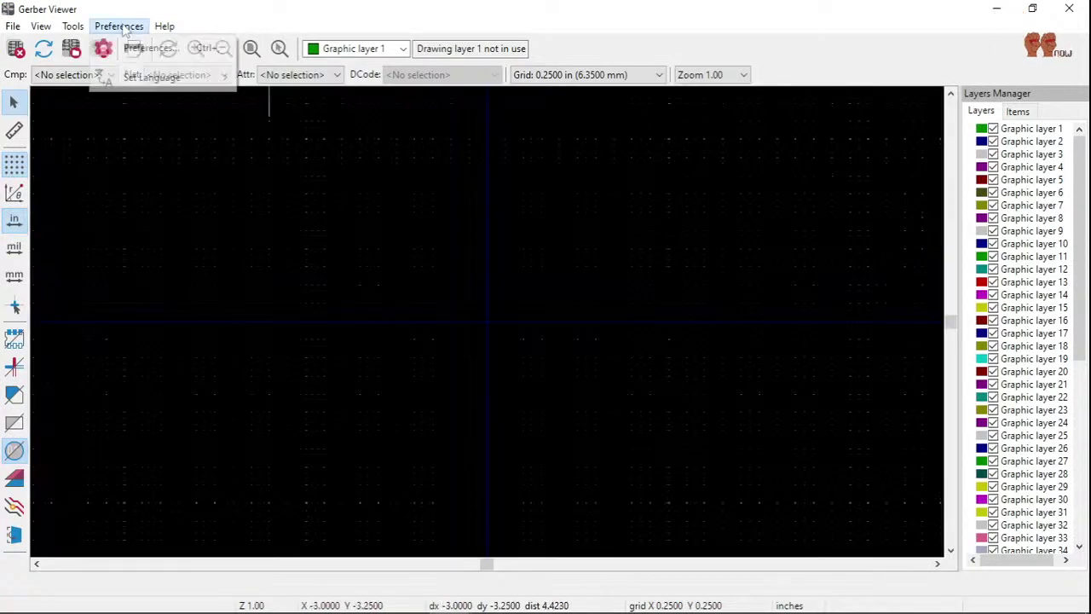
pyautogui.moveTo(73, 27)
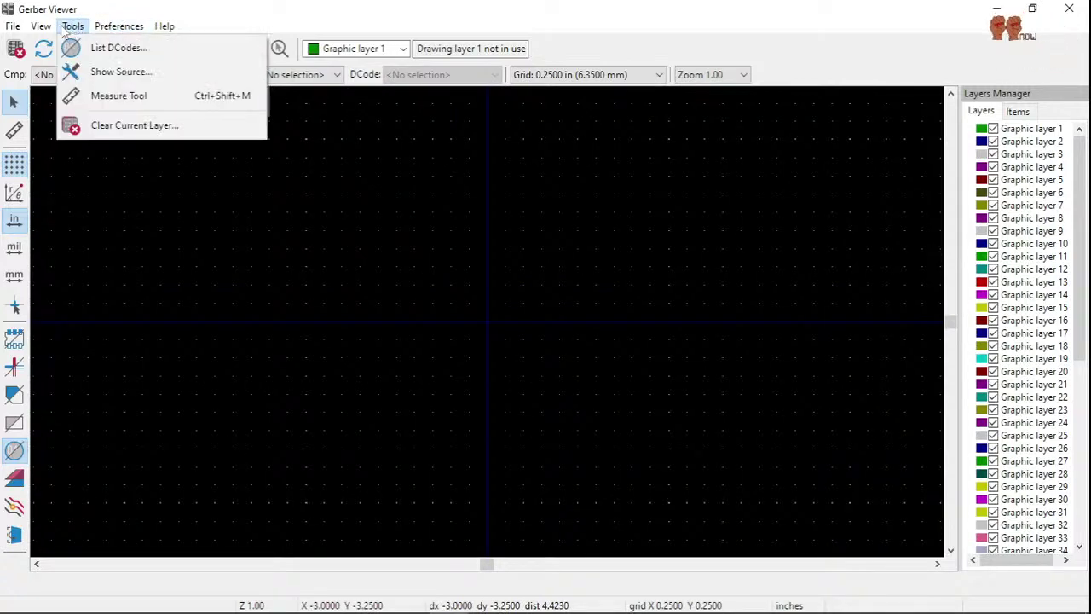
pyautogui.moveTo(22, 28)
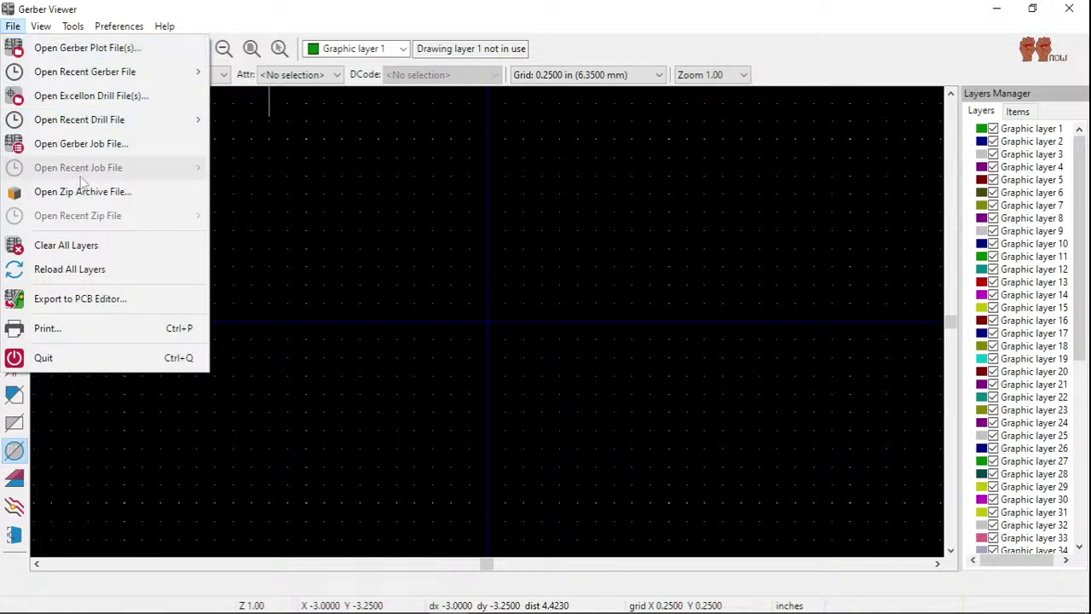
pyautogui.click(82, 48)
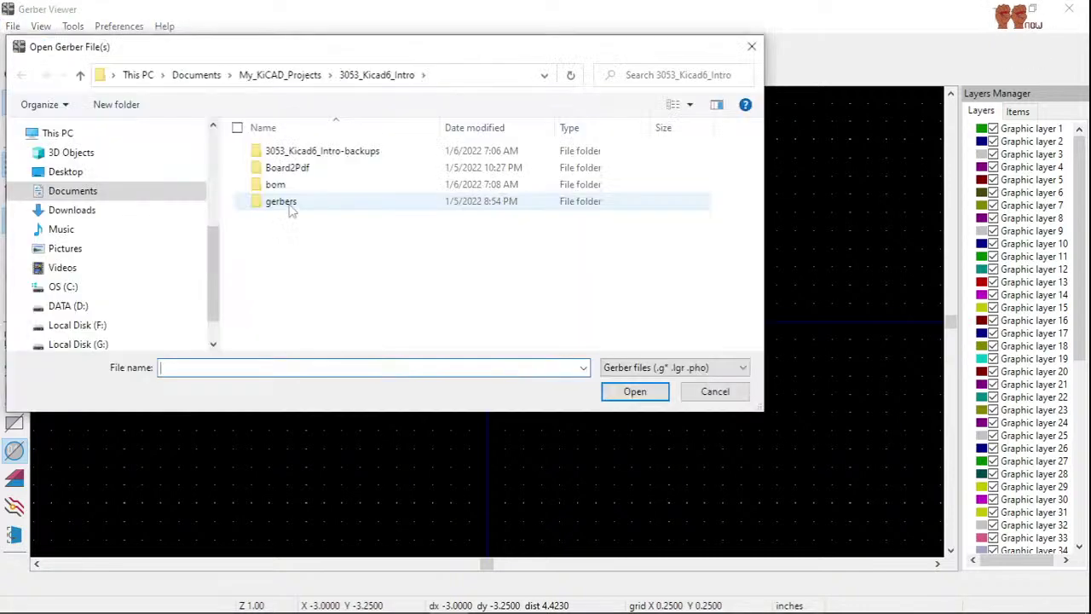
pyautogui.click(291, 207)
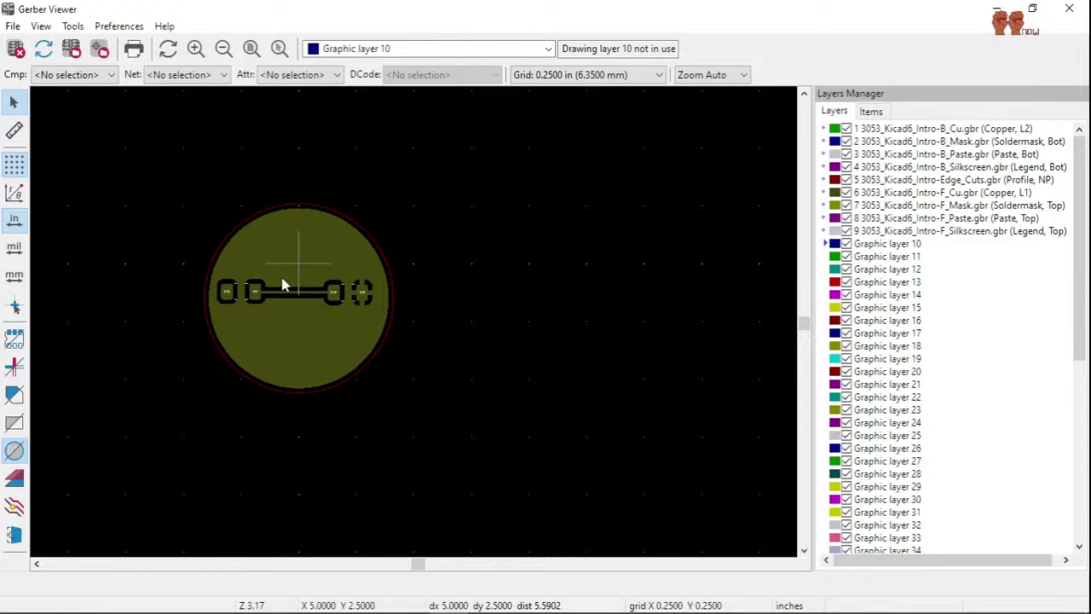
pyautogui.scroll(5, 283, 286)
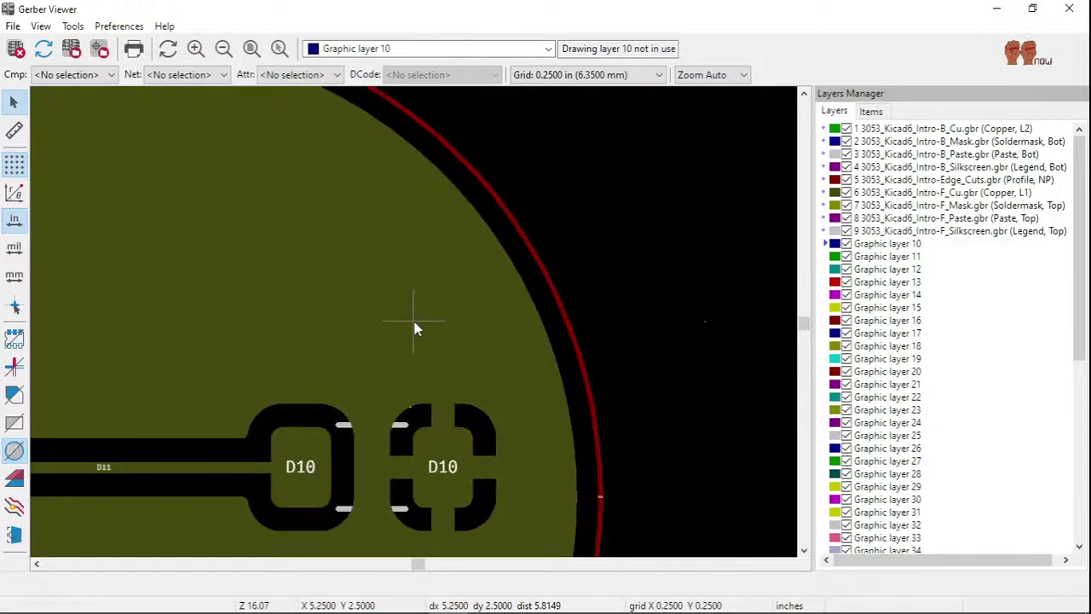
pyautogui.scroll(-5, 415, 328)
pyautogui.scroll(3, 415, 328)
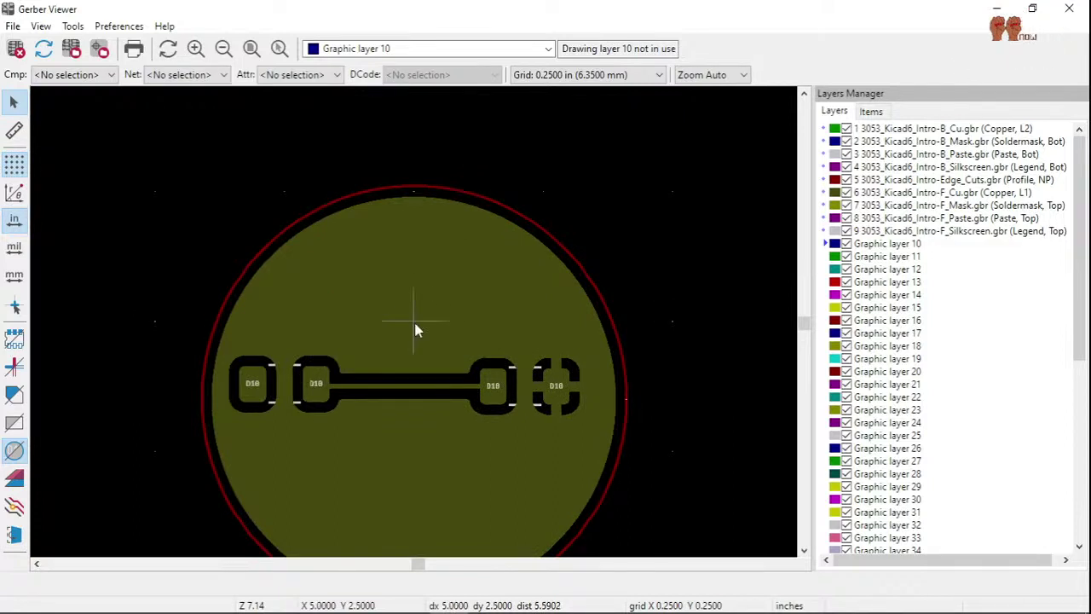
pyautogui.click(1068, 9)
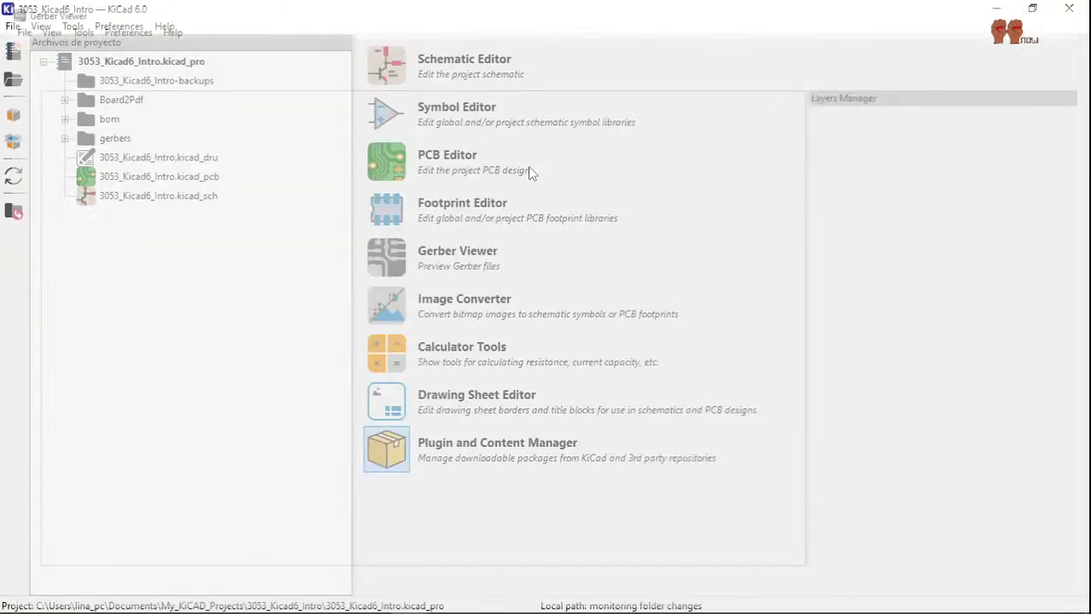
# - Plot the current board's Gerber files and generate its Excellon drill files in inches, using gerbers as the output folder
pyautogui.doubleClick(180, 177)
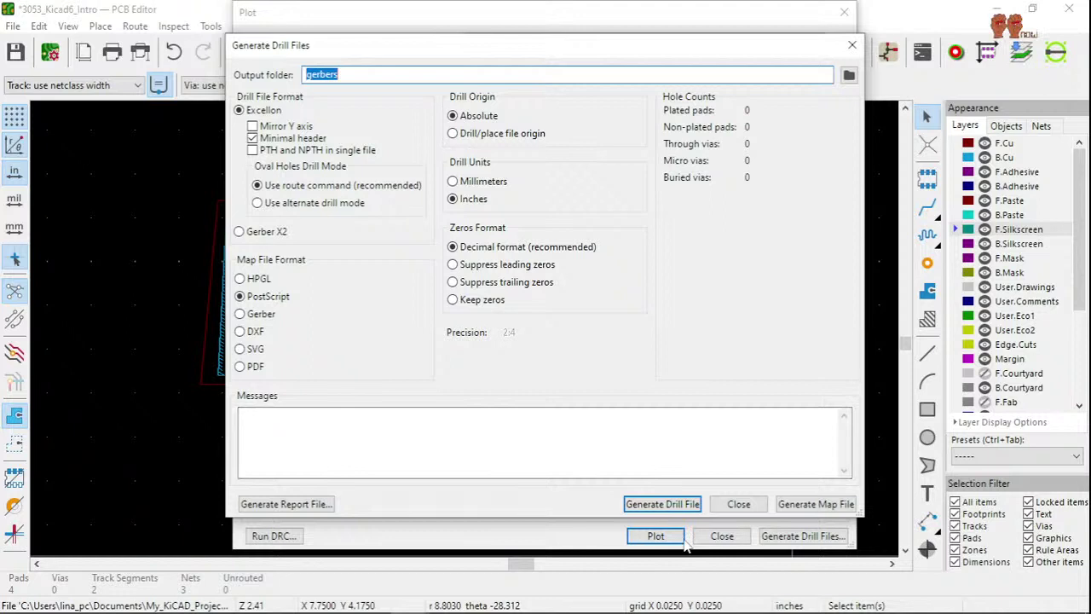
pyautogui.click(669, 504)
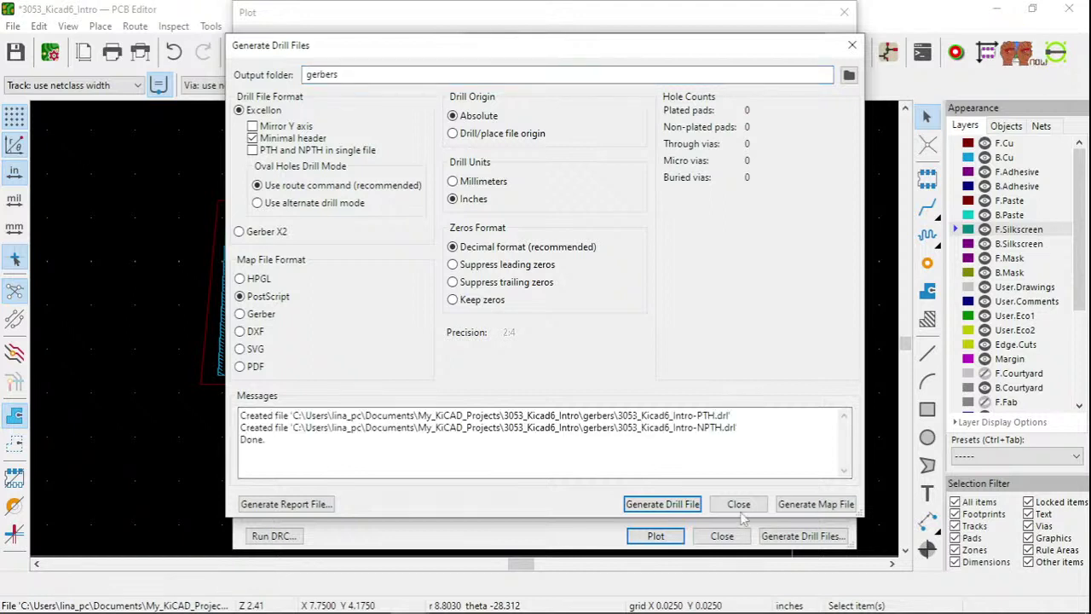
pyautogui.click(738, 503)
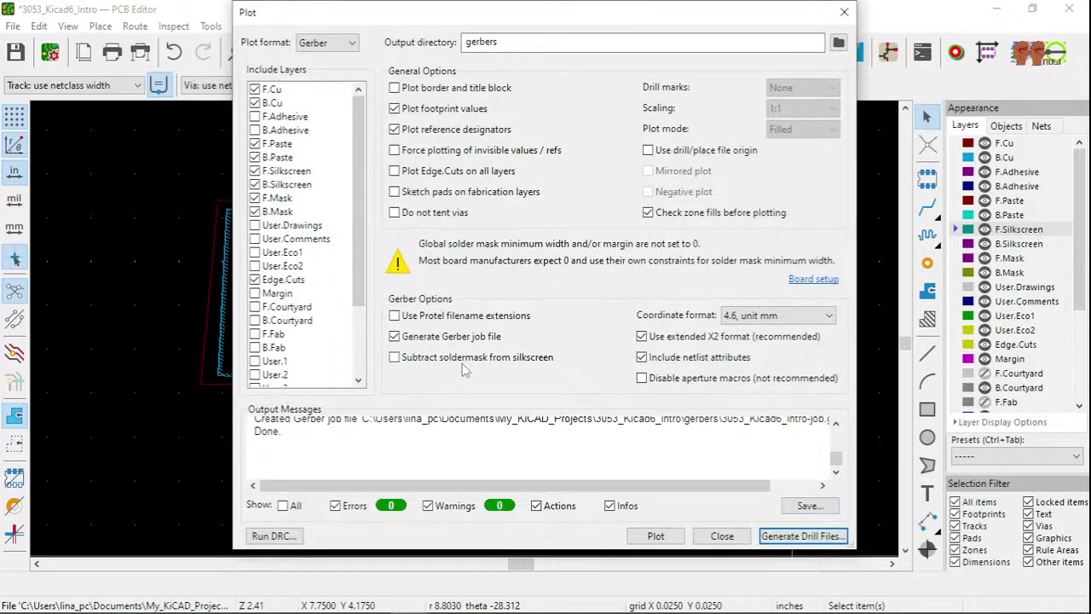
pyautogui.click(722, 536)
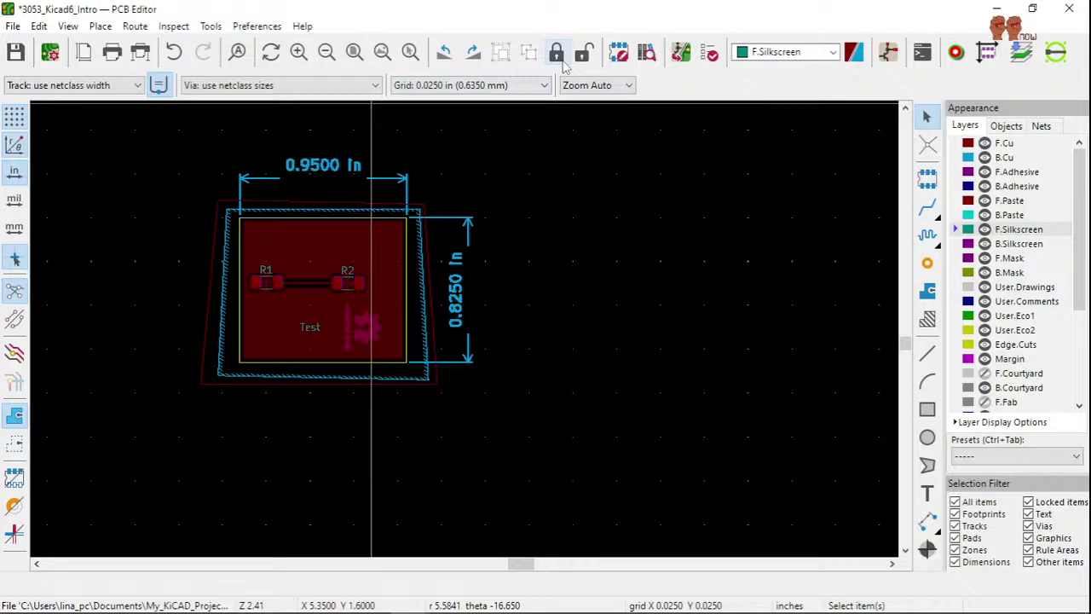
# - Return to the project manager, reopen the Gerber Viewer, and load all the newly plotted files from the gerbers folder
pyautogui.click(996, 8)
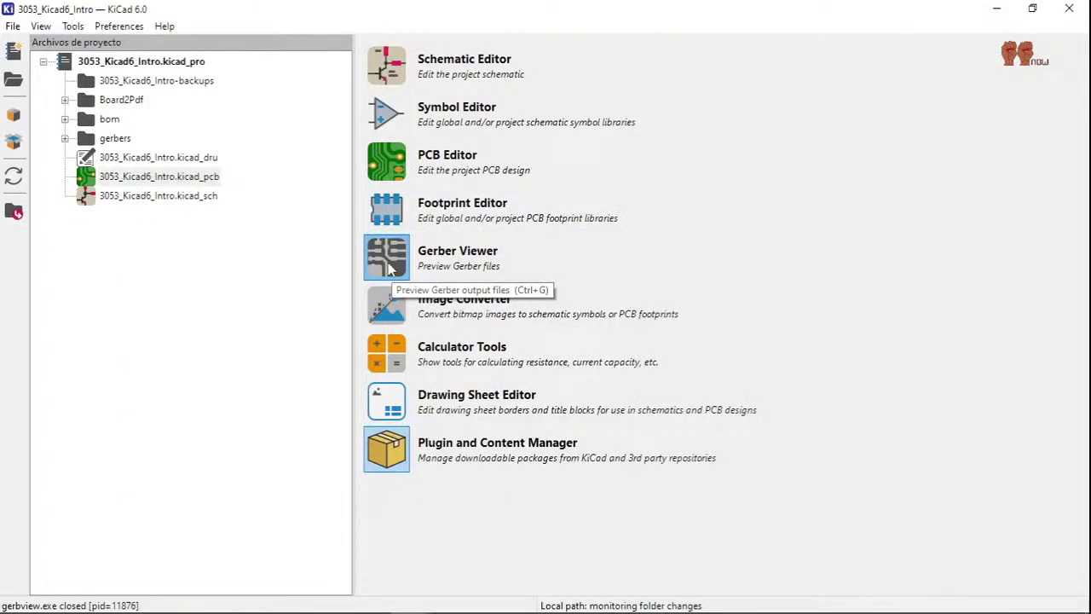
pyautogui.click(390, 268)
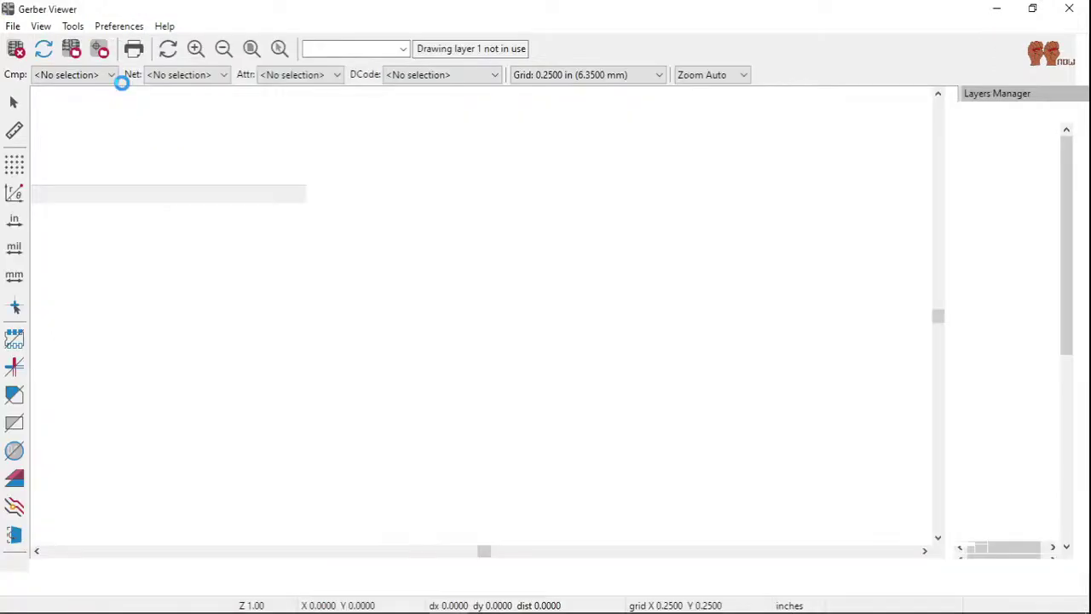
pyautogui.click(13, 26)
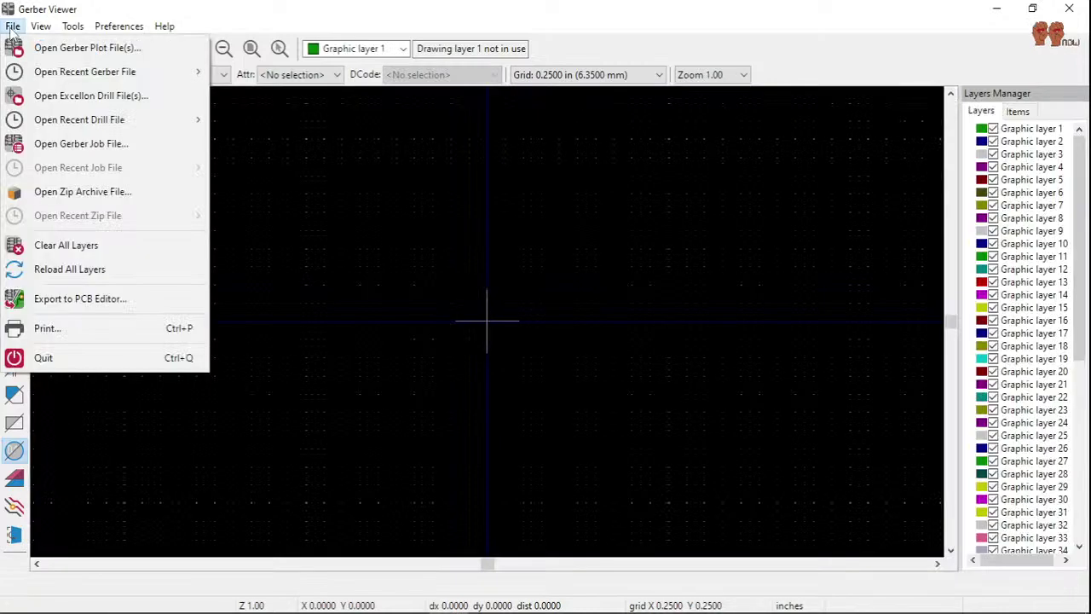
pyautogui.click(81, 49)
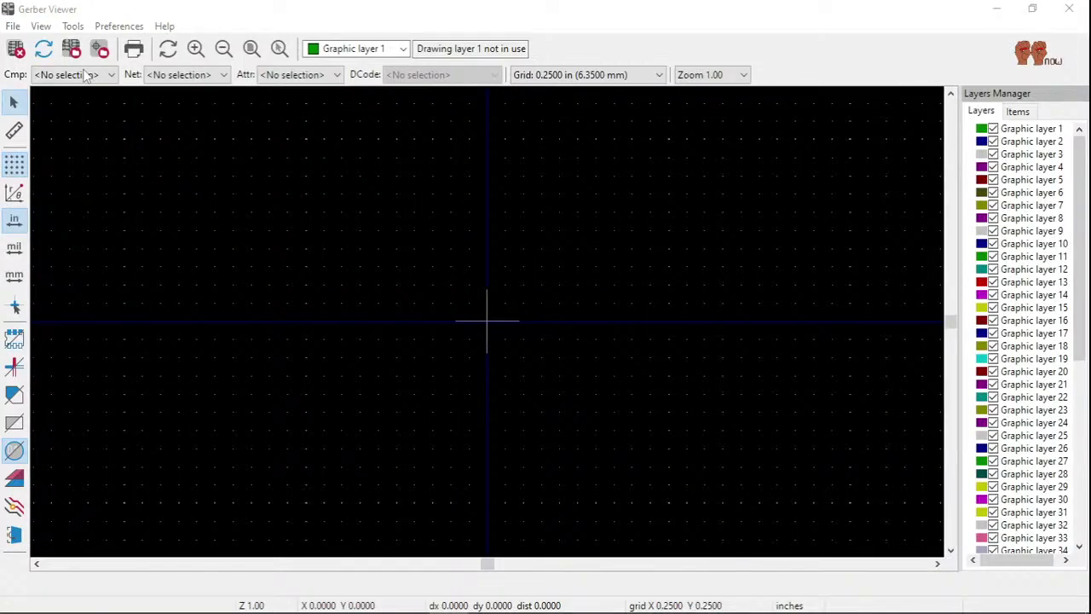
pyautogui.click(332, 155)
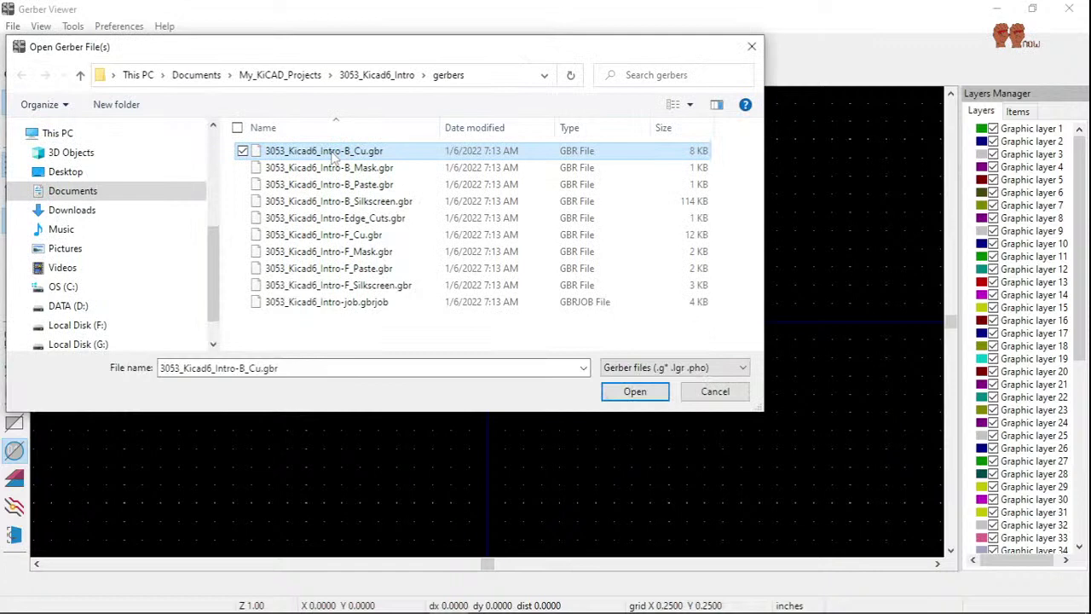
pyautogui.hotkey('ctrl', 'a')
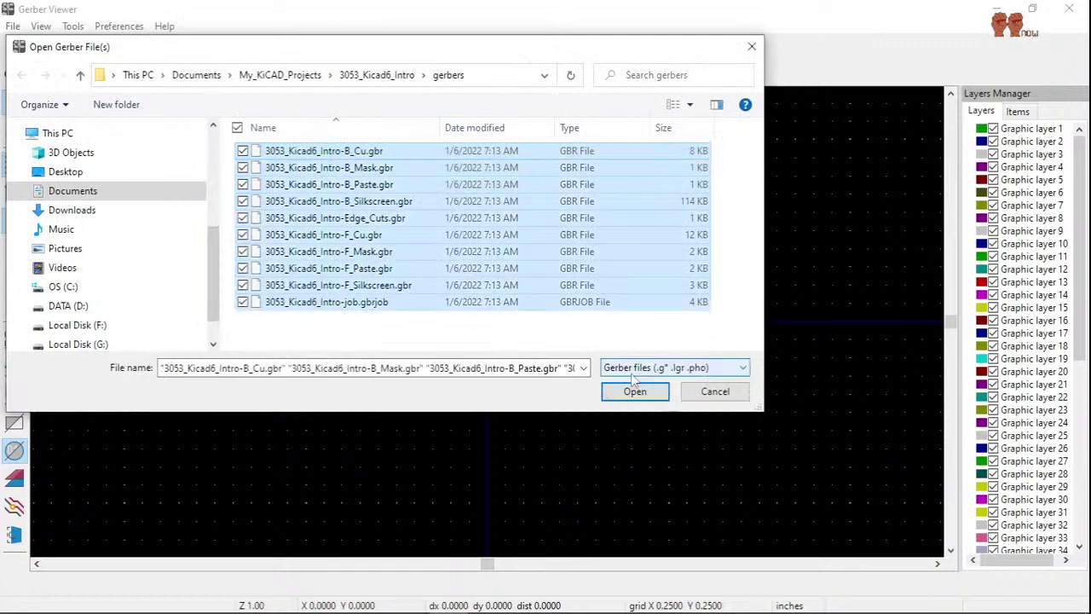
pyautogui.click(634, 389)
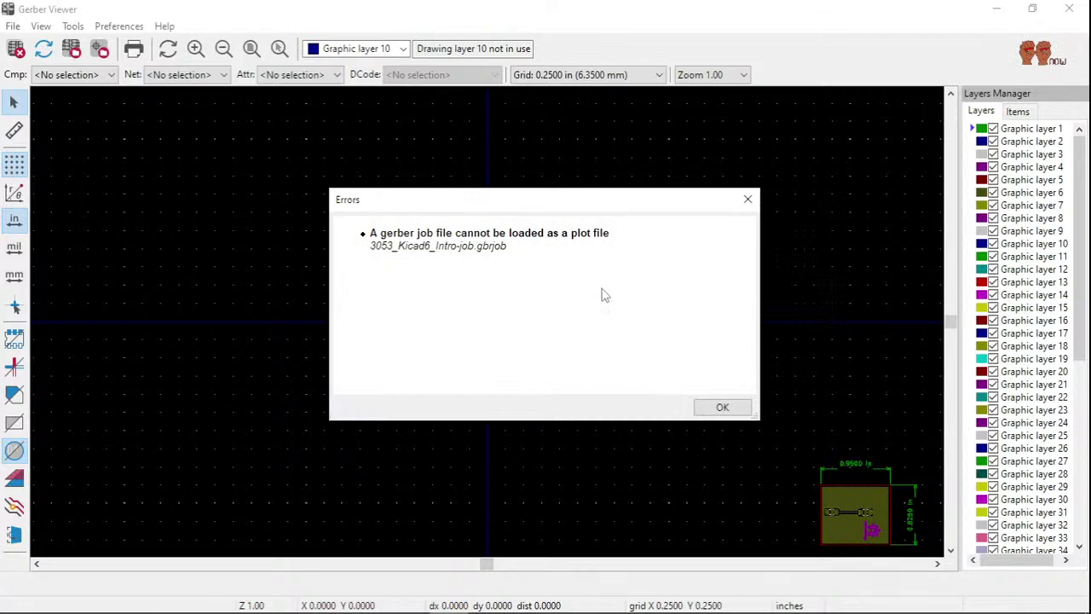
pyautogui.click(722, 407)
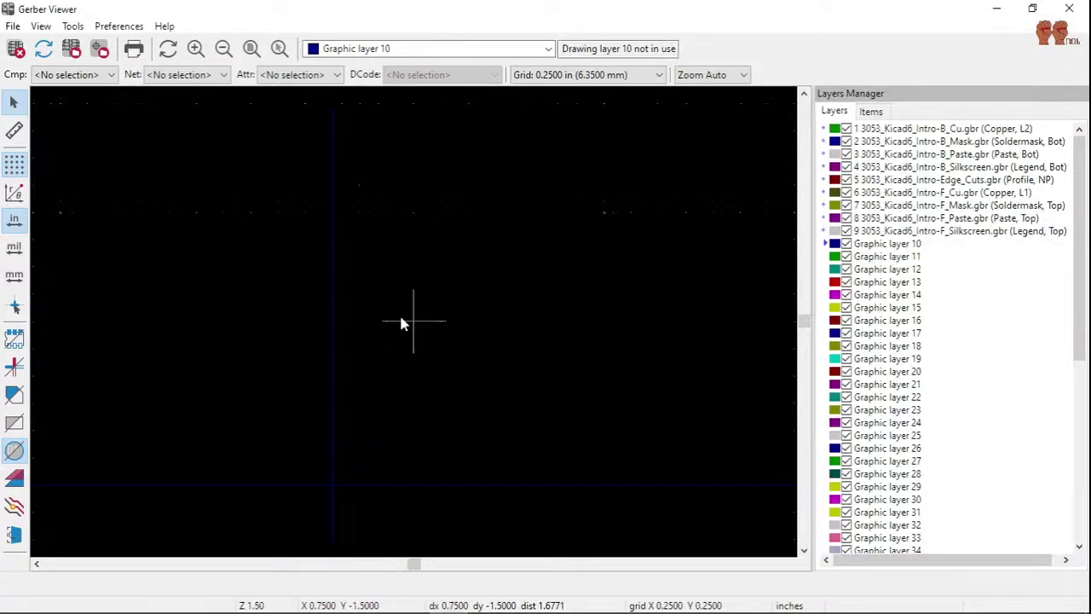
# - Inspect the board's pads and open hardware logo up close, and hide the 3053_Kicad6_Intro-B_Cu.gbr layer
pyautogui.scroll(-2, 402, 324)
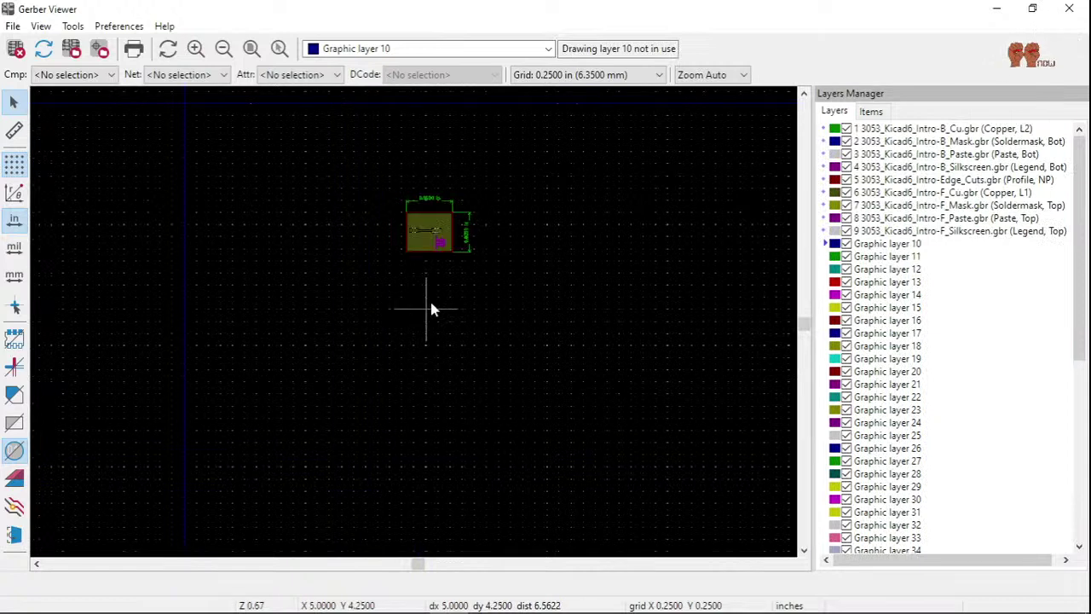
pyautogui.scroll(3, 430, 305)
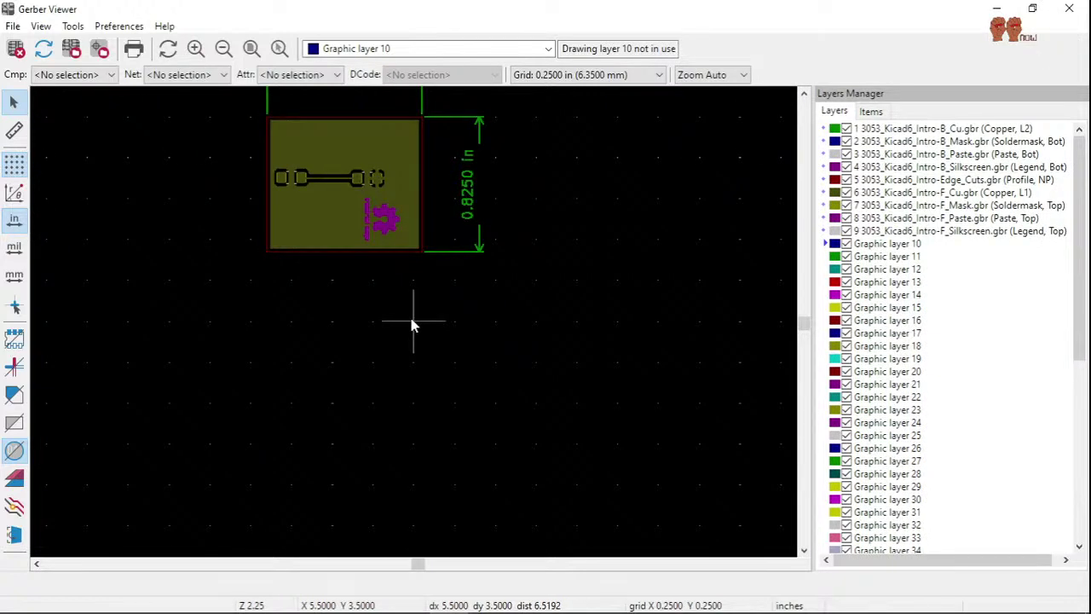
pyautogui.keyDown('shift'); pyautogui.scroll(1, 412, 324); pyautogui.keyUp('shift')
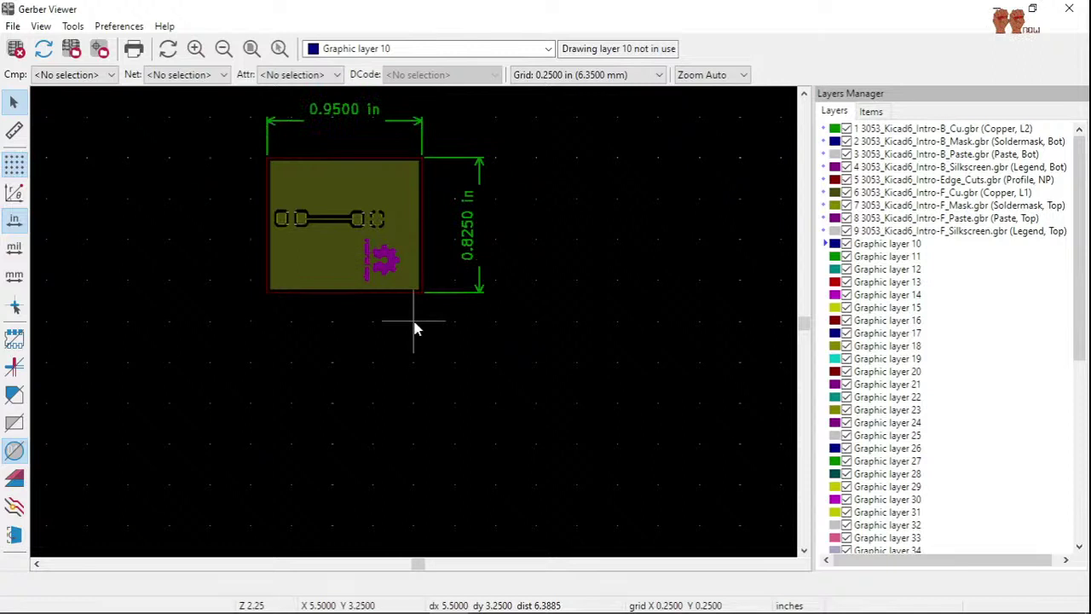
pyautogui.scroll(3, 415, 327)
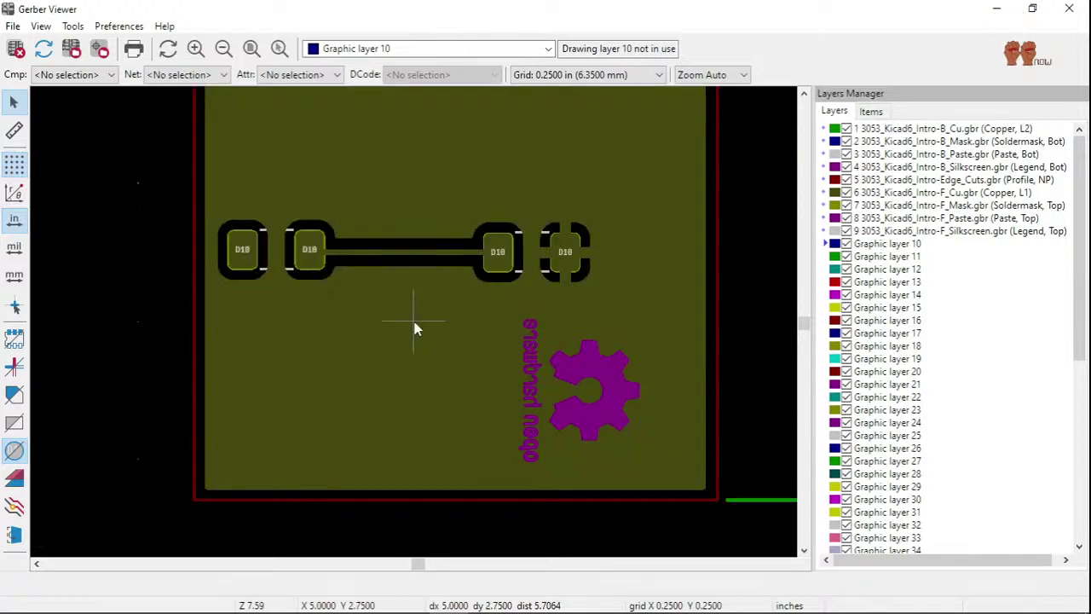
pyautogui.scroll(2, 414, 325)
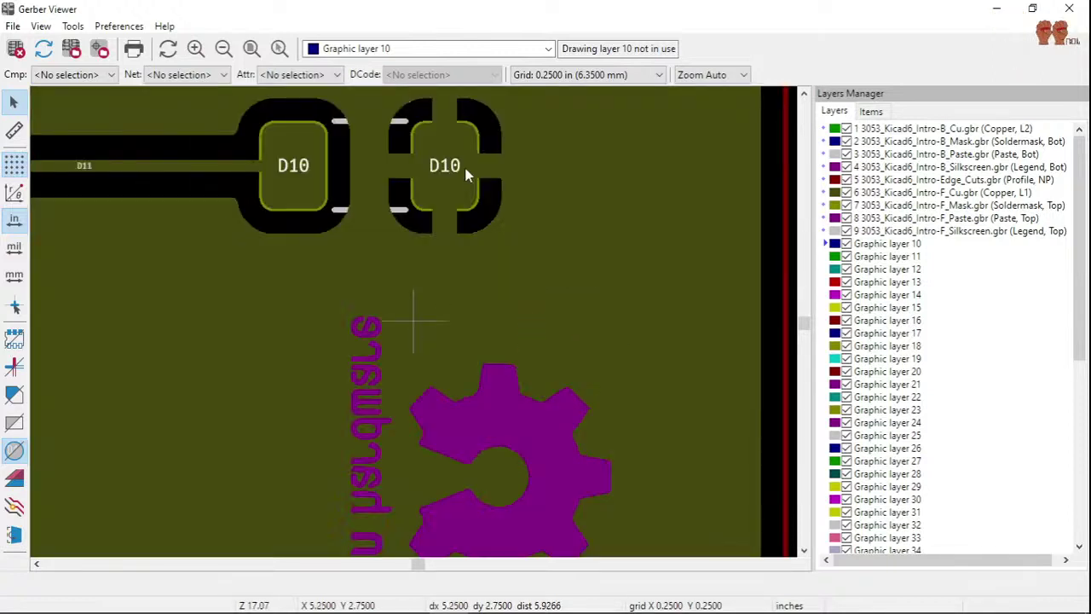
pyautogui.scroll(-1, 466, 174)
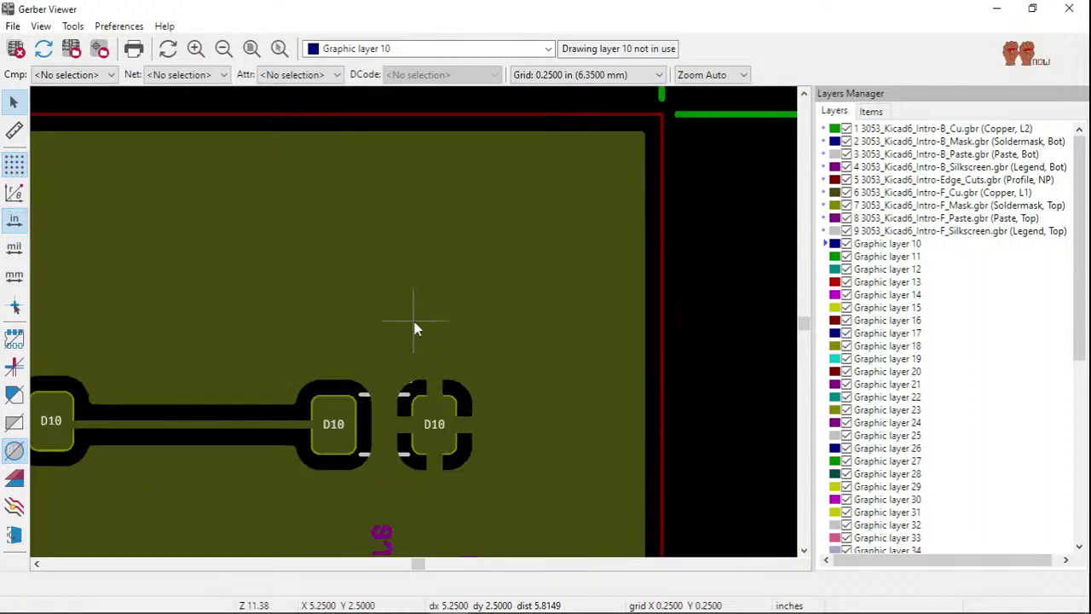
pyautogui.scroll(1, 415, 328)
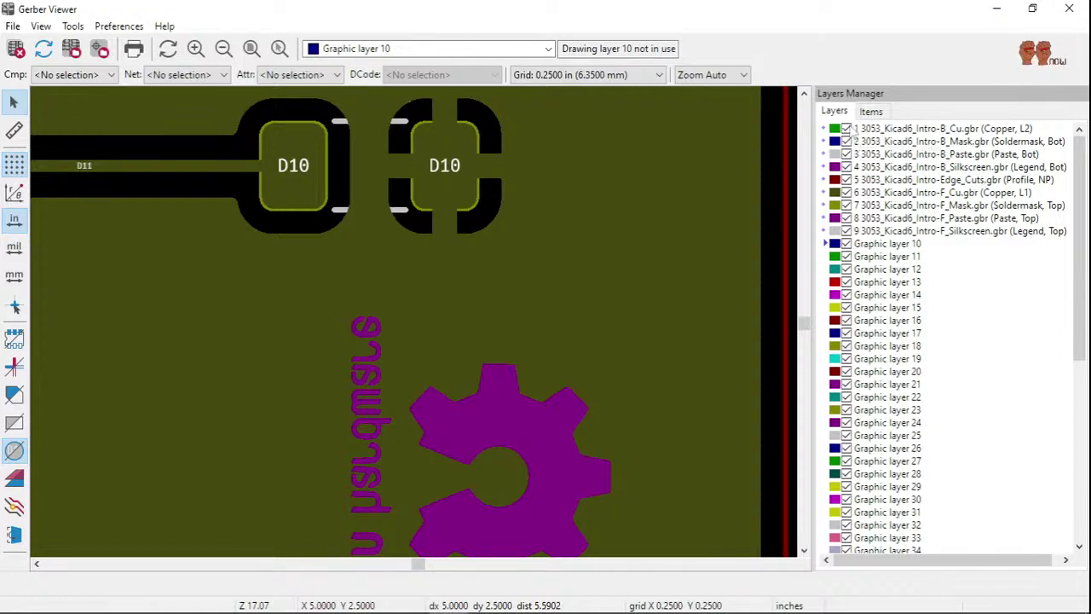
pyautogui.click(846, 129)
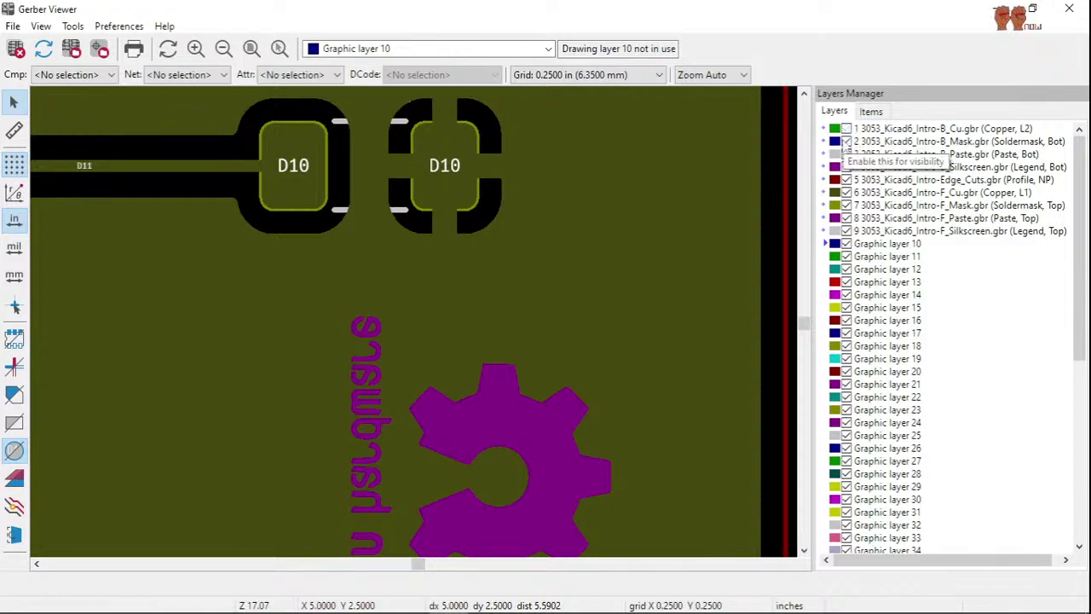
# - Hide the B_Mask, B_Paste, B_Silkscreen, Edge_Cuts, F_Paste and F_Silkscreen layers, keeping F_Cu and F_Mask shown
pyautogui.click(846, 142)
pyautogui.click(846, 155)
pyautogui.click(846, 167)
pyautogui.click(846, 180)
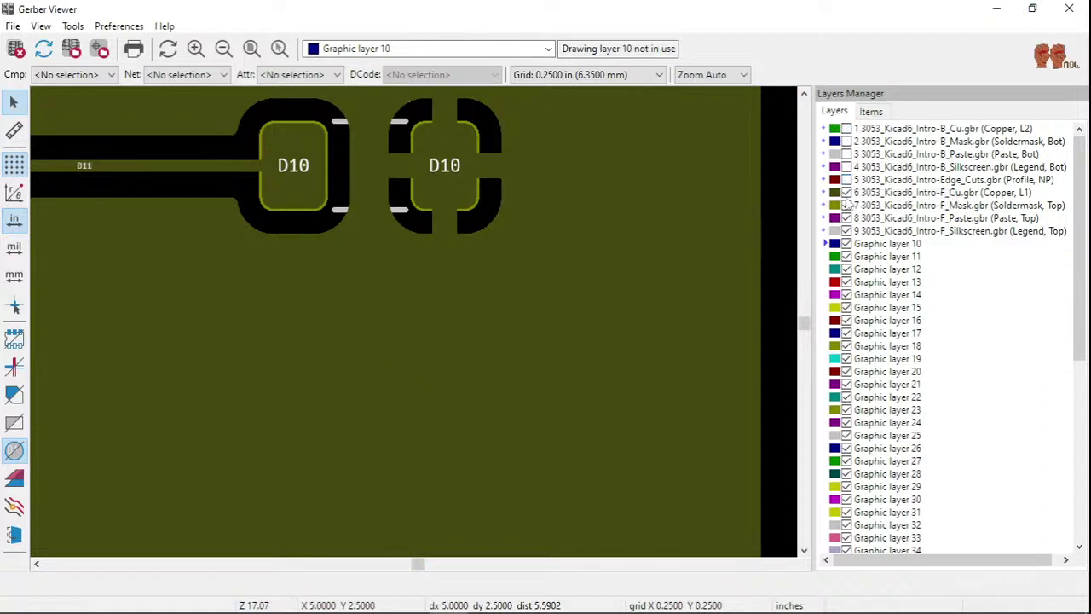
pyautogui.click(846, 218)
pyautogui.click(846, 231)
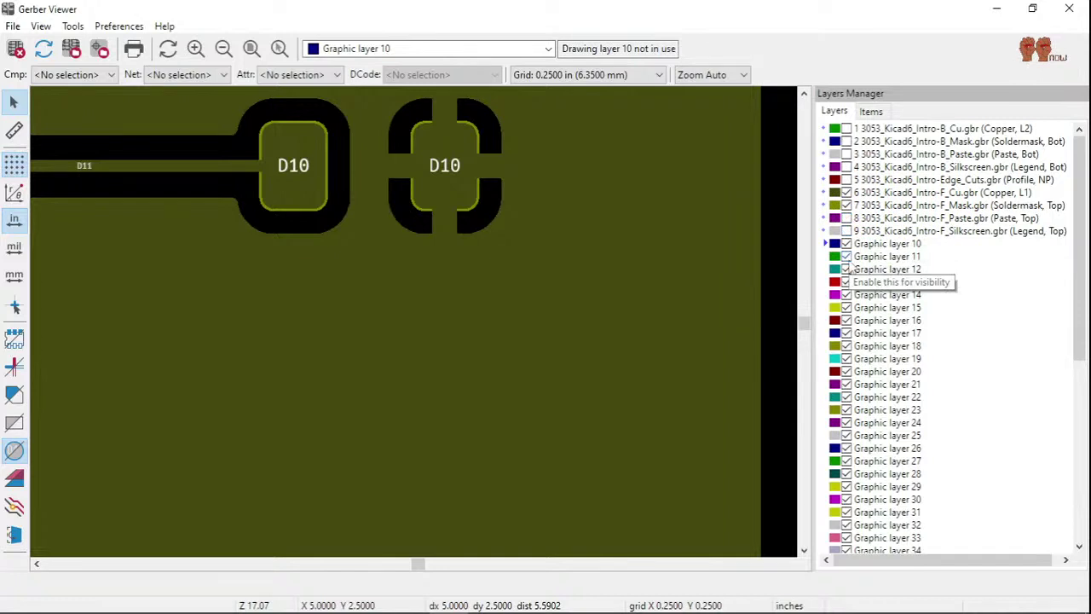
# - Examine the front copper and solder mask around the board's four pads at different magnifications
pyautogui.scroll(3, 477, 196)
pyautogui.scroll(-5, 414, 326)
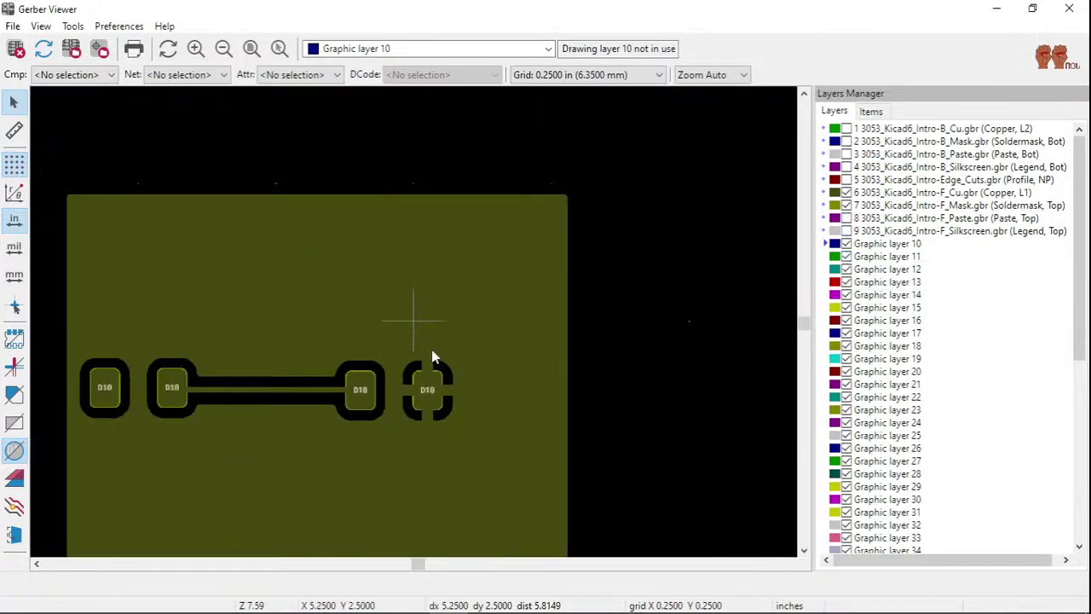
pyautogui.scroll(5, 432, 357)
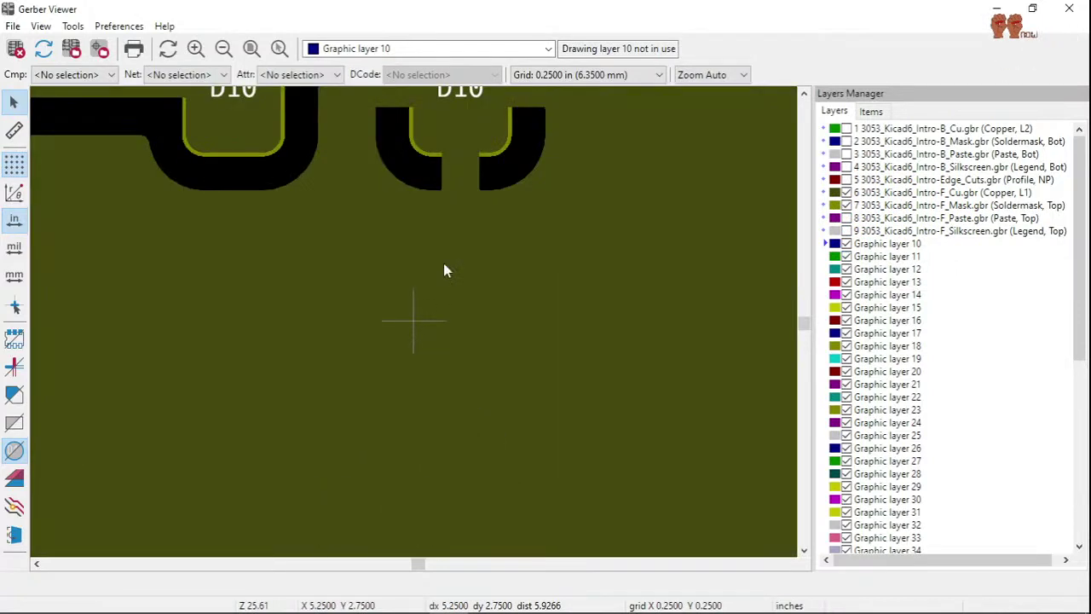
pyautogui.press('Up')
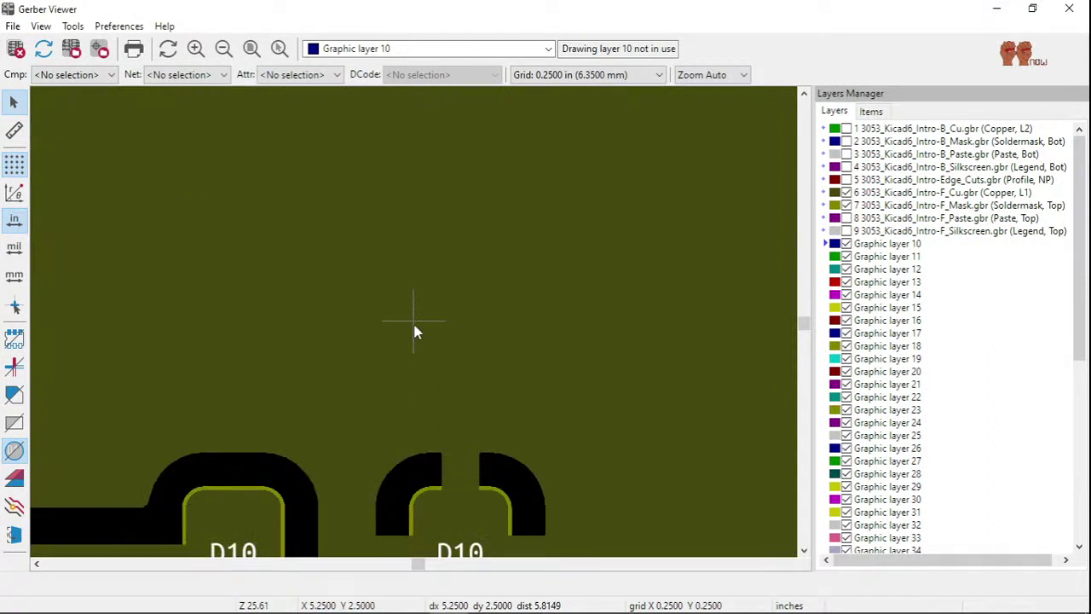
pyautogui.scroll(-1, 414, 331)
pyautogui.scroll(1, 414, 332)
pyautogui.scroll(-2, 416, 329)
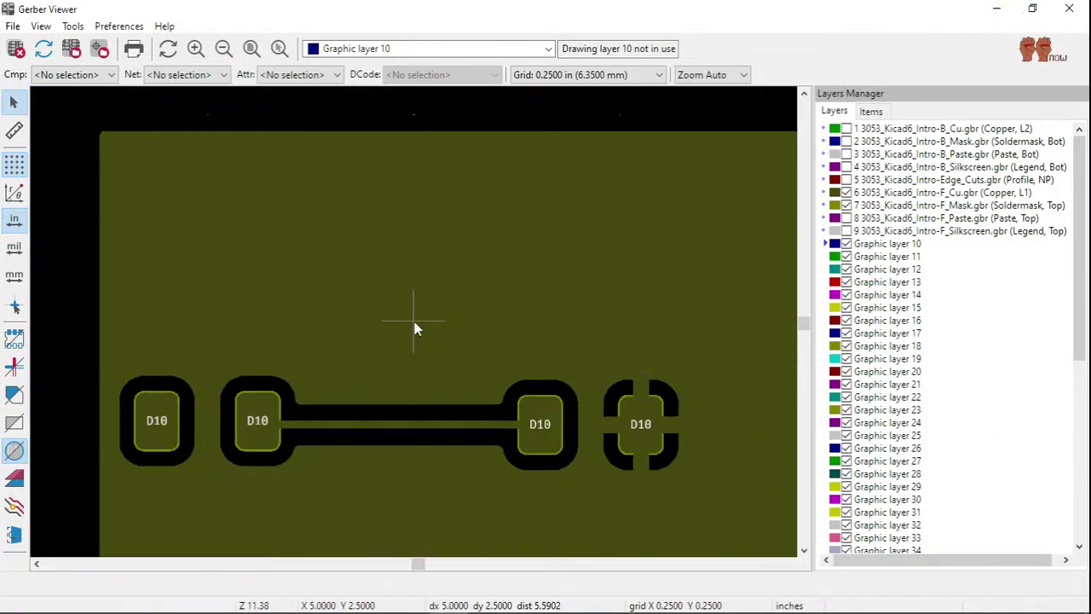
pyautogui.scroll(-2, 416, 329)
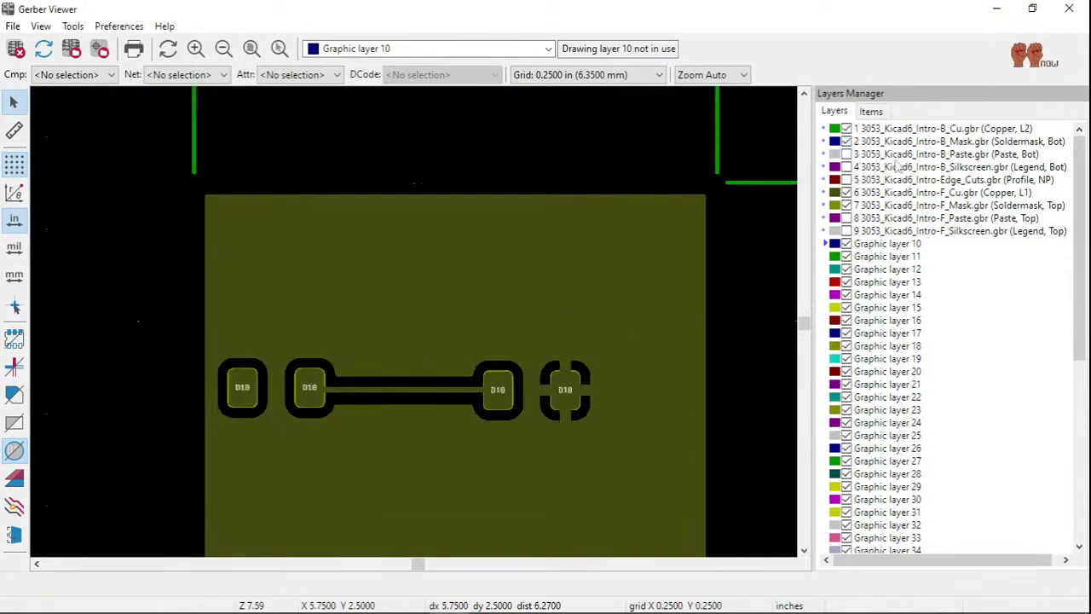
# - Make all the hidden Gerber file layers visible again, then close the Gerber Viewer
pyautogui.click(846, 167)
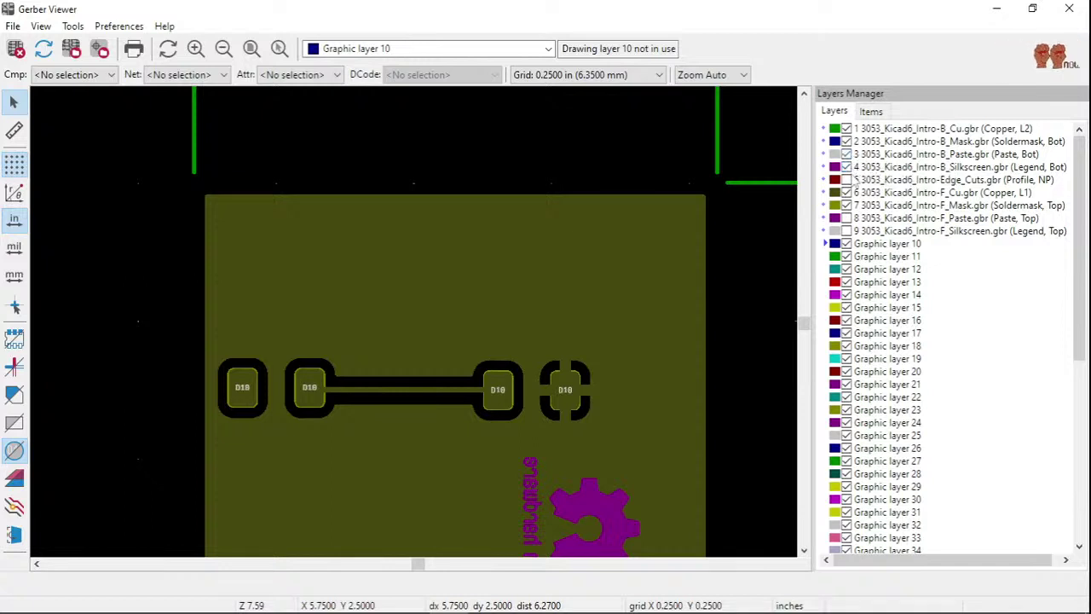
pyautogui.click(846, 180)
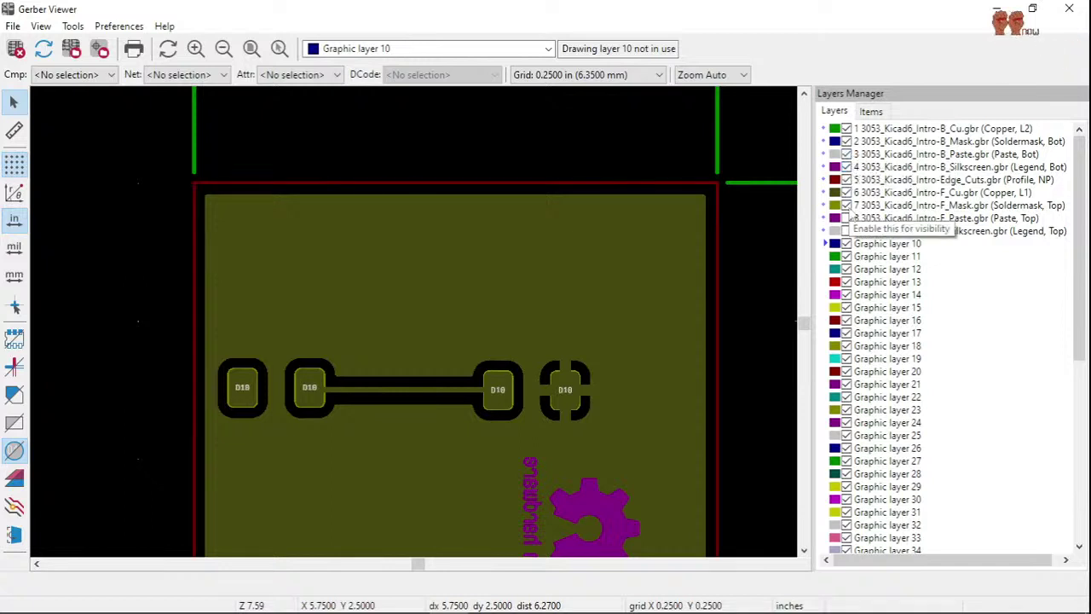
pyautogui.click(846, 231)
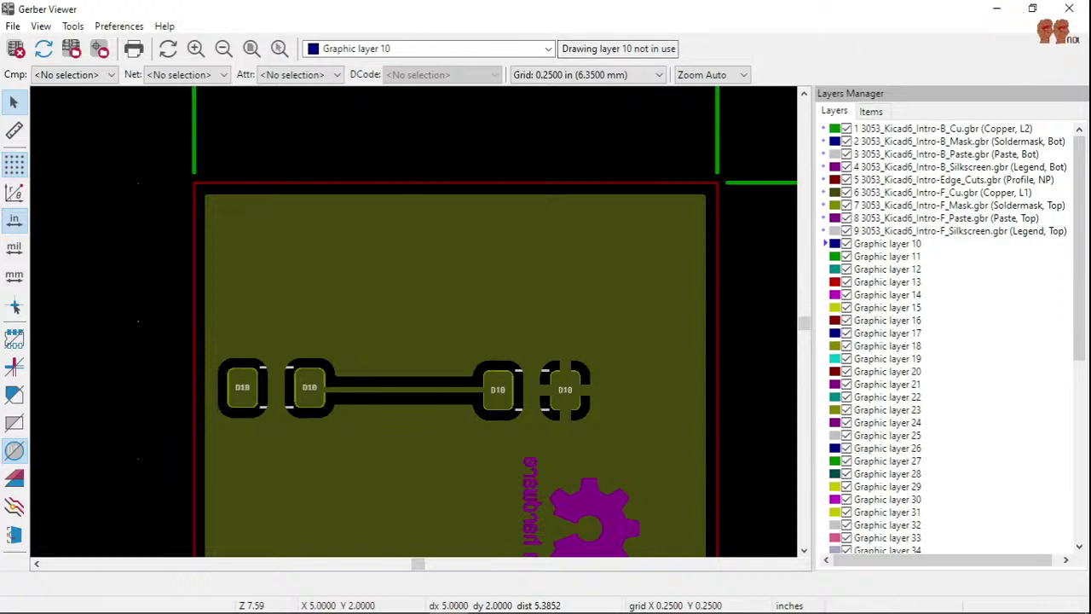
pyautogui.click(1068, 8)
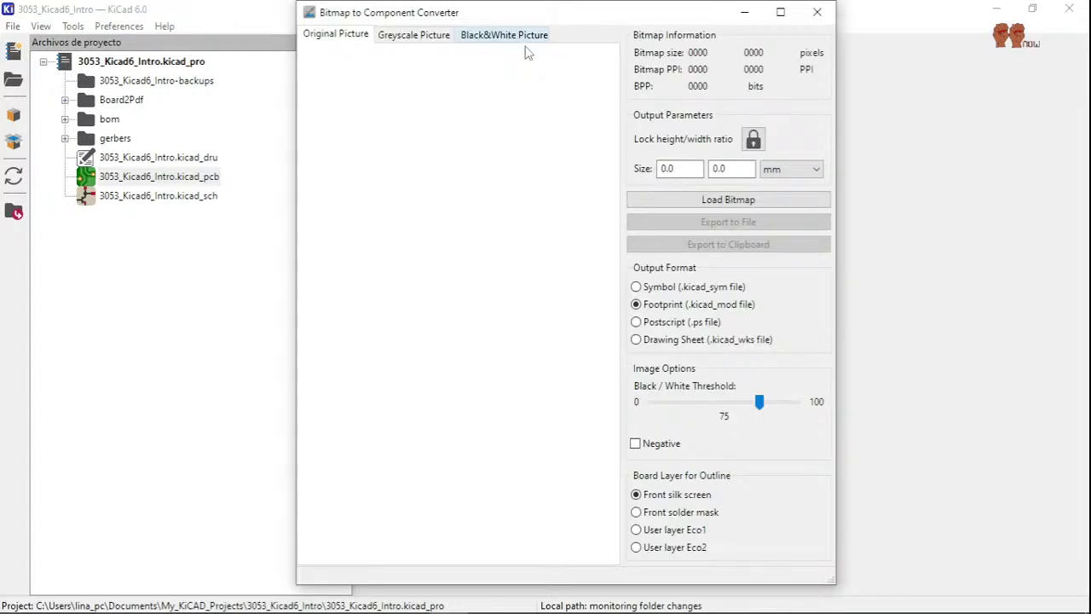
# - In the Bitmap to Component Converter, load Rectange_Logo_White_2by1.png and preview its black-and-white version
pyautogui.click(723, 204)
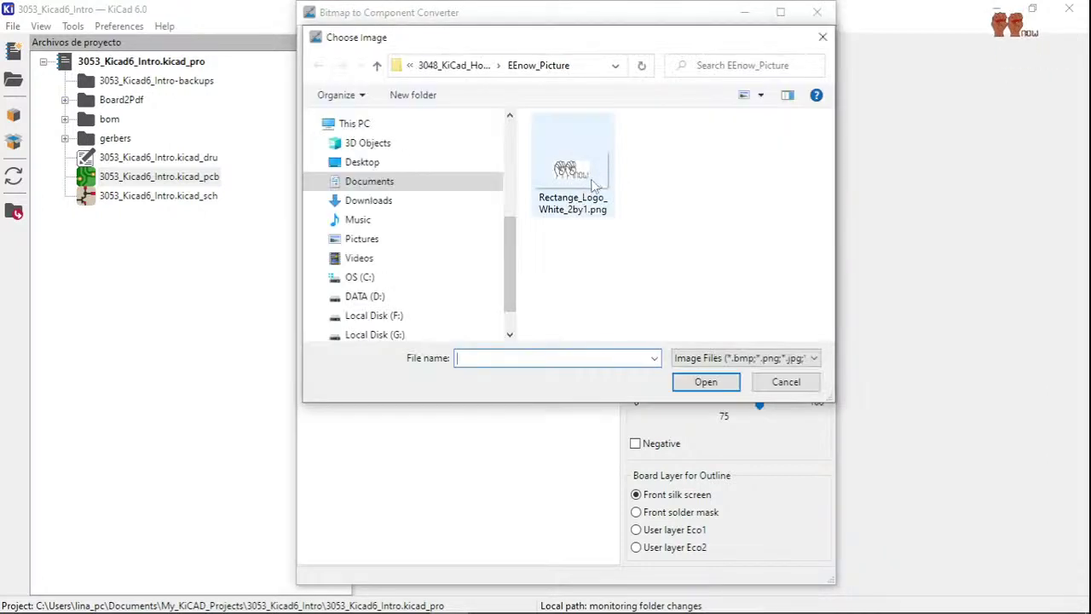
pyautogui.doubleClick(607, 202)
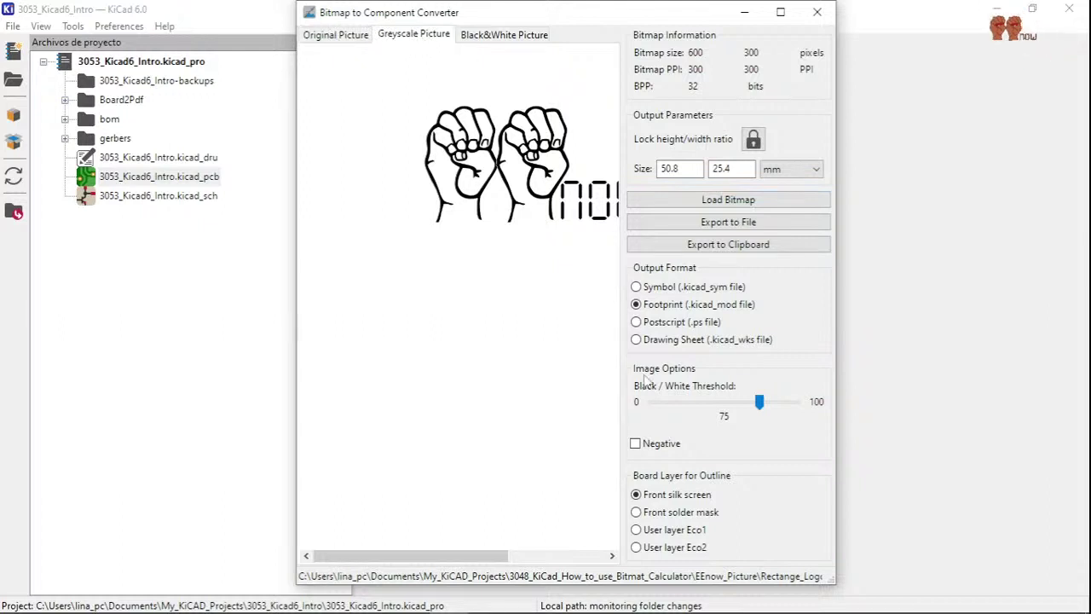
pyautogui.click(511, 35)
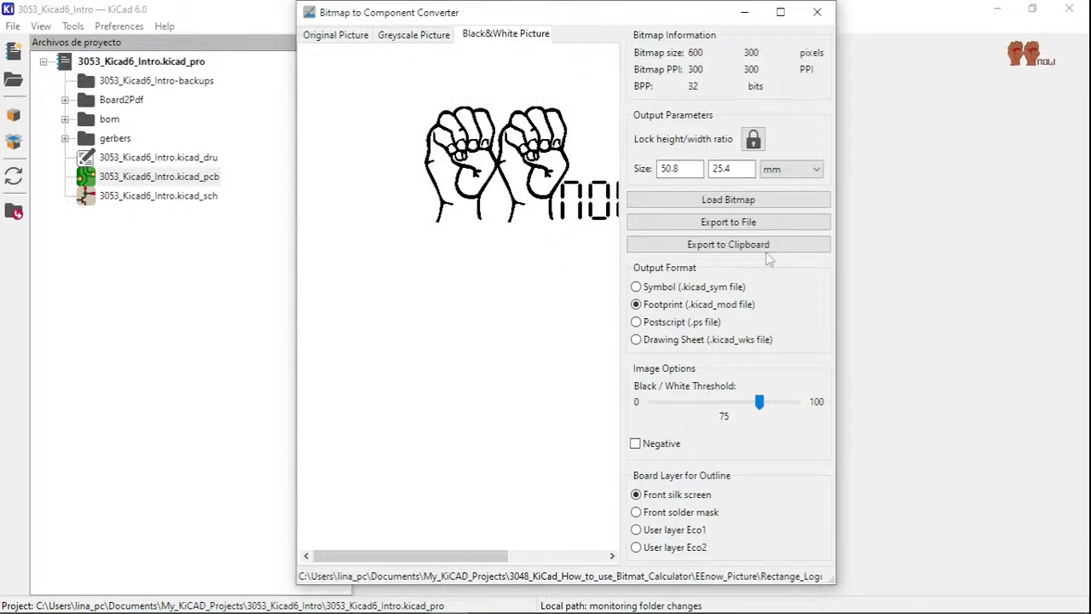
pyautogui.click(767, 222)
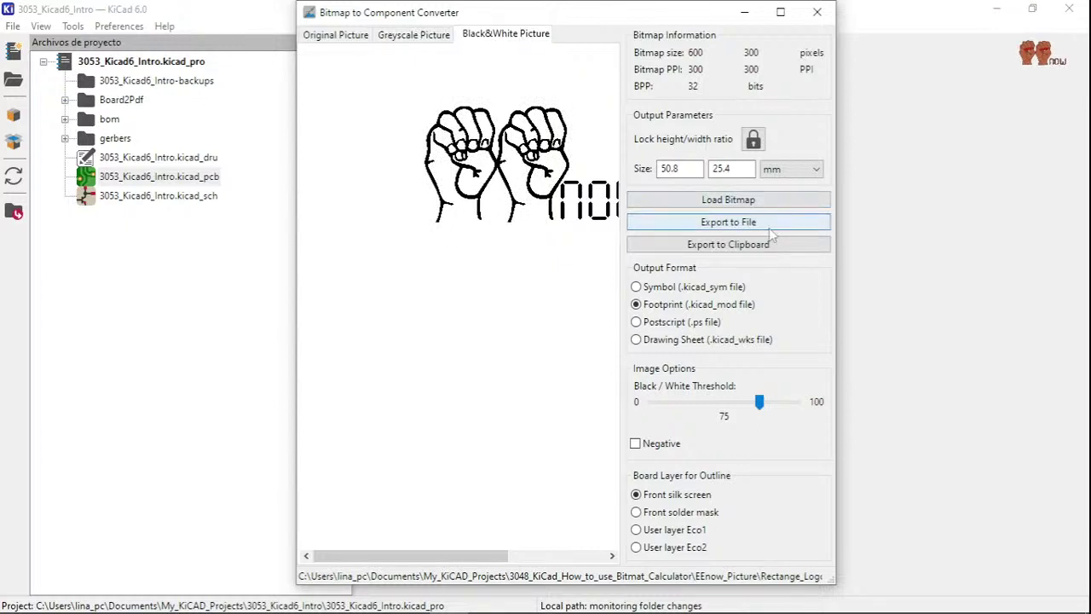
pyautogui.click(793, 244)
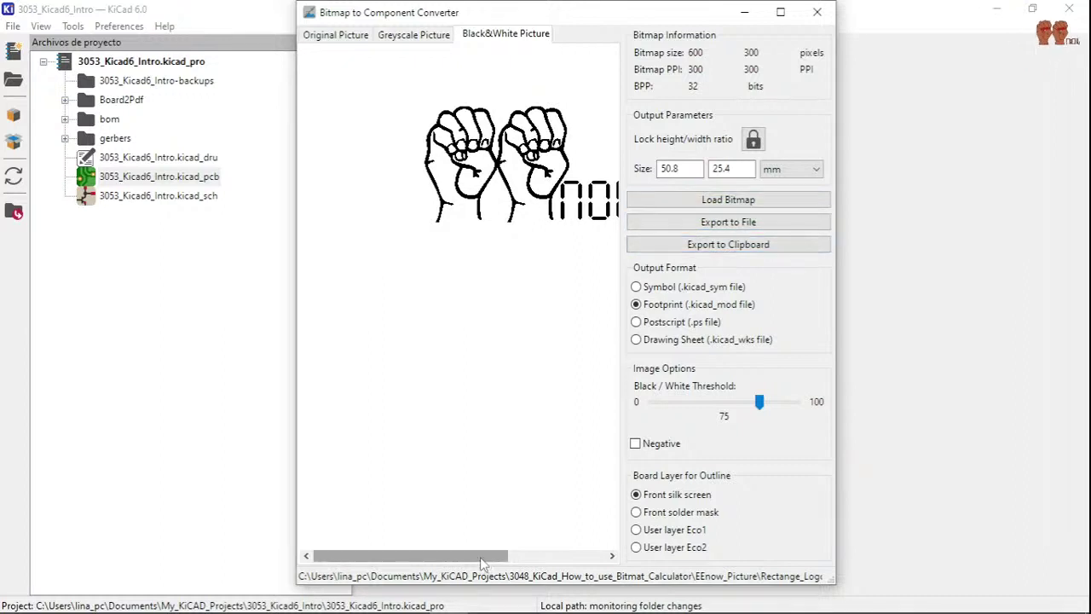
pyautogui.moveTo(484, 555); pyautogui.dragTo(722, 294)
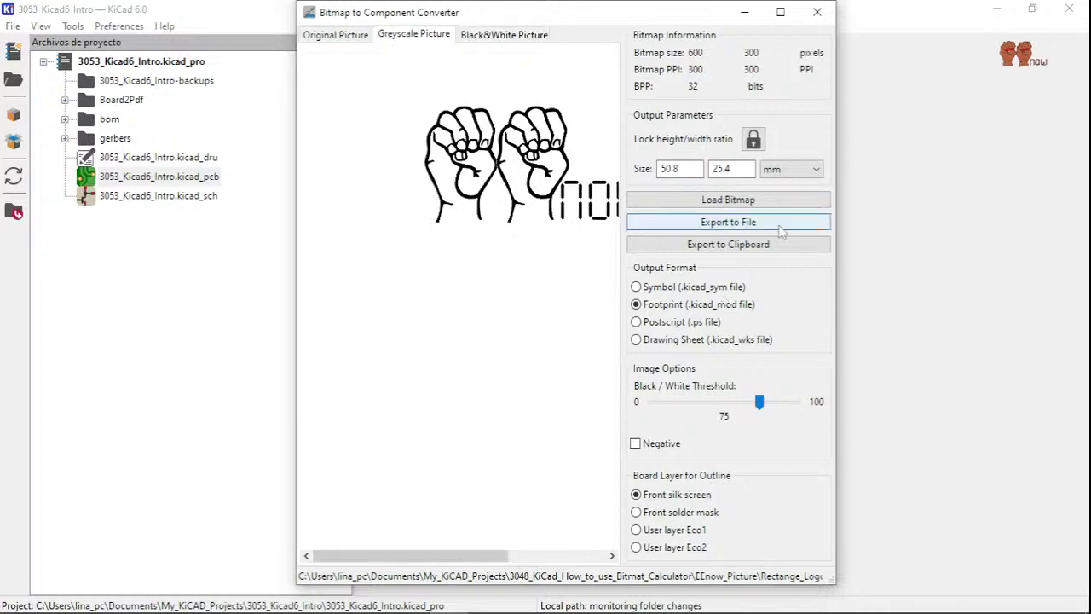
# - Export the logo as a footprint file named kicad6_logo into the EEnow_Connectors.pretty library folder
pyautogui.click(750, 222)
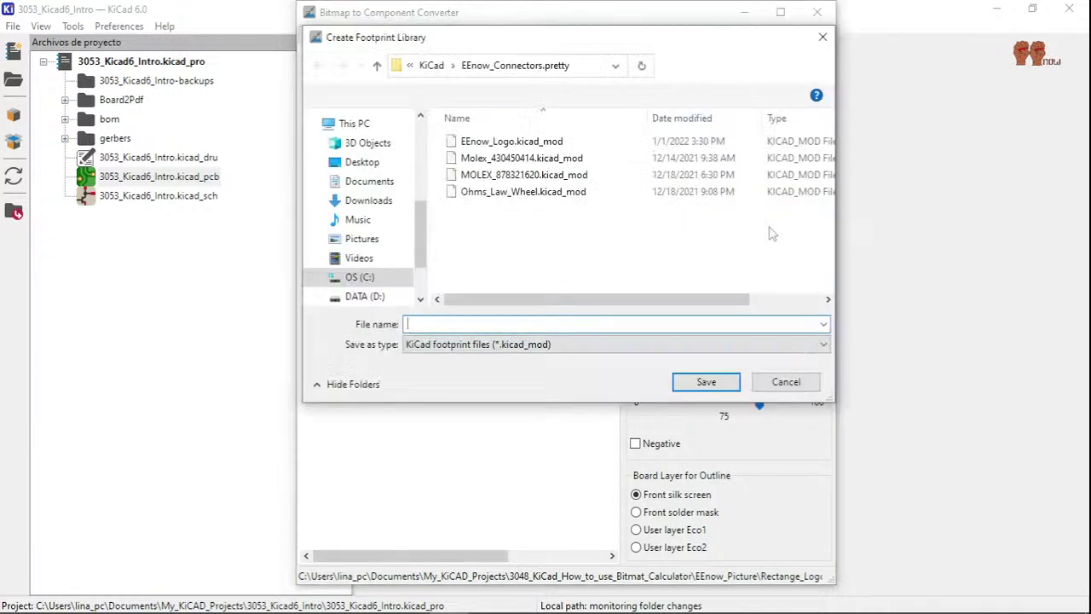
pyautogui.click(790, 388)
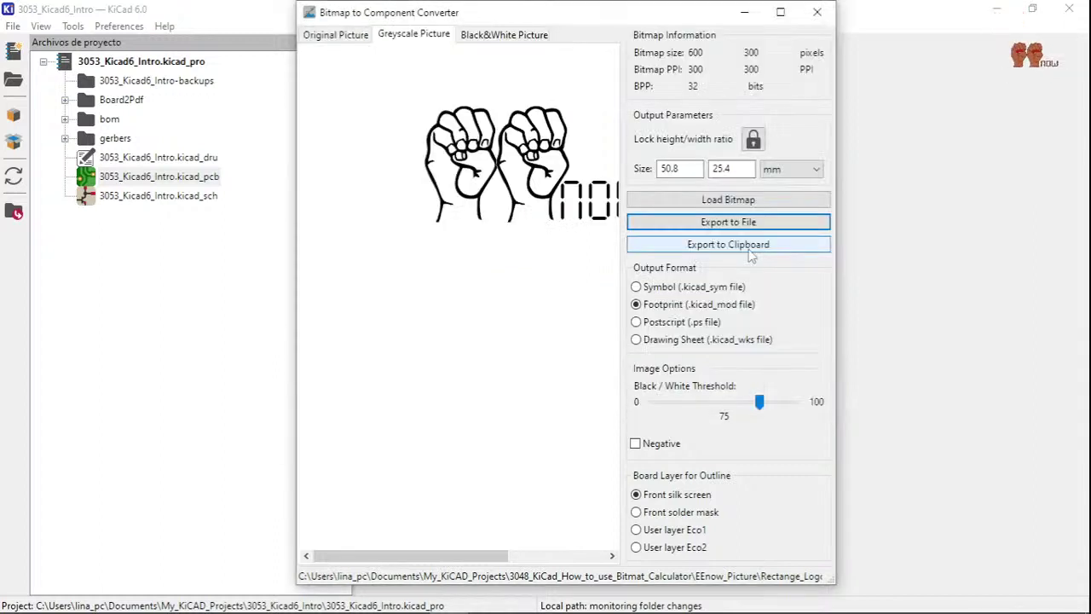
pyautogui.click(775, 224)
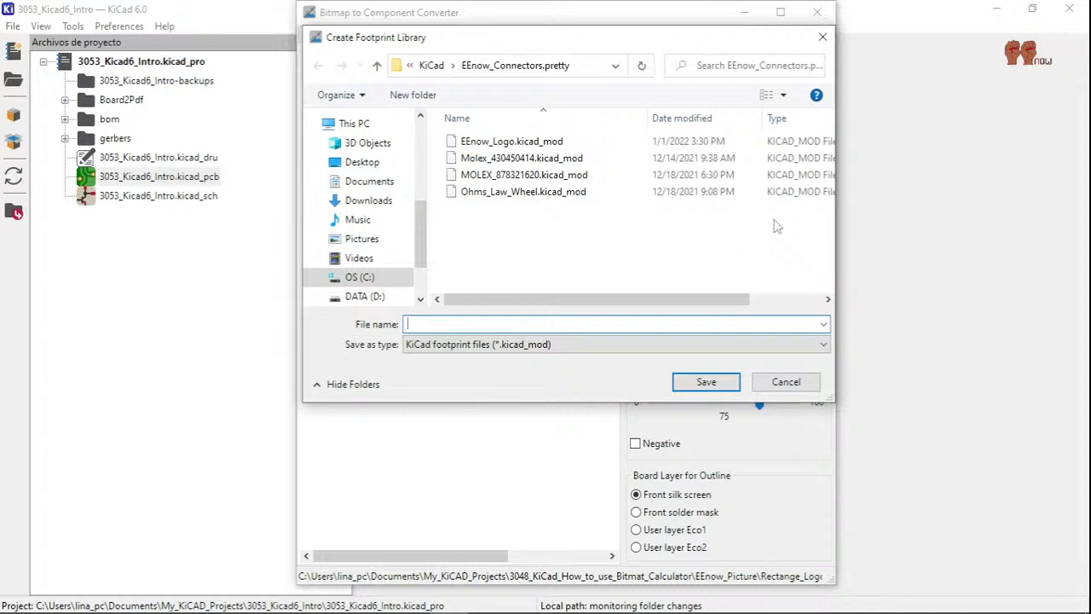
pyautogui.write('kicad')
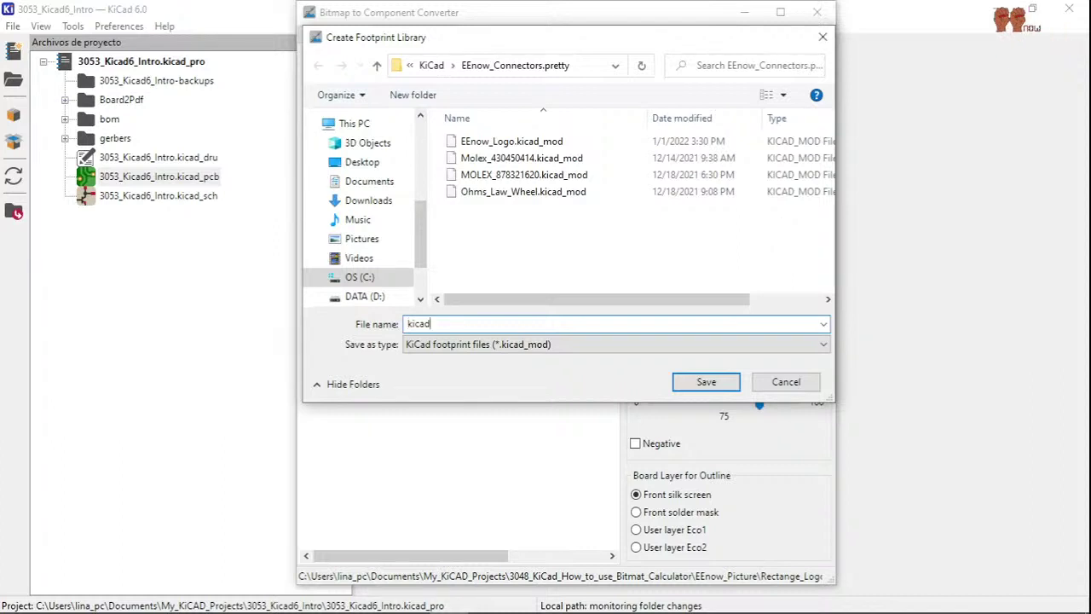
pyautogui.write('6_logo')
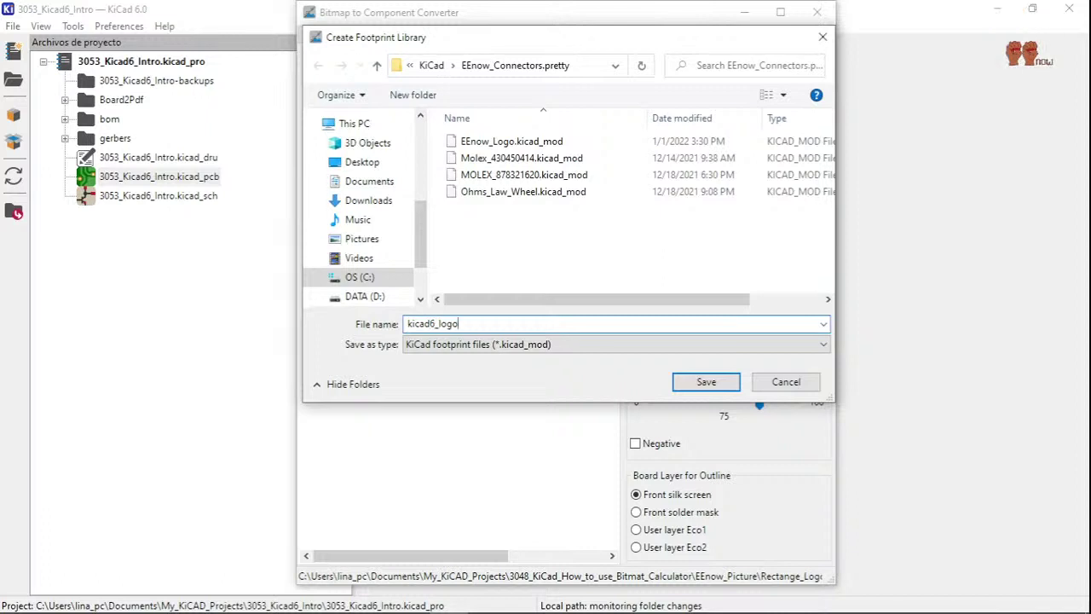
pyautogui.click(706, 382)
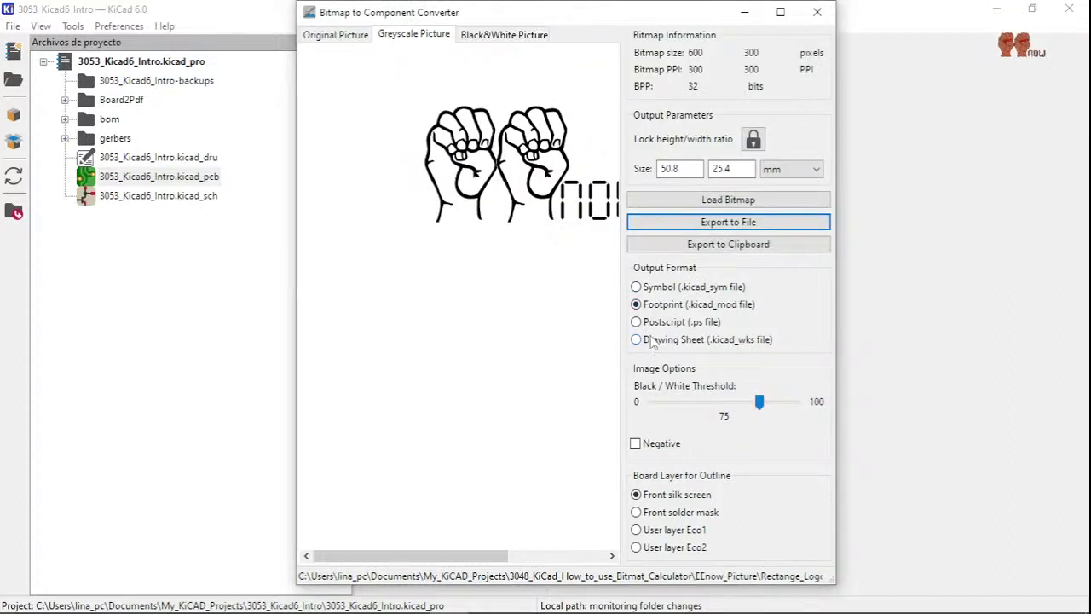
pyautogui.click(716, 245)
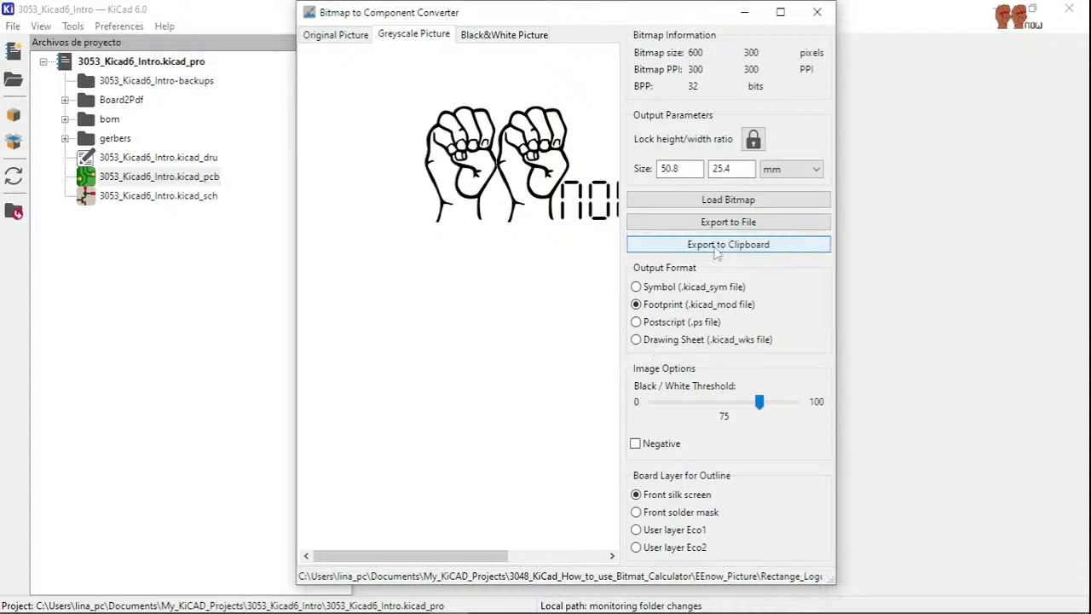
pyautogui.click(707, 221)
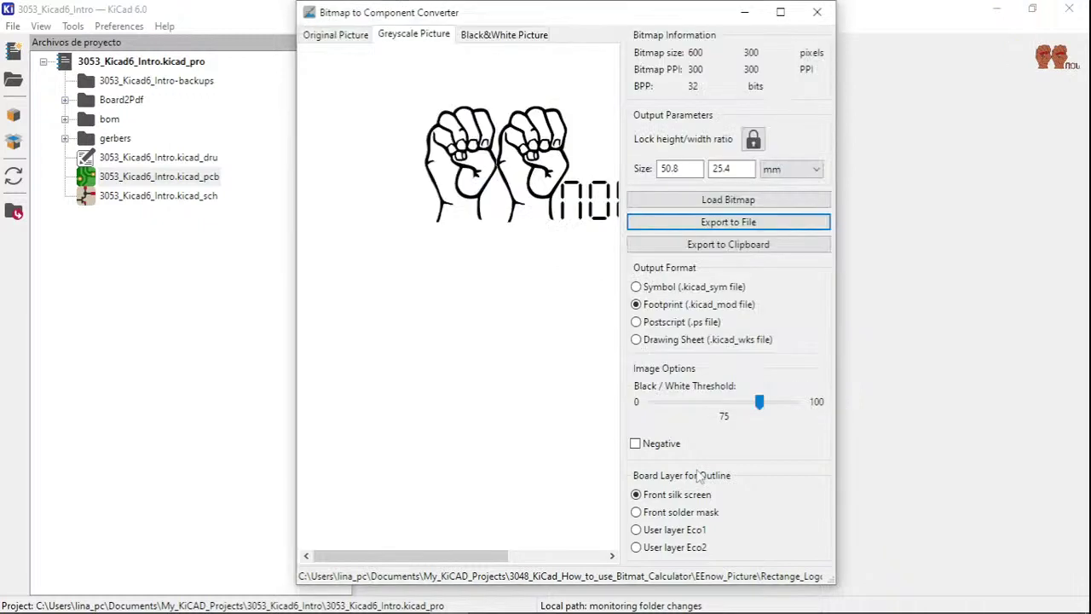
# - Switch to the PCB Editor and browse the footprint chooser's library list around the Symbol library
pyautogui.click(473, 42)
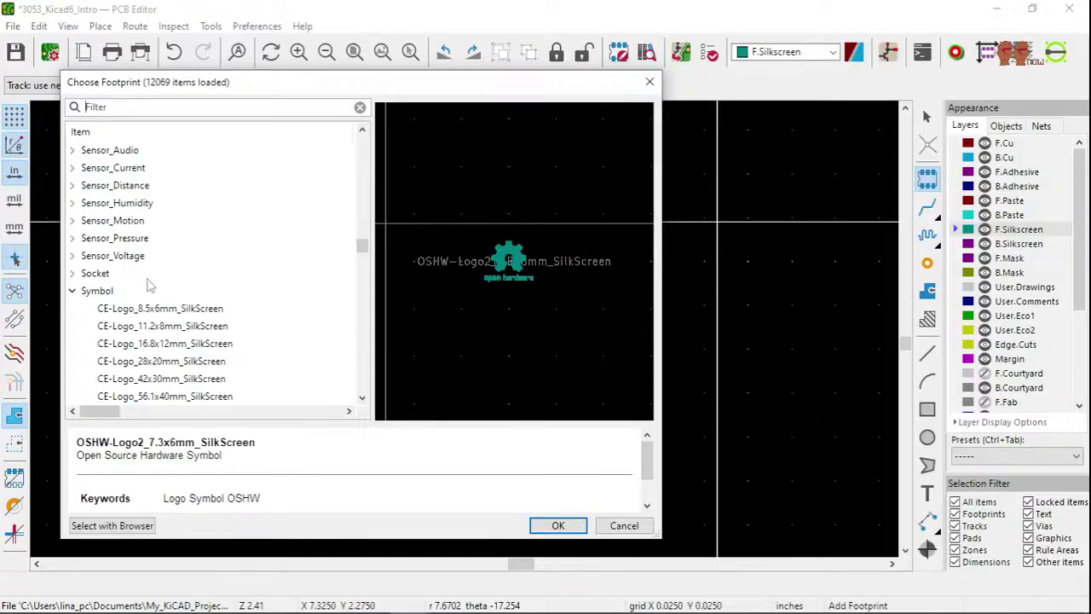
pyautogui.scroll(-10, 149, 285)
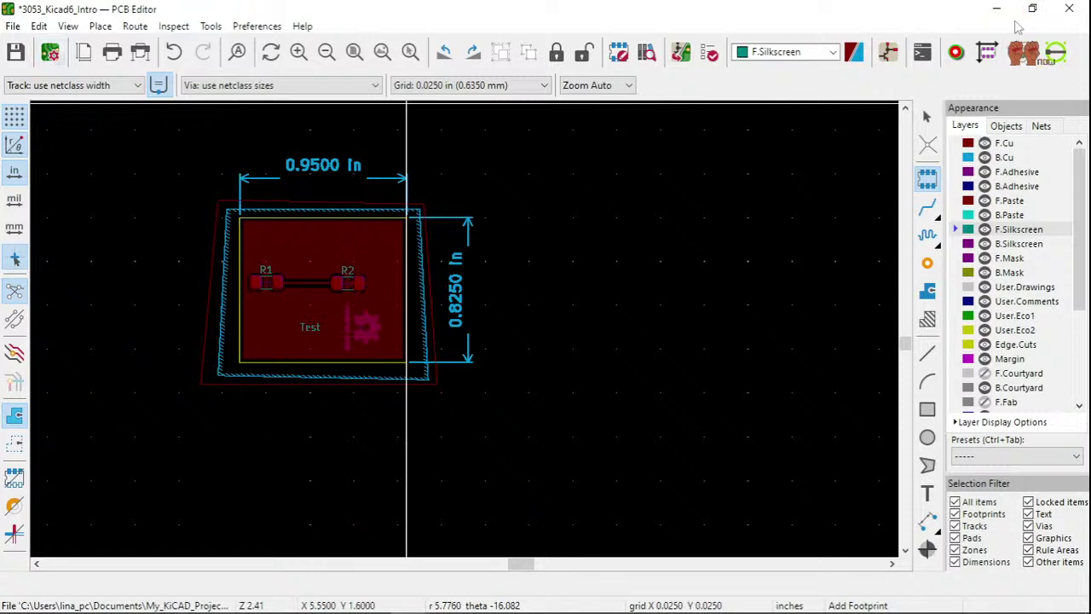
# - Open the footprint library manager and look through the list of global libraries
pyautogui.click(210, 27)
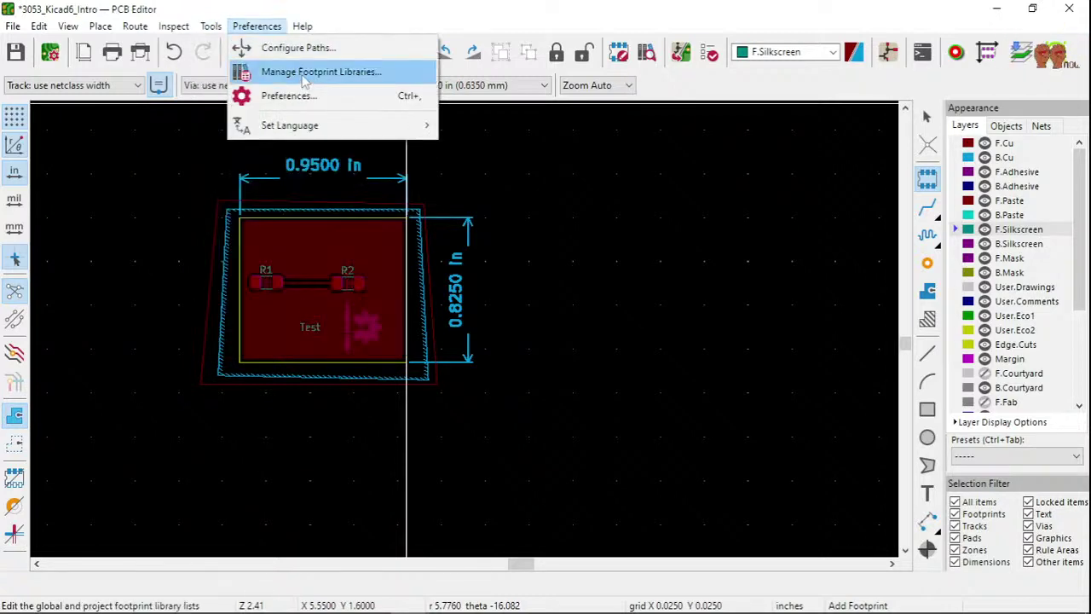
pyautogui.click(302, 74)
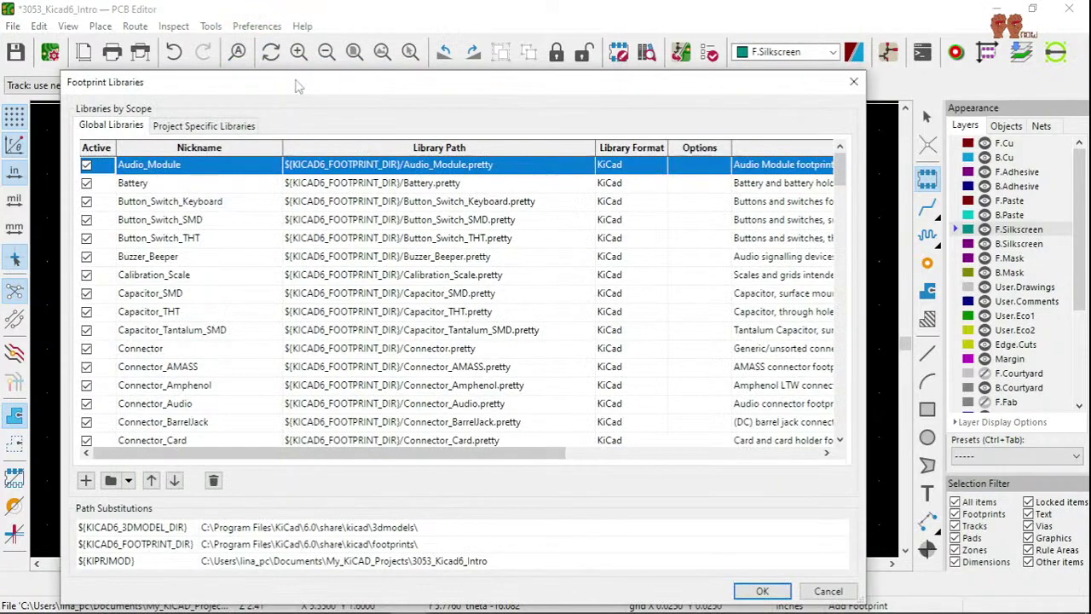
pyautogui.scroll(-4, 194, 385)
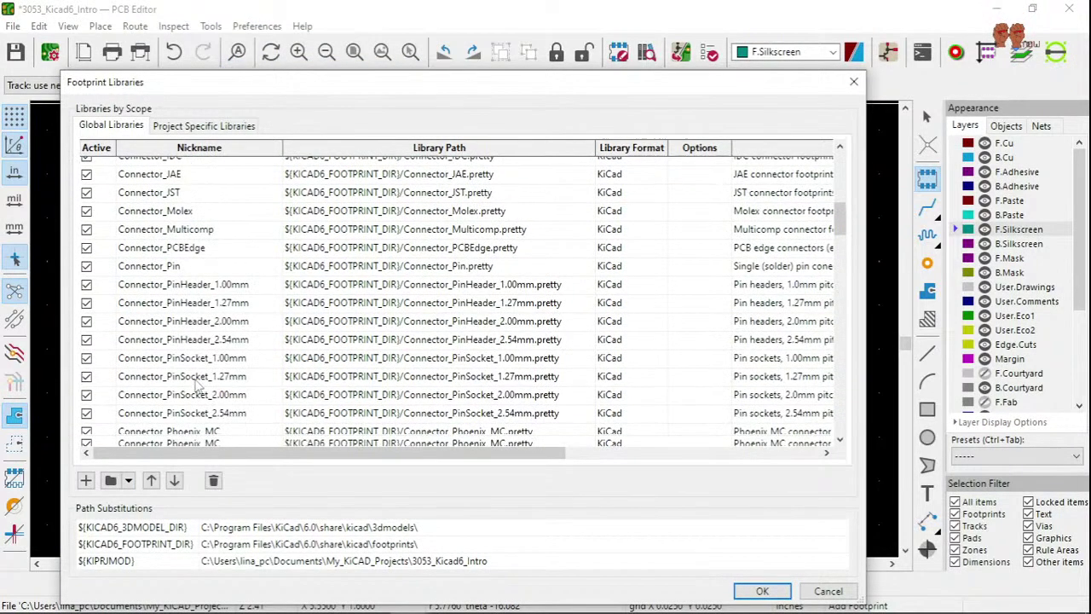
pyautogui.scroll(-15, 194, 385)
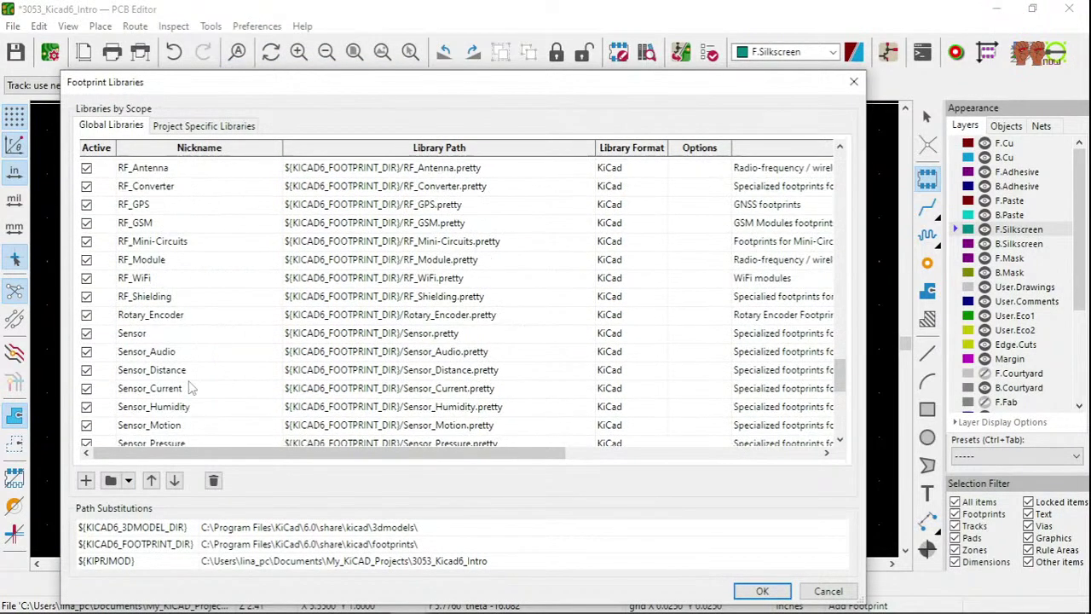
pyautogui.scroll(-15, 193, 388)
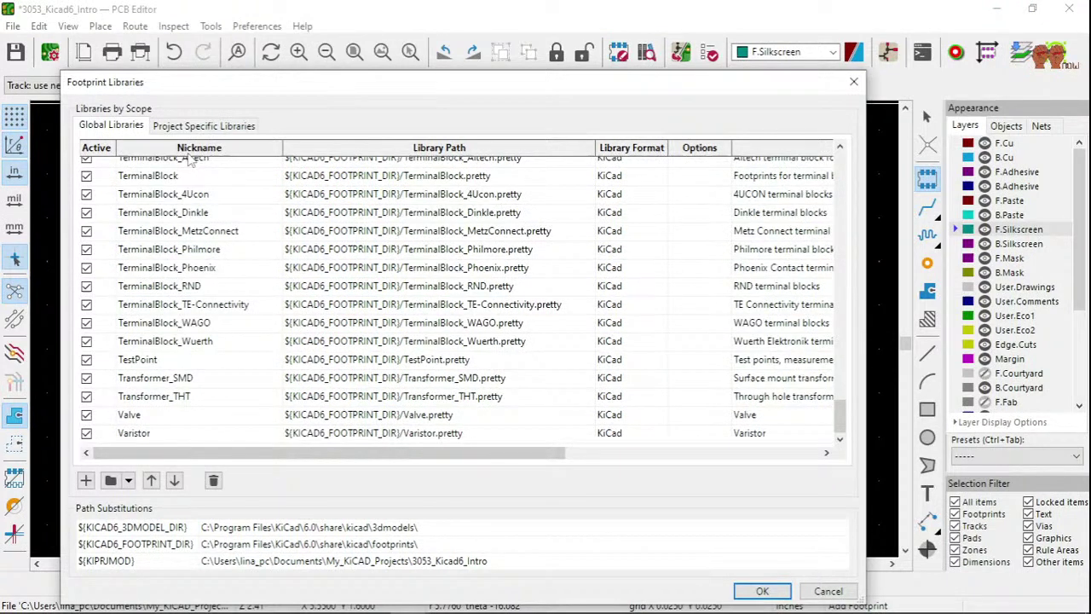
pyautogui.scroll(15, 145, 362)
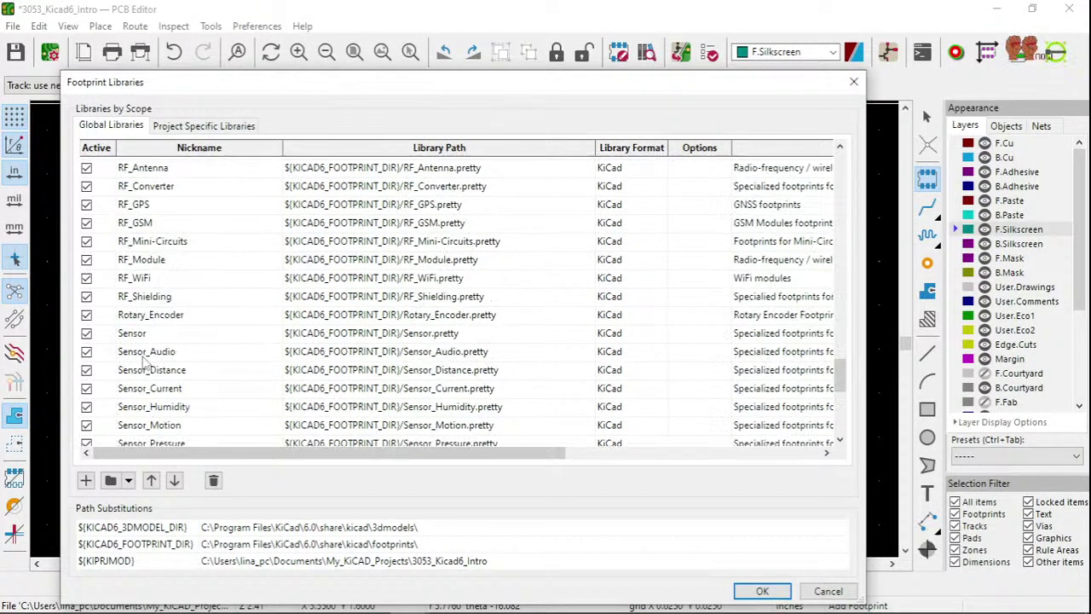
pyautogui.scroll(15, 145, 362)
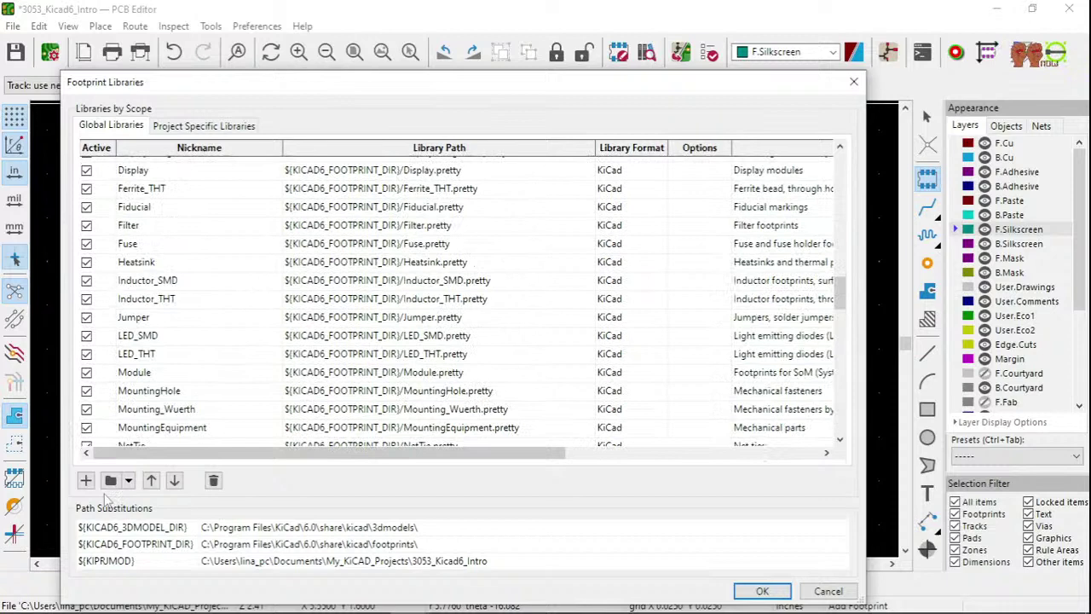
# - Add the EEnow_Connectors.pretty folder from C:\SamacSys_PCB_Library\KiCad to the global footprint libraries, along with an empty row
pyautogui.click(85, 481)
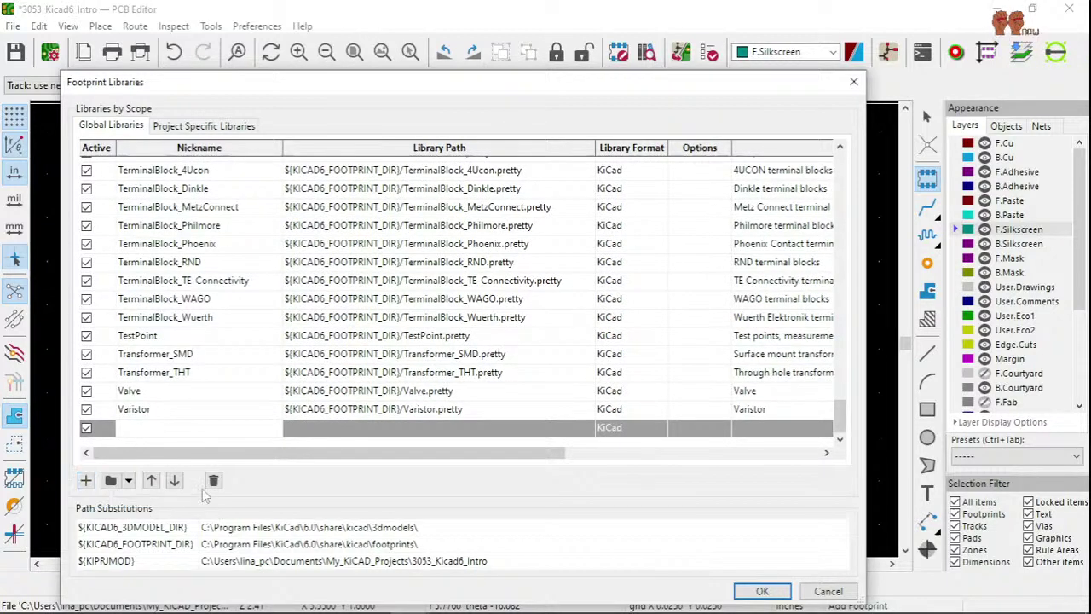
pyautogui.click(213, 481)
pyautogui.click(110, 481)
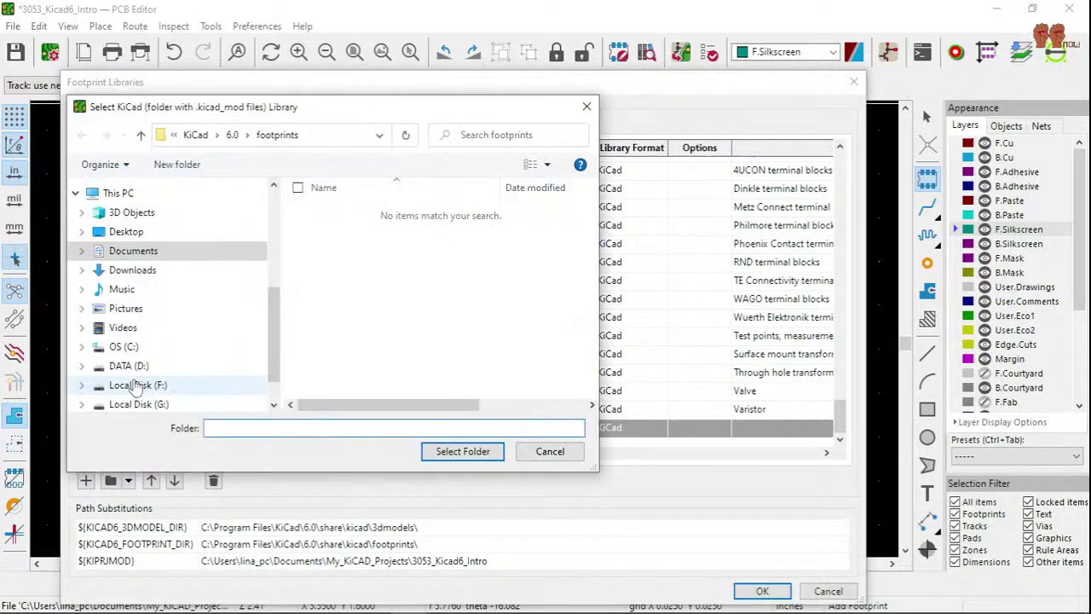
pyautogui.click(124, 346)
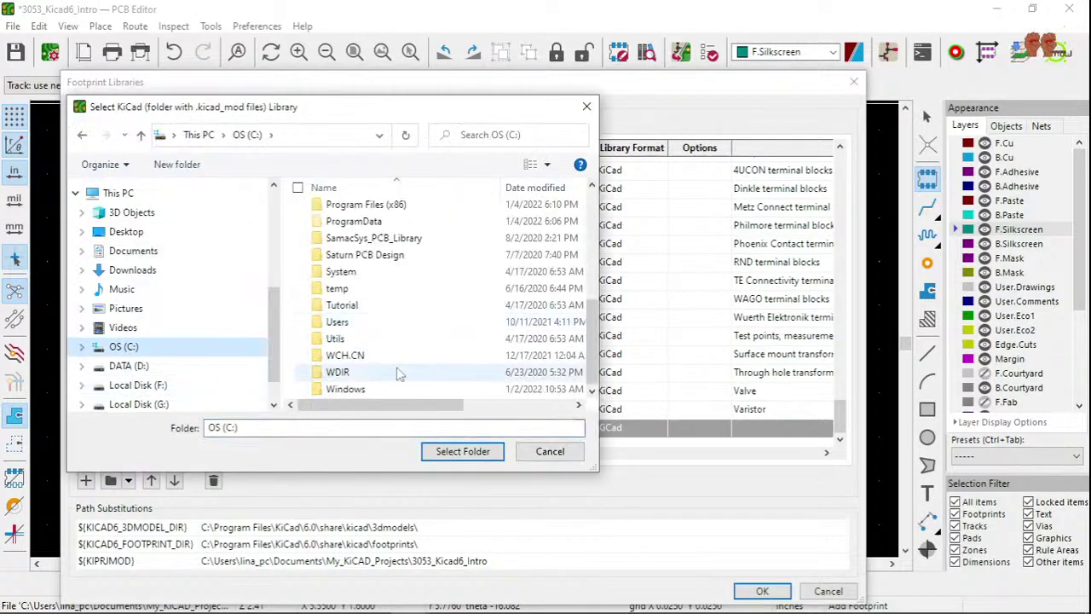
pyautogui.doubleClick(373, 238)
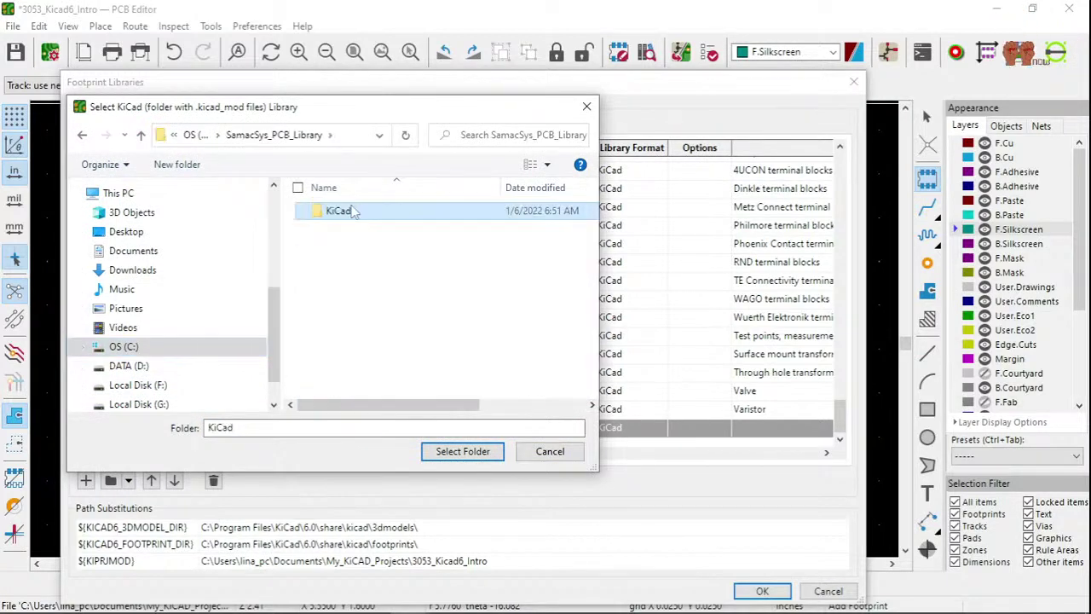
pyautogui.doubleClick(345, 210)
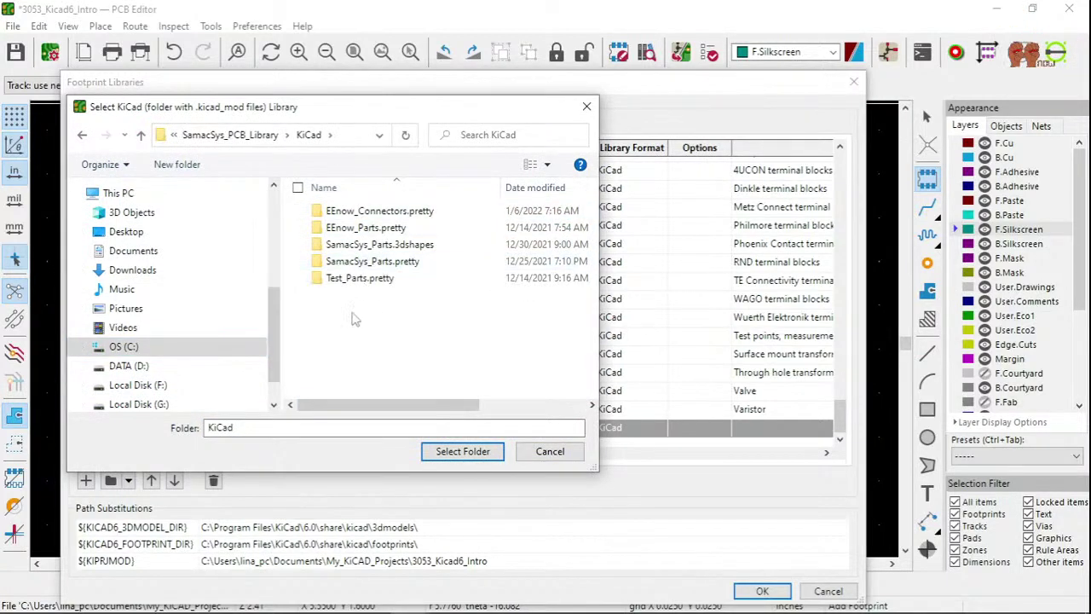
pyautogui.click(400, 210)
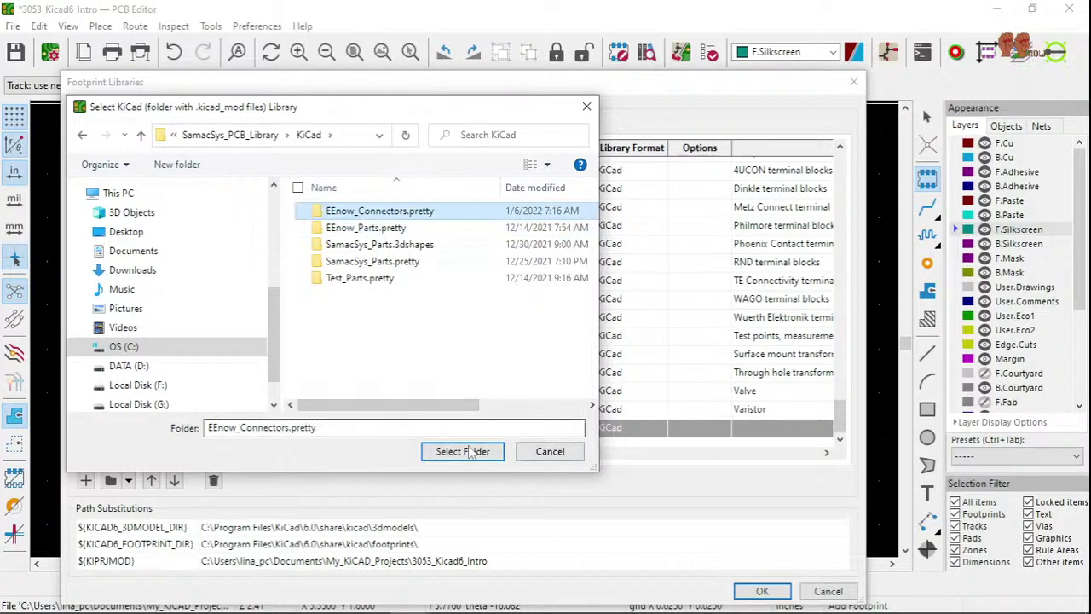
pyautogui.click(464, 451)
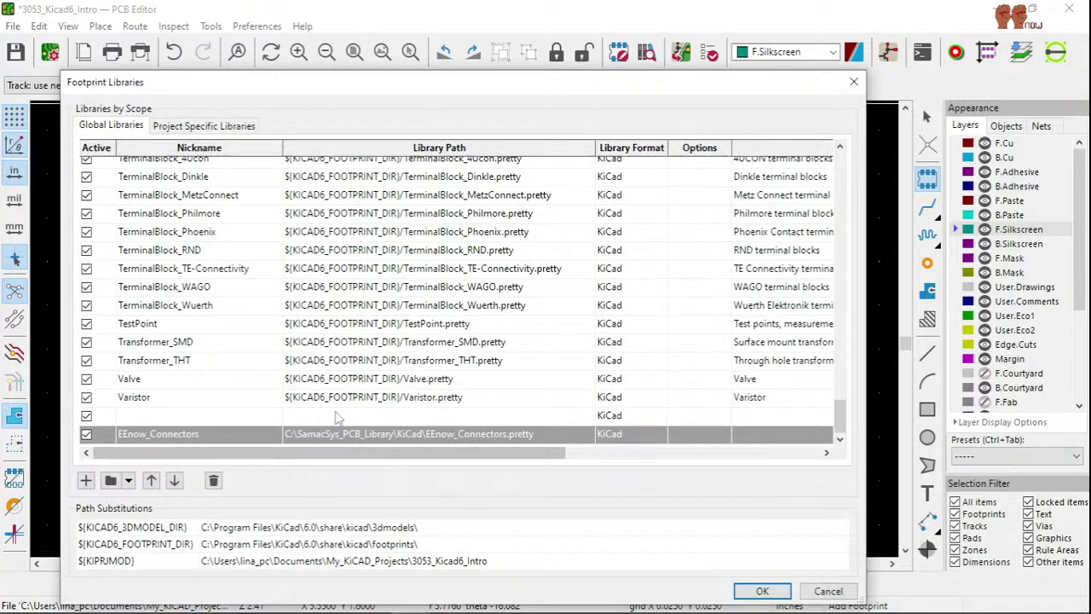
# - Try to apply the library table, cancel the update and delete the EEnow_Connectors row
pyautogui.click(764, 590)
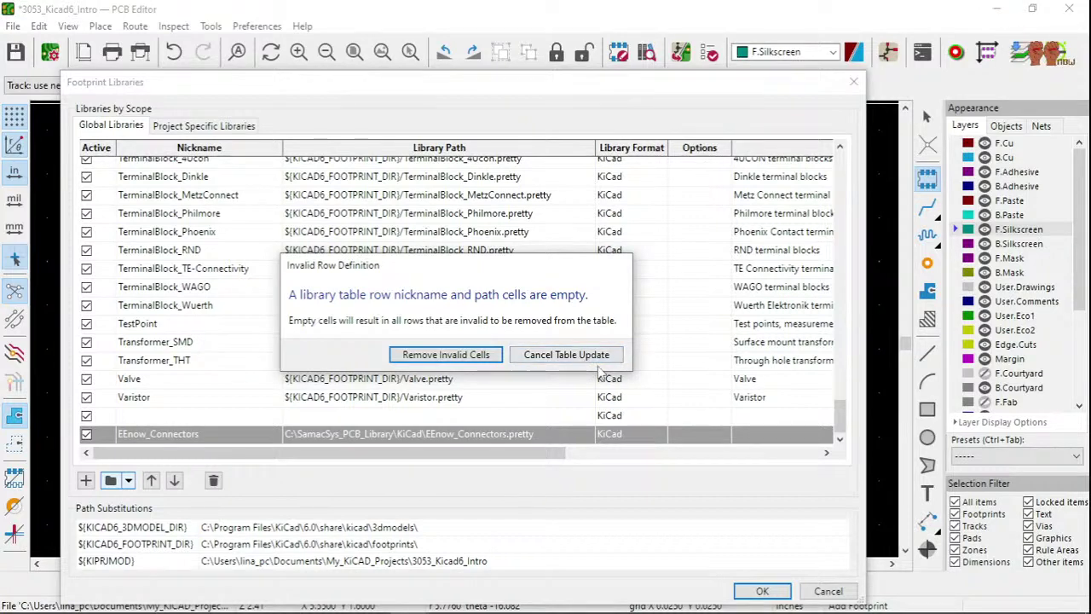
pyautogui.click(589, 356)
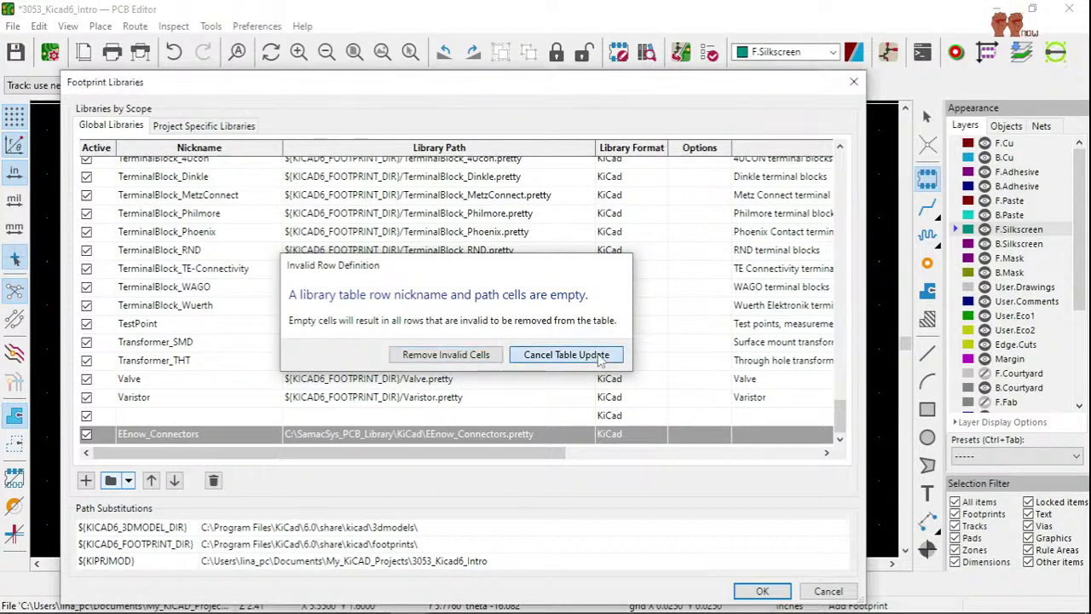
pyautogui.click(214, 480)
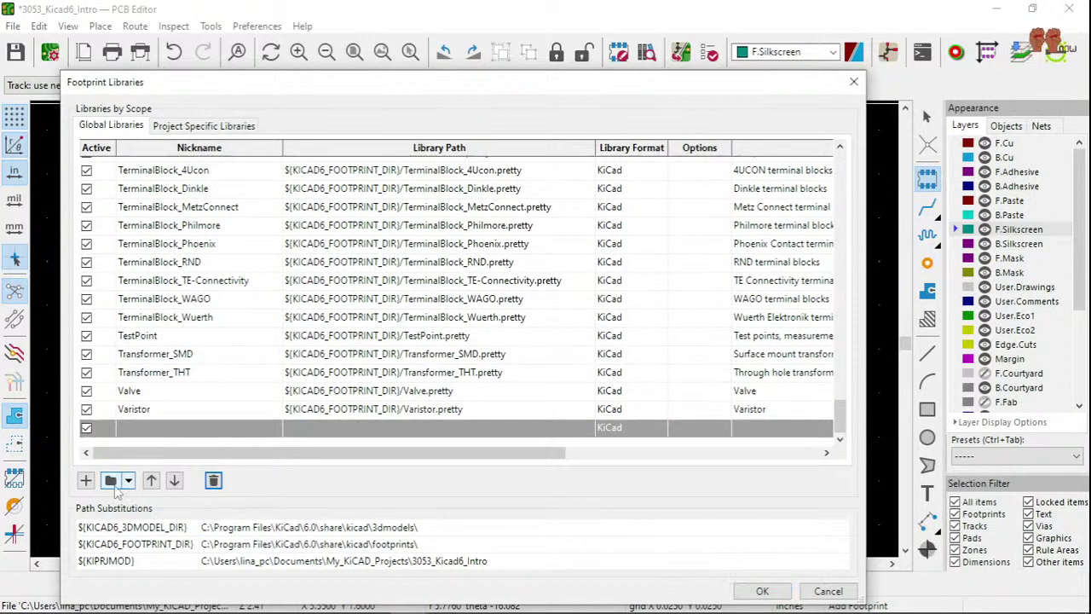
# - Add the SamacSys_Parts.pretty folder to the global footprint libraries and apply the table, discarding the empty row
pyautogui.click(110, 481)
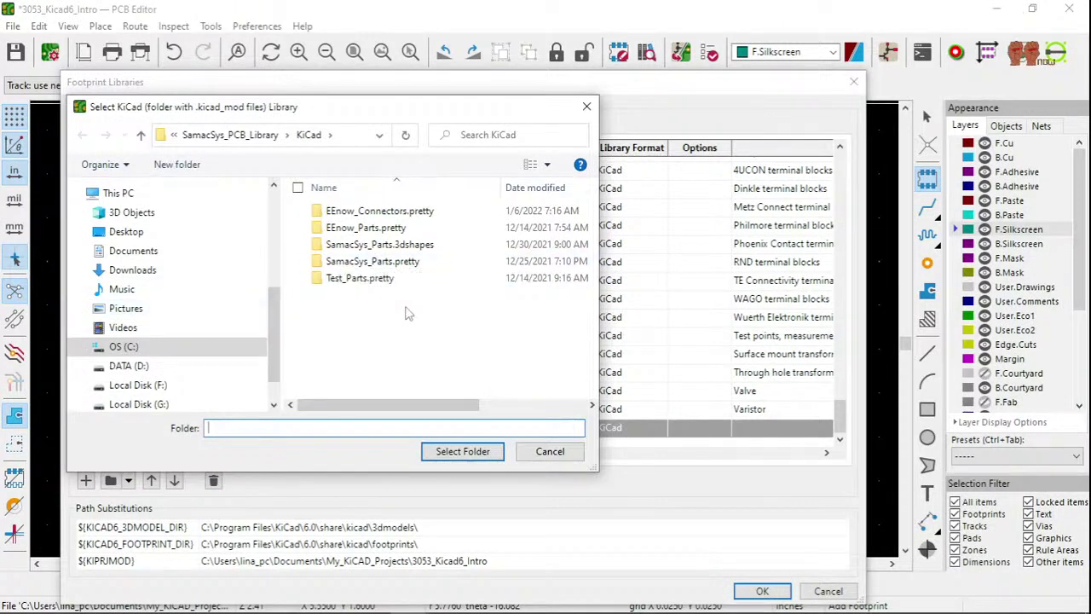
pyautogui.click(372, 264)
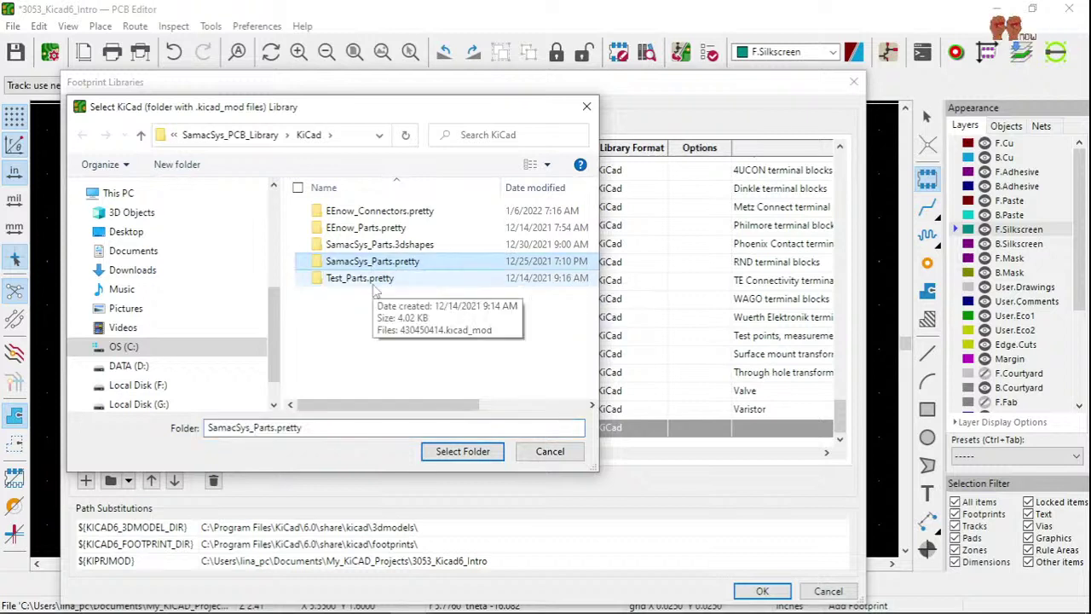
pyautogui.click(375, 280)
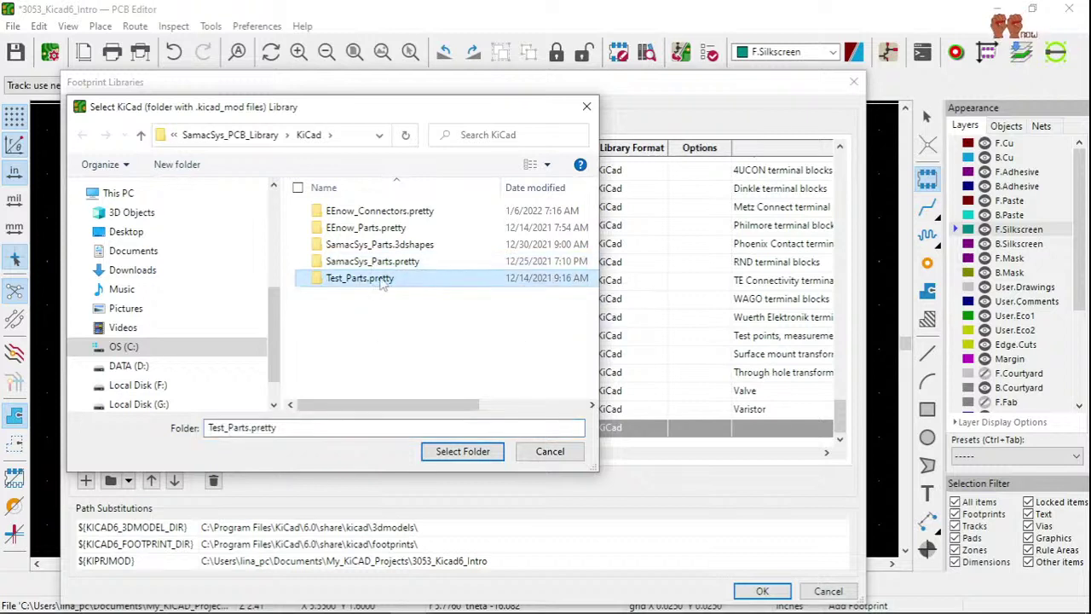
pyautogui.click(392, 264)
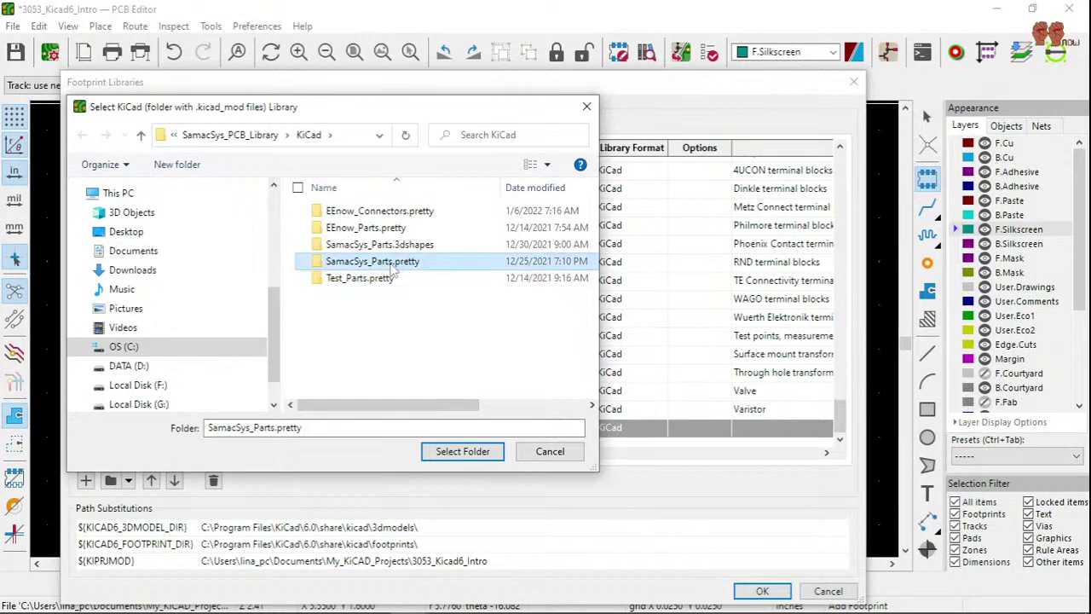
pyautogui.click(461, 453)
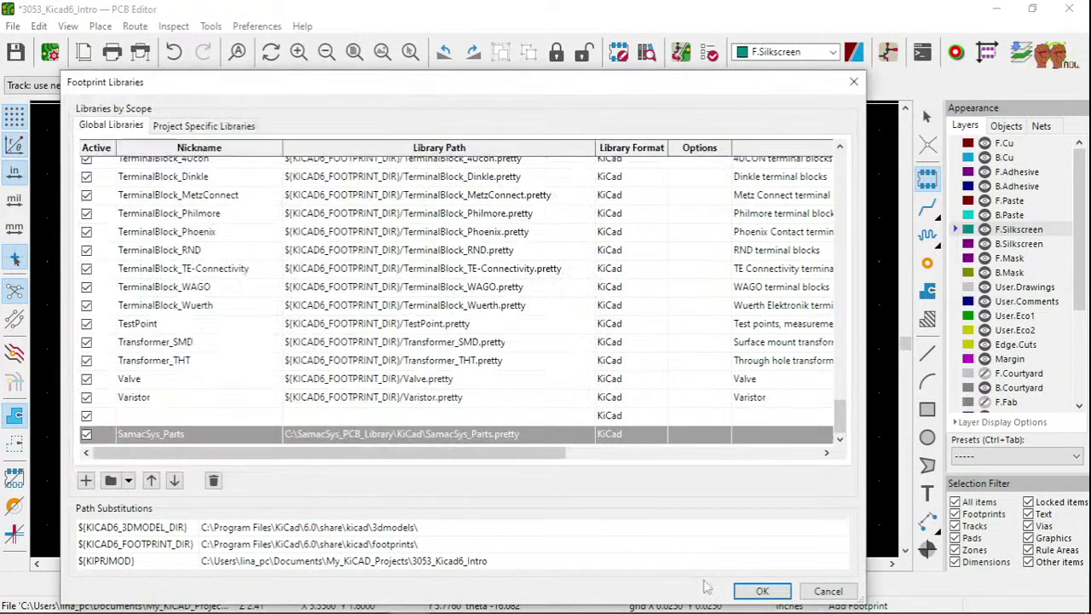
pyautogui.click(754, 590)
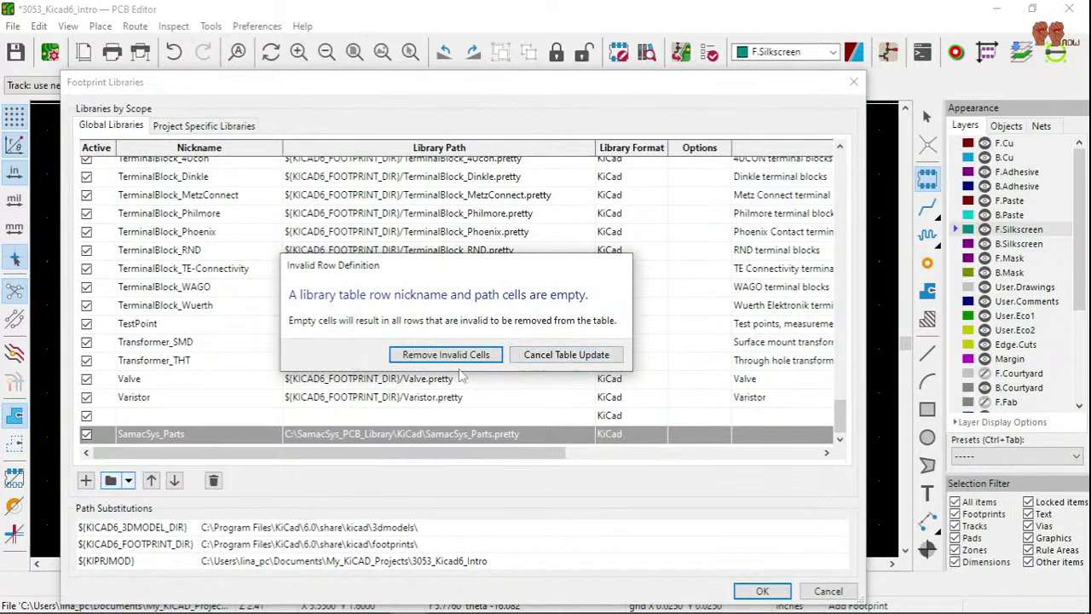
pyautogui.click(524, 359)
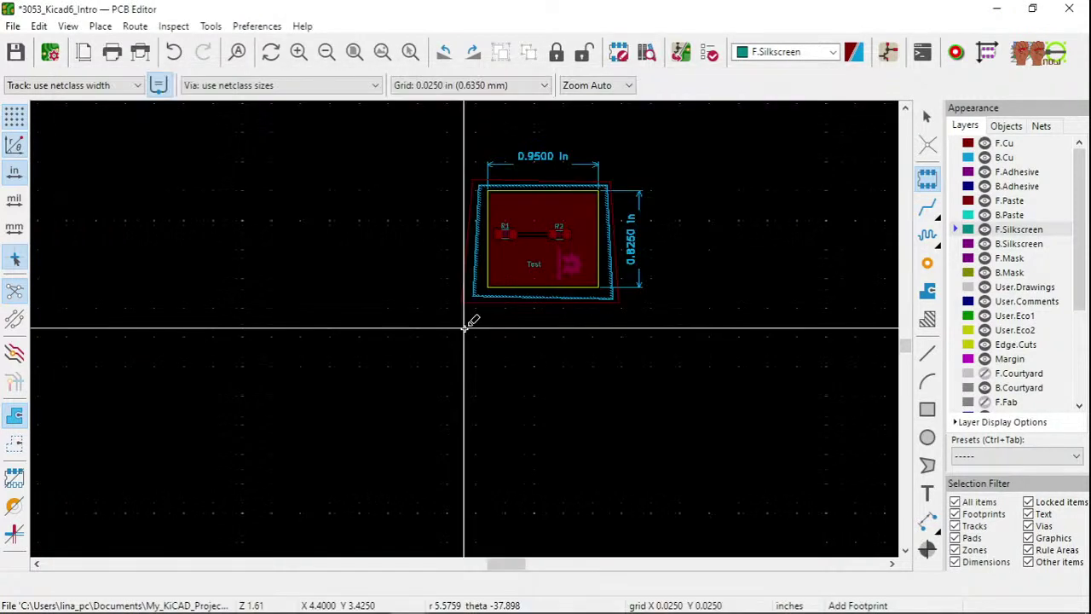
# - Start adding a footprint beside the board and expand the SamacSys_Parts library in the footprint chooser
pyautogui.moveTo(544, 283); pyautogui.dragTo(387, 327, button='middle')
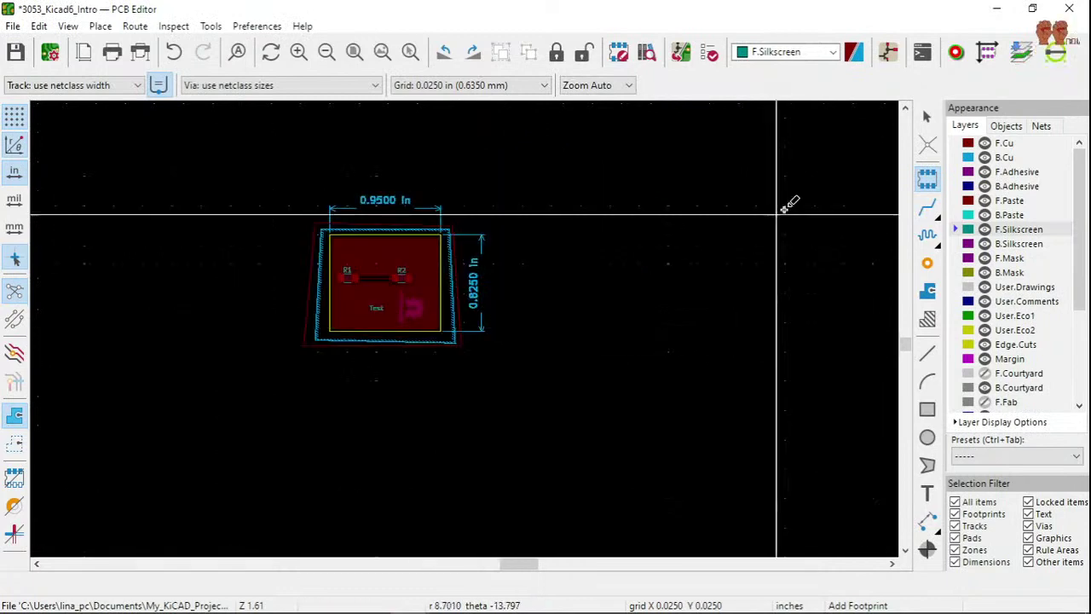
pyautogui.click(781, 211)
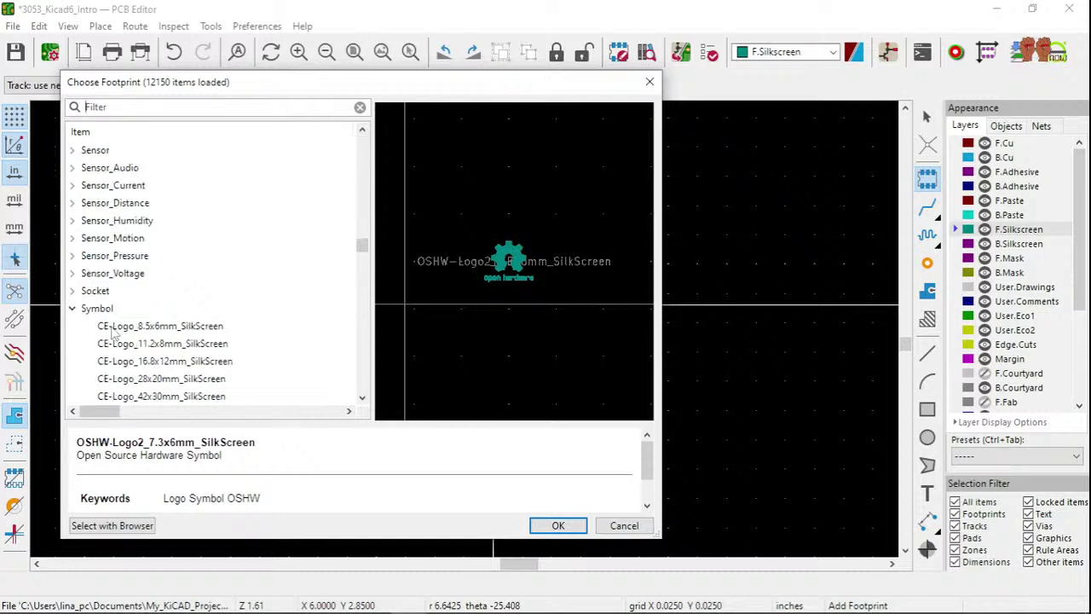
pyautogui.scroll(-5, 114, 341)
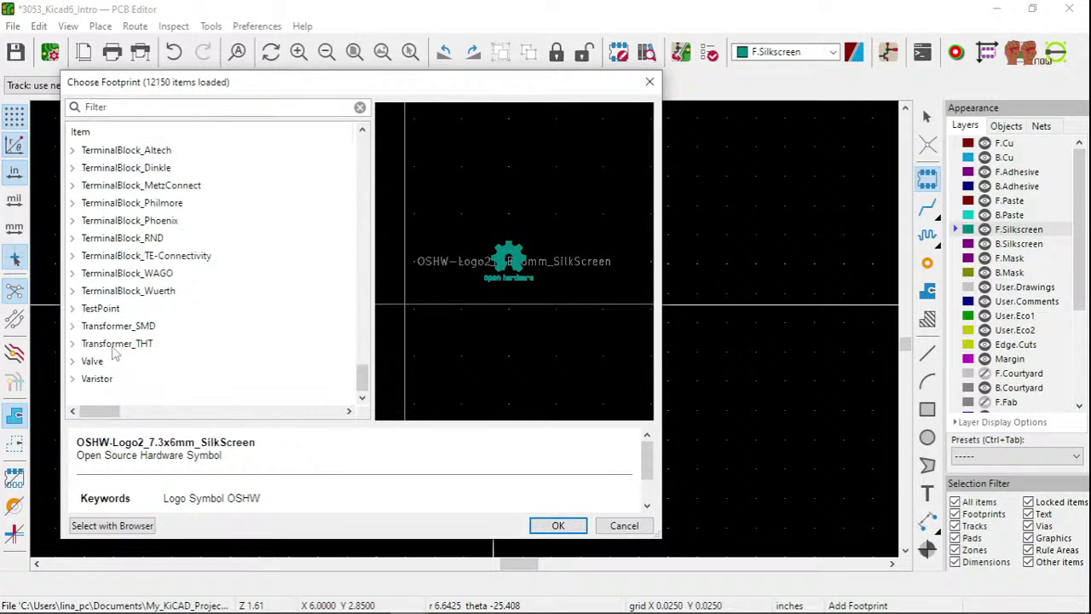
pyautogui.scroll(5, 115, 353)
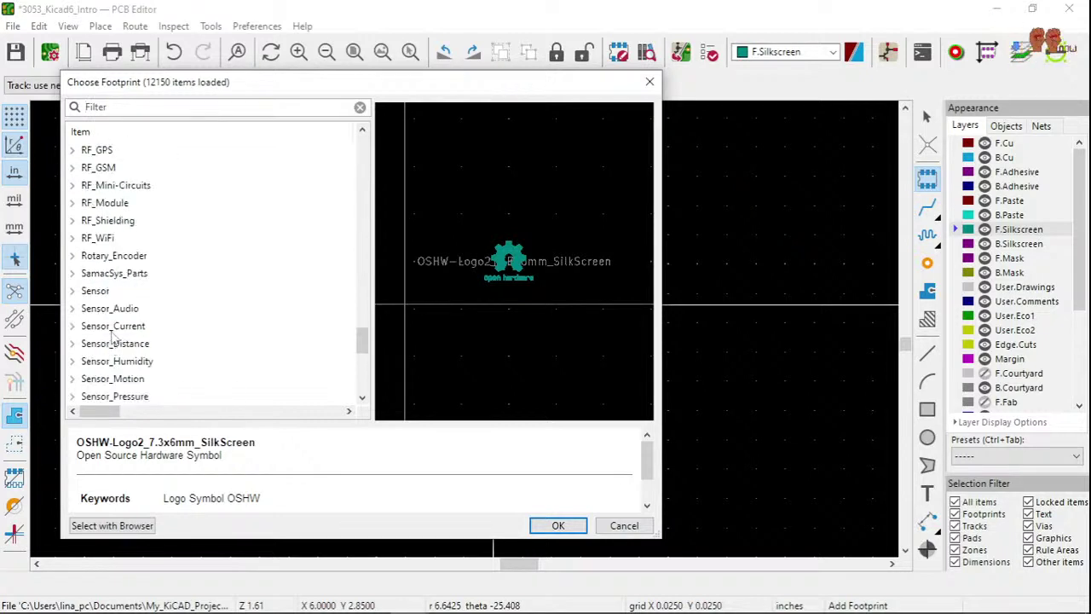
pyautogui.click(73, 273)
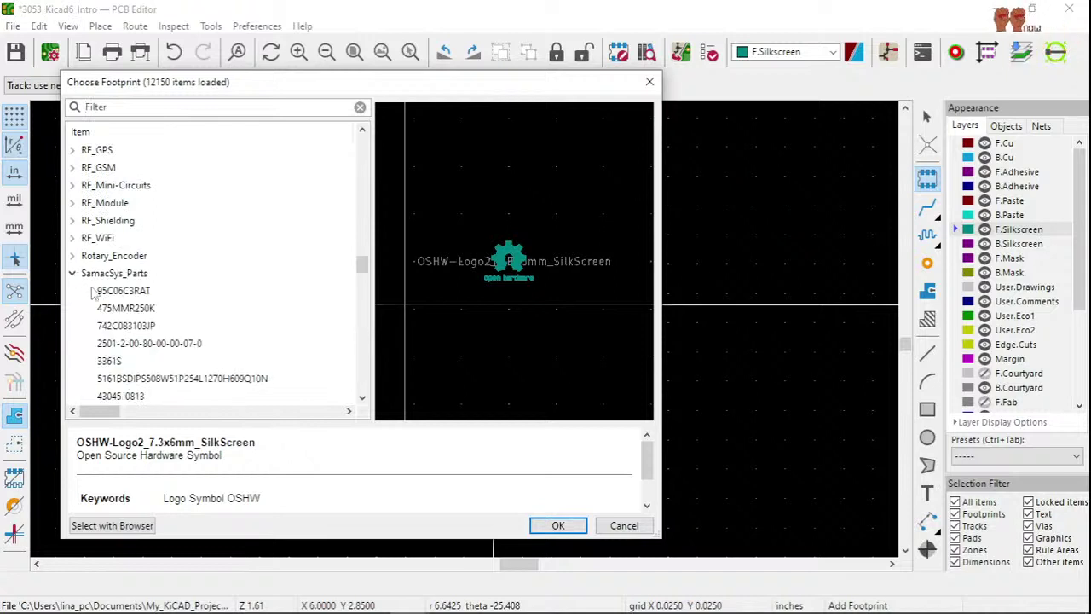
# - Preview several SamacSys_Parts footprints, including 742C083103JP, 43045-0813, DIOM5026X229N, DIP1016W53P254L3468H457Q28N and SOT95P280X145-6N
pyautogui.click(136, 326)
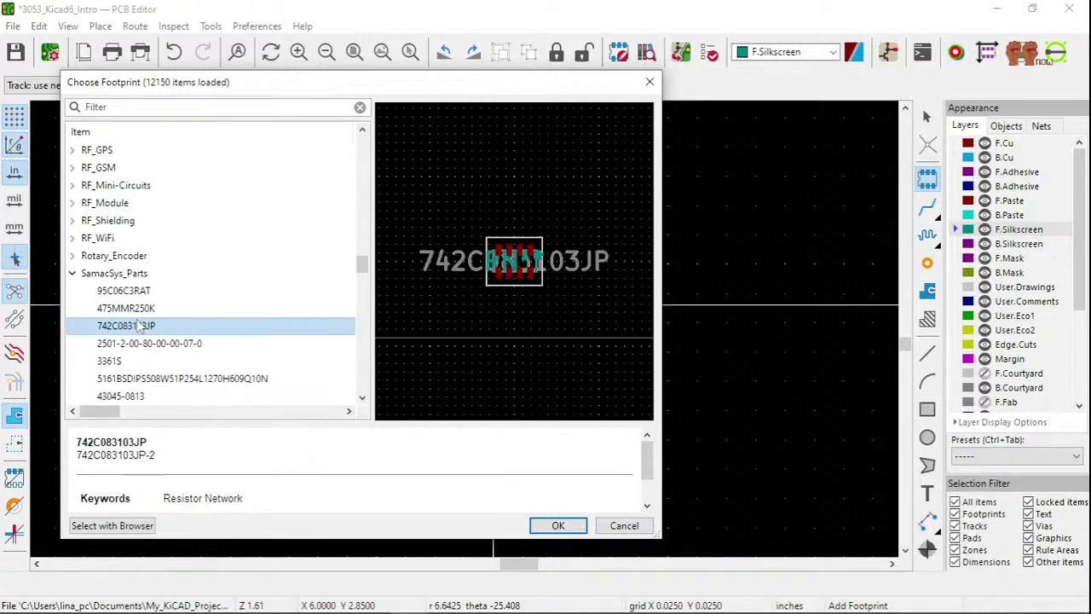
pyautogui.click(145, 343)
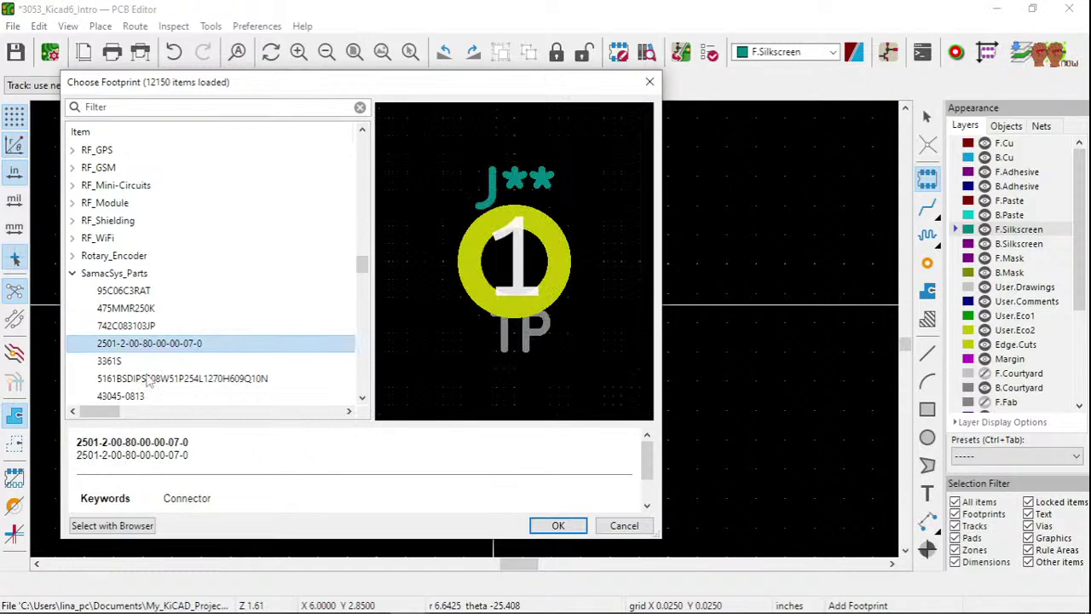
pyautogui.click(162, 395)
pyautogui.scroll(-3, 168, 395)
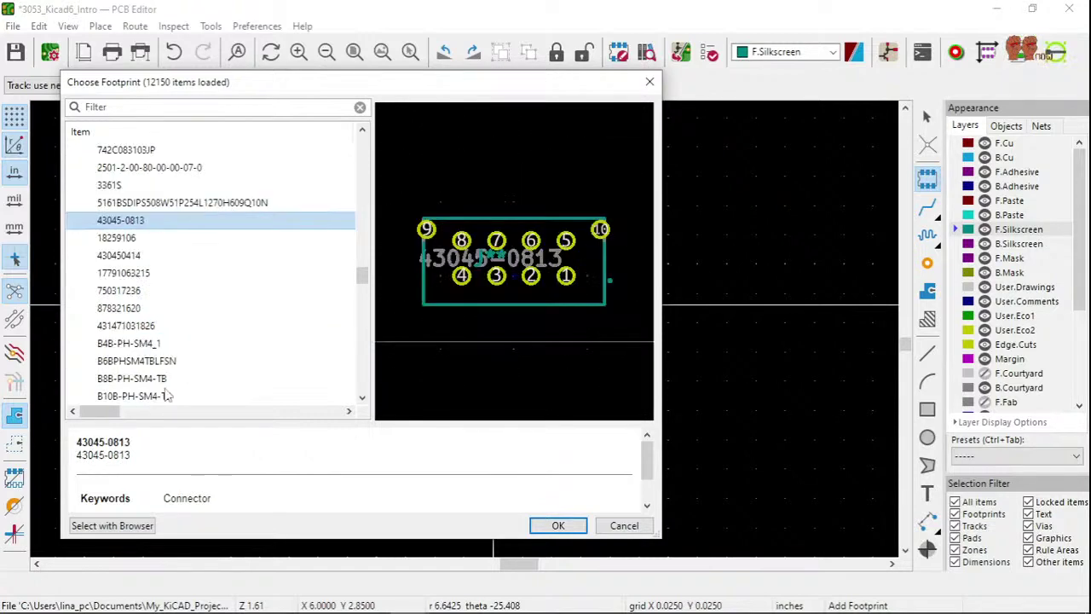
pyautogui.scroll(-3, 168, 394)
pyautogui.click(141, 361)
pyautogui.click(143, 378)
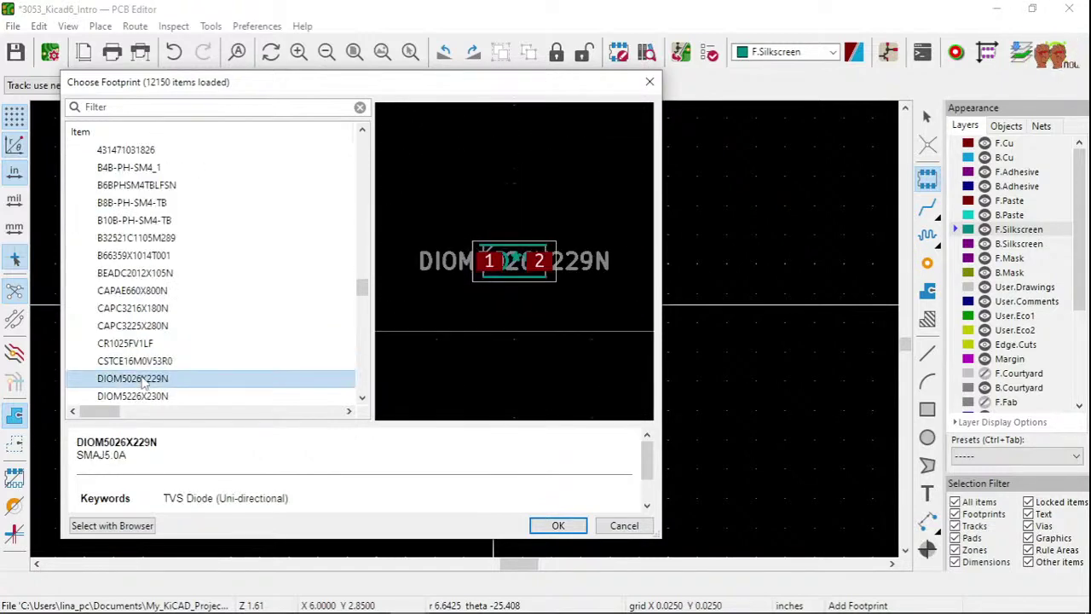
pyautogui.scroll(-3, 145, 384)
pyautogui.click(145, 325)
pyautogui.click(145, 291)
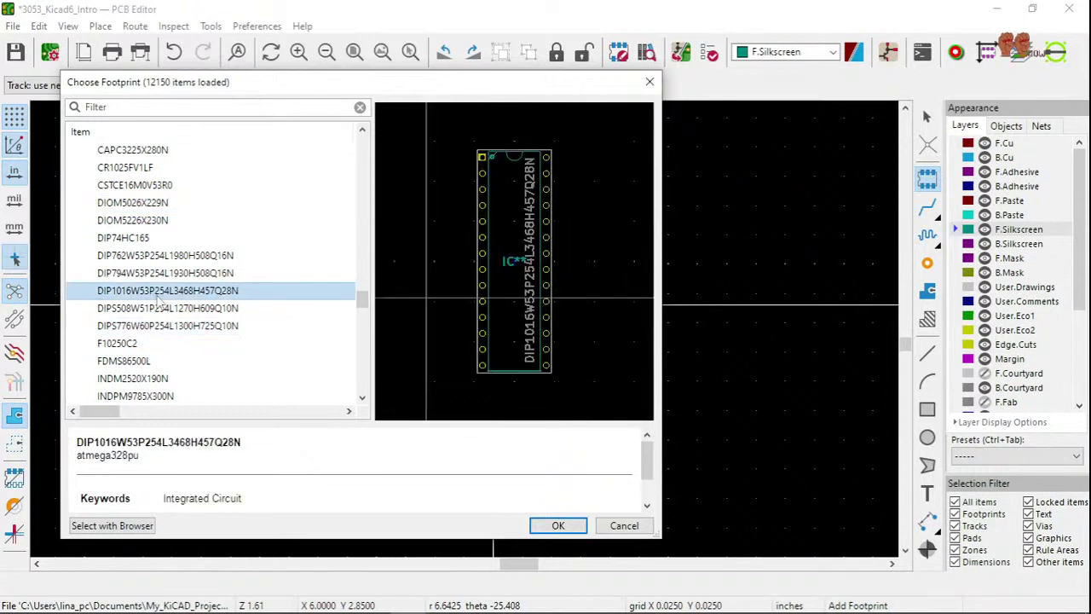
pyautogui.scroll(-12, 146, 315)
pyautogui.click(147, 343)
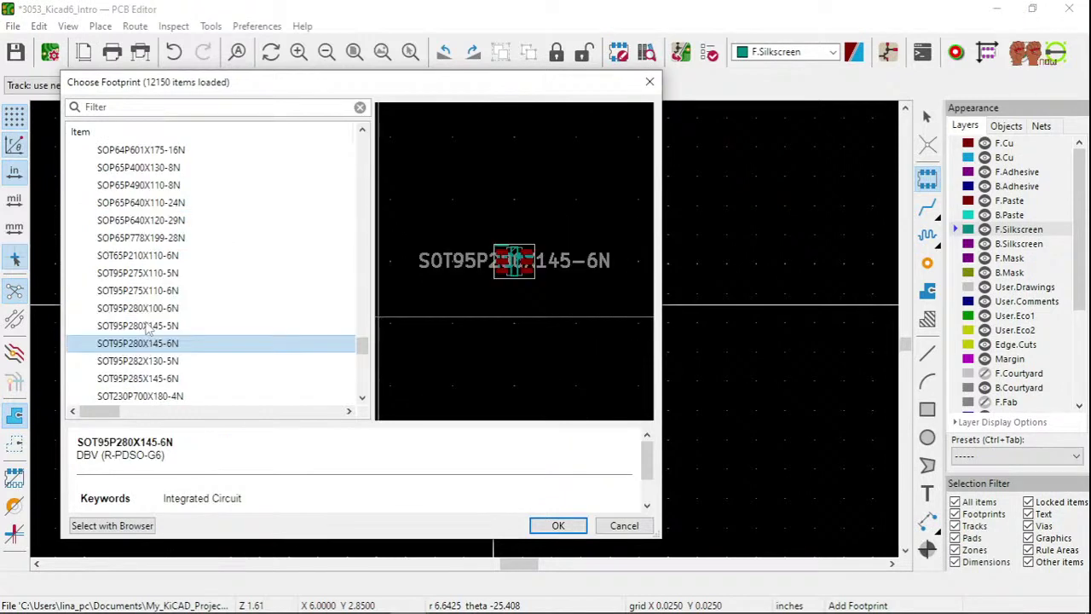
# - Preview the SOP65P640X110-24N, SOT95P275X110-6N, SOT95P280X100-6N and SOT65P210X110-6N footprints in the SamacSys_Parts library
pyautogui.click(139, 202)
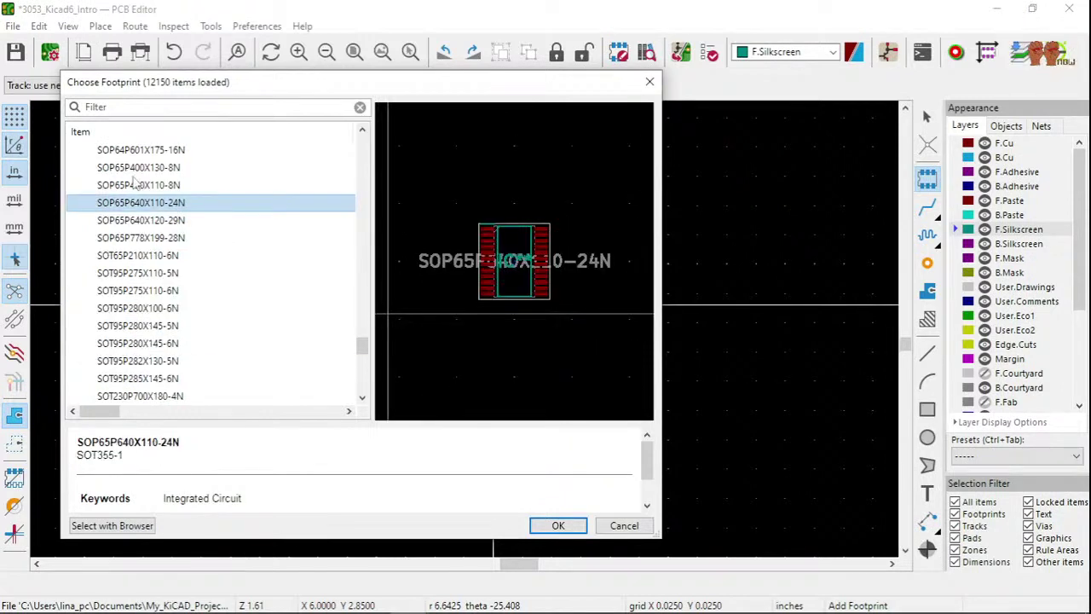
pyautogui.click(150, 291)
pyautogui.click(157, 308)
pyautogui.click(153, 255)
# - Place the SOP65P400X130-8N footprint from SamacSys_Parts on the empty sheet area beside the board
pyautogui.click(154, 167)
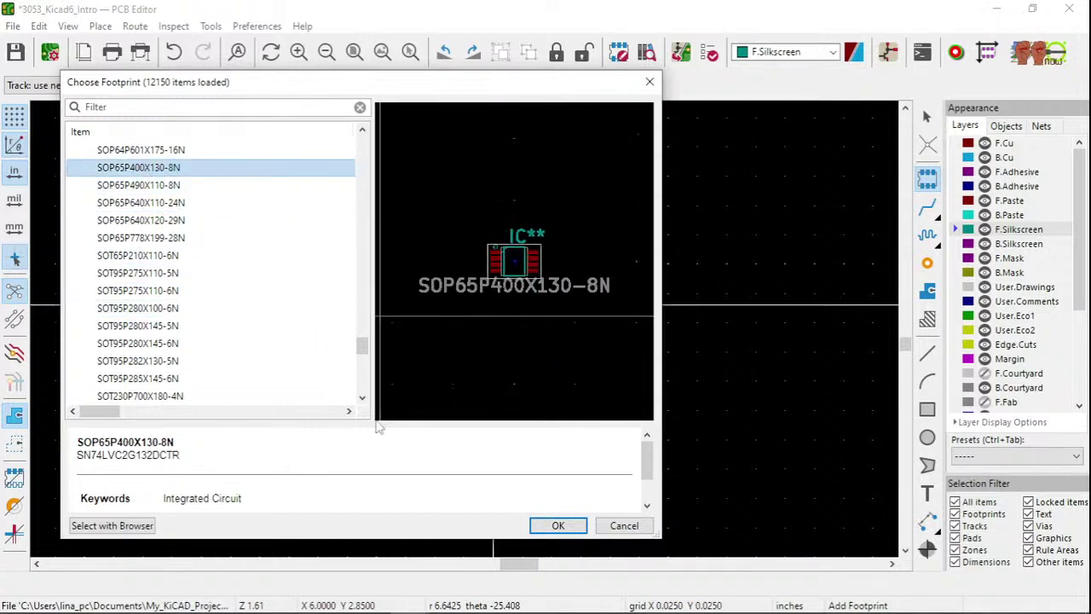
pyautogui.press('Return')
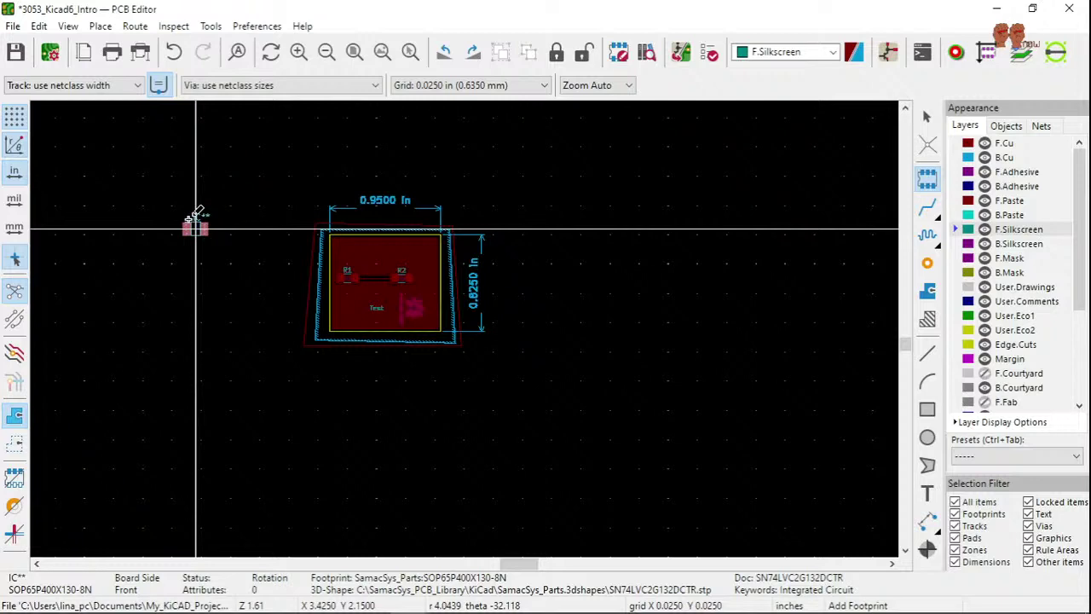
pyautogui.scroll(-4, 482, 390)
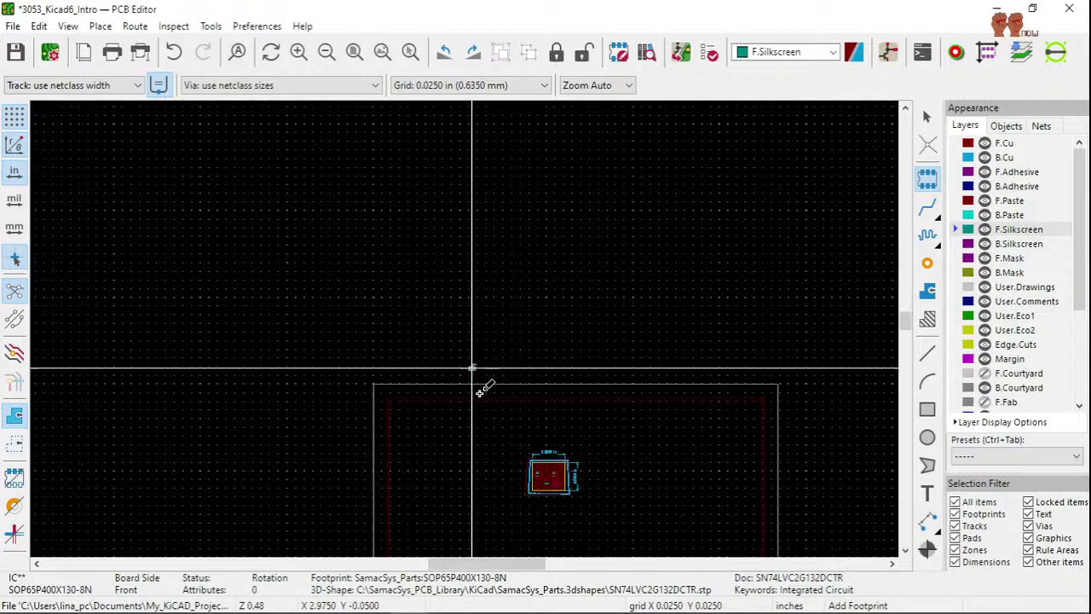
pyautogui.click(455, 445)
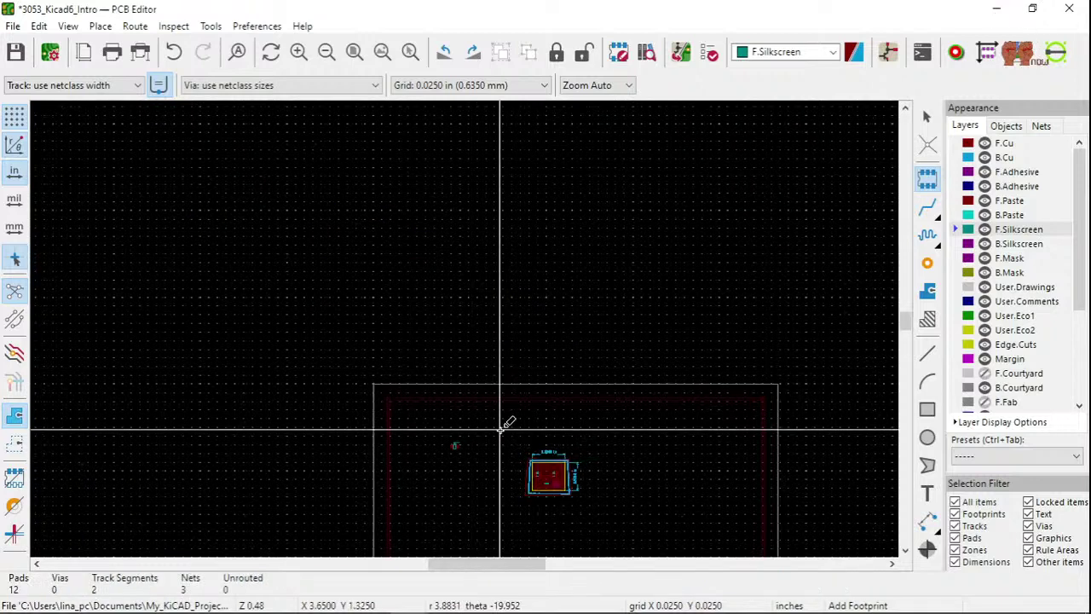
pyautogui.press('Escape')
# - Select the placed SOP65P400X130-8N footprint and delete it
pyautogui.scroll(8, 477, 435)
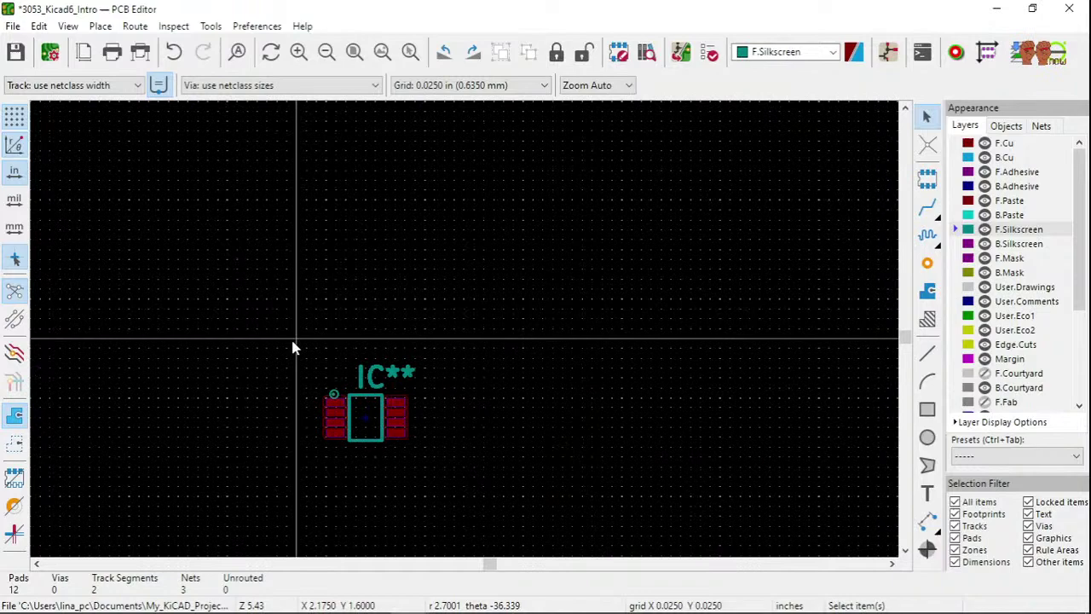
pyautogui.moveTo(292, 340); pyautogui.dragTo(487, 445)
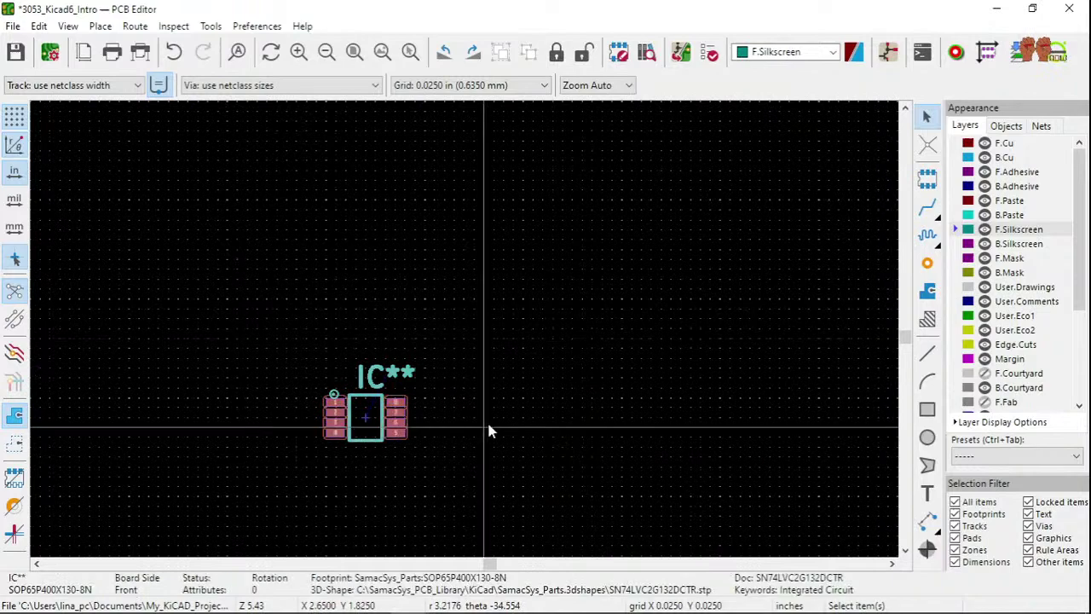
pyautogui.press('Delete')
# - Add the EEnow_Connectors.pretty folder from SamacSys_PCB_Library\KiCad to the global footprint libraries and apply the table
pyautogui.click(211, 25)
pyautogui.moveTo(298, 340)
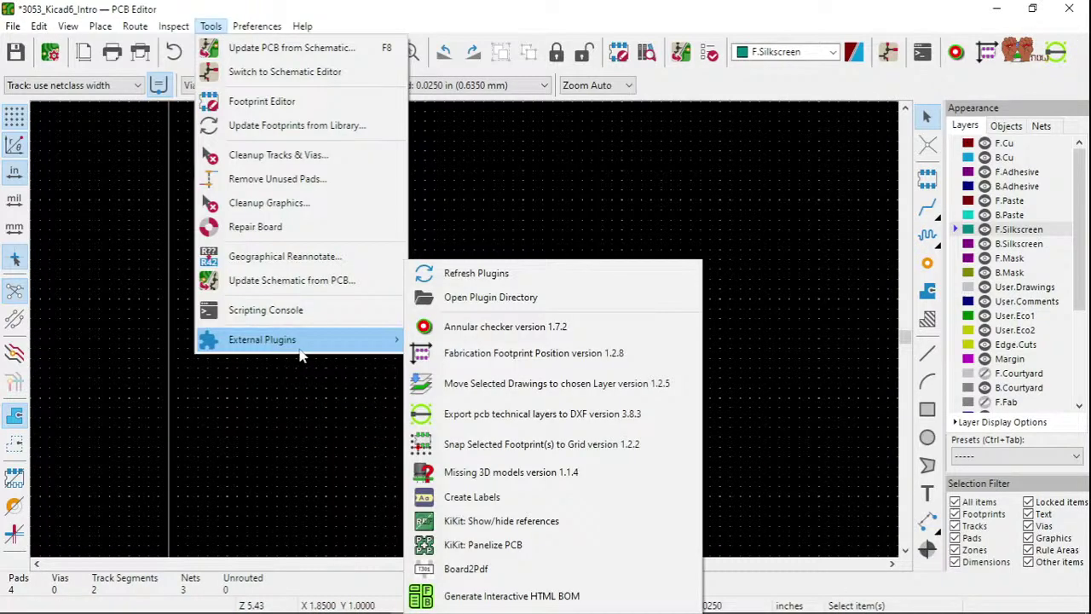
pyautogui.moveTo(270, 32)
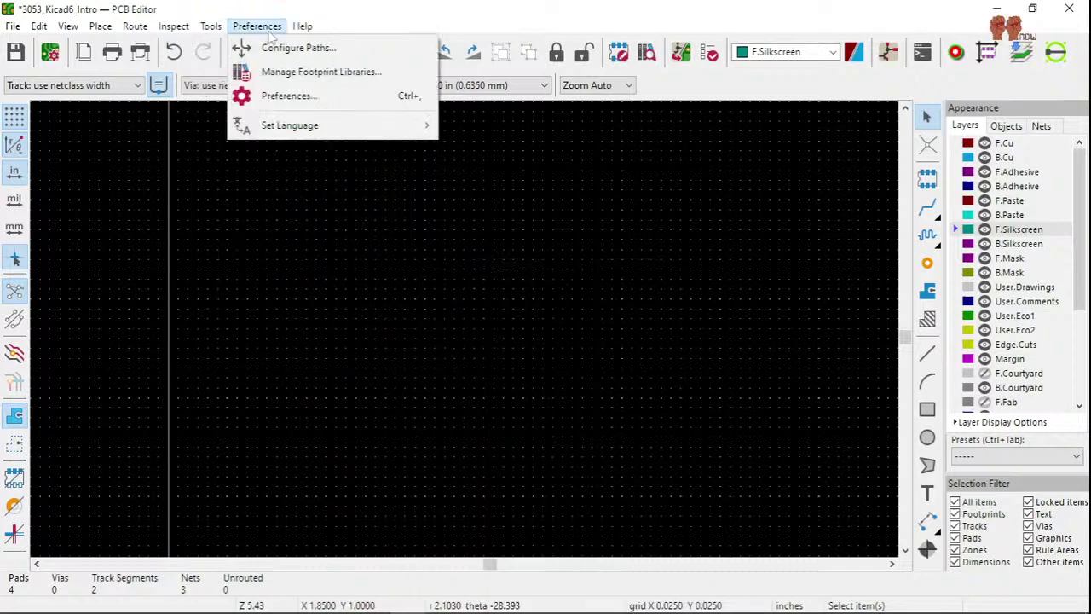
pyautogui.click(298, 71)
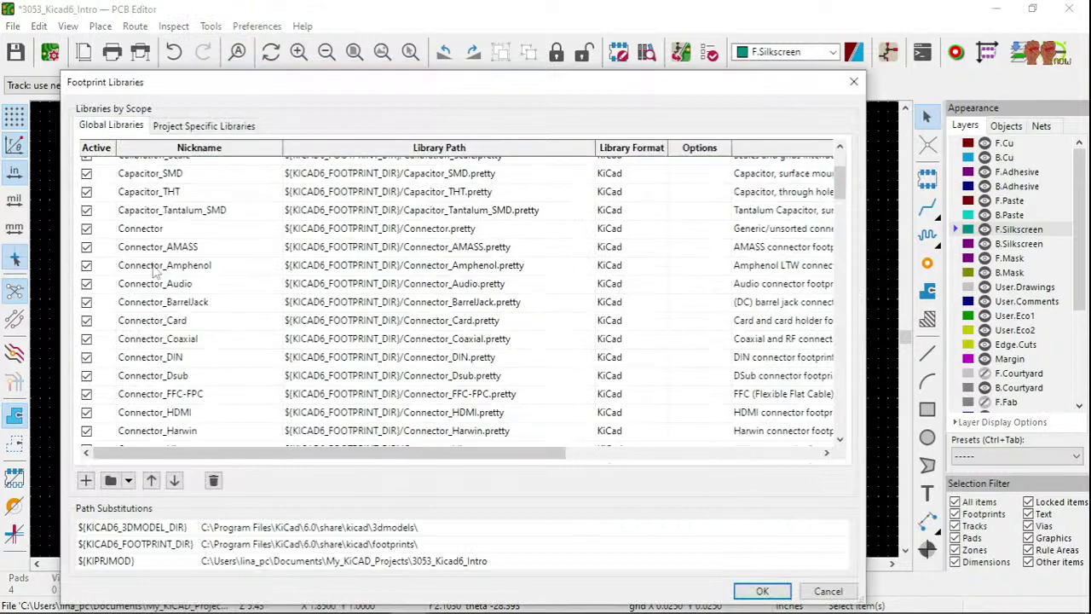
pyautogui.scroll(-5, 156, 270)
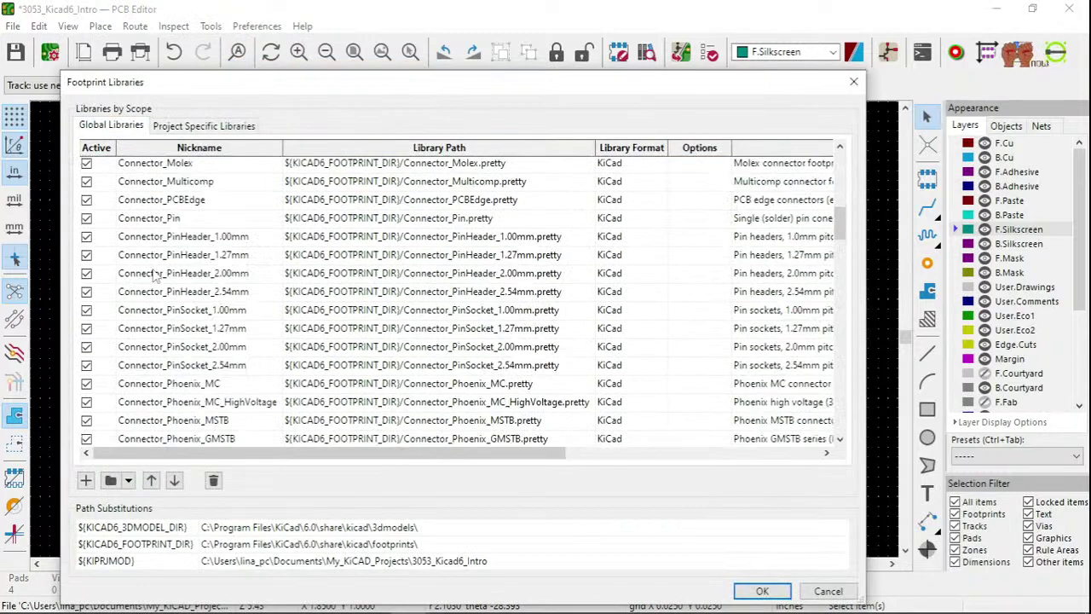
pyautogui.scroll(-8, 156, 269)
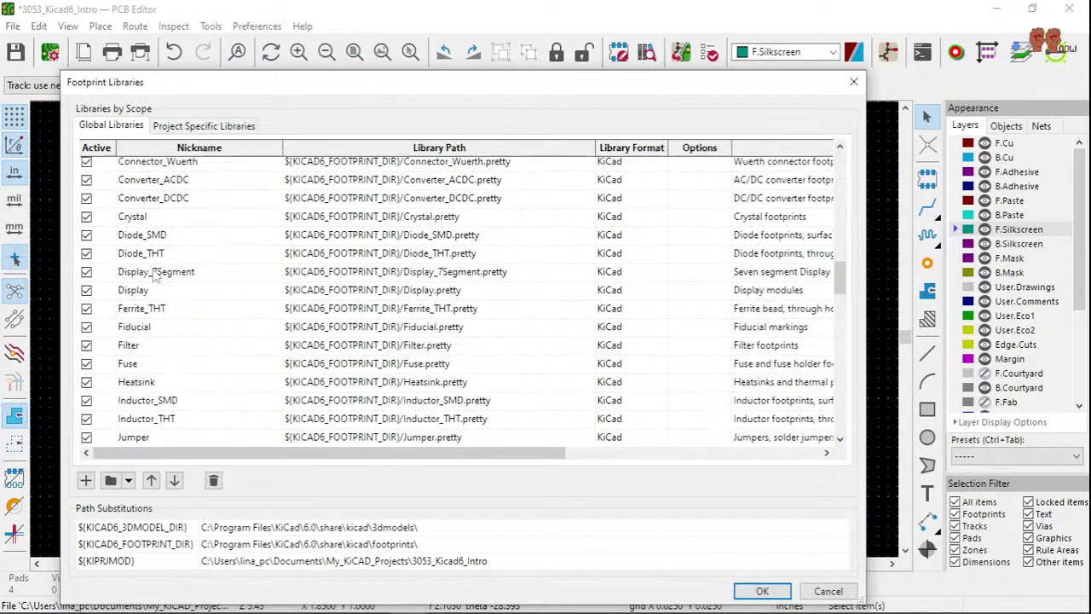
pyautogui.scroll(-2, 155, 272)
pyautogui.scroll(-4, 152, 271)
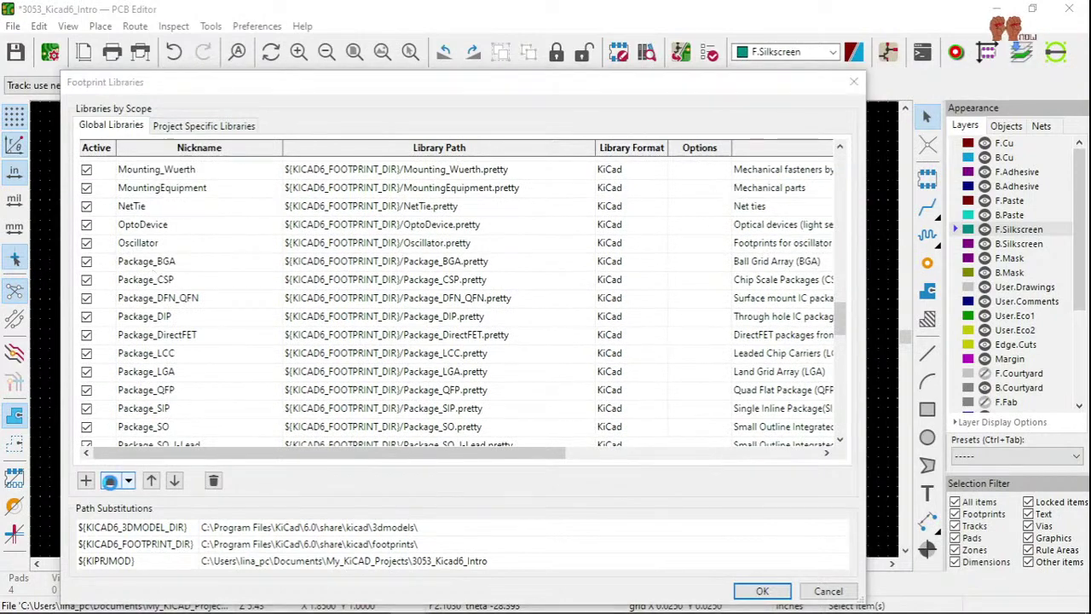
pyautogui.click(110, 479)
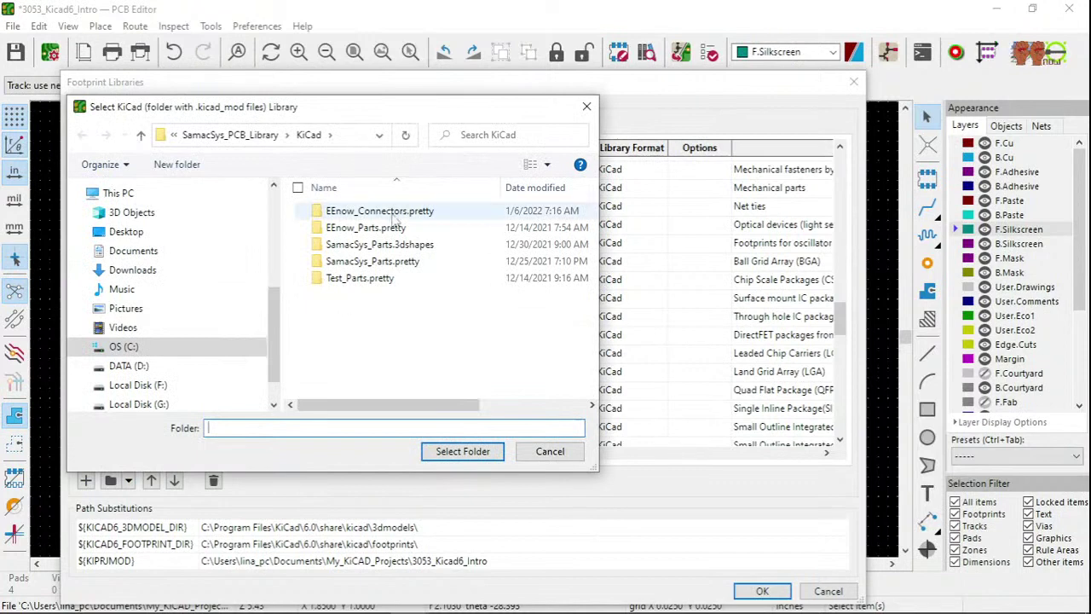
pyautogui.click(394, 214)
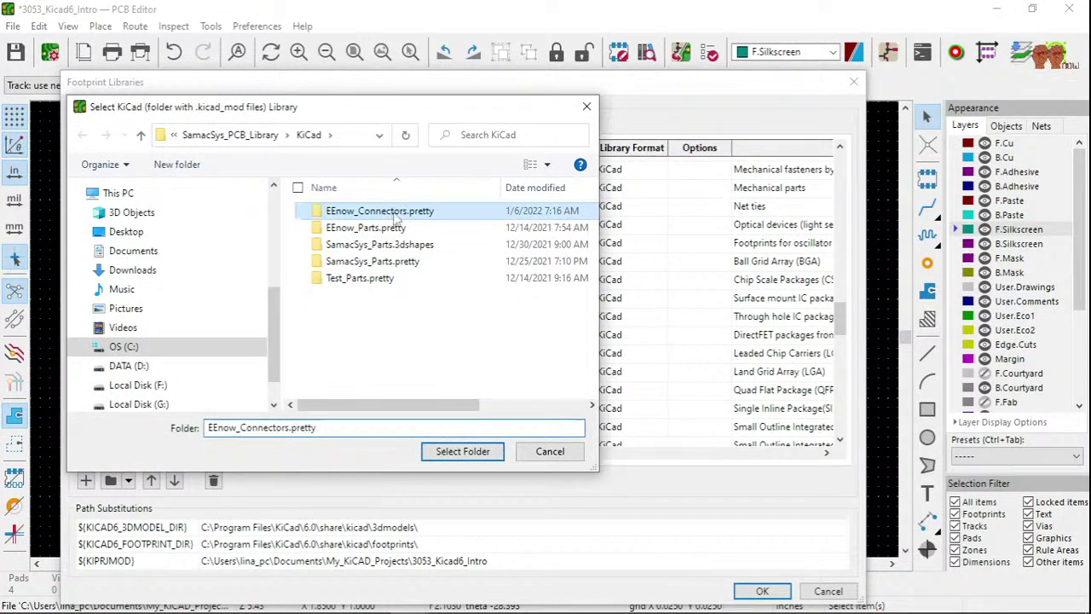
pyautogui.click(462, 450)
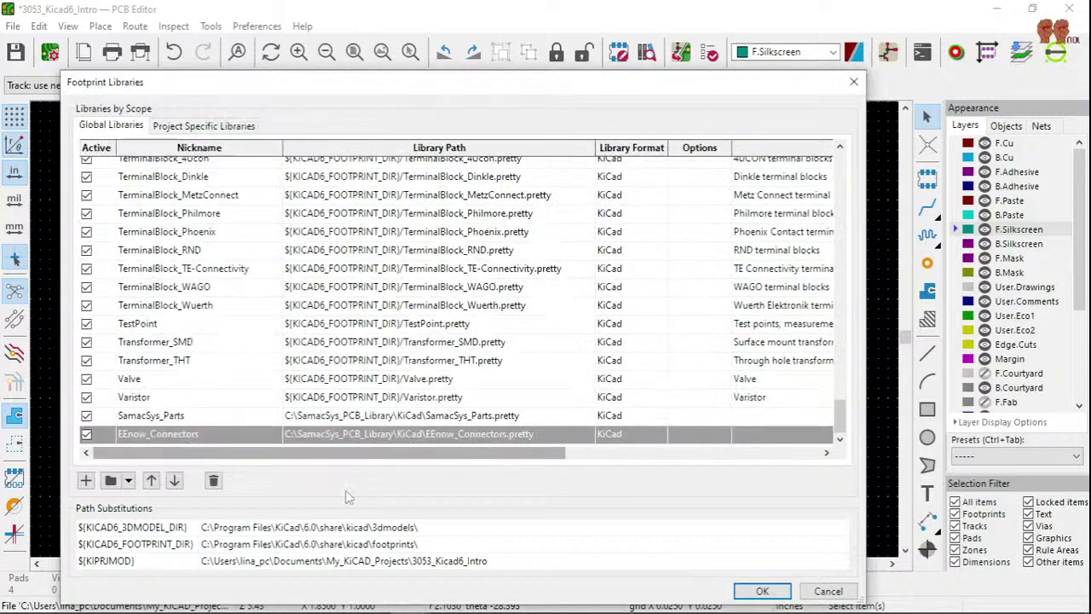
pyautogui.click(761, 591)
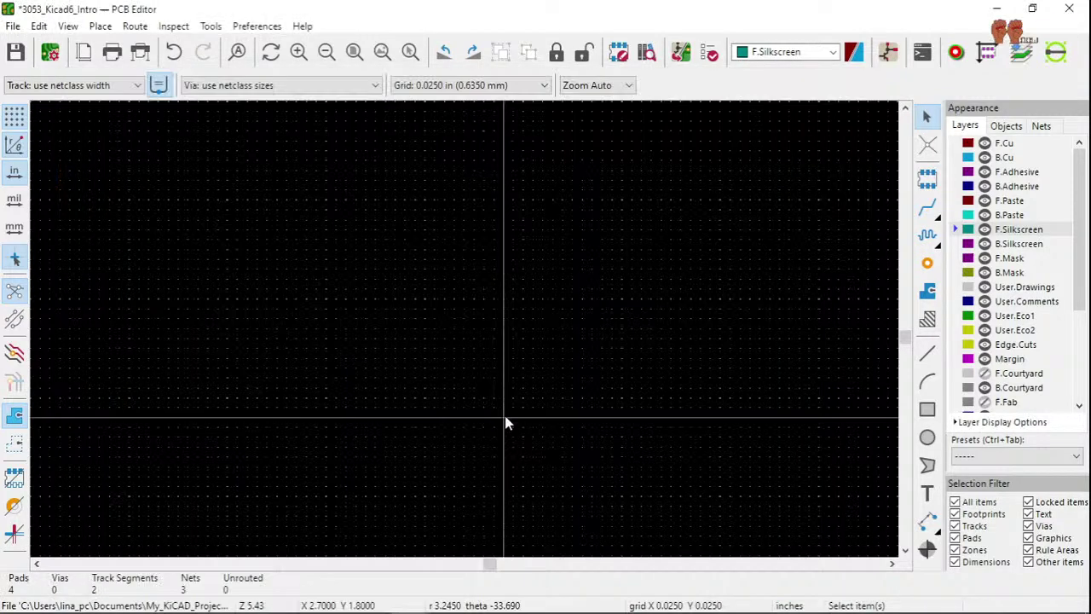
# - Preview the EEnow_Connectors footprints, including kicad6_logo, MOLEX_878321620, Molex_430450414 and Ohms_Law_Wheel, and leave footprint placement without placing any
pyautogui.scroll(-5, 504, 417)
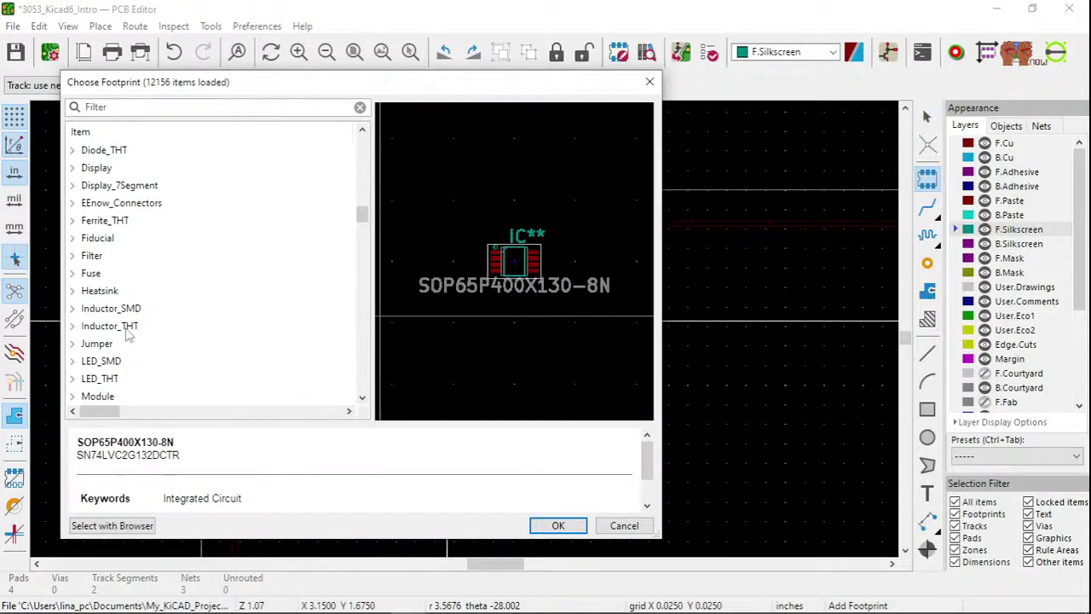
pyautogui.click(72, 202)
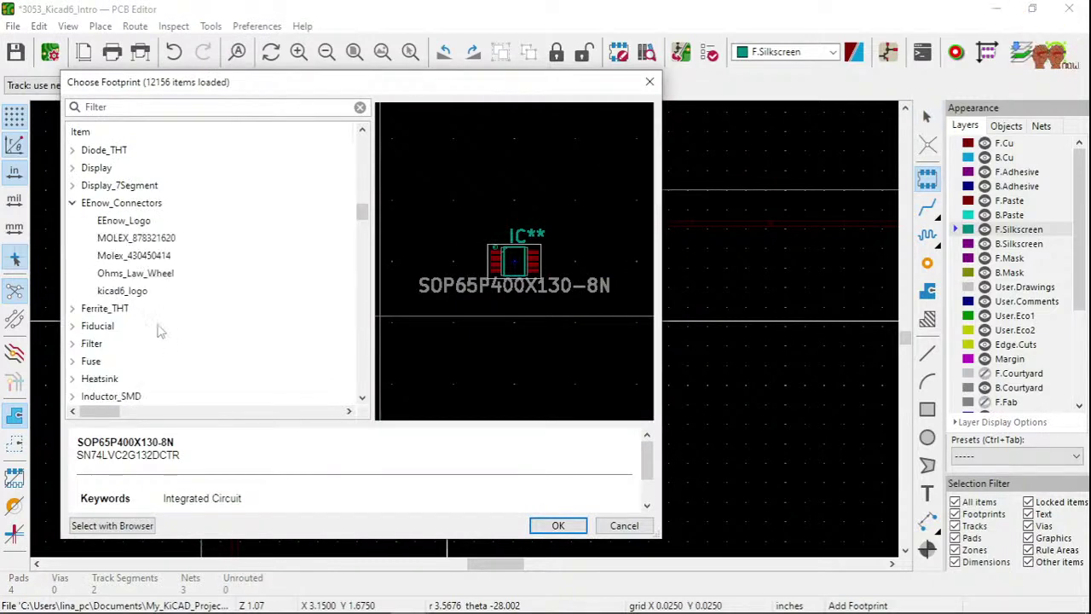
pyautogui.click(128, 290)
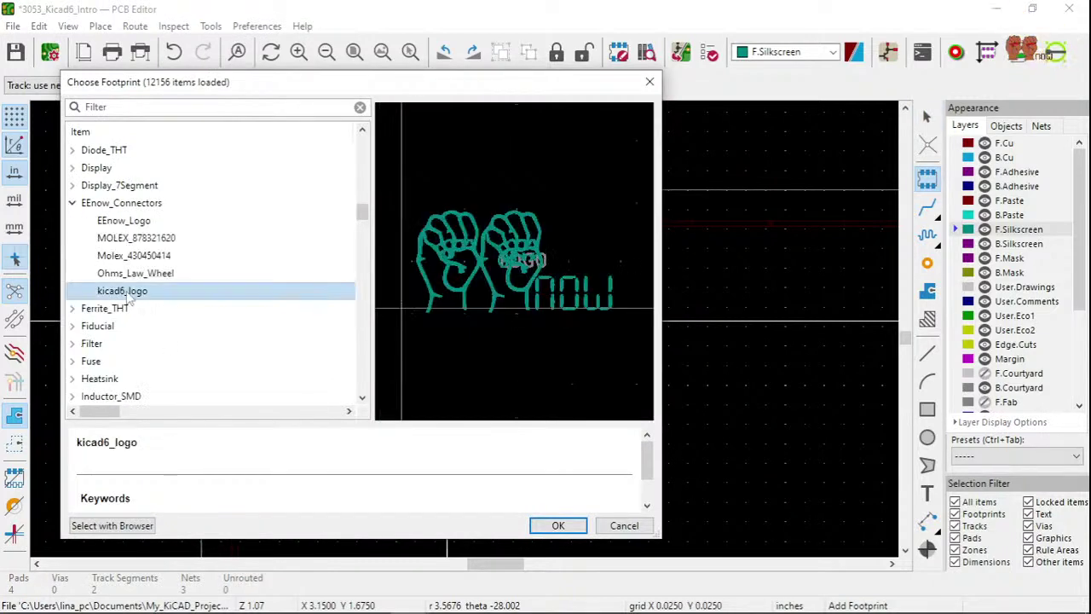
pyautogui.click(114, 220)
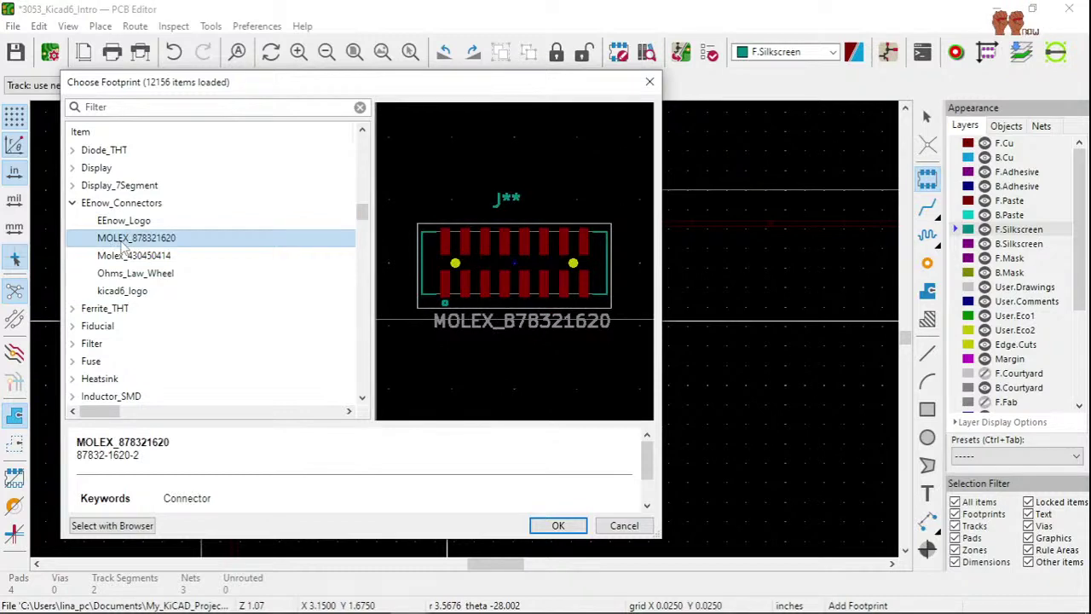
pyautogui.click(127, 257)
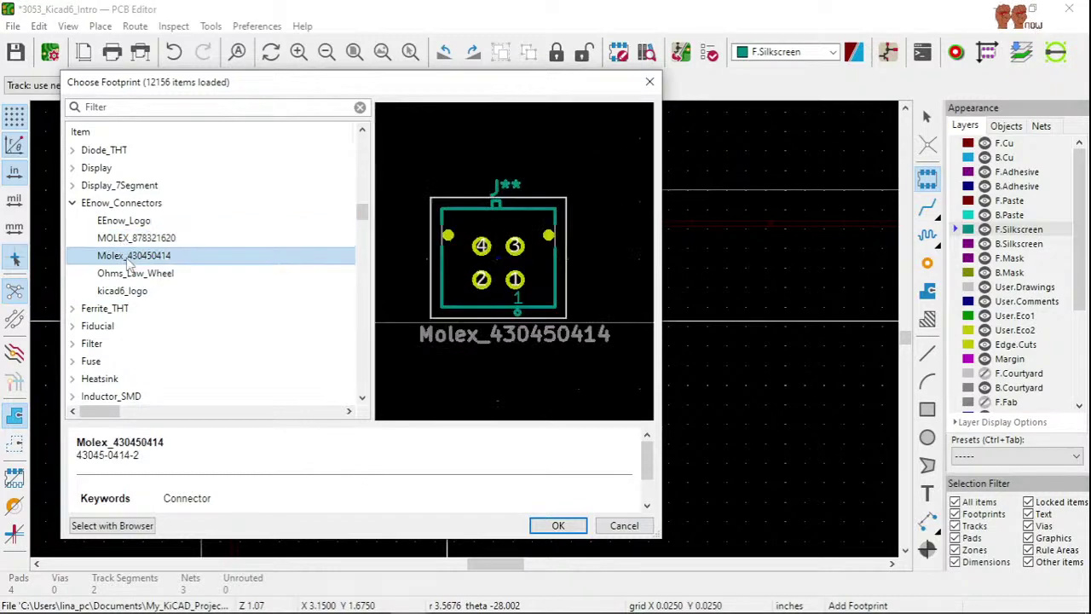
pyautogui.click(130, 272)
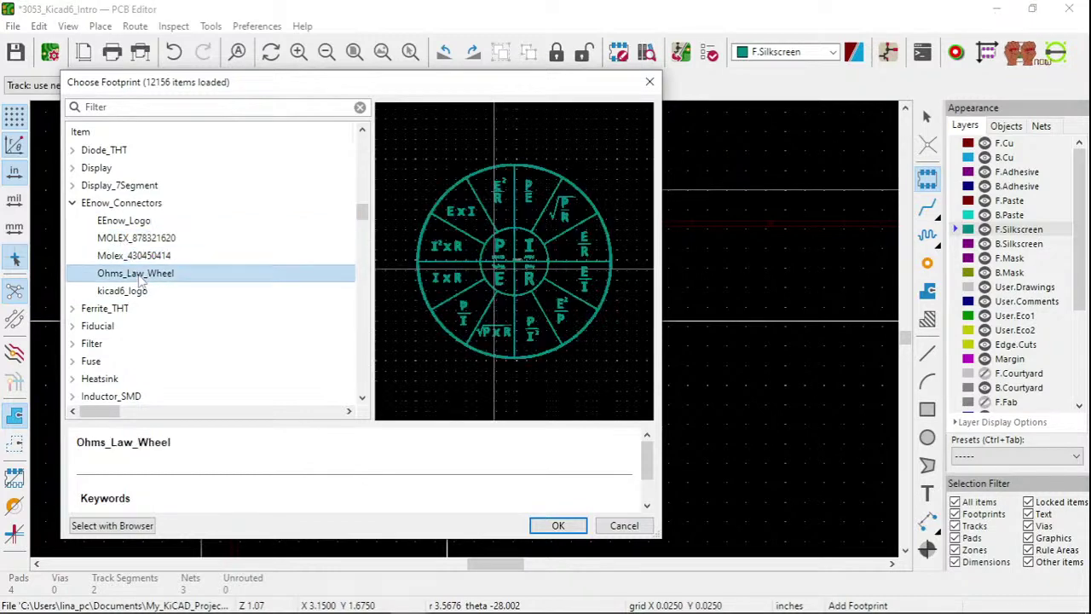
pyautogui.doubleClick(129, 272)
pyautogui.press('Escape')
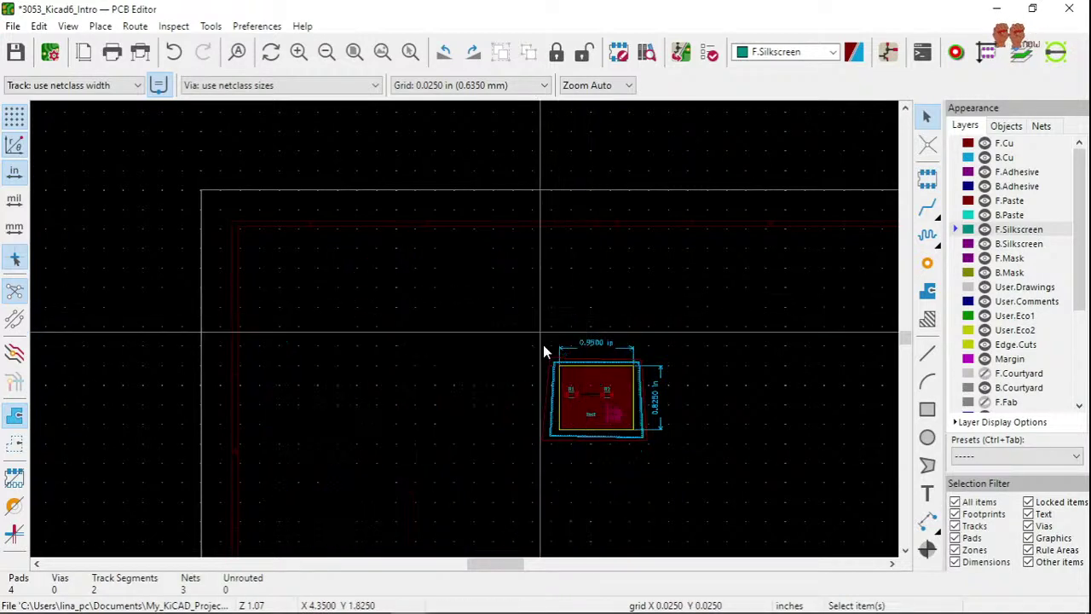
# - Run the Repair Board diagnostics on the layout and dismiss the report
pyautogui.scroll(6, 566, 361)
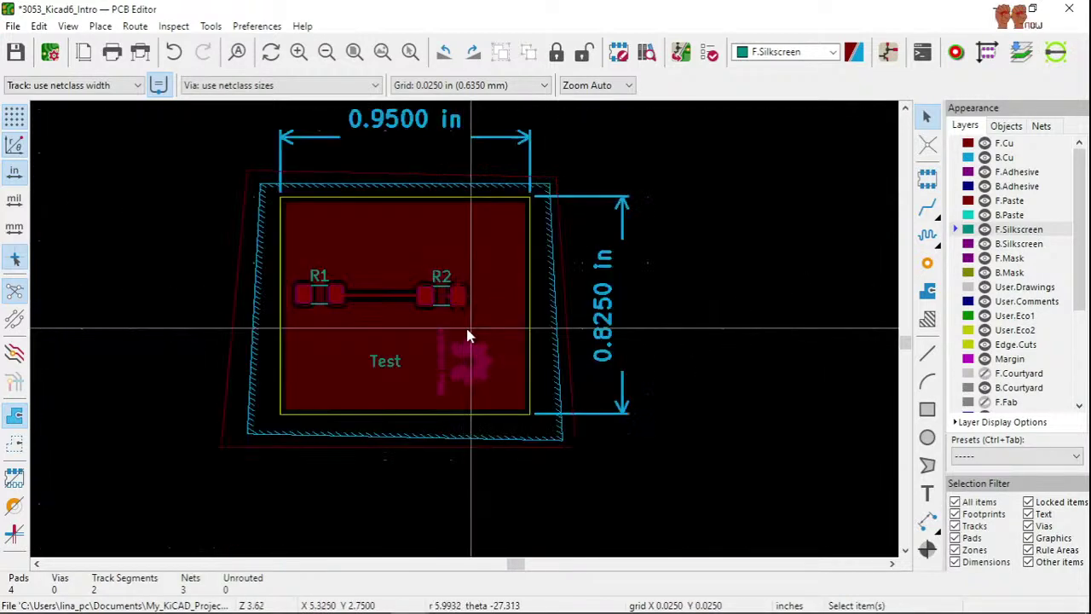
pyautogui.scroll(-4, 479, 333)
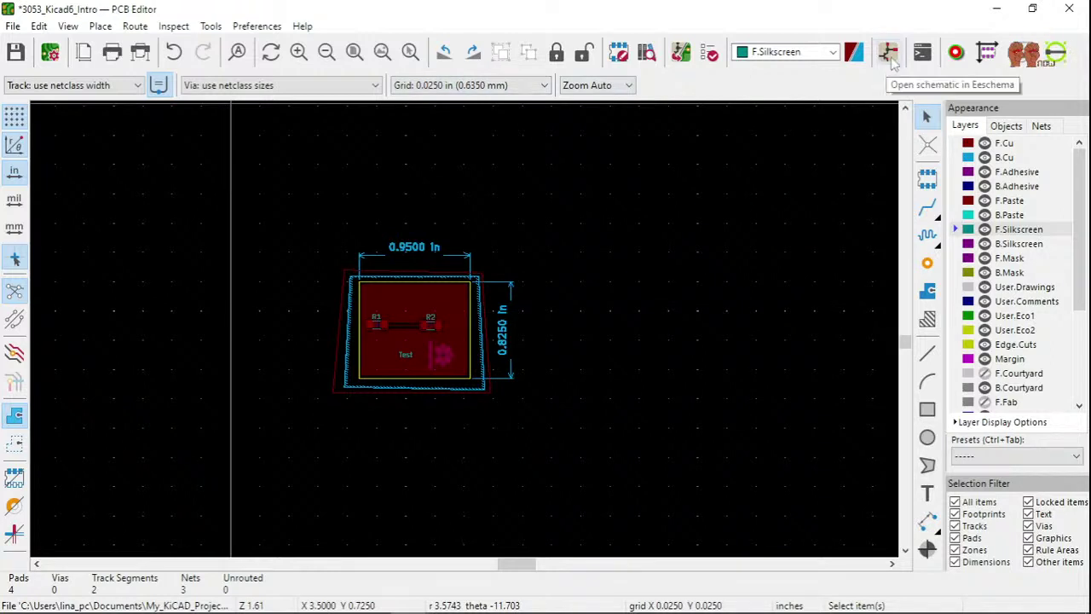
pyautogui.click(256, 27)
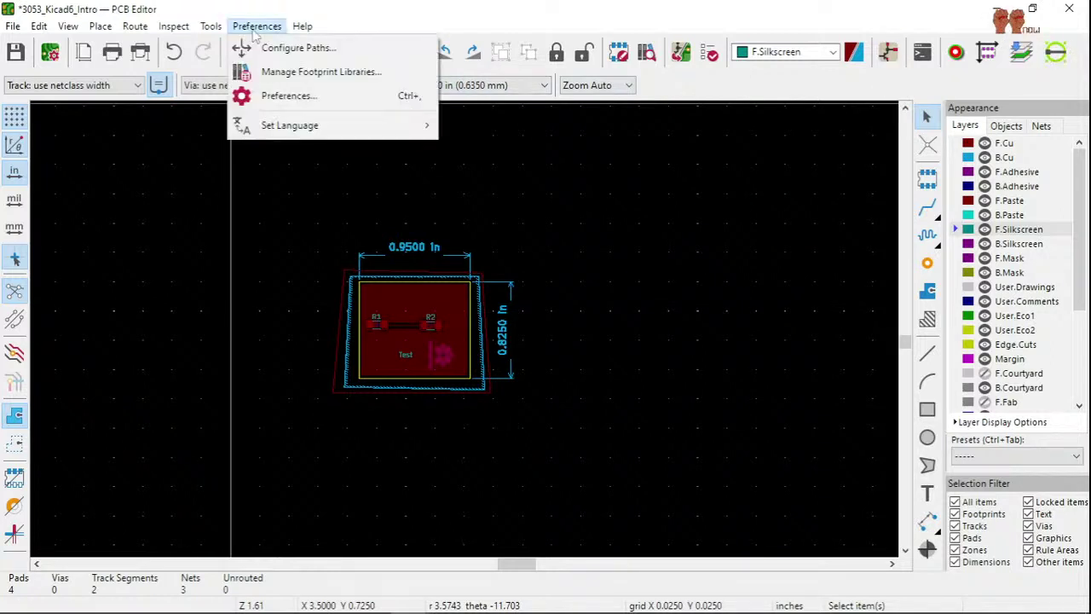
pyautogui.moveTo(210, 26)
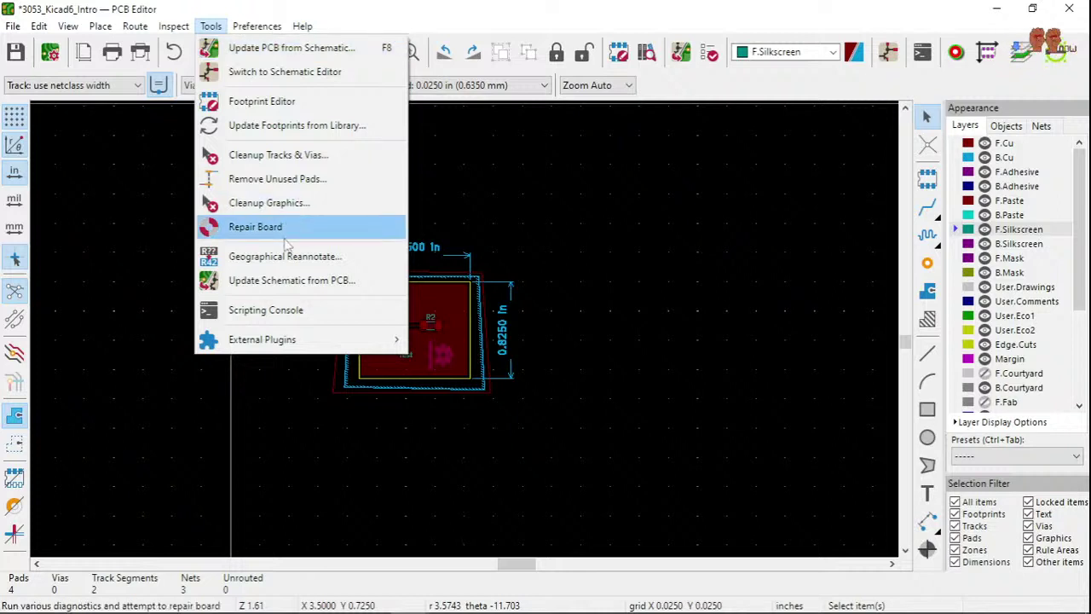
pyautogui.click(241, 230)
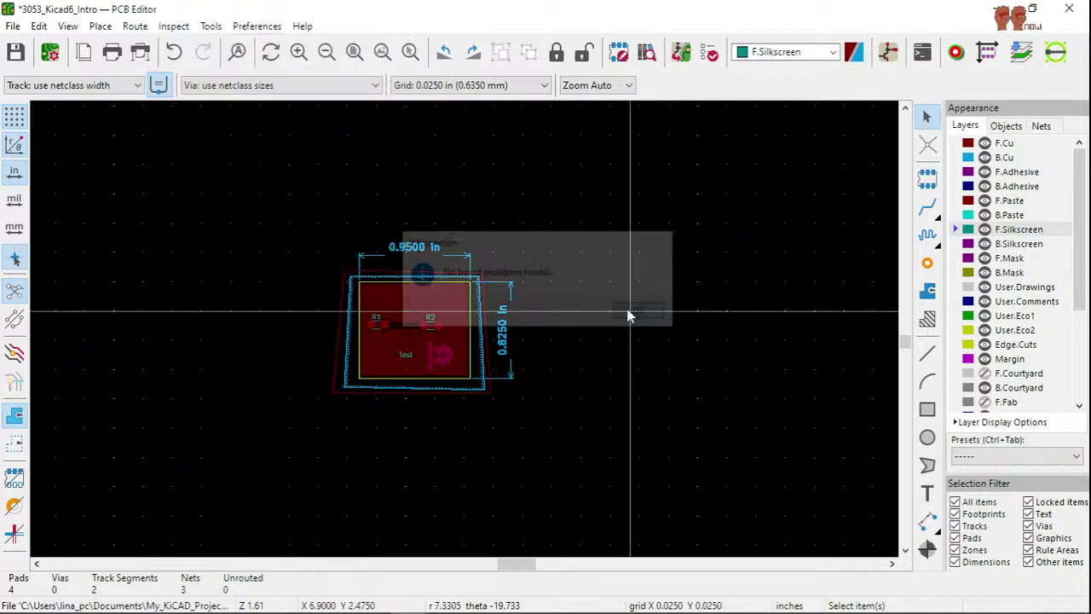
pyautogui.click(173, 26)
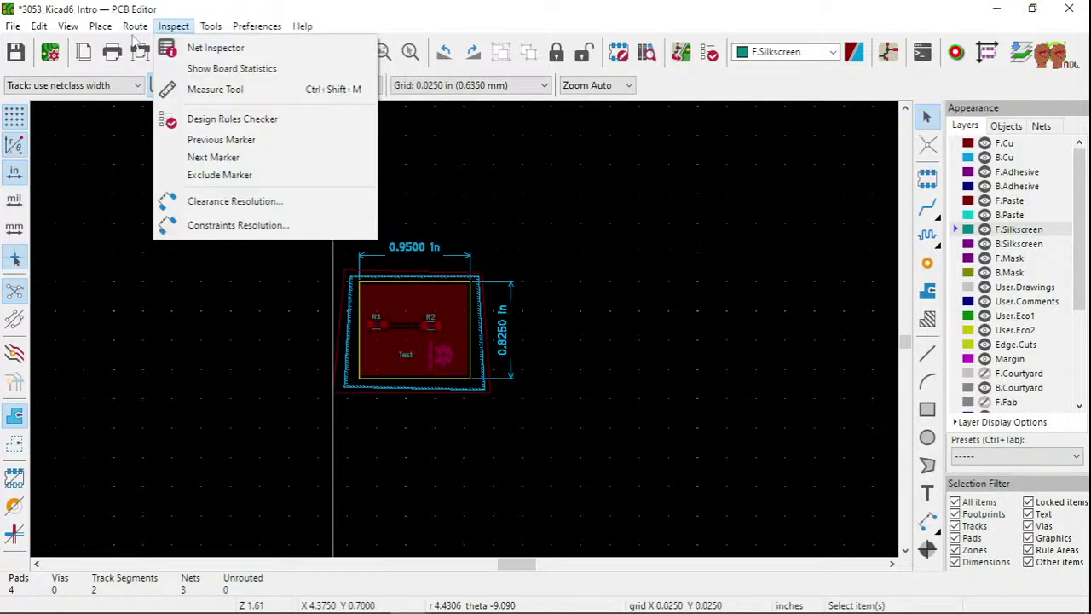
pyautogui.moveTo(134, 34)
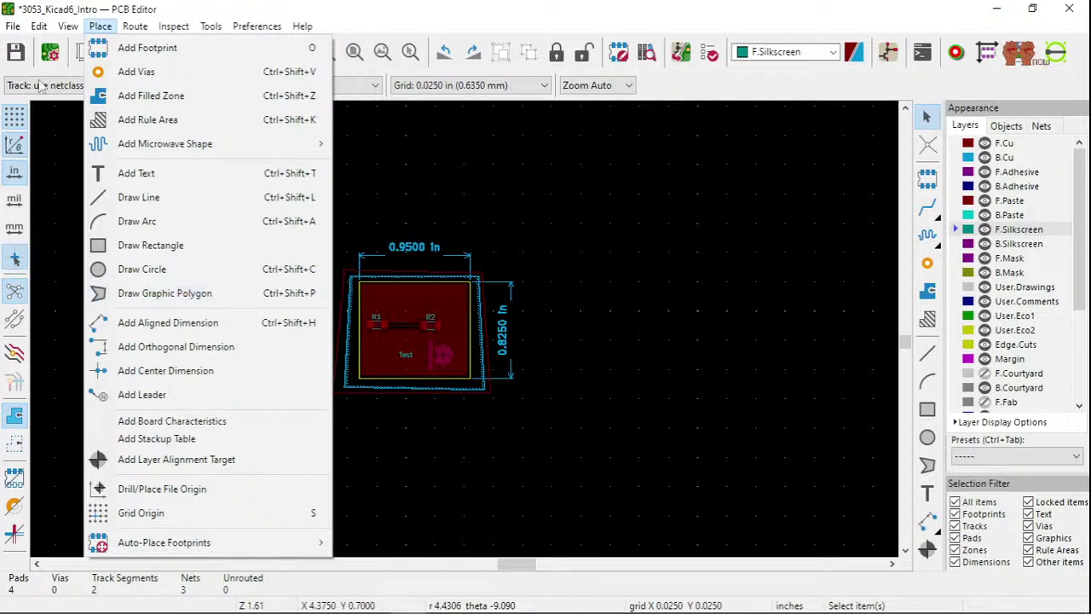
pyautogui.click(811, 271)
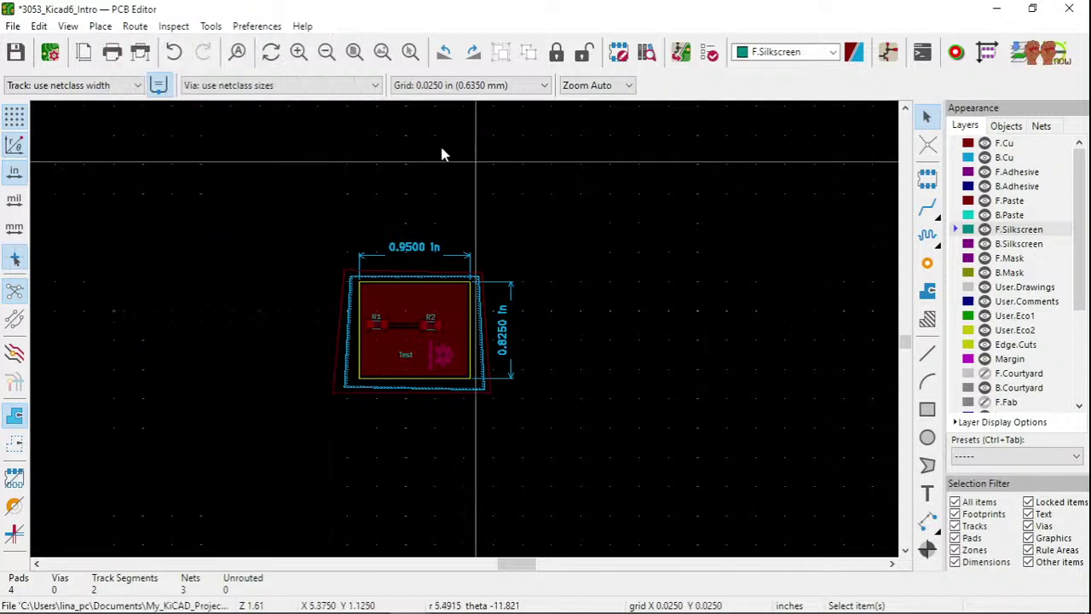
# - Leave the via size unchosen and switch the board's display units to mils
pyautogui.click(350, 85)
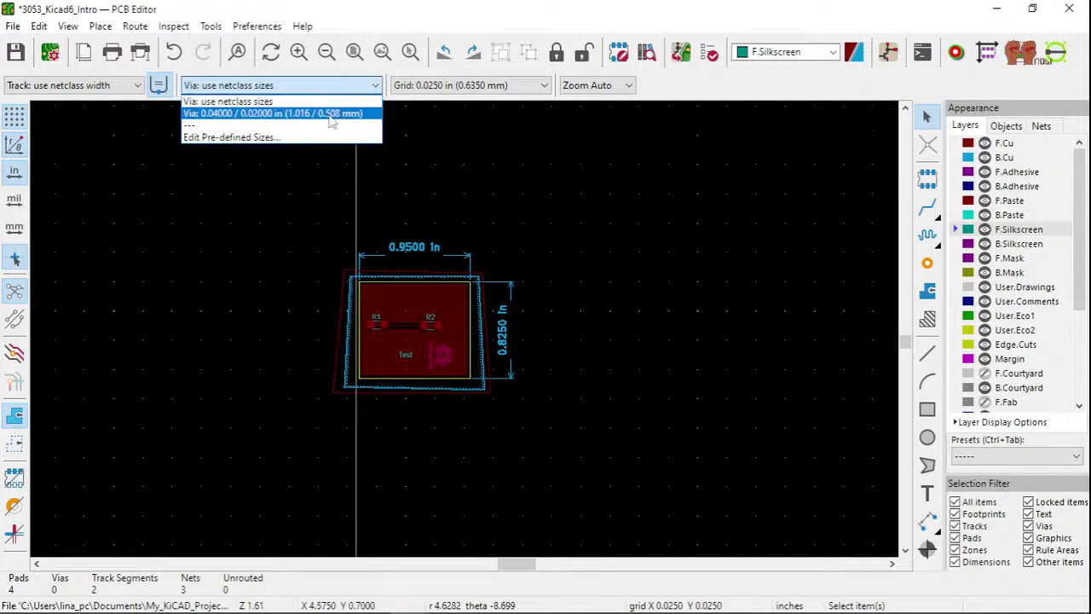
pyautogui.click(14, 205)
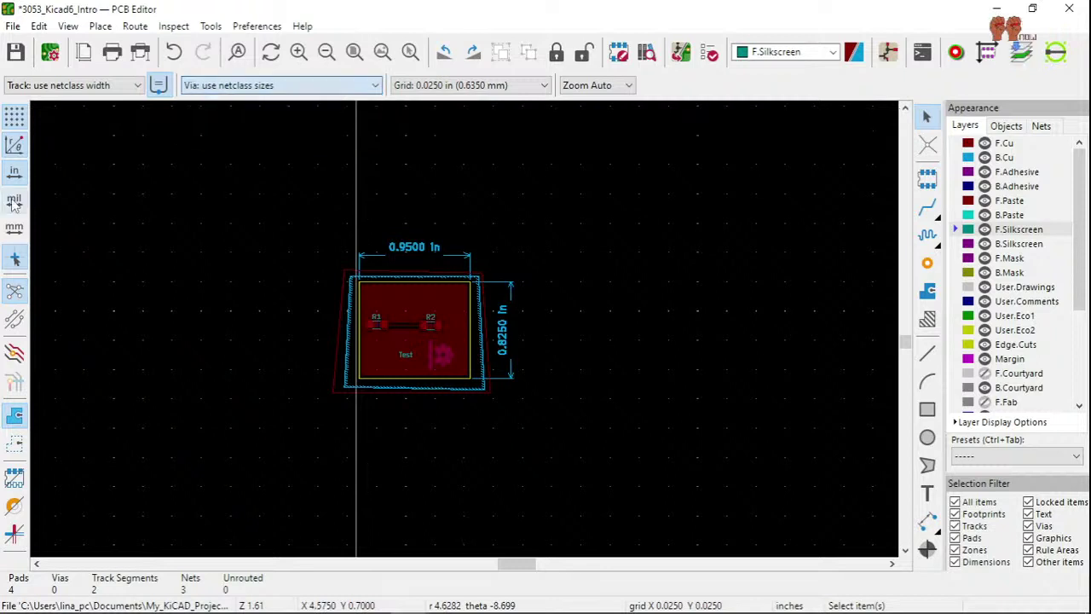
pyautogui.click(15, 201)
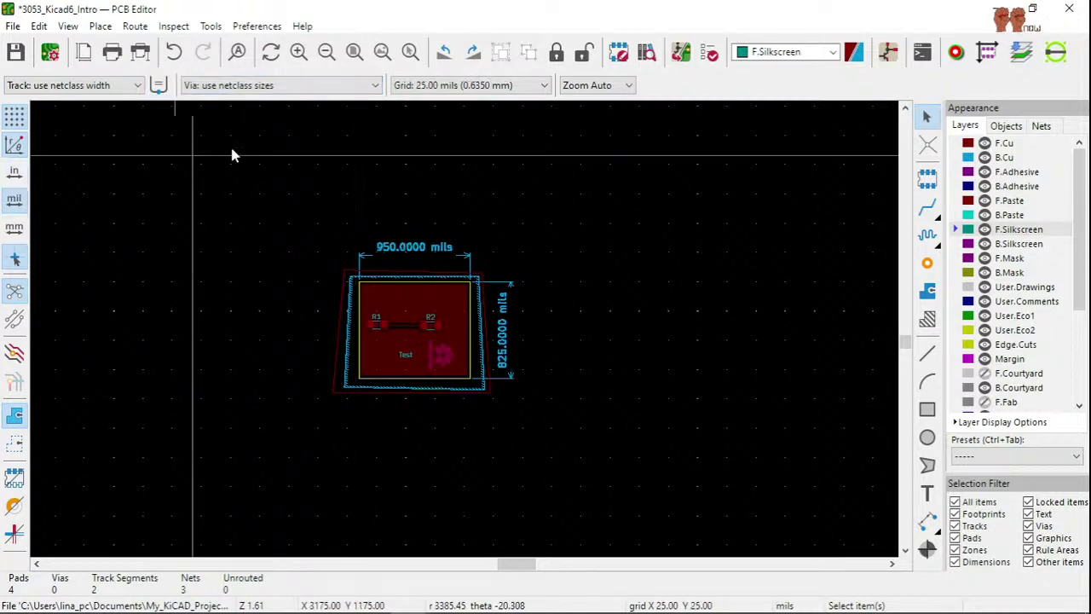
# - Place a via of the predefined 40/20 mil size above the R1–R2 trace at about X 4975, Y 2350 mils
pyautogui.click(285, 85)
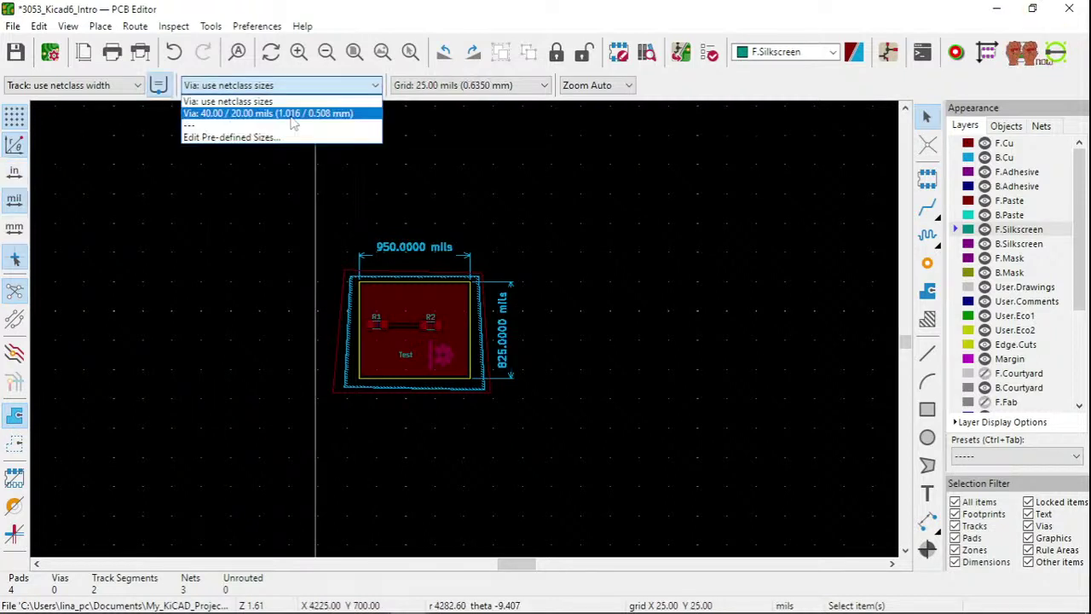
pyautogui.click(292, 118)
pyautogui.hotkey('ctrl', 'shift', 'v')
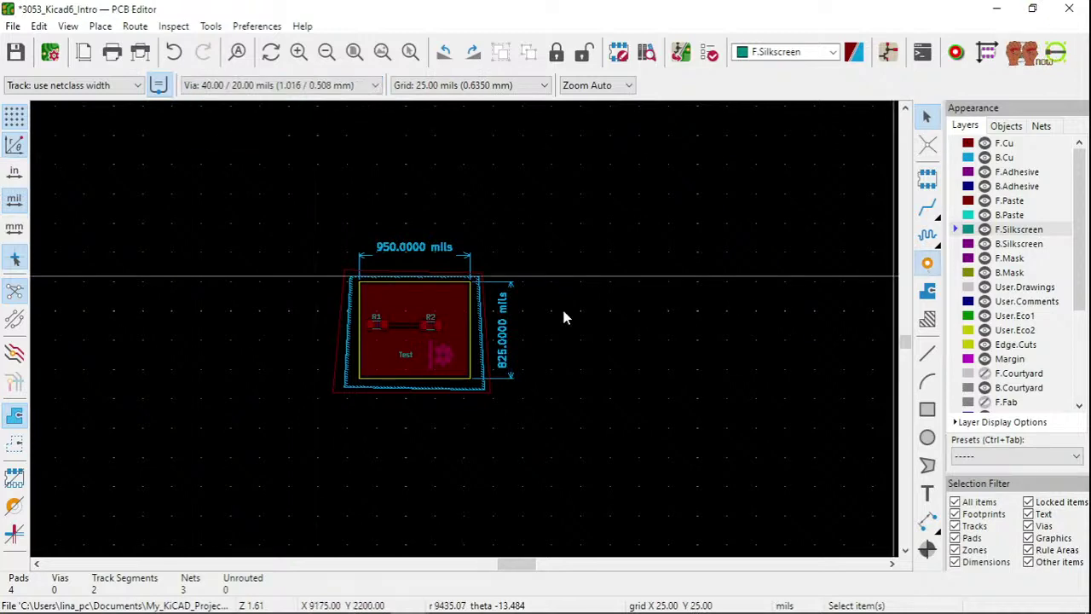
pyautogui.scroll(5, 435, 296)
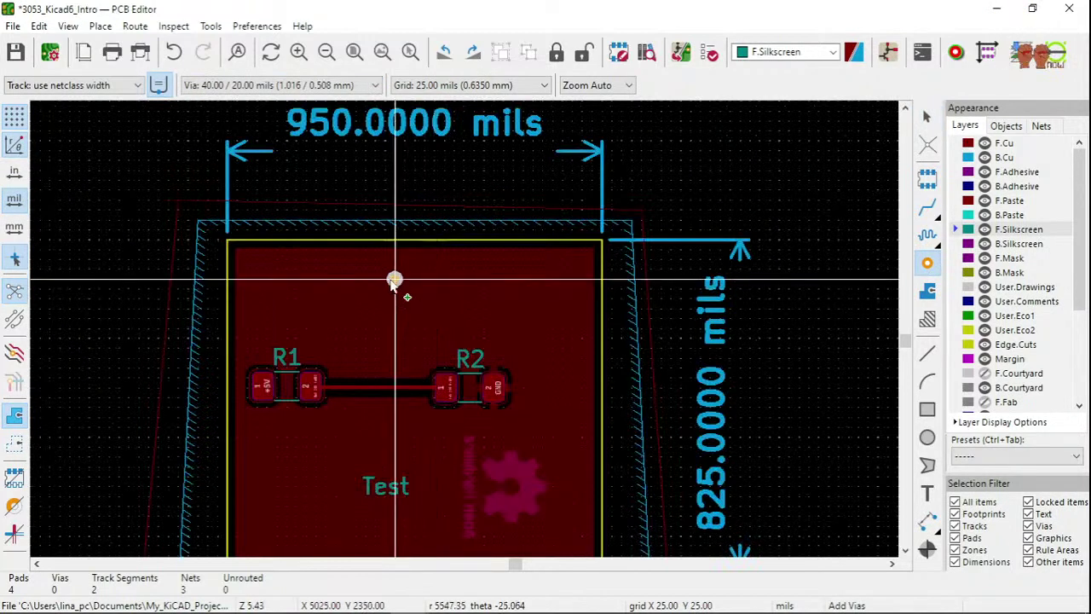
pyautogui.click(379, 279)
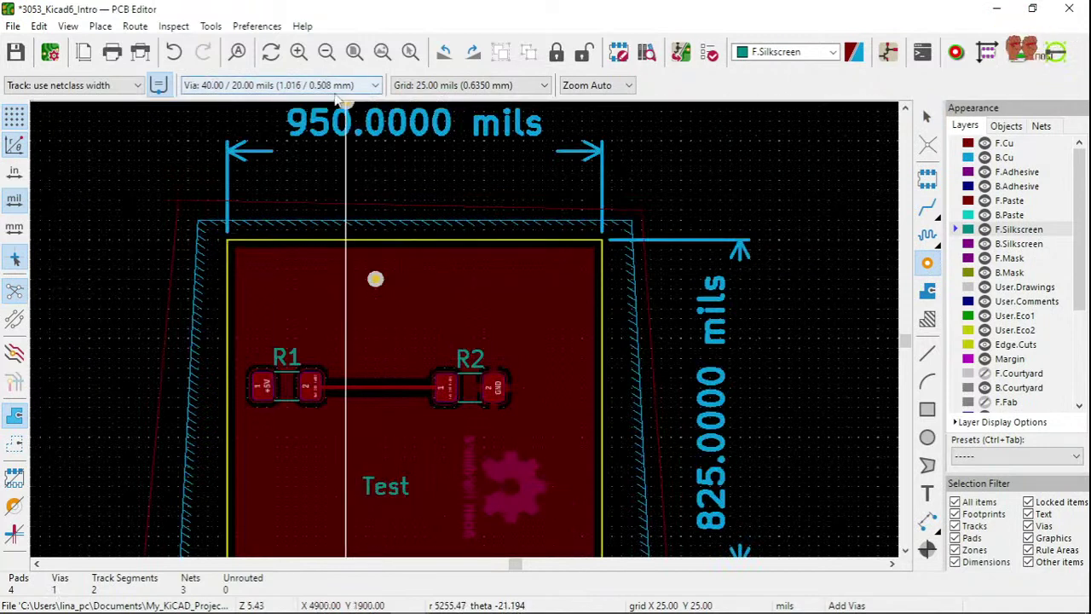
# - Add a second via using netclass sizes, level with the first at about X 5175, Y 2350 mils, and leave via placement
pyautogui.click(337, 89)
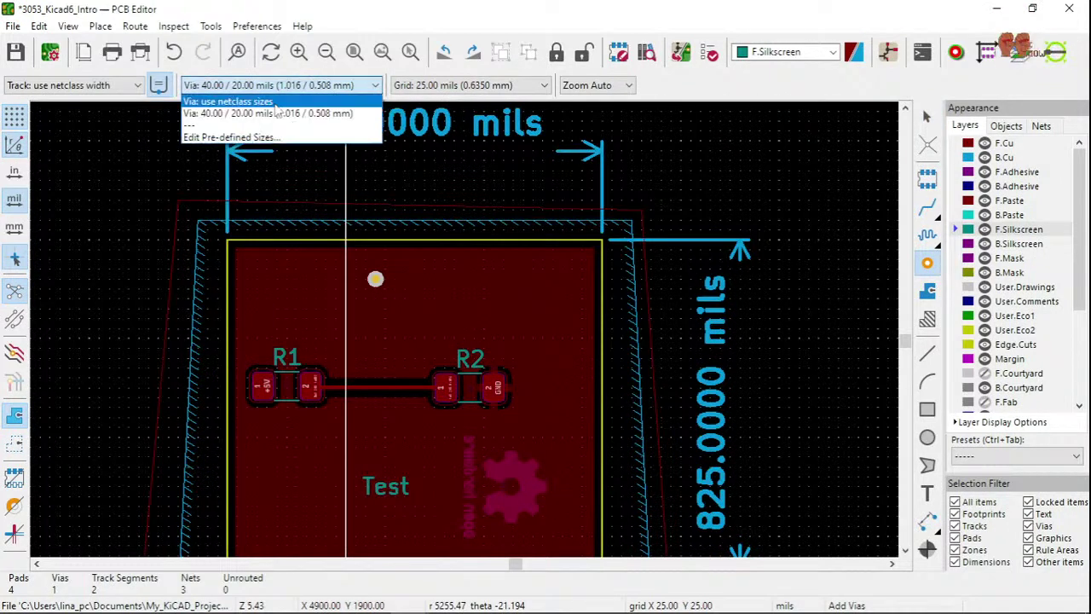
pyautogui.click(277, 103)
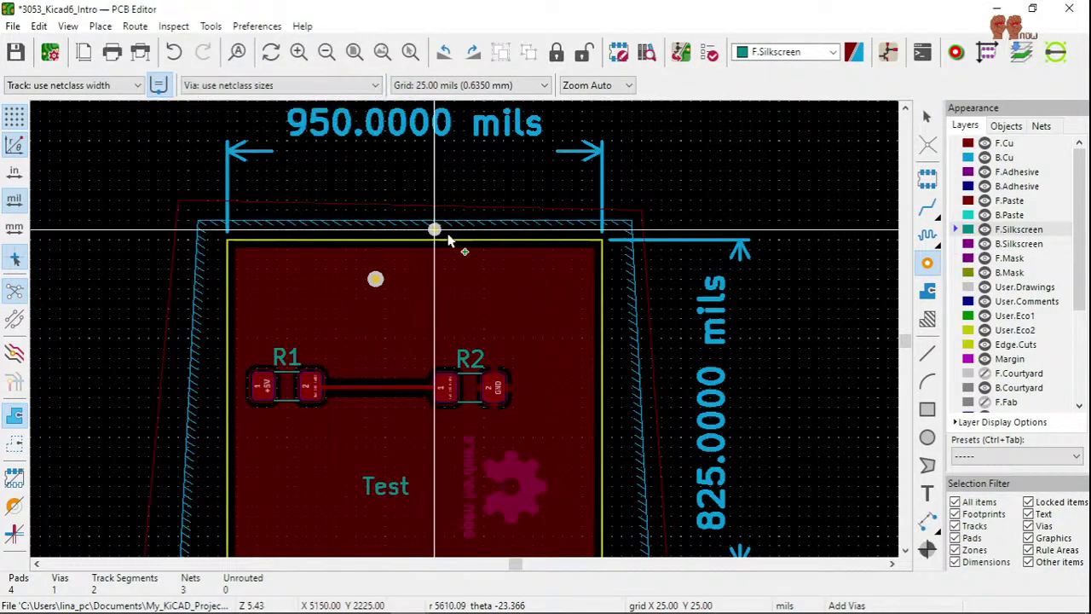
pyautogui.click(454, 279)
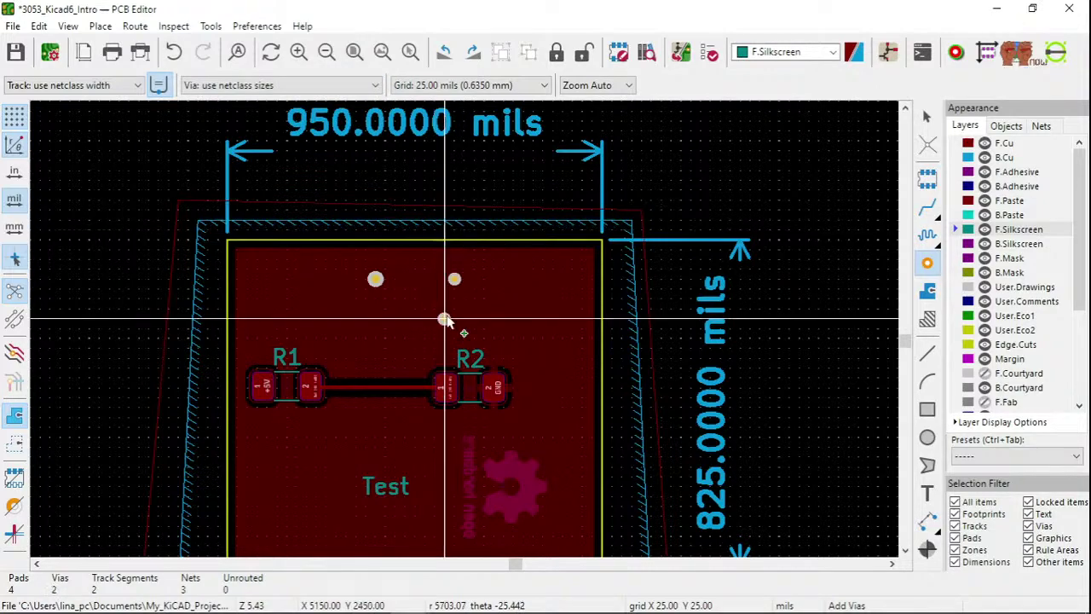
pyautogui.press('Escape')
# - Examine the properties of the 40/20 mil via, including its available nets, and close them without changes
pyautogui.scroll(5, 444, 320)
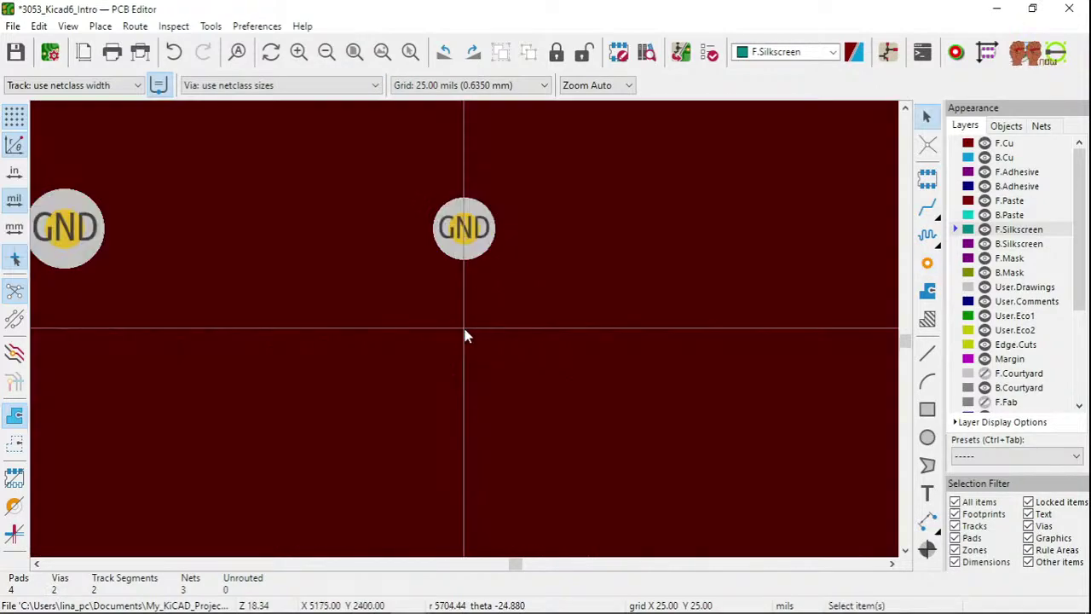
pyautogui.scroll(-2, 465, 329)
pyautogui.doubleClick(460, 293)
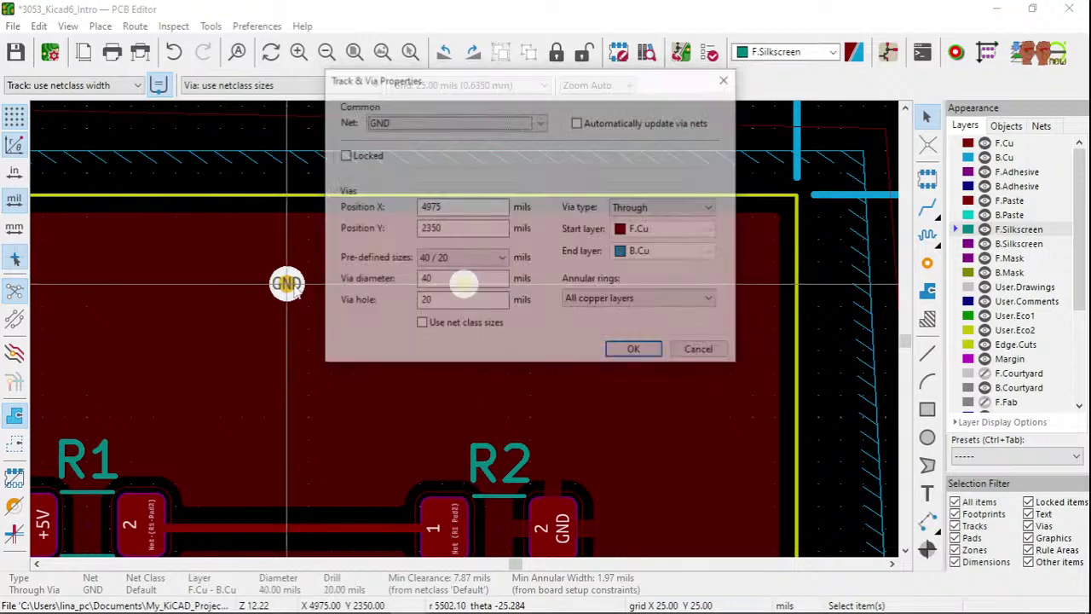
pyautogui.click(540, 122)
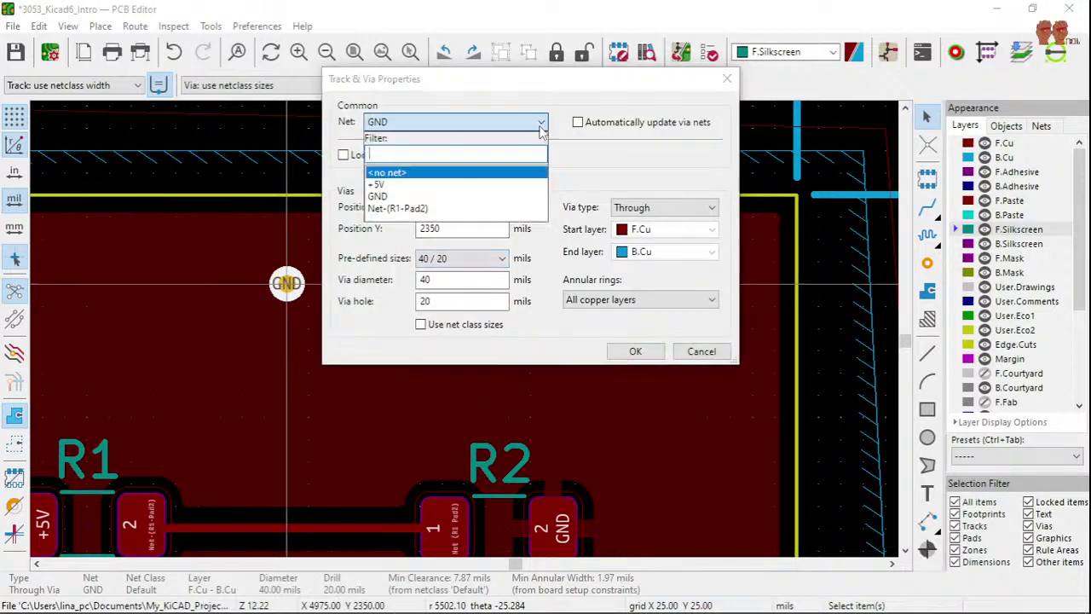
pyautogui.click(539, 126)
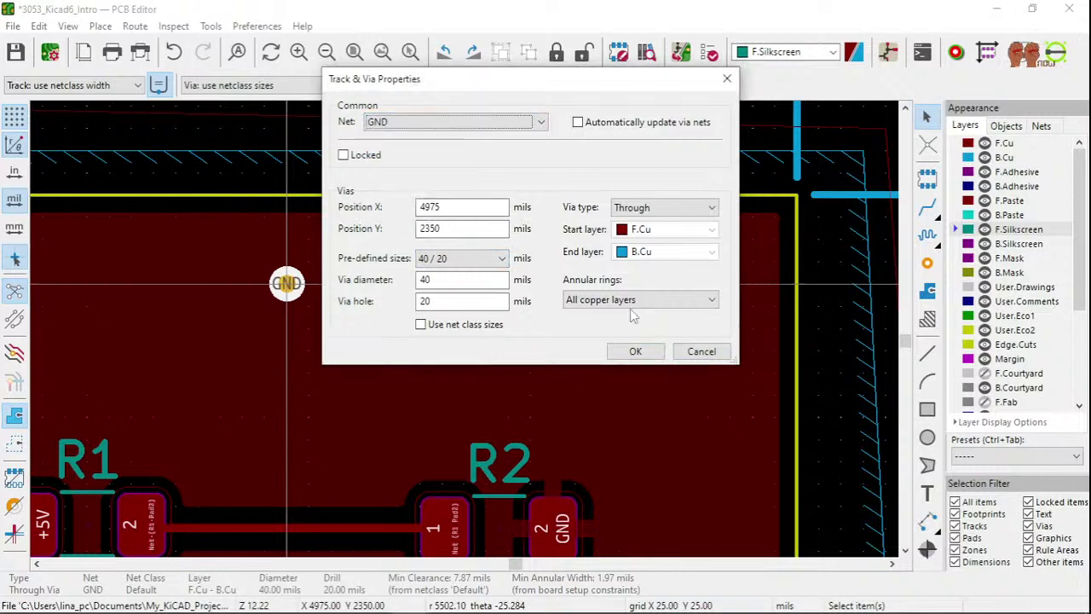
pyautogui.click(651, 354)
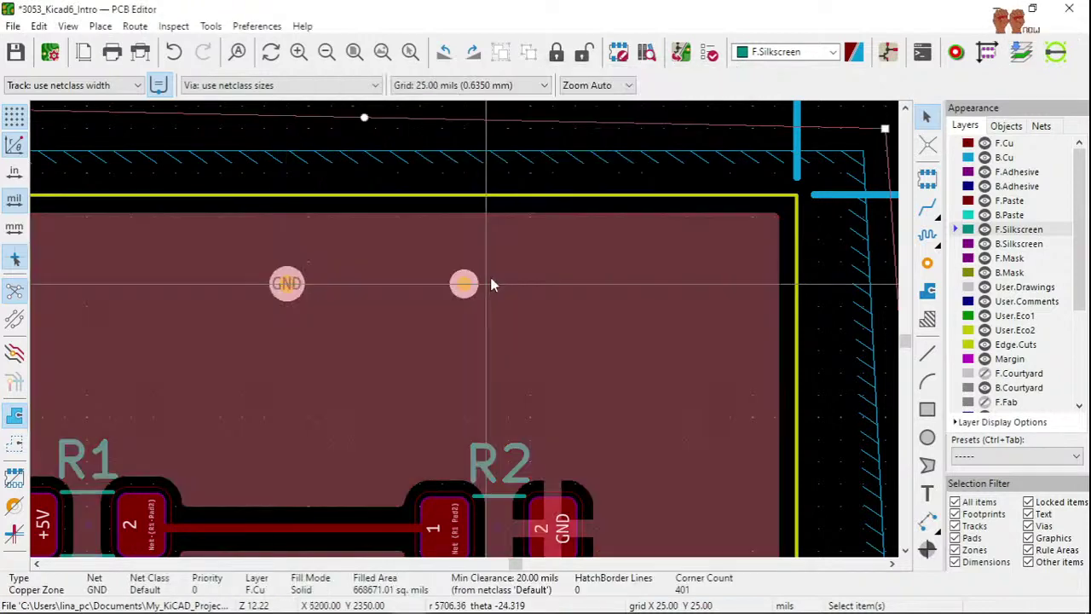
# - Check the diameter and hole size of the netclass-sized via, then close its properties and deselect it
pyautogui.scroll(-3, 491, 284)
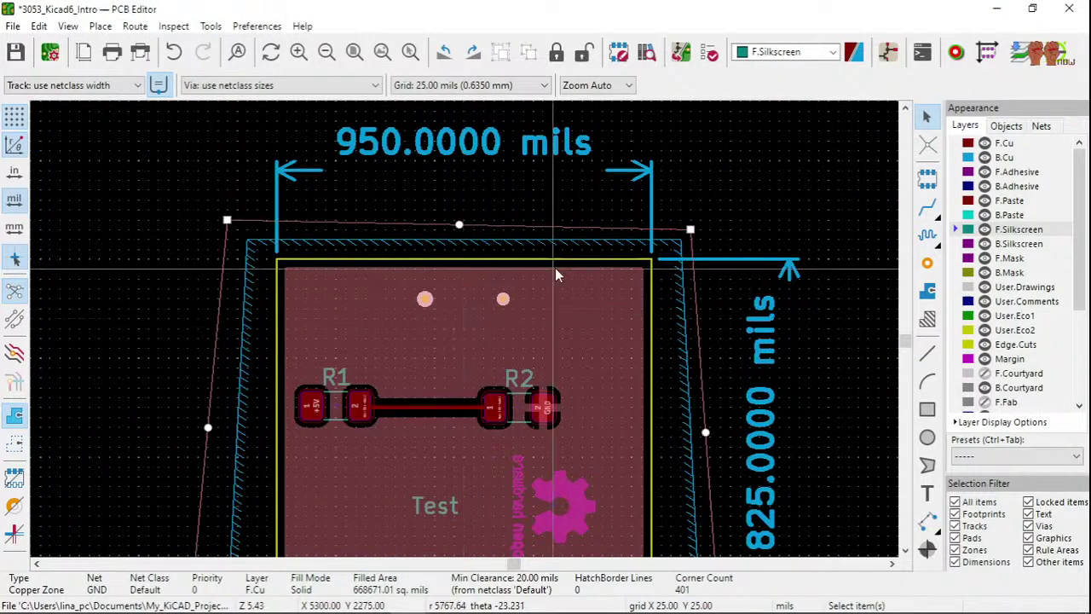
pyautogui.click(502, 299)
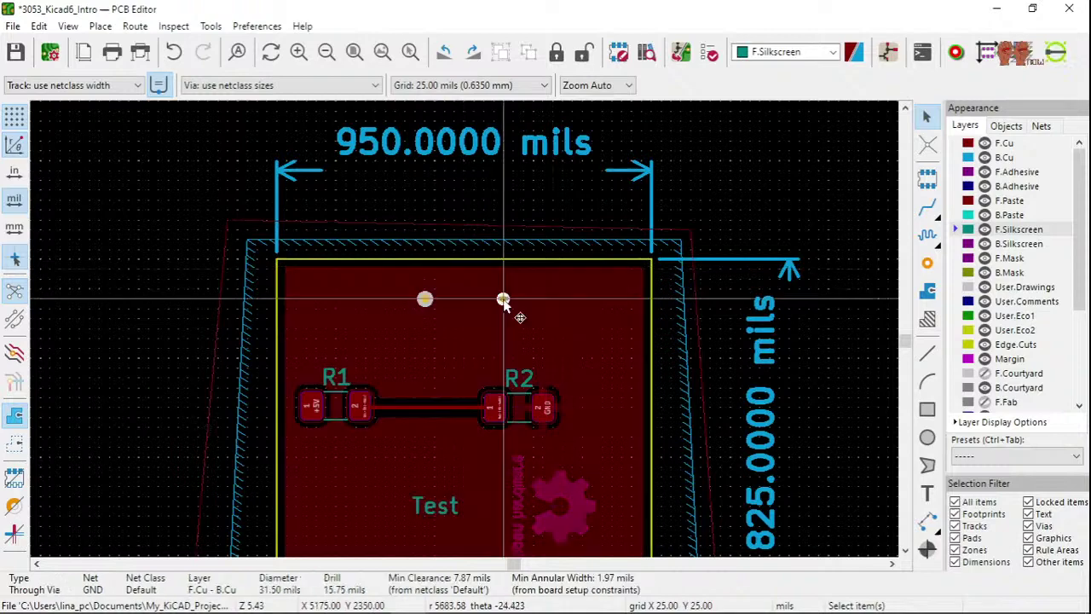
pyautogui.press('e')
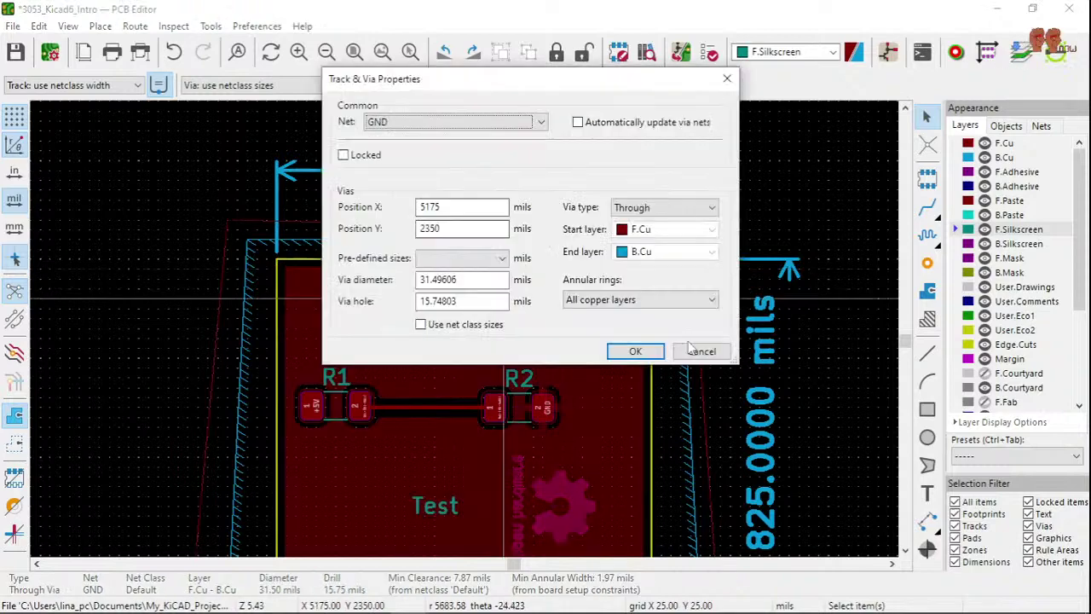
pyautogui.click(701, 351)
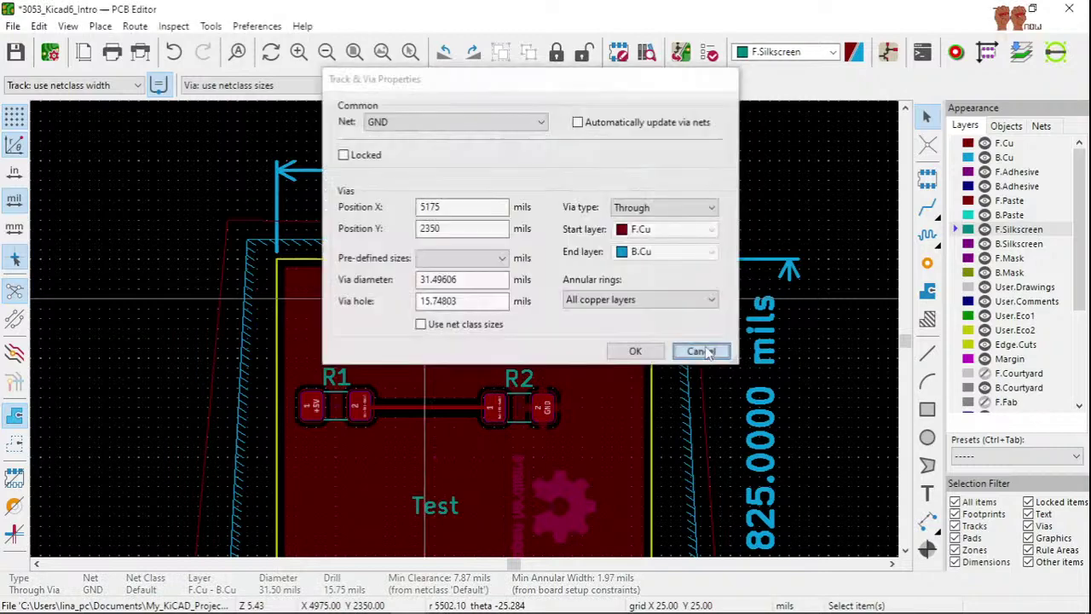
pyautogui.click(701, 351)
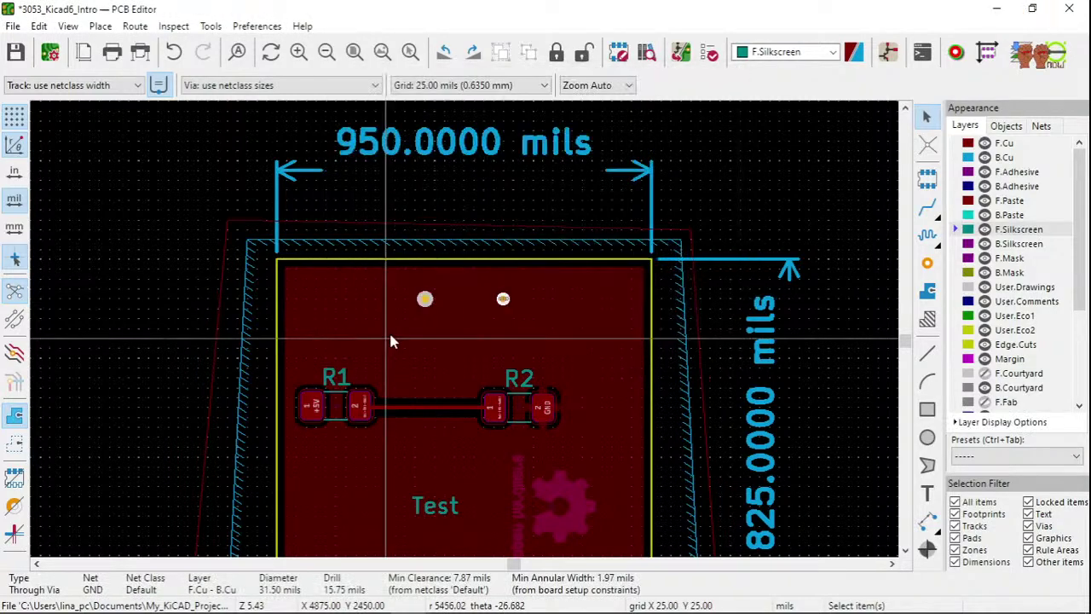
pyautogui.click(740, 190)
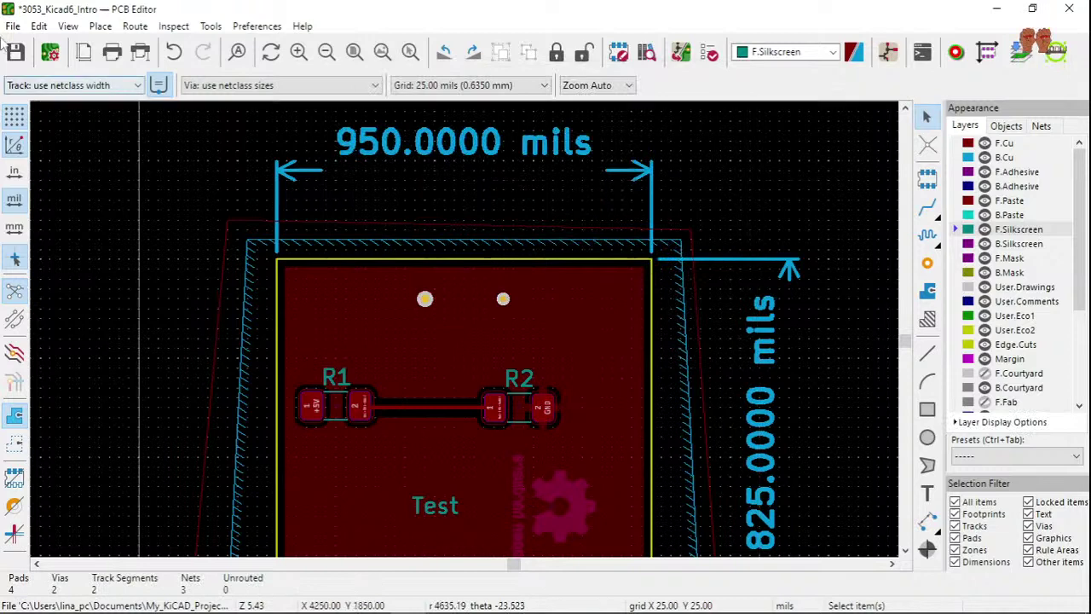
# - Save the board layout and switch to the project's schematic in the Schematic Editor
pyautogui.click(16, 52)
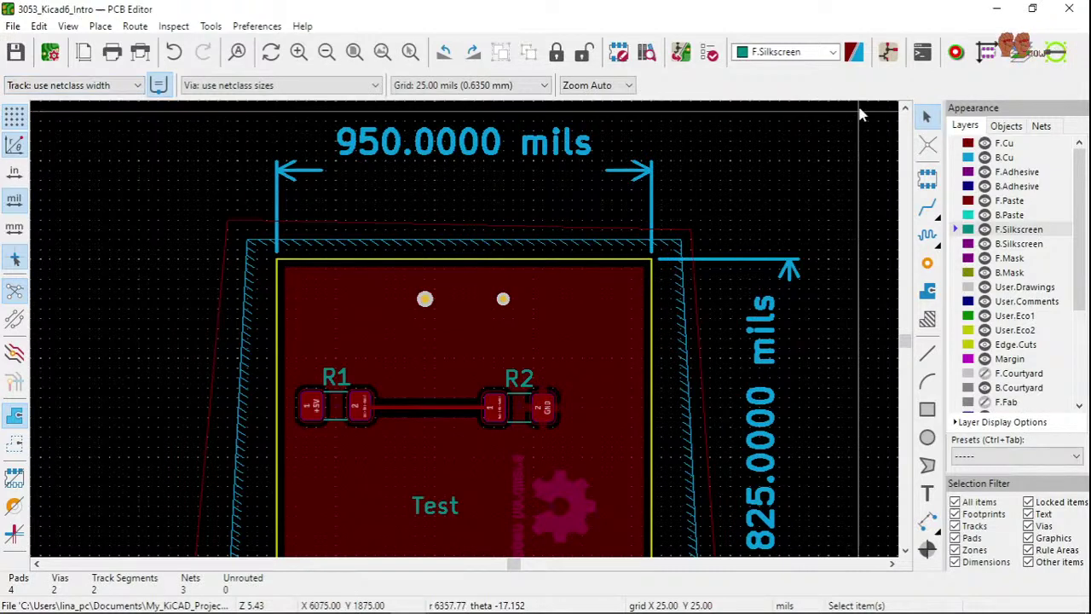
pyautogui.click(888, 53)
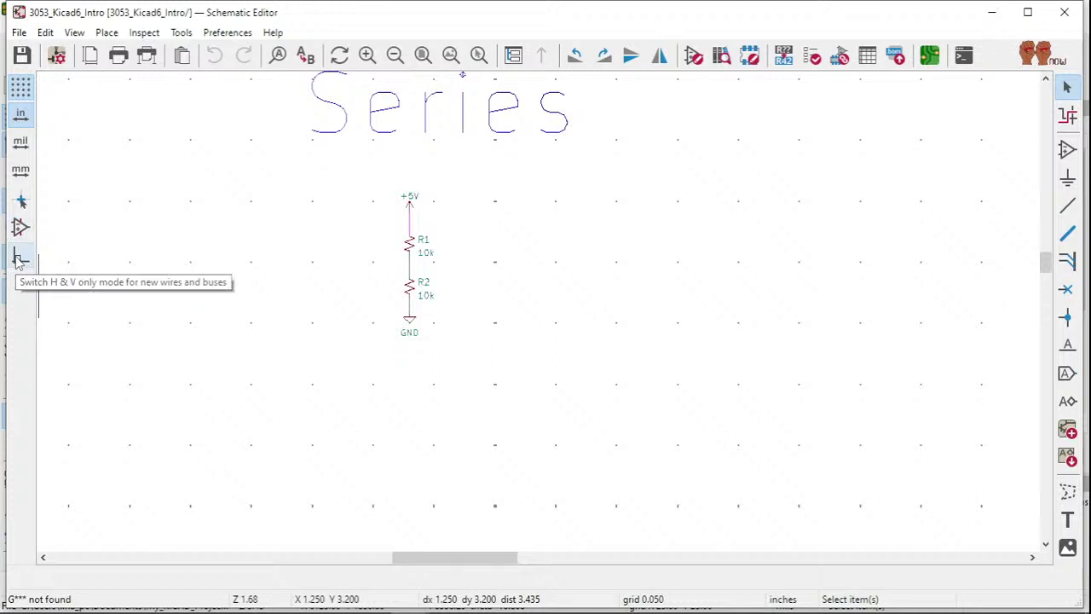
# - Turn the schematic's hidden-pin display on and off, and do the same with the full-window crosshairs
pyautogui.click(20, 230)
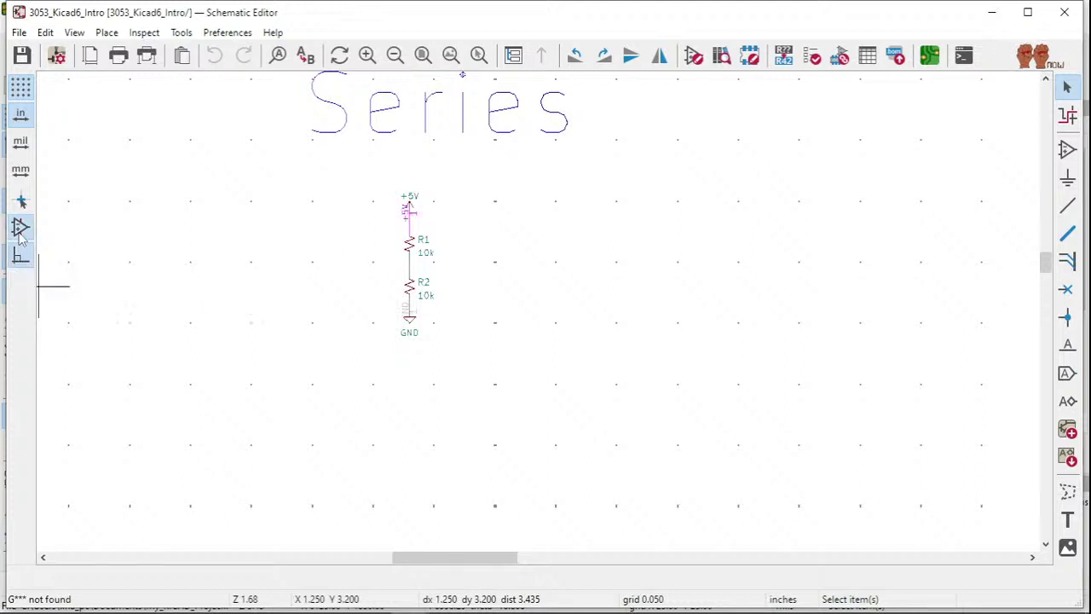
pyautogui.click(19, 232)
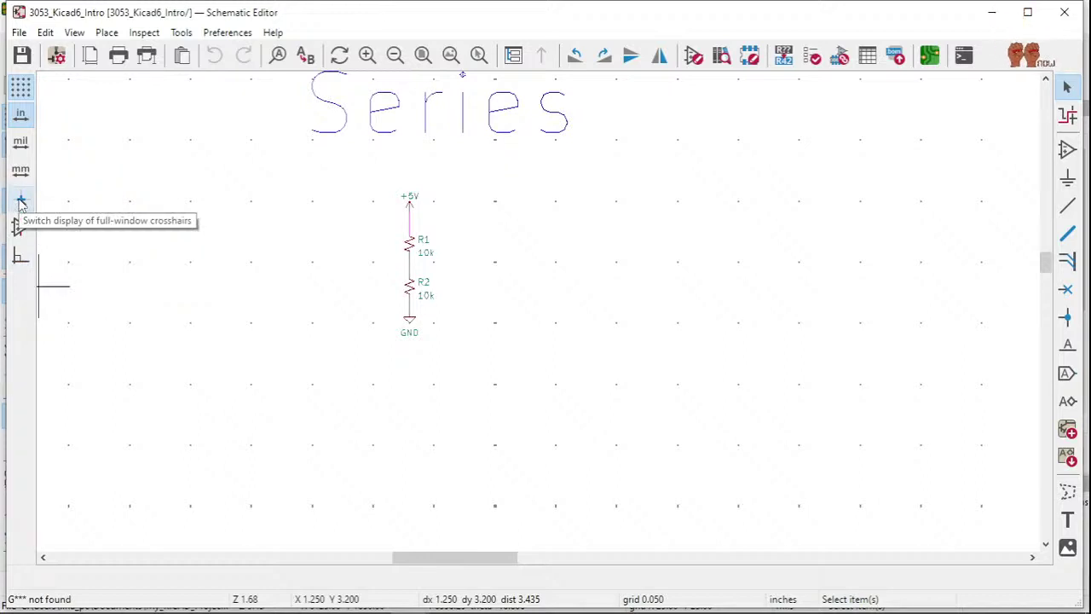
pyautogui.click(20, 201)
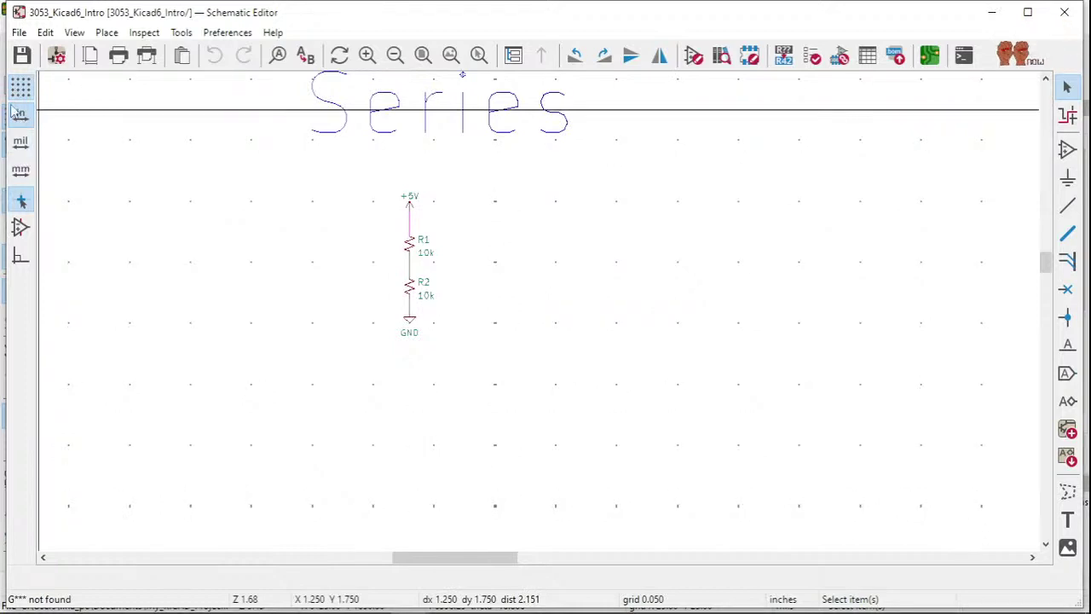
pyautogui.click(22, 201)
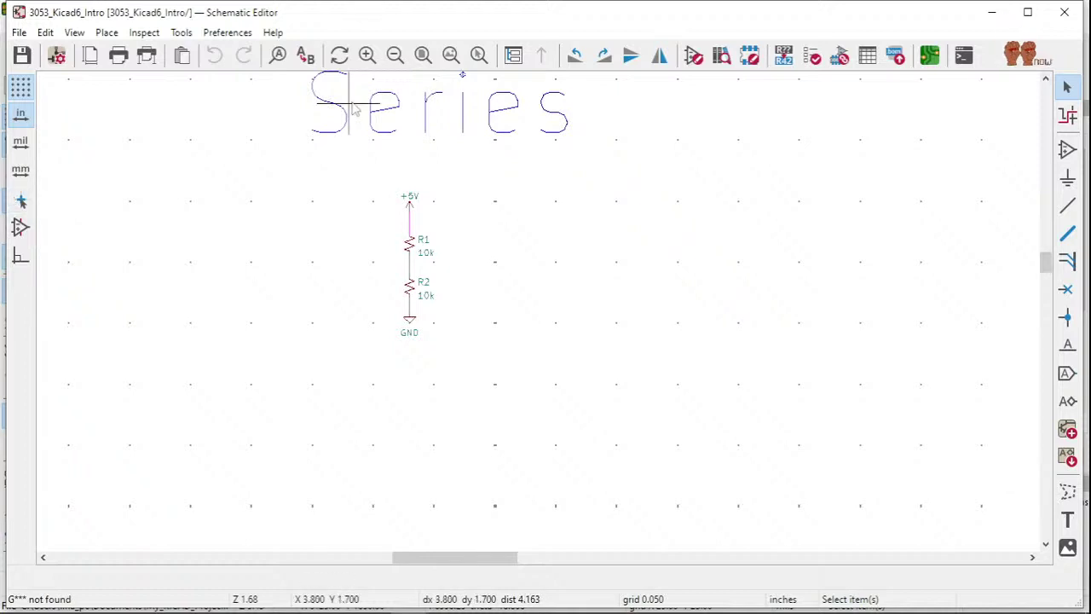
# - Open the global symbol library table, add an empty entry at its end and delete that entry
pyautogui.click(227, 32)
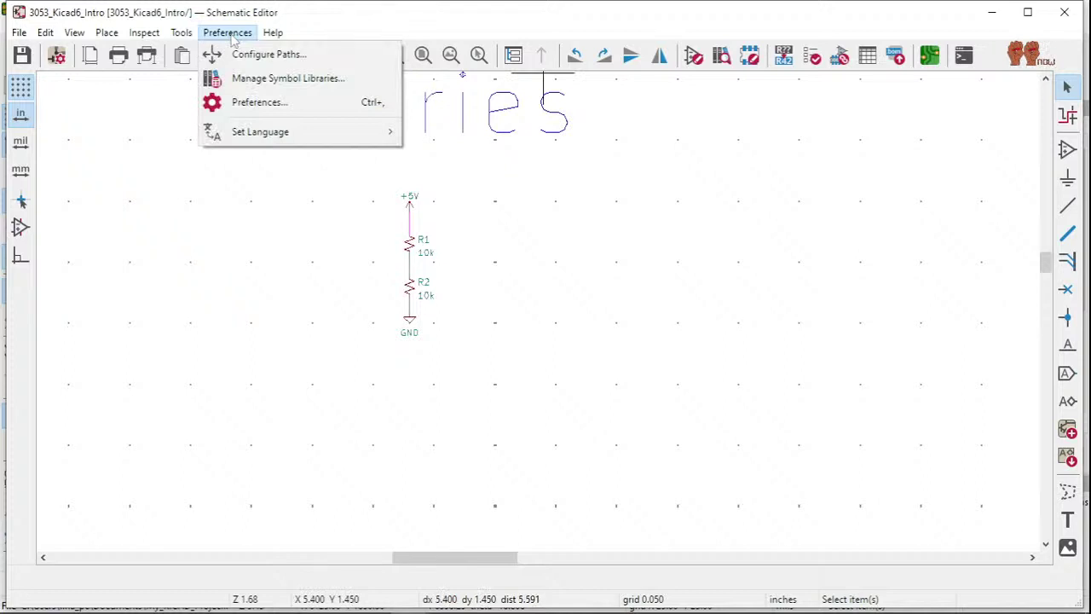
pyautogui.click(302, 77)
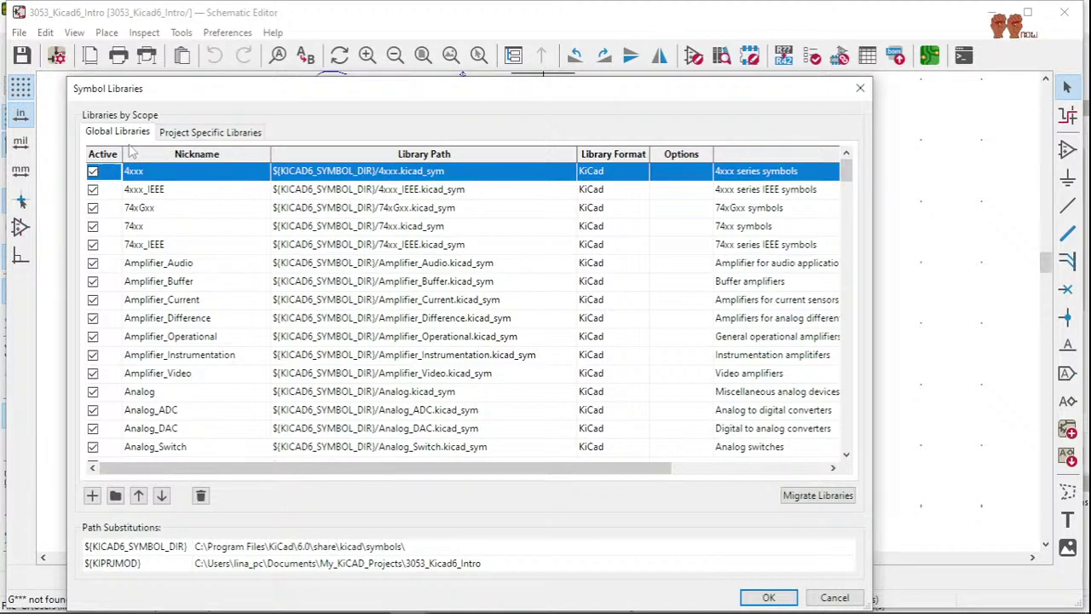
pyautogui.click(92, 495)
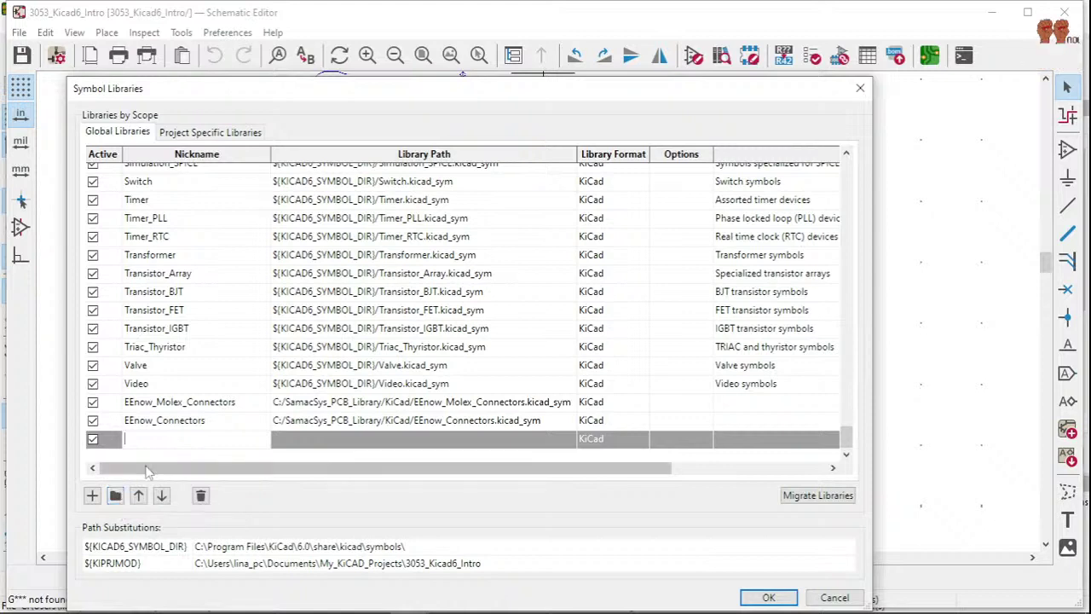
pyautogui.click(200, 495)
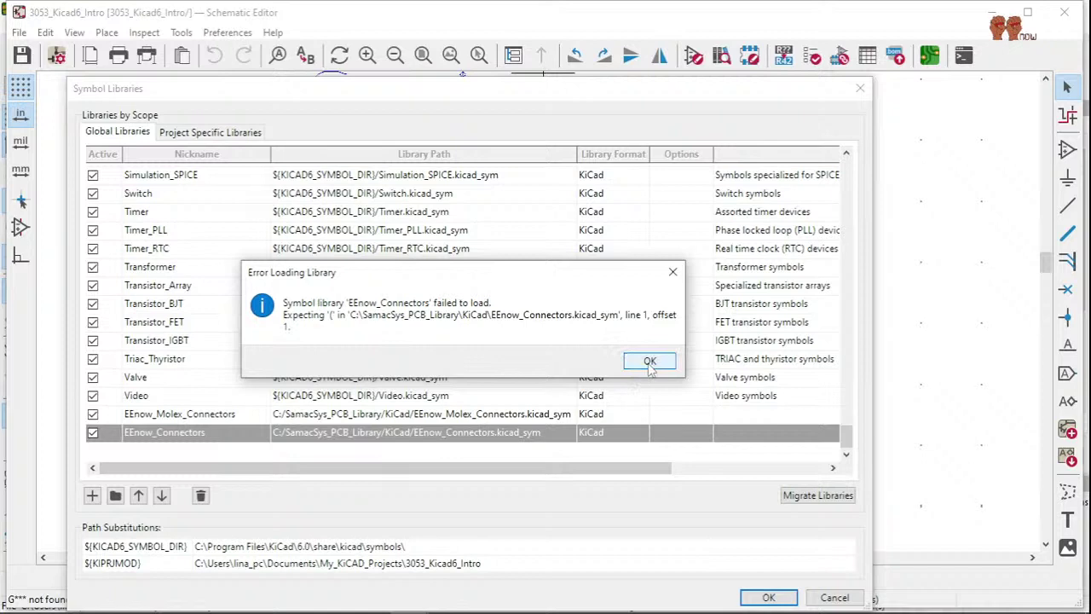
# - Open the EEnow_Molex_Connectors library path in the global table and try to apply the symbol libraries
pyautogui.click(649, 362)
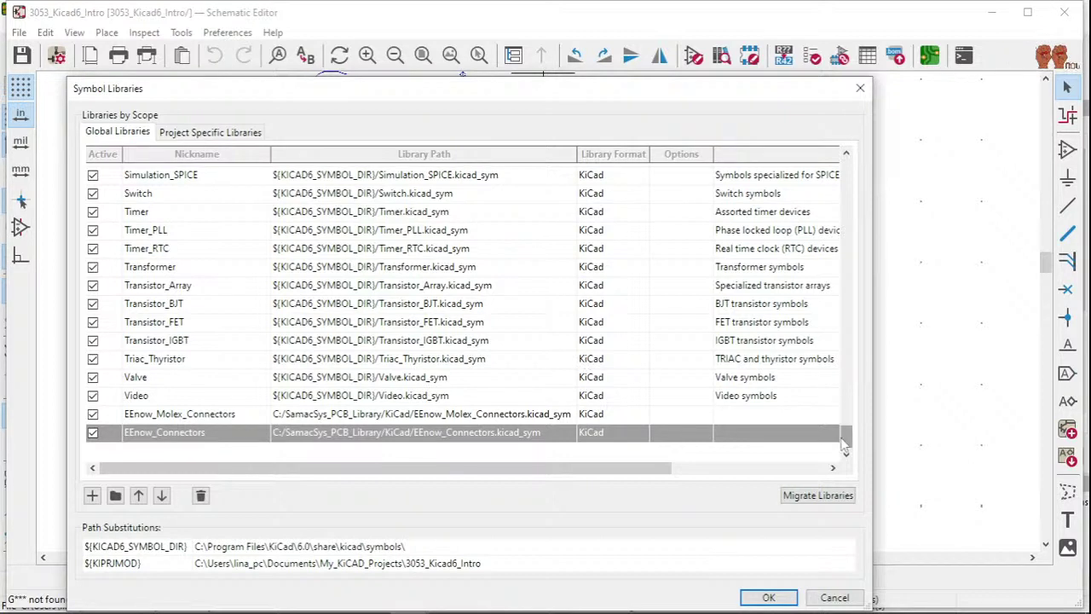
pyautogui.click(487, 422)
pyautogui.click(767, 598)
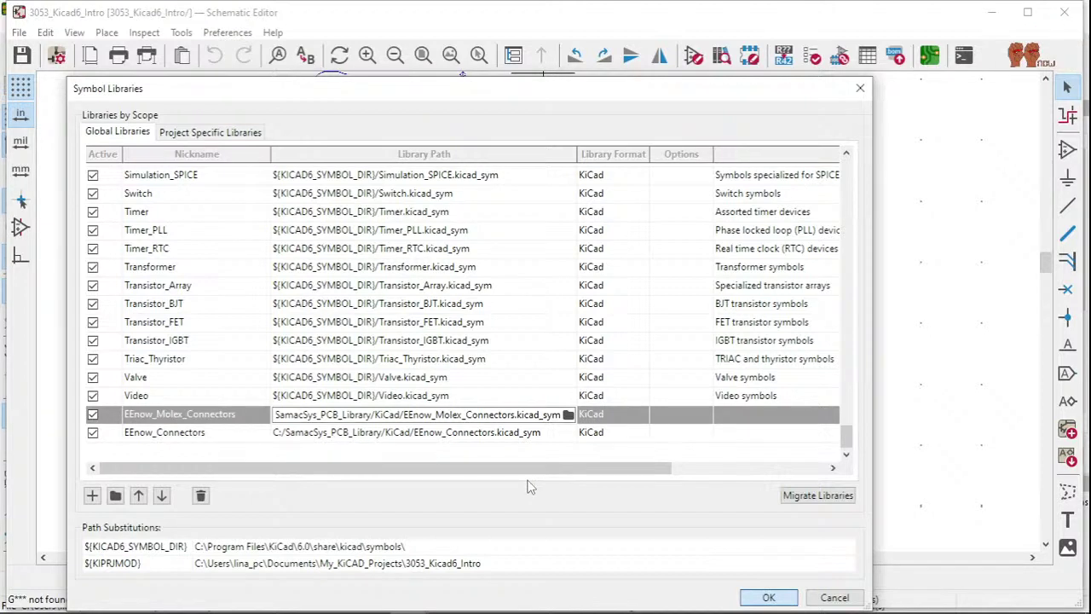
pyautogui.click(767, 598)
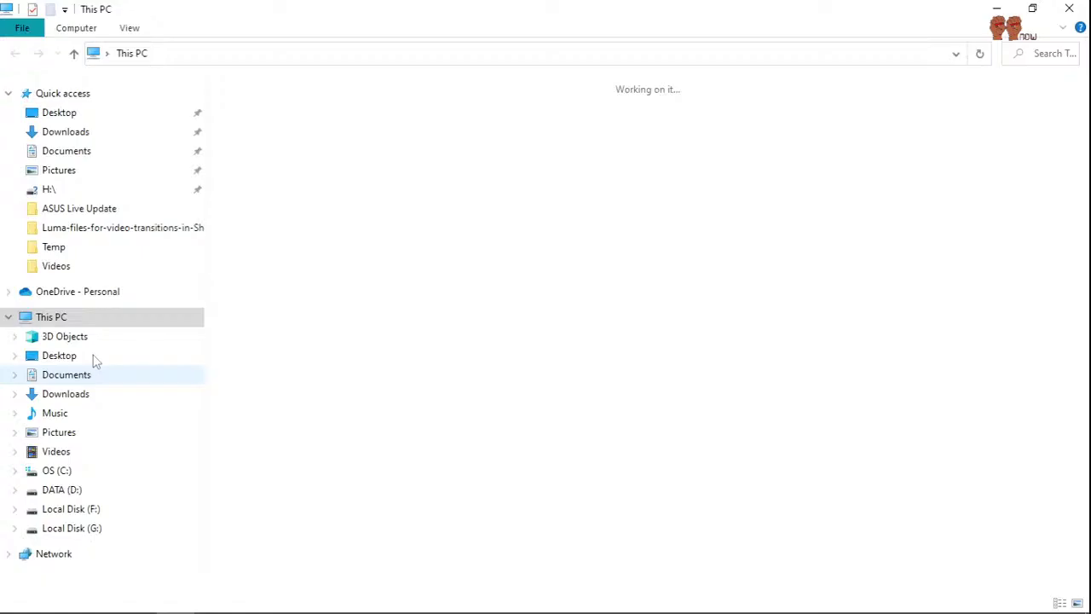
# - In File Explorer, browse to C:\SamacSys_PCB_Library\KiCad and select the EEnow_Connectors.kicad_sym file
pyautogui.click(60, 473)
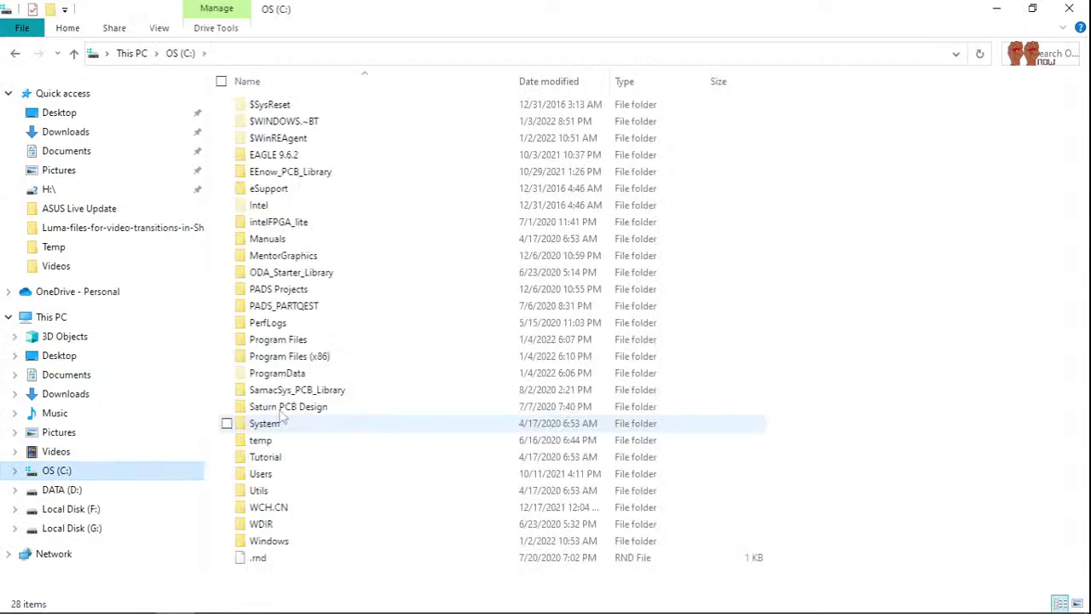
pyautogui.doubleClick(295, 392)
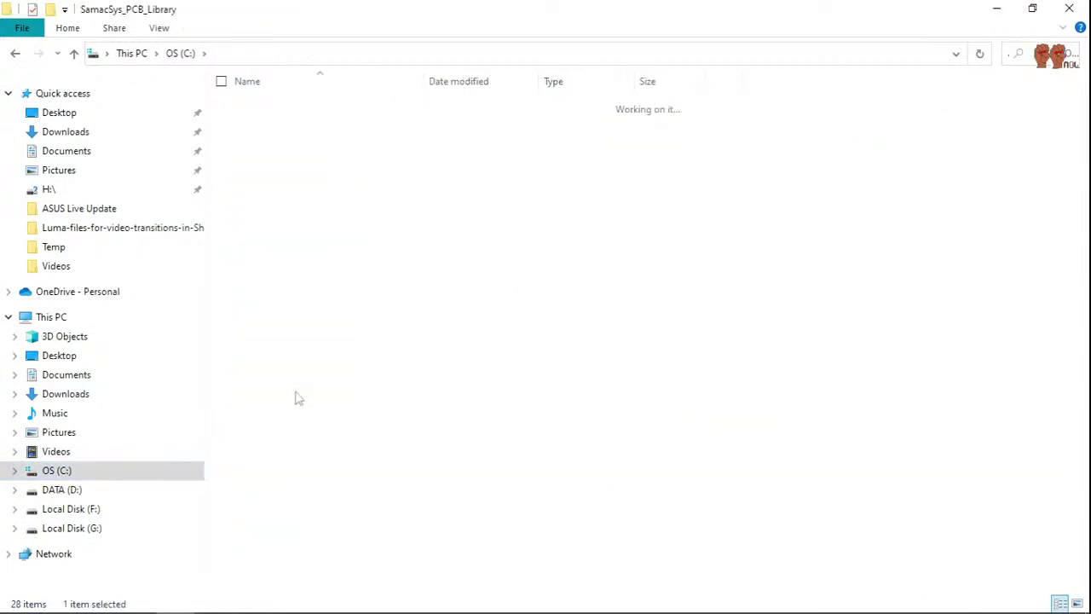
pyautogui.doubleClick(247, 108)
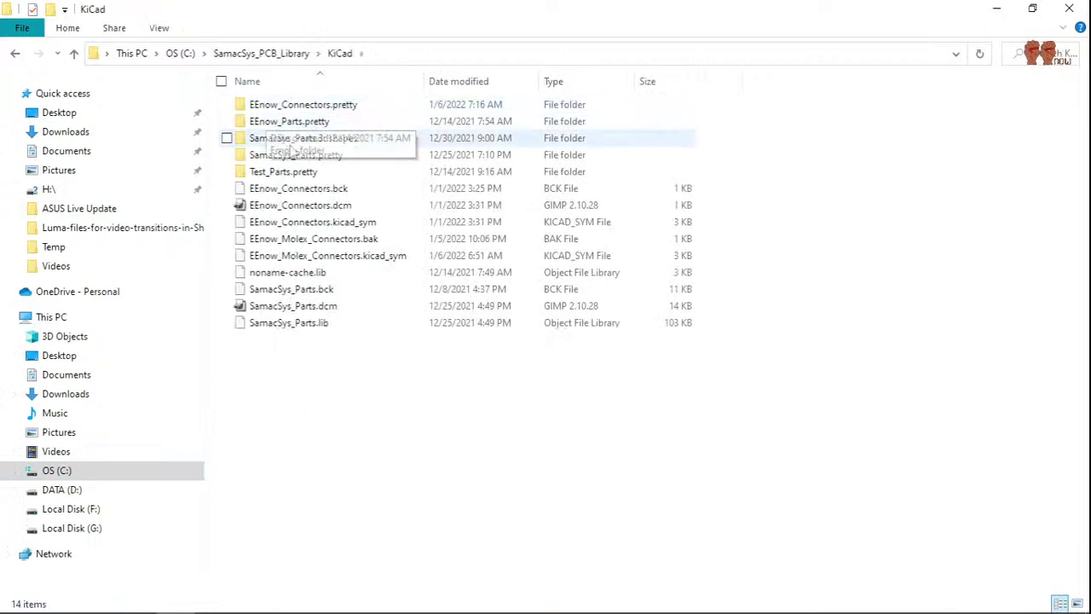
pyautogui.click(305, 227)
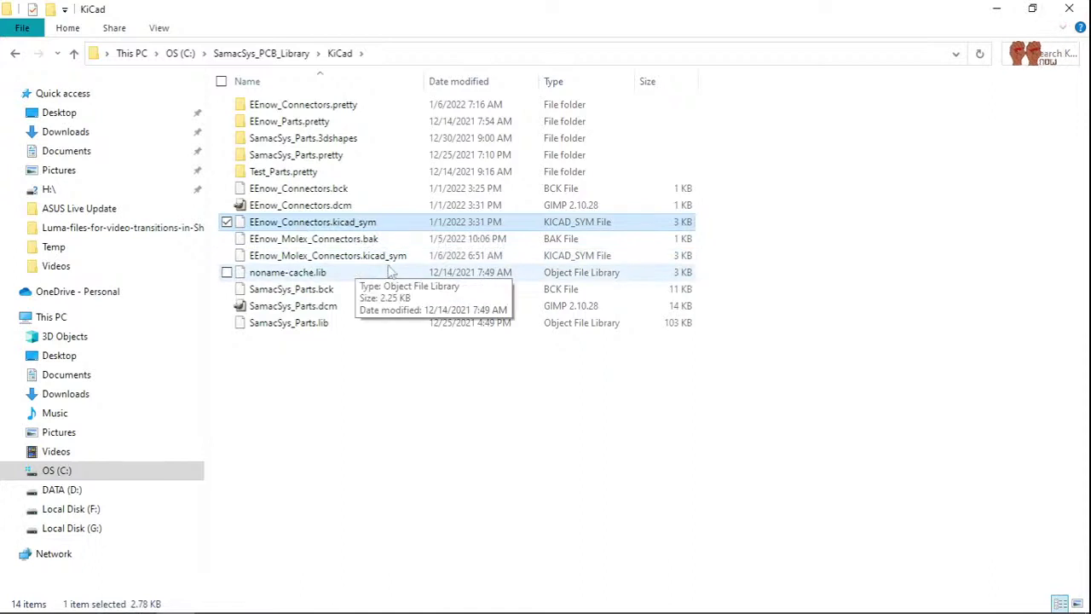
# - Rename the EEnow_Connectors.kicad_sym file to EEnow_Connectors.lib
pyautogui.rightClick(364, 227)
pyautogui.click(157, 568)
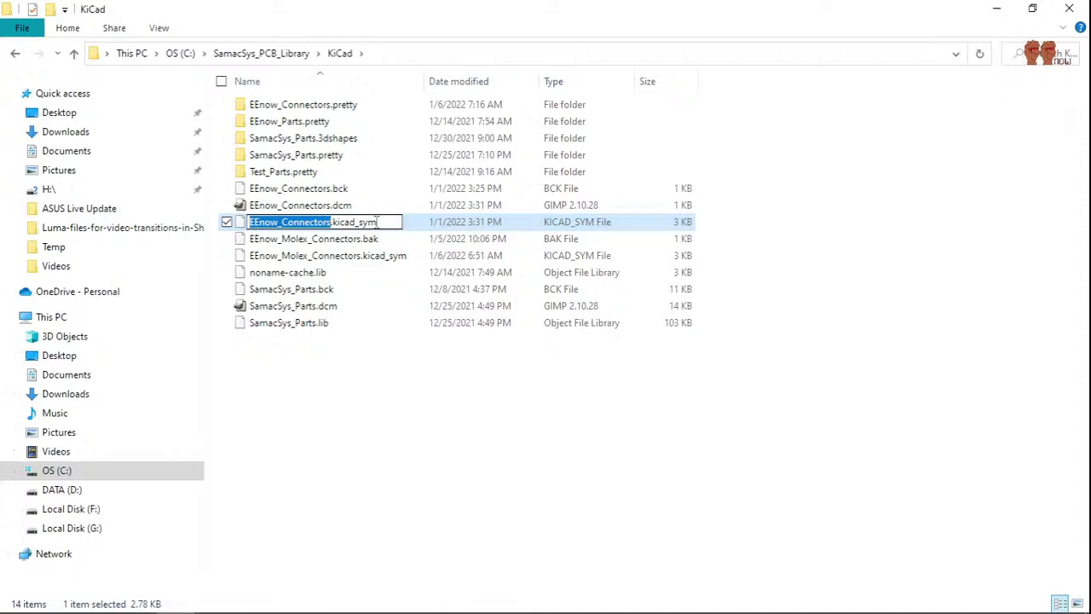
pyautogui.click(377, 221)
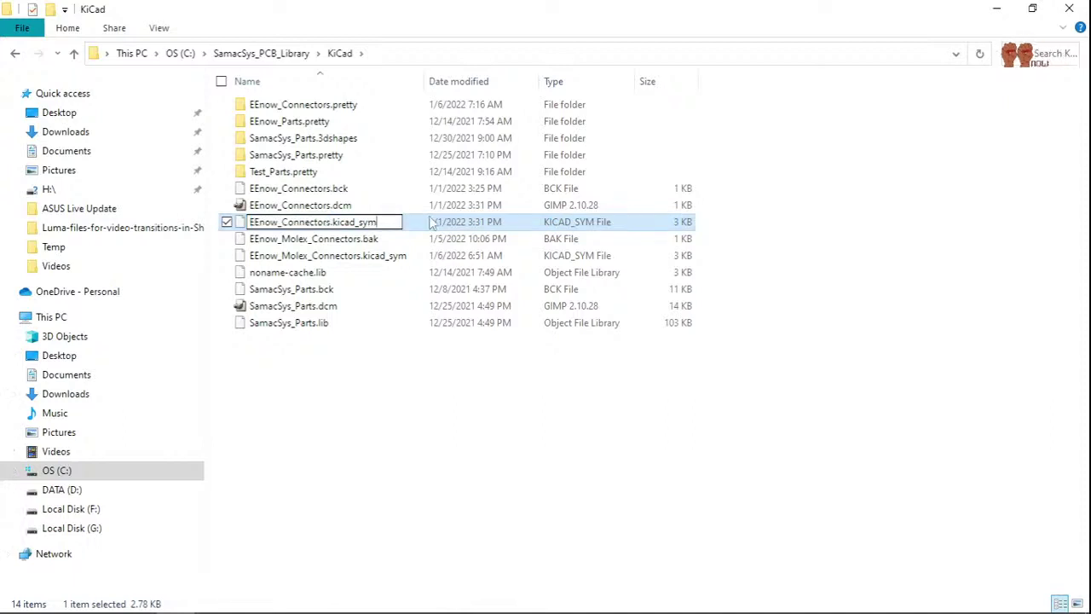
pyautogui.press('BackSpace')
pyautogui.press('BackSpace')
pyautogui.press('BackSpace')
pyautogui.press('BackSpace')
pyautogui.press('BackSpace')
pyautogui.press('BackSpace')
pyautogui.press('BackSpace')
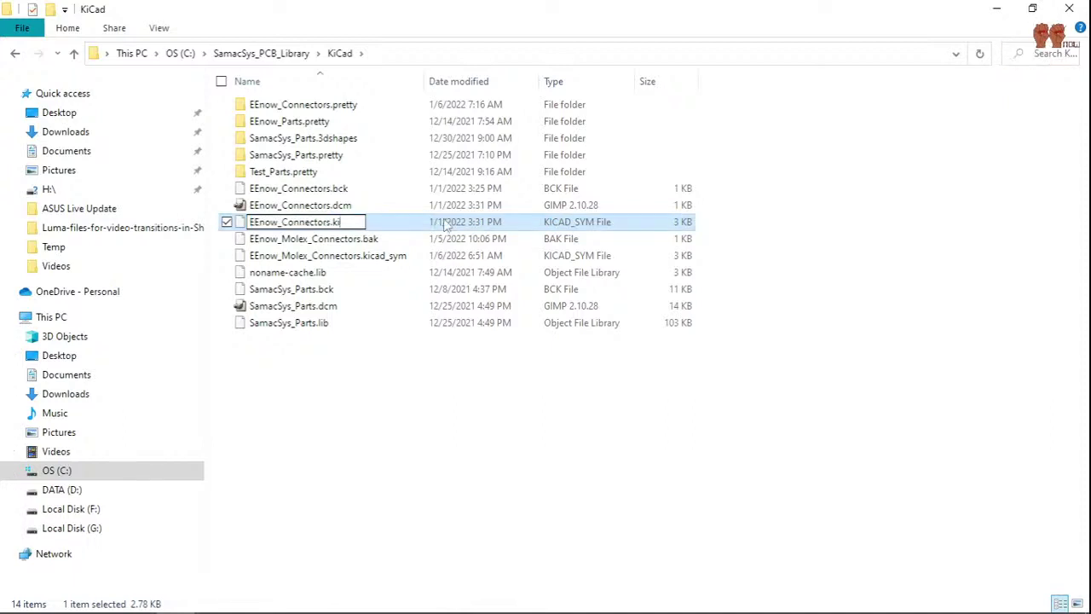
pyautogui.press('BackSpace')
pyautogui.press('BackSpace')
pyautogui.write('lib')
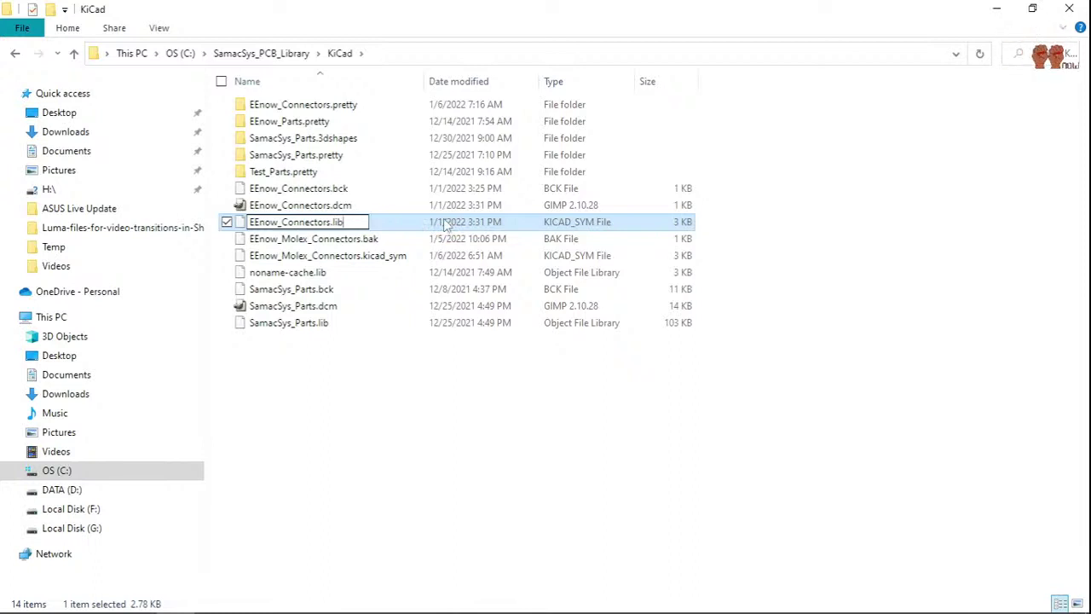
pyautogui.click(366, 344)
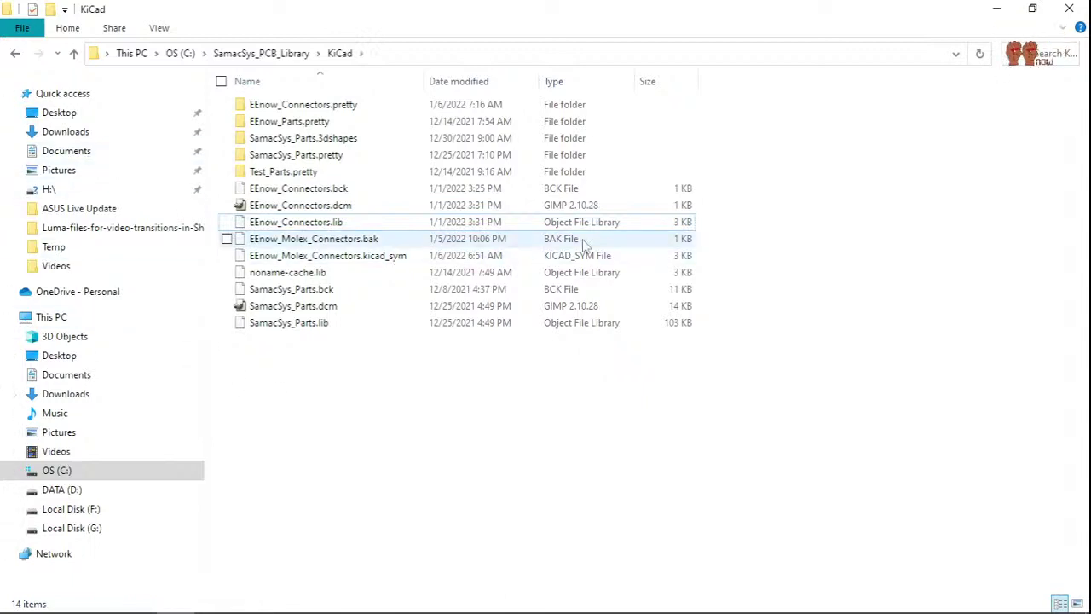
# - Look through the library list in the Schematic Editor's symbol chooser and close it without choosing a symbol
pyautogui.click(563, 255)
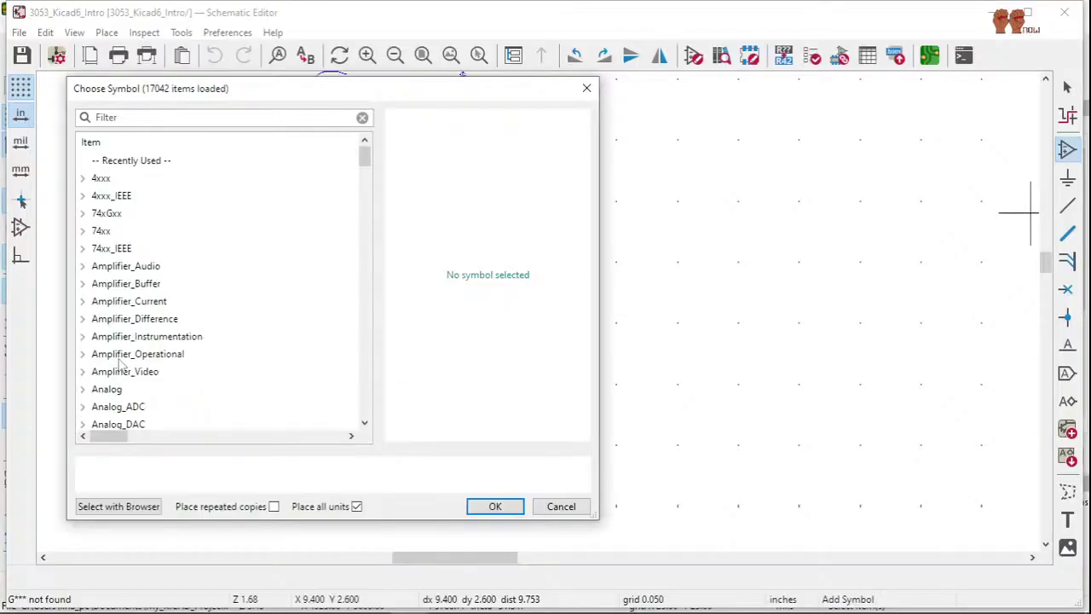
pyautogui.scroll(-20, 124, 362)
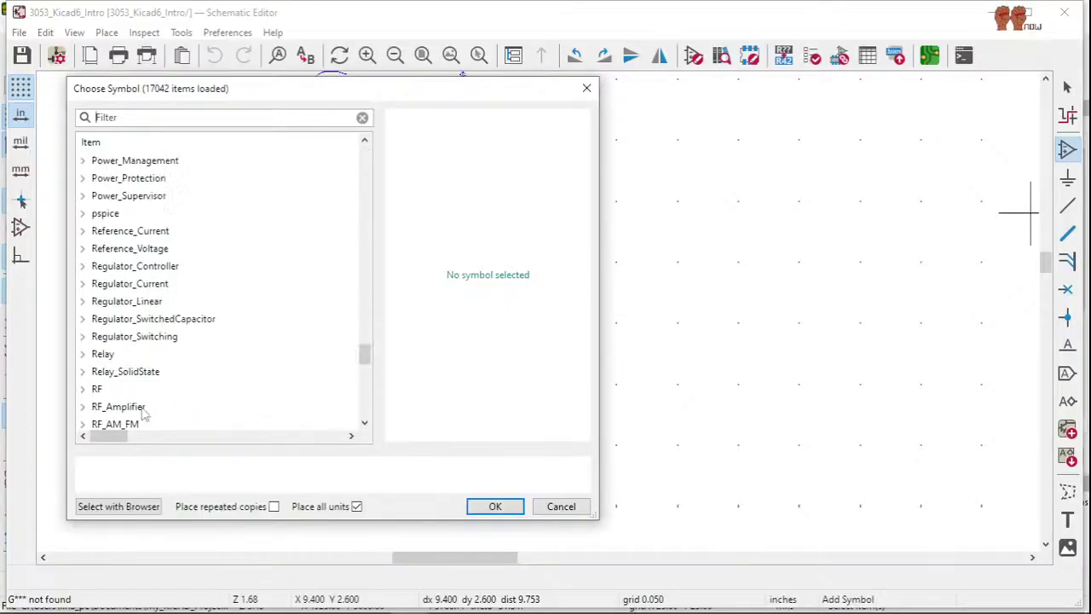
pyautogui.scroll(10, 145, 411)
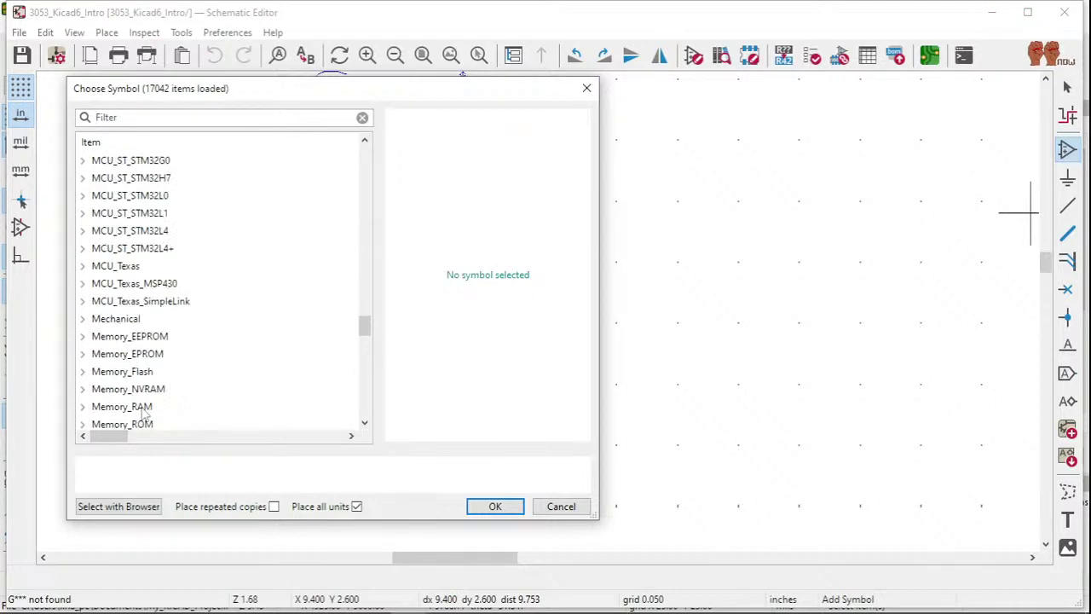
pyautogui.press('Escape')
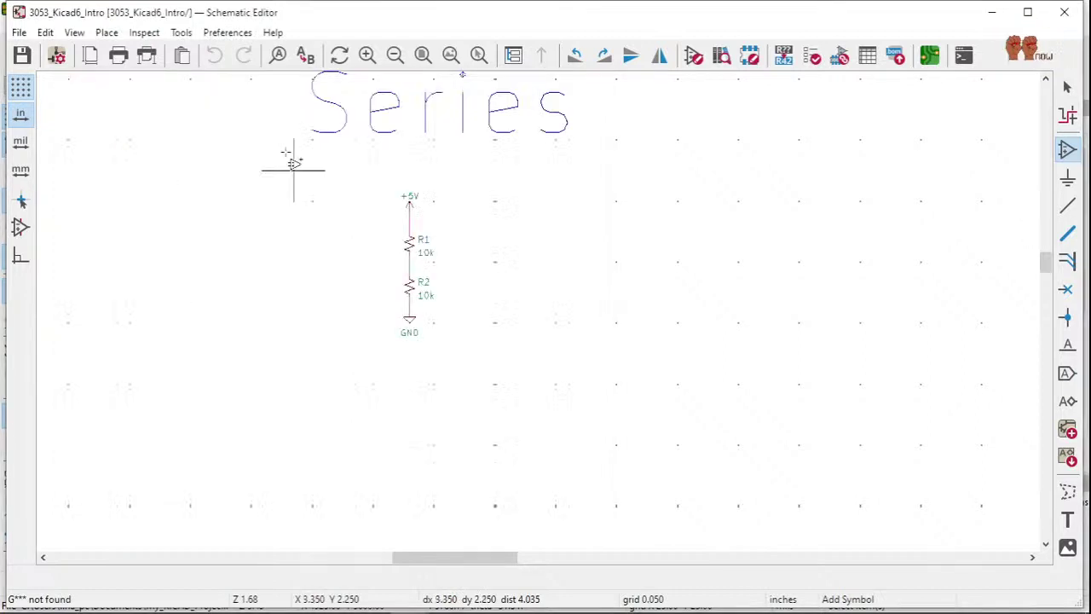
# - Open the global symbol library table and add an empty entry at its end
pyautogui.click(226, 32)
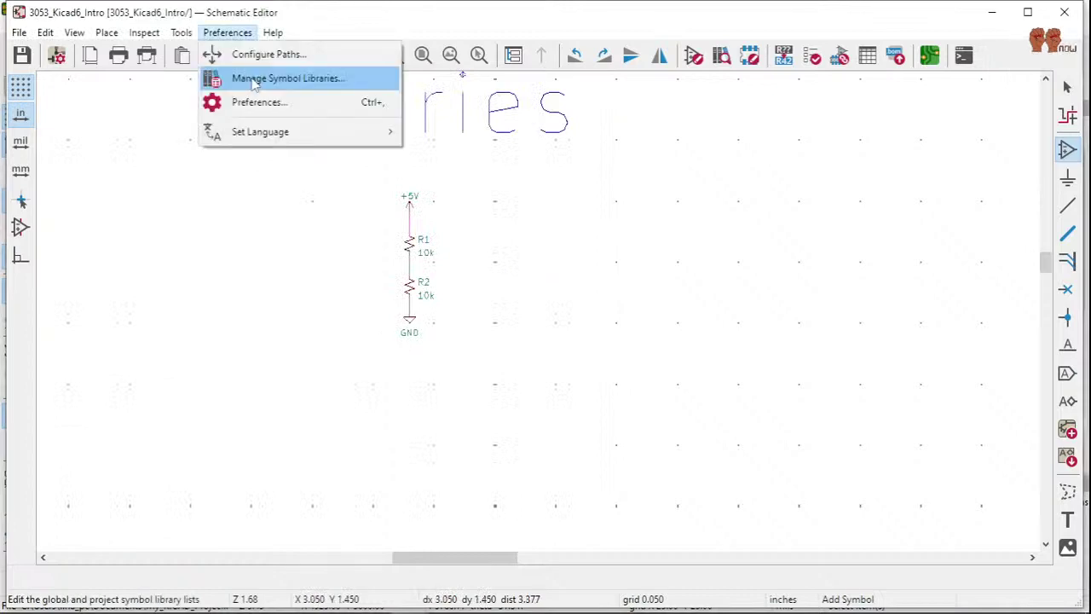
pyautogui.click(253, 79)
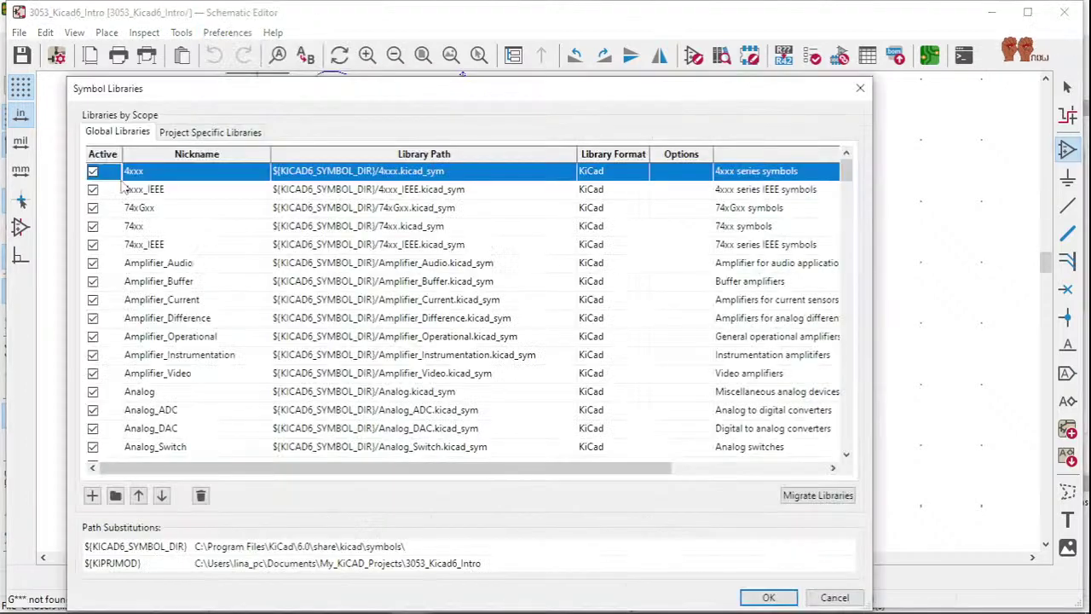
pyautogui.click(94, 499)
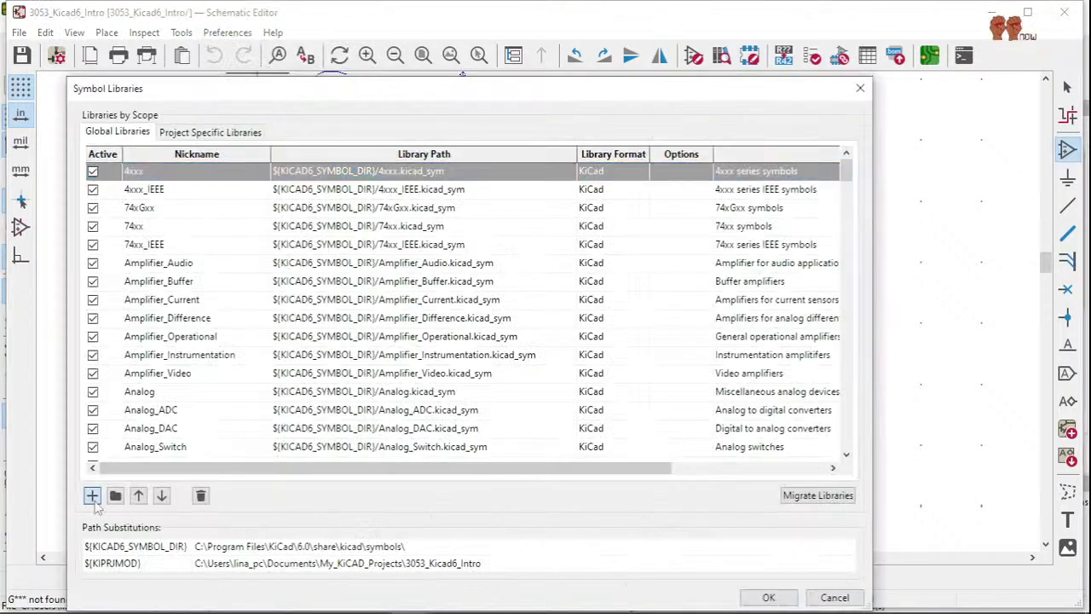
pyautogui.click(92, 496)
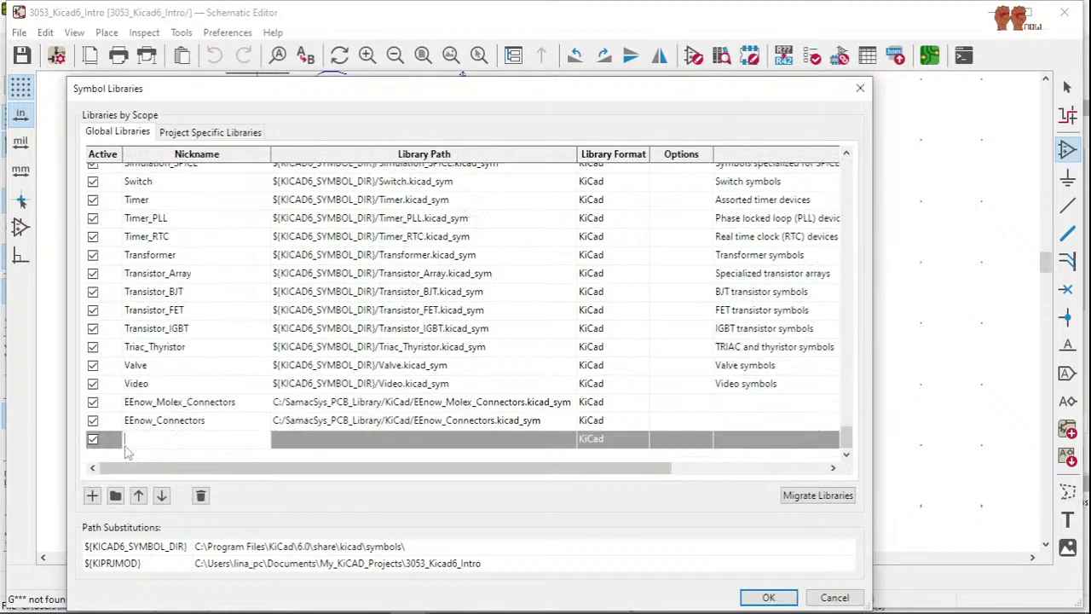
# - Add the existing library C:\SamacSys_PCB_Library\KiCad\SamacSys_Parts.lib to the global symbol library table
pyautogui.click(116, 495)
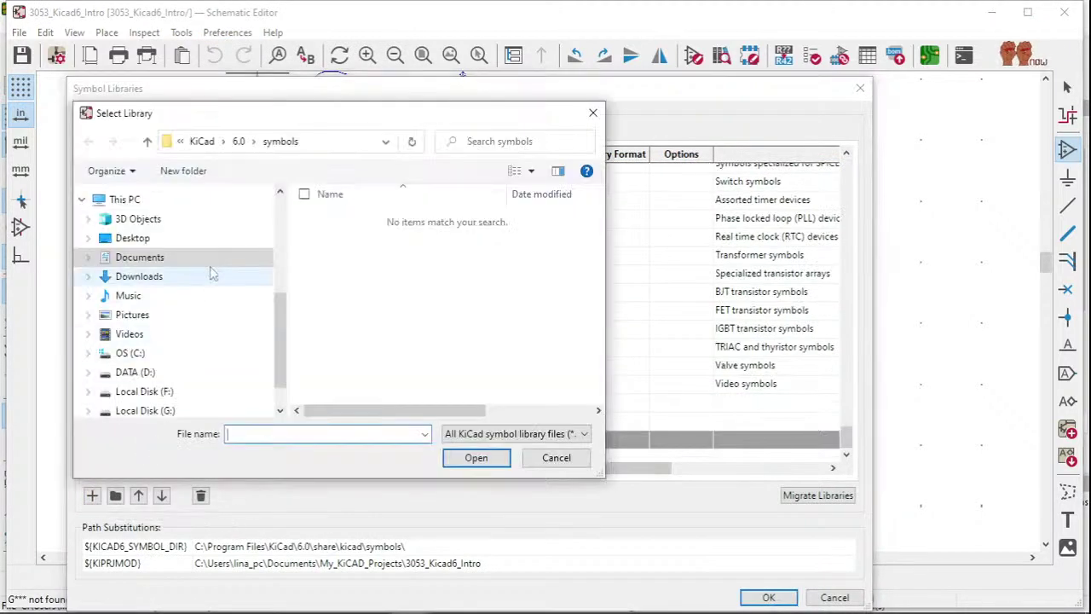
pyautogui.click(130, 353)
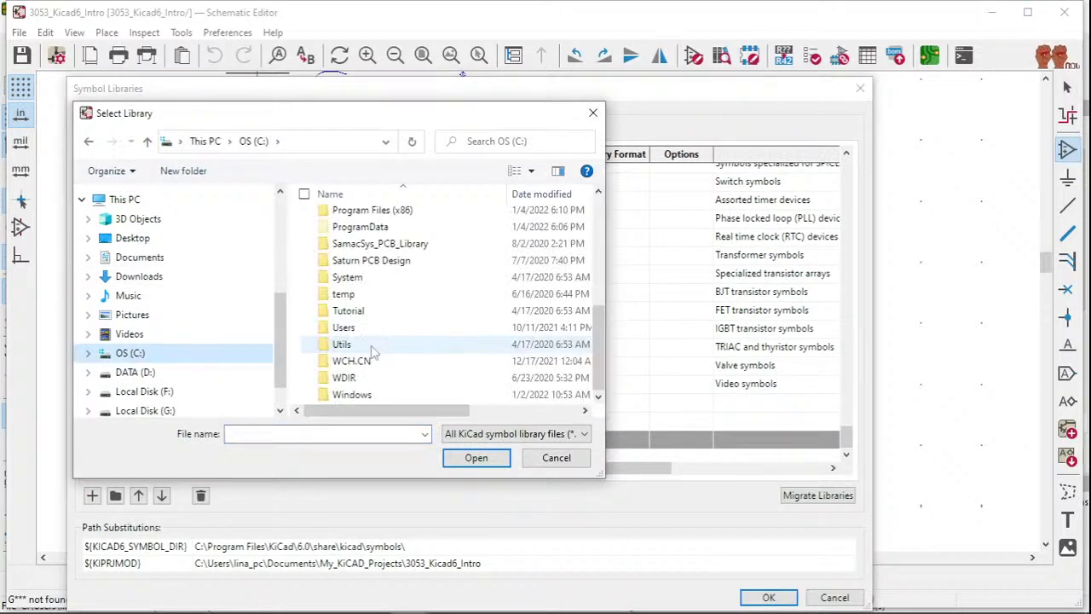
pyautogui.click(363, 249)
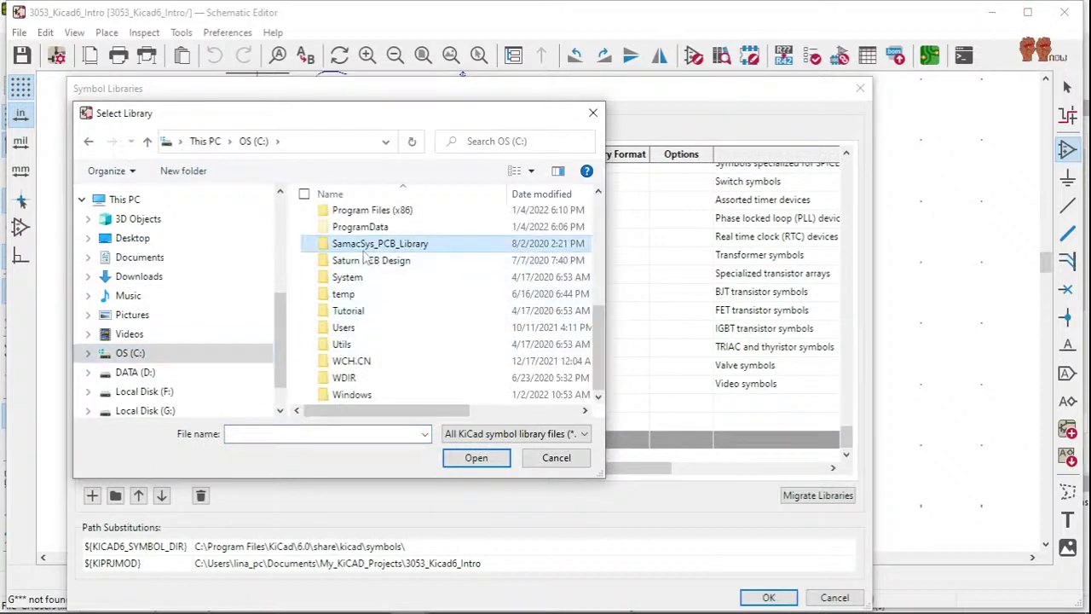
pyautogui.doubleClick(366, 245)
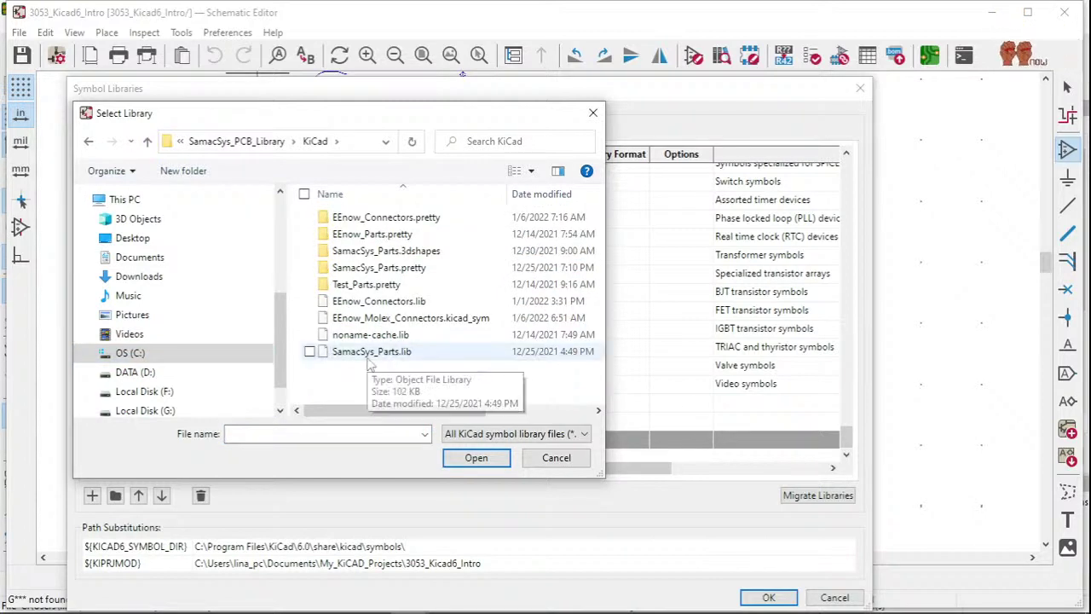
pyautogui.click(370, 353)
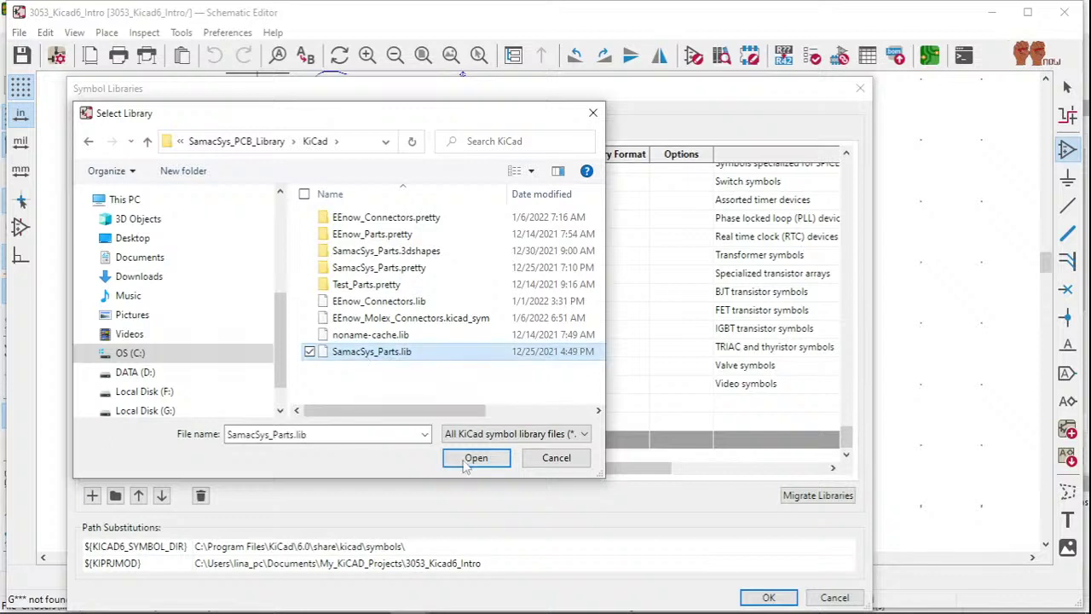
pyautogui.click(473, 458)
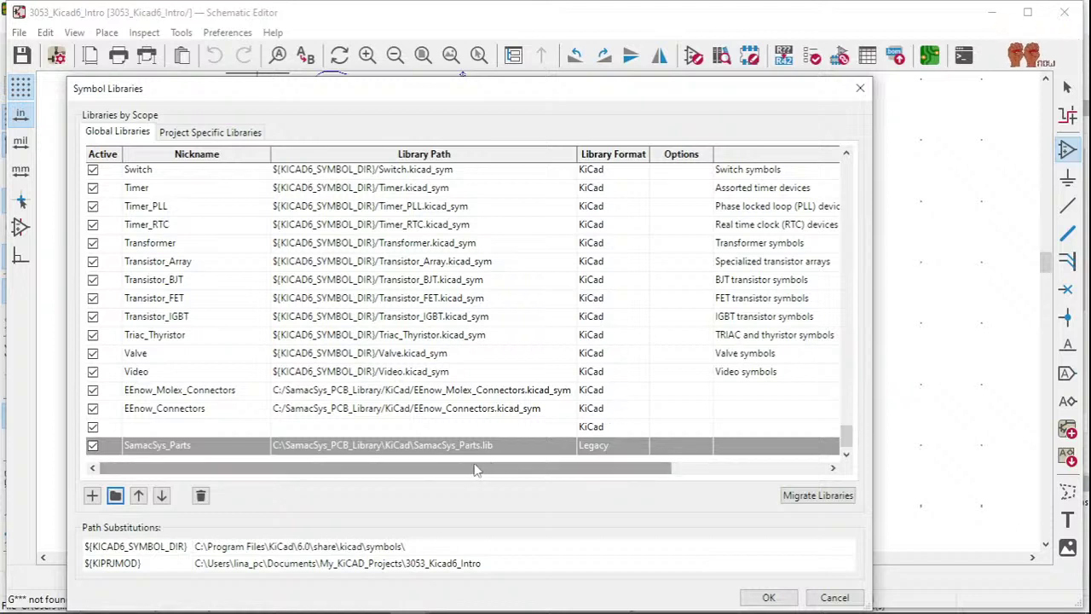
# - Remove the blank entry and the EEnow_Connectors entry from the global symbol library table
pyautogui.click(174, 426)
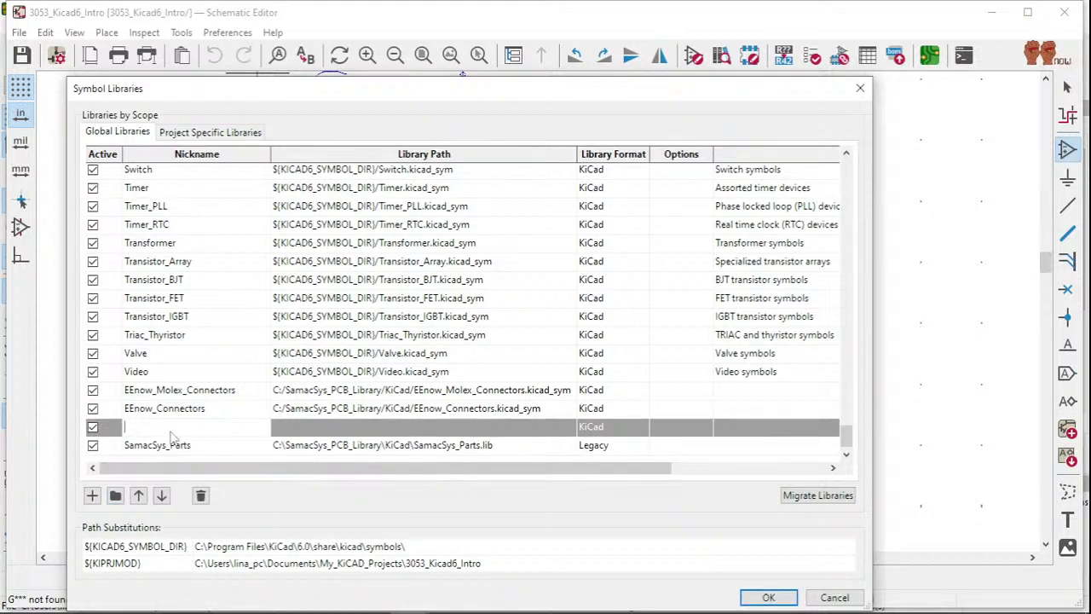
pyautogui.click(200, 495)
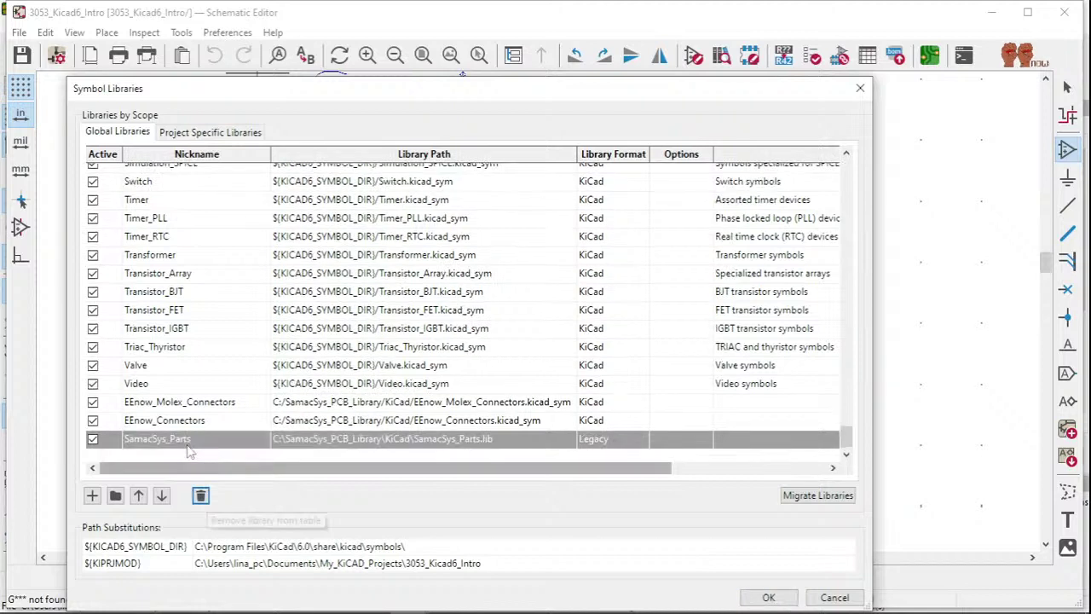
pyautogui.click(160, 404)
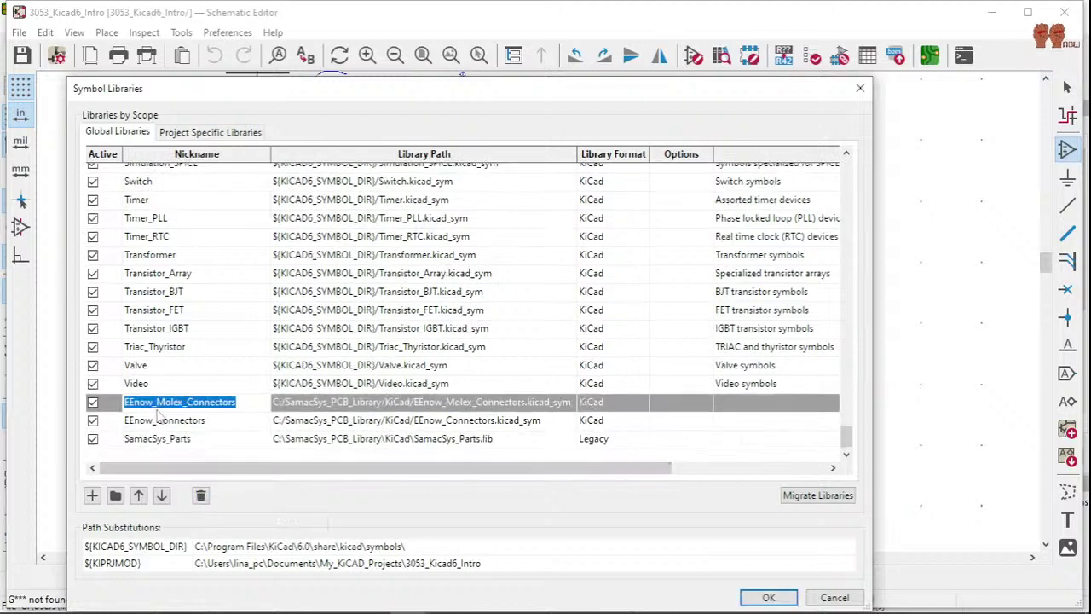
pyautogui.click(158, 419)
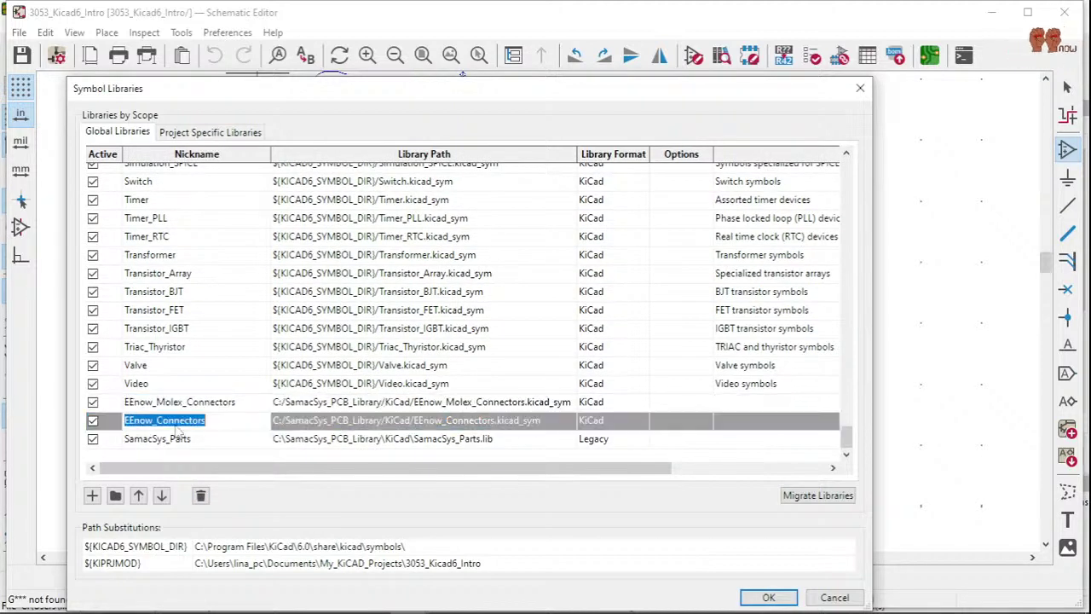
pyautogui.click(200, 497)
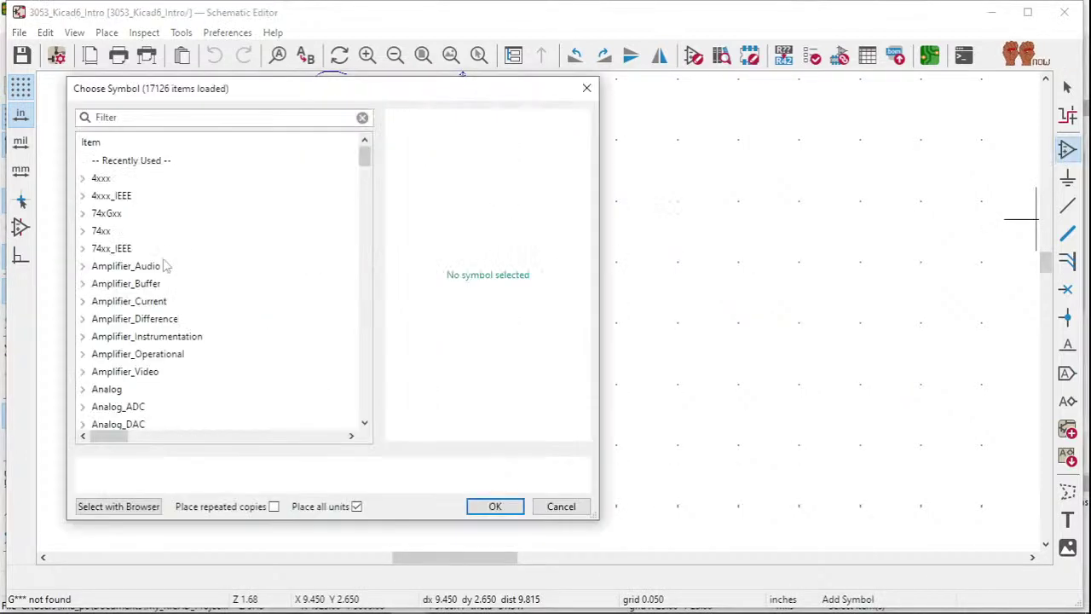
# - In the symbol chooser, expand the SamacSys_Parts library, look through its parts and preview the SN74LVC2G132 symbol
pyautogui.scroll(-20, 166, 266)
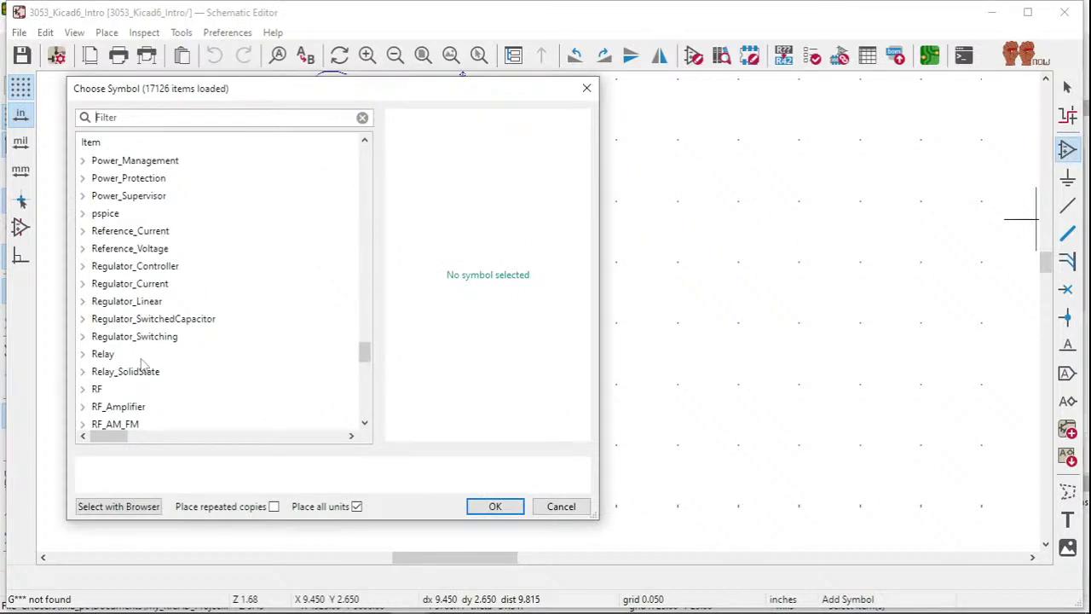
pyautogui.scroll(-6, 154, 341)
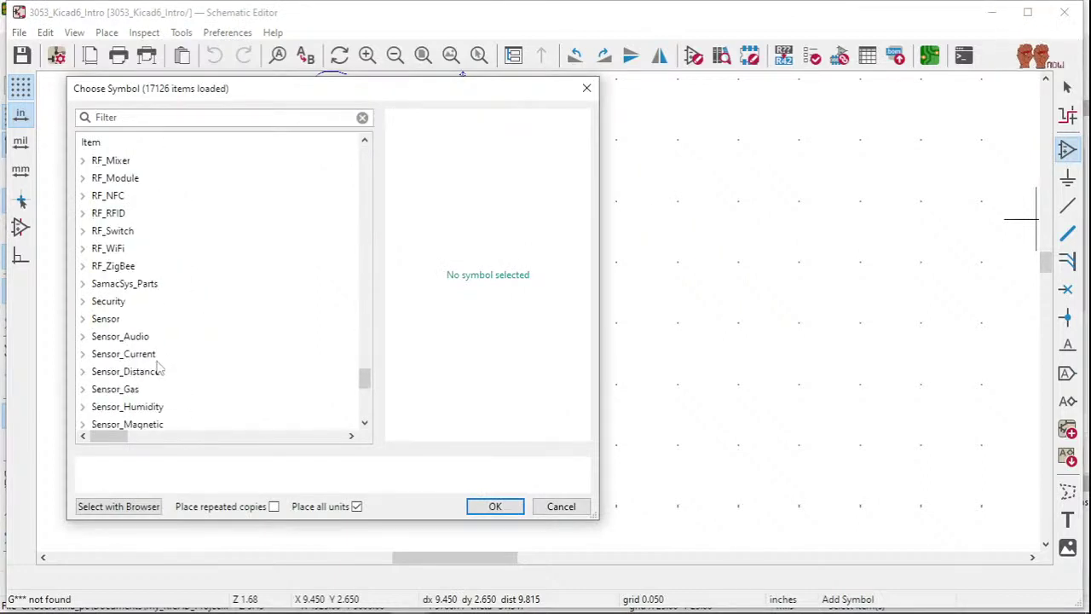
pyautogui.click(83, 284)
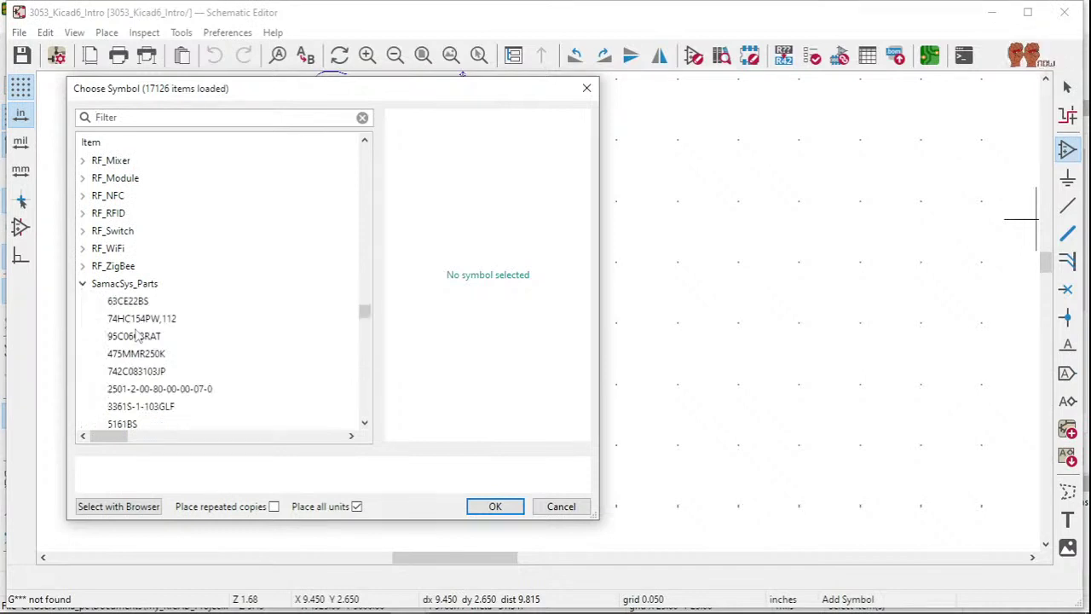
pyautogui.scroll(-5, 139, 333)
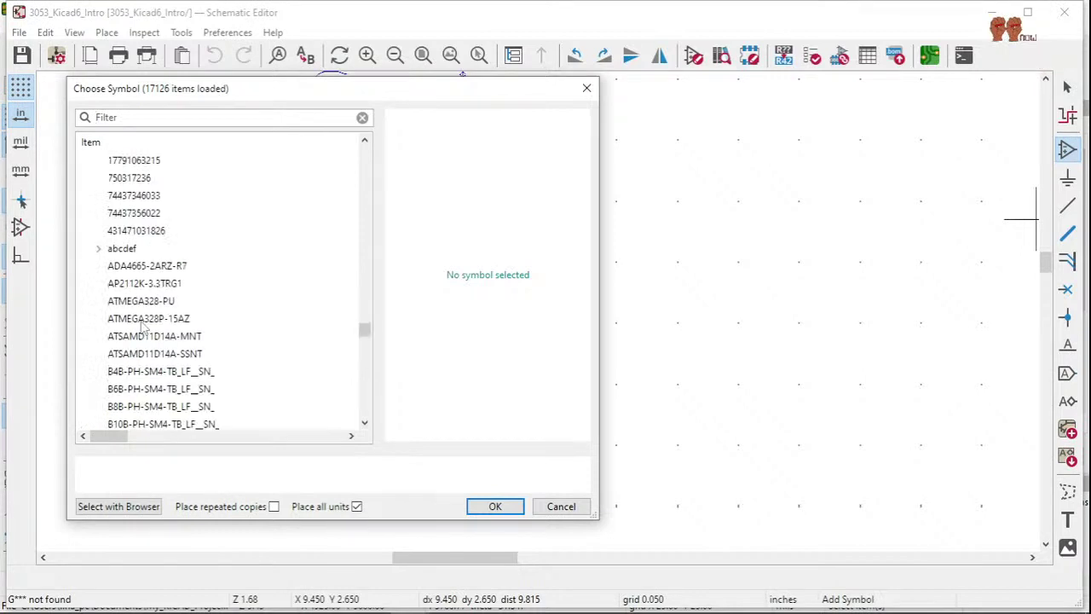
pyautogui.scroll(-3, 143, 328)
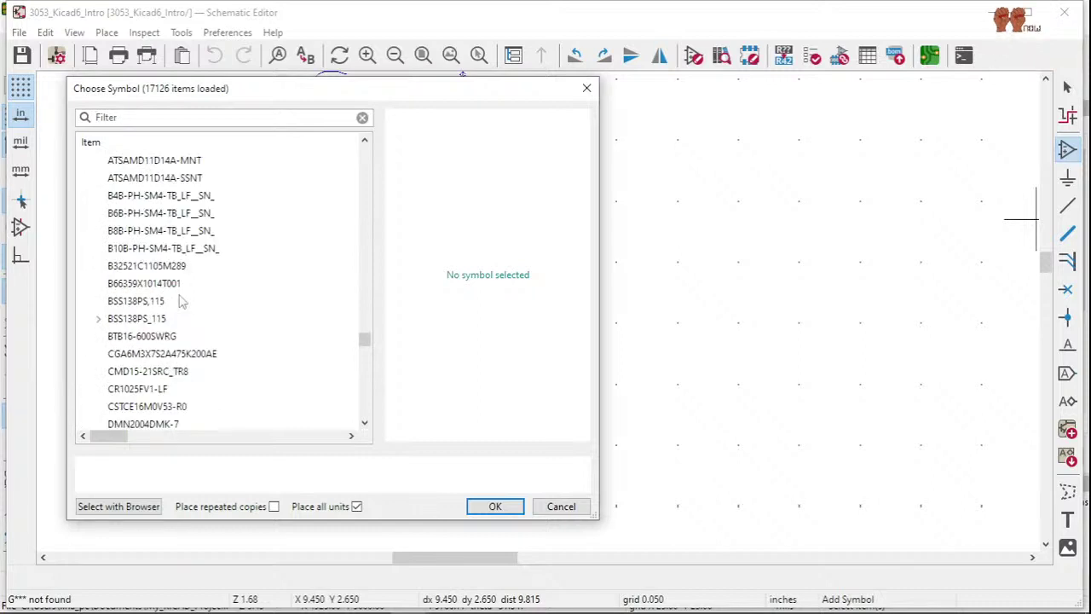
pyautogui.scroll(-12, 179, 332)
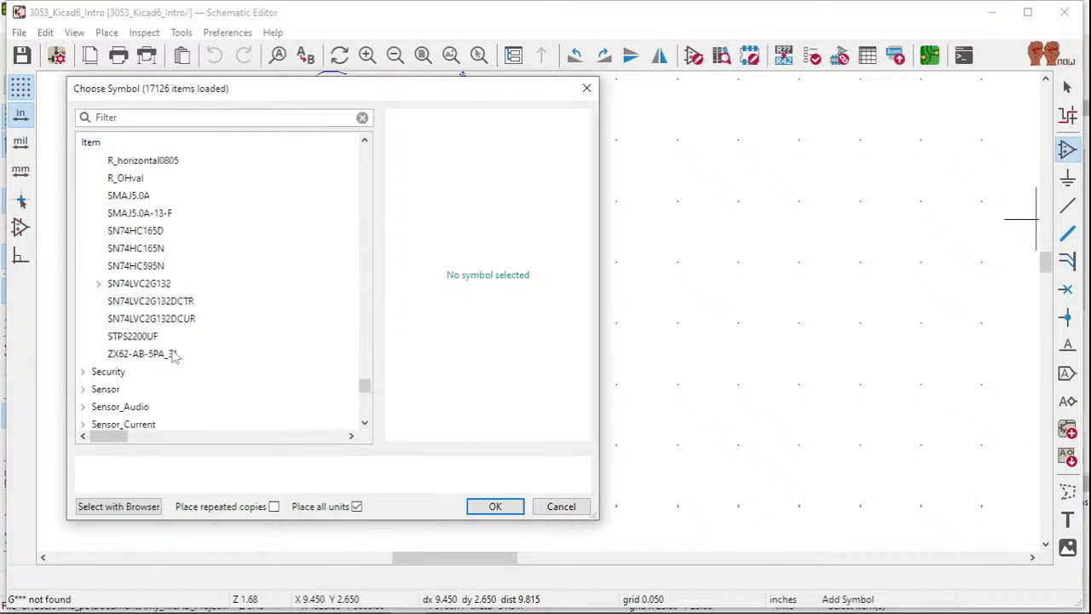
pyautogui.scroll(3, 166, 359)
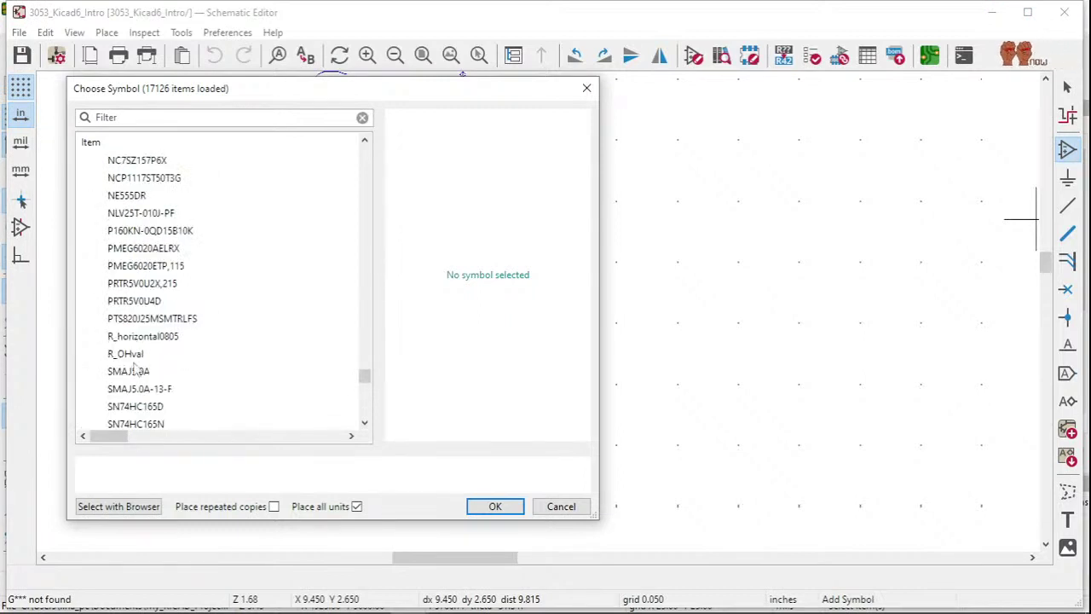
pyautogui.scroll(-3, 145, 363)
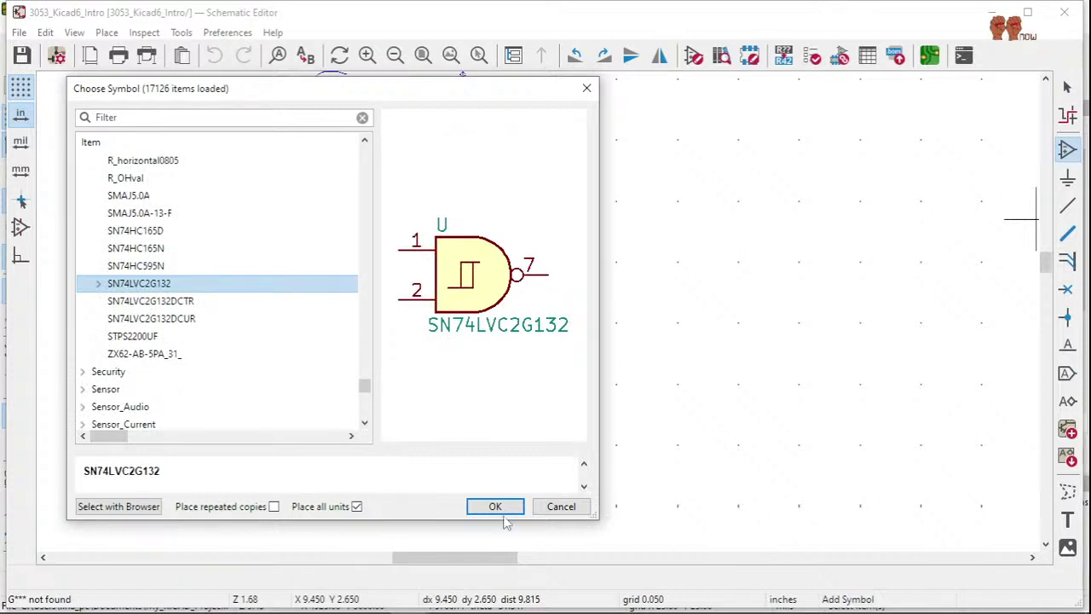
# - Browse back up through the SamacSys_Parts symbols and preview the BTB16-600SWRG part
pyautogui.scroll(5, 222, 326)
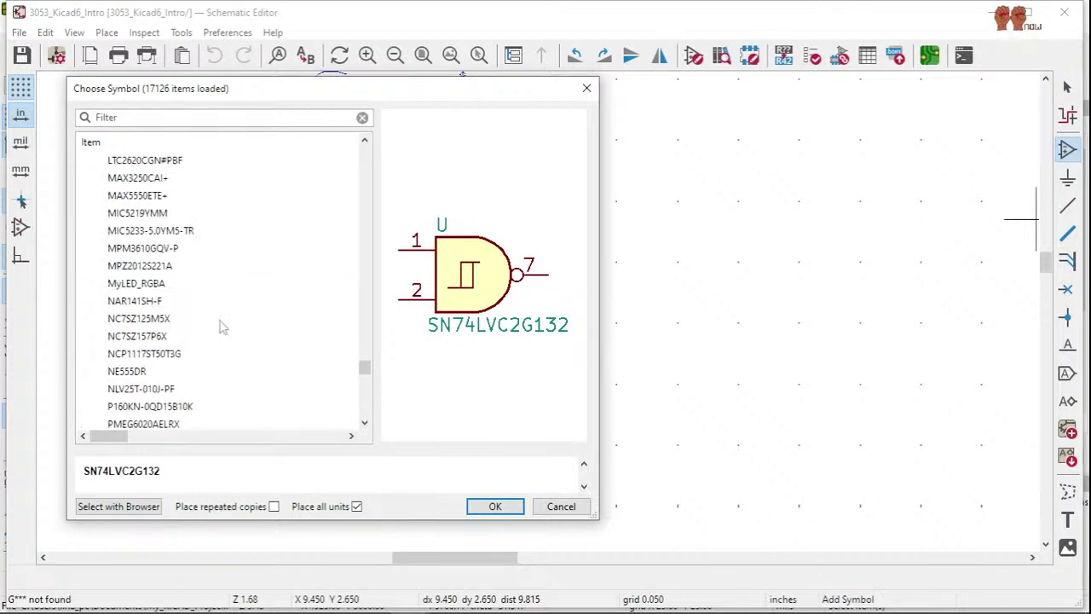
pyautogui.scroll(5, 220, 327)
pyautogui.click(219, 334)
pyautogui.scroll(3, 175, 224)
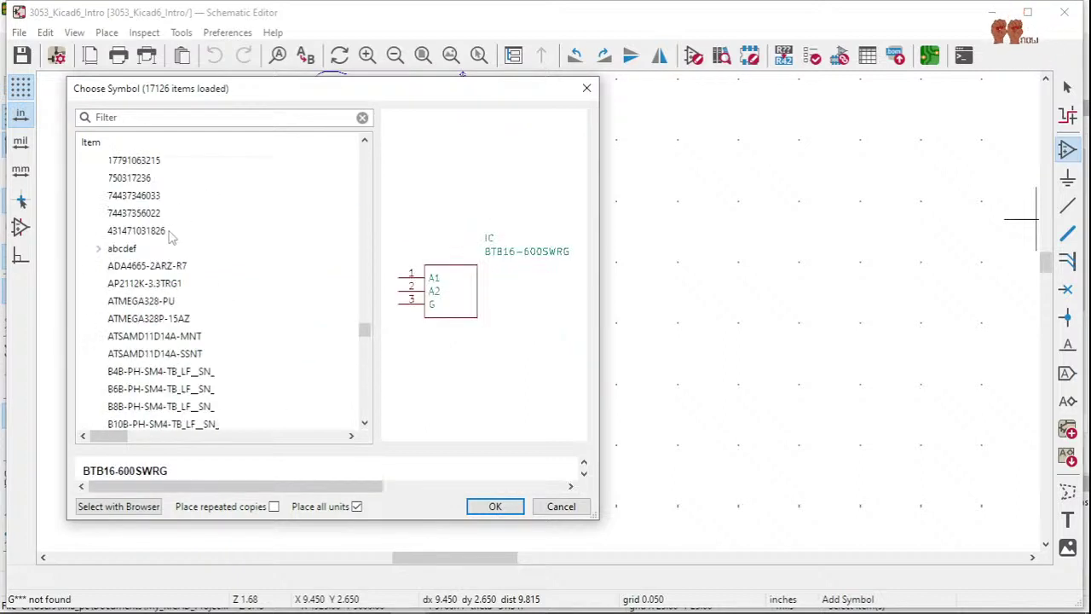
pyautogui.scroll(-3, 167, 243)
pyautogui.scroll(5, 161, 255)
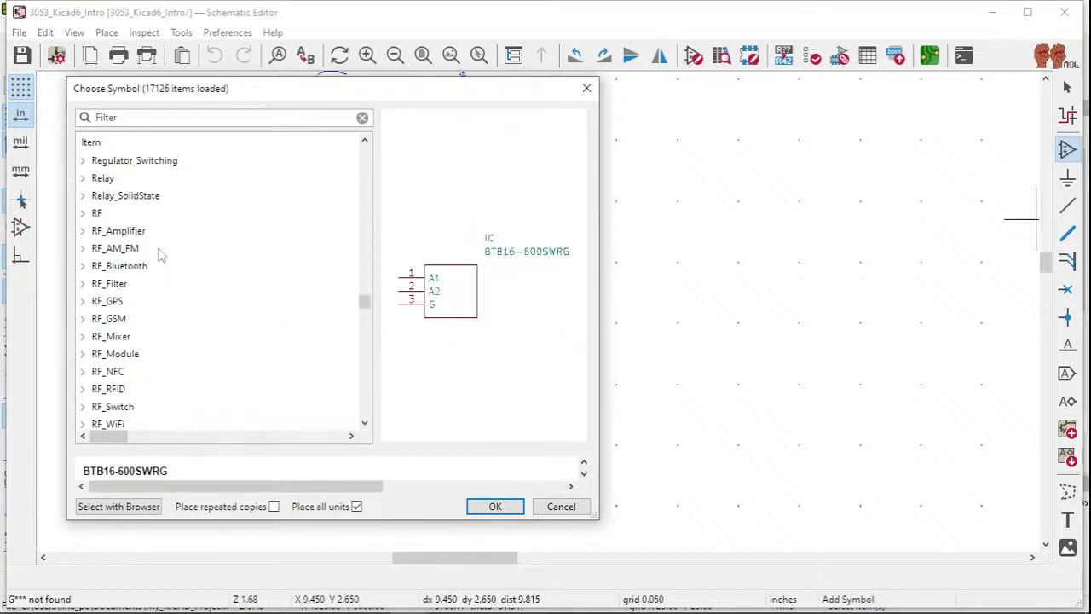
# - Preview the 63CE22BS and 742C083103JP symbols in the SamacSys_Parts library, collapse the library and leave the symbol chooser
pyautogui.scroll(-3, 160, 255)
pyautogui.click(156, 301)
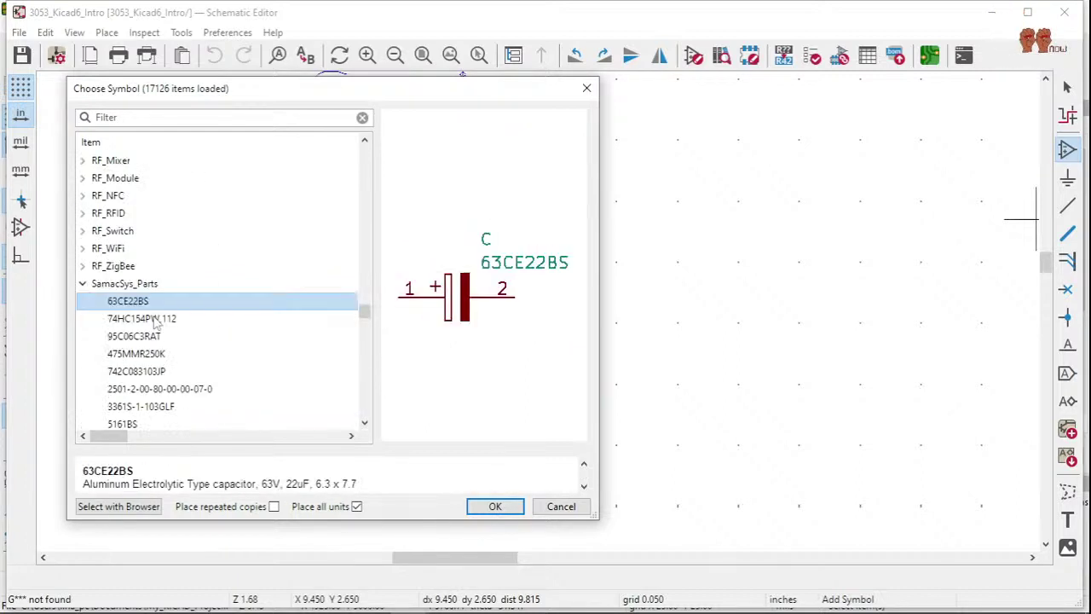
pyautogui.click(136, 371)
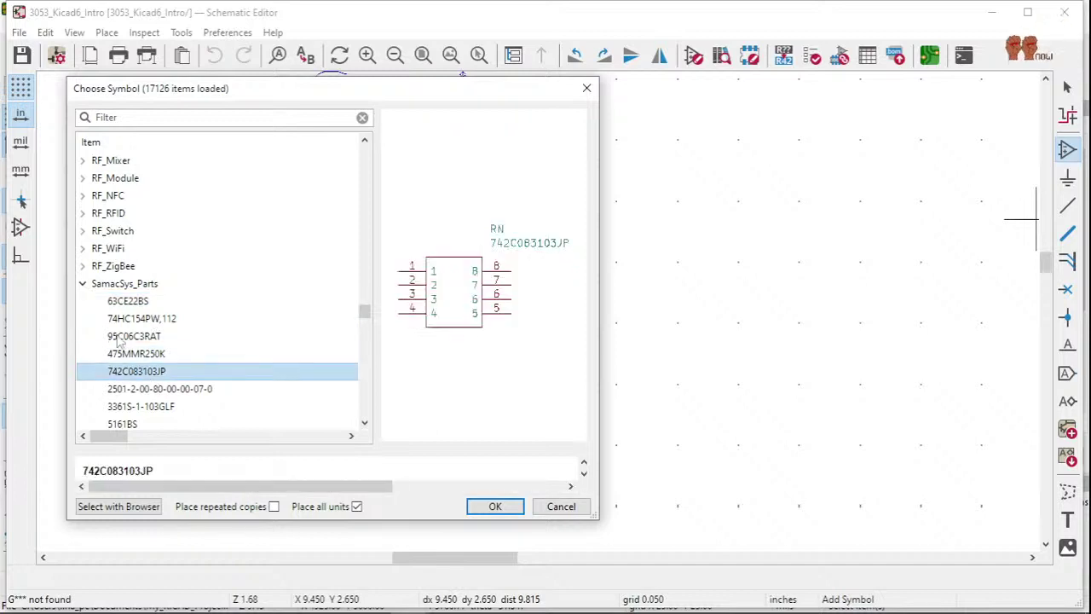
pyautogui.click(83, 283)
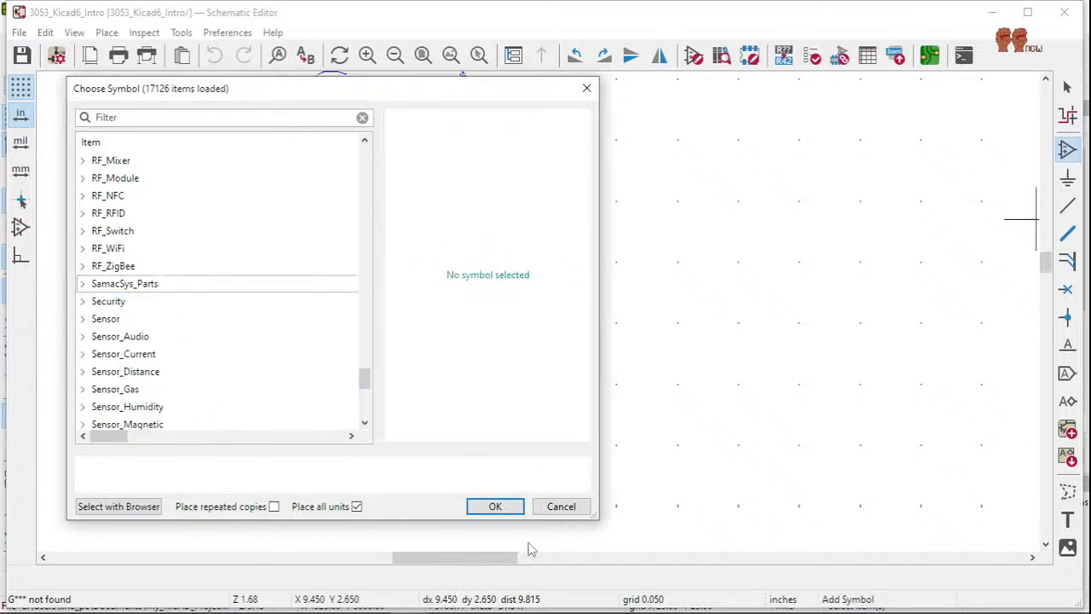
pyautogui.press('Escape')
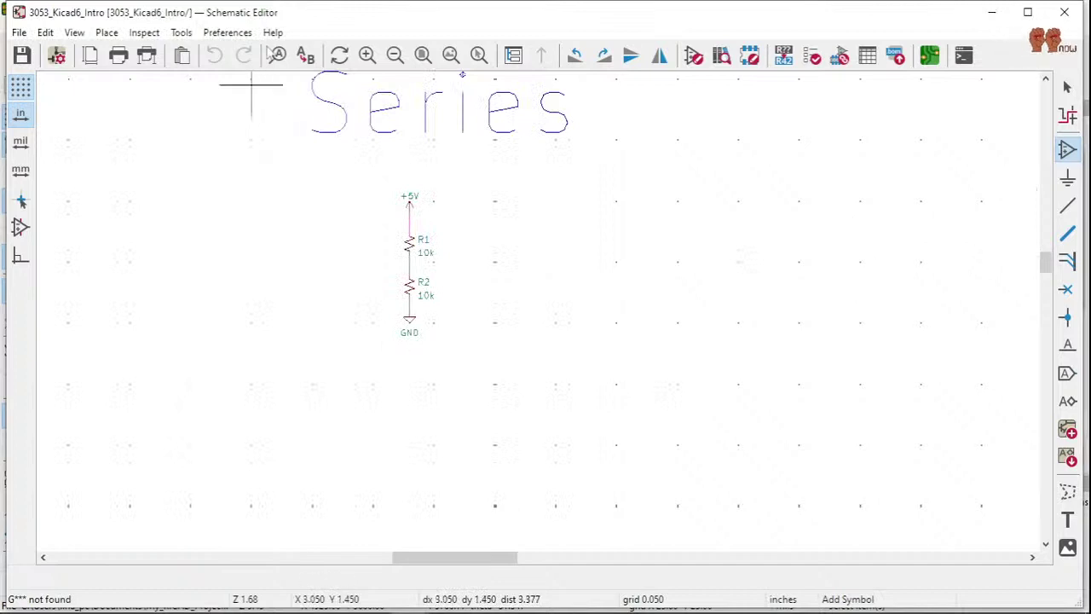
# - Add the existing library C:\SamacSys_PCB_Library\KiCad\EEnow_Connectors.lib to the global symbol library table and remove the invalid blank row
pyautogui.click(230, 33)
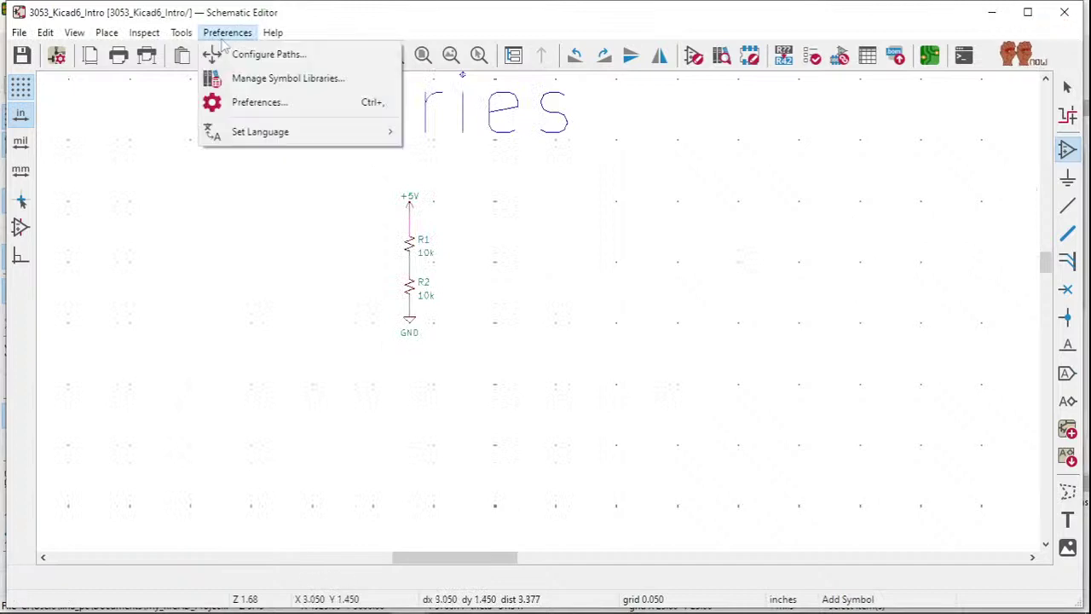
pyautogui.click(256, 77)
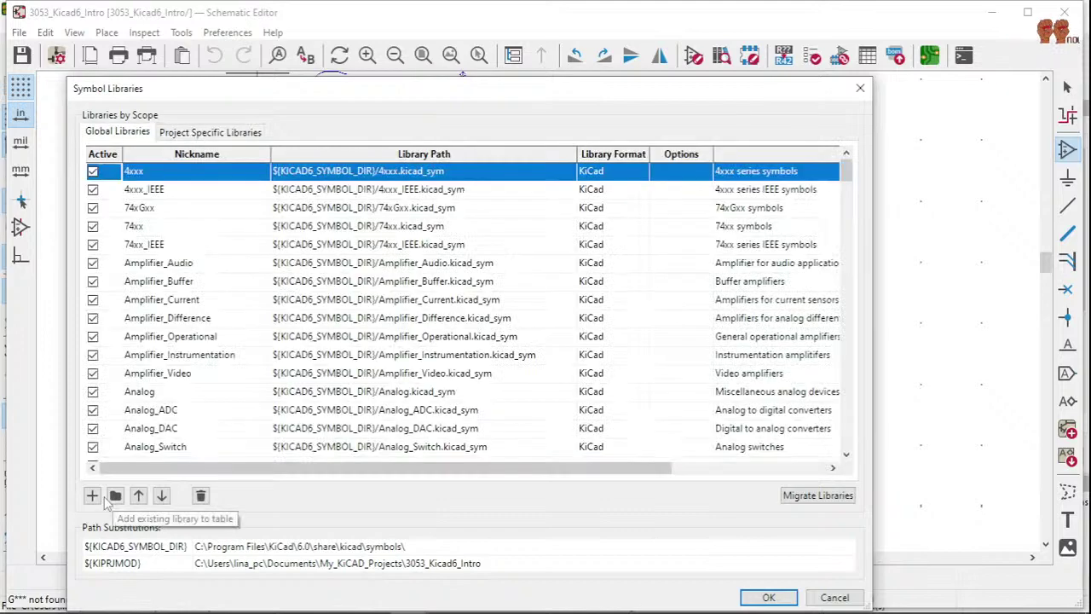
pyautogui.click(115, 495)
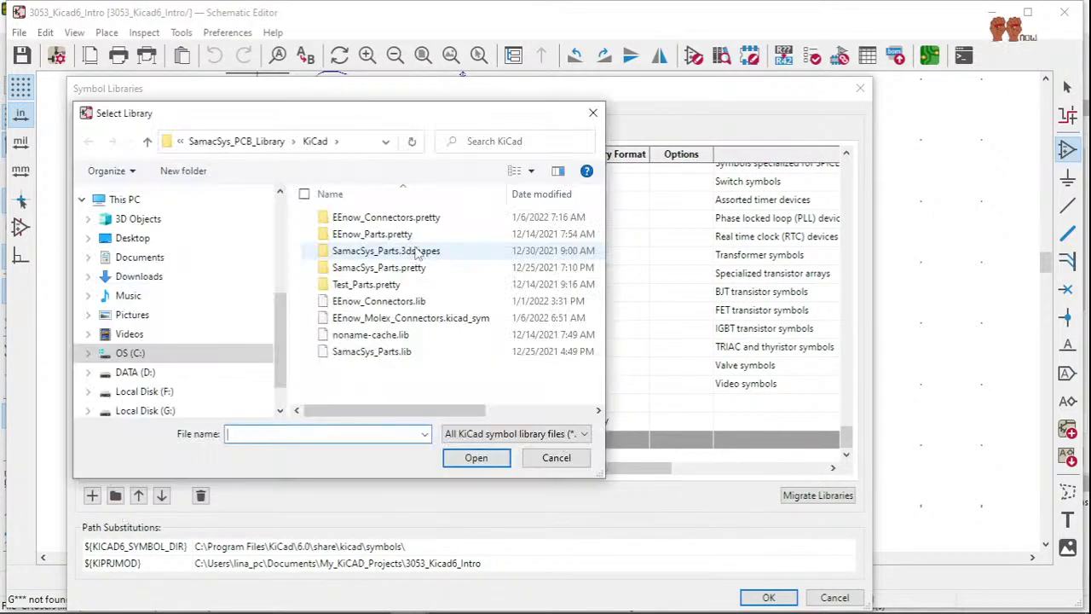
pyautogui.doubleClick(396, 317)
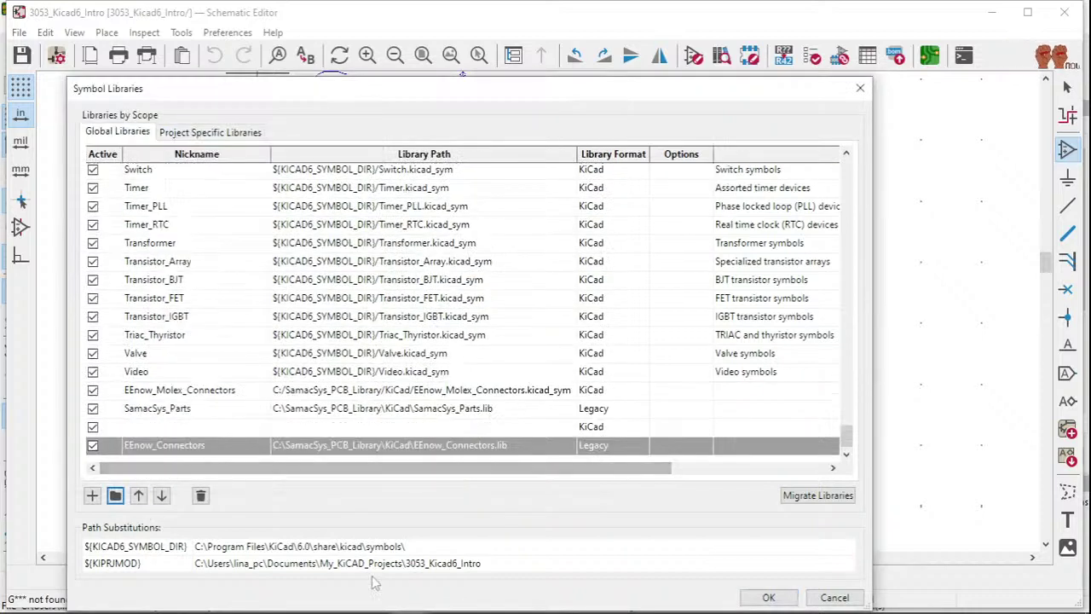
pyautogui.click(769, 598)
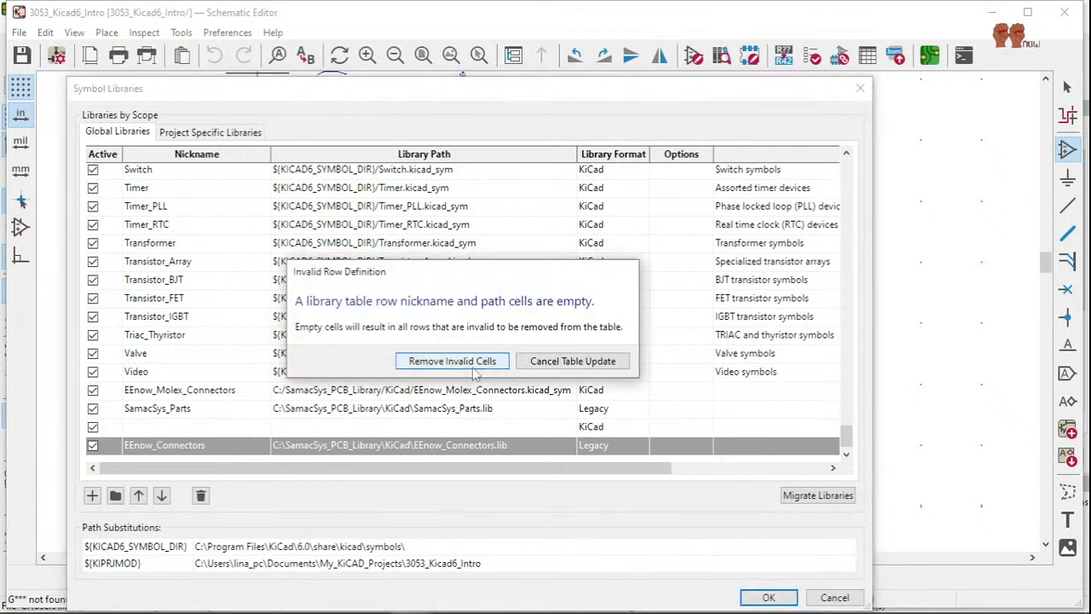
pyautogui.click(470, 366)
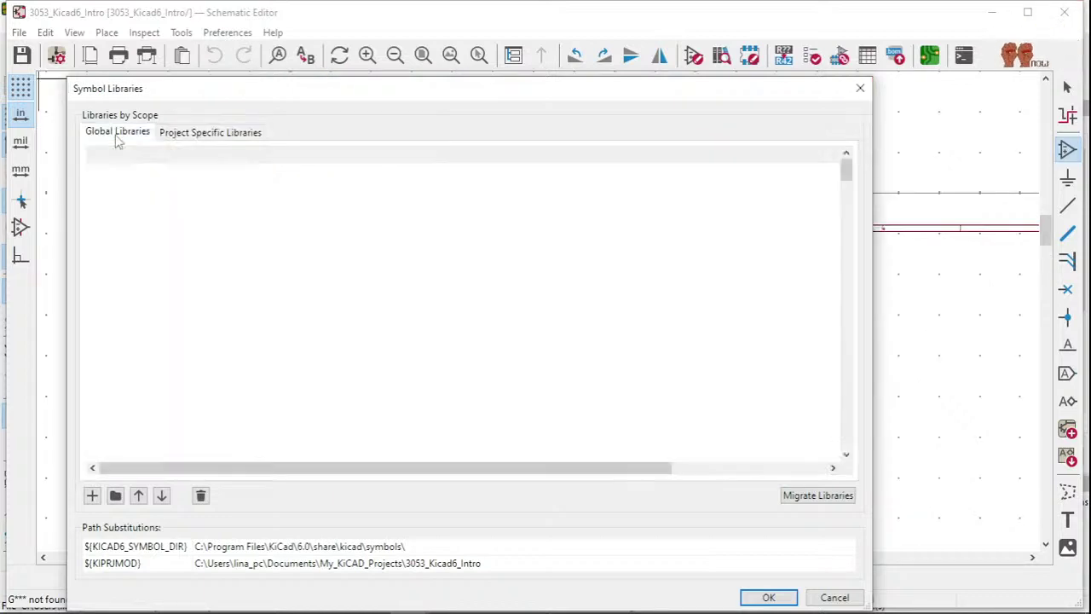
# - Review the global symbol library table down to its last custom entries and close it
pyautogui.scroll(-4, 164, 433)
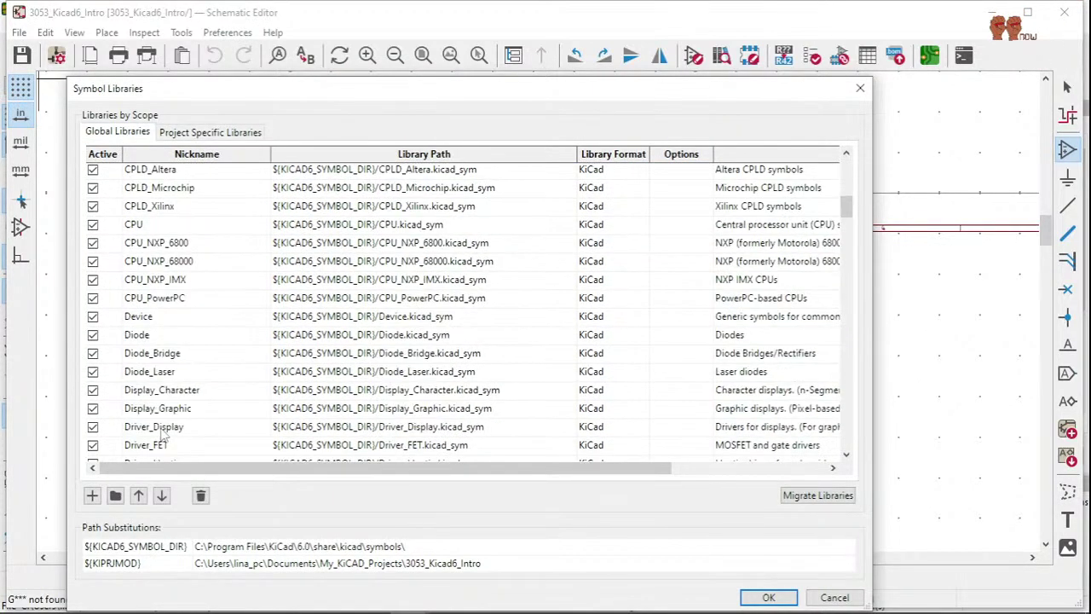
pyautogui.scroll(-15, 164, 433)
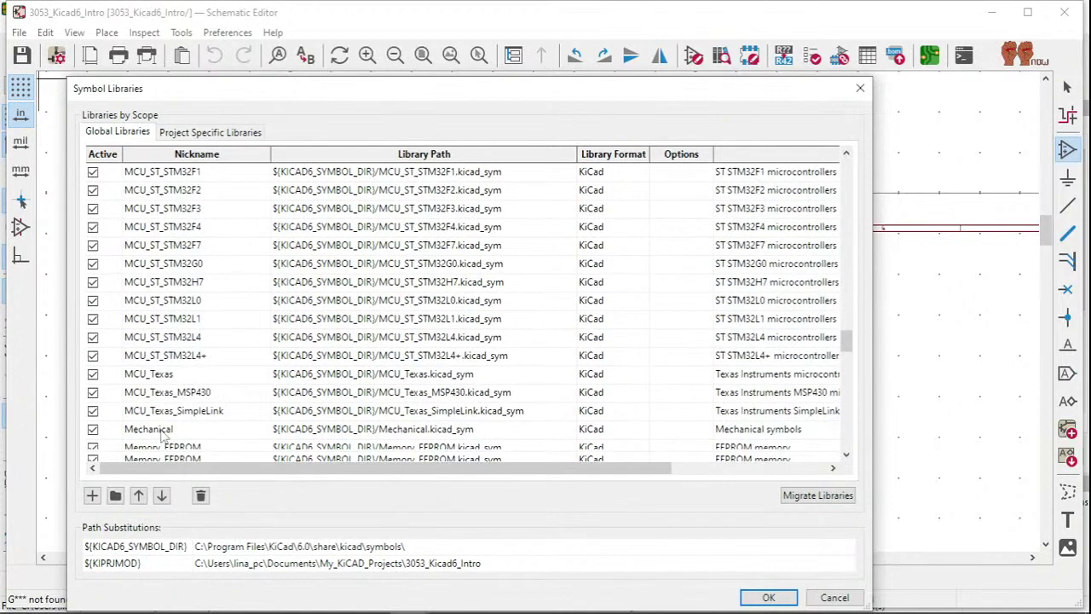
pyautogui.scroll(-15, 164, 433)
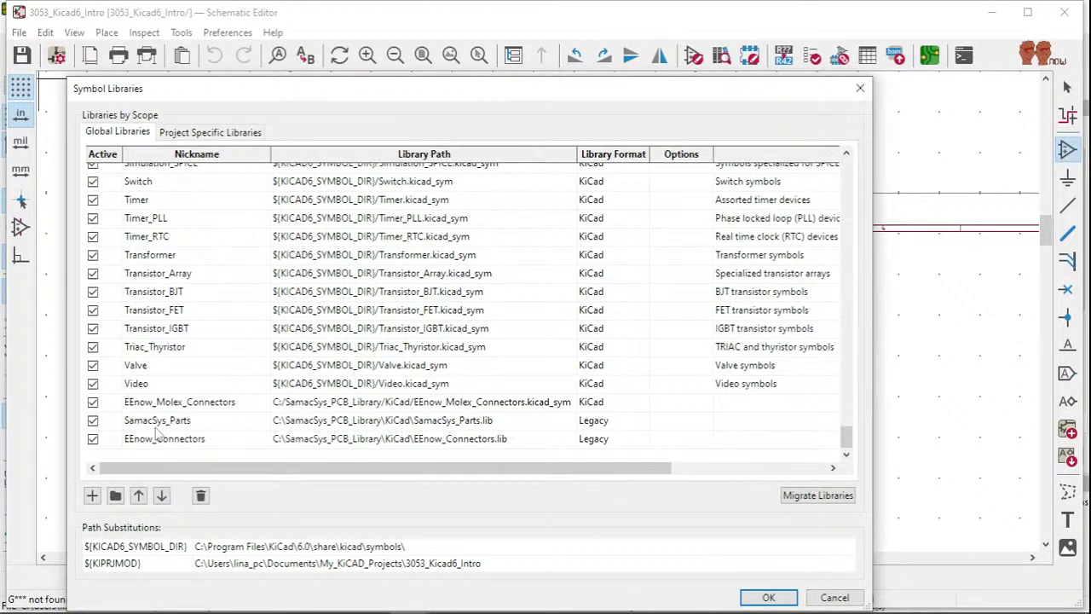
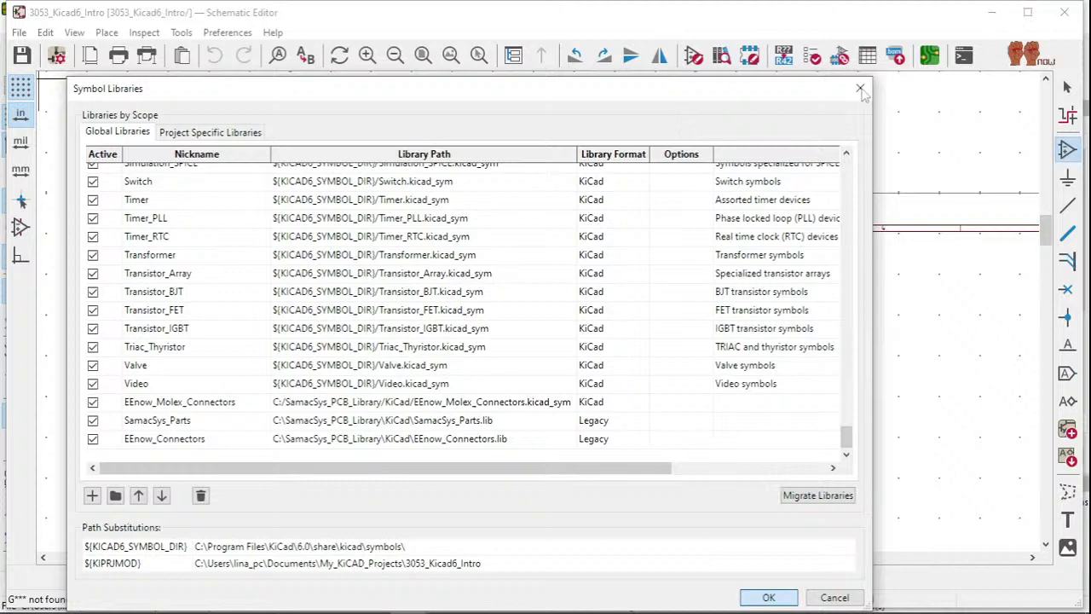
pyautogui.click(767, 597)
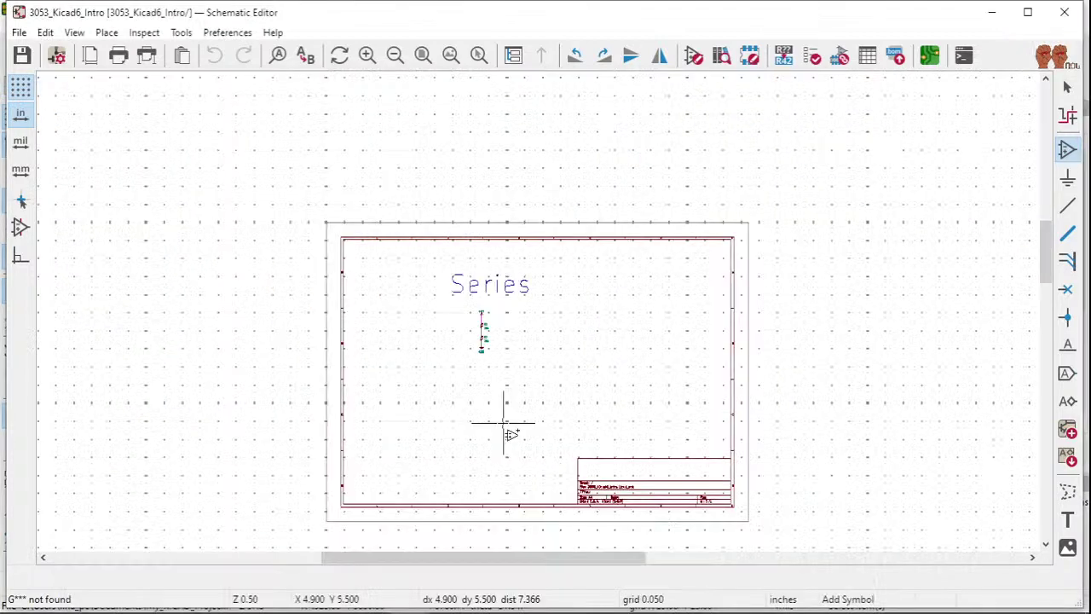
# - Place the EEnow_logo symbol from the EEnow_Connectors library below the resistor circuit, near the title block, and save the schematic
pyautogui.scroll(3, 504, 422)
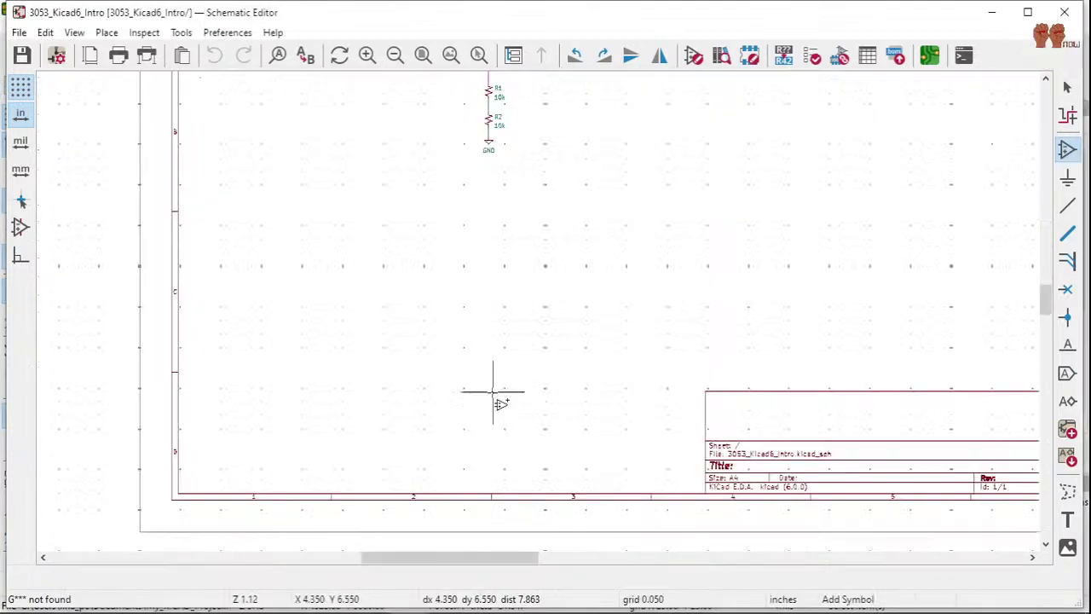
pyautogui.click(493, 392)
pyautogui.scroll(-15, 136, 324)
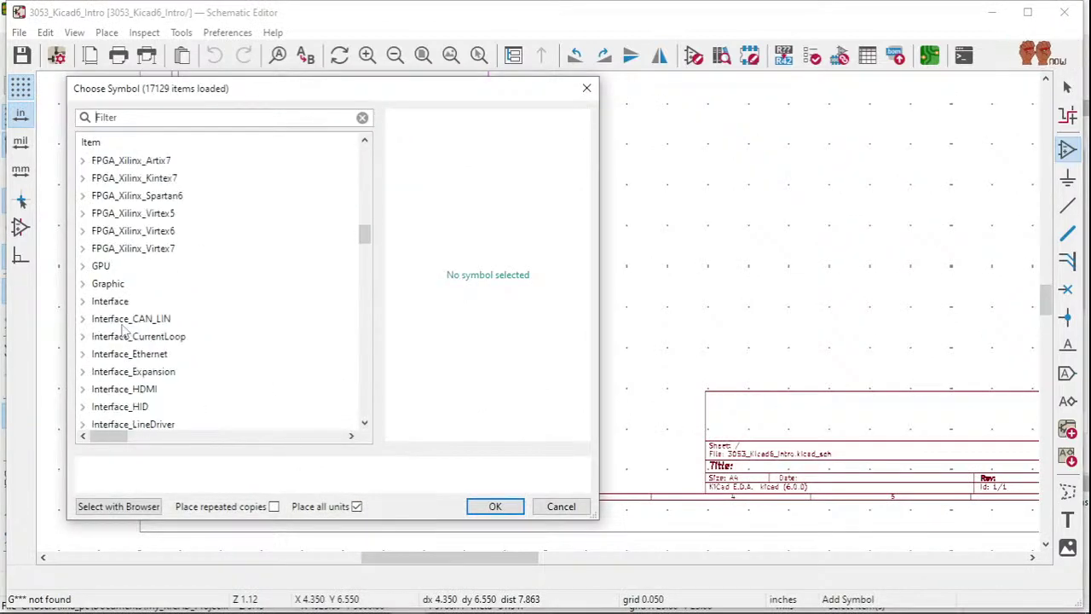
pyautogui.scroll(-6, 118, 311)
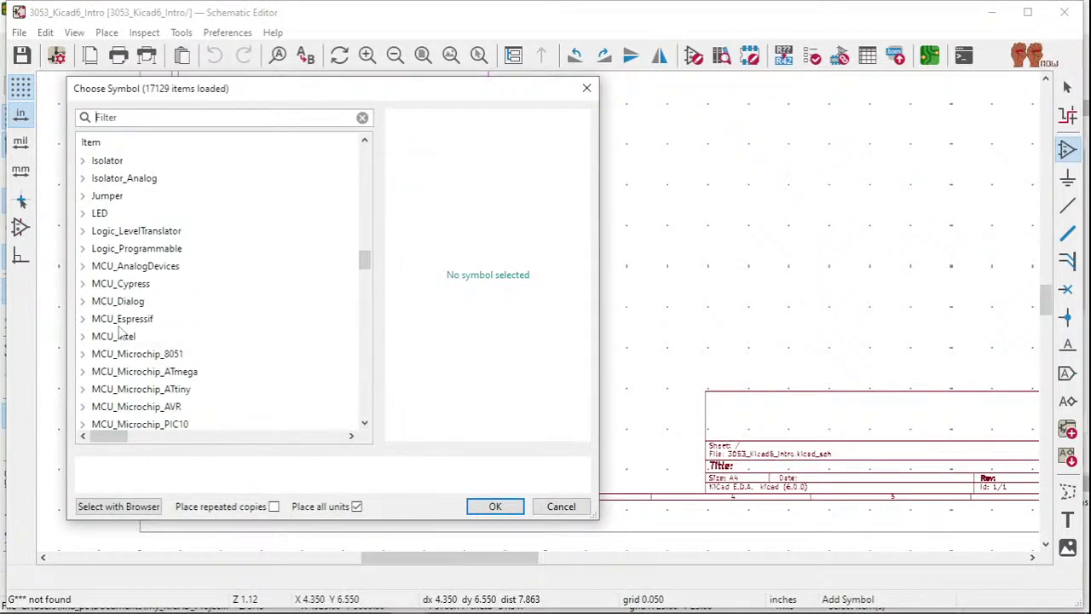
pyautogui.scroll(12, 119, 333)
pyautogui.click(83, 213)
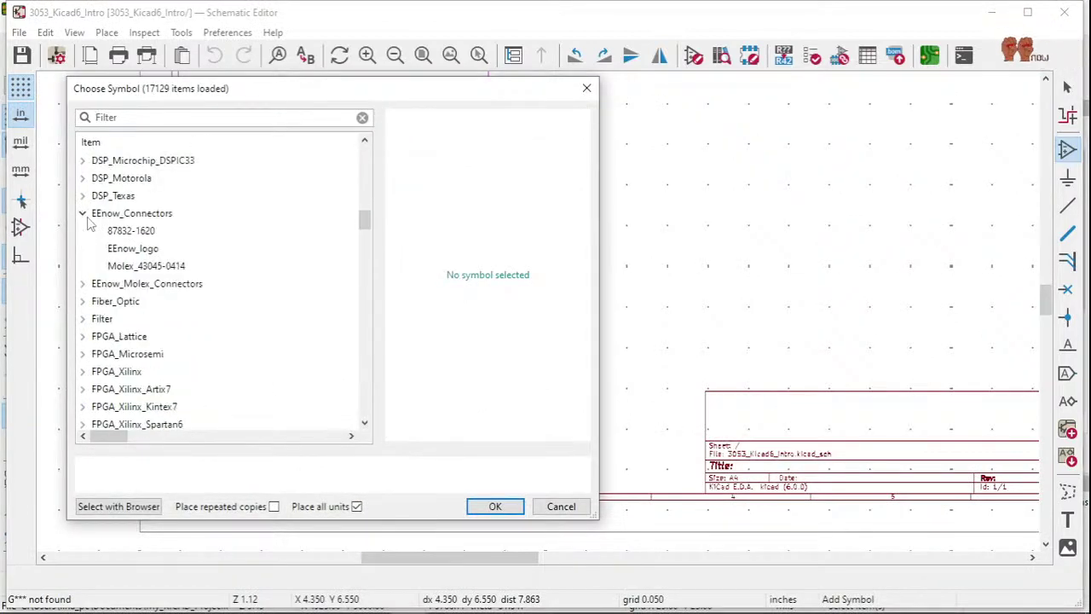
pyautogui.doubleClick(132, 248)
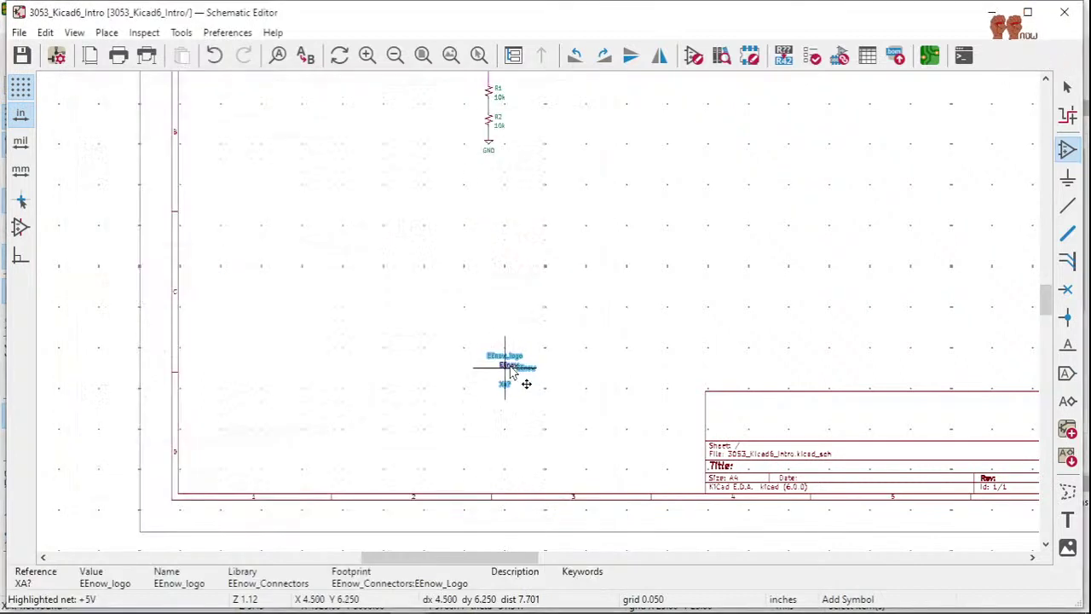
pyautogui.click(550, 392)
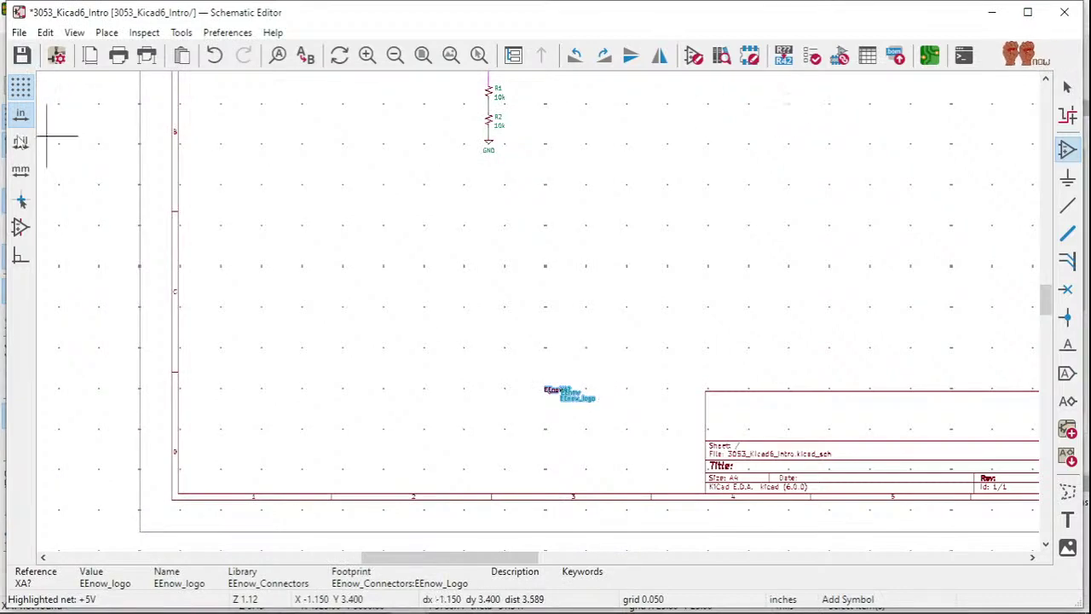
pyautogui.hotkey('ctrl', 's')
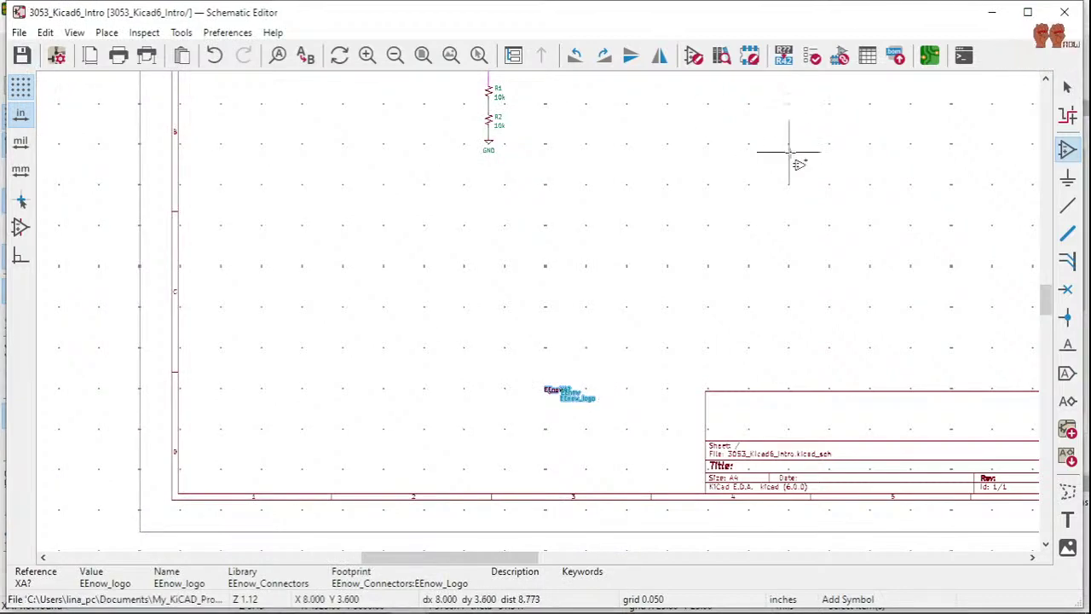
# - Update the PCB from the schematic and place the added EEnow logo footprint over the upper part of the board
pyautogui.click(181, 33)
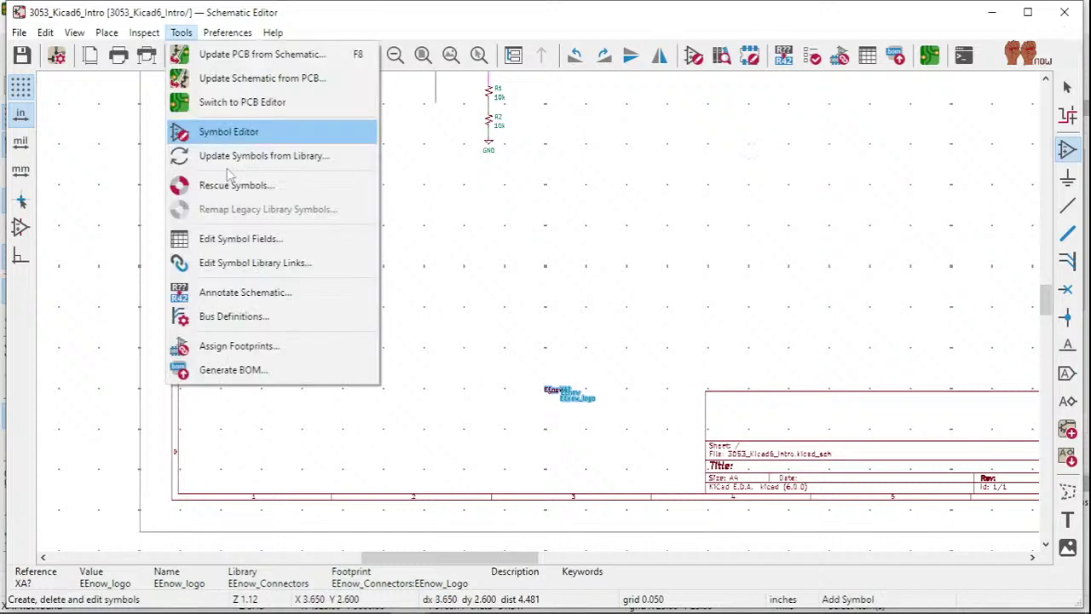
pyautogui.click(262, 54)
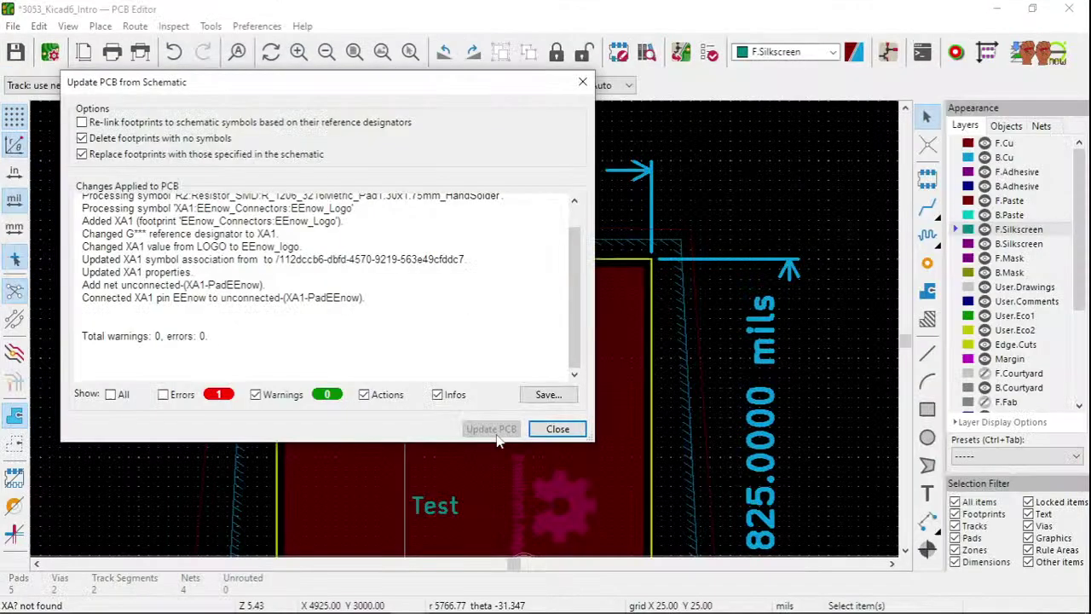
pyautogui.click(557, 429)
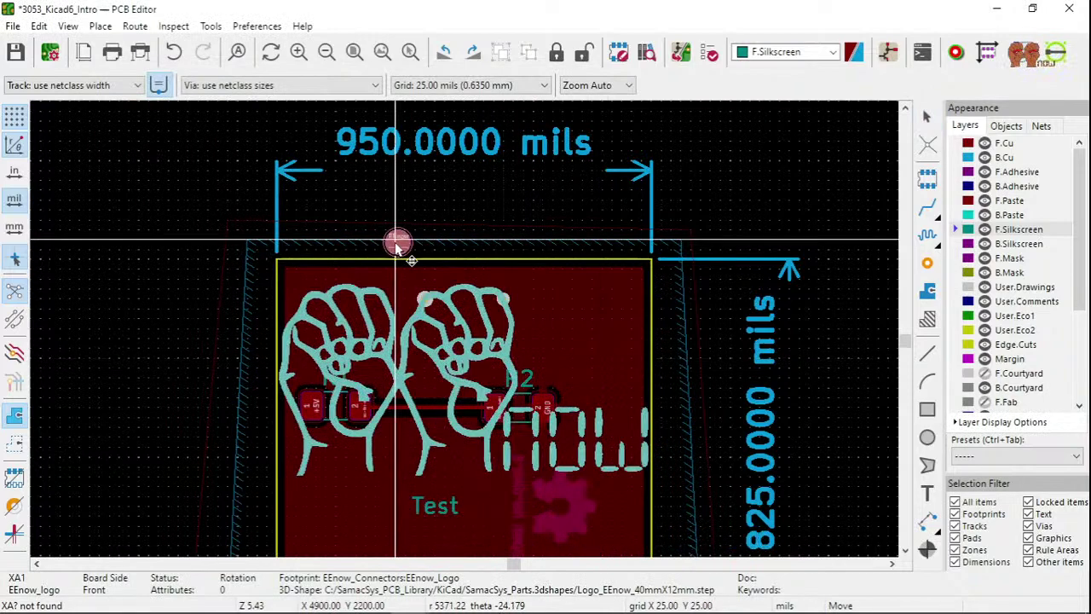
pyautogui.click(396, 245)
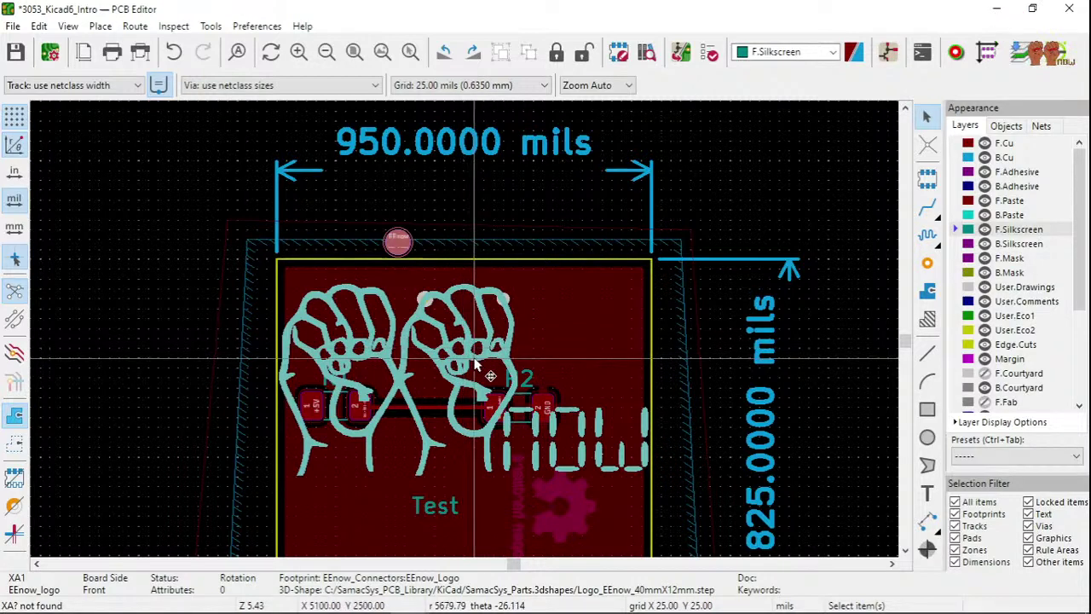
# - Flip the EEnow logo footprint to the back side and reposition it within the board, overlapping the R1 and R2 area
pyautogui.press('m')
pyautogui.press('f')
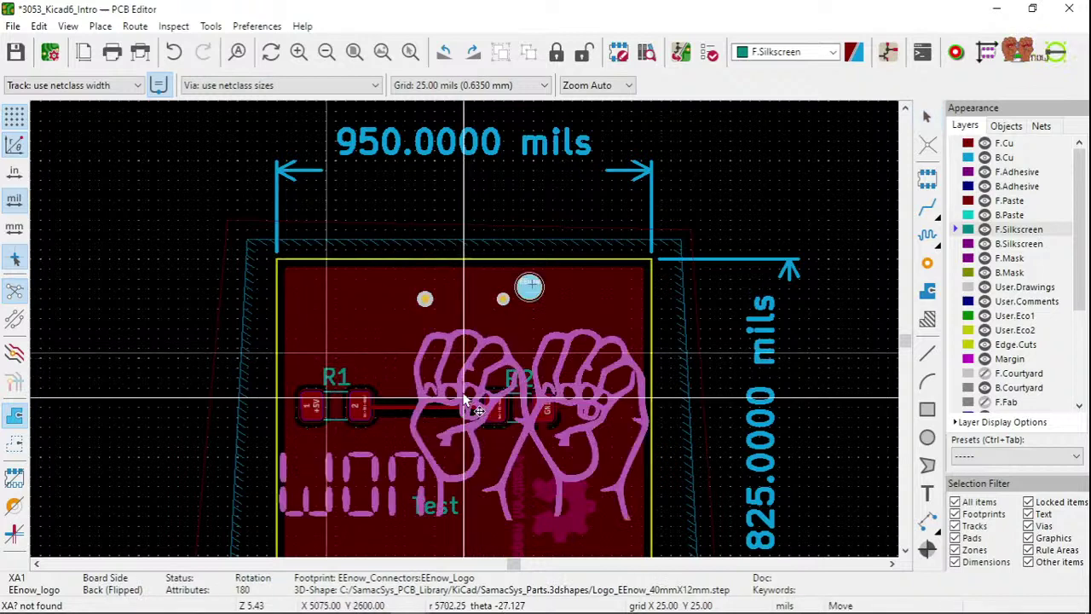
pyautogui.click(465, 397)
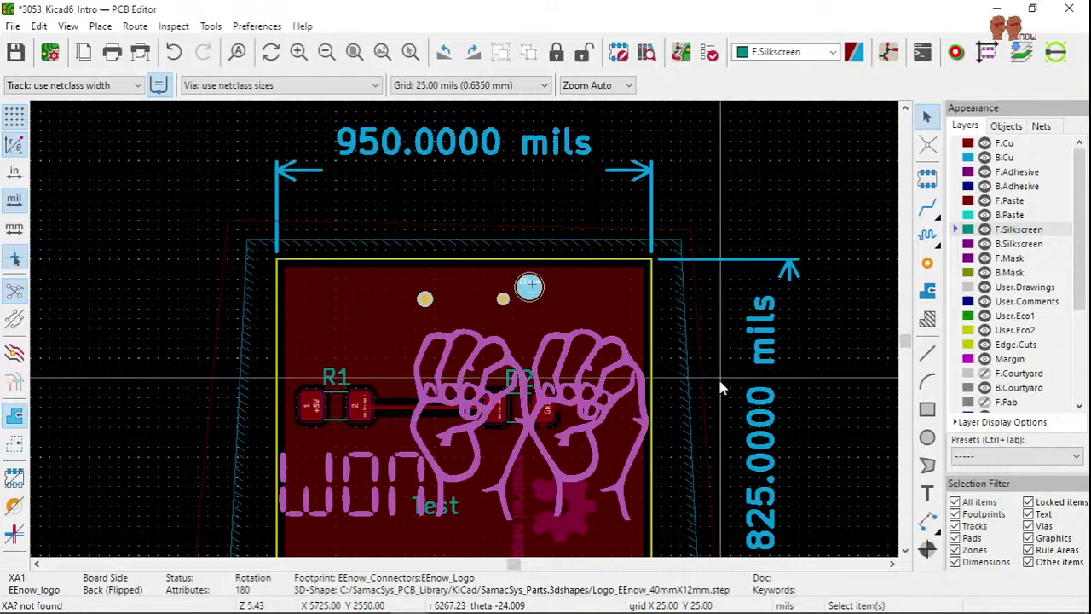
# - Deselect the logo footprint and delete the existing board outline rectangle
pyautogui.scroll(1, 474, 487)
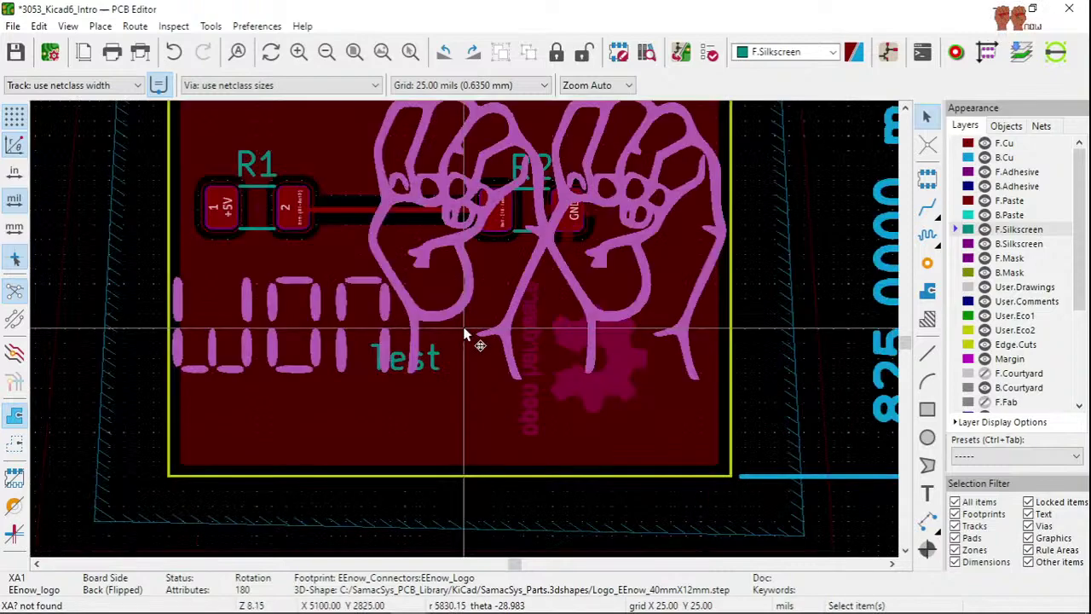
pyautogui.scroll(3, 465, 334)
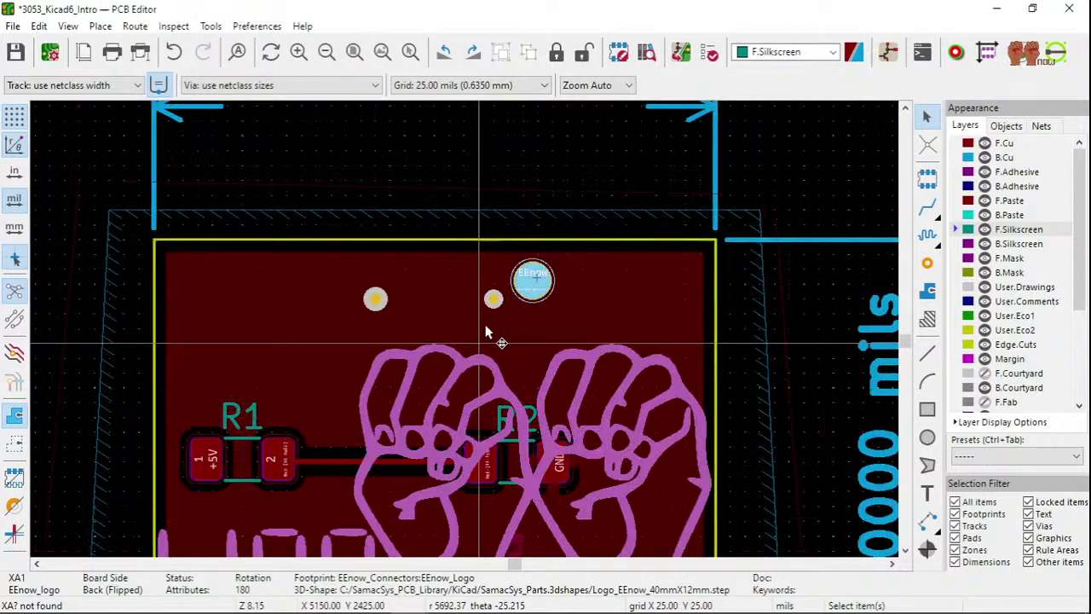
pyautogui.press('Escape')
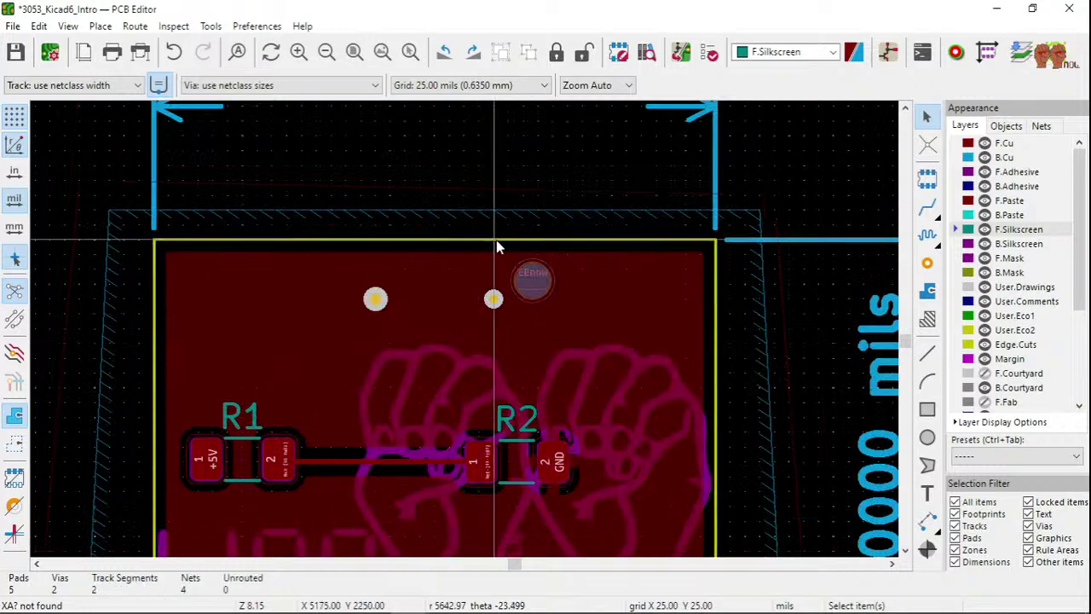
pyautogui.press('Delete')
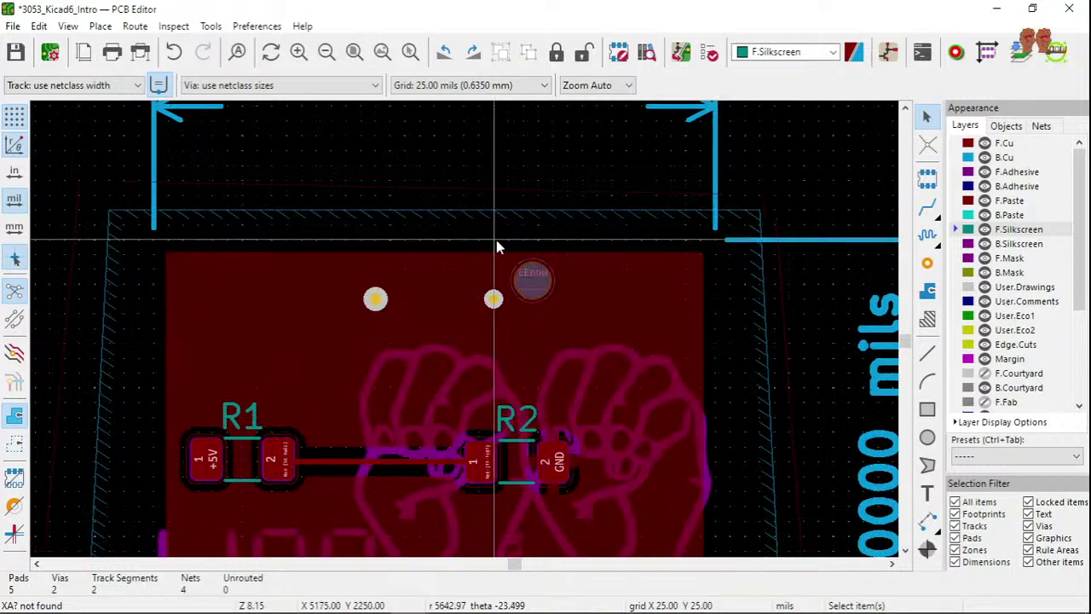
# - Draw a rectangular board outline on the Edge.Cuts layer around the copper area, about 1025 by 875 mils
pyautogui.click(965, 345)
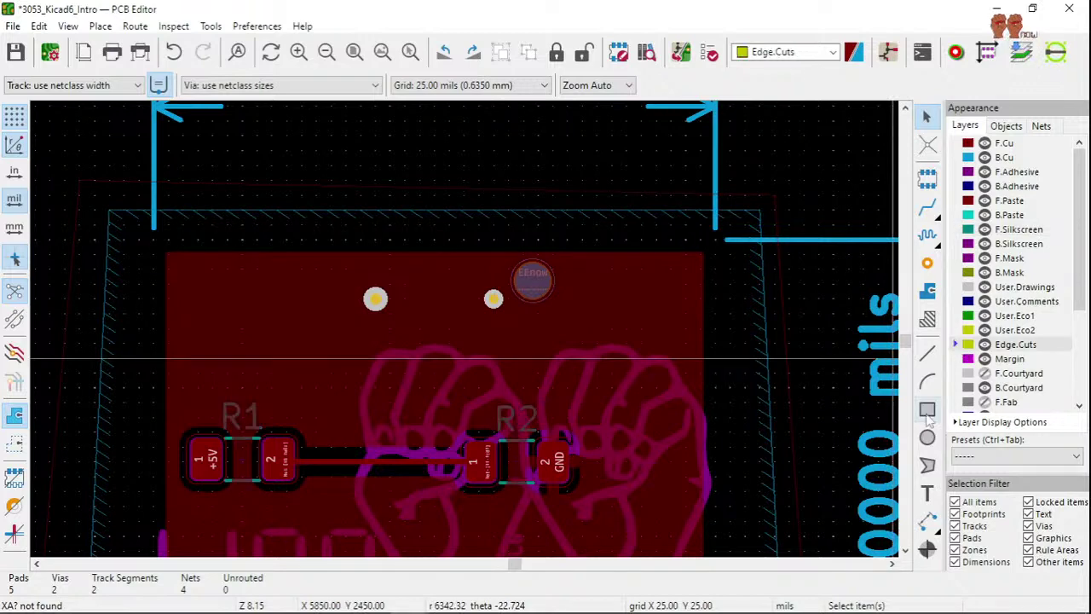
pyautogui.click(927, 410)
pyautogui.scroll(-3, 419, 328)
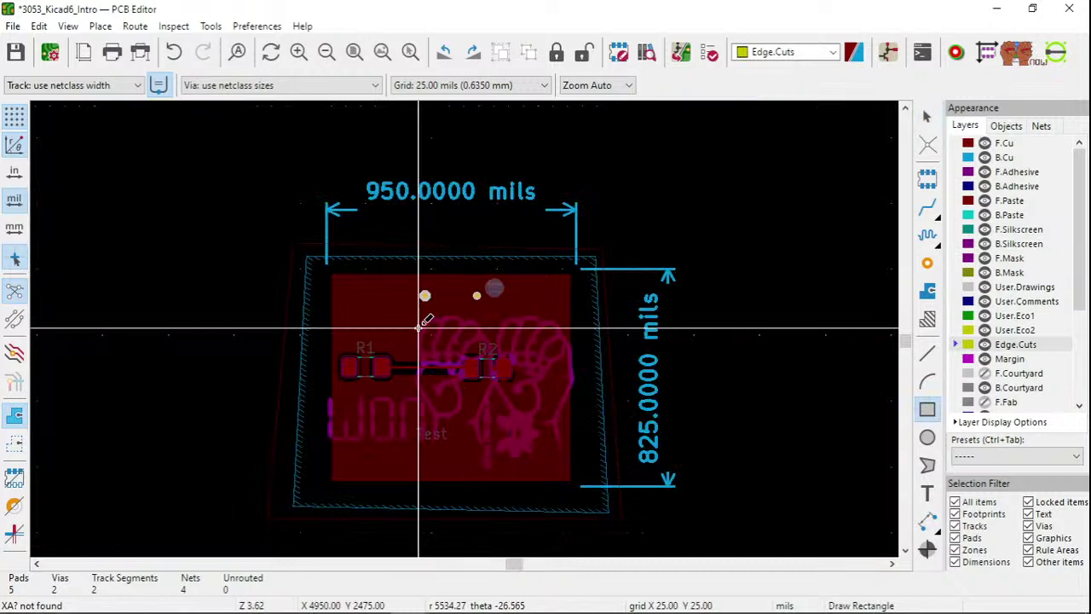
pyautogui.click(320, 267)
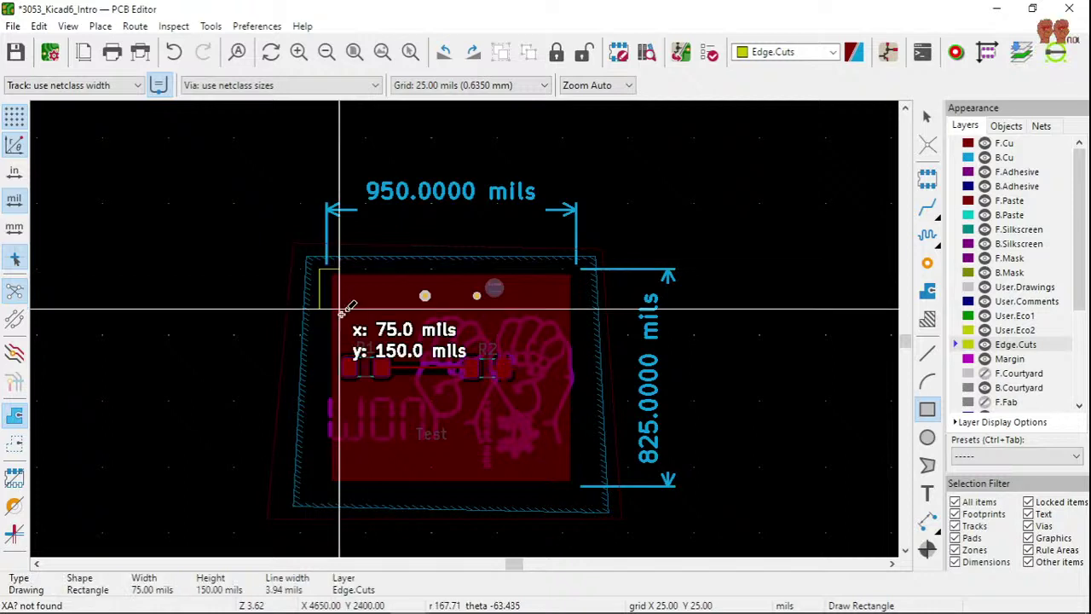
pyautogui.click(589, 499)
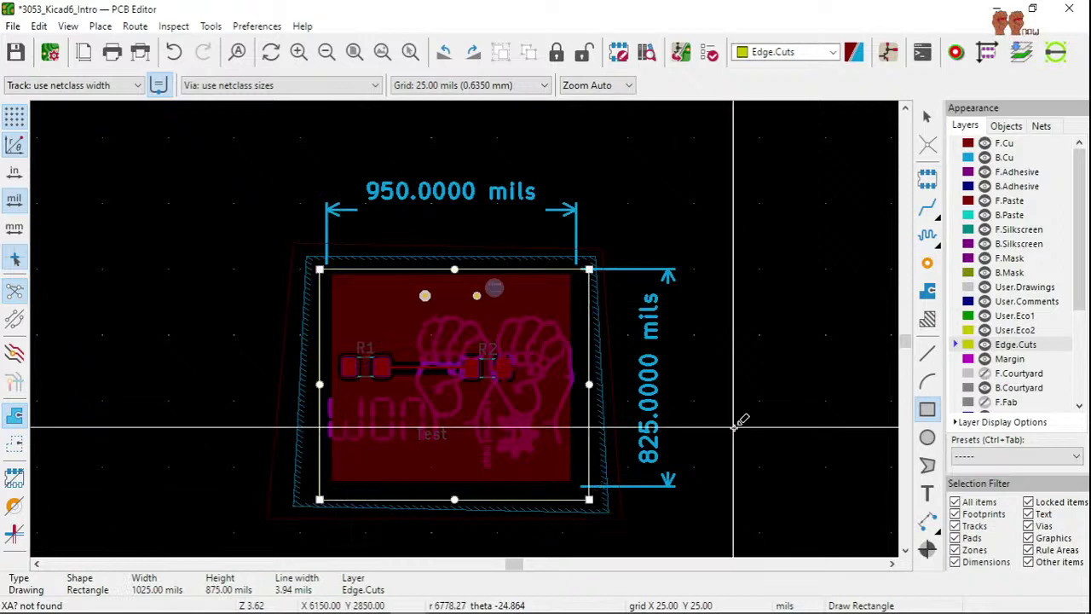
pyautogui.press('Escape')
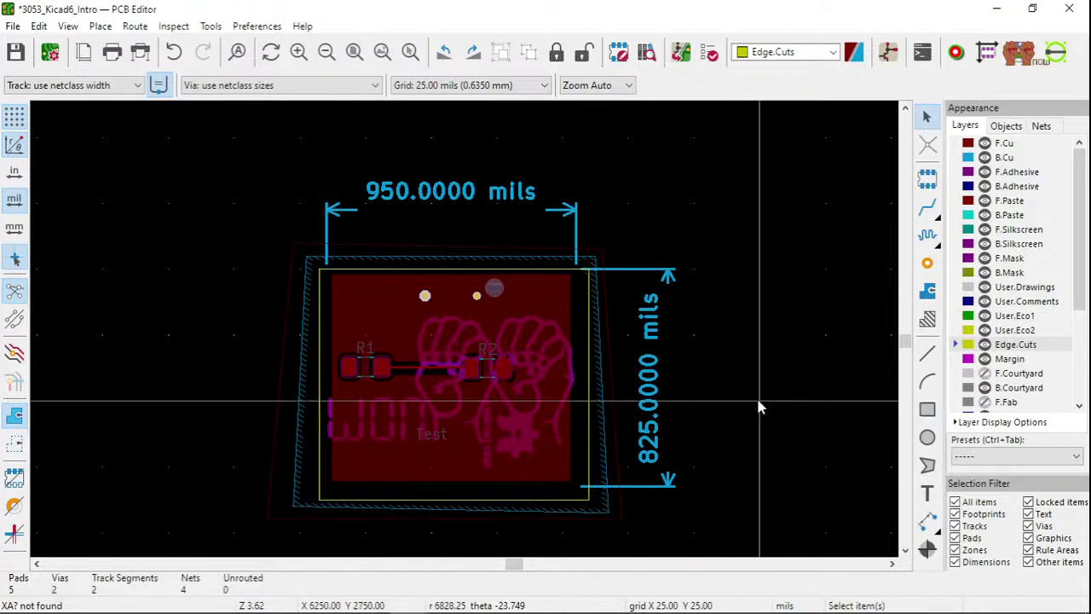
# - Refill all copper zones to match the new board outline and save the board
pyautogui.press('b')
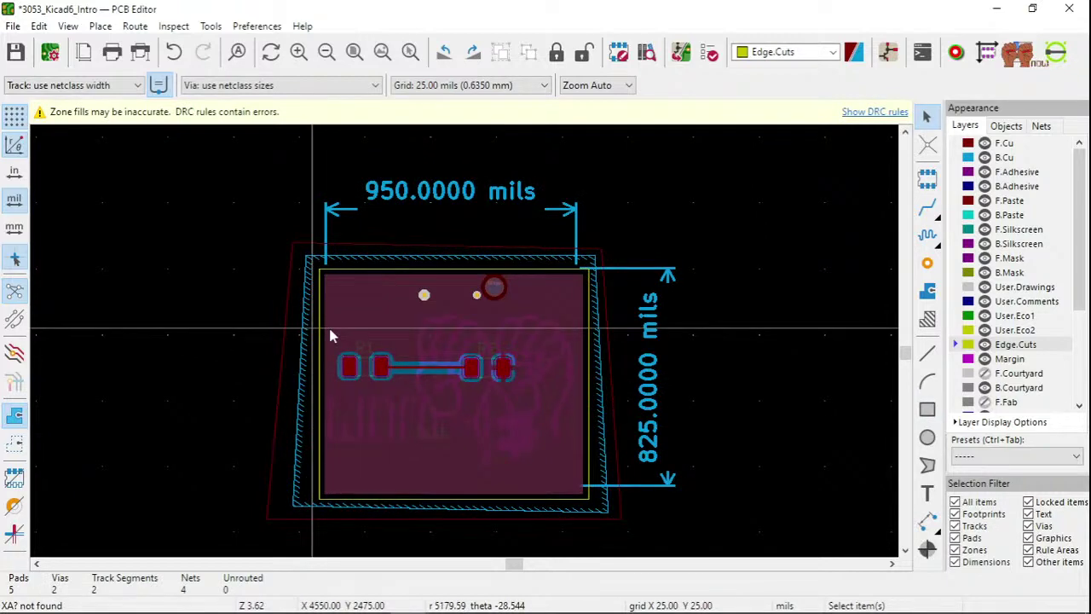
pyautogui.scroll(2, 463, 341)
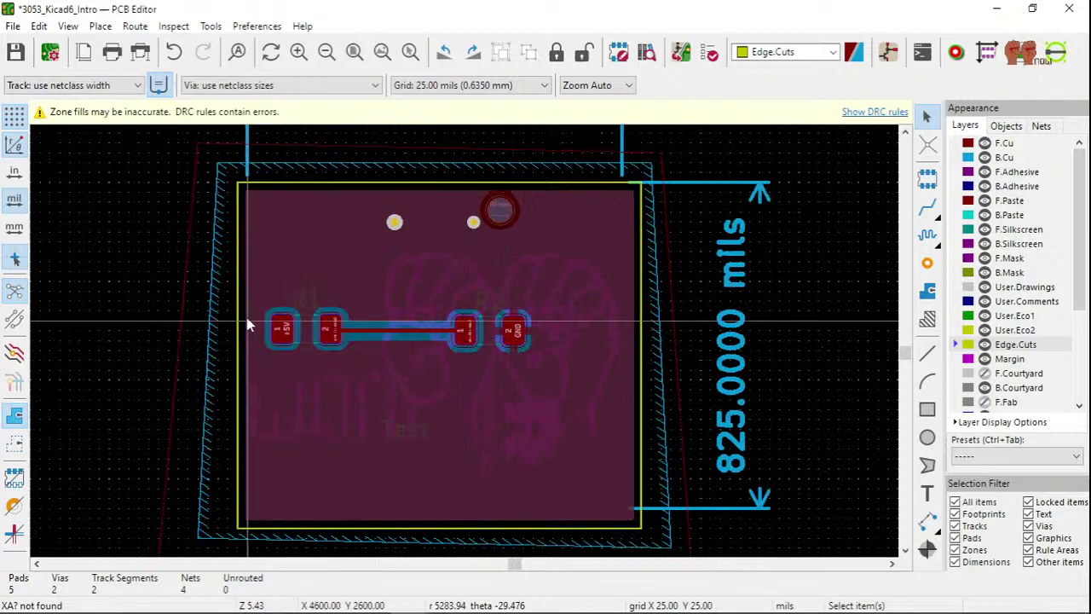
pyautogui.hotkey('ctrl', 's')
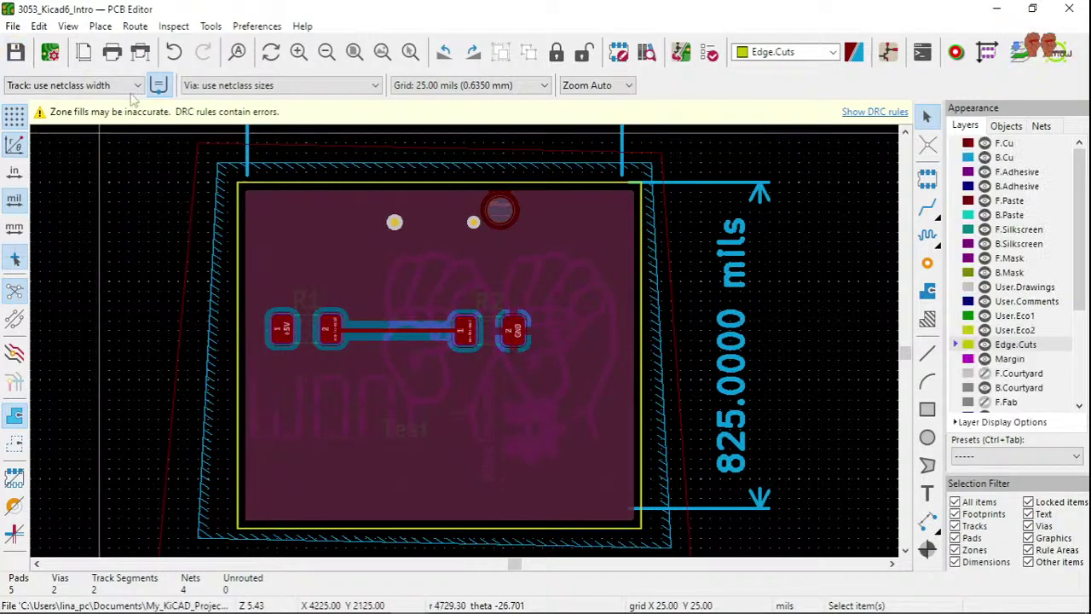
# - Examine the board in the 3D Viewer, rotating it to inspect the back-side logos and the 3D EEnow model, and close the viewer
pyautogui.click(71, 28)
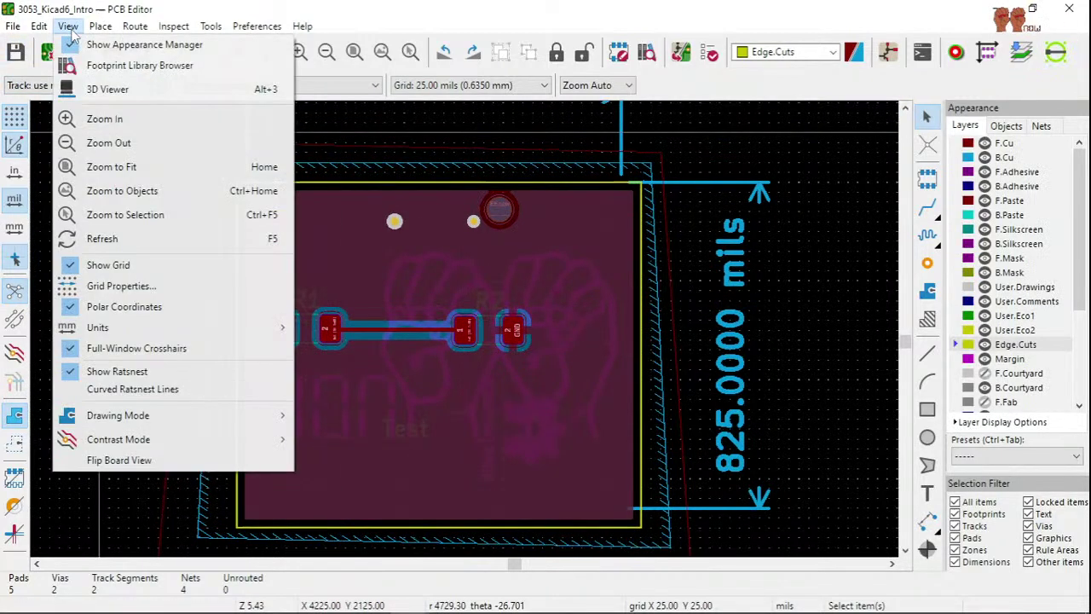
pyautogui.click(120, 88)
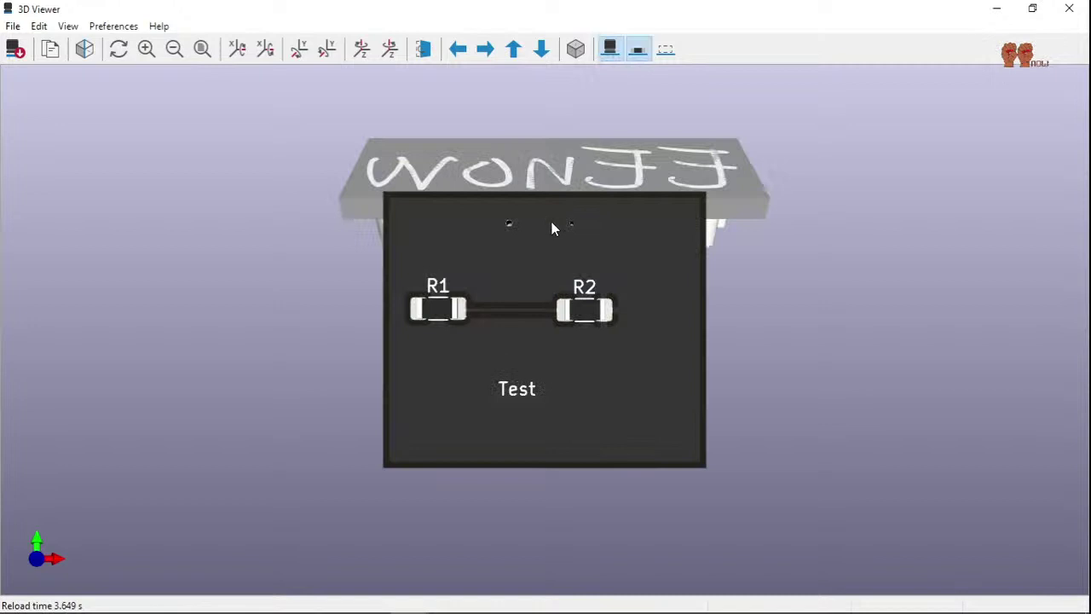
pyautogui.moveTo(552, 229); pyautogui.dragTo(696, 236)
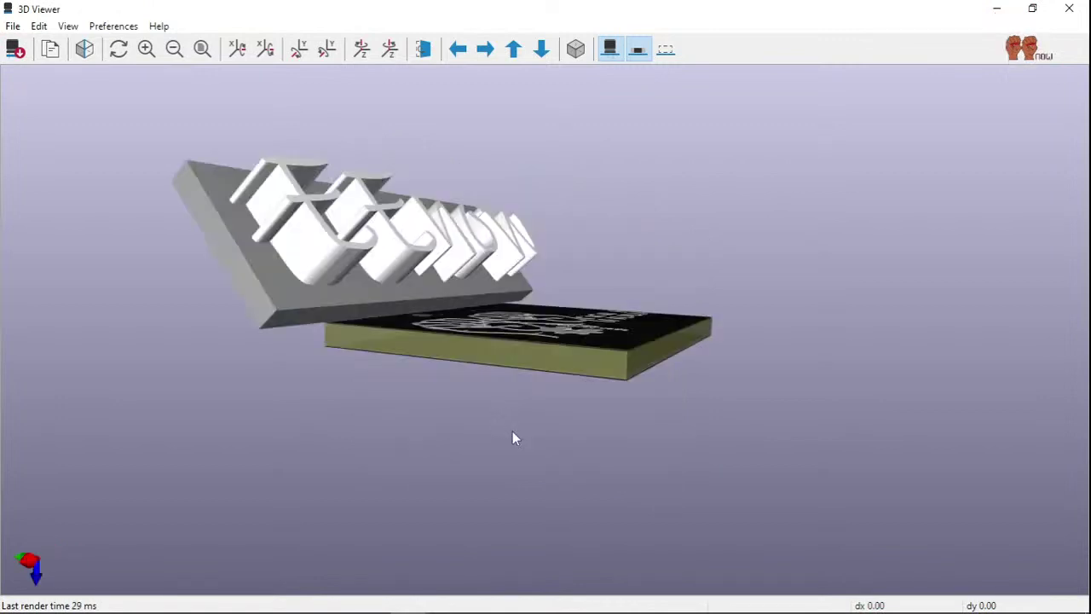
pyautogui.moveTo(512, 432); pyautogui.dragTo(307, 448)
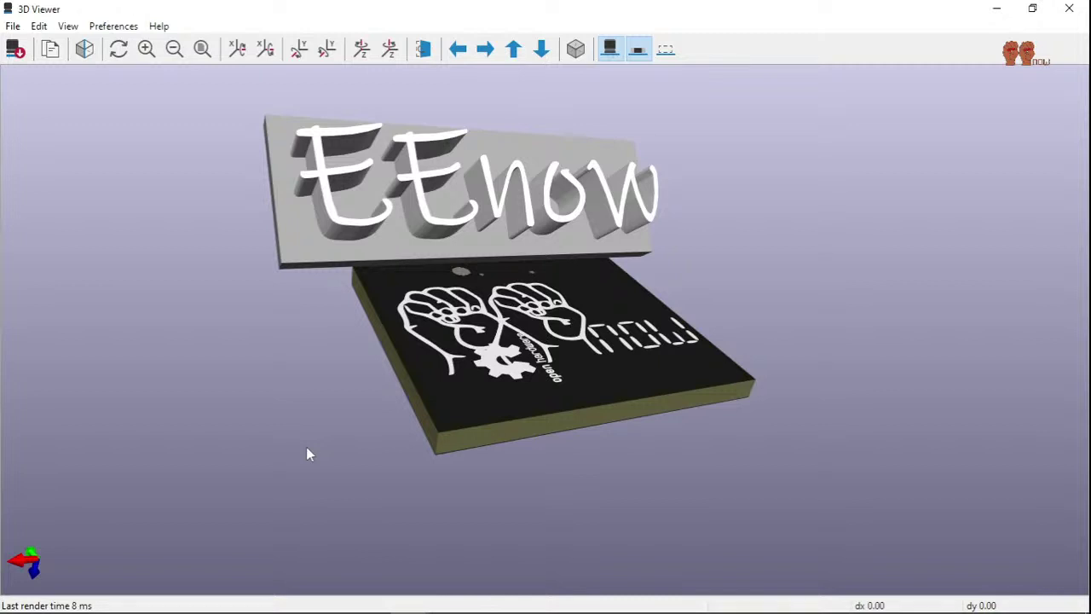
pyautogui.moveTo(309, 453); pyautogui.dragTo(511, 340)
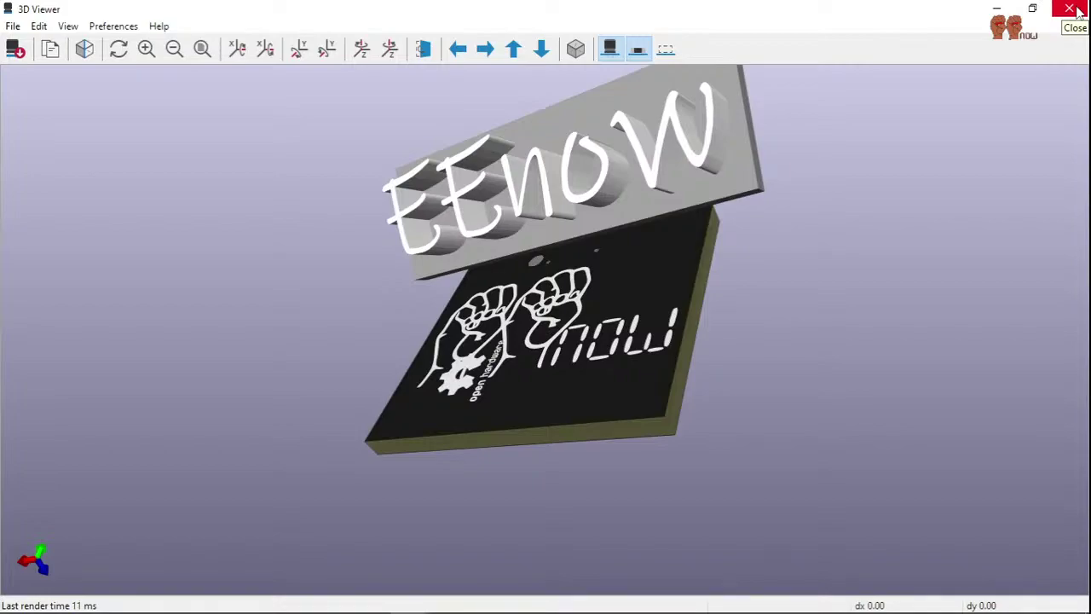
pyautogui.click(1076, 9)
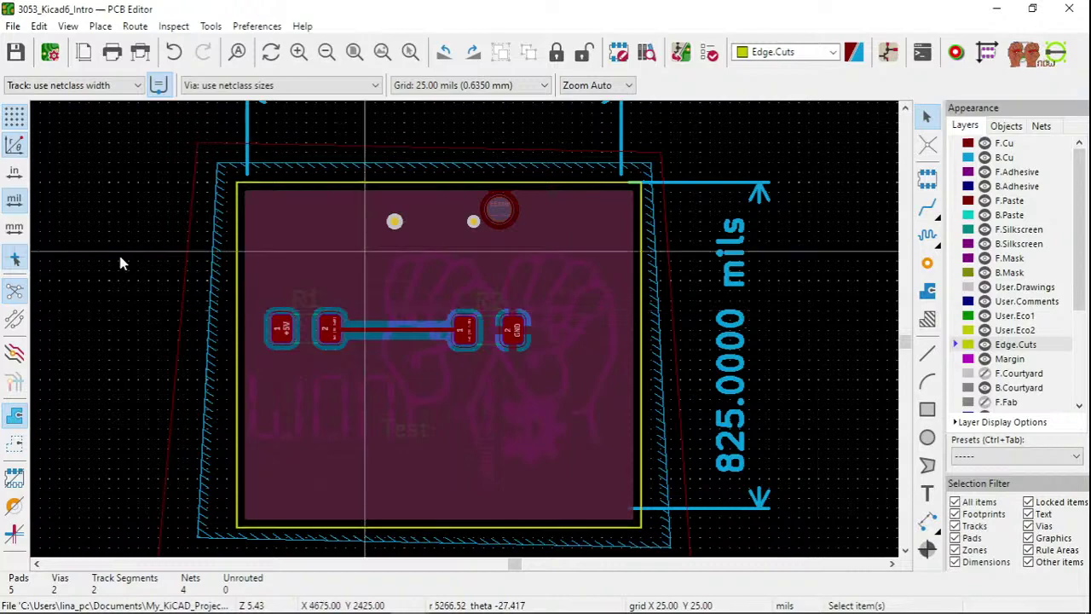
pyautogui.scroll(-2, 466, 335)
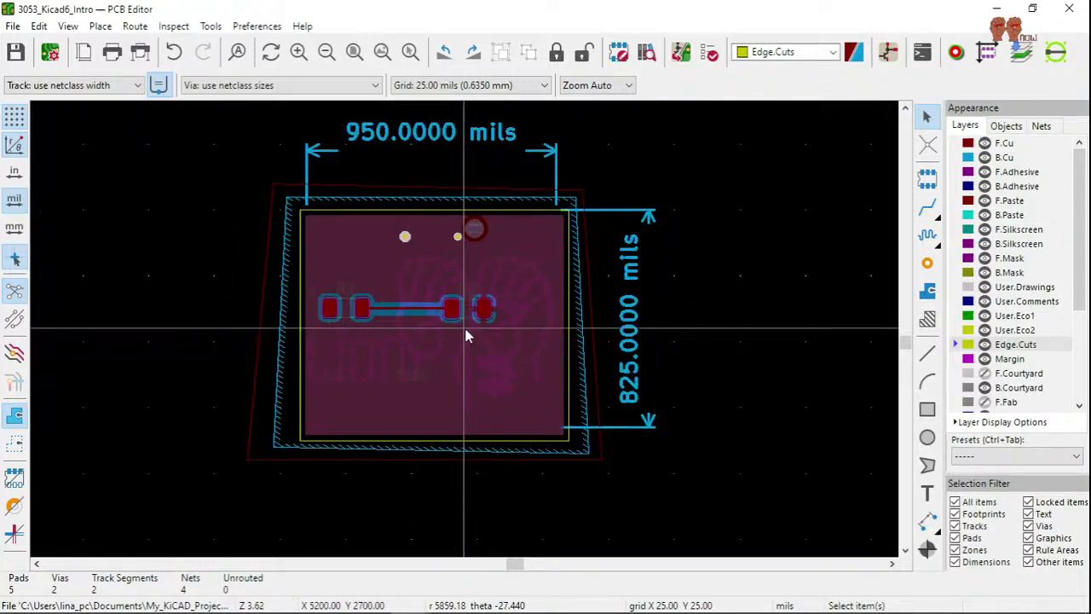
pyautogui.scroll(2, 466, 335)
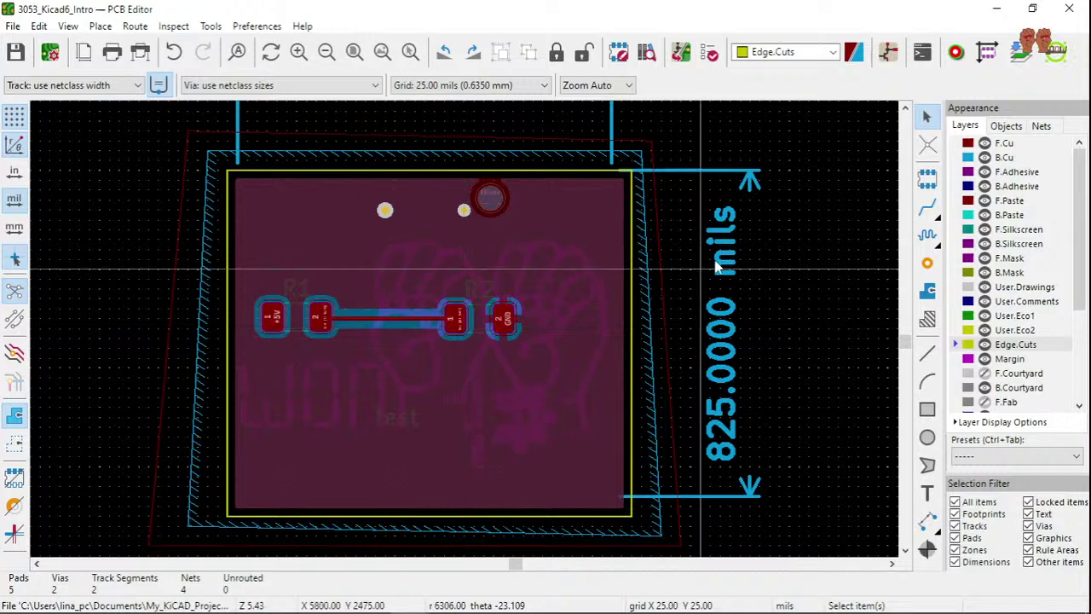
pyautogui.click(257, 26)
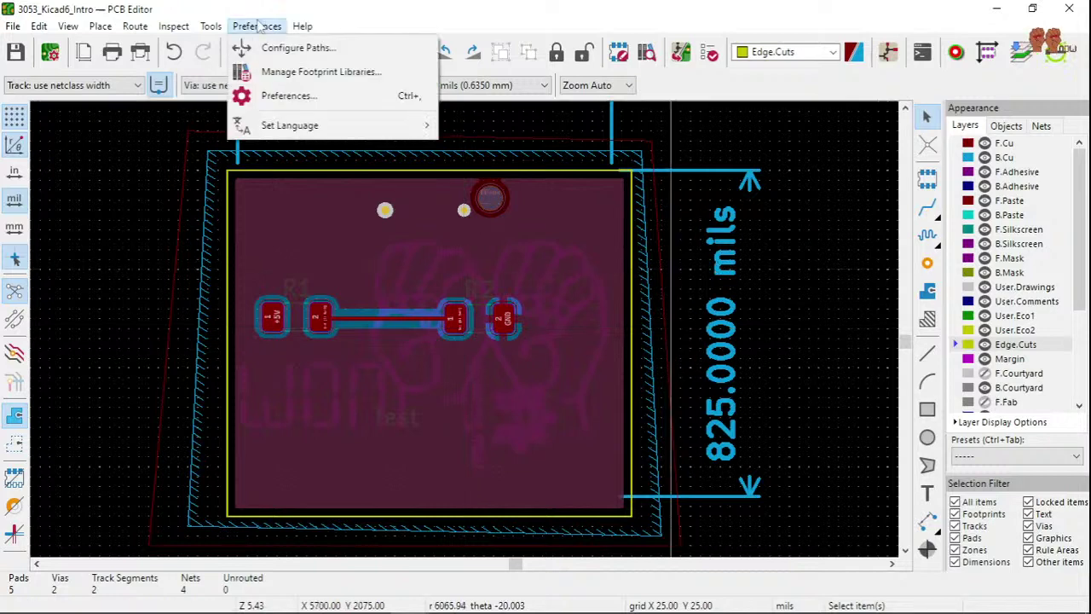
pyautogui.moveTo(306, 34)
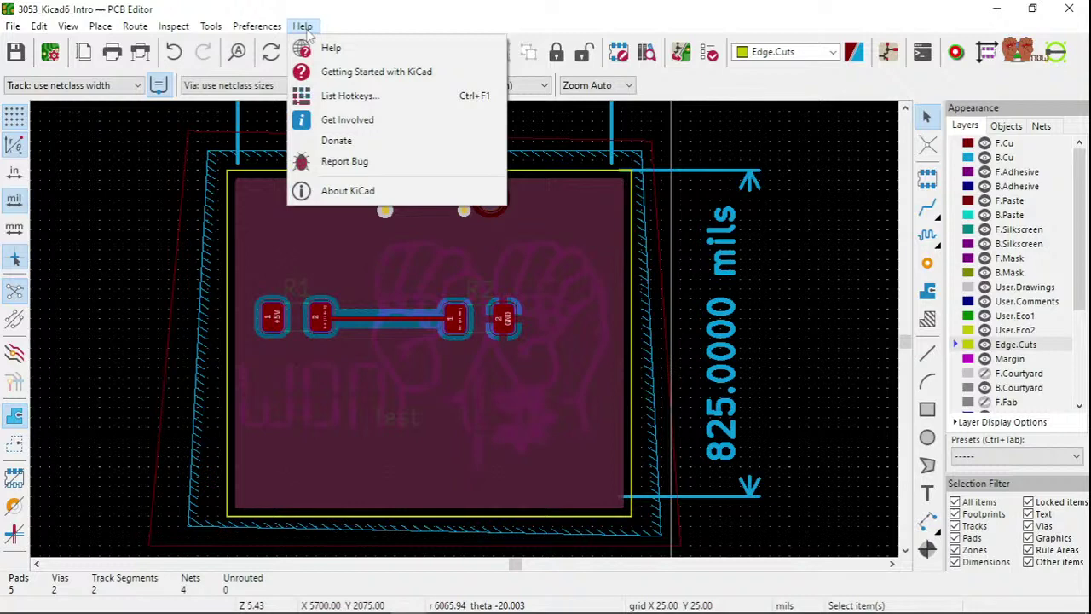
pyautogui.moveTo(202, 29)
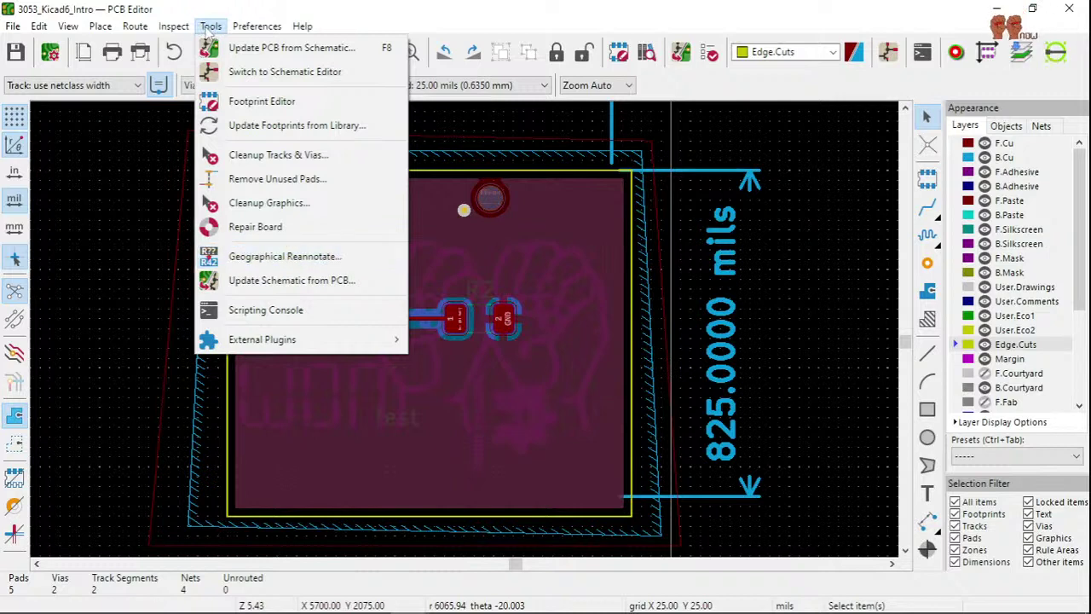
pyautogui.moveTo(160, 29)
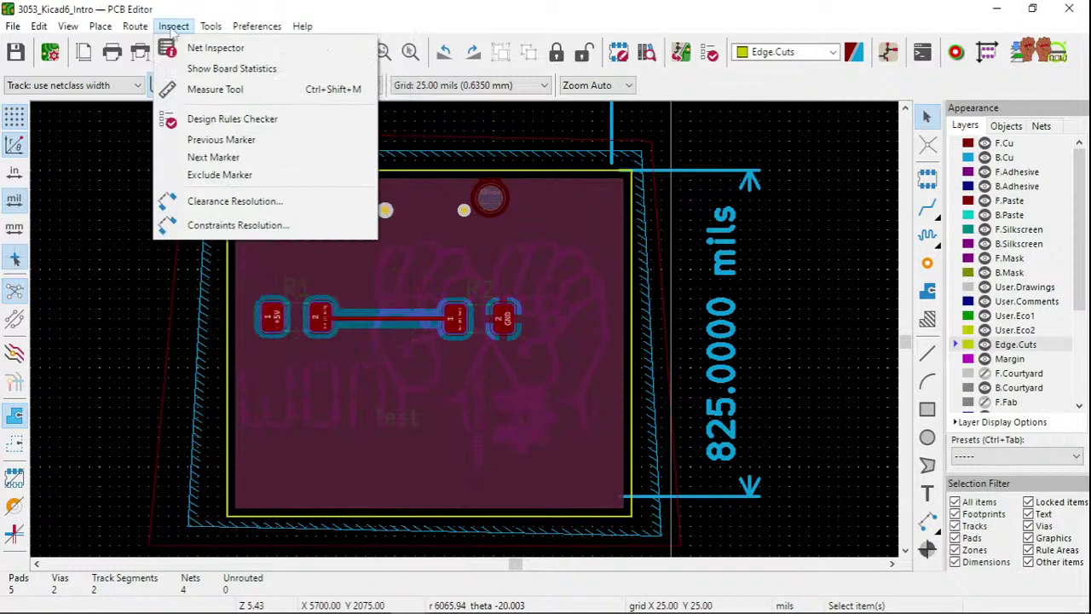
pyautogui.moveTo(77, 31)
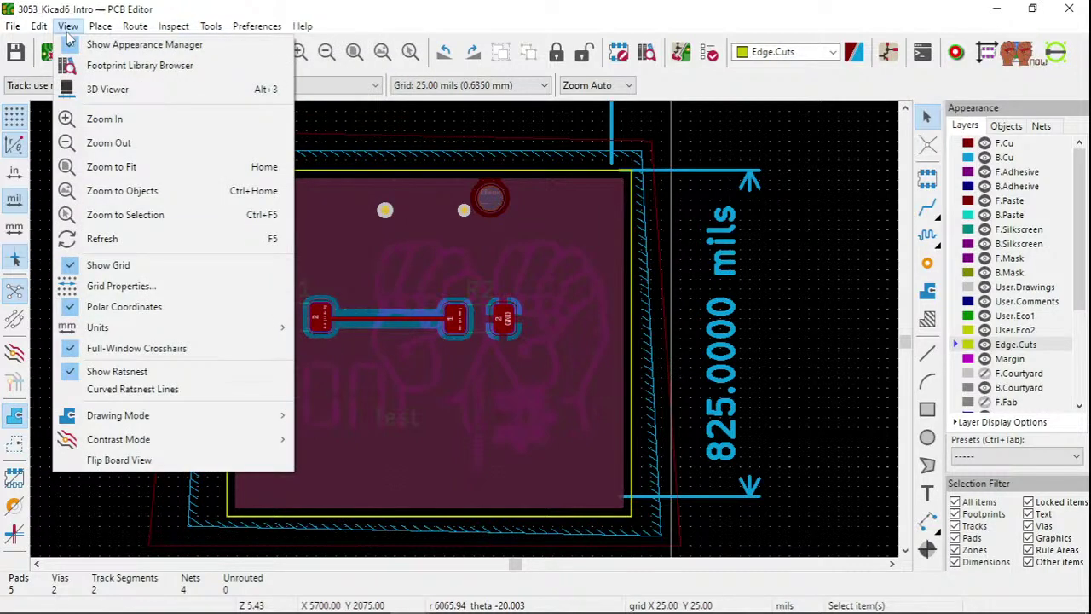
# - Activate the Interactive Delete Tool
pyautogui.moveTo(40, 34)
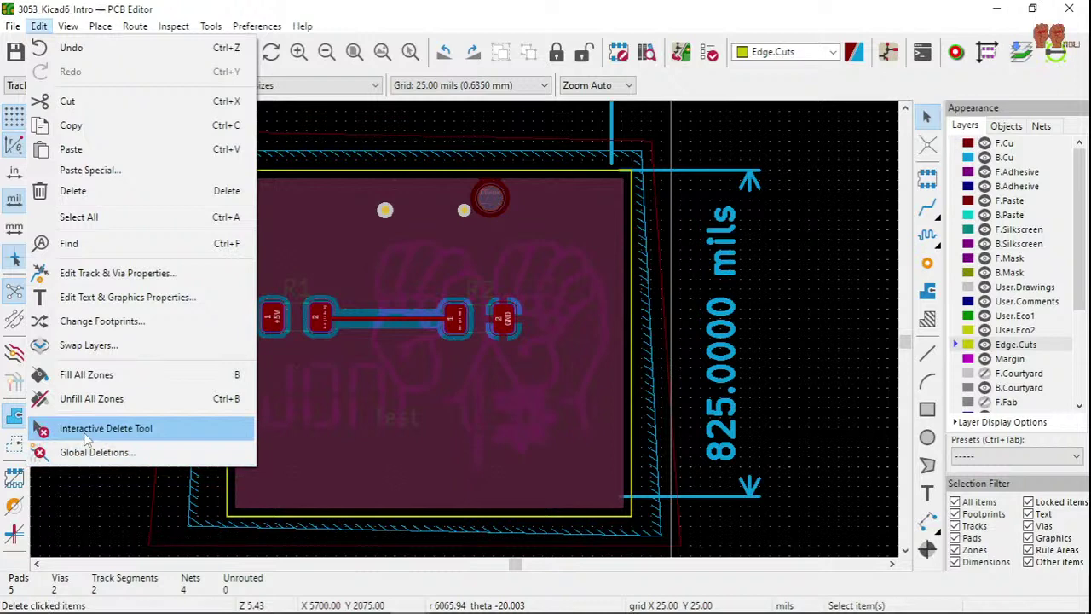
pyautogui.click(88, 439)
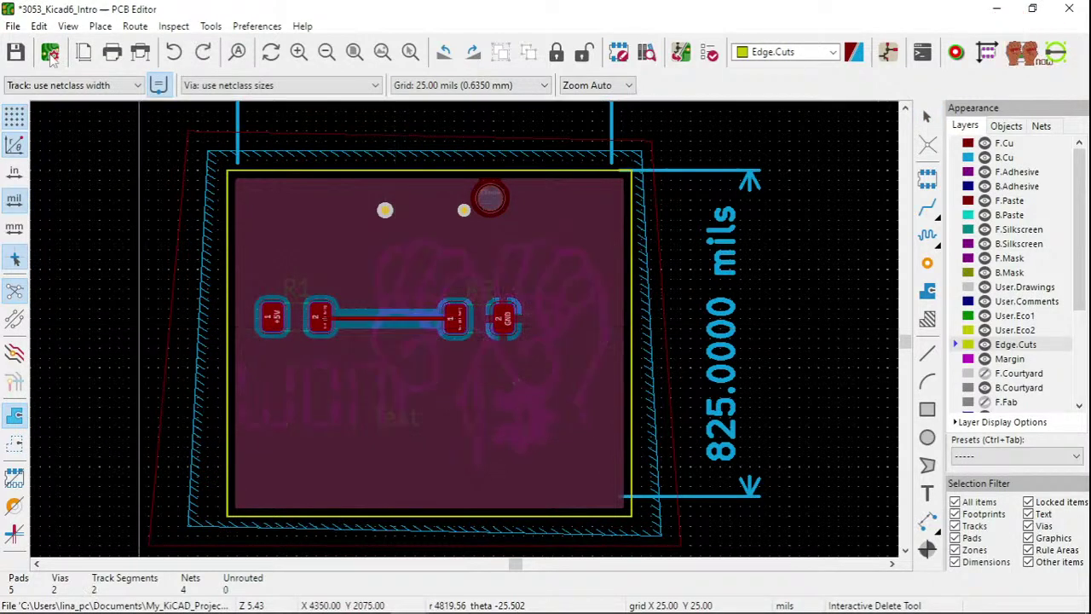
# - Examine the track width, via size, layer and net class options for editing track and via properties, and close the dialog without applying changes
pyautogui.click(39, 25)
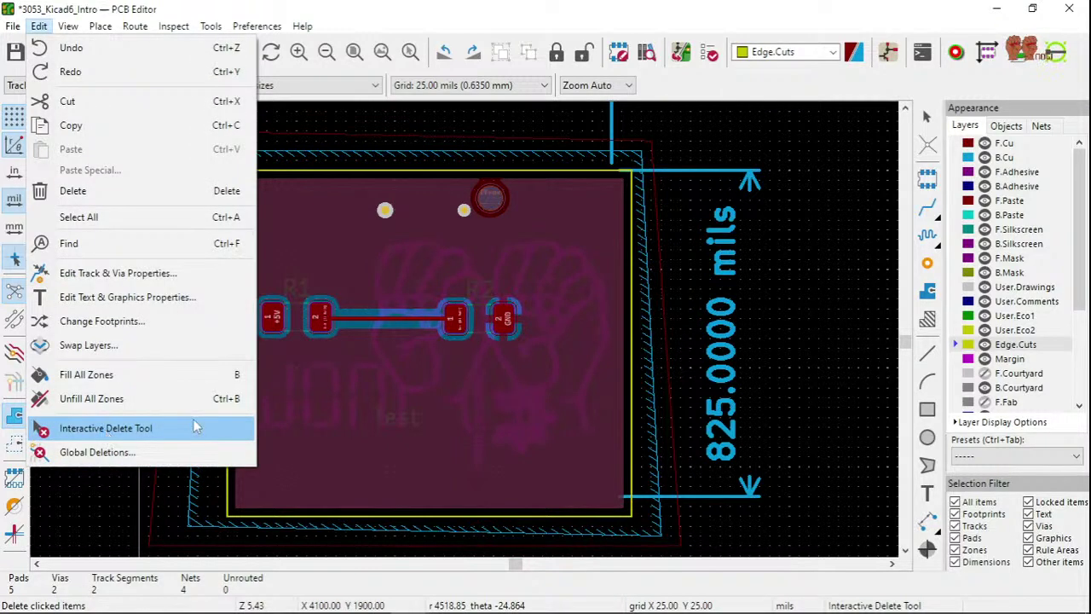
pyautogui.moveTo(12, 26)
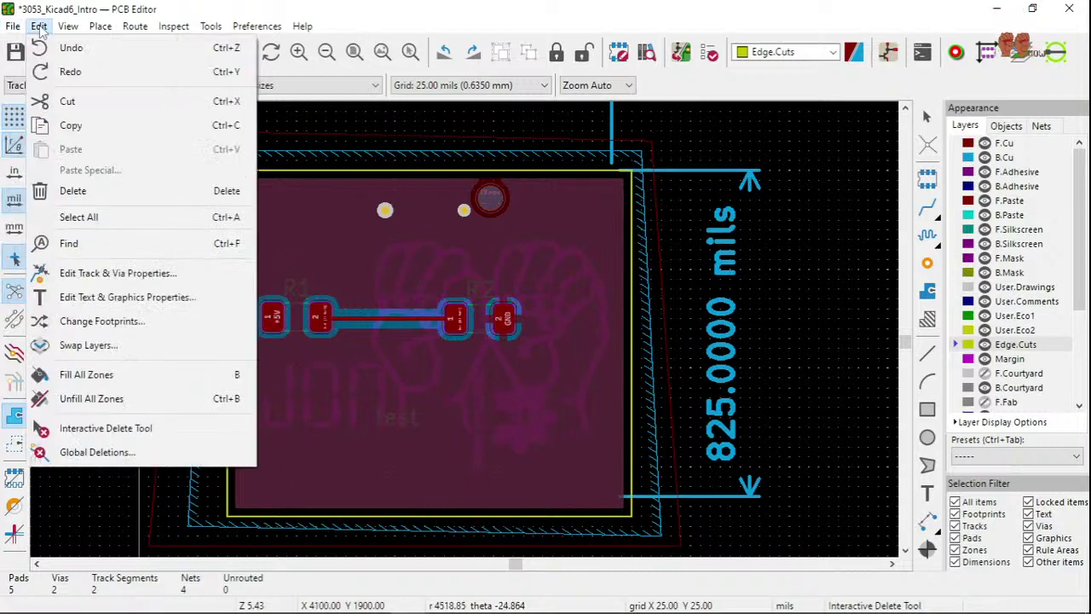
pyautogui.click(113, 275)
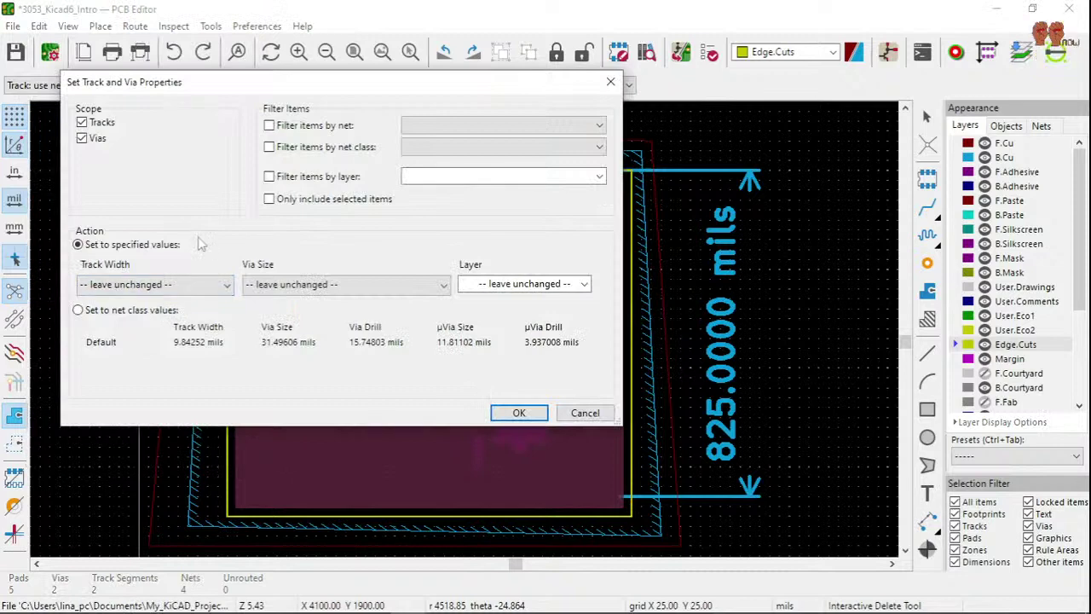
pyautogui.click(196, 285)
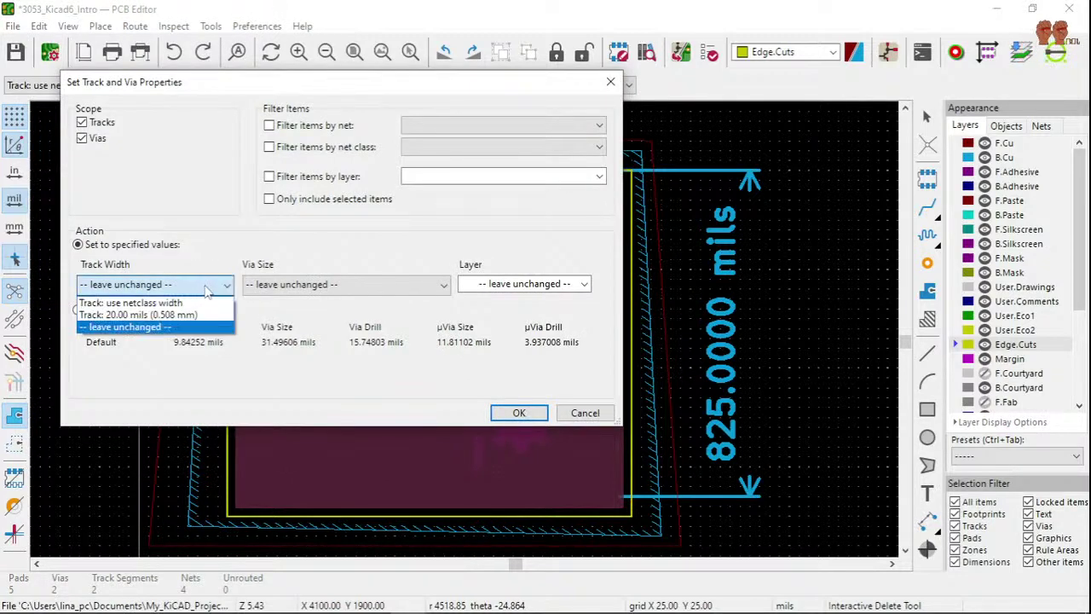
pyautogui.click(294, 288)
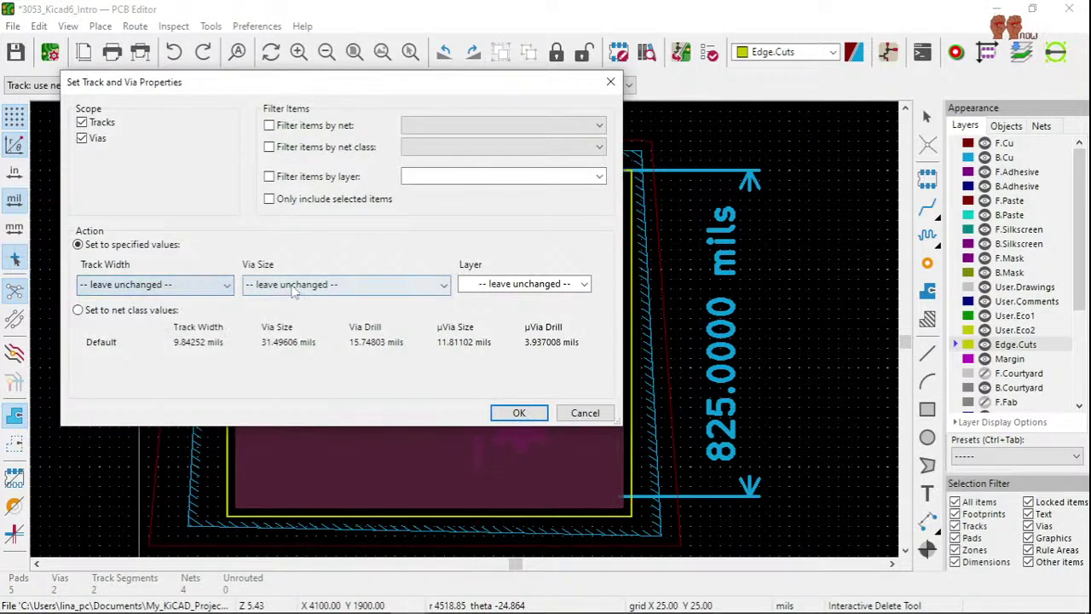
pyautogui.click(345, 290)
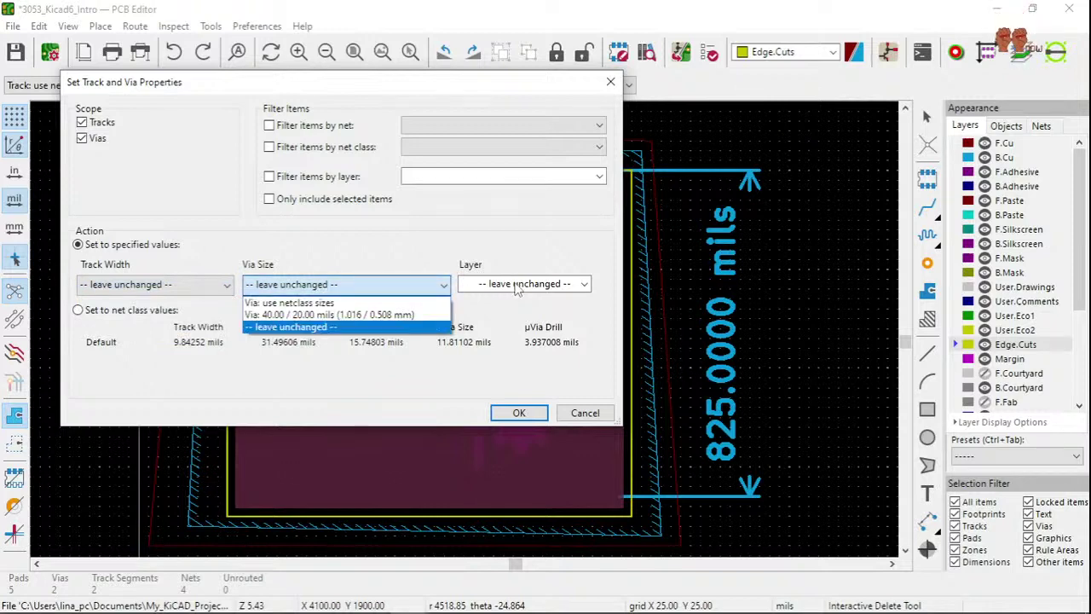
pyautogui.click(516, 288)
pyautogui.click(515, 285)
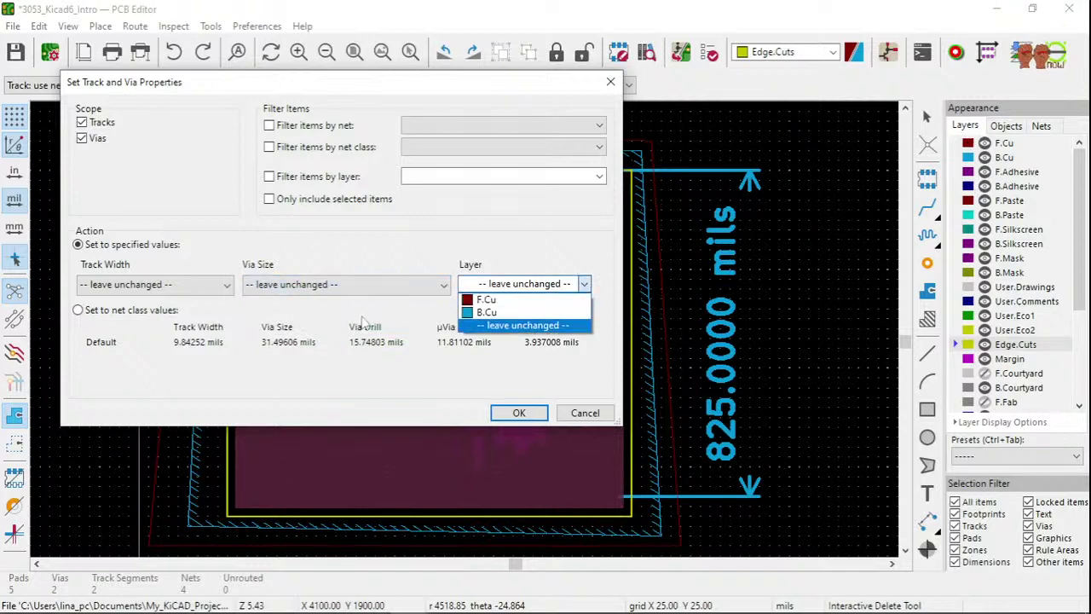
pyautogui.click(178, 366)
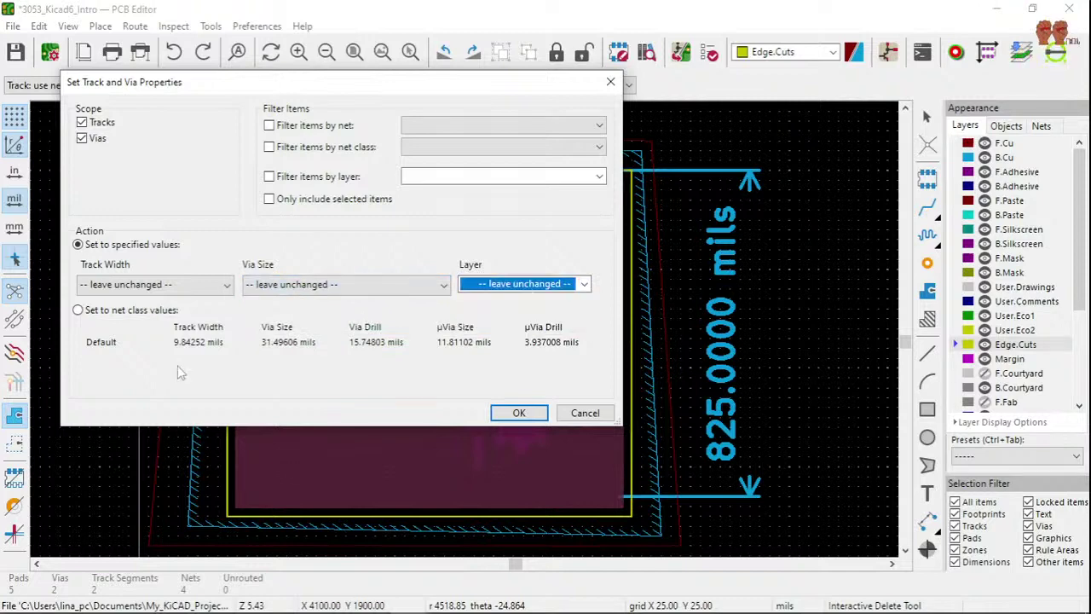
pyautogui.click(78, 310)
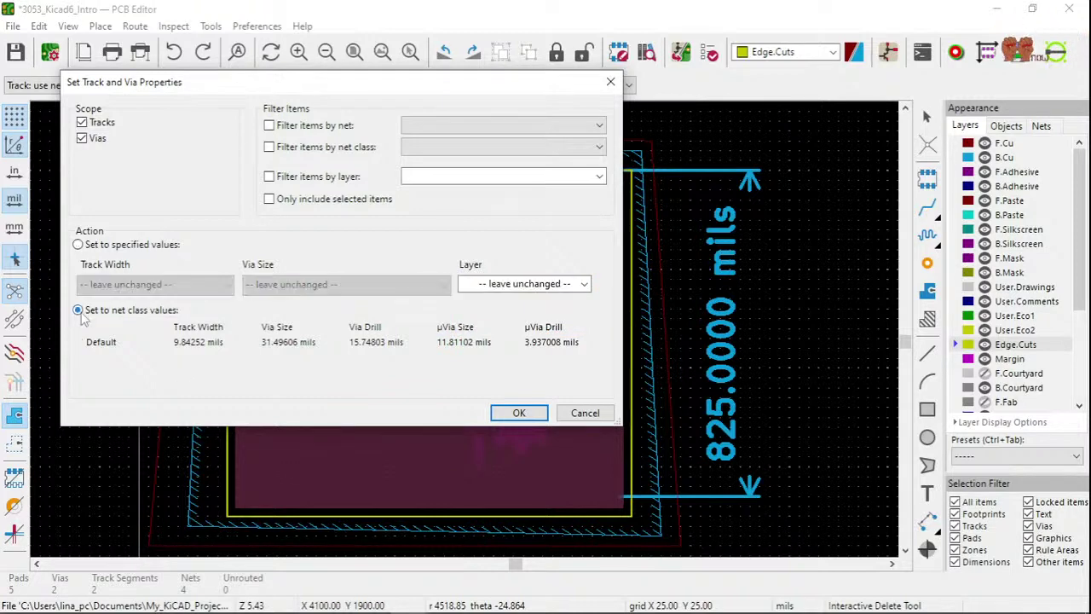
pyautogui.click(77, 244)
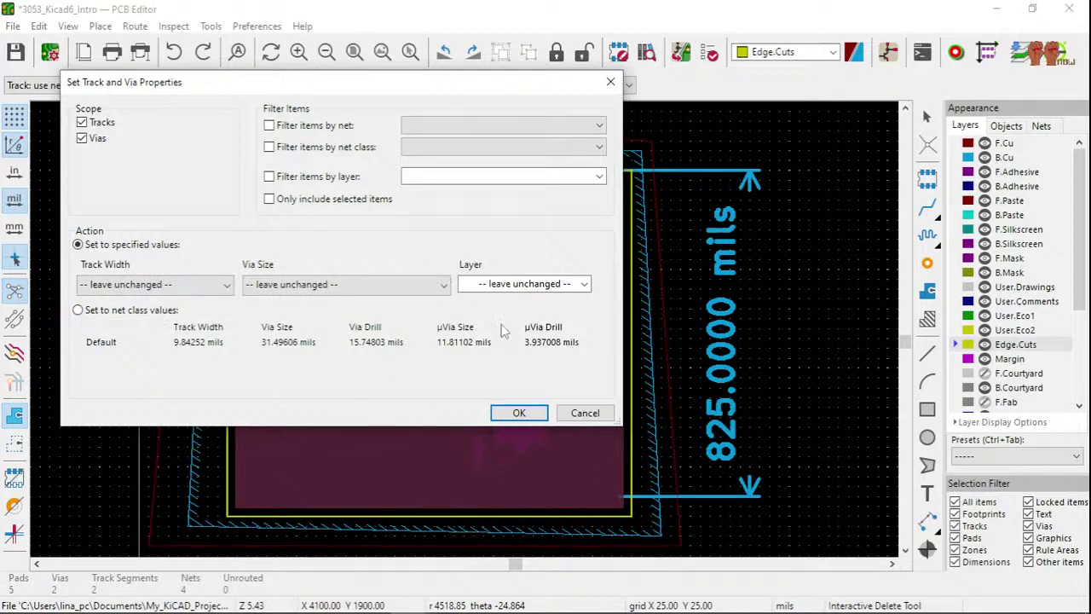
pyautogui.press('Escape')
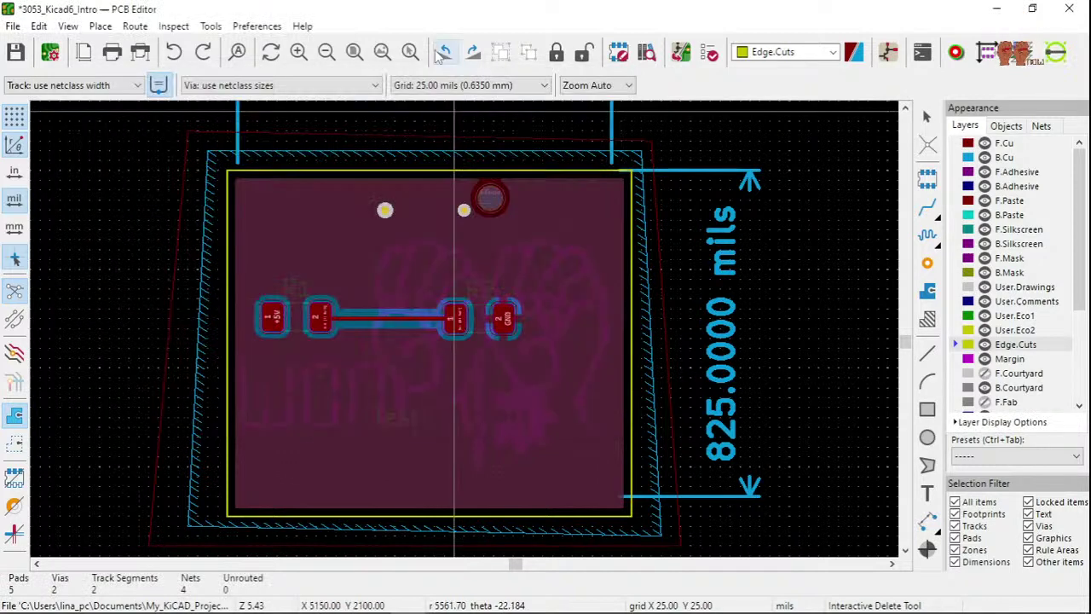
pyautogui.click(260, 26)
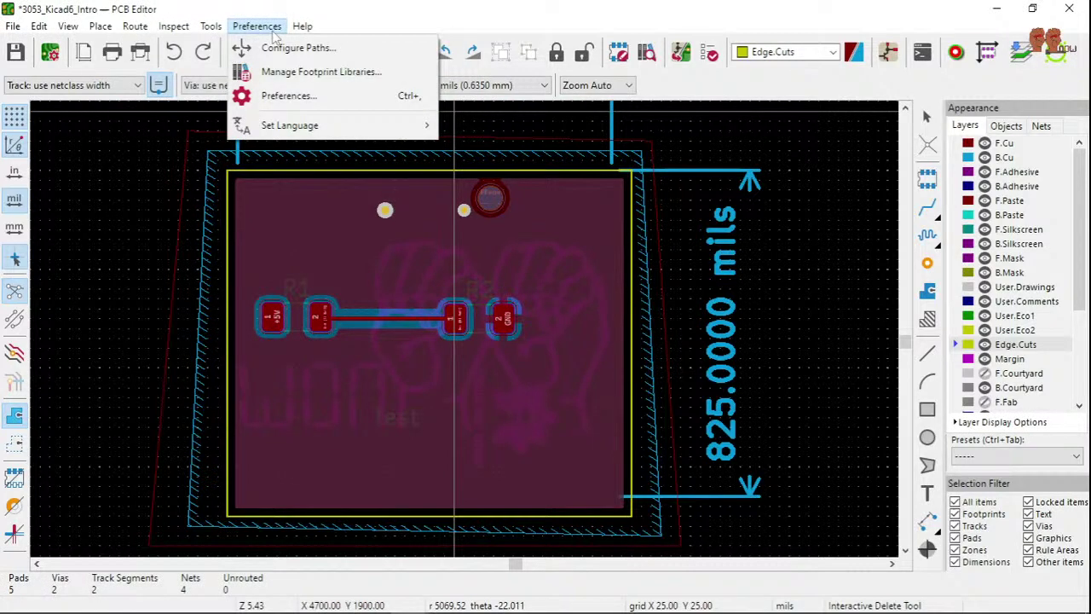
pyautogui.moveTo(302, 27)
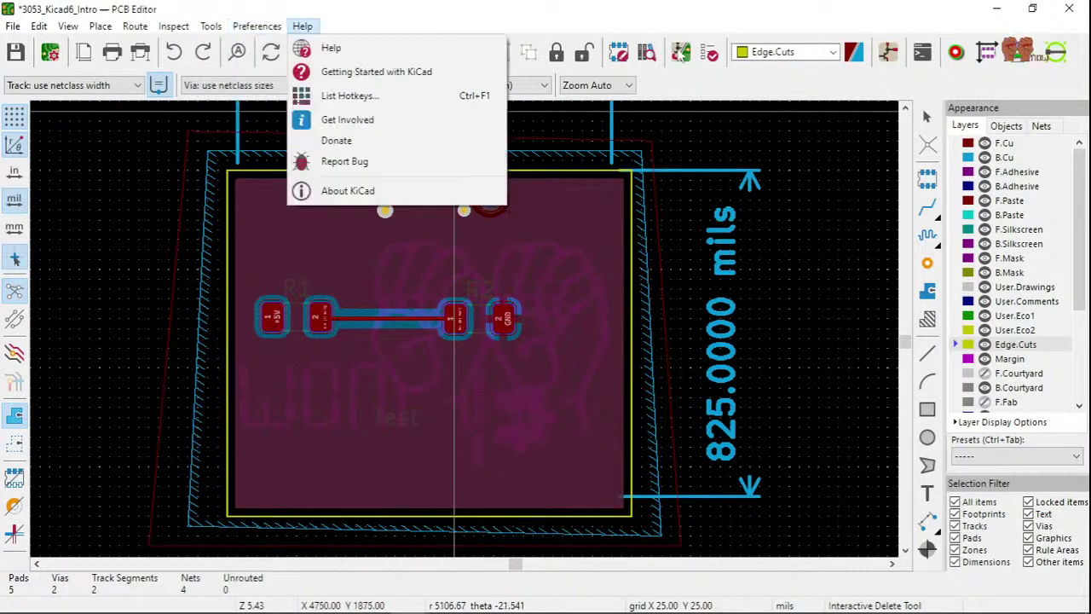
pyautogui.click(920, 121)
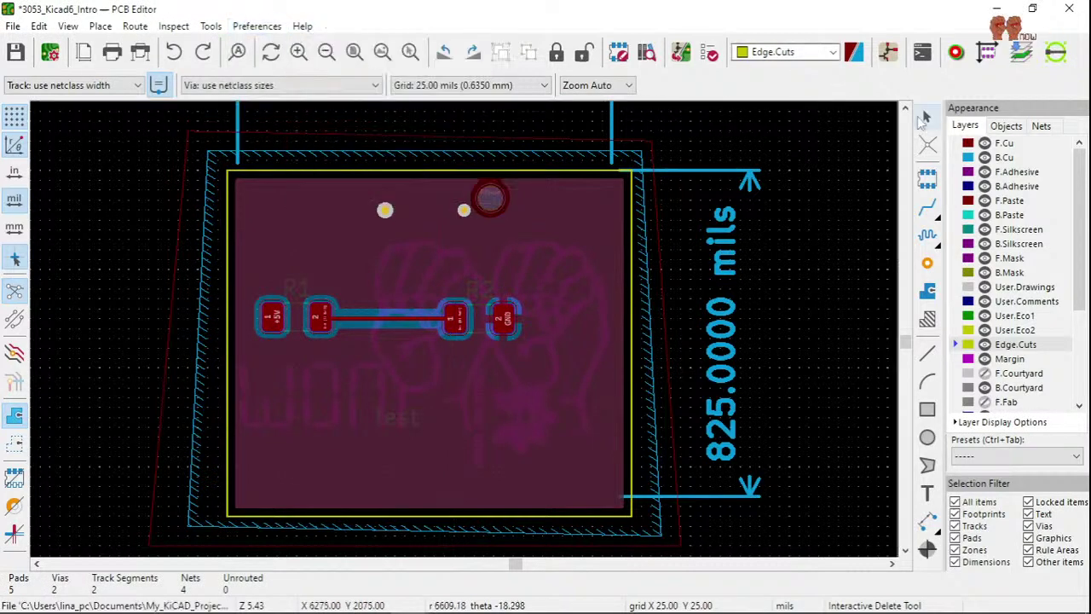
# - Make F.Cu the active layer, and look at the Python scripting console before closing it
pyautogui.press('pageup')
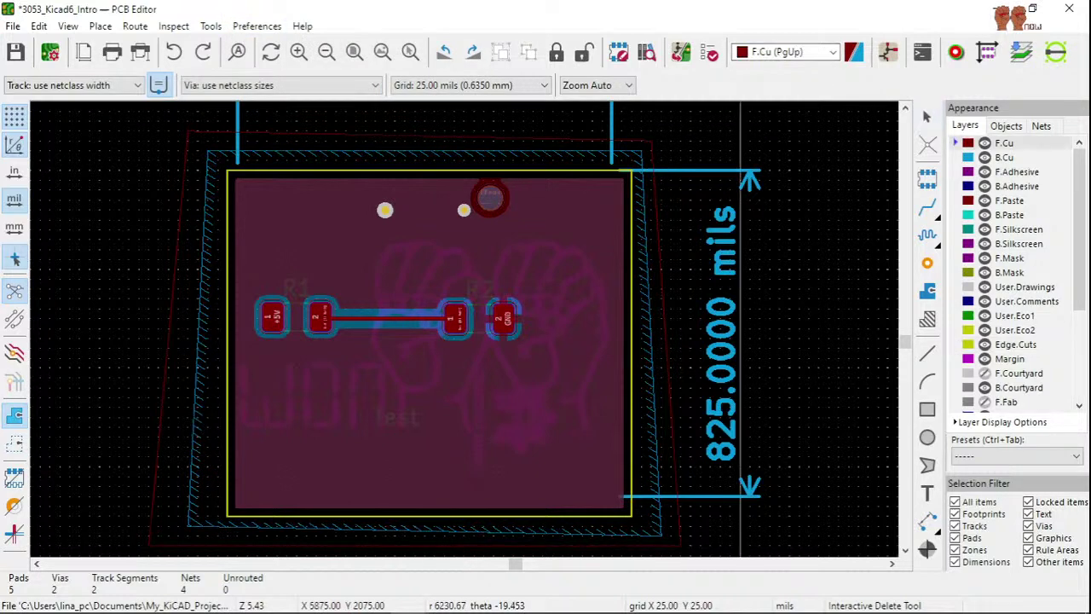
pyautogui.click(922, 52)
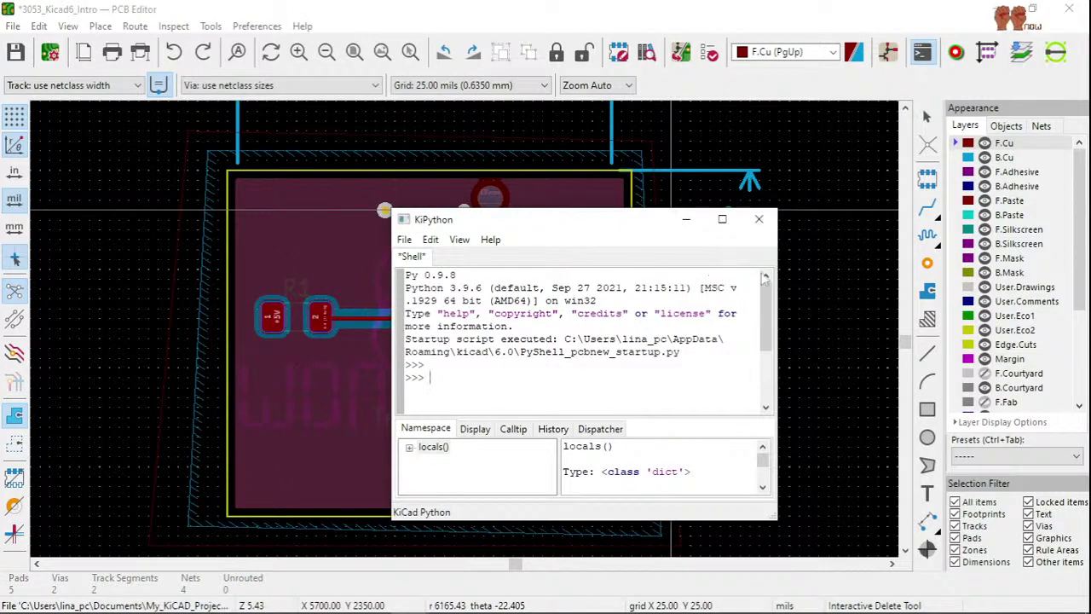
pyautogui.click(758, 219)
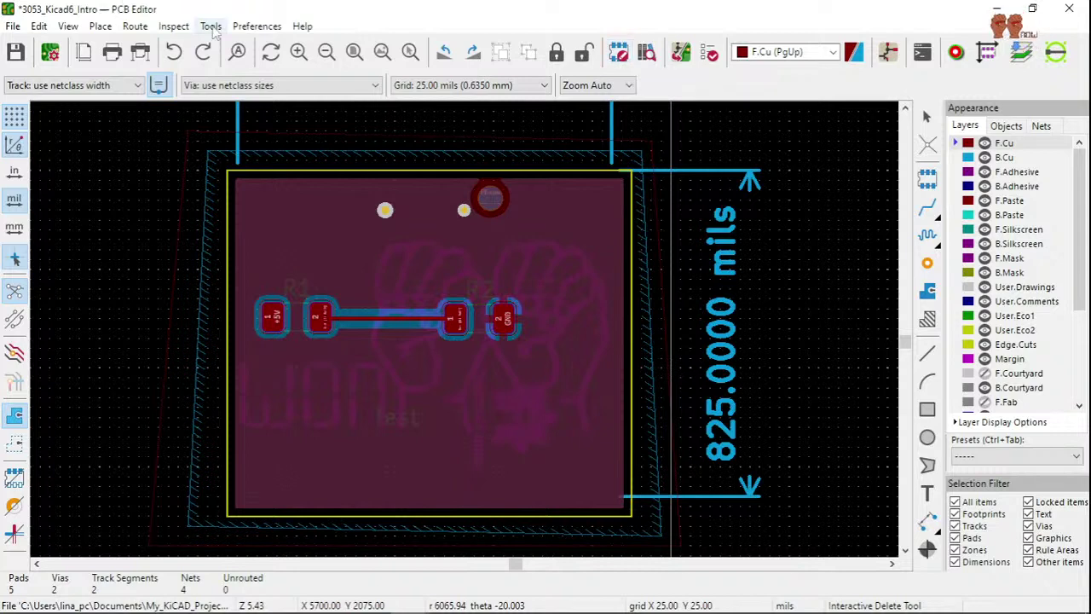
pyautogui.click(256, 27)
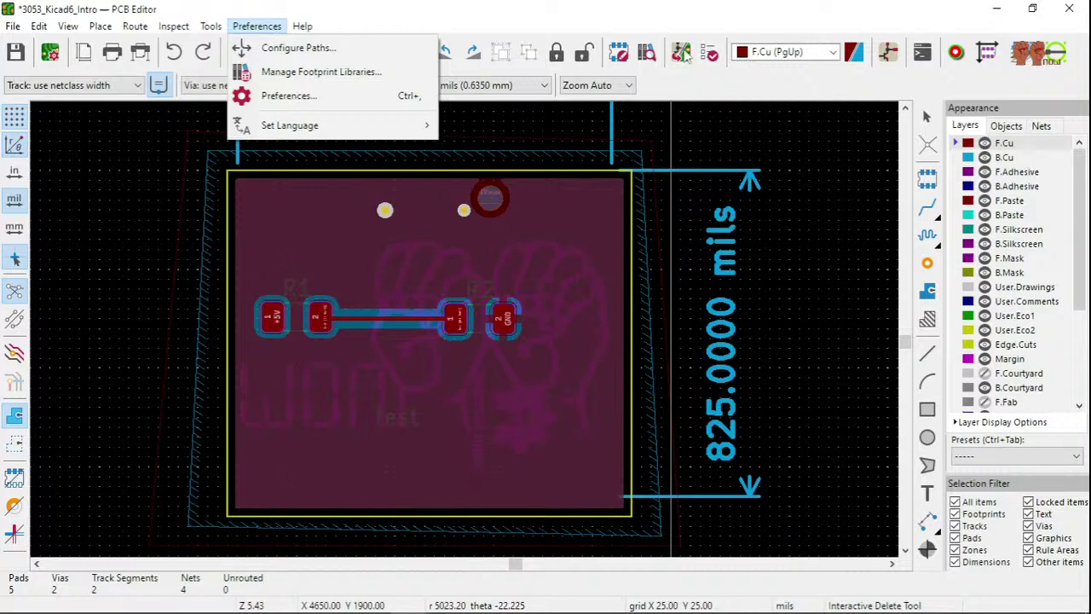
pyautogui.click(651, 56)
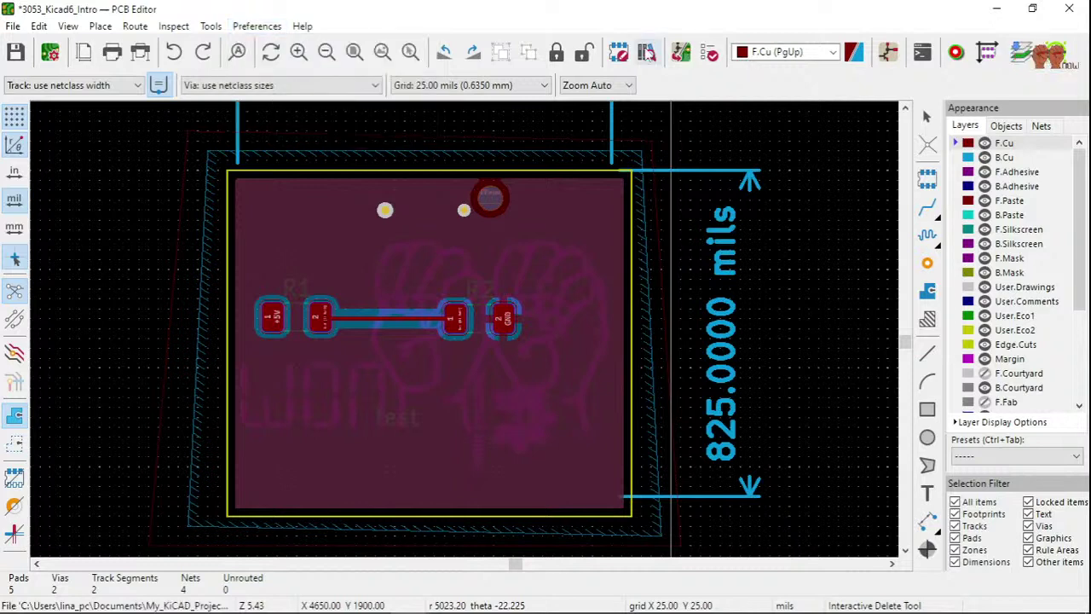
# - Run the Design Rules Checker on the board with all zones refilled before the check
pyautogui.click(212, 27)
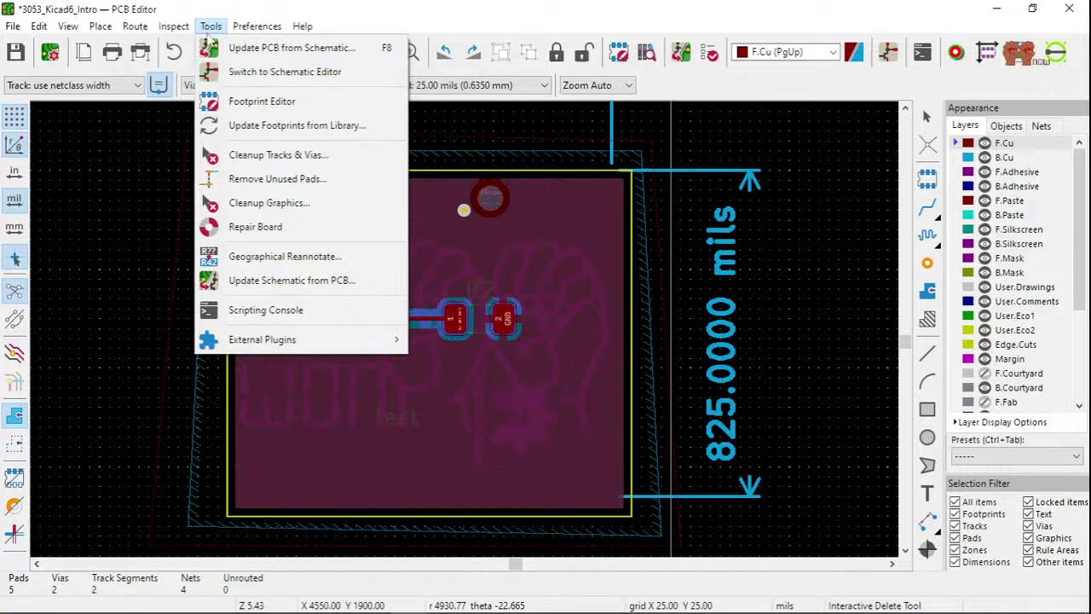
pyautogui.moveTo(180, 32)
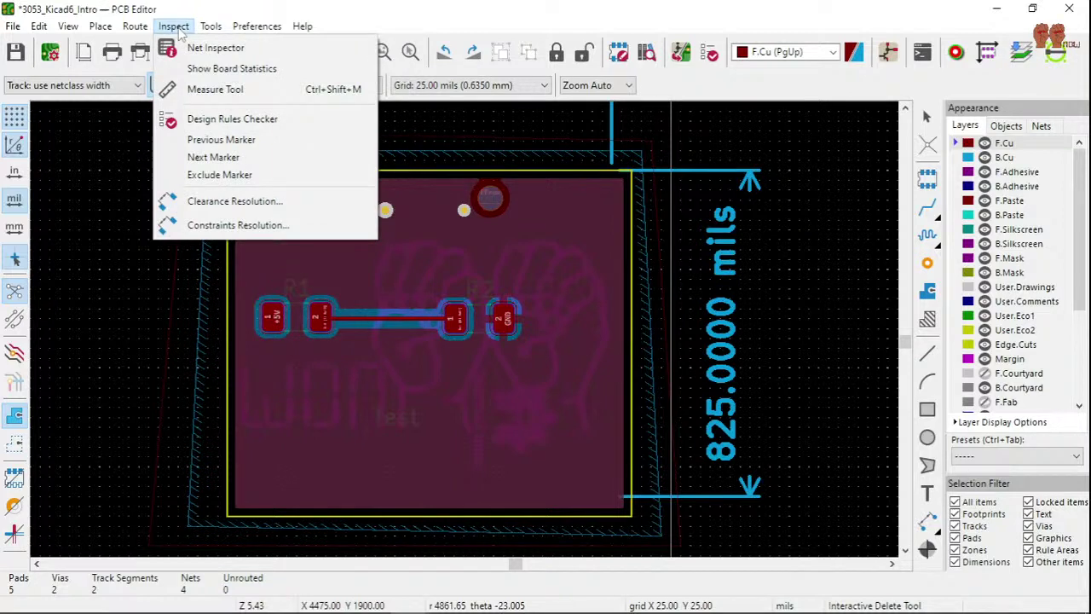
pyautogui.click(240, 119)
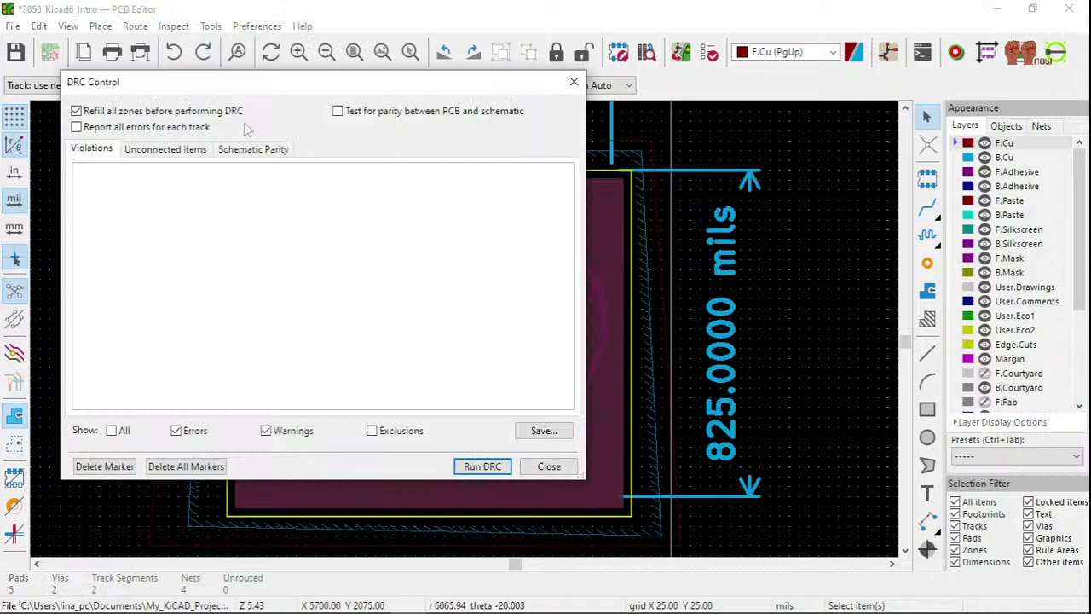
pyautogui.click(482, 466)
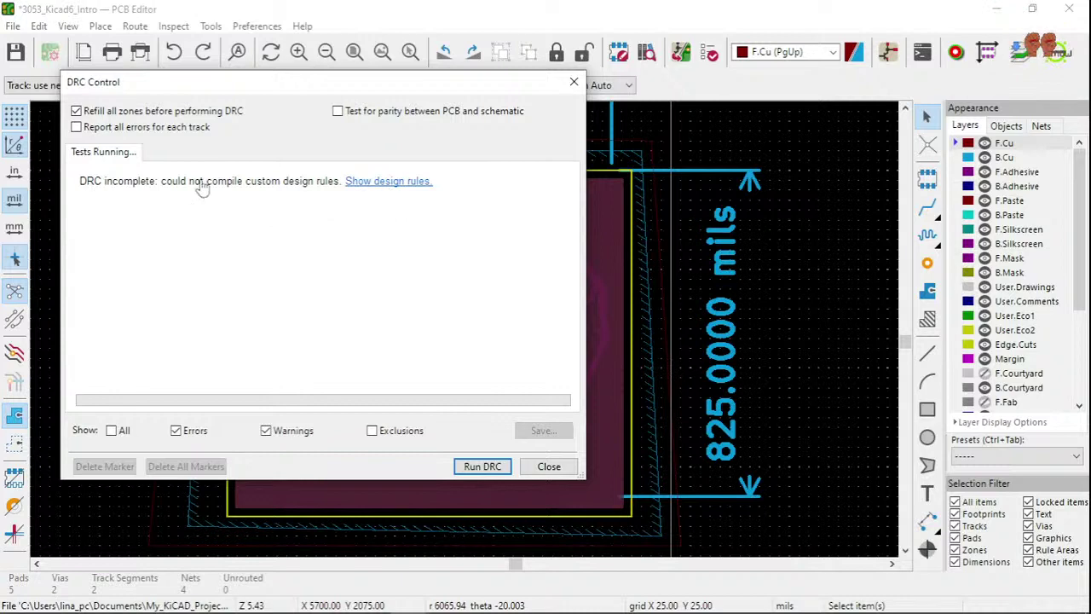
# - Clear the "copper keepout" rule from the board's custom DRC rules and rerun the design rules check
pyautogui.click(388, 182)
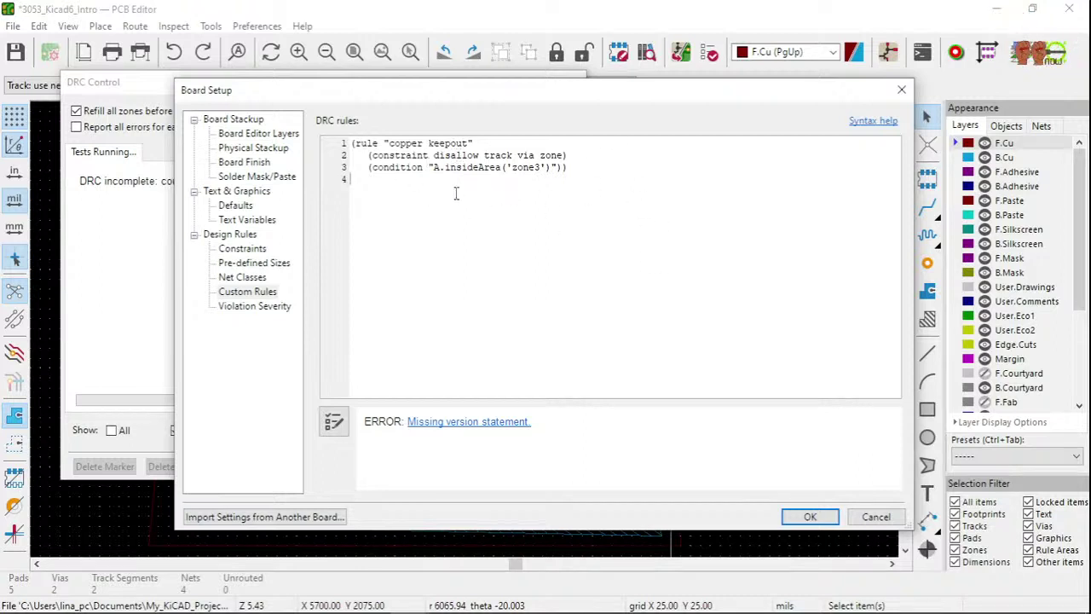
pyautogui.hotkey('ctrl', 'a')
pyautogui.press('Escape')
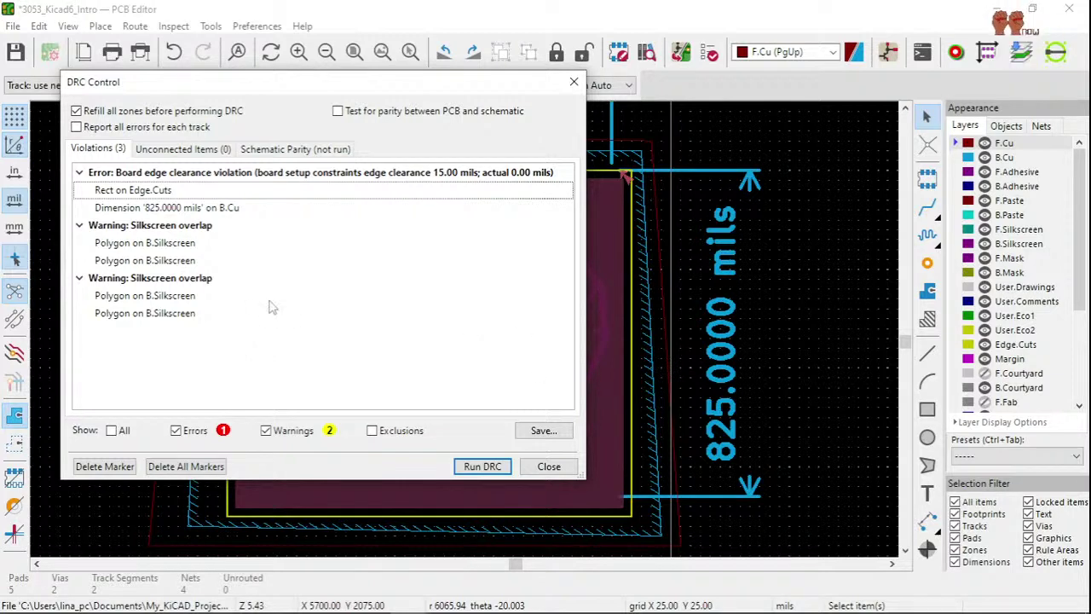
# - Locate the first silkscreen overlap polygon on B.Silkscreen from the violations list, and close the DRC dialog
pyautogui.click(225, 242)
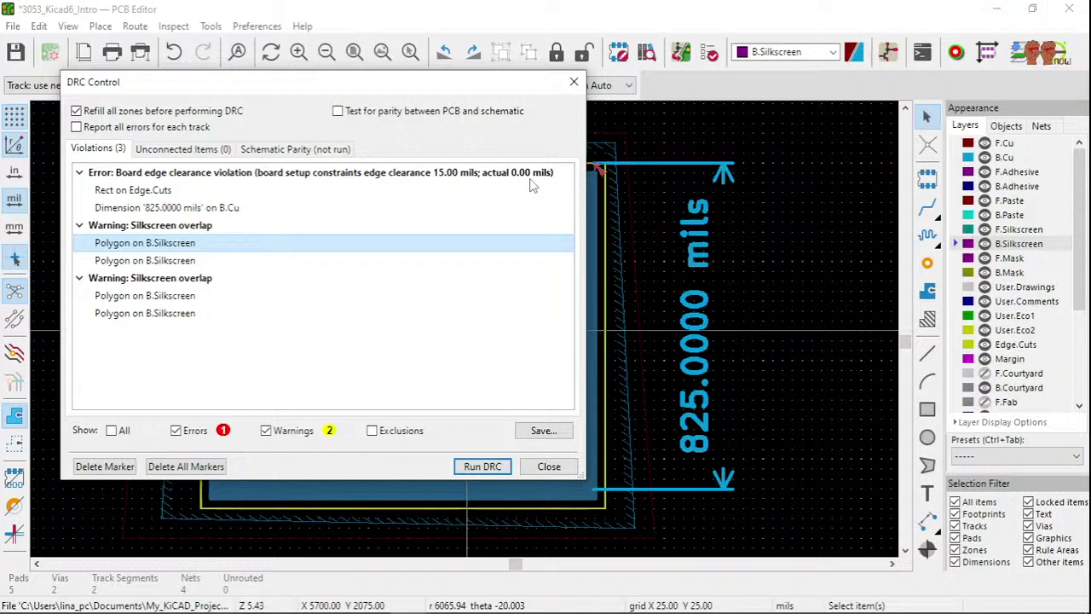
pyautogui.click(548, 466)
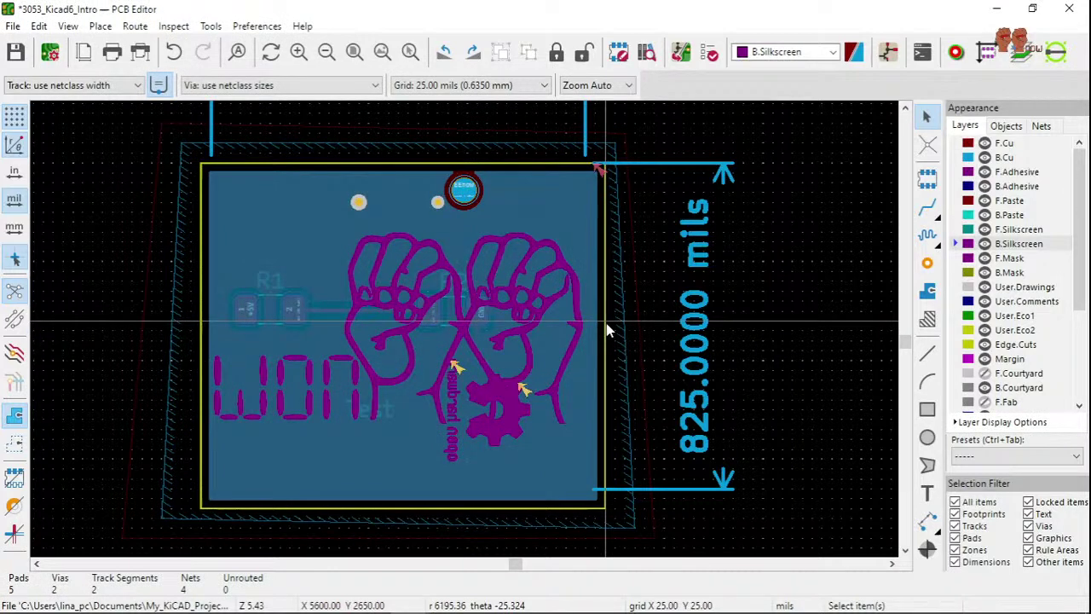
# - Remove the rectangular board outline from the Edge.Cuts layer
pyautogui.doubleClick(605, 330)
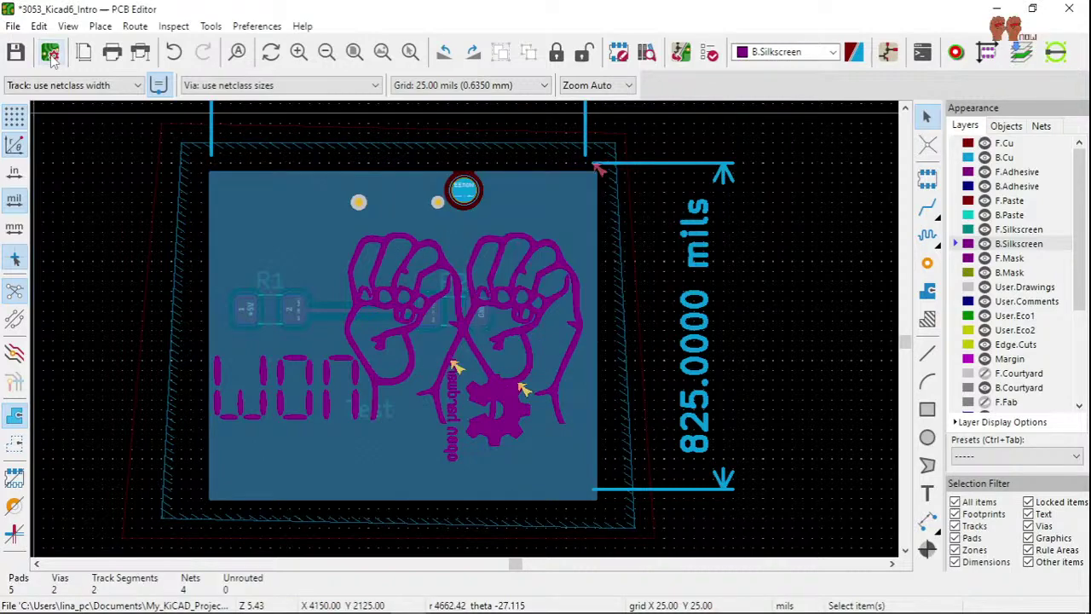
# - Review the layer, finish and solder mask pages of Board Setup, and set the Edge Cuts default line thickness to 15 mils
pyautogui.click(51, 54)
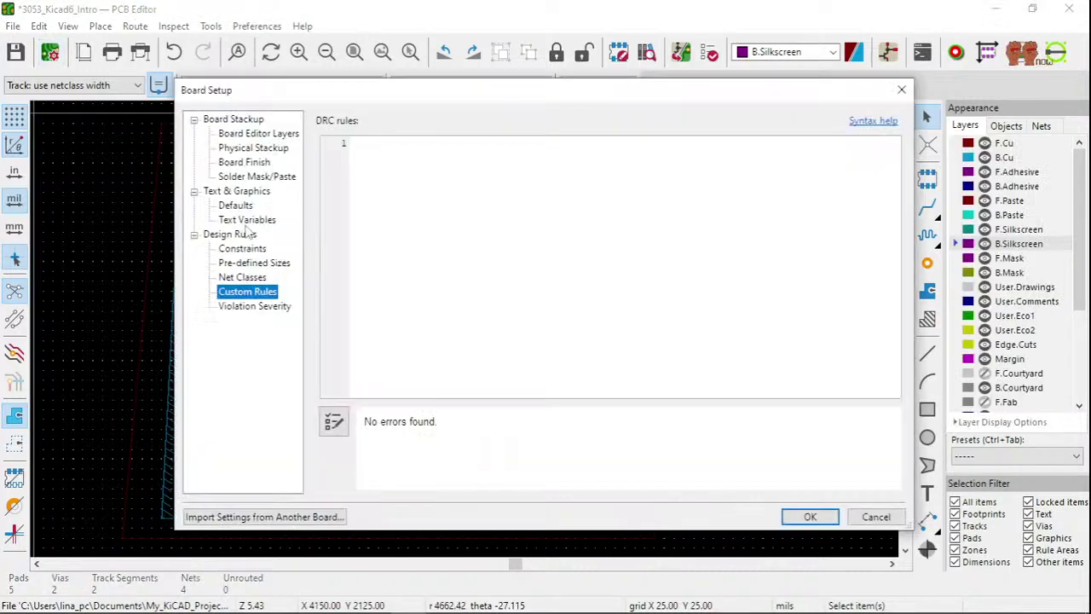
pyautogui.click(245, 161)
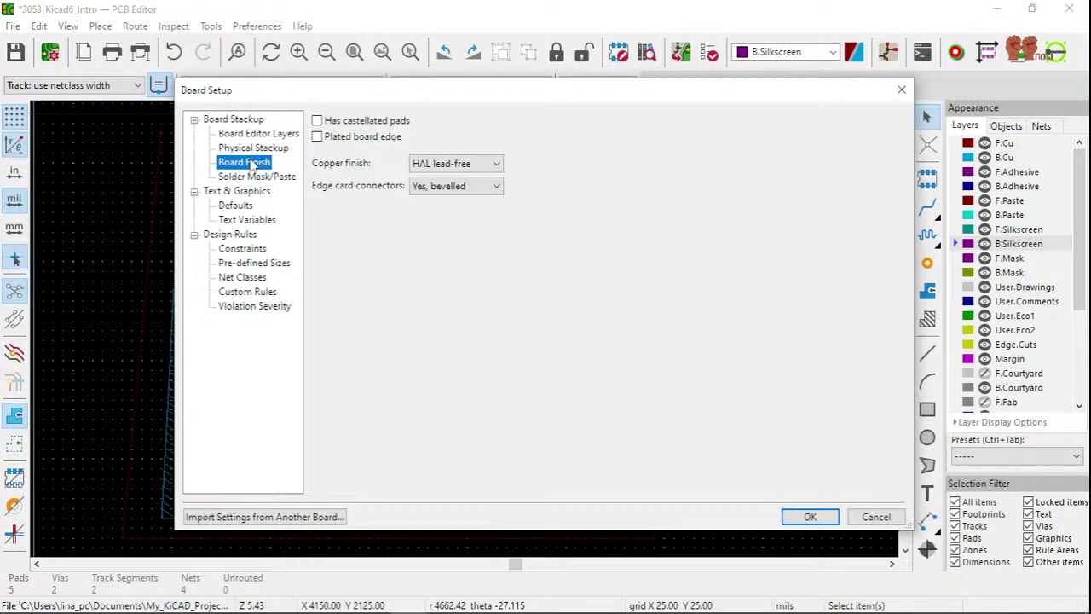
pyautogui.press('Down')
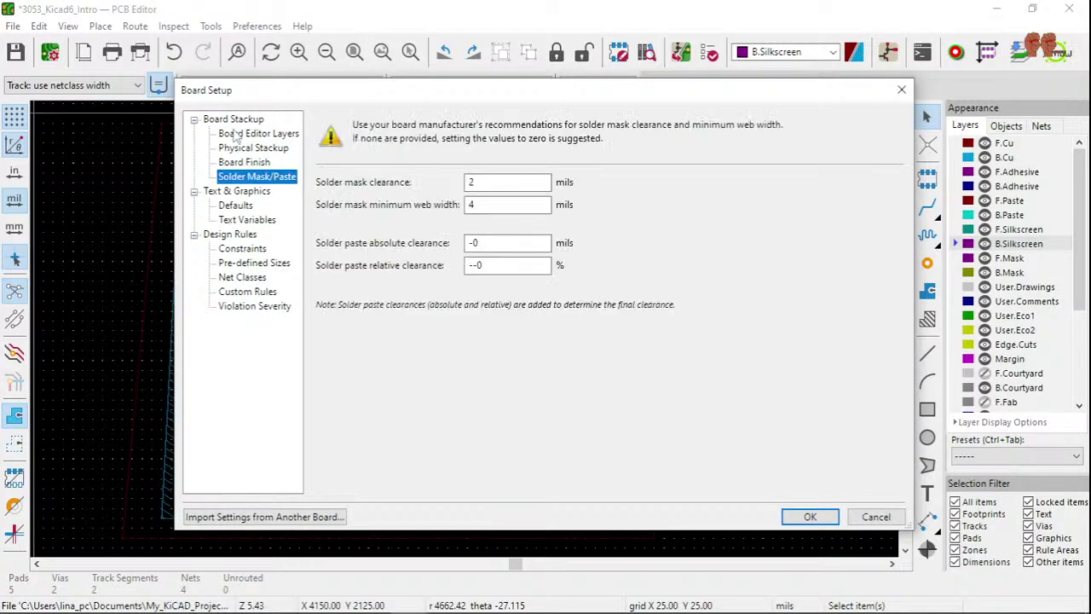
pyautogui.click(235, 134)
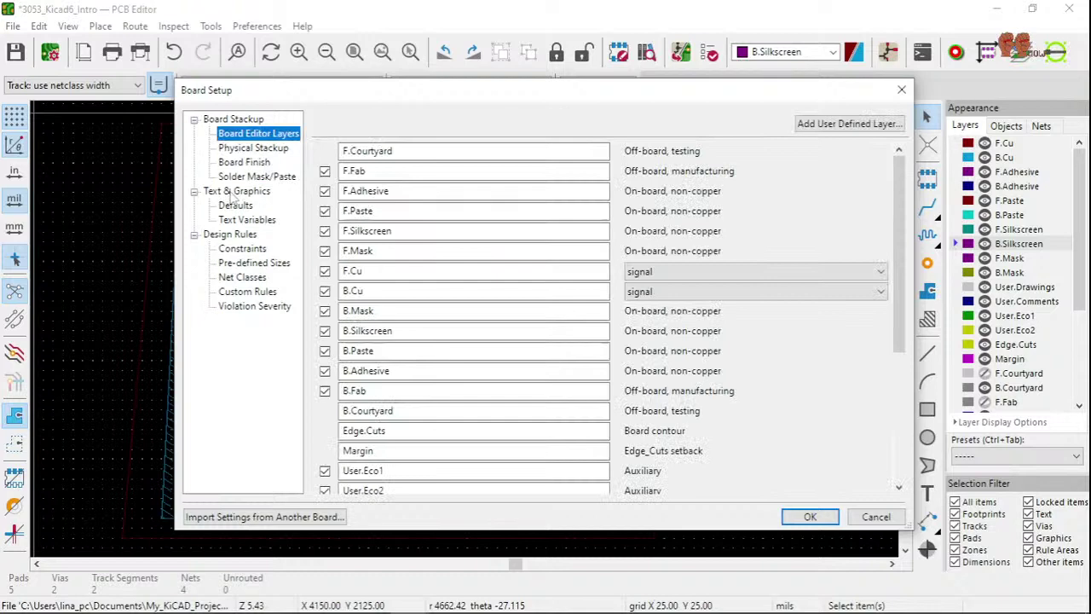
pyautogui.click(234, 205)
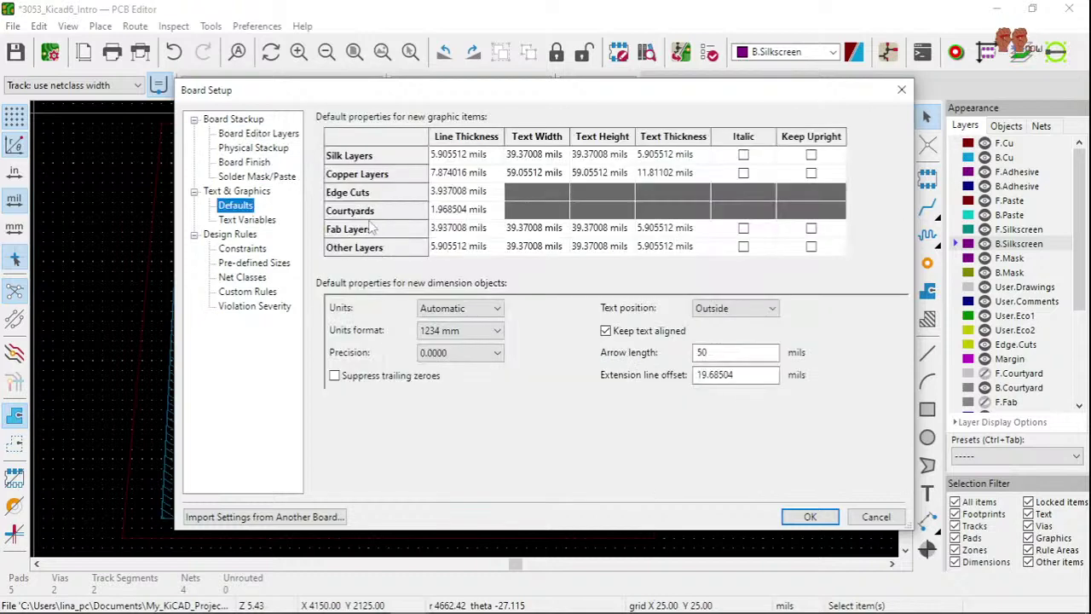
pyautogui.click(468, 193)
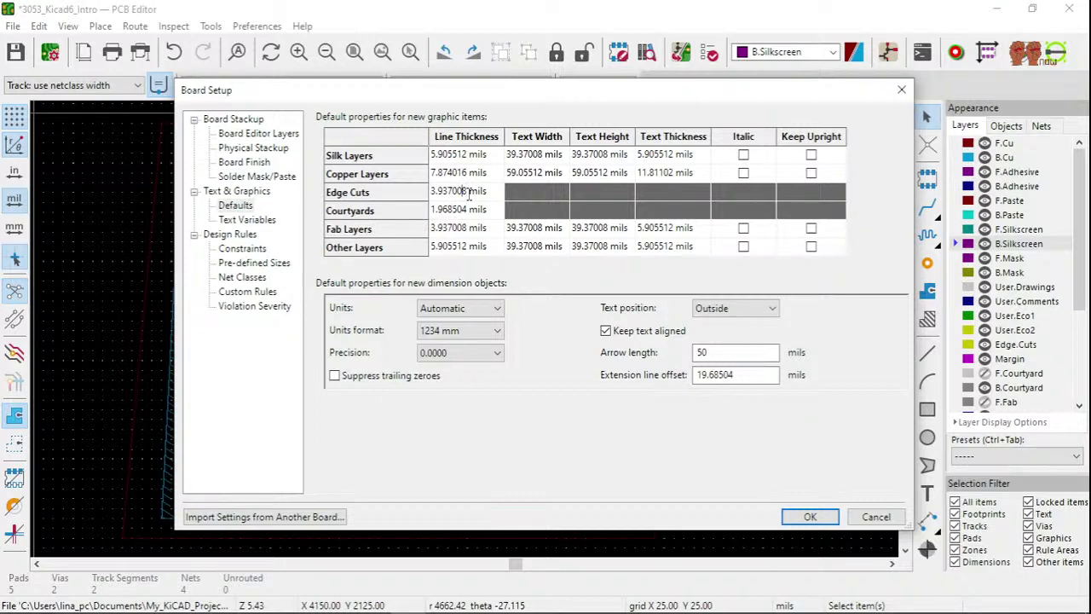
pyautogui.write('15')
pyautogui.press('Return')
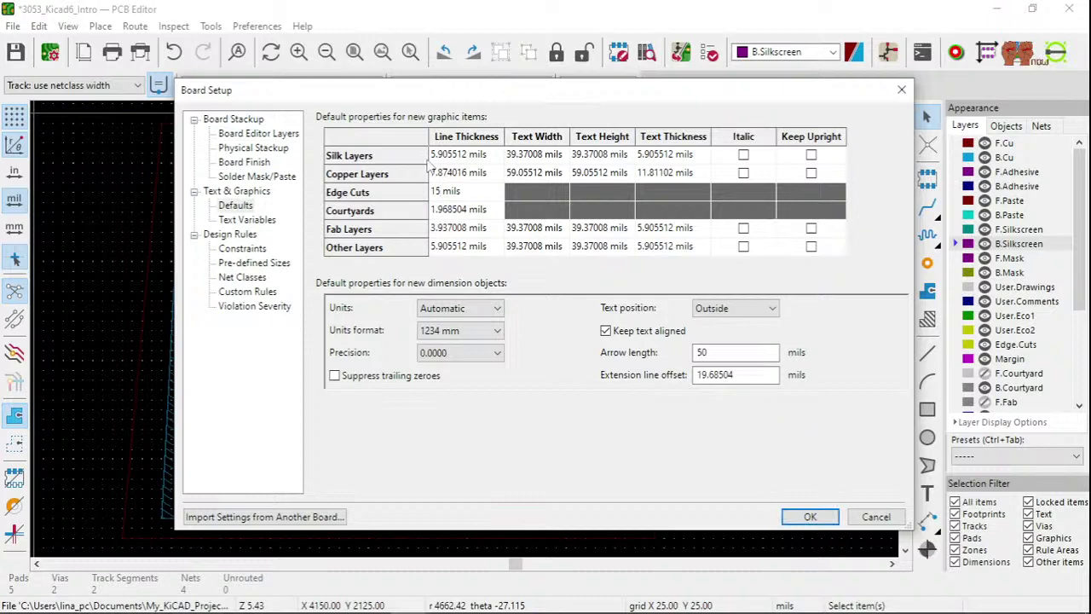
# - Set the default line thickness of the Silk Layers to 7 mils and apply the board setup changes
pyautogui.click(467, 156)
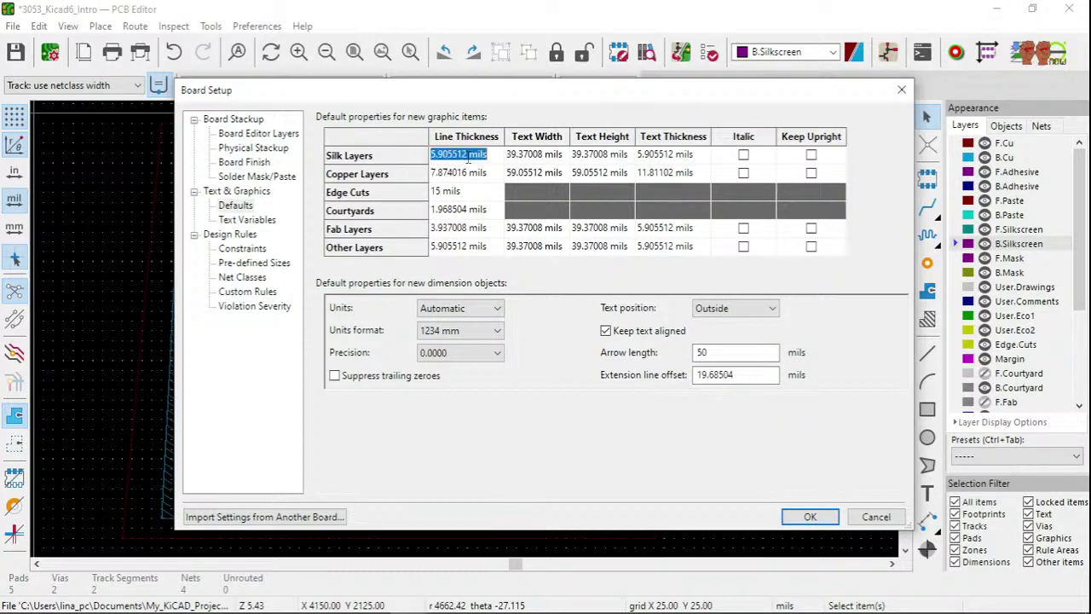
pyautogui.moveTo(467, 156); pyautogui.dragTo(344, 151)
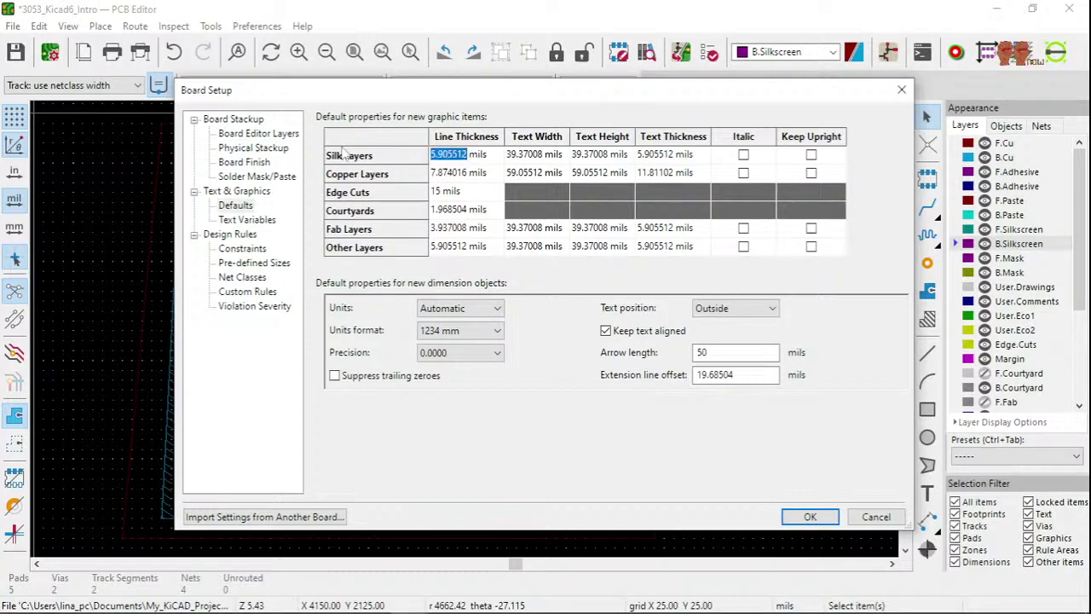
pyautogui.write('7')
pyautogui.press('Return')
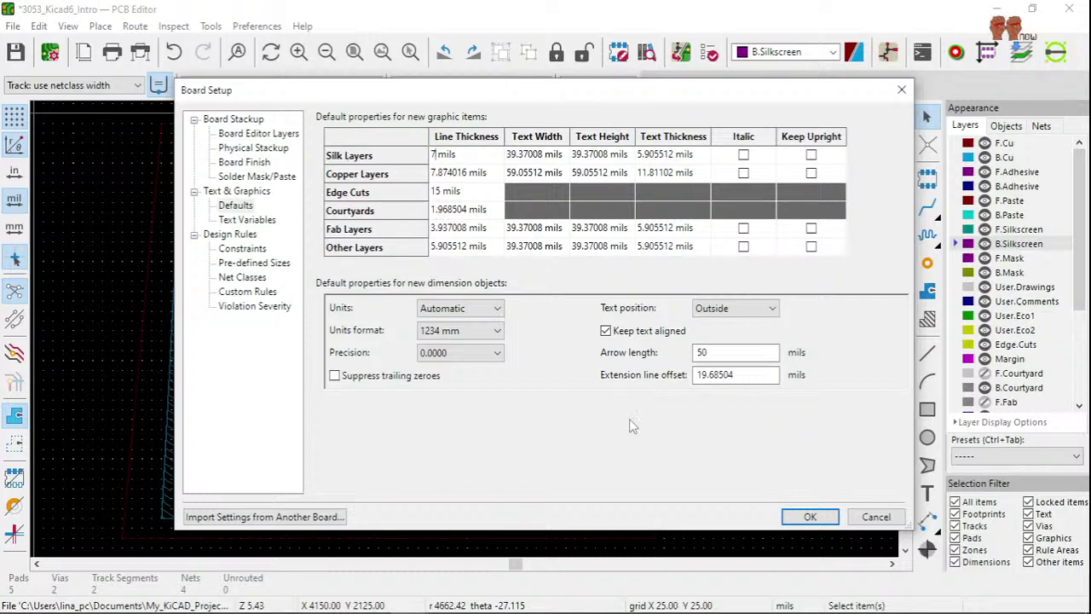
pyautogui.click(807, 520)
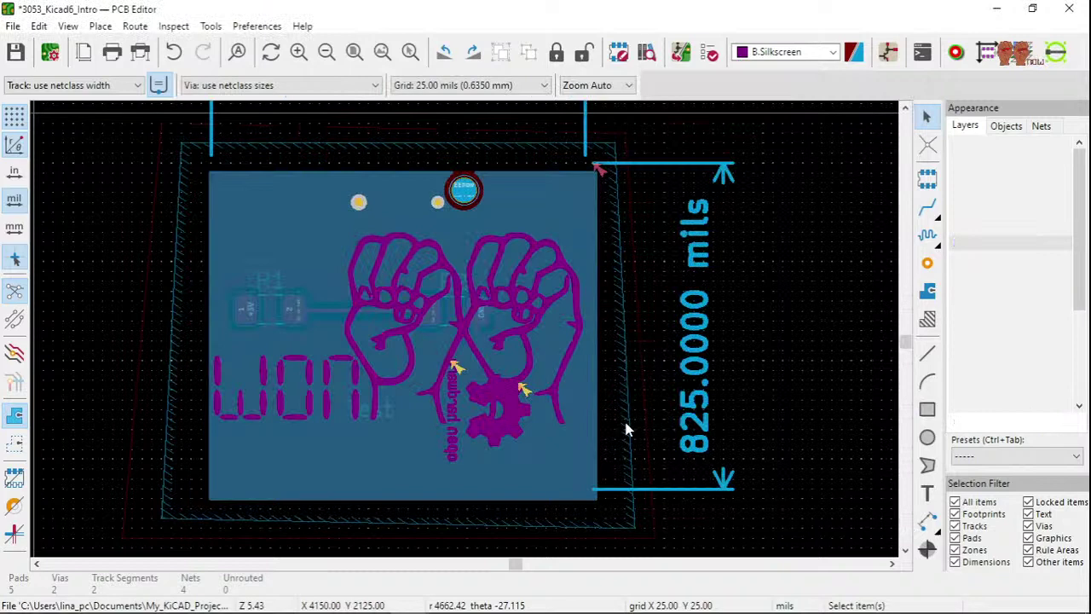
# - Examine the PCB Editor preferences for display options, editing options, action plugins, and origins and axes
pyautogui.click(173, 49)
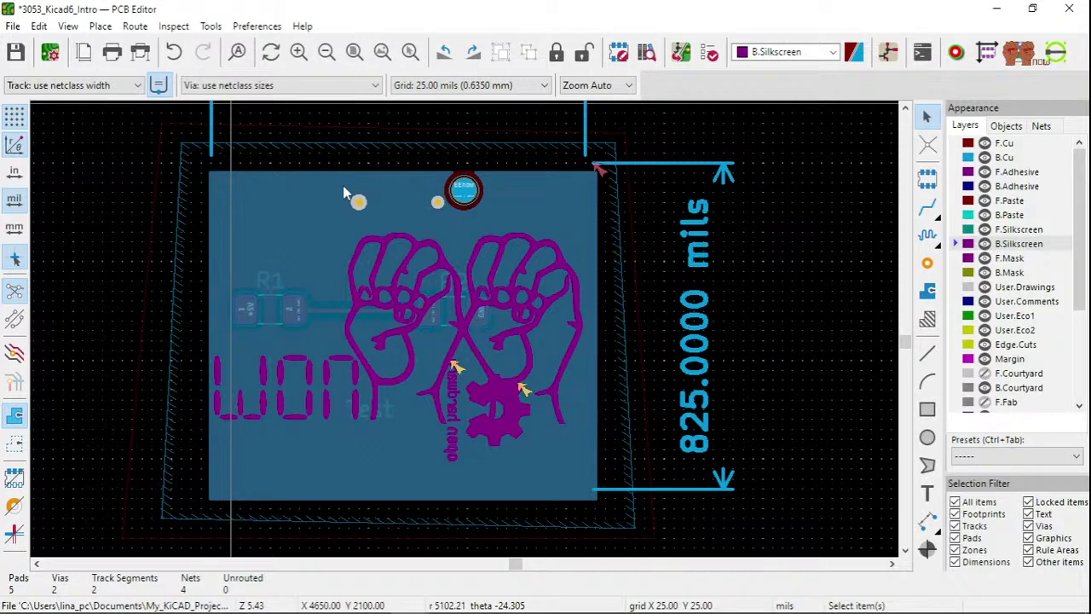
pyautogui.hotkey('ctrl', ',')
pyautogui.click(245, 243)
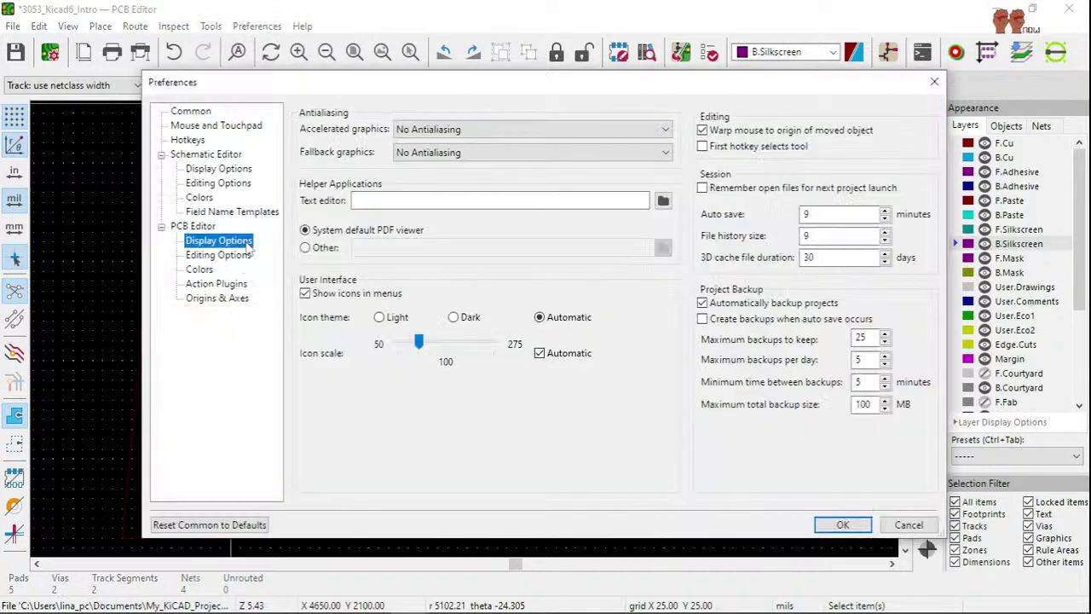
pyautogui.click(223, 255)
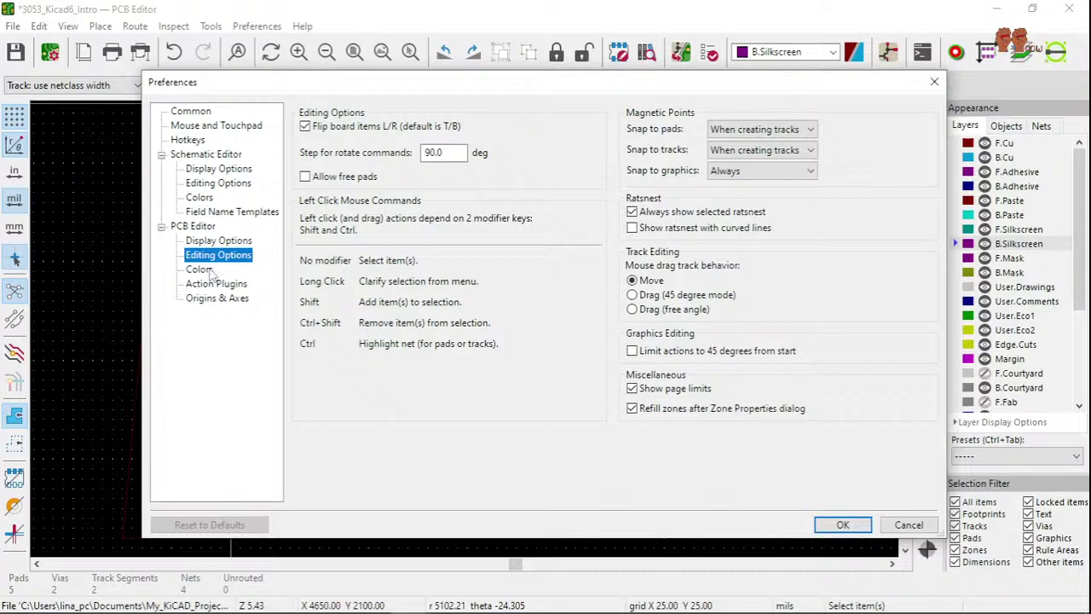
pyautogui.click(217, 283)
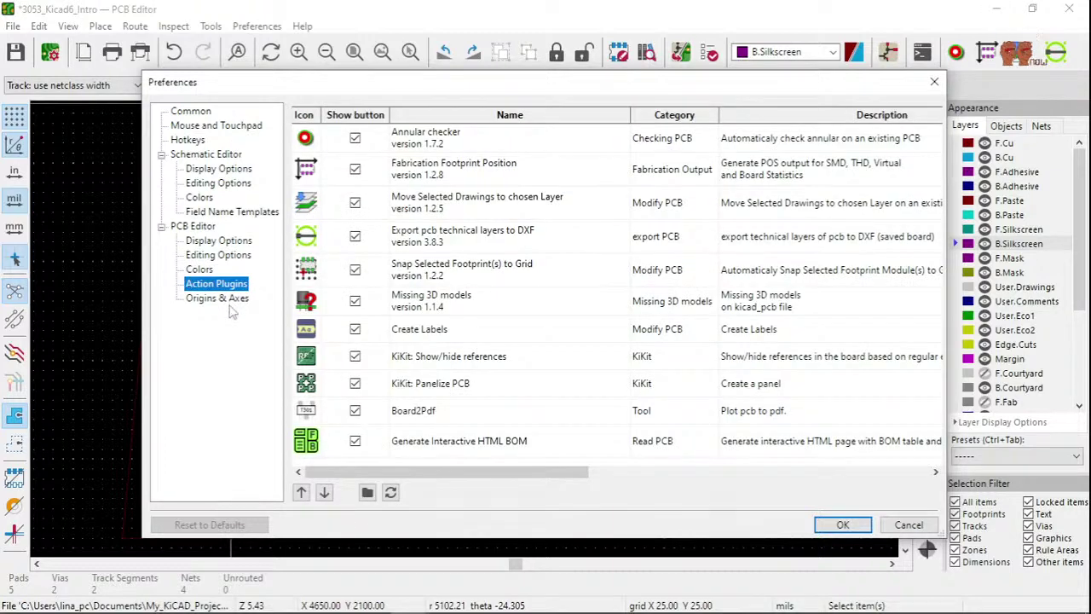
pyautogui.click(223, 298)
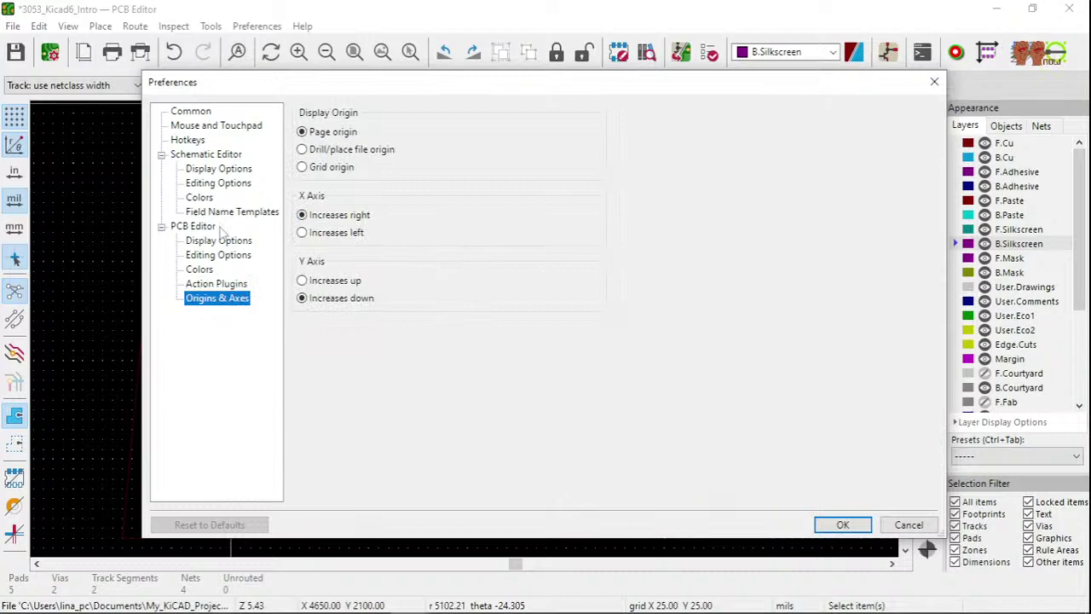
# - Review the Schematic Editor display and editing options and the Common page of the preferences
pyautogui.click(207, 196)
pyautogui.click(217, 171)
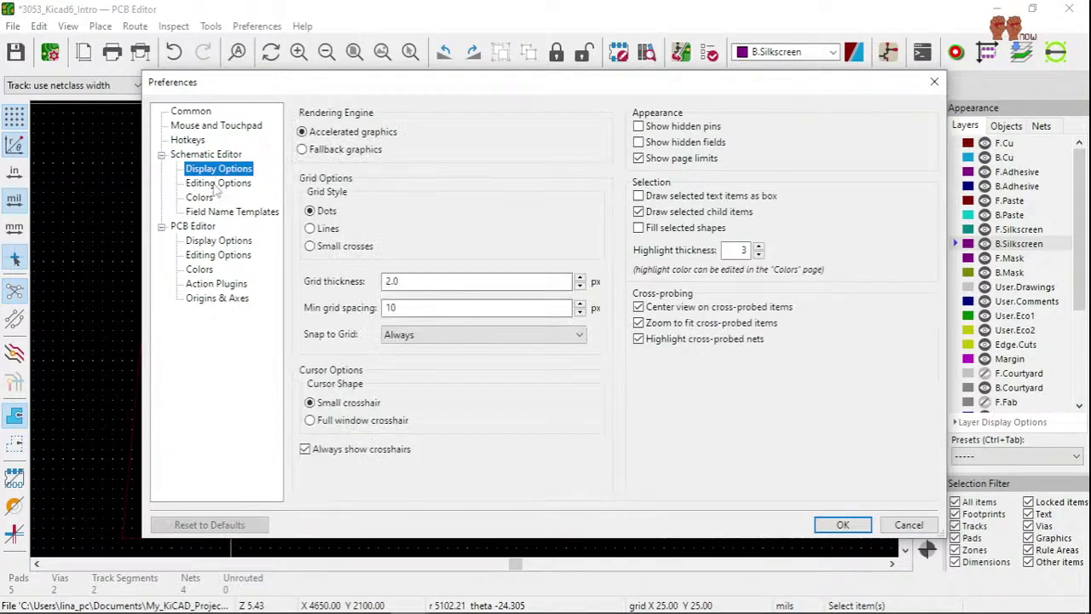
pyautogui.click(218, 183)
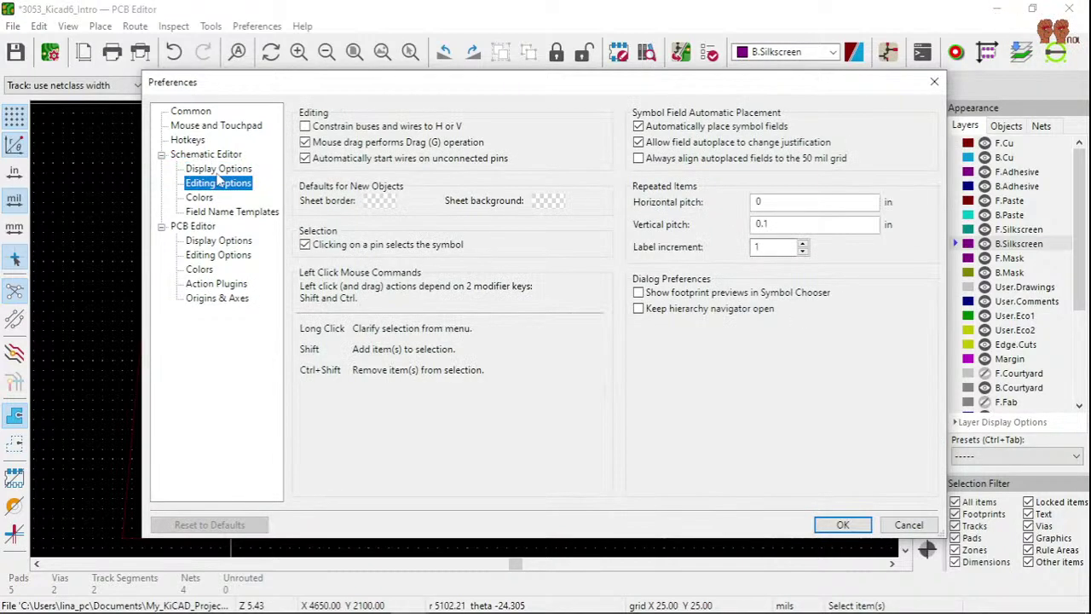
pyautogui.click(218, 169)
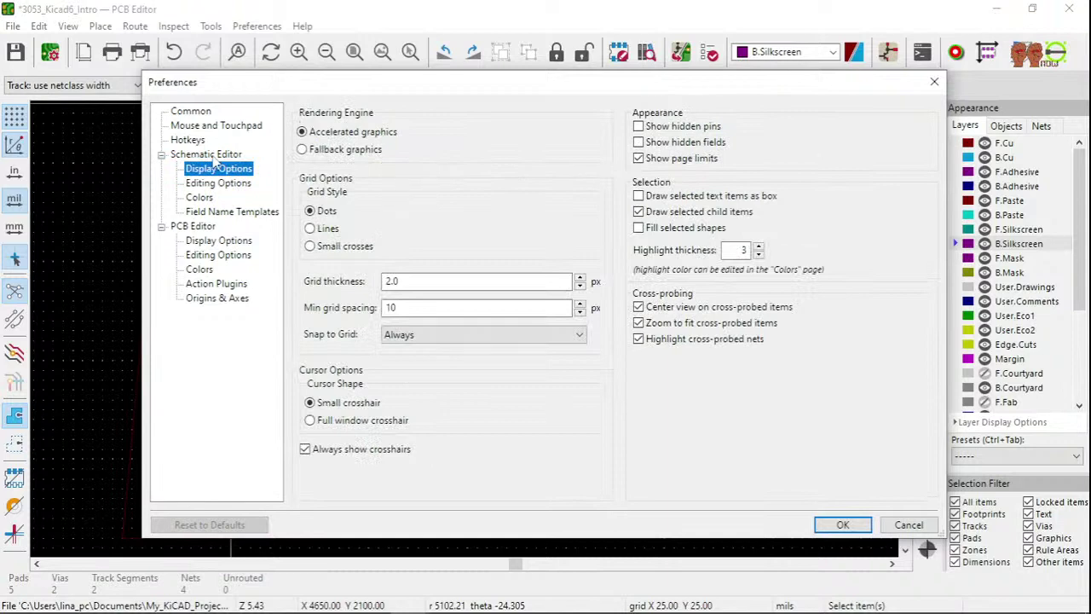
pyautogui.click(209, 126)
pyautogui.click(198, 112)
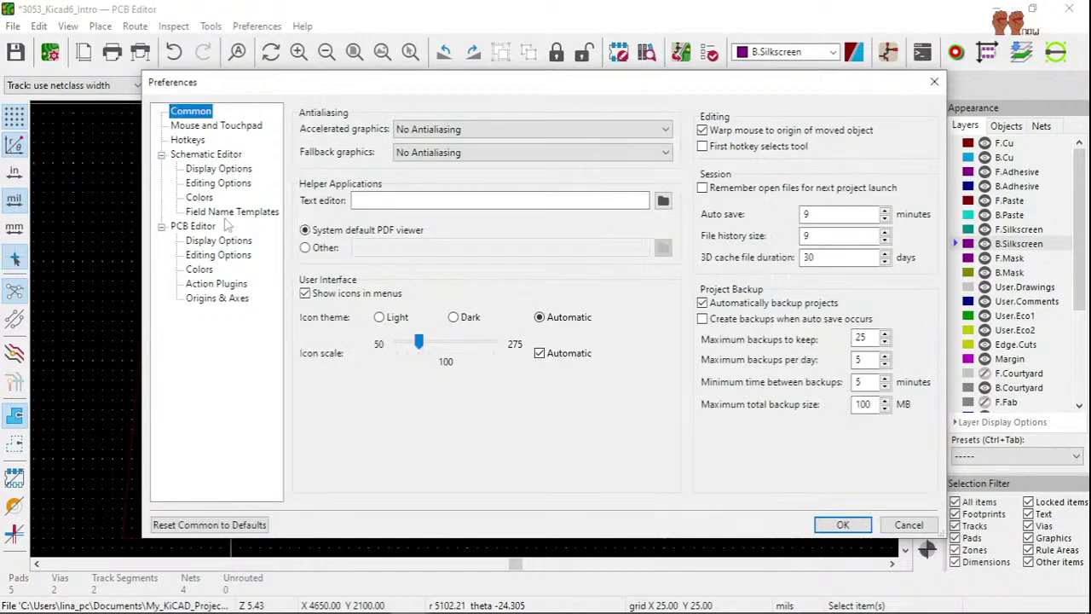
# - Go through the PCB Editor preference pages from Display Options and Colors to Origins & Axes, and close the preferences
pyautogui.click(218, 241)
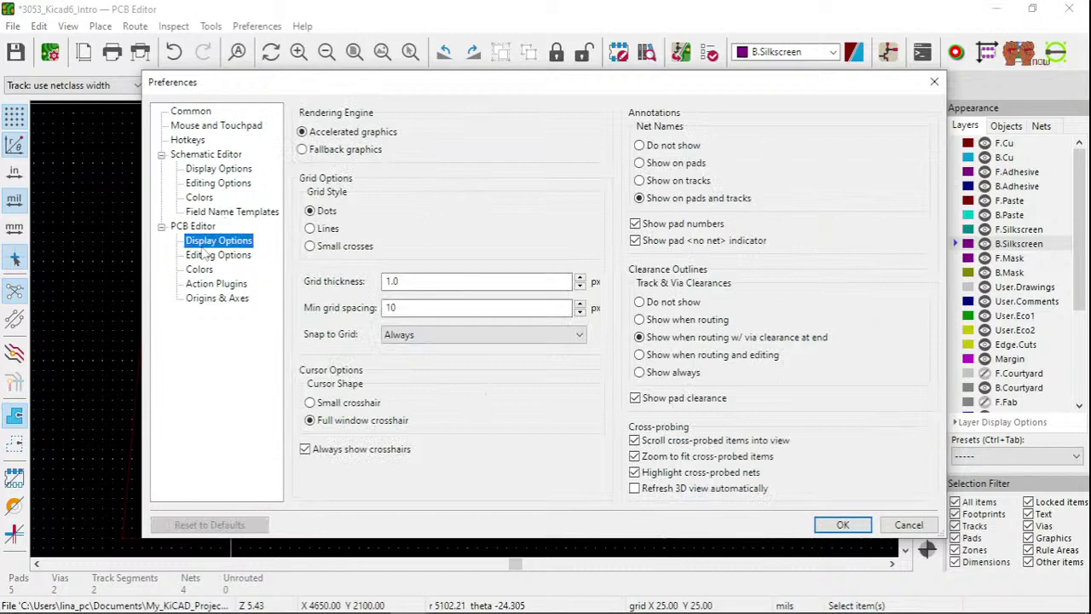
pyautogui.click(214, 260)
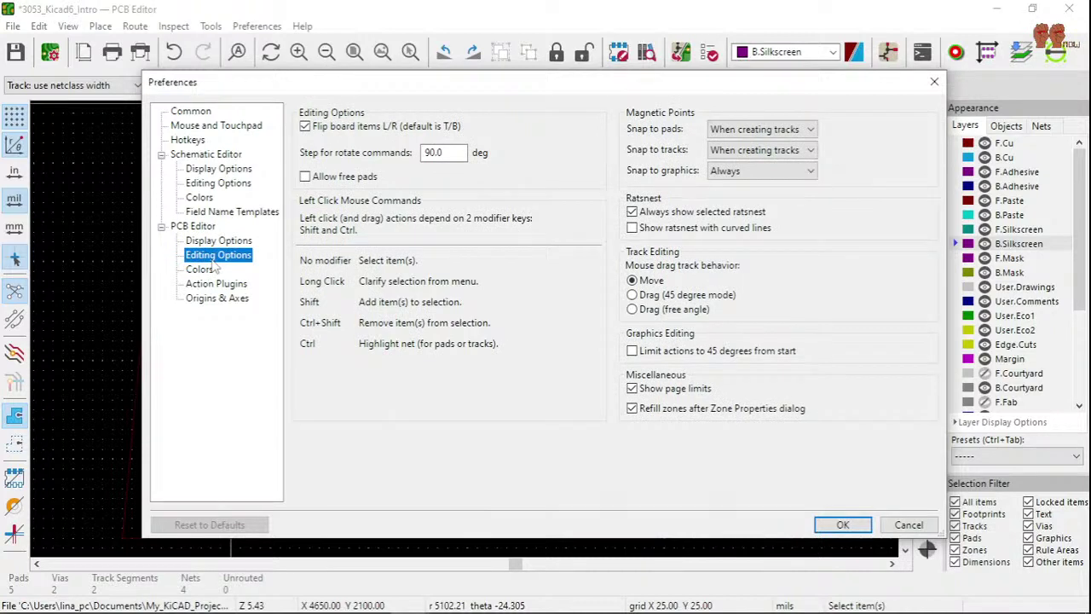
pyautogui.click(201, 270)
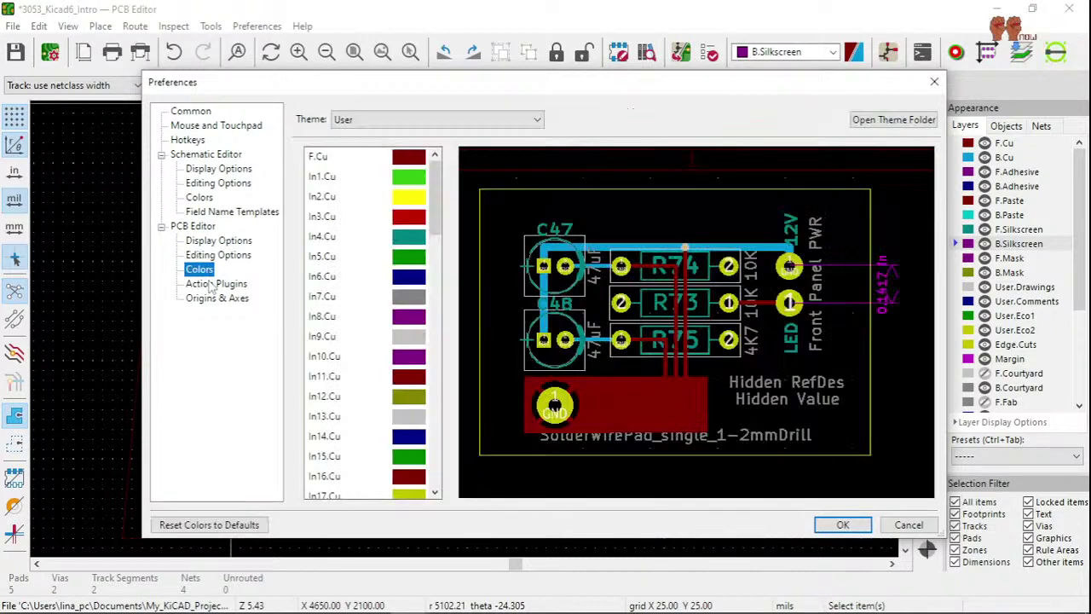
pyautogui.click(212, 285)
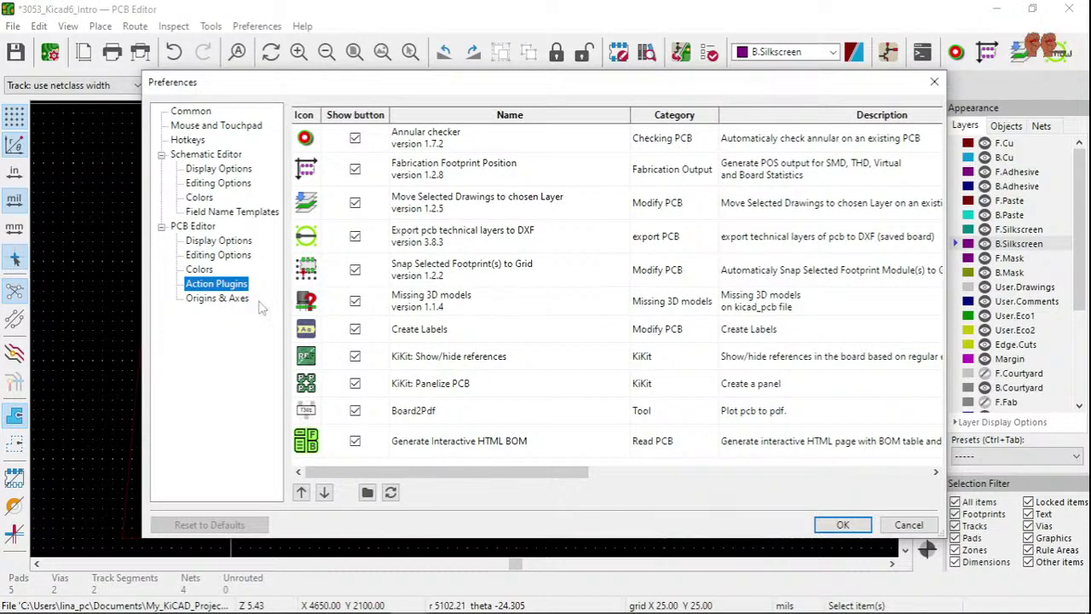
pyautogui.click(218, 298)
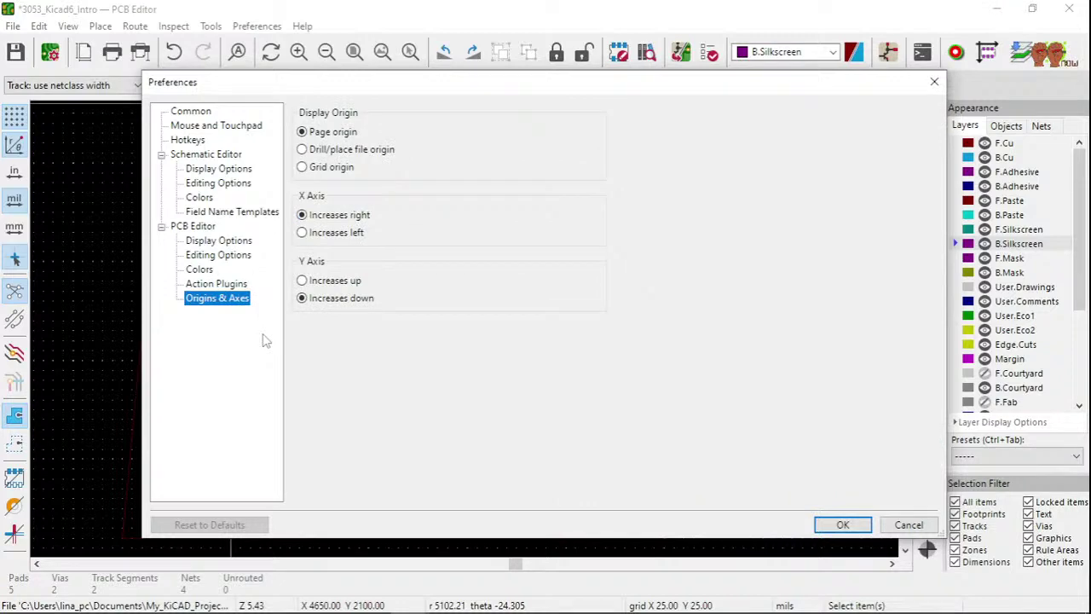
pyautogui.click(821, 528)
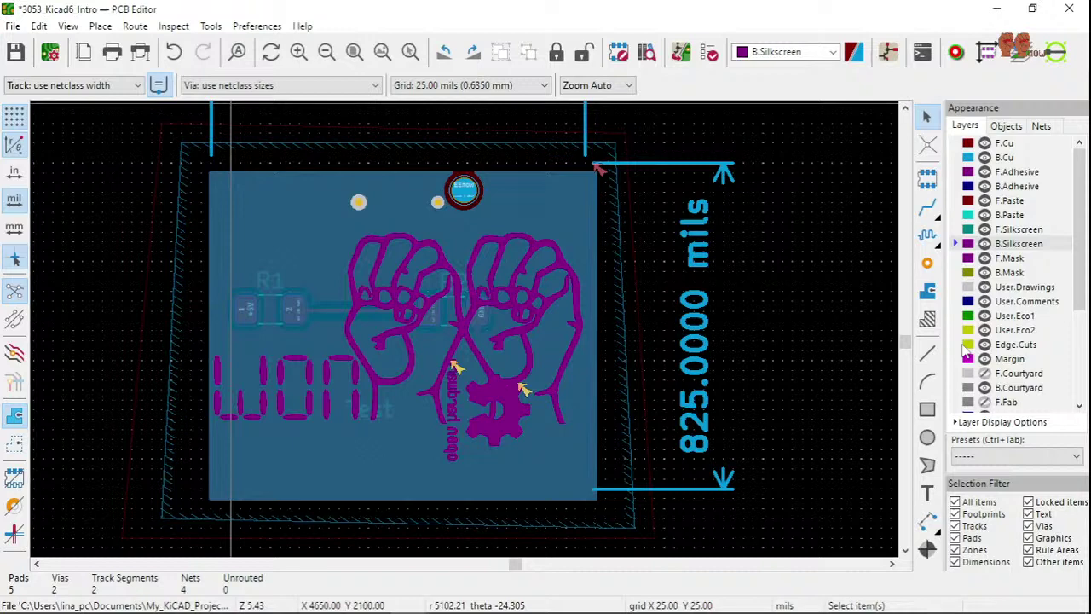
# - Draw a rectangular board outline about 1025 by 900 mils on the Edge.Cuts layer, around the copper zone
pyautogui.click(967, 346)
pyautogui.click(927, 410)
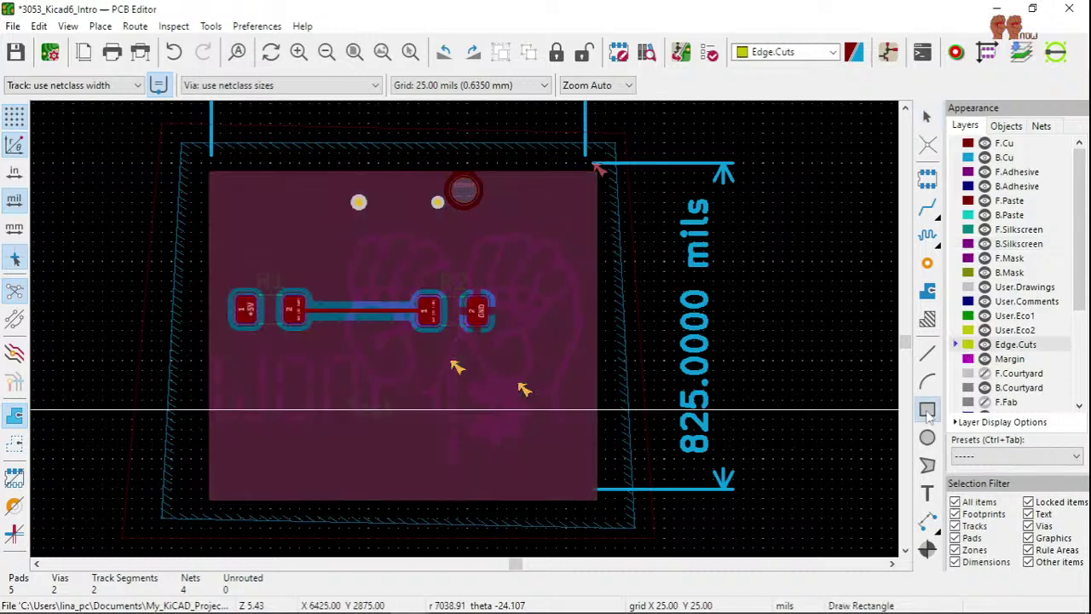
pyautogui.click(201, 153)
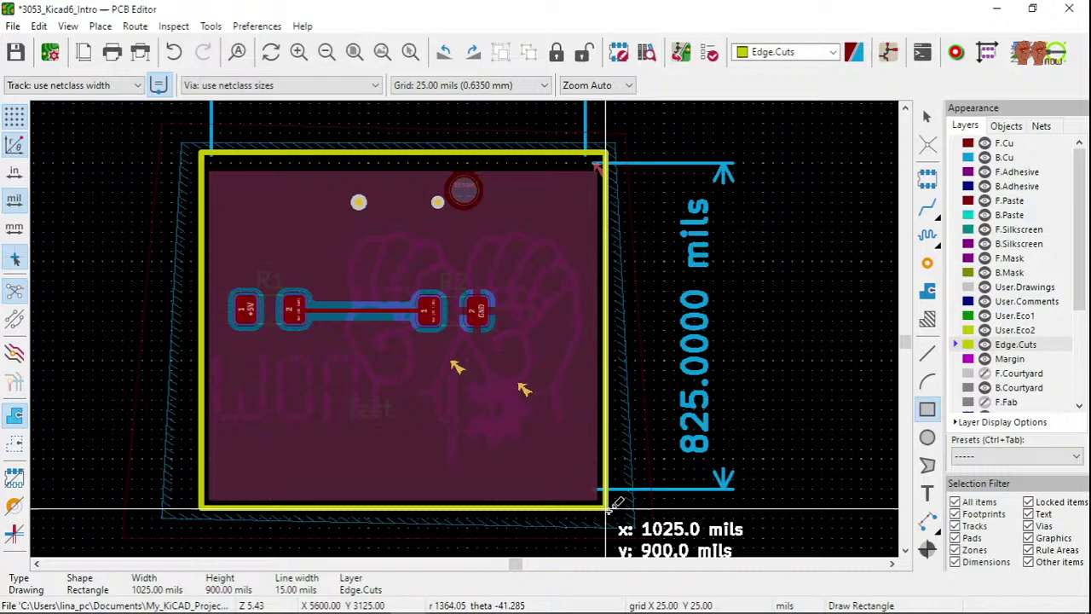
pyautogui.click(607, 509)
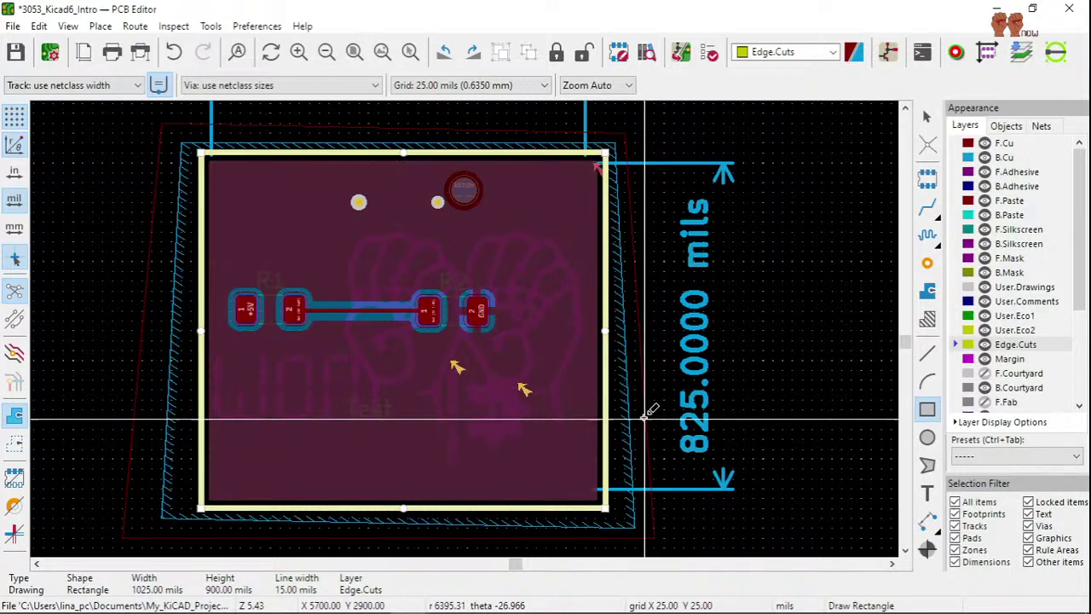
pyautogui.press('Escape')
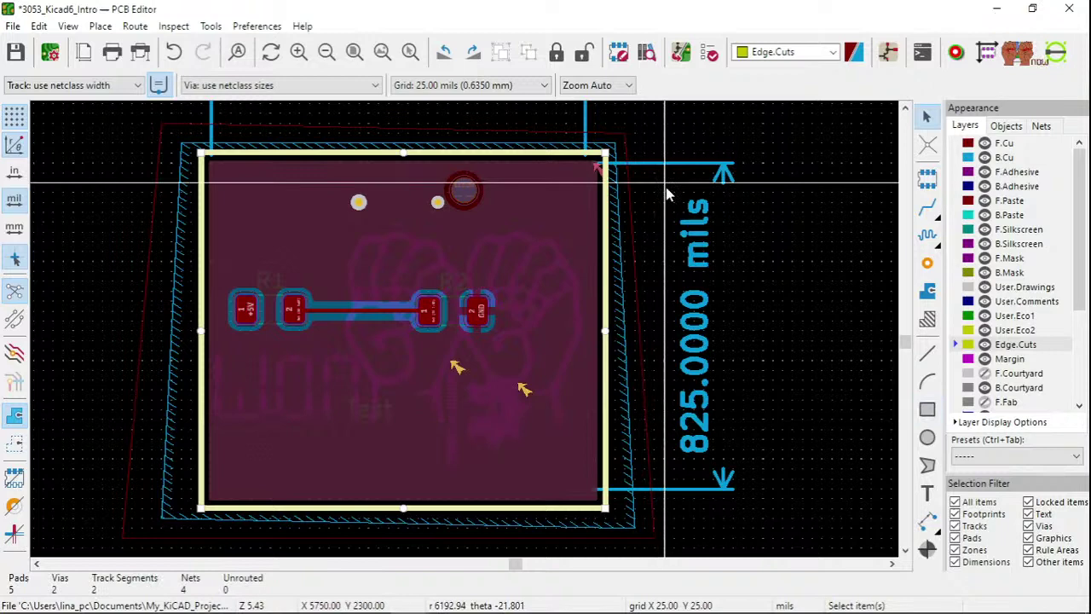
pyautogui.click(666, 188)
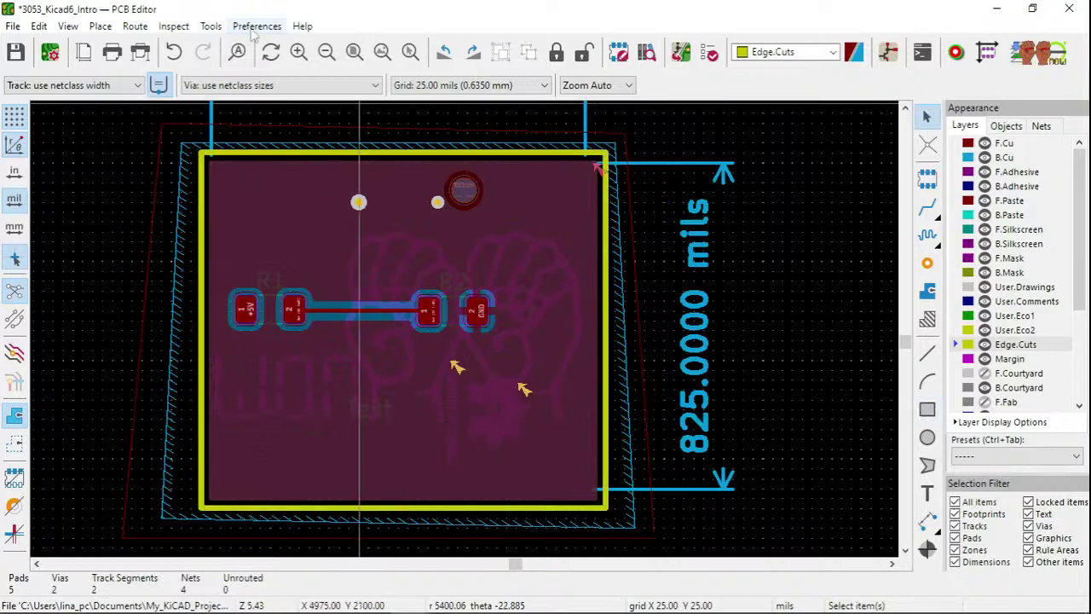
# - Run the design rules check on the board with the new outline and review the listed violations
pyautogui.click(256, 27)
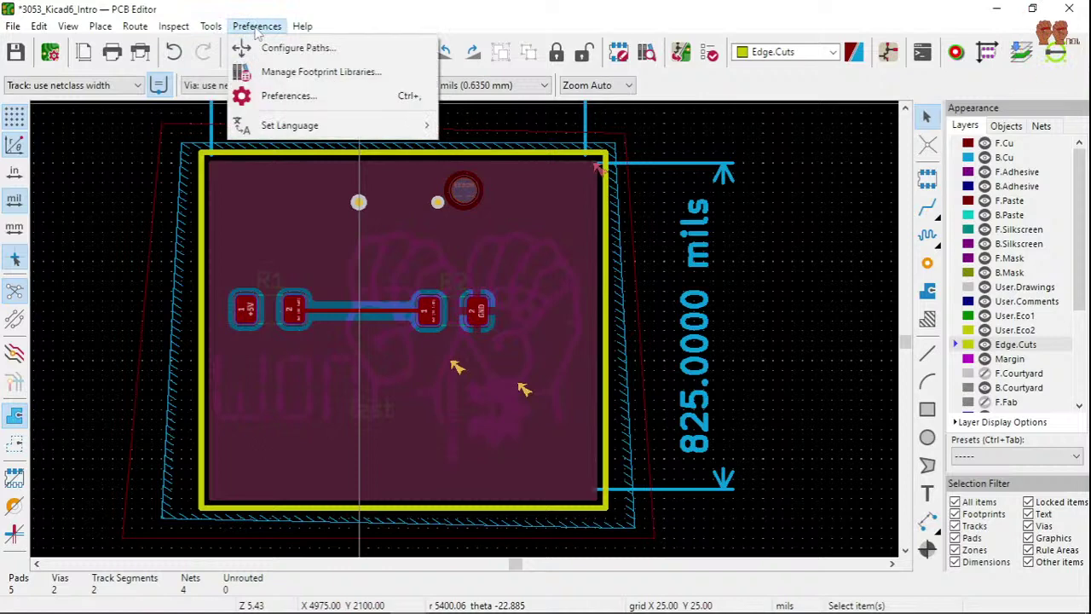
pyautogui.moveTo(200, 29)
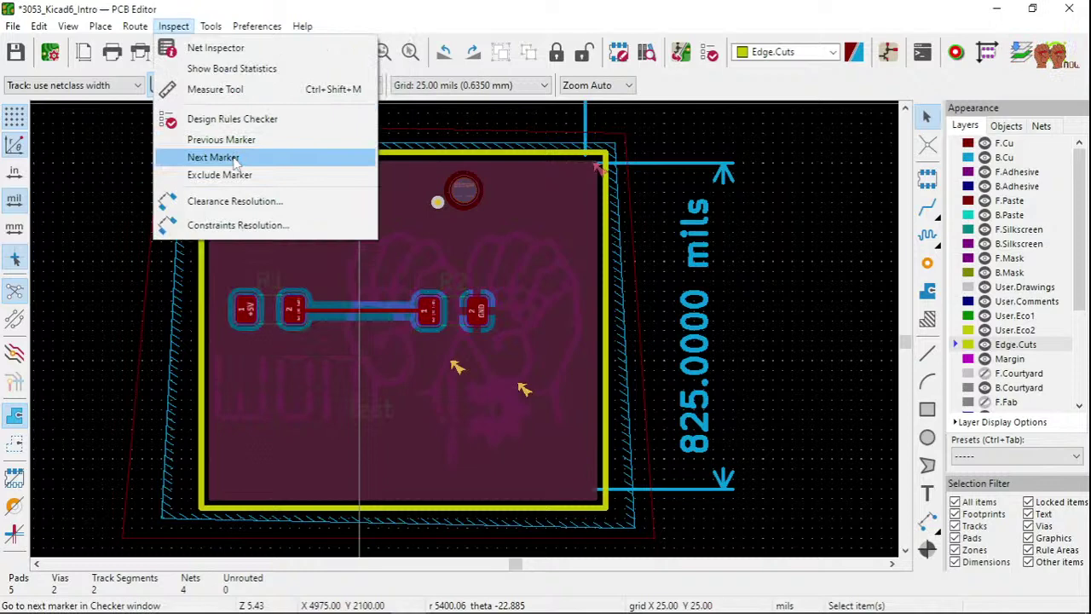
pyautogui.click(249, 121)
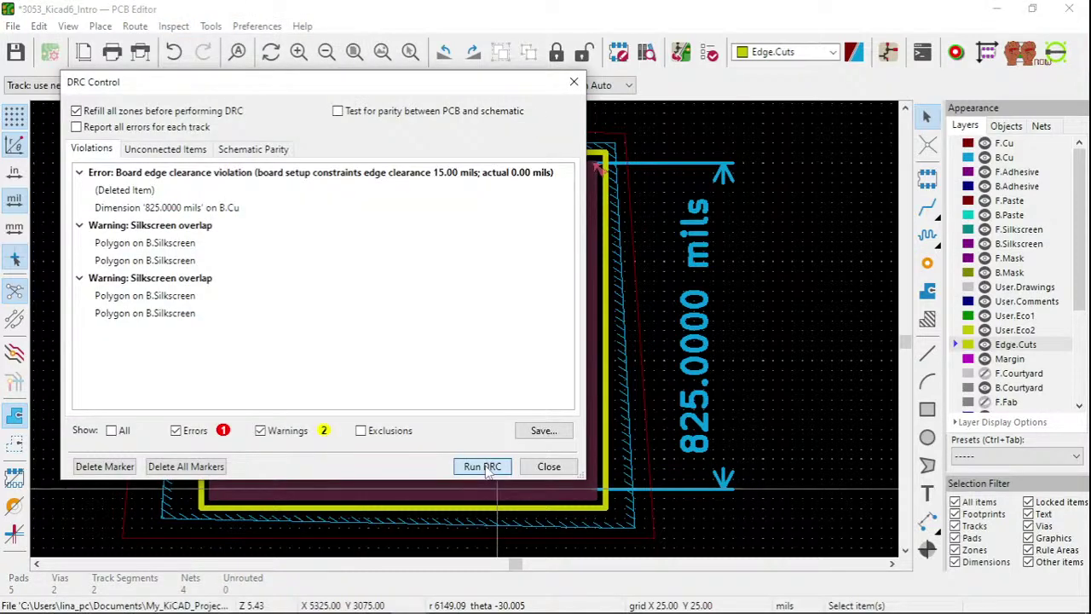
pyautogui.click(483, 471)
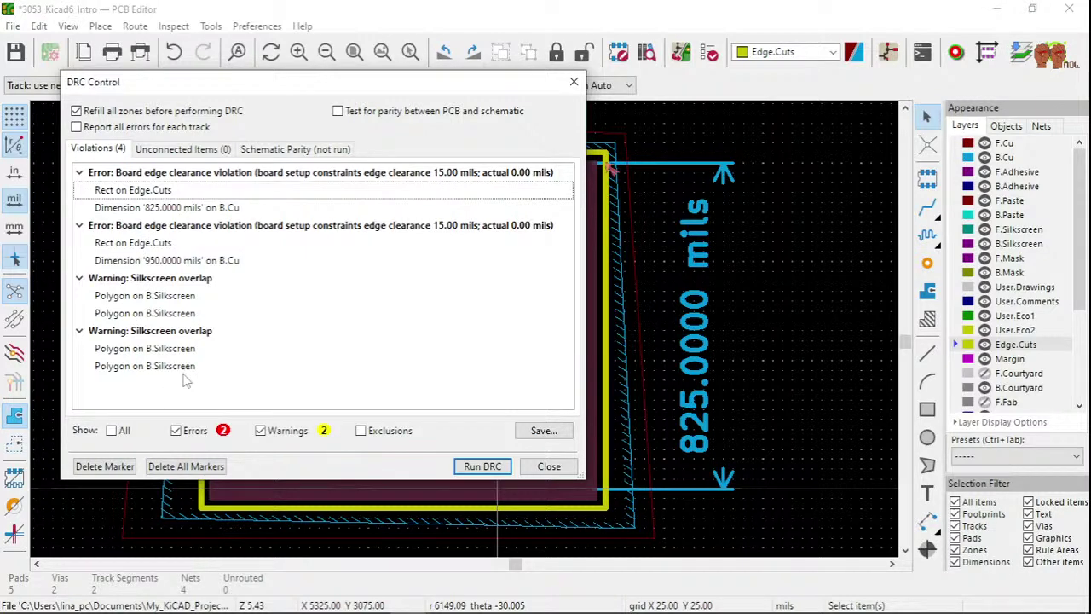
pyautogui.click(548, 467)
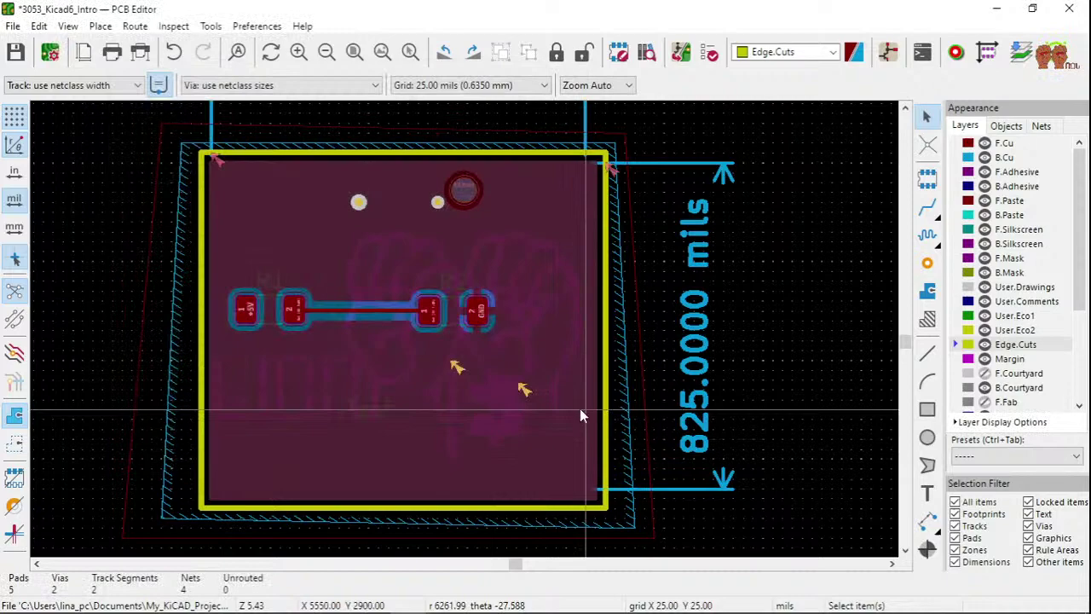
# - Examine the board edge, copper and logos with the F.Cu layer active and with the B.Cu layer active
pyautogui.scroll(3, 579, 415)
pyautogui.scroll(-1, 463, 362)
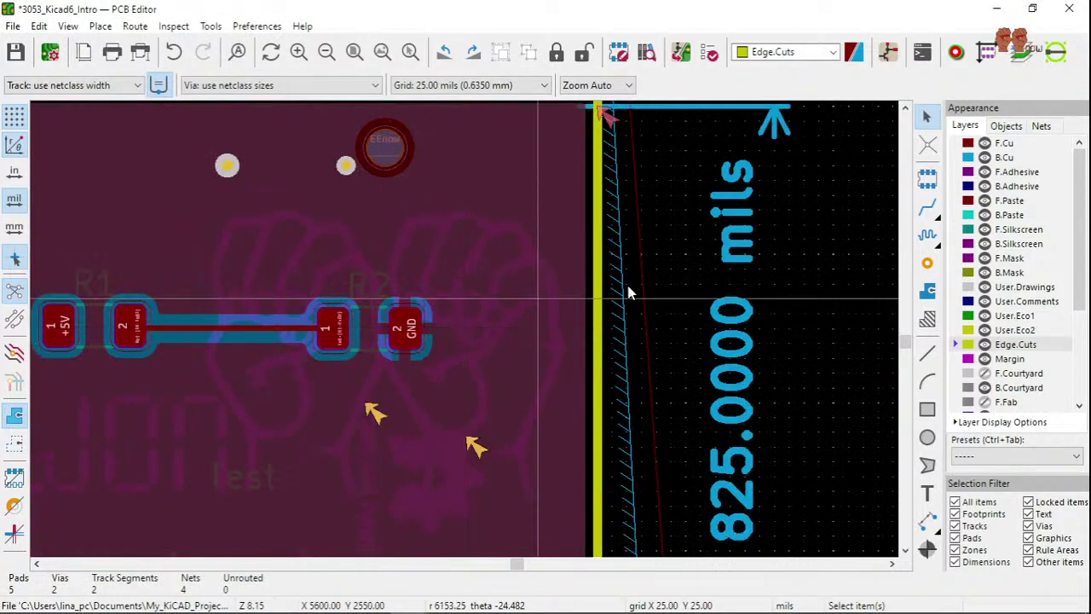
pyautogui.click(960, 145)
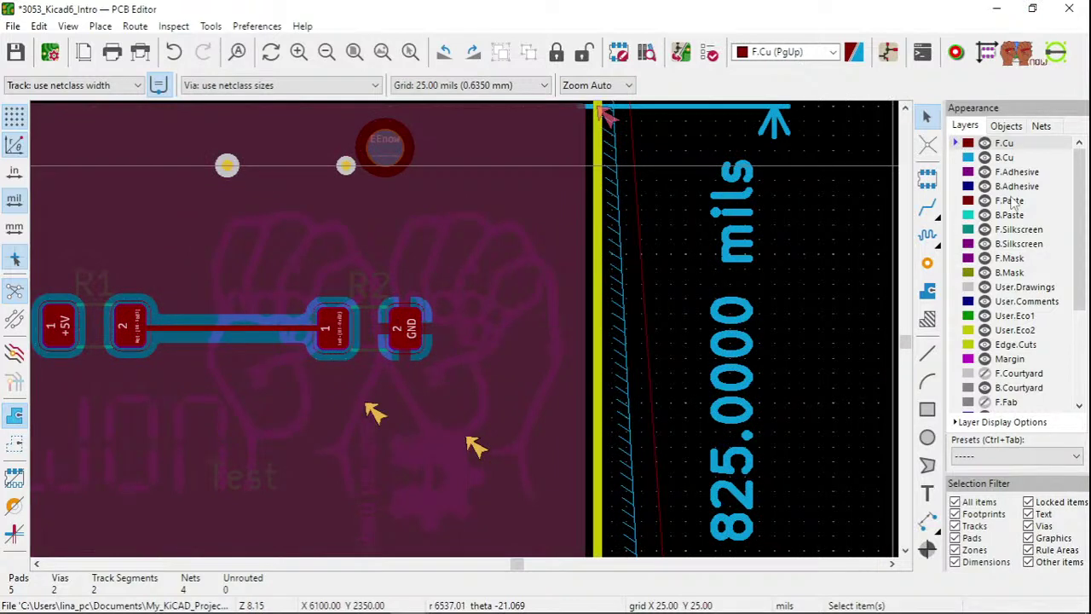
pyautogui.press('pagedown')
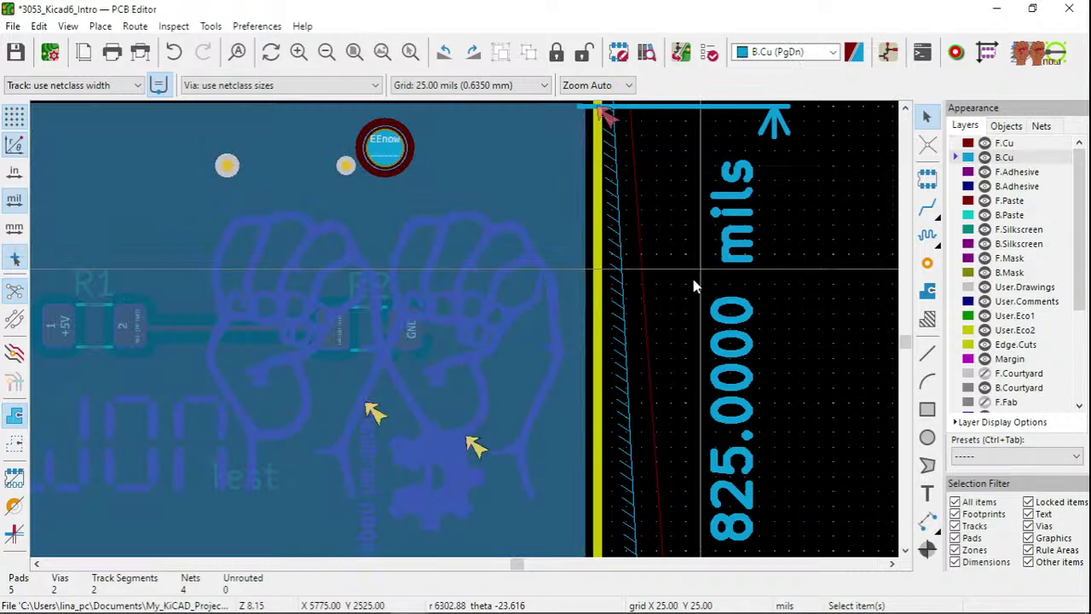
pyautogui.scroll(-3, 691, 274)
pyautogui.scroll(3, 368, 360)
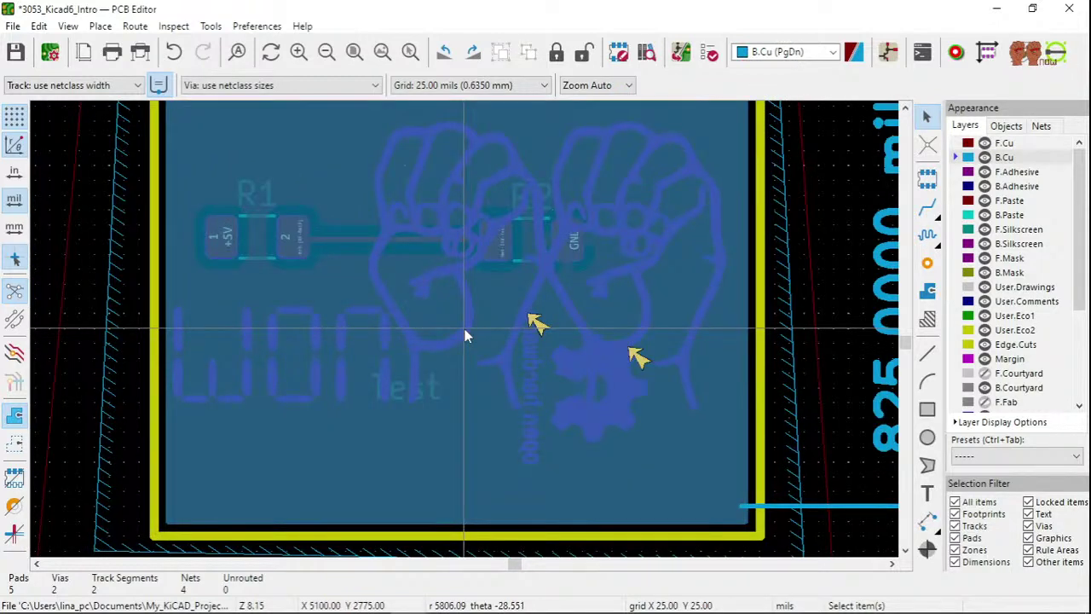
pyautogui.scroll(1, 464, 335)
pyautogui.scroll(-2, 464, 335)
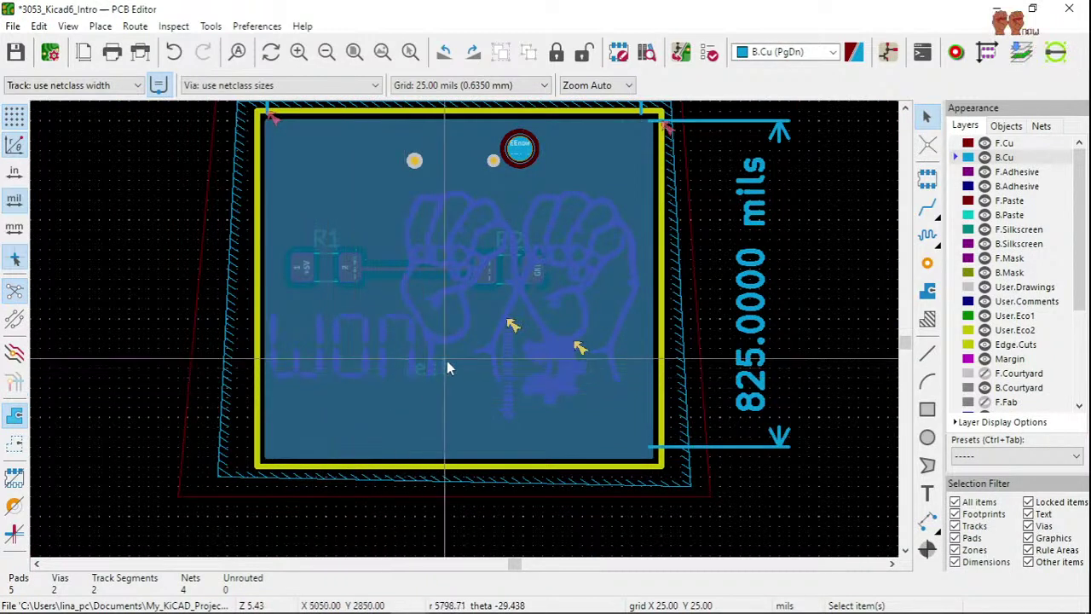
# - Move the EEnow logo footprint slightly downward on the back of the board
pyautogui.click(495, 348)
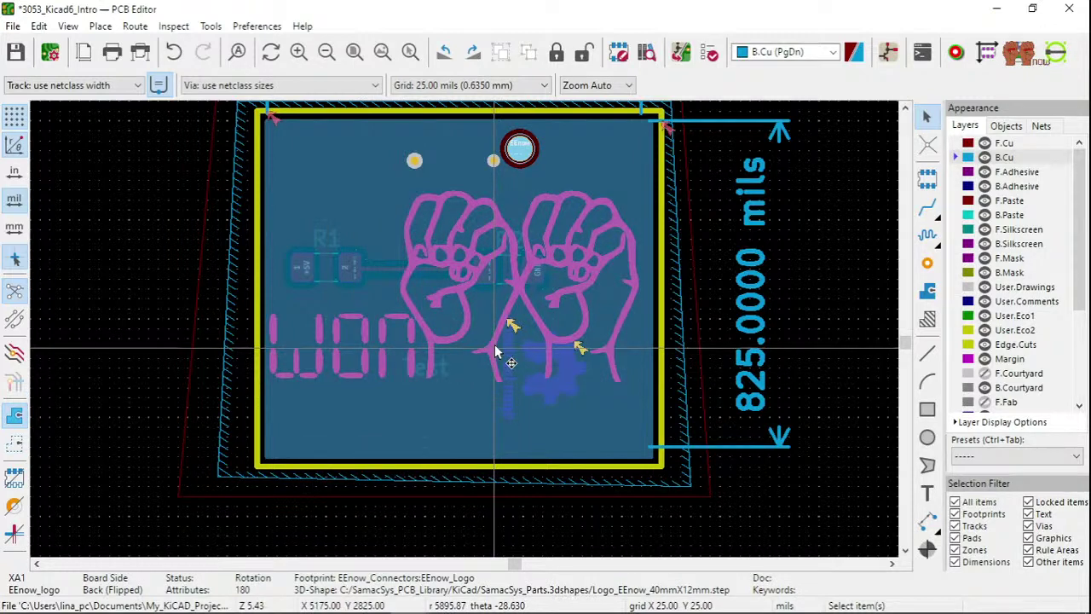
pyautogui.press('m')
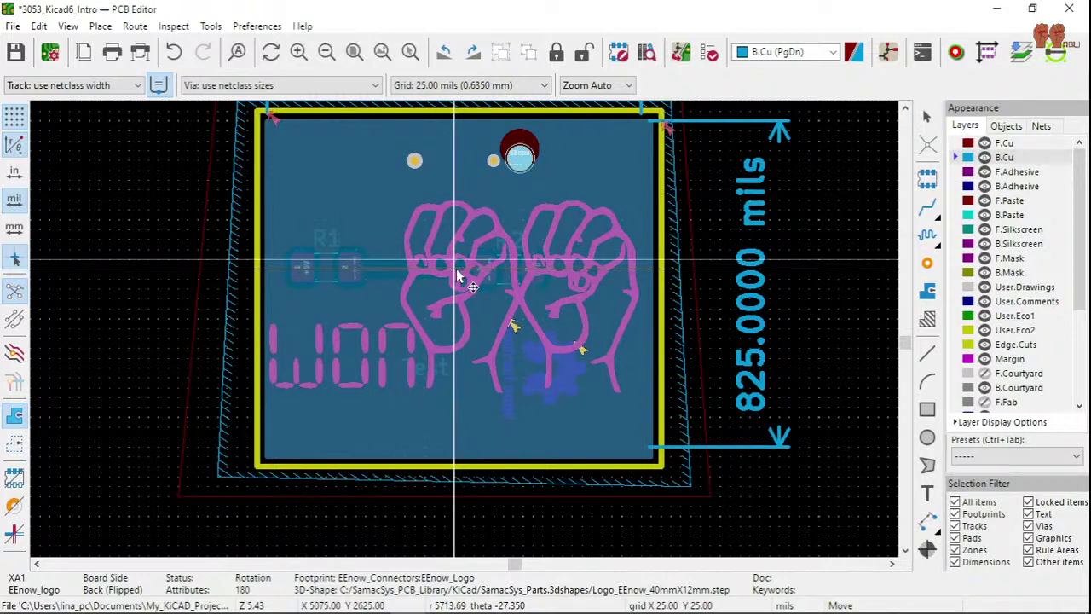
pyautogui.click(458, 278)
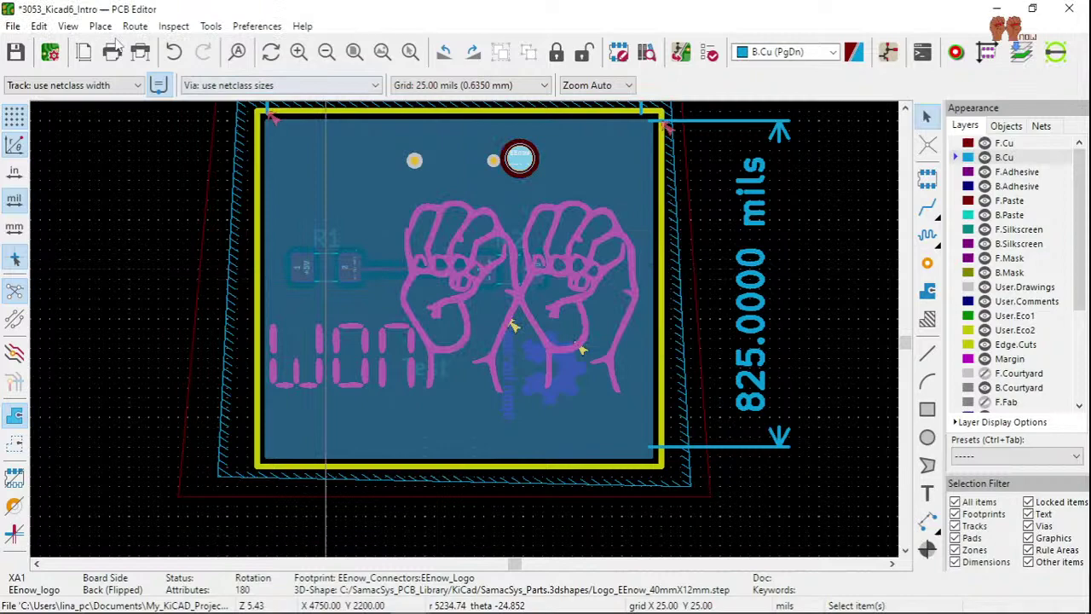
# - Rerun the design rules check and examine the silkscreen overlap markers around the gear logo
pyautogui.click(173, 26)
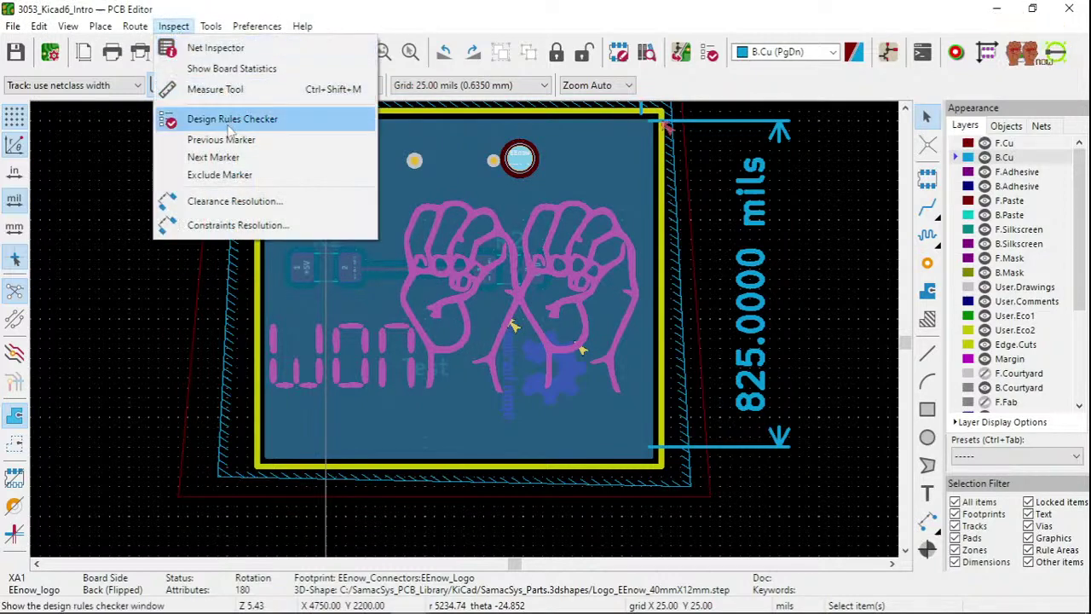
pyautogui.click(229, 128)
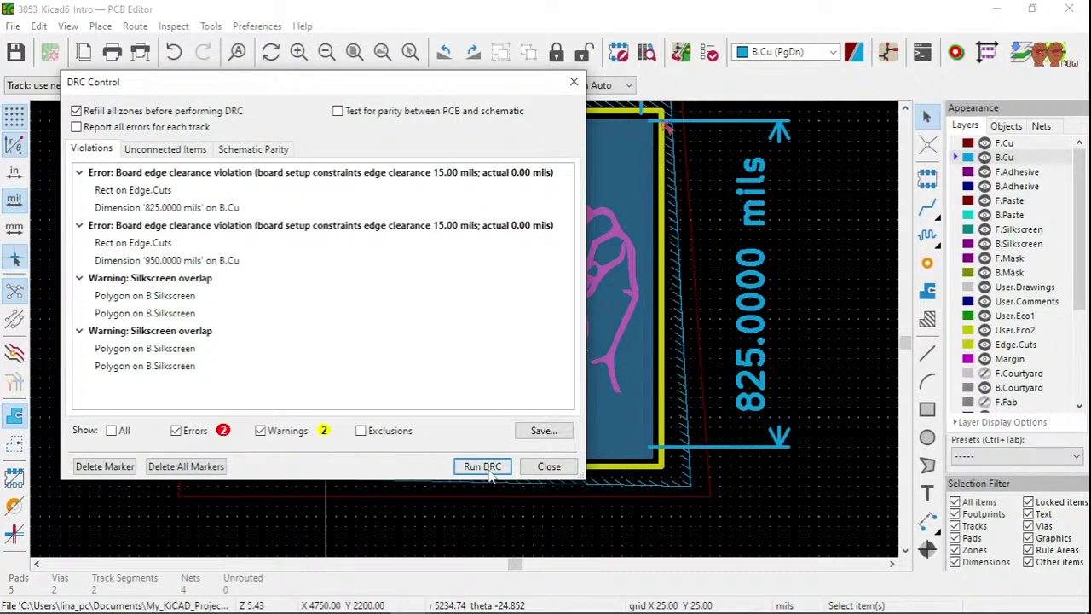
pyautogui.click(483, 467)
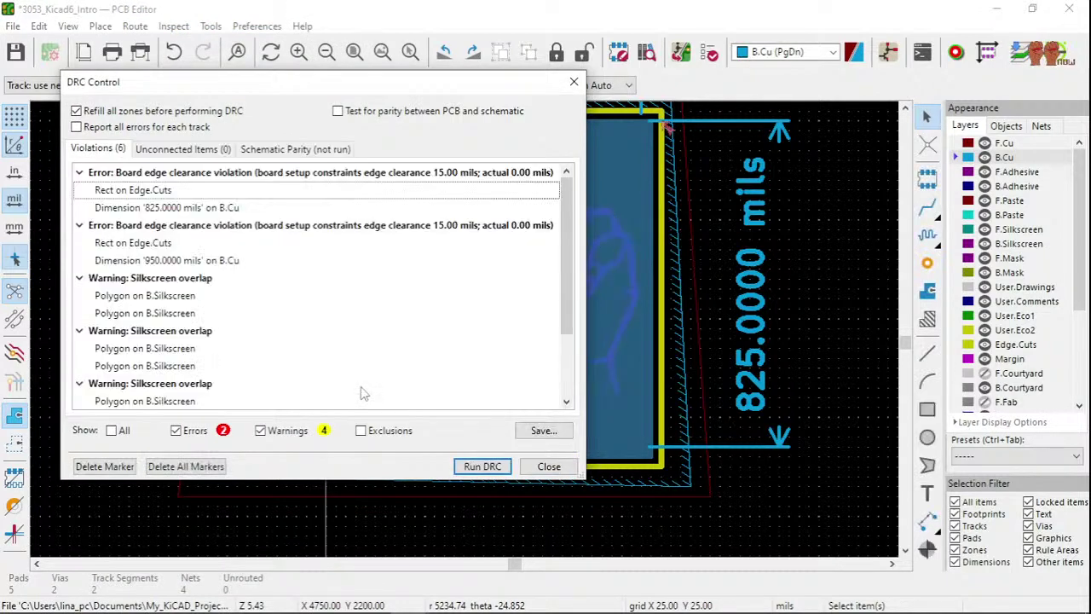
pyautogui.click(543, 472)
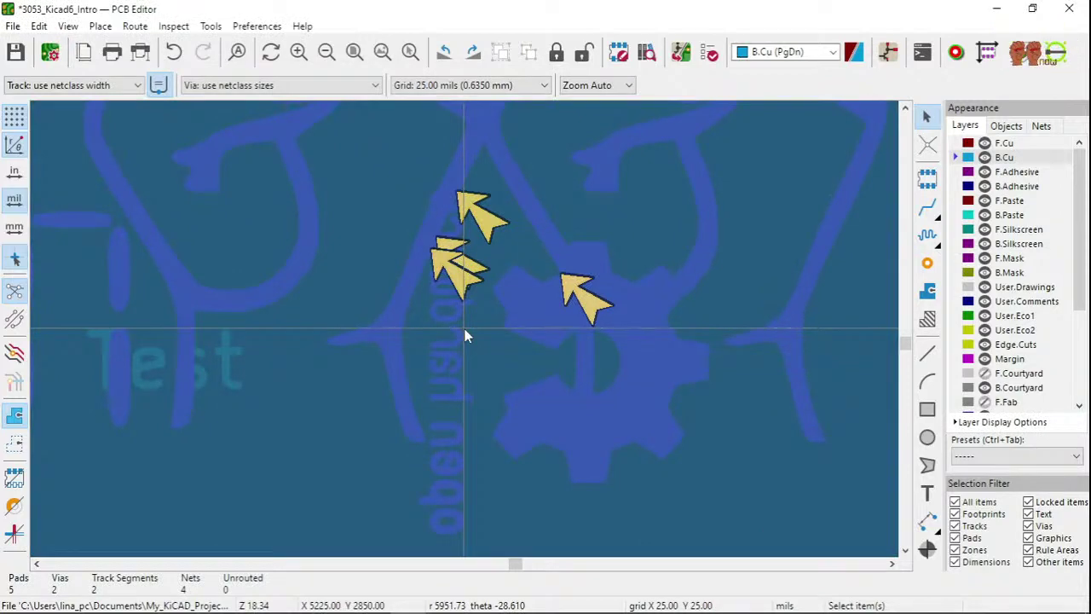
pyautogui.scroll(-3, 464, 335)
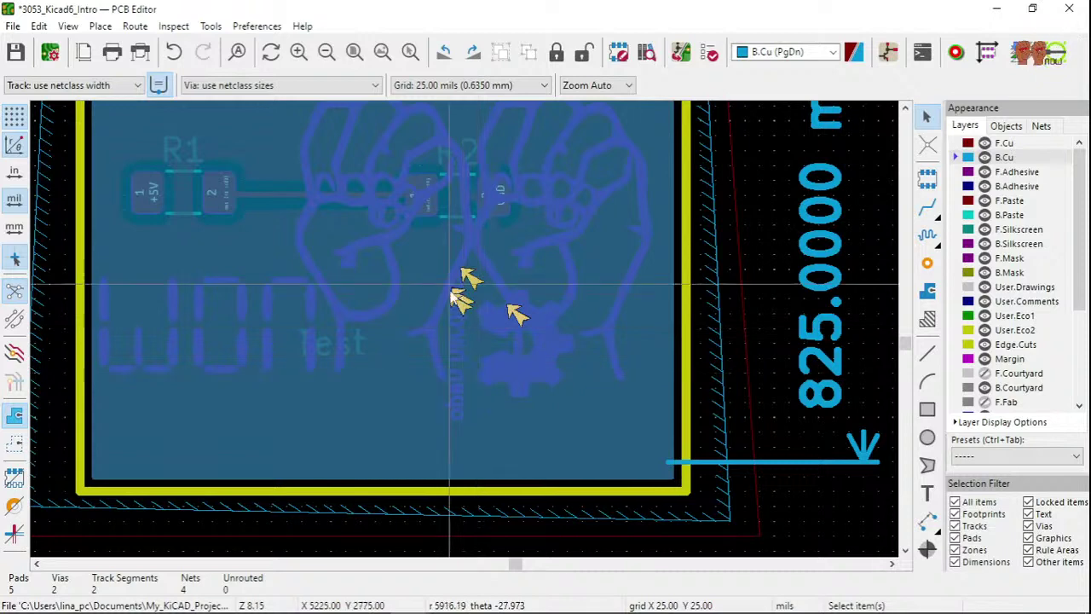
# - Remove the locked Open Source Hardware gear logo that overlaps the EEnow logo on the back silkscreen
pyautogui.click(518, 350)
pyautogui.press('m')
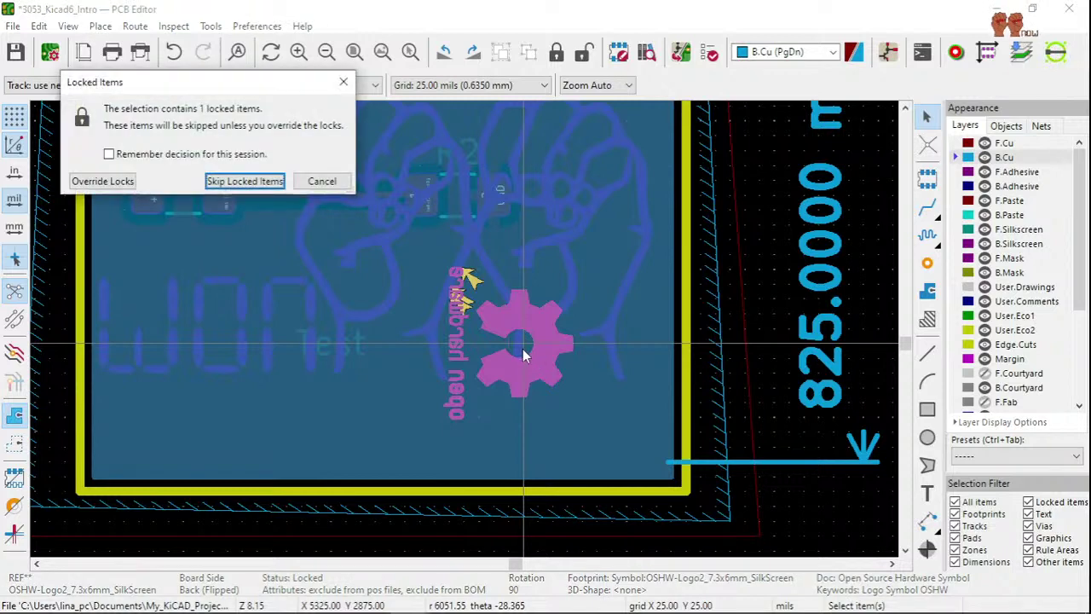
pyautogui.click(249, 186)
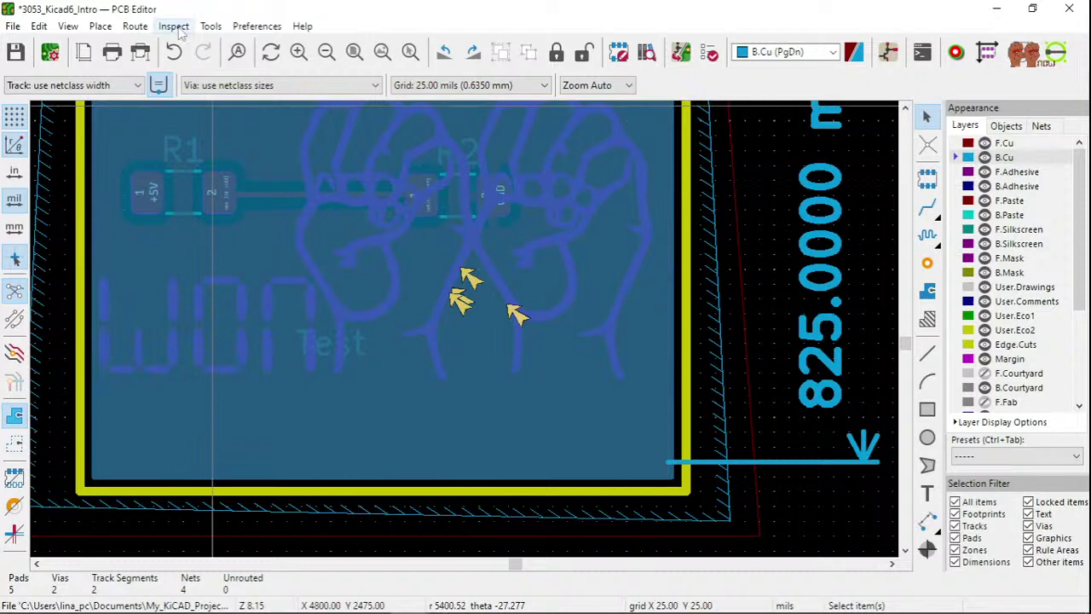
# - Rerun the design rules check and examine the edge clearance marker at the board's upper right corner
pyautogui.click(210, 25)
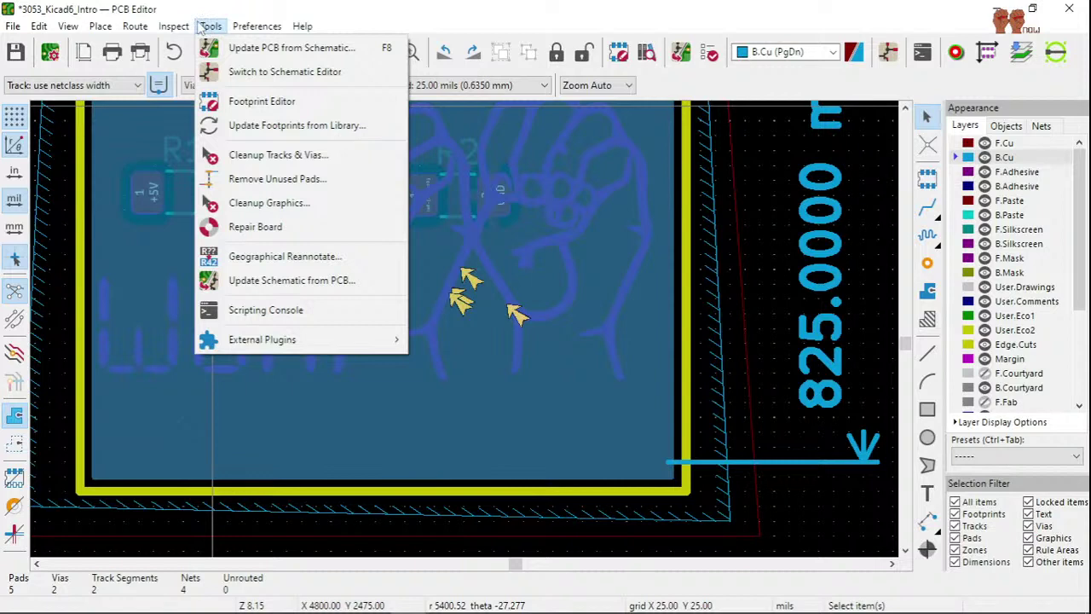
pyautogui.click(241, 150)
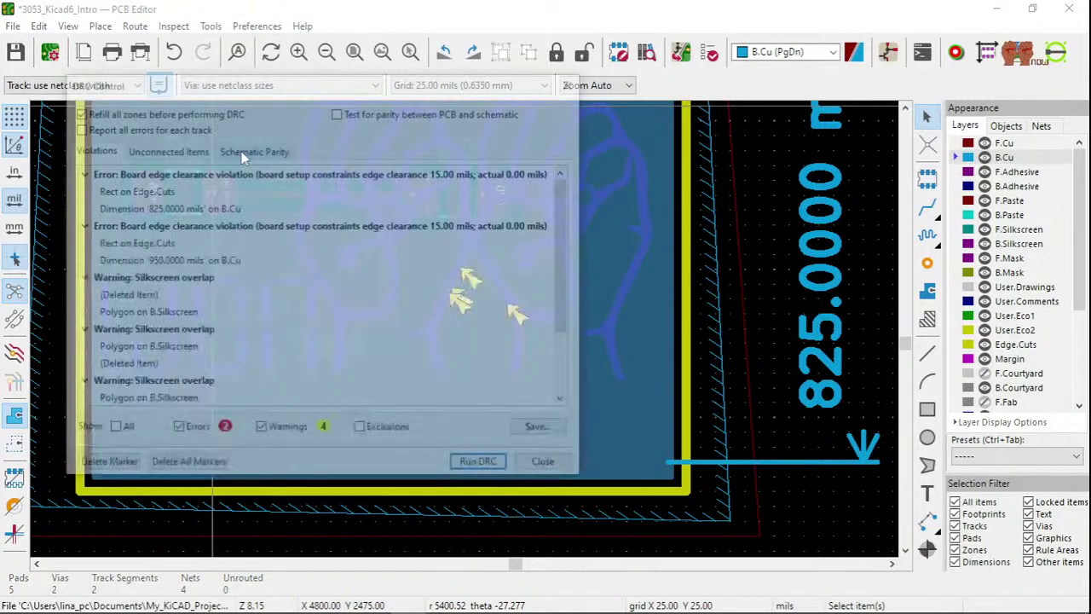
pyautogui.click(475, 462)
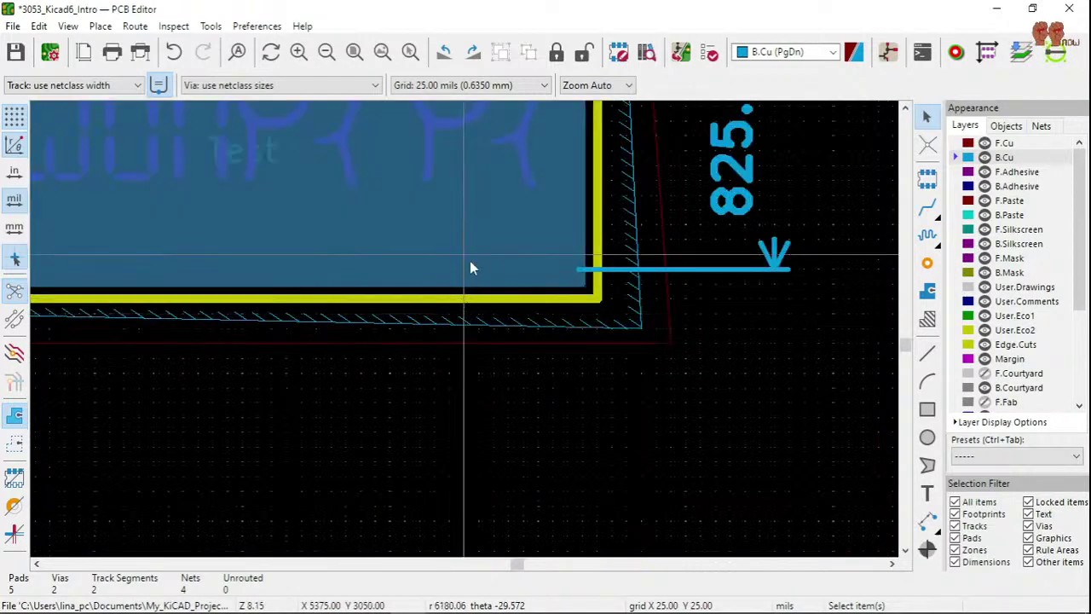
pyautogui.scroll(2, 470, 261)
pyautogui.scroll(-4, 465, 335)
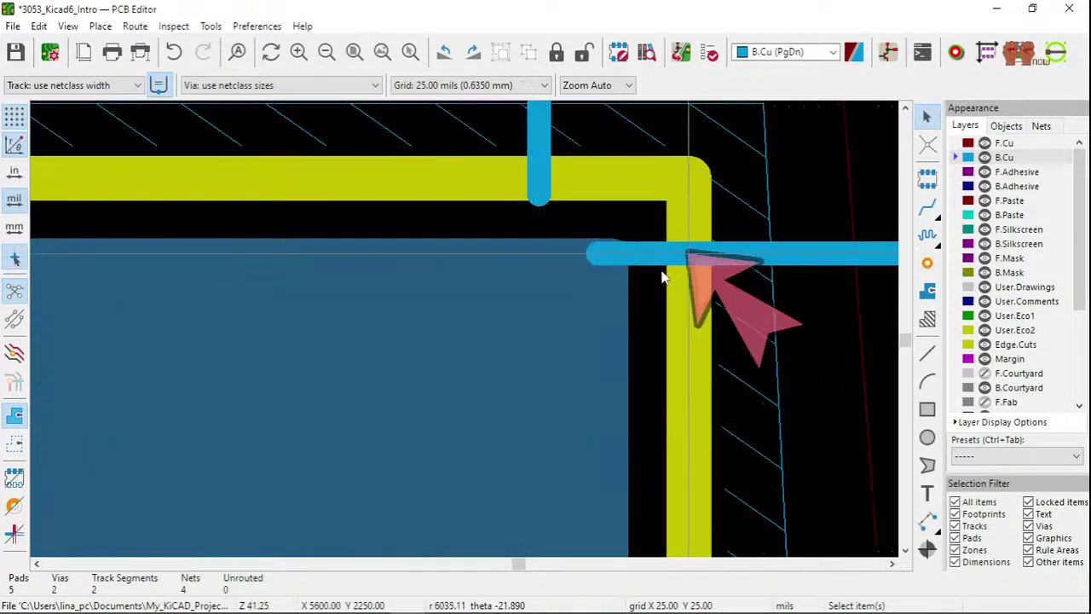
pyautogui.scroll(-1, 664, 277)
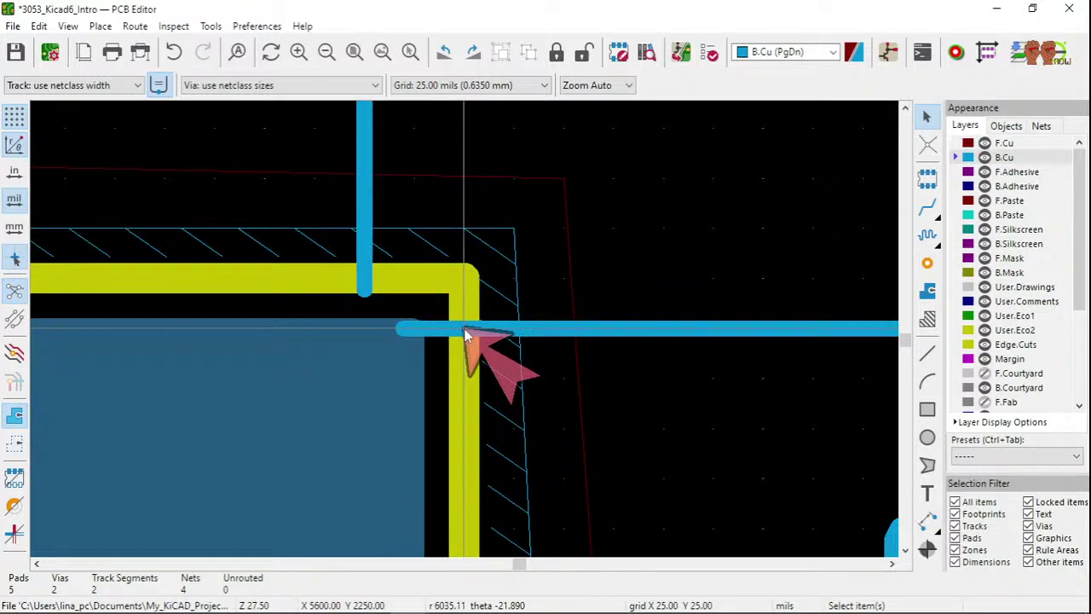
pyautogui.scroll(-3, 465, 333)
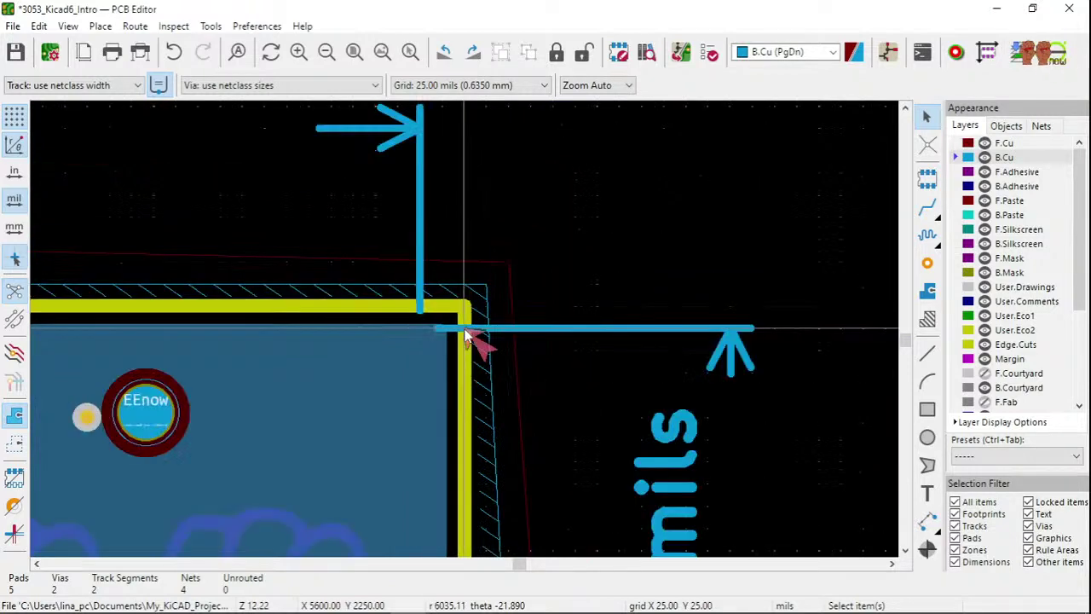
# - Delete the vertical and horizontal B.Cu dimensions that cross the board outline
pyautogui.click(543, 335)
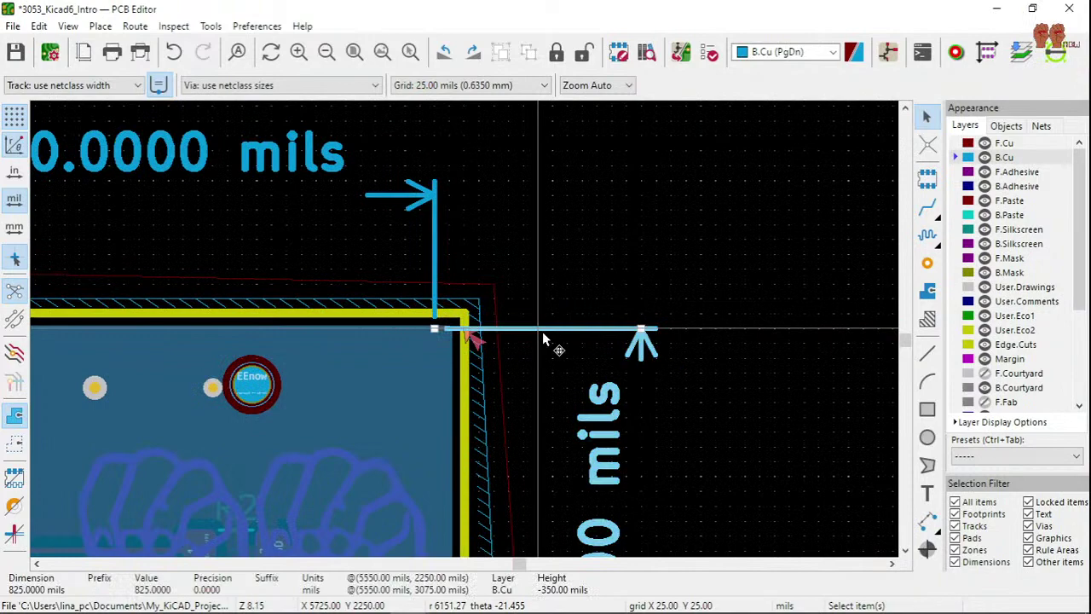
pyautogui.press('Delete')
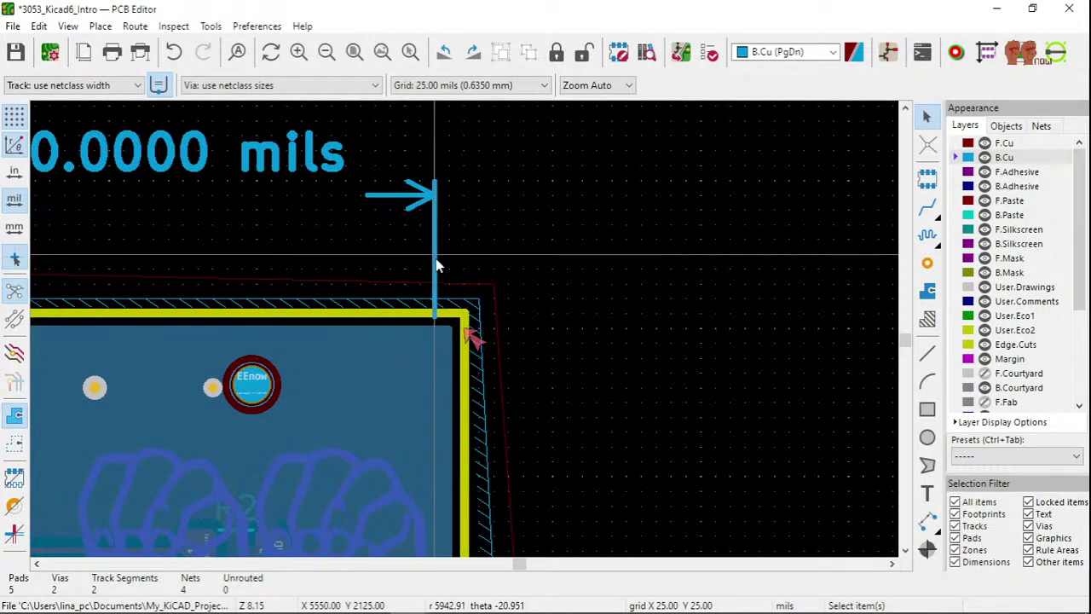
pyautogui.scroll(-2, 435, 265)
pyautogui.scroll(-1, 221, 398)
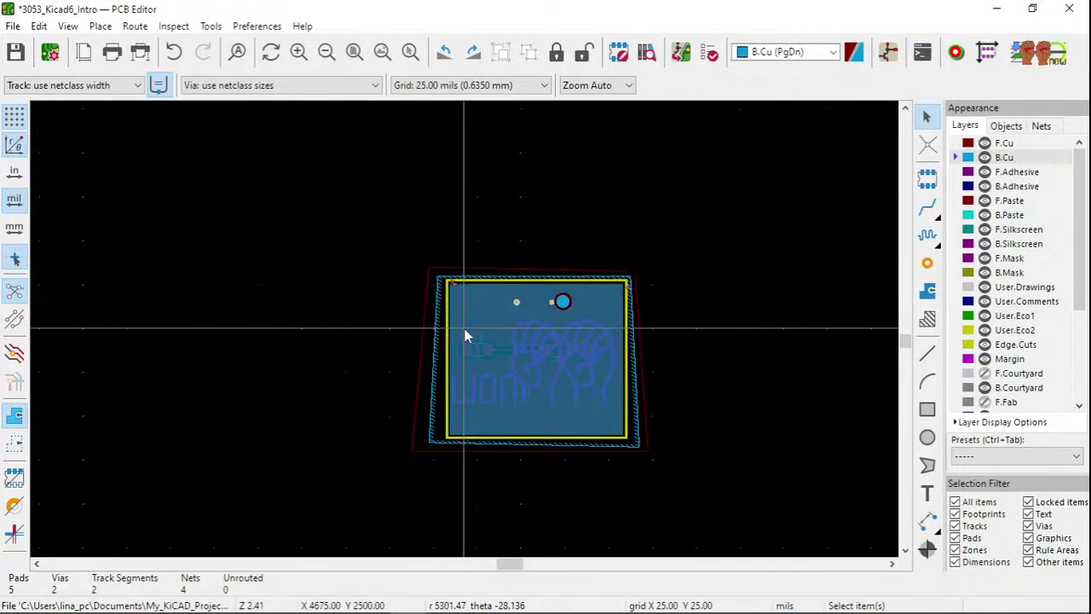
pyautogui.scroll(1, 465, 335)
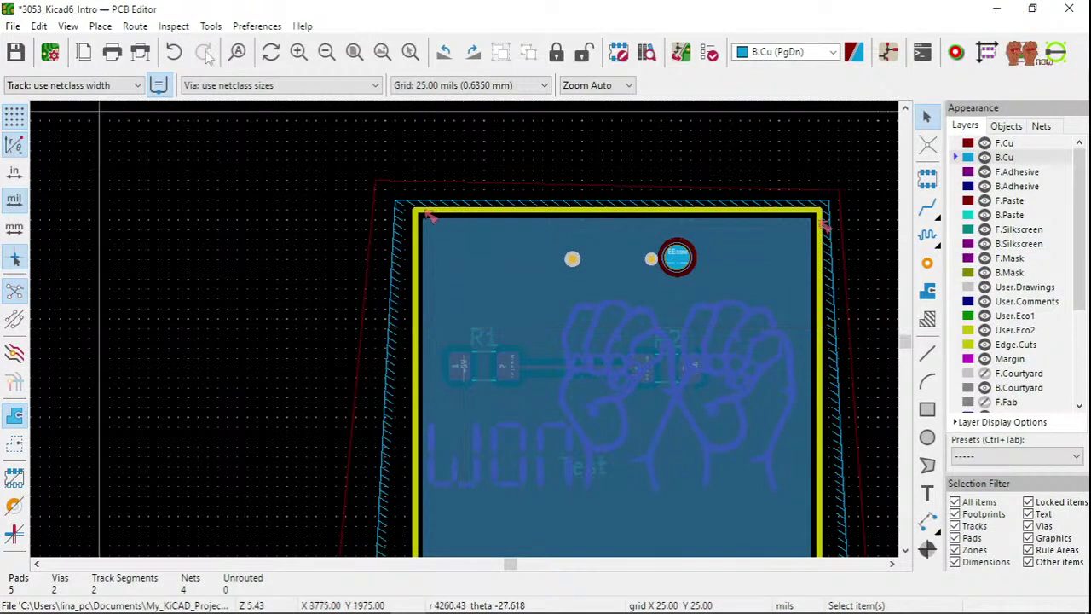
# - Rerun the design rules check with the two old dimensions removed
pyautogui.click(173, 25)
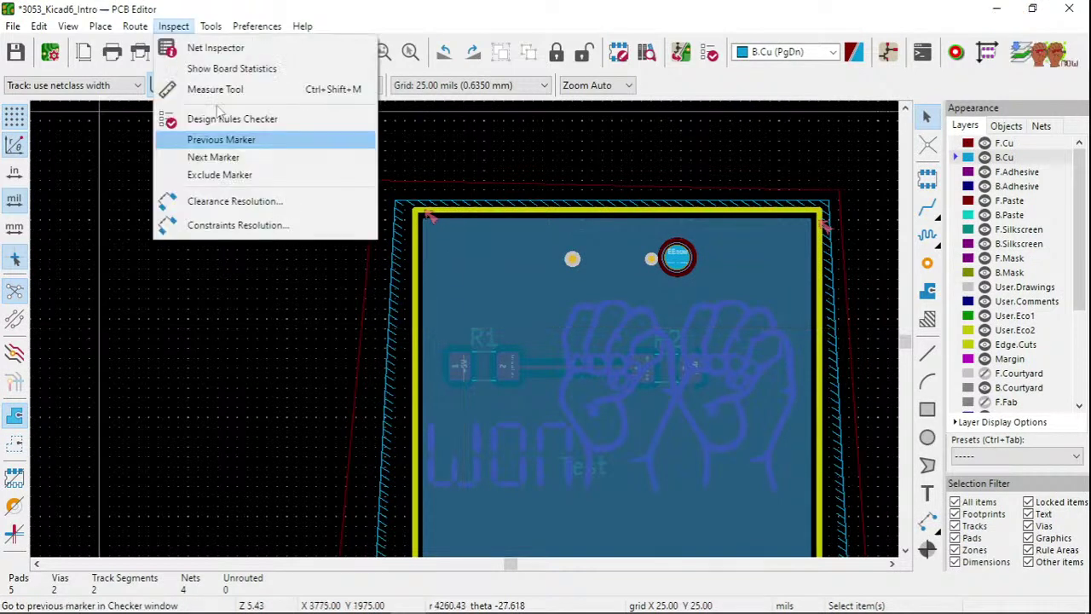
pyautogui.moveTo(255, 28)
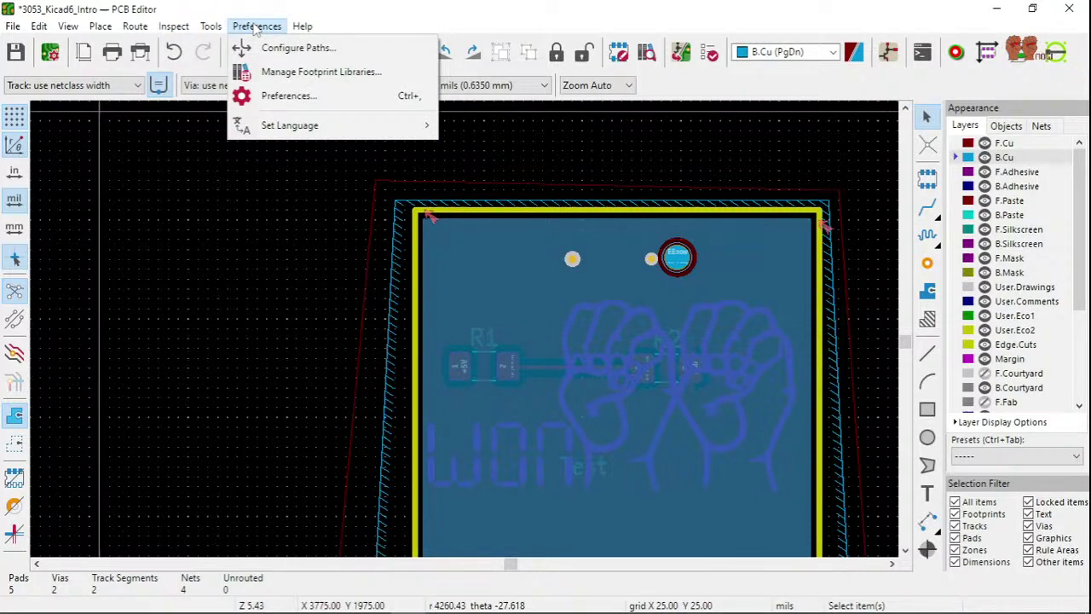
pyautogui.moveTo(173, 26)
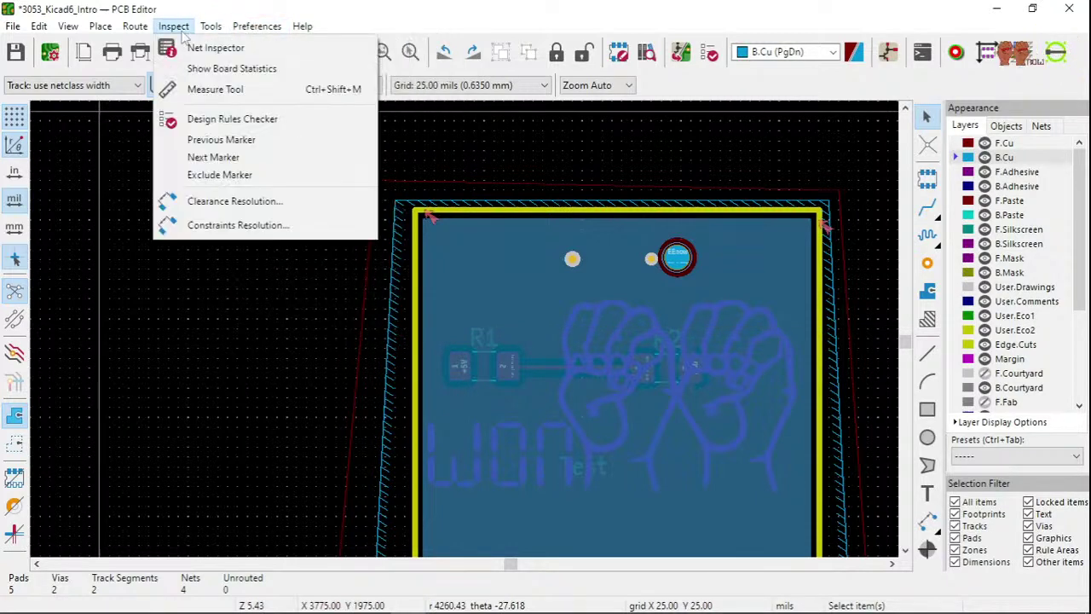
pyautogui.click(220, 120)
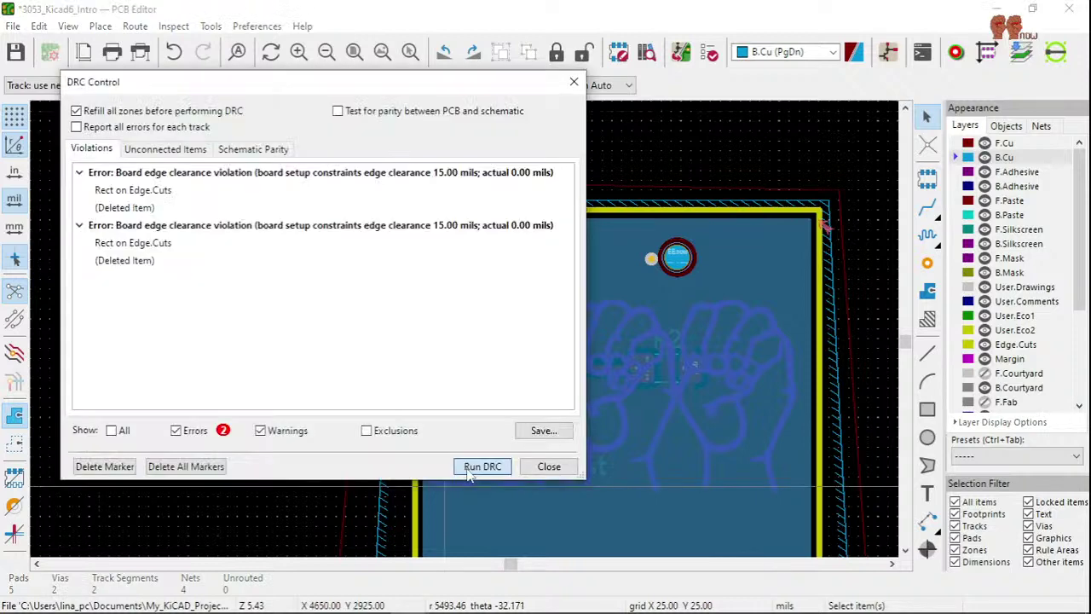
pyautogui.click(481, 466)
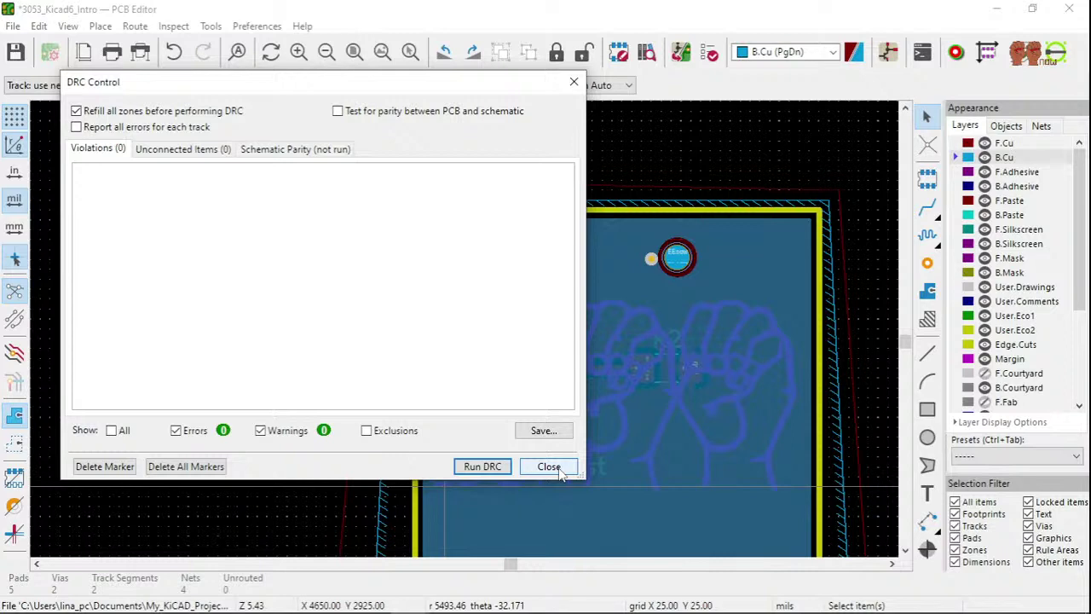
pyautogui.click(548, 466)
# - Add an aligned dimension on B.Cu between the board outline's top corners, offset 200 mils above the edge
pyautogui.scroll(-2, 529, 458)
pyautogui.scroll(2, 429, 406)
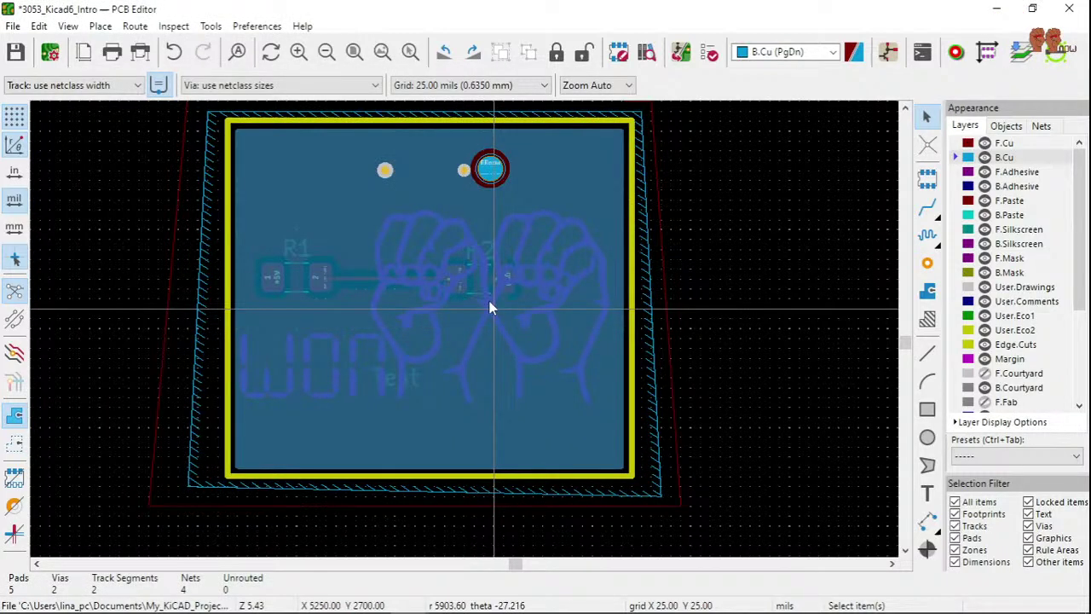
pyautogui.hotkey('ctrl', 'shift', 'h')
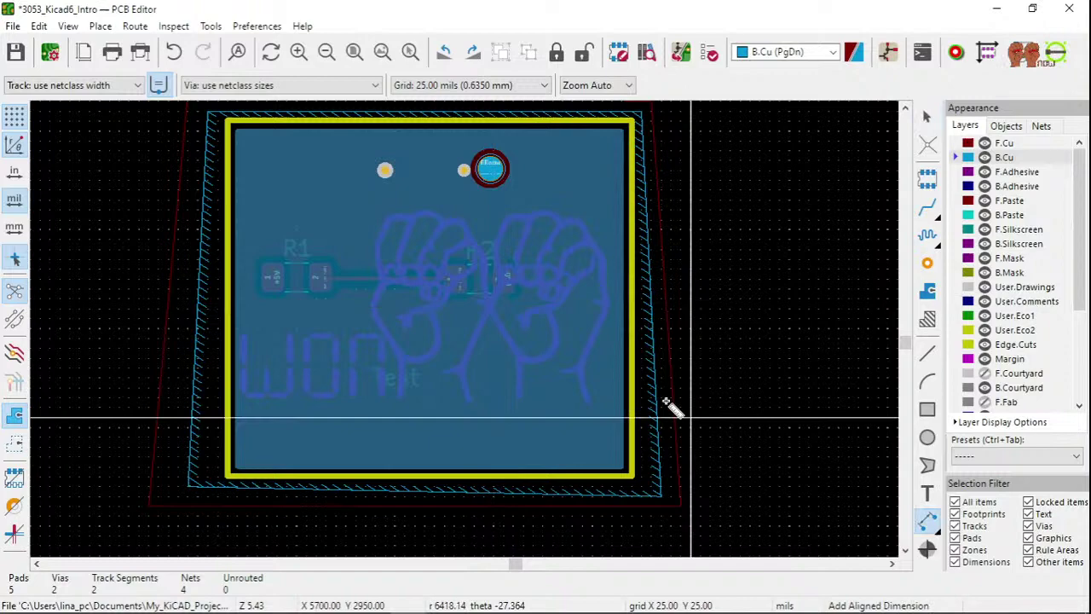
pyautogui.moveTo(225, 126); pyautogui.dragTo(411, 294, button='middle')
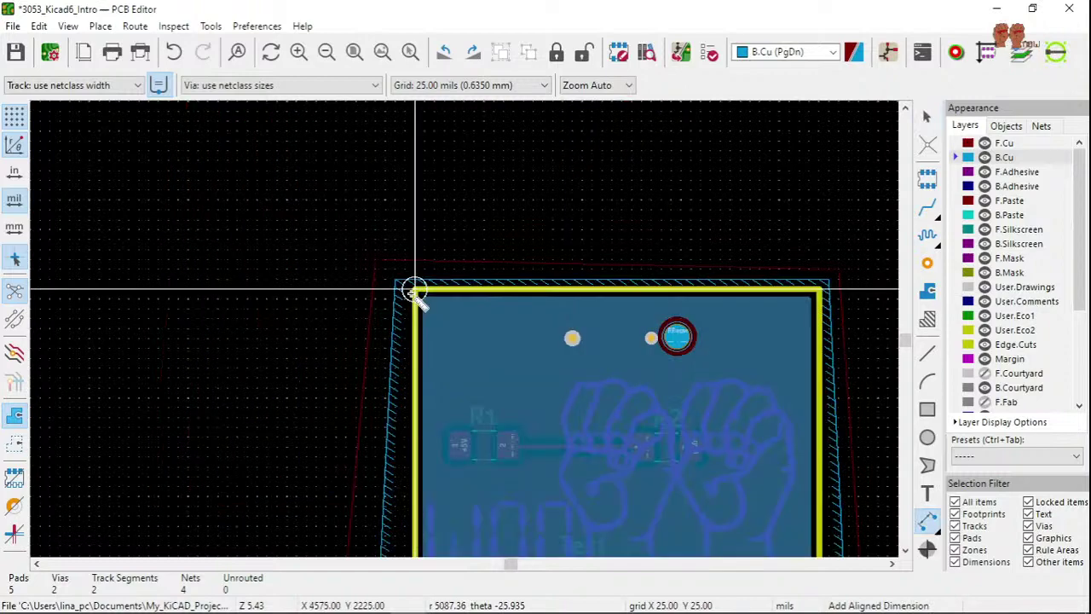
pyautogui.click(411, 292)
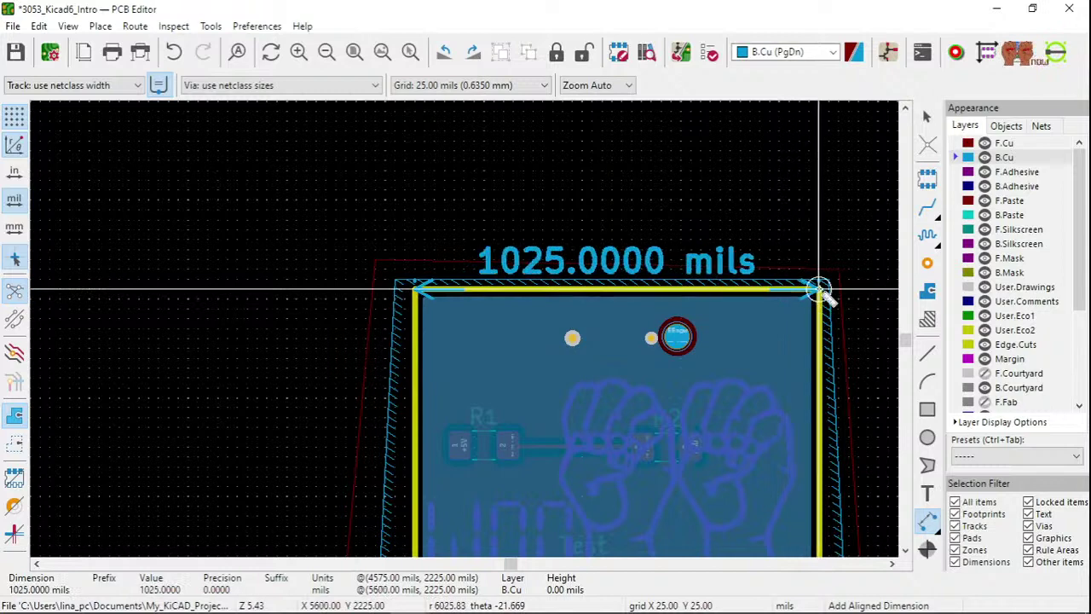
pyautogui.click(818, 289)
pyautogui.scroll(-3, 818, 289)
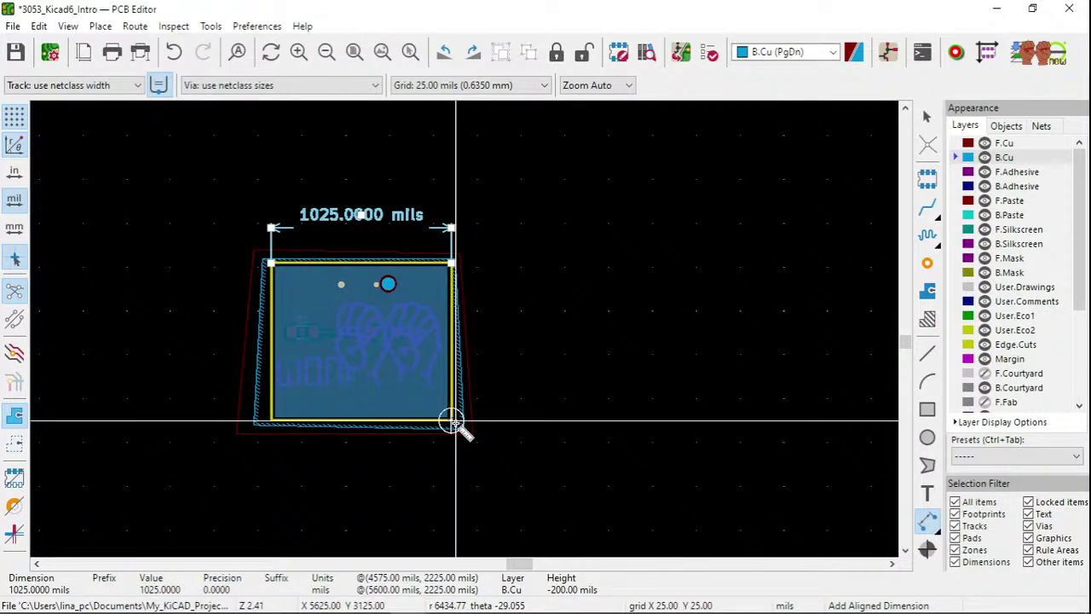
# - Add an aligned dimension on B.Cu along the board outline's right edge, corner to corner, offset 375 mils outward
pyautogui.scroll(5, 451, 421)
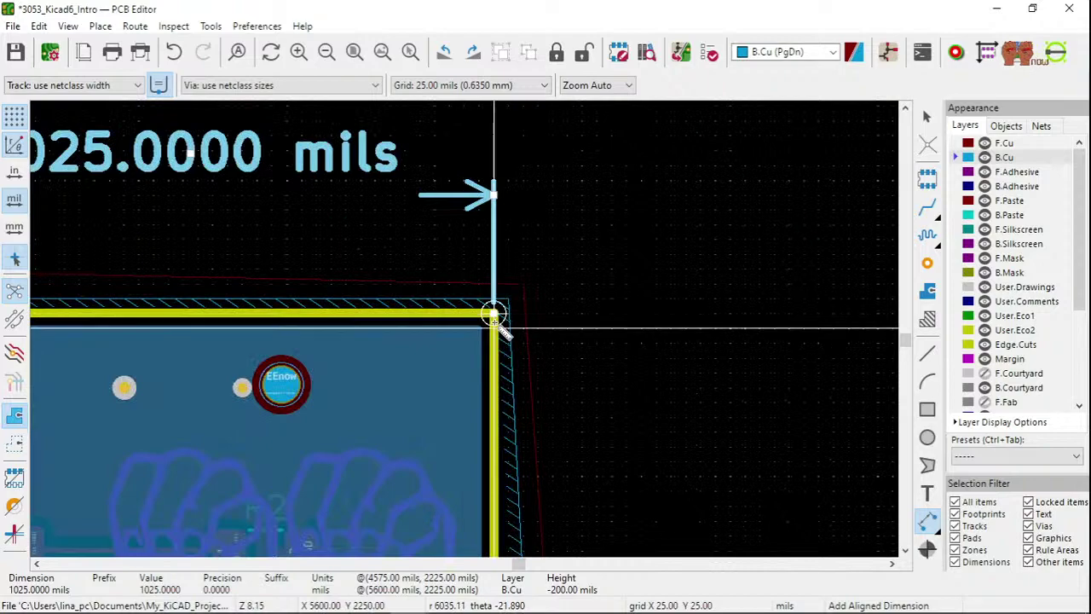
pyautogui.click(492, 314)
pyautogui.scroll(-5, 492, 314)
pyautogui.scroll(3, 482, 438)
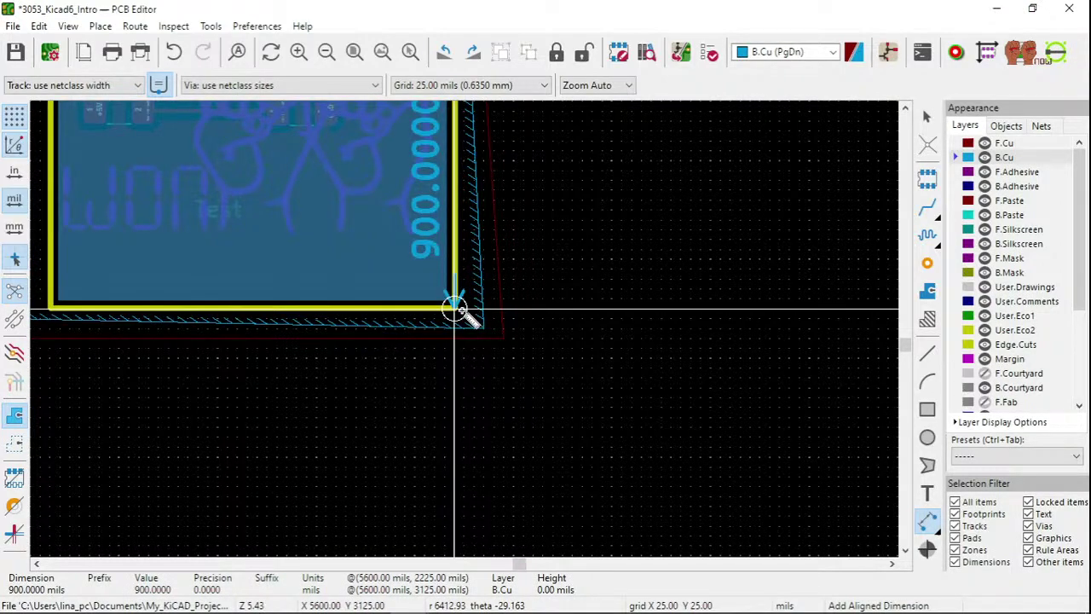
pyautogui.click(454, 308)
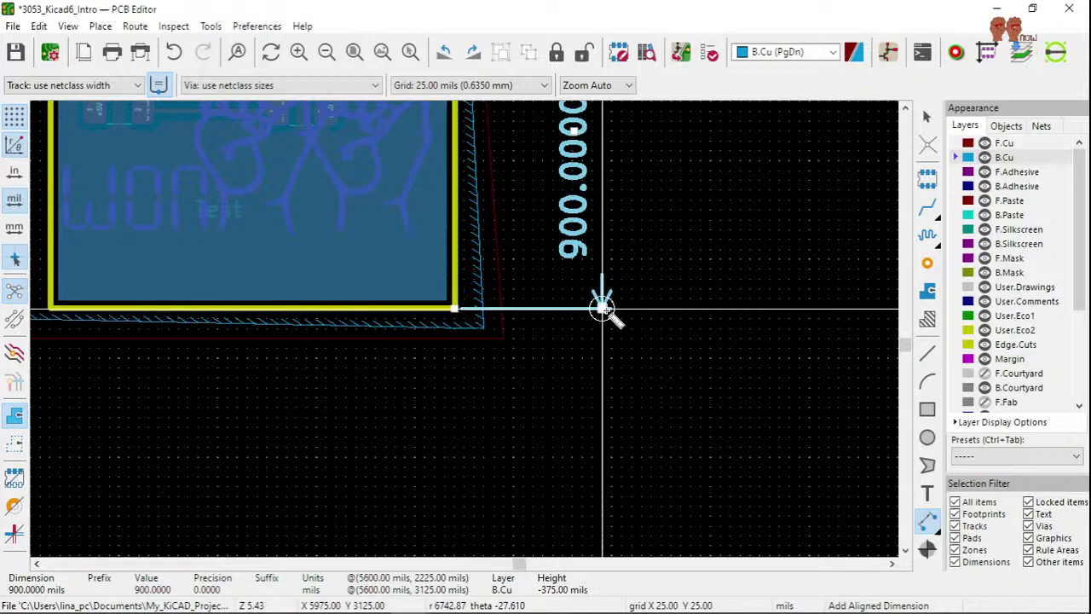
pyautogui.click(602, 308)
pyautogui.press('Escape')
pyautogui.scroll(-2, 464, 331)
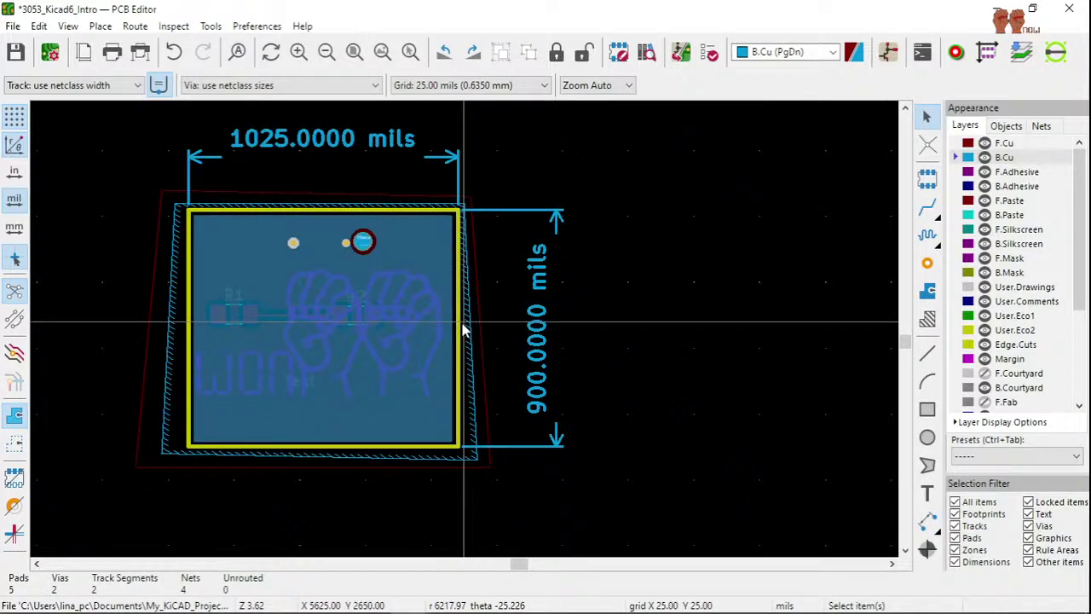
# - Rerun the design rules check with the new width and height dimensions in place
pyautogui.click(169, 27)
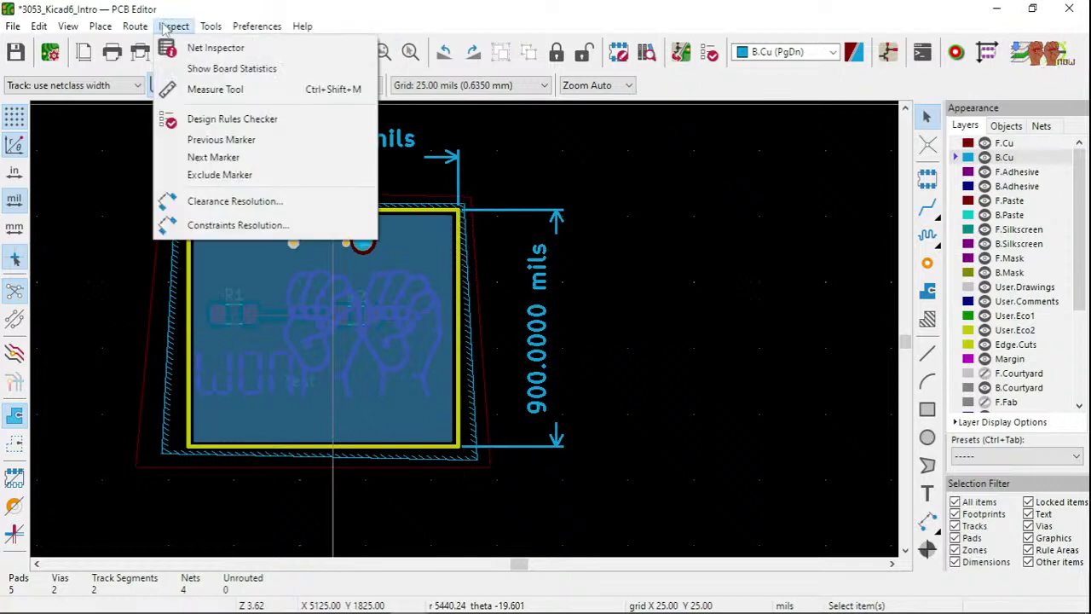
pyautogui.click(227, 119)
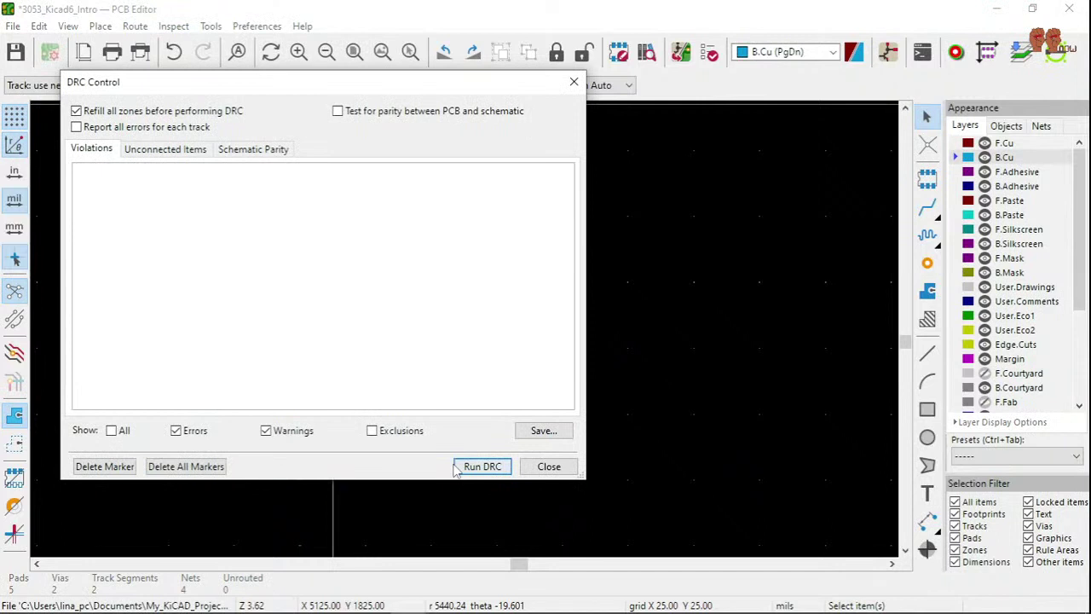
pyautogui.click(461, 468)
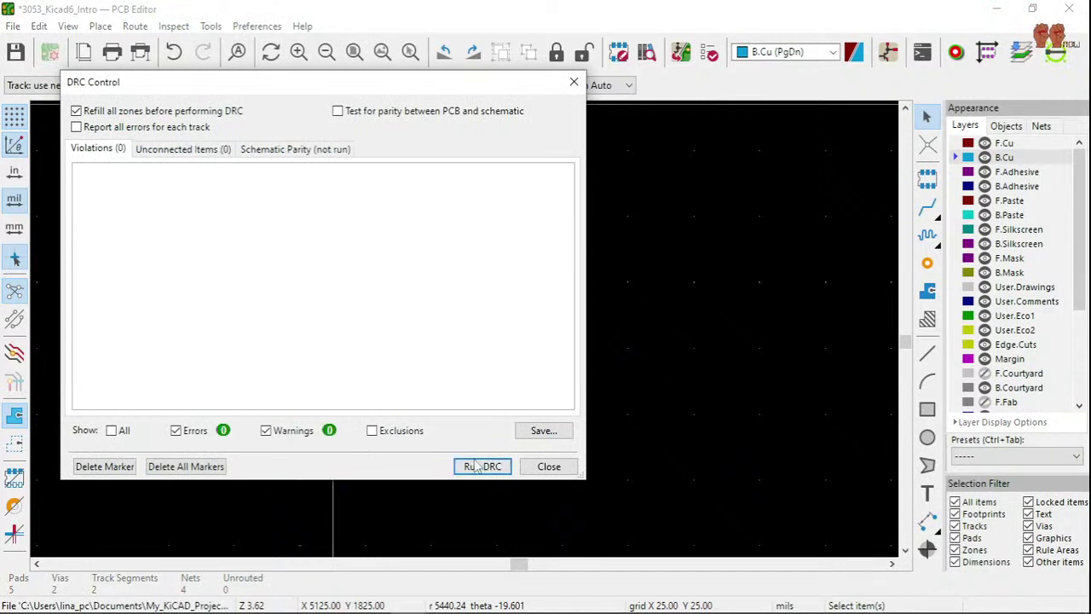
pyautogui.click(549, 466)
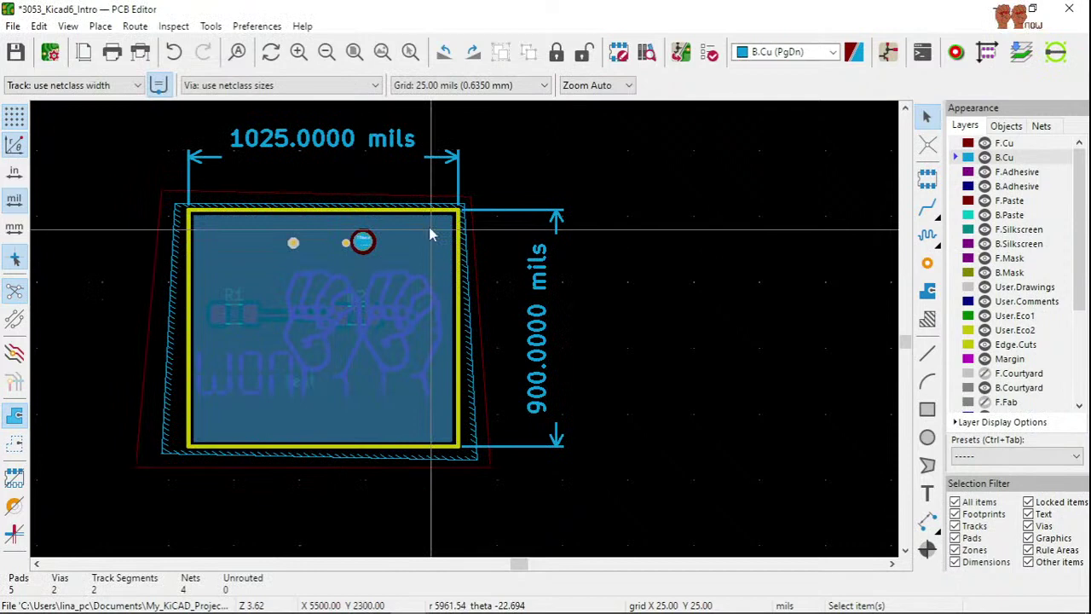
pyautogui.scroll(-2, 428, 227)
pyautogui.scroll(4, 464, 339)
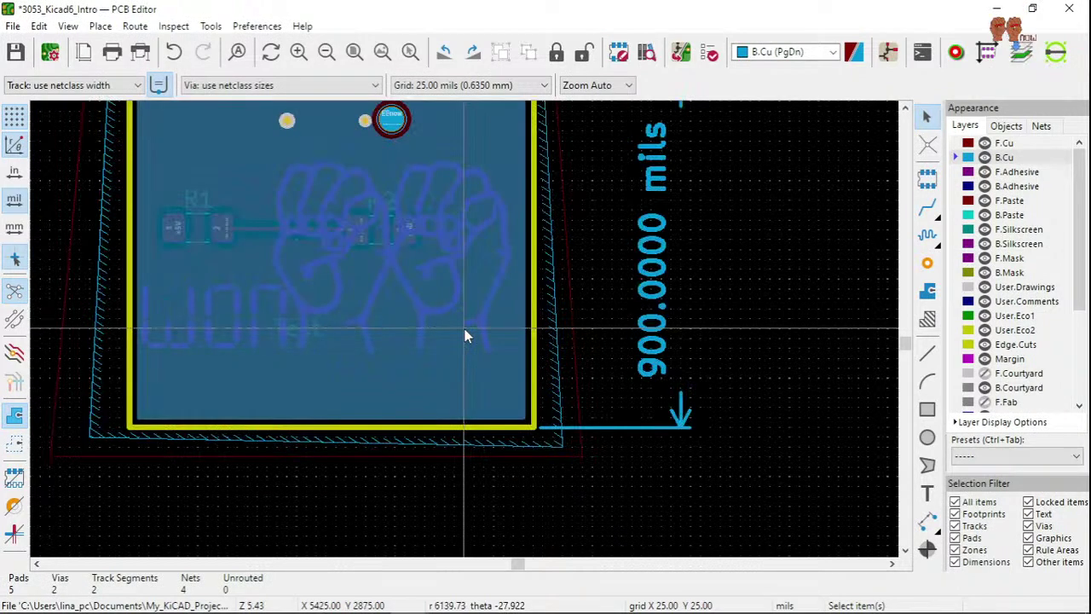
pyautogui.scroll(-2, 464, 336)
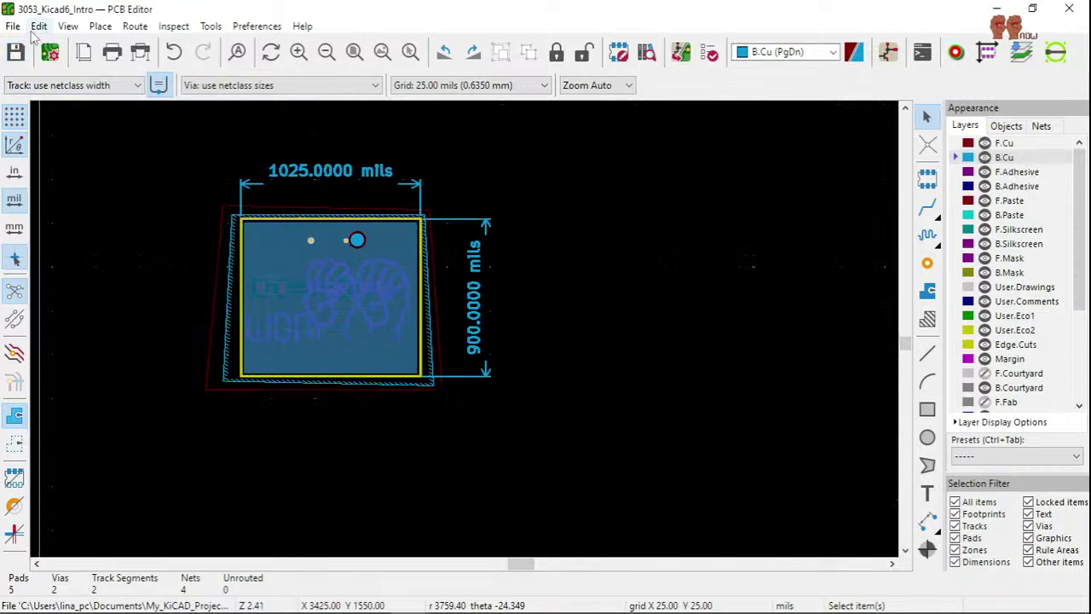
# - Open the board in the 3D viewer and examine its front, its edges and the model mounted behind it
pyautogui.click(39, 25)
pyautogui.moveTo(67, 26)
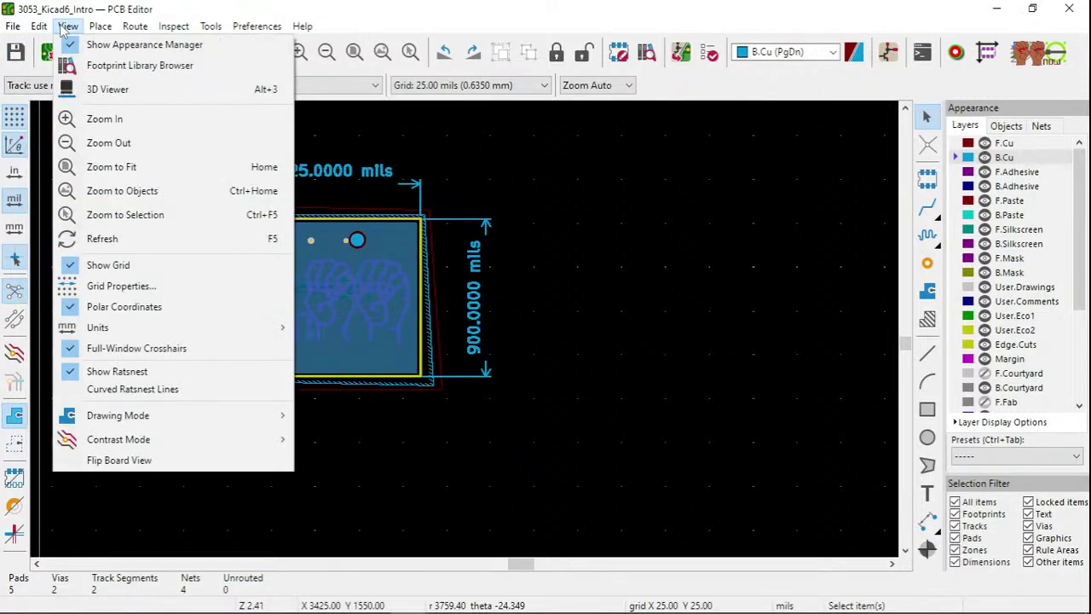
pyautogui.click(107, 89)
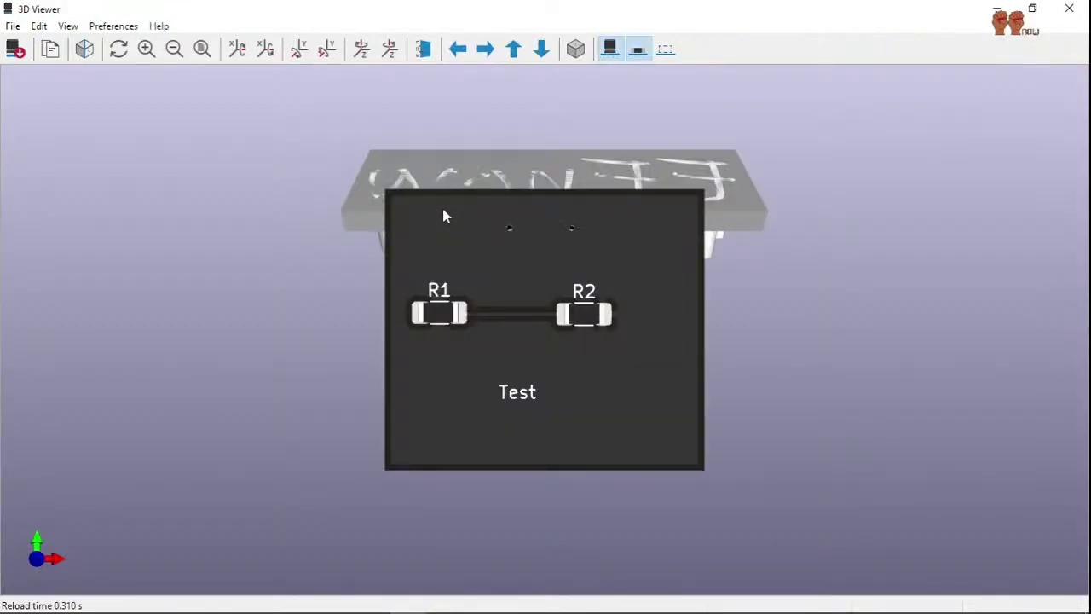
pyautogui.scroll(-1, 453, 370)
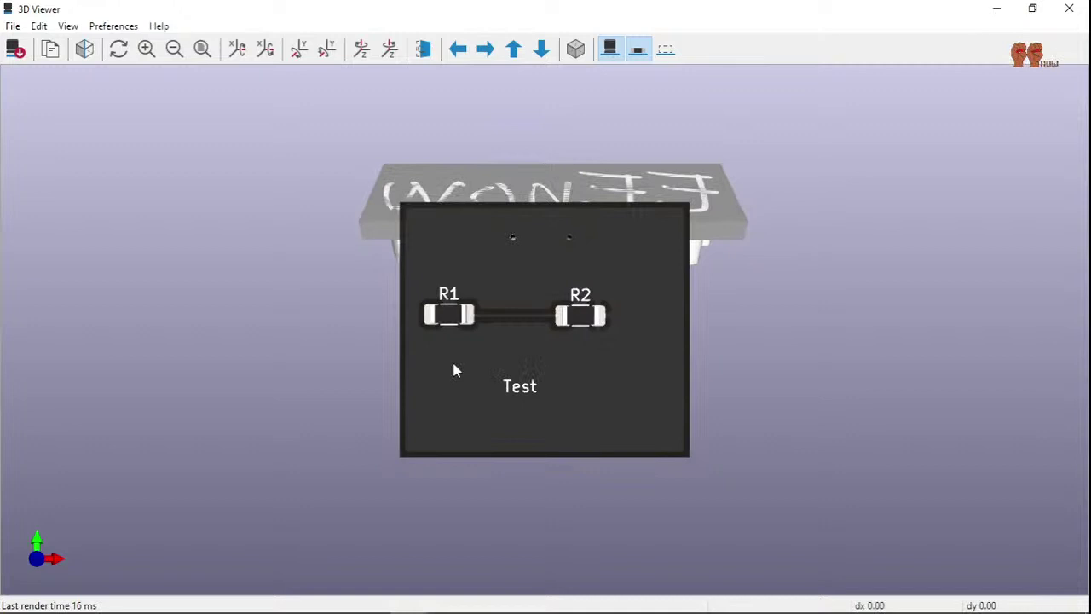
pyautogui.moveTo(453, 369); pyautogui.dragTo(440, 404)
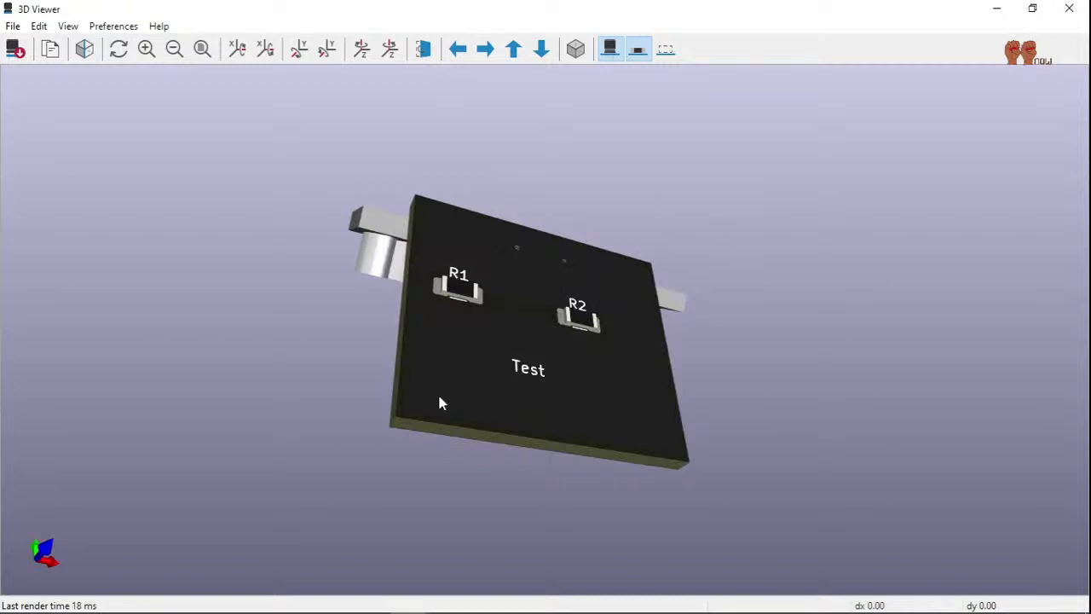
pyautogui.moveTo(439, 397); pyautogui.dragTo(241, 455)
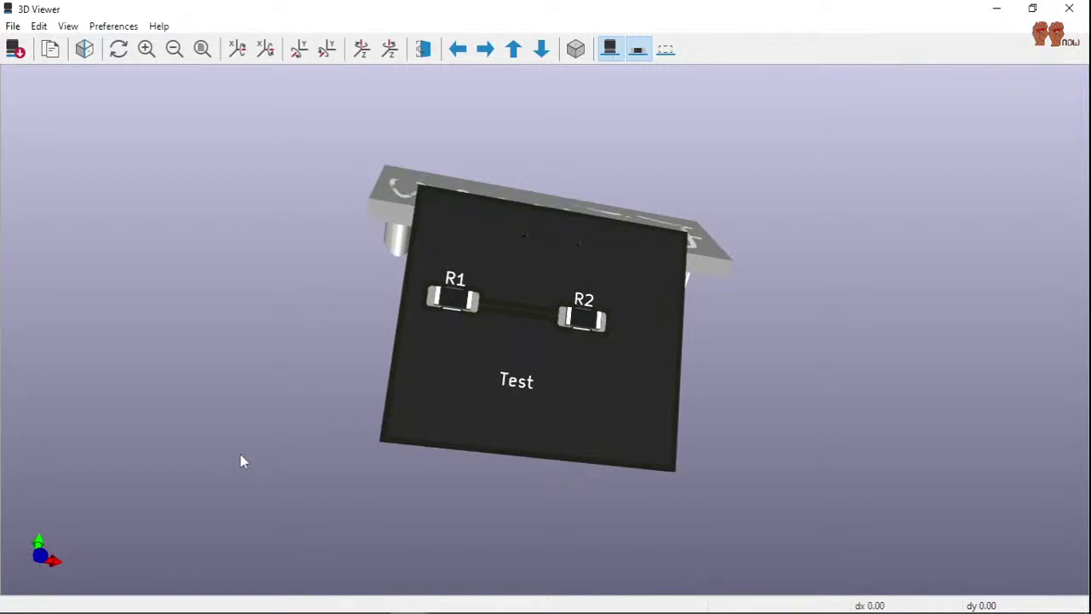
pyautogui.moveTo(241, 456); pyautogui.dragTo(690, 282)
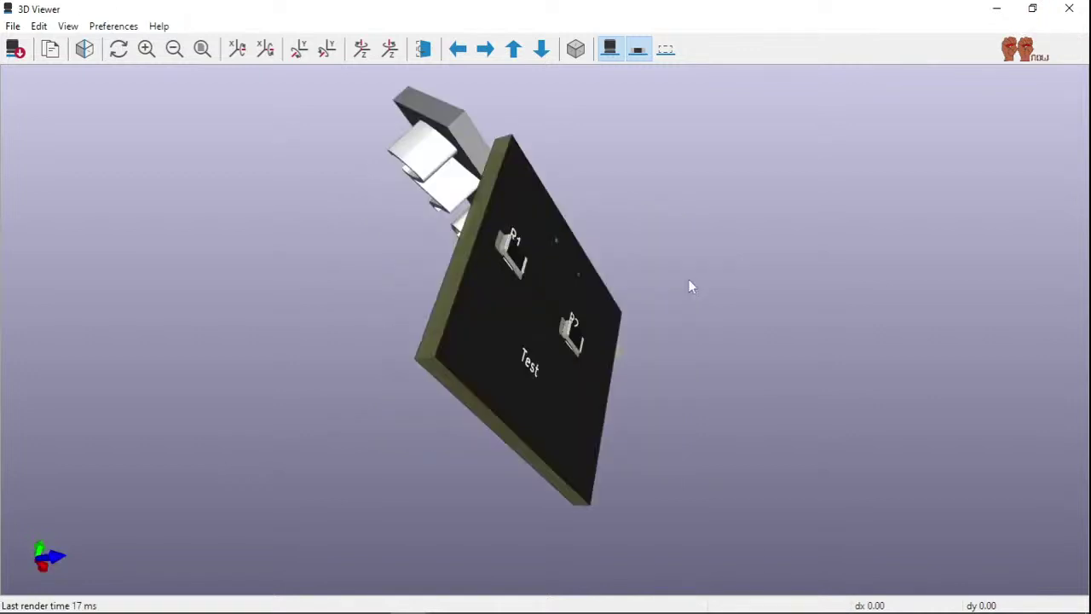